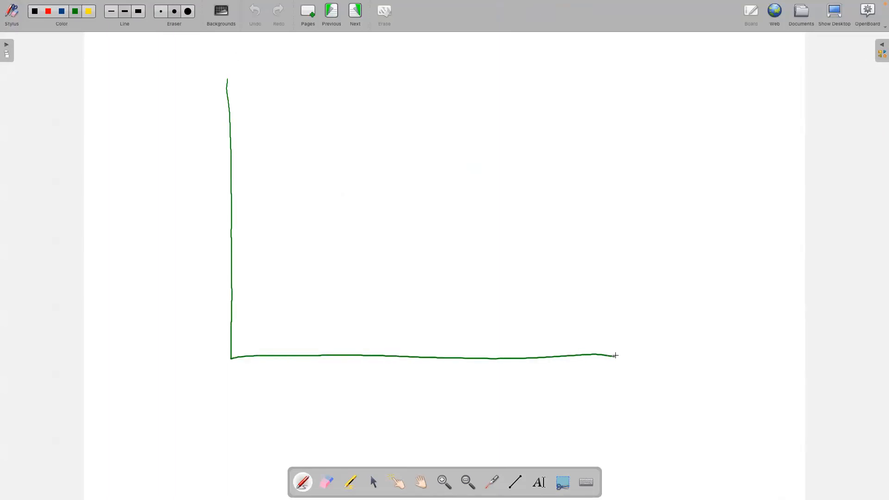
# Step: Sketch a green rectangle labelled AWS, then a red rectangle labelled VPC nested inside it
pyautogui.moveTo(230, 80)
pyautogui.mouseDown()
pyautogui.moveTo(592, 72)
pyautogui.moveTo(572, 357)
pyautogui.mouseUp()
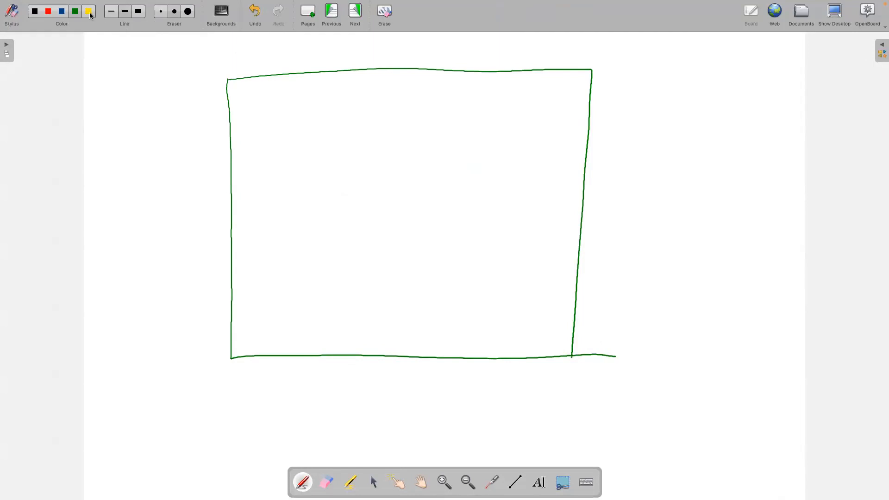
pyautogui.moveTo(242, 74); pyautogui.dragTo(264, 71)
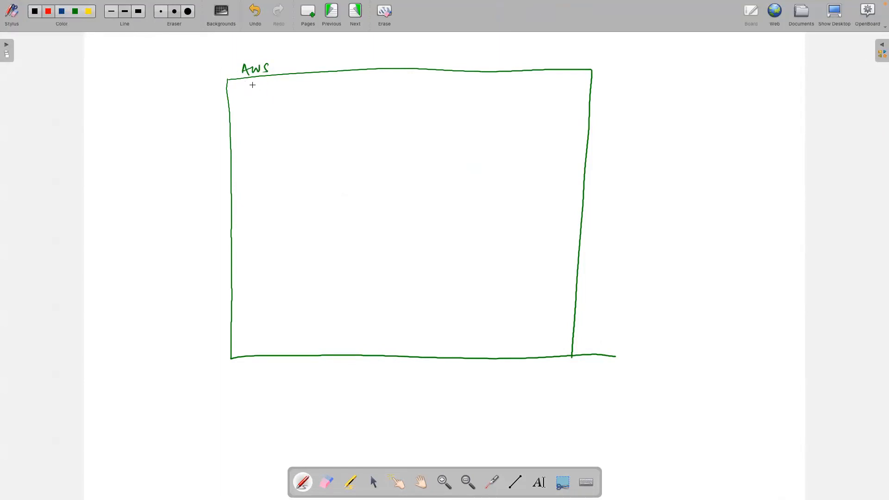
pyautogui.moveTo(252, 86)
pyautogui.mouseDown()
pyautogui.moveTo(251, 330)
pyautogui.moveTo(545, 335)
pyautogui.mouseUp()
pyautogui.moveTo(252, 88)
pyautogui.mouseDown()
pyautogui.moveTo(477, 72)
pyautogui.moveTo(463, 77)
pyautogui.moveTo(534, 84)
pyautogui.moveTo(515, 336)
pyautogui.mouseUp()
pyautogui.moveTo(298, 77); pyautogui.dragTo(418, 79)
# Step: Write the range 10.0.0.0/16 after the VPC label
pyautogui.click(352, 79)
pyautogui.click(367, 78)
pyautogui.click(385, 79)
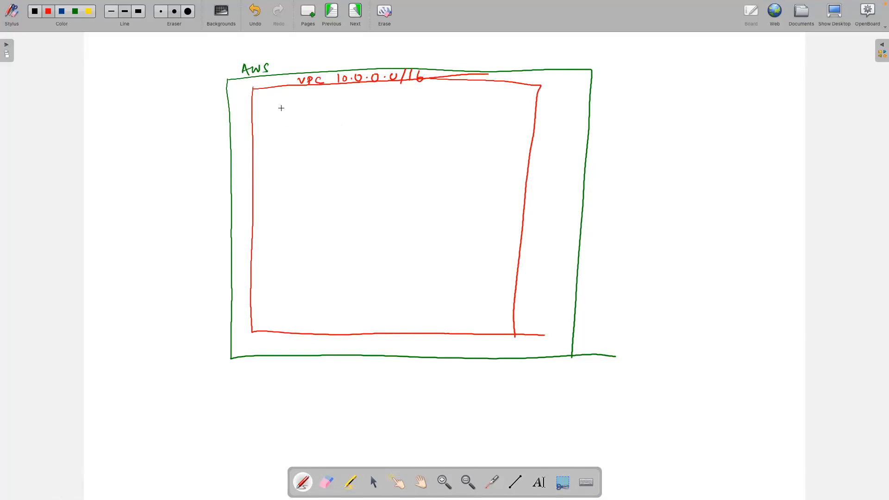
# Step: Draw an inner red box inside the VPC and label it Az1
pyautogui.moveTo(275, 103)
pyautogui.mouseDown()
pyautogui.moveTo(264, 309)
pyautogui.moveTo(488, 314)
pyautogui.mouseUp()
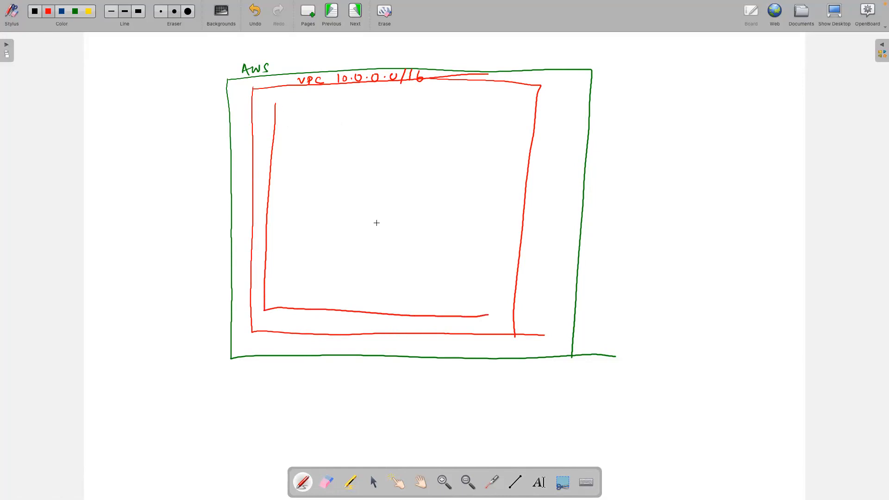
pyautogui.moveTo(277, 106)
pyautogui.mouseDown()
pyautogui.moveTo(499, 103)
pyautogui.moveTo(483, 314)
pyautogui.mouseUp()
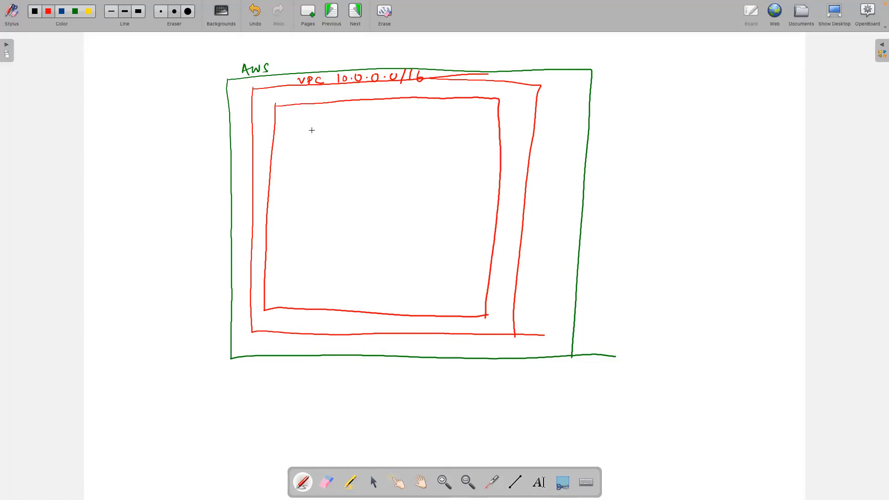
pyautogui.moveTo(292, 124)
pyautogui.mouseDown()
pyautogui.moveTo(296, 114)
pyautogui.moveTo(300, 125)
pyautogui.mouseUp()
pyautogui.moveTo(293, 121)
pyautogui.mouseDown()
pyautogui.moveTo(371, 133)
pyautogui.moveTo(458, 128)
pyautogui.moveTo(458, 189)
pyautogui.mouseUp()
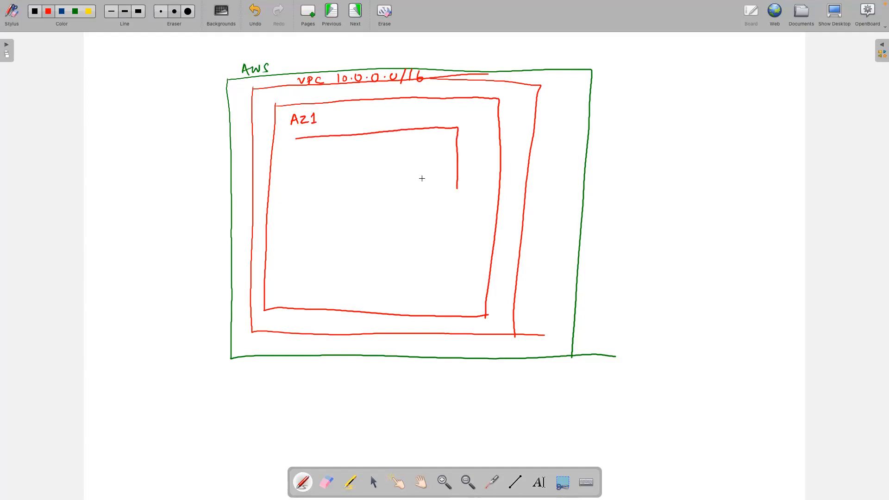
# Step: Close the first subnet box and label it 10.0.0.0/24
pyautogui.moveTo(295, 139)
pyautogui.mouseDown()
pyautogui.moveTo(291, 188)
pyautogui.moveTo(304, 193)
pyautogui.moveTo(459, 186)
pyautogui.mouseUp()
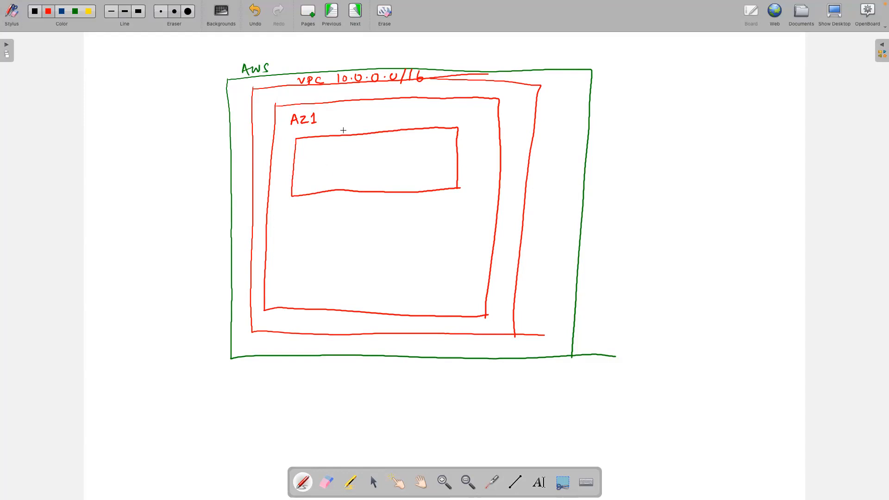
pyautogui.moveTo(344, 125)
pyautogui.mouseDown()
pyautogui.moveTo(343, 134)
pyautogui.moveTo(352, 126)
pyautogui.moveTo(425, 127)
pyautogui.mouseUp()
pyautogui.click(362, 127)
pyautogui.click(398, 126)
pyautogui.moveTo(428, 116); pyautogui.dragTo(434, 129)
# Step: Draw a dashed line dividing the zones and a second subnet box below it
pyautogui.moveTo(274, 214); pyautogui.dragTo(361, 211)
pyautogui.moveTo(372, 212); pyautogui.dragTo(491, 213)
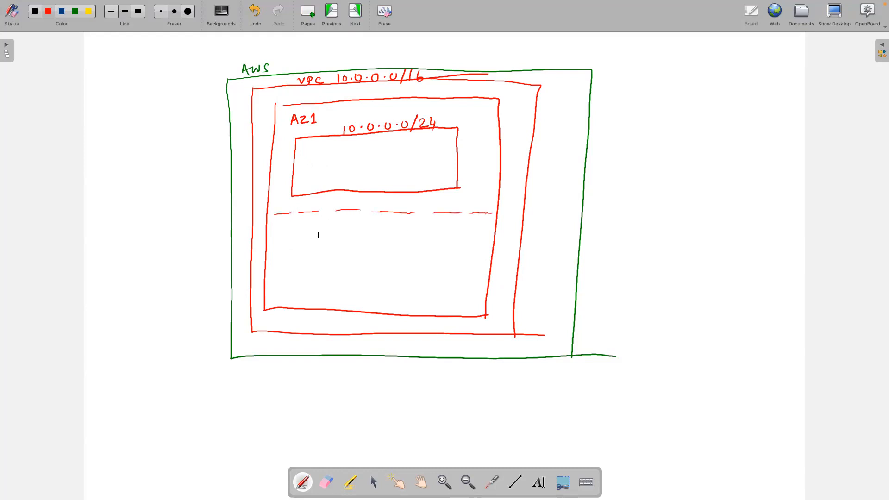
pyautogui.moveTo(298, 231)
pyautogui.mouseDown()
pyautogui.moveTo(295, 281)
pyautogui.moveTo(463, 276)
pyautogui.mouseUp()
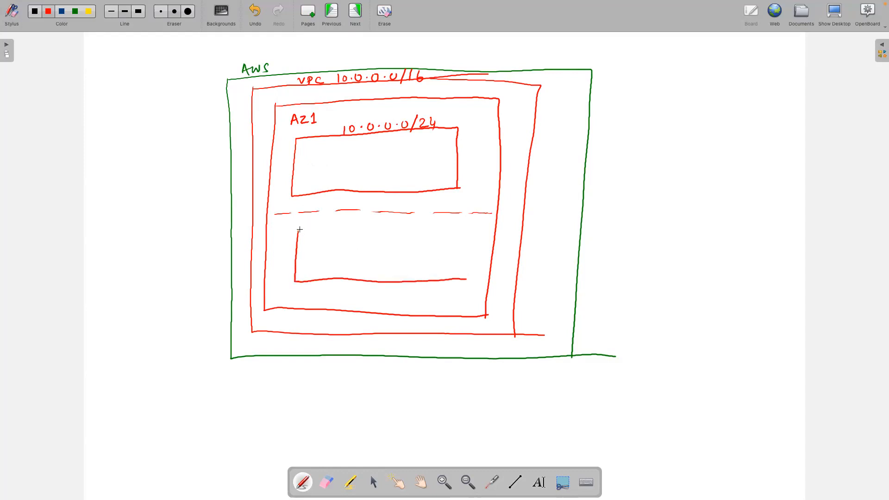
pyautogui.moveTo(318, 228)
pyautogui.mouseDown()
pyautogui.moveTo(469, 232)
pyautogui.moveTo(465, 281)
pyautogui.mouseUp()
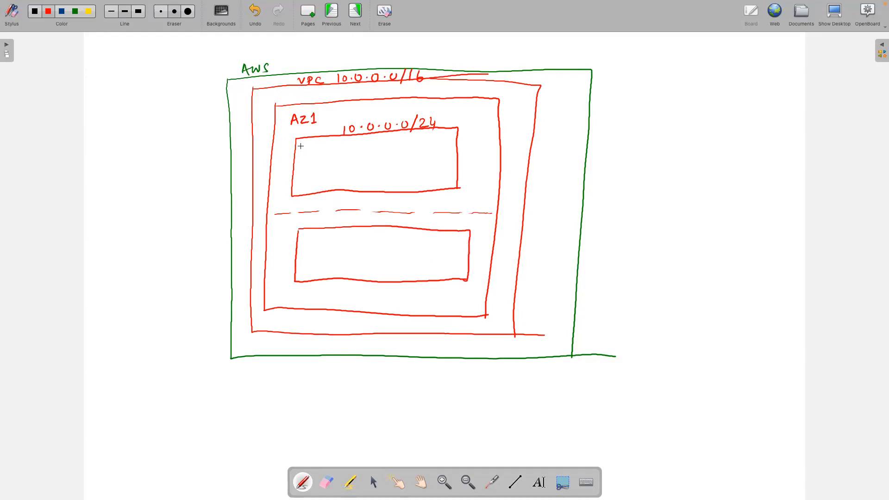
# Step: Add (Mumbai) after AWS, label Az2 and 10.0.1.0/24, and draw an instance box in the first subnet
pyautogui.moveTo(282, 59)
pyautogui.mouseDown()
pyautogui.moveTo(280, 69)
pyautogui.moveTo(335, 60)
pyautogui.mouseUp()
pyautogui.moveTo(278, 228); pyautogui.dragTo(348, 217)
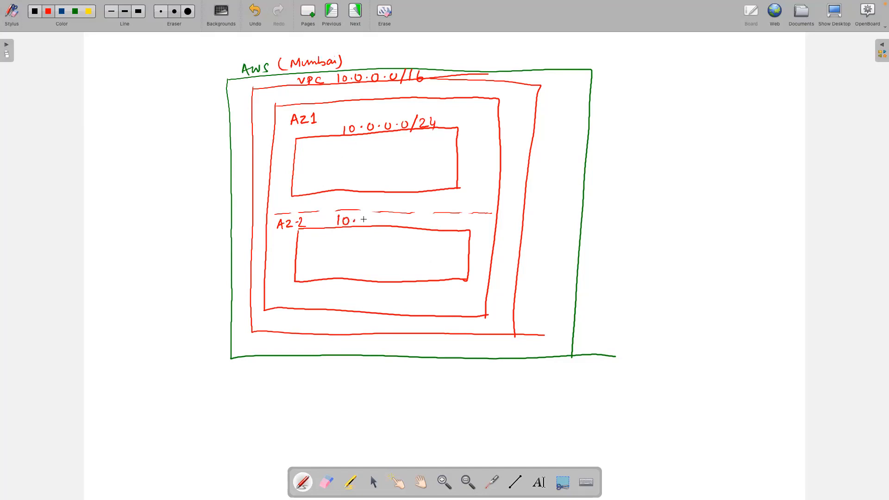
pyautogui.moveTo(364, 224); pyautogui.dragTo(429, 224)
pyautogui.moveTo(427, 218); pyautogui.dragTo(427, 228)
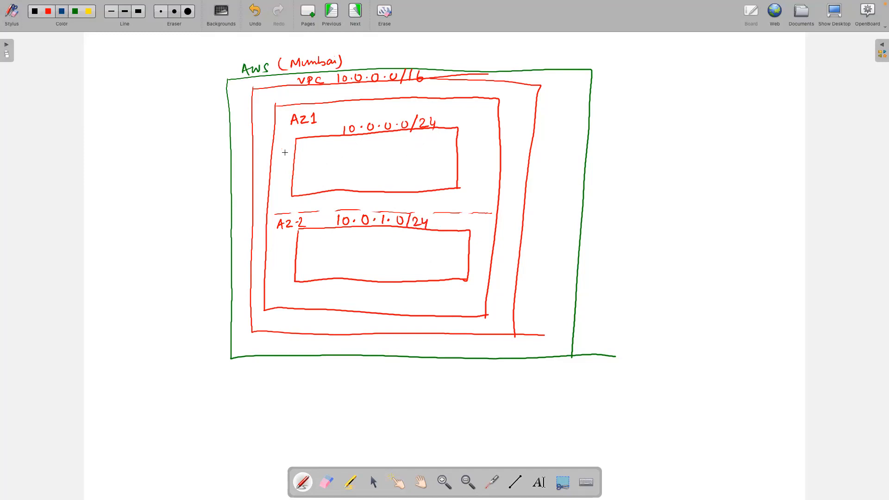
pyautogui.moveTo(308, 147)
pyautogui.mouseDown()
pyautogui.moveTo(307, 174)
pyautogui.moveTo(376, 162)
pyautogui.mouseUp()
pyautogui.moveTo(308, 146)
pyautogui.mouseDown()
pyautogui.moveTo(385, 141)
pyautogui.moveTo(380, 170)
pyautogui.mouseUp()
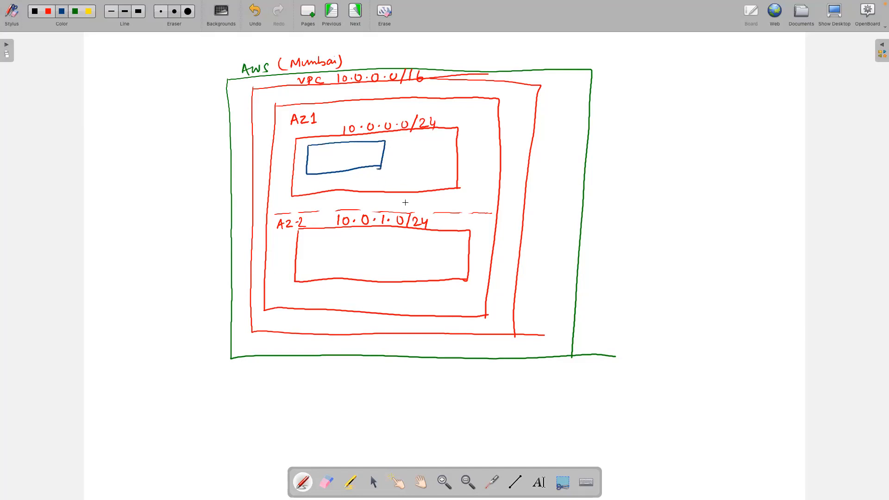
# Step: Label the first instance EC2 with Public IP and private notes, and add a Private EC2 box in the second subnet
pyautogui.moveTo(376, 174); pyautogui.dragTo(427, 171)
pyautogui.moveTo(390, 148)
pyautogui.mouseDown()
pyautogui.moveTo(390, 137)
pyautogui.moveTo(436, 141)
pyautogui.mouseUp()
pyautogui.moveTo(327, 152); pyautogui.dragTo(356, 160)
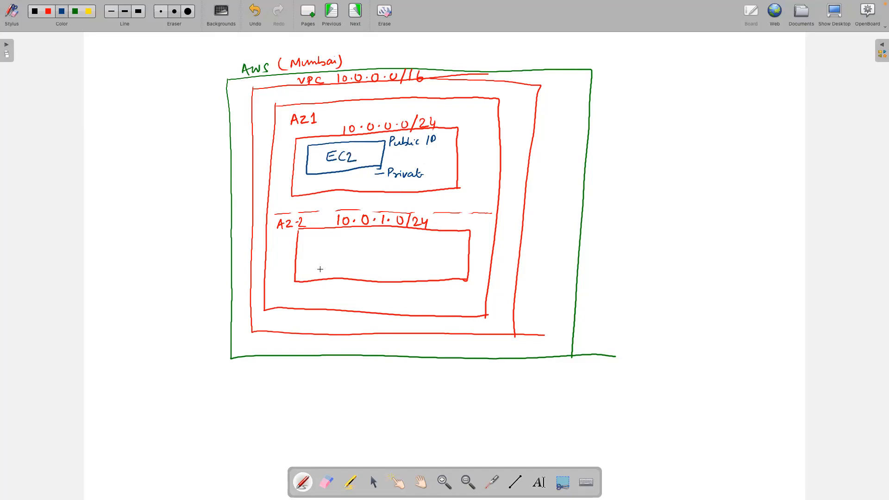
pyautogui.moveTo(315, 240)
pyautogui.mouseDown()
pyautogui.moveTo(315, 264)
pyautogui.moveTo(400, 266)
pyautogui.mouseUp()
pyautogui.moveTo(316, 238)
pyautogui.mouseDown()
pyautogui.moveTo(407, 236)
pyautogui.moveTo(399, 269)
pyautogui.mouseUp()
pyautogui.moveTo(333, 247)
pyautogui.mouseDown()
pyautogui.moveTo(332, 256)
pyautogui.moveTo(343, 256)
pyautogui.mouseUp()
pyautogui.moveTo(337, 250); pyautogui.dragTo(362, 255)
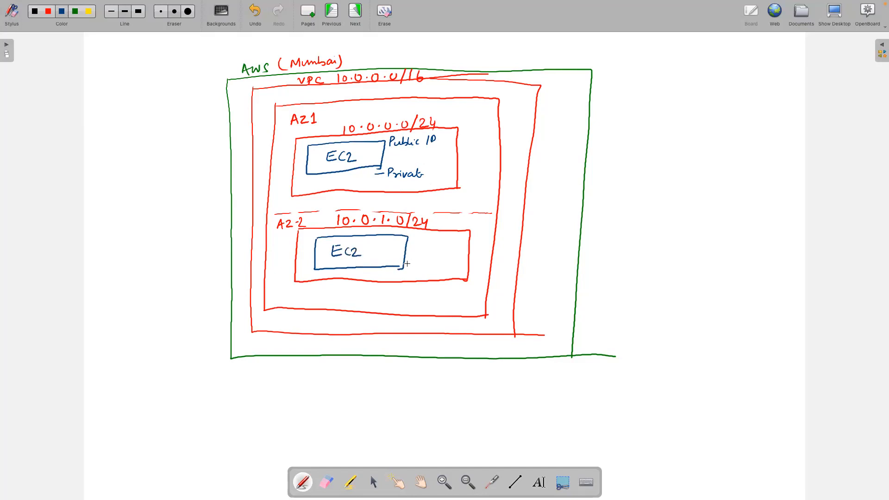
pyautogui.moveTo(411, 263); pyautogui.dragTo(447, 269)
# Step: Touch up the 10.0.1.0/24 label, write and underline NAT Gateway, and draw the IGW circle
pyautogui.moveTo(327, 220); pyautogui.dragTo(336, 218)
pyautogui.click(392, 223)
pyautogui.moveTo(407, 151)
pyautogui.mouseDown()
pyautogui.moveTo(467, 152)
pyautogui.moveTo(469, 160)
pyautogui.mouseUp()
pyautogui.moveTo(407, 162); pyautogui.dragTo(461, 158)
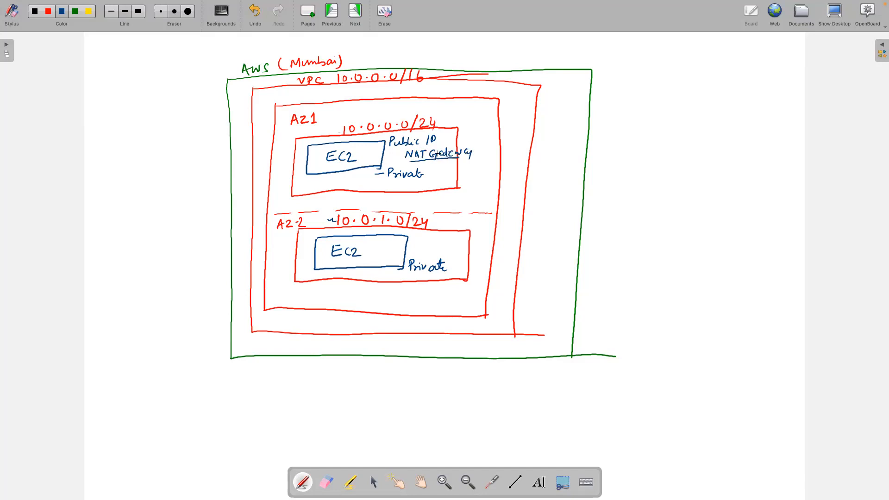
pyautogui.moveTo(399, 149); pyautogui.dragTo(420, 147)
pyautogui.moveTo(508, 185)
pyautogui.mouseDown()
pyautogui.moveTo(492, 209)
pyautogui.moveTo(500, 189)
pyautogui.moveTo(509, 209)
pyautogui.moveTo(499, 209)
pyautogui.moveTo(528, 231)
pyautogui.moveTo(545, 230)
pyautogui.moveTo(606, 196)
pyautogui.mouseUp()
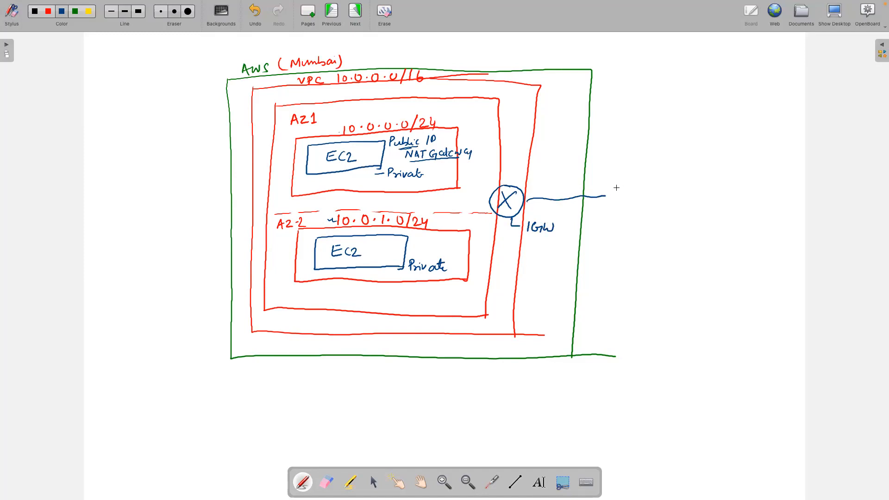
# Step: Draw an internet cloud at the IGW line and tag the subnets (Public) and (Private)
pyautogui.moveTo(611, 200)
pyautogui.mouseDown()
pyautogui.moveTo(667, 217)
pyautogui.moveTo(700, 195)
pyautogui.moveTo(626, 179)
pyautogui.moveTo(612, 191)
pyautogui.mouseUp()
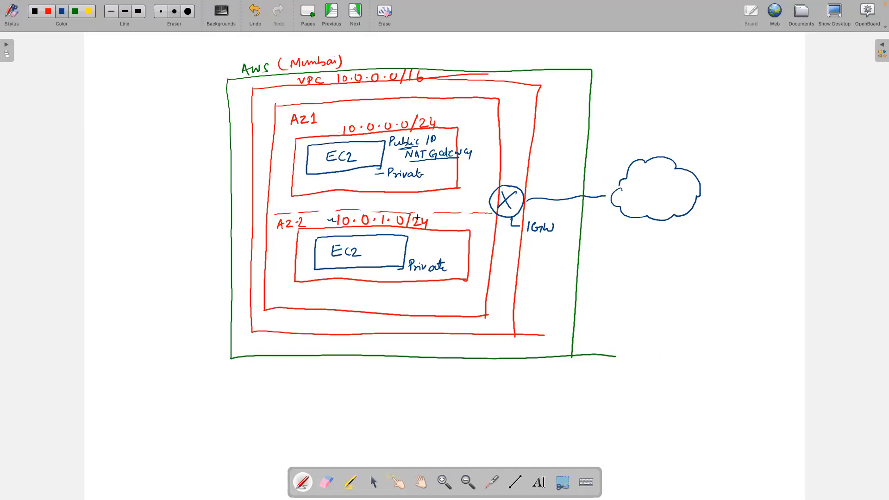
pyautogui.moveTo(425, 158); pyautogui.dragTo(409, 161)
pyautogui.moveTo(446, 113)
pyautogui.mouseDown()
pyautogui.moveTo(444, 125)
pyautogui.moveTo(454, 114)
pyautogui.moveTo(483, 121)
pyautogui.mouseUp()
pyautogui.moveTo(441, 216)
pyautogui.mouseDown()
pyautogui.moveTo(444, 226)
pyautogui.moveTo(451, 218)
pyautogui.moveTo(483, 229)
pyautogui.mouseUp()
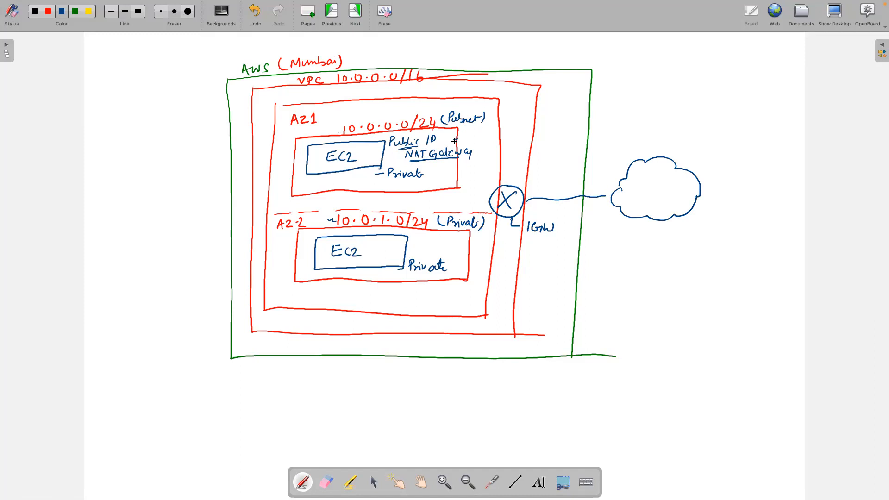
# Step: Draw a line out from Public IP and write draft RT Destination notes
pyautogui.moveTo(454, 139); pyautogui.dragTo(619, 126)
pyautogui.moveTo(641, 95); pyautogui.dragTo(641, 107)
pyautogui.moveTo(641, 92); pyautogui.dragTo(649, 107)
pyautogui.moveTo(655, 91)
pyautogui.mouseDown()
pyautogui.moveTo(654, 105)
pyautogui.moveTo(663, 87)
pyautogui.moveTo(649, 119)
pyautogui.moveTo(700, 113)
pyautogui.mouseUp()
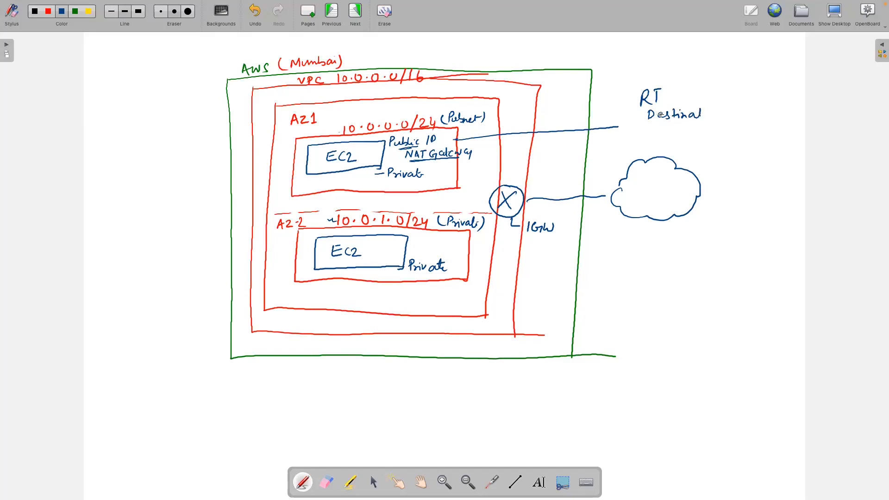
pyautogui.moveTo(648, 121)
pyautogui.mouseDown()
pyautogui.moveTo(696, 119)
pyautogui.moveTo(665, 112)
pyautogui.mouseUp()
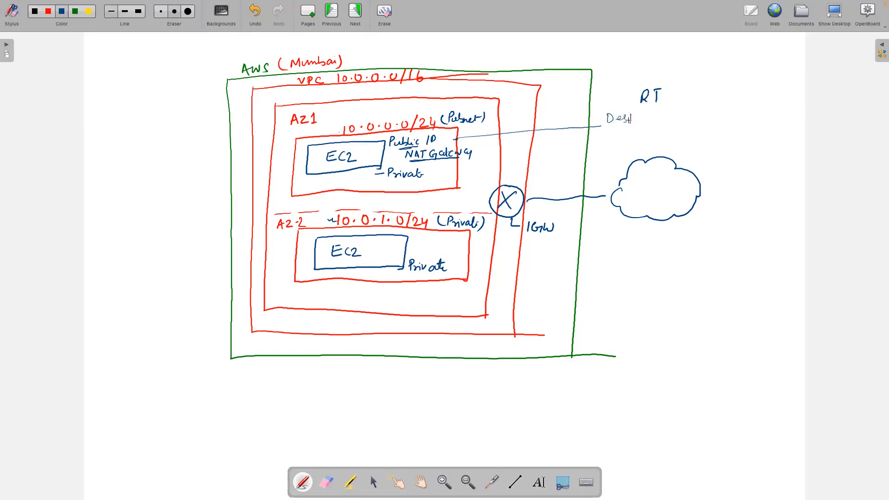
pyautogui.moveTo(625, 122)
pyautogui.mouseDown()
pyautogui.moveTo(678, 116)
pyautogui.moveTo(700, 119)
pyautogui.moveTo(700, 127)
pyautogui.mouseUp()
# Step: Erase the draft route table notes with the large eraser and return to the pen
pyautogui.click(188, 11)
pyautogui.moveTo(695, 116); pyautogui.dragTo(676, 112)
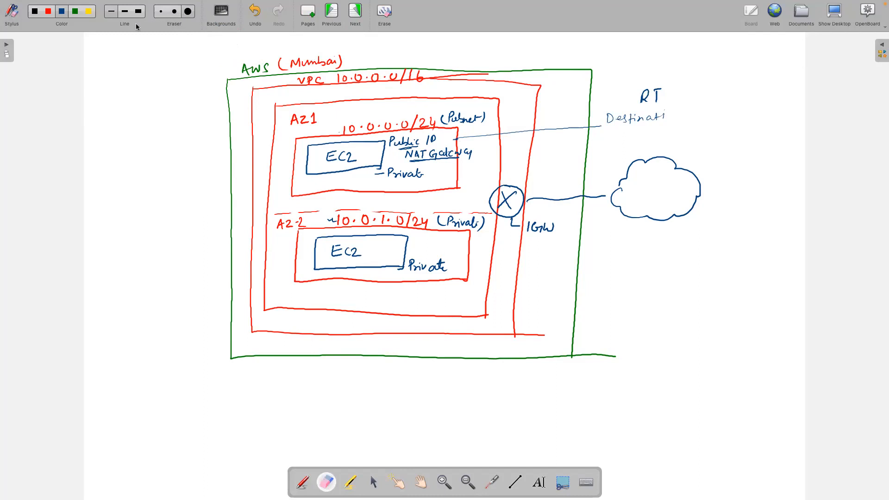
pyautogui.moveTo(629, 134)
pyautogui.mouseDown()
pyautogui.moveTo(625, 109)
pyautogui.moveTo(655, 119)
pyautogui.moveTo(659, 90)
pyautogui.mouseUp()
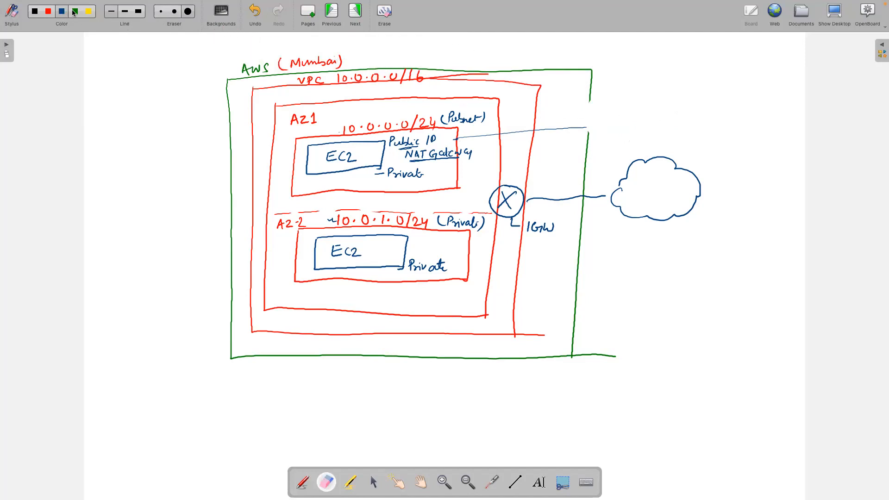
pyautogui.click(48, 13)
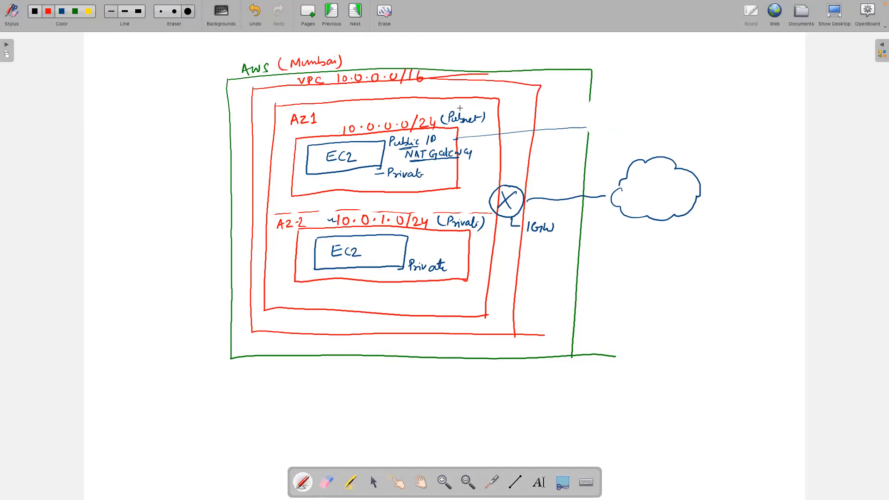
# Step: Trace the connector in red and write the RT heading with route 10.0.0.0/16 – Local
pyautogui.moveTo(455, 139)
pyautogui.mouseDown()
pyautogui.moveTo(590, 128)
pyautogui.moveTo(627, 104)
pyautogui.moveTo(685, 112)
pyautogui.mouseUp()
pyautogui.moveTo(679, 106); pyautogui.dragTo(688, 105)
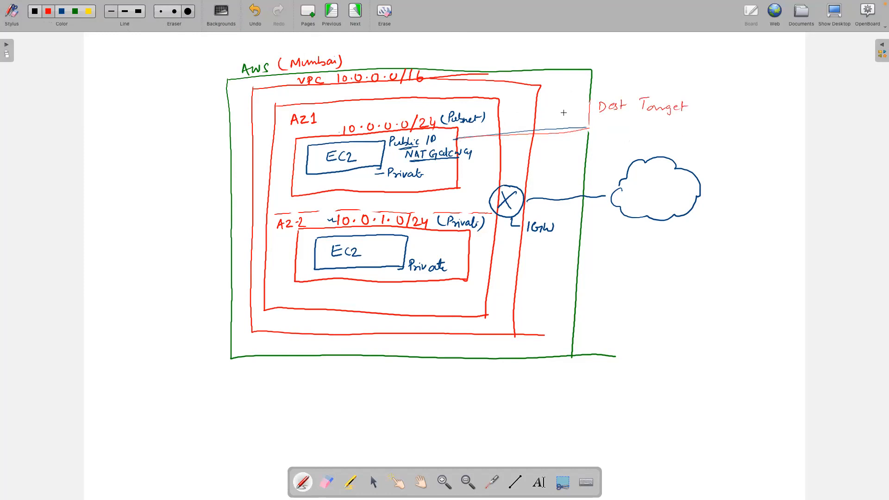
pyautogui.moveTo(606, 74)
pyautogui.mouseDown()
pyautogui.moveTo(605, 88)
pyautogui.moveTo(618, 86)
pyautogui.mouseUp()
pyautogui.moveTo(615, 74); pyautogui.dragTo(625, 74)
pyautogui.moveTo(598, 120); pyautogui.dragTo(698, 125)
pyautogui.moveTo(701, 112); pyautogui.dragTo(702, 124)
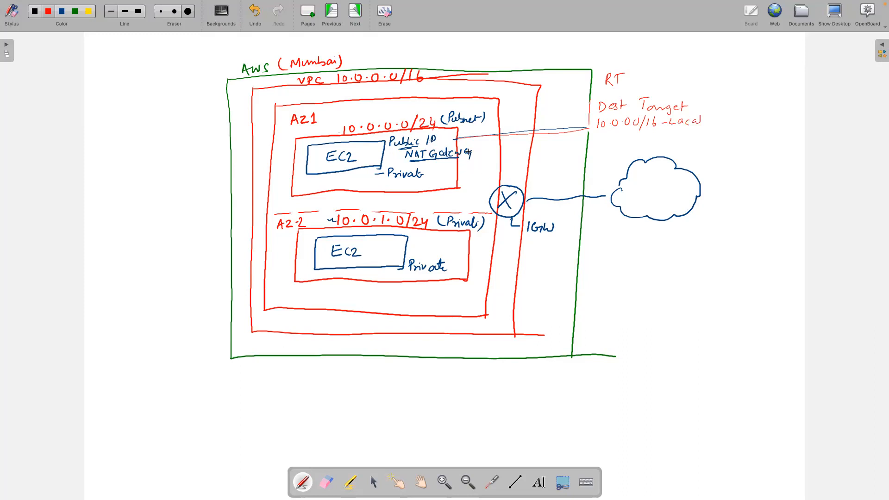
# Step: Draw a route arrow to the IGW, add 0.0.0.0 – IGW, and run a line from the private subnet
pyautogui.moveTo(448, 143)
pyautogui.mouseDown()
pyautogui.moveTo(470, 147)
pyautogui.moveTo(493, 194)
pyautogui.mouseUp()
pyautogui.moveTo(603, 132)
pyautogui.mouseDown()
pyautogui.moveTo(682, 140)
pyautogui.moveTo(694, 131)
pyautogui.mouseUp()
pyautogui.click(611, 137)
pyautogui.click(625, 138)
pyautogui.moveTo(470, 262); pyautogui.dragTo(599, 259)
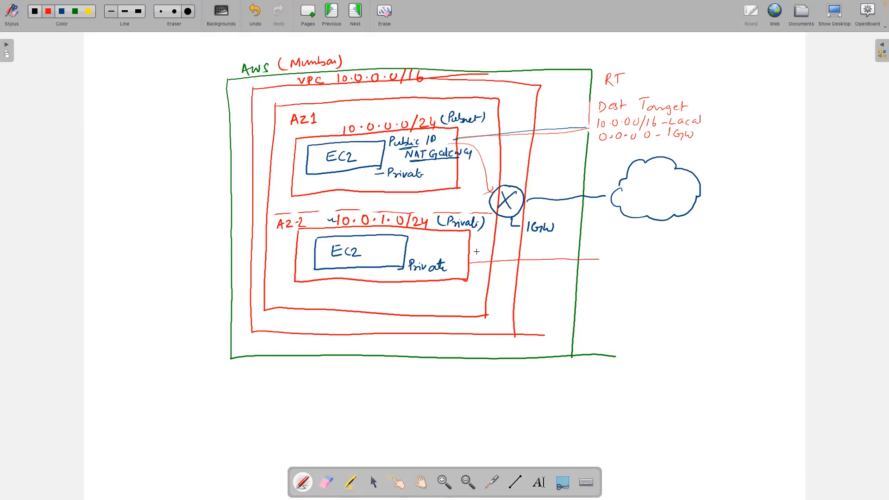
# Step: Write a private RT listing 10.0.0.0/16 – Local and 0.0.0.0 – NAT beside the private subnet's line
pyautogui.moveTo(596, 253); pyautogui.dragTo(615, 243)
pyautogui.moveTo(610, 244)
pyautogui.mouseDown()
pyautogui.moveTo(604, 267)
pyautogui.moveTo(684, 262)
pyautogui.mouseUp()
pyautogui.moveTo(588, 276)
pyautogui.mouseDown()
pyautogui.moveTo(586, 287)
pyautogui.moveTo(625, 279)
pyautogui.moveTo(639, 280)
pyautogui.moveTo(638, 287)
pyautogui.mouseUp()
pyautogui.click(605, 283)
pyautogui.click(617, 282)
pyautogui.click(633, 283)
pyautogui.click(645, 279)
pyautogui.moveTo(651, 277); pyautogui.dragTo(656, 283)
pyautogui.moveTo(665, 283); pyautogui.dragTo(700, 282)
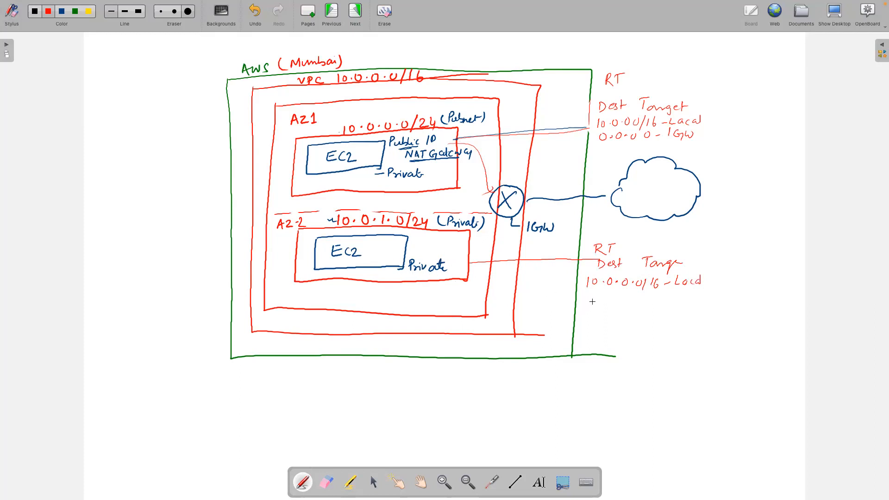
pyautogui.moveTo(589, 299)
pyautogui.mouseDown()
pyautogui.moveTo(587, 305)
pyautogui.moveTo(626, 301)
pyautogui.mouseUp()
pyautogui.moveTo(654, 302)
pyautogui.mouseDown()
pyautogui.moveTo(675, 297)
pyautogui.moveTo(680, 310)
pyautogui.moveTo(701, 309)
pyautogui.mouseUp()
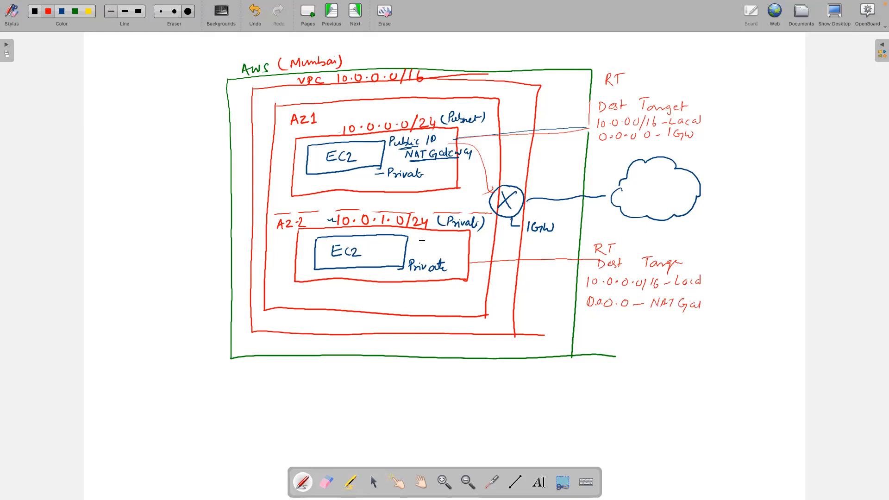
# Step: Draw a red line from the 10.0.1.0/24 label up to the NAT Gateway label
pyautogui.moveTo(429, 229); pyautogui.dragTo(451, 158)
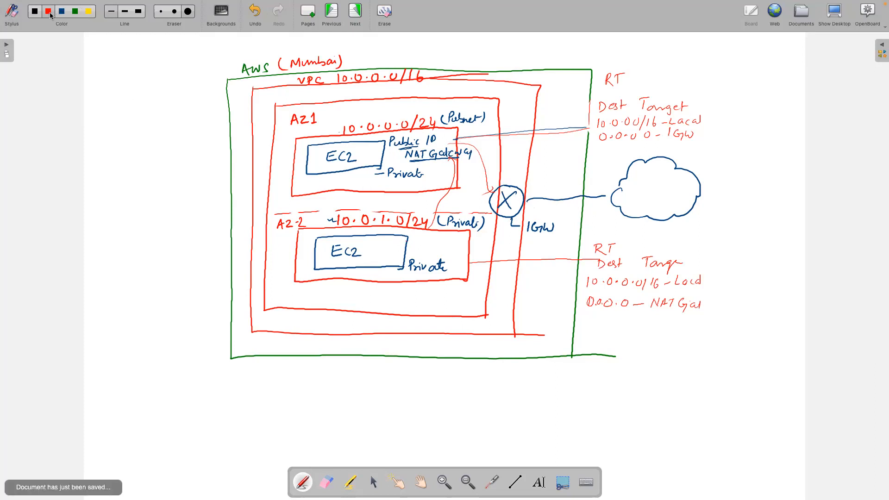
# Step: Switch to black ink and handwrite the SBL 1.0 and 1.1 version notes under the lower route table
pyautogui.click(35, 12)
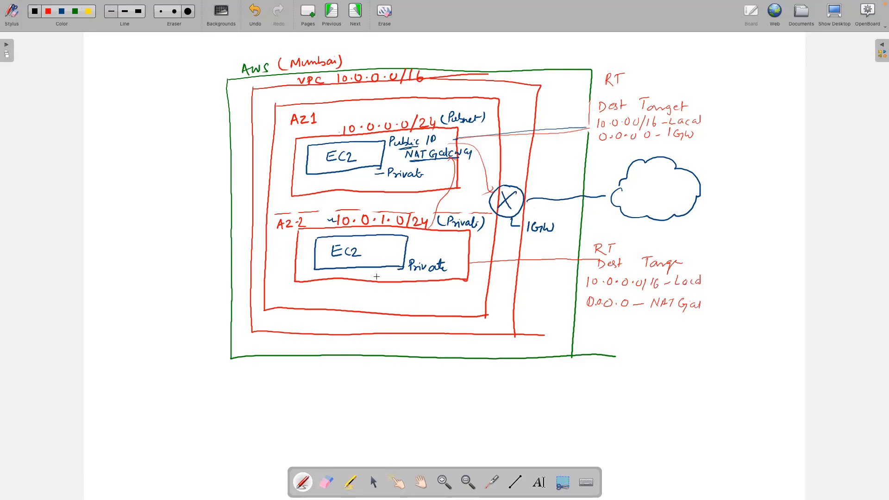
pyautogui.moveTo(595, 330)
pyautogui.mouseDown()
pyautogui.moveTo(590, 338)
pyautogui.moveTo(610, 342)
pyautogui.mouseUp()
pyautogui.moveTo(590, 345); pyautogui.dragTo(607, 343)
pyautogui.moveTo(625, 329)
pyautogui.mouseDown()
pyautogui.moveTo(624, 338)
pyautogui.moveTo(638, 331)
pyautogui.moveTo(641, 342)
pyautogui.moveTo(626, 364)
pyautogui.moveTo(638, 362)
pyautogui.moveTo(621, 379)
pyautogui.moveTo(639, 373)
pyautogui.moveTo(612, 376)
pyautogui.moveTo(647, 381)
pyautogui.moveTo(631, 365)
pyautogui.mouseUp()
pyautogui.click(633, 359)
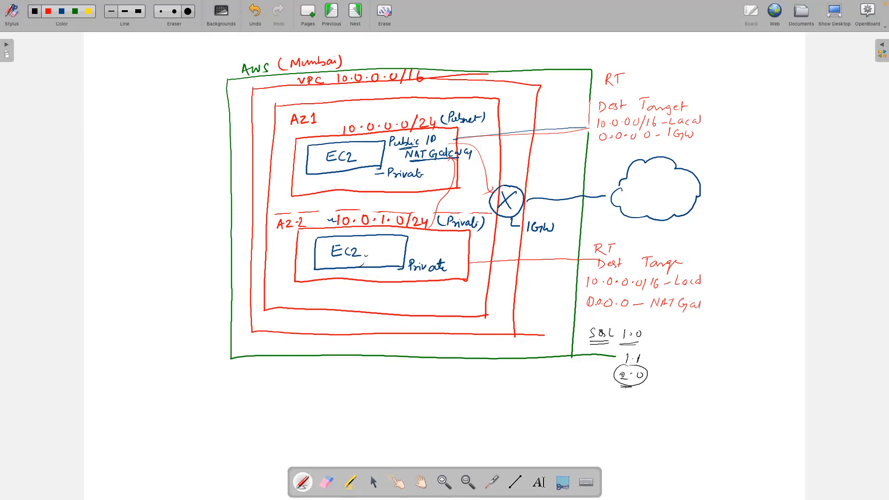
# Step: Mark the diagram below the lower EC2 and under NAT Gateway, then switch from OpenBoard to Safari
pyautogui.moveTo(365, 246); pyautogui.dragTo(365, 258)
pyautogui.moveTo(412, 161)
pyautogui.mouseDown()
pyautogui.moveTo(457, 159)
pyautogui.moveTo(409, 160)
pyautogui.mouseUp()
pyautogui.hotkey('ctrl', 'Left')
pyautogui.hotkey('ctrl', 'Right')
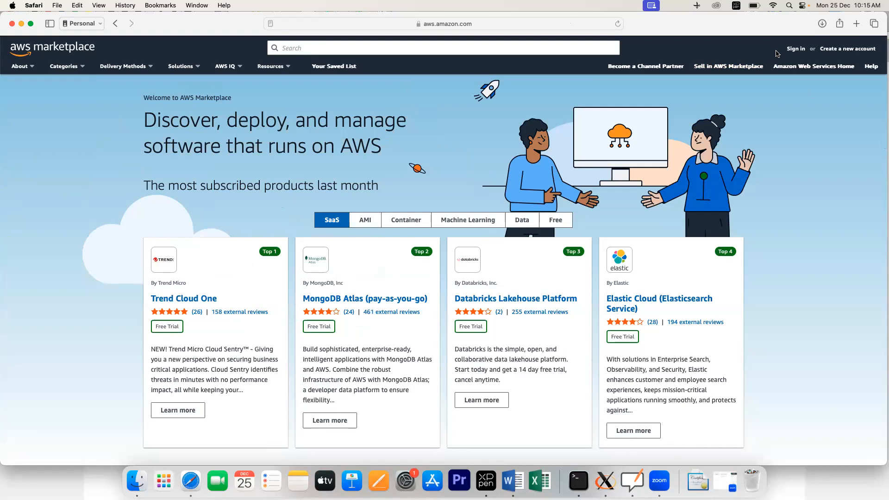
# Step: Sign in to AWS as the root user with the saved e-mail and the account password
pyautogui.click(799, 54)
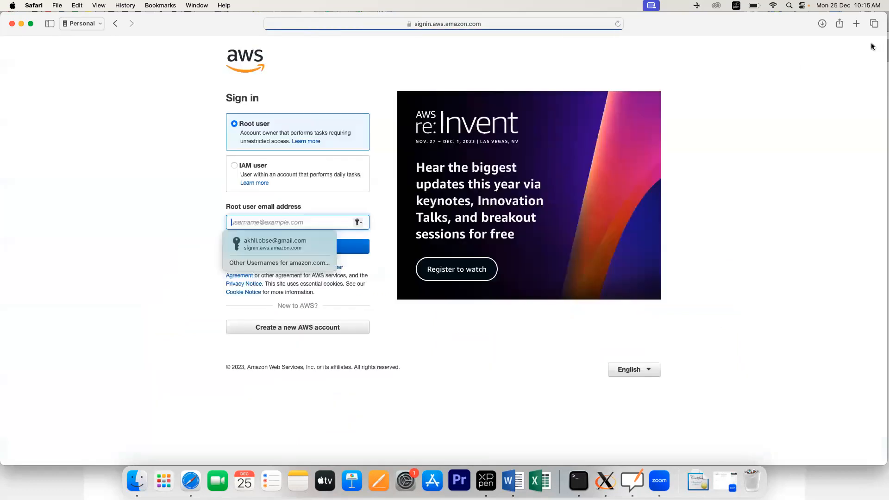
pyautogui.click(280, 244)
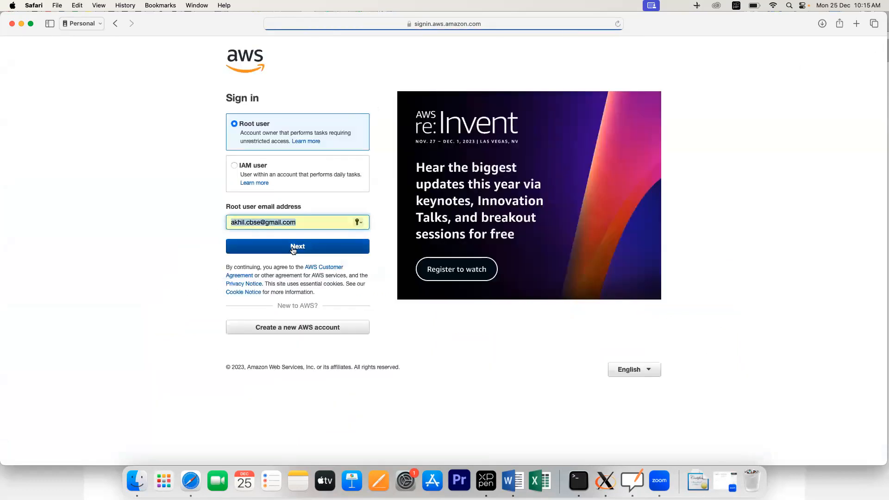
pyautogui.click(293, 250)
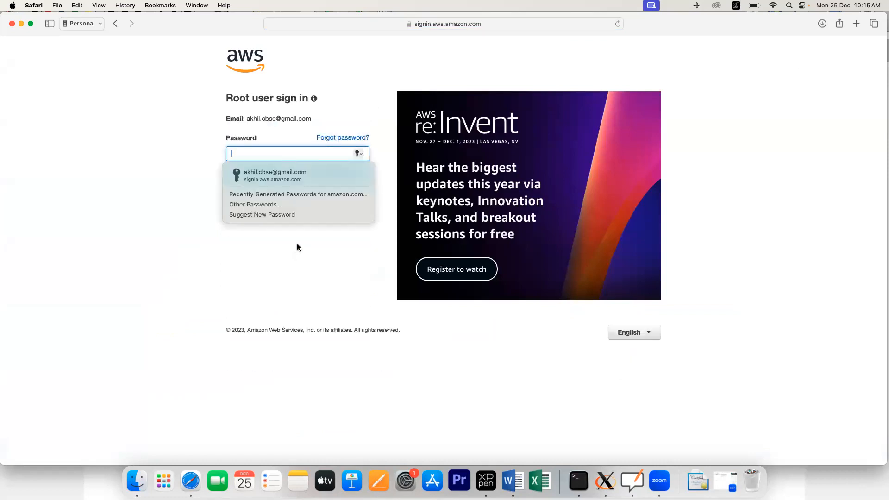
pyautogui.write('•••••')
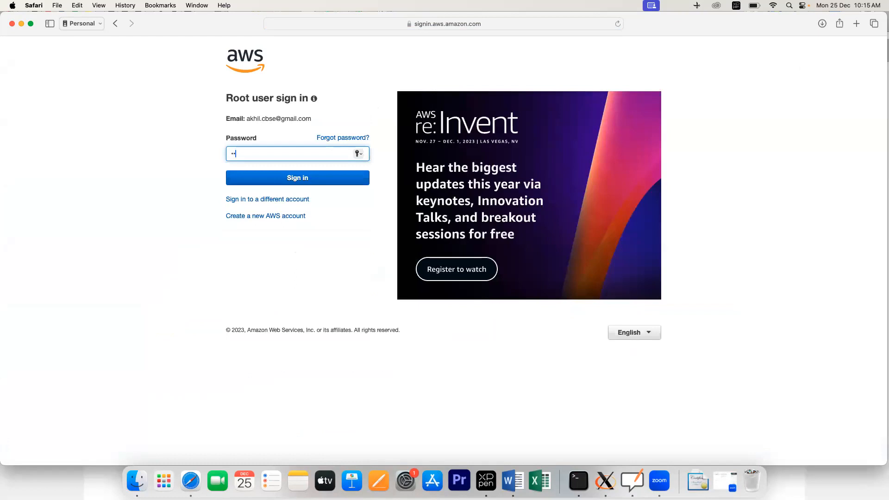
pyautogui.write('•••••')
pyautogui.click(288, 180)
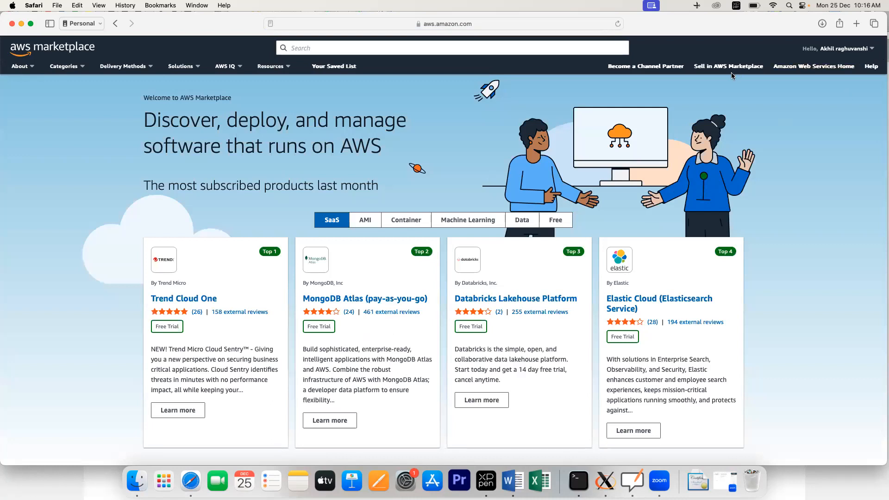
# Step: Go to Console Home and change the region from Tokyo to Asia Pacific (Mumbai), ap-south-1
pyautogui.click(870, 53)
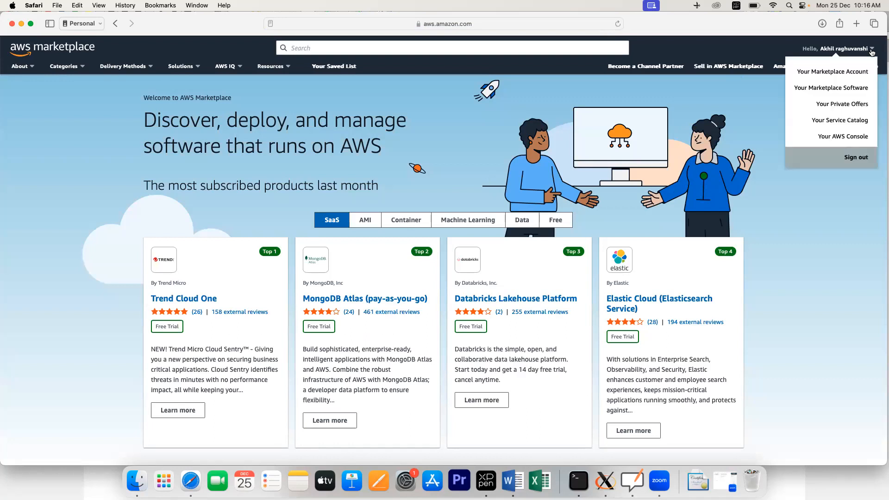
pyautogui.click(836, 138)
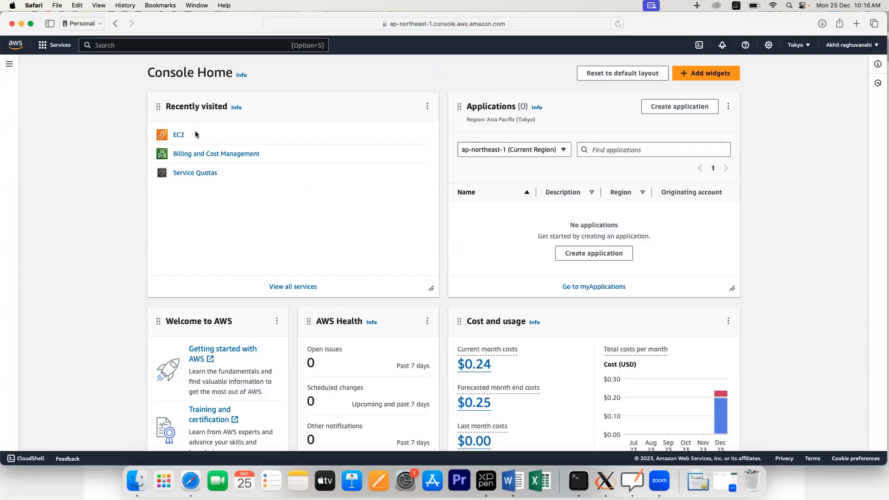
pyautogui.click(797, 46)
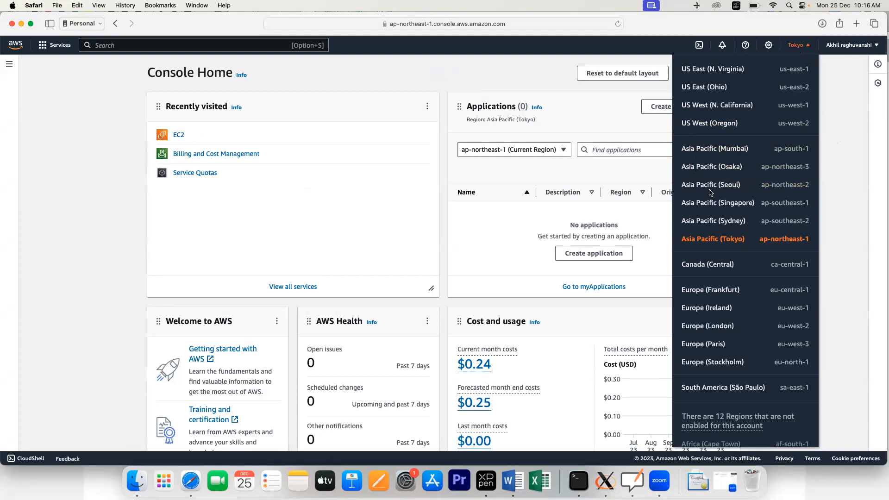
pyautogui.click(705, 152)
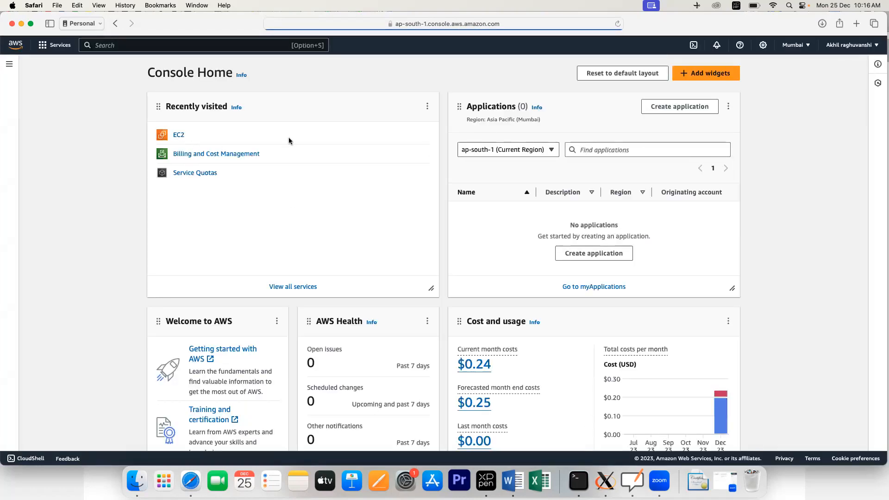
# Step: Search for 'vpc' and add the VPC service to favourites
pyautogui.click(57, 46)
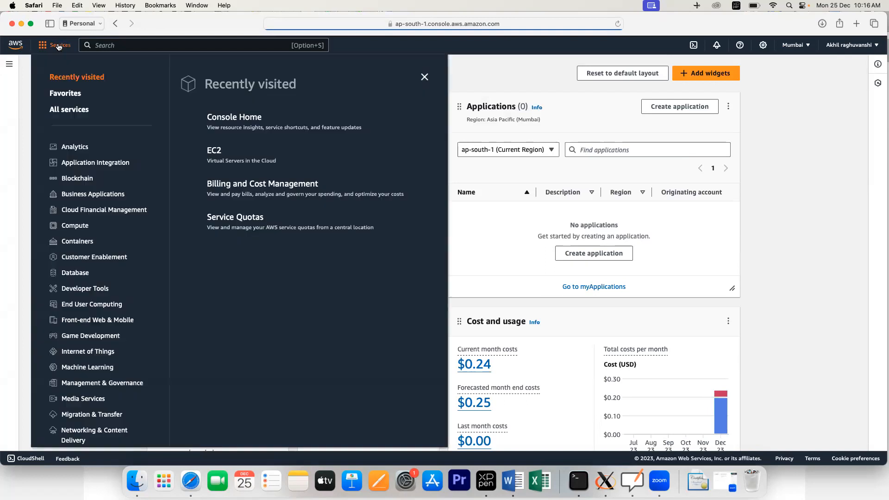
pyautogui.click(134, 48)
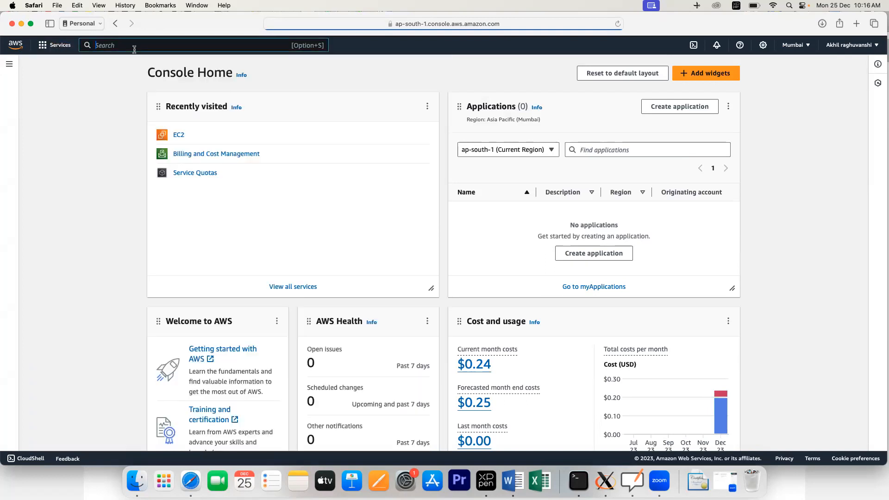
pyautogui.write('vpc')
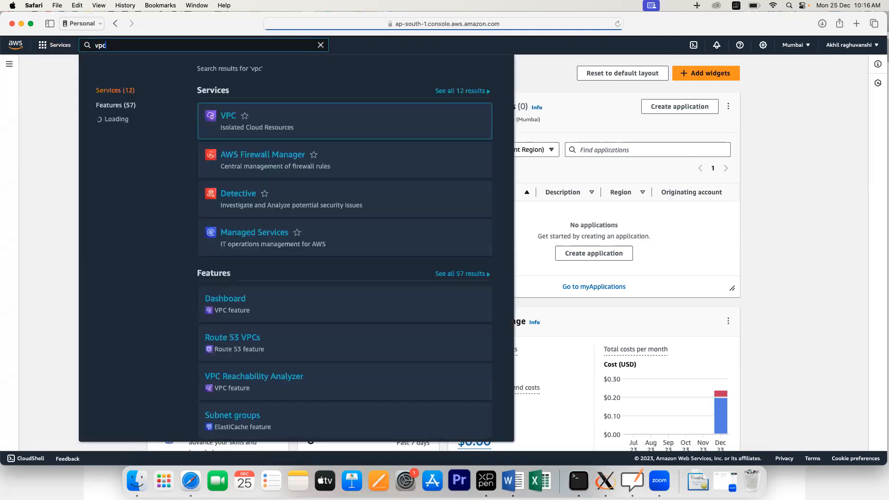
pyautogui.moveTo(249, 104)
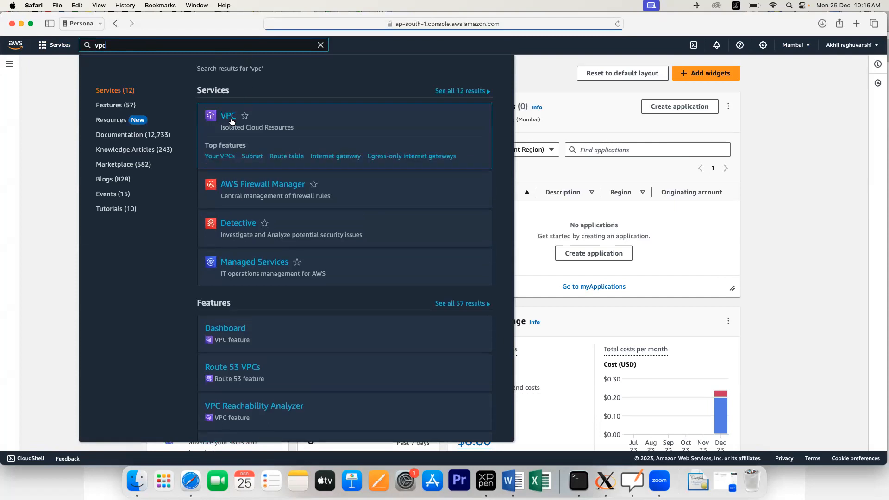
pyautogui.click(244, 119)
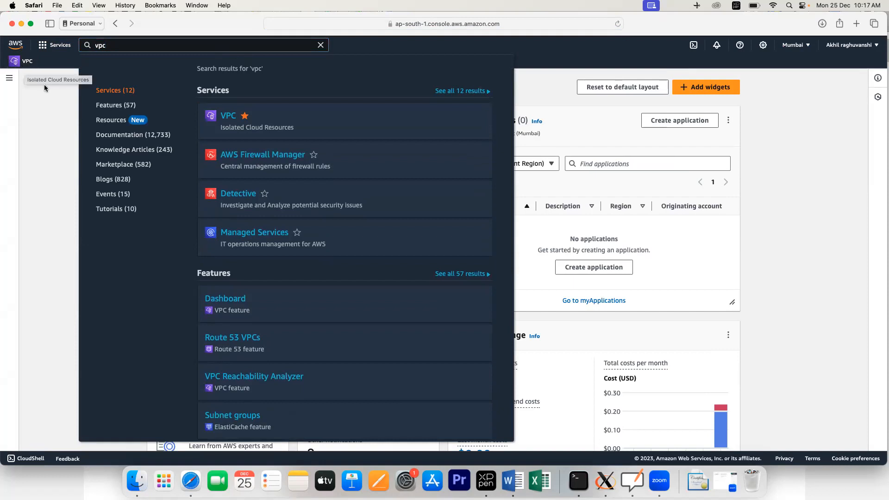
# Step: Open VPC from the favourites bar and view Your VPCs, showing the default 172.31.0.0/16
pyautogui.click(46, 106)
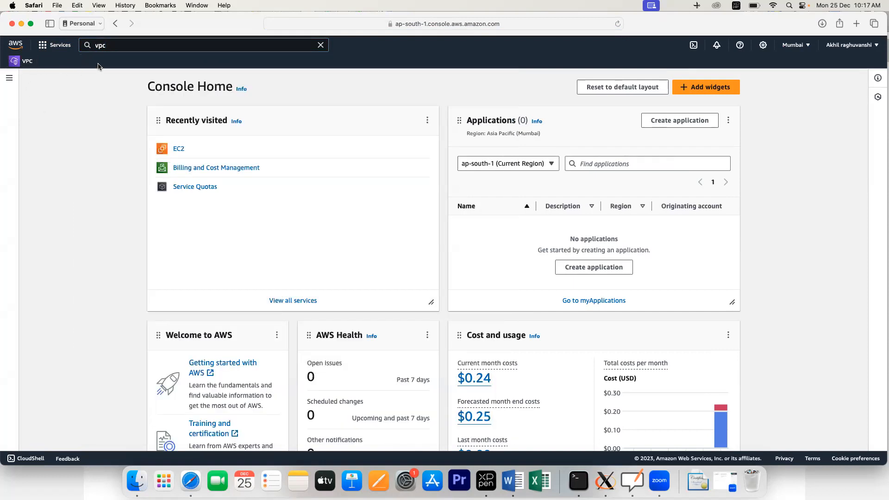
pyautogui.click(25, 63)
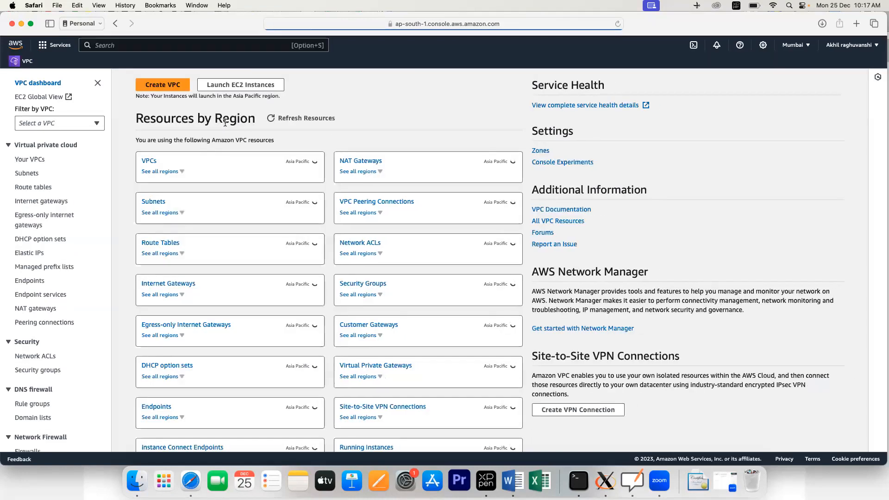
pyautogui.click(145, 163)
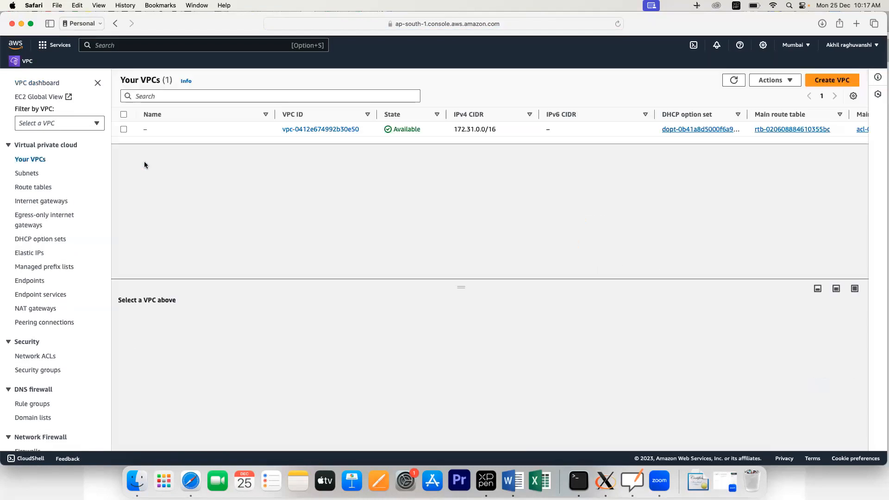
# Step: Start a new VPC, entering Name tag myvpc and IPv4 CIDR 10.0.0.0/16
pyautogui.click(827, 88)
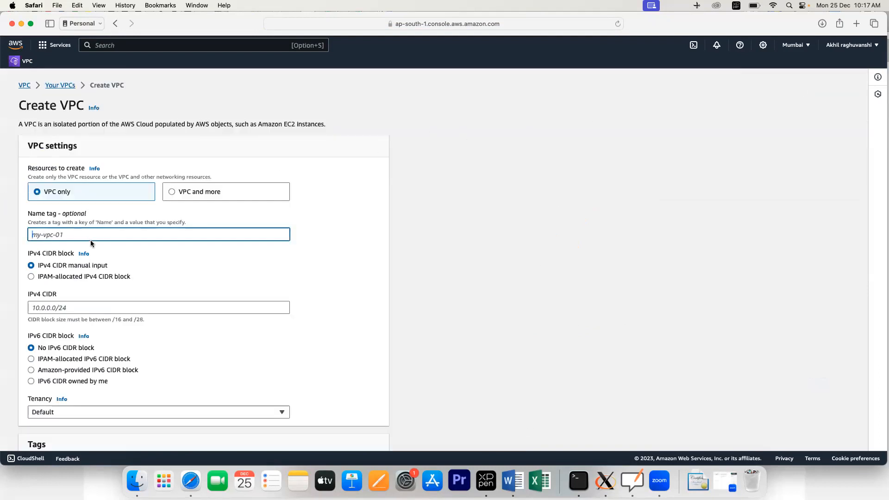
pyautogui.write('myvpc')
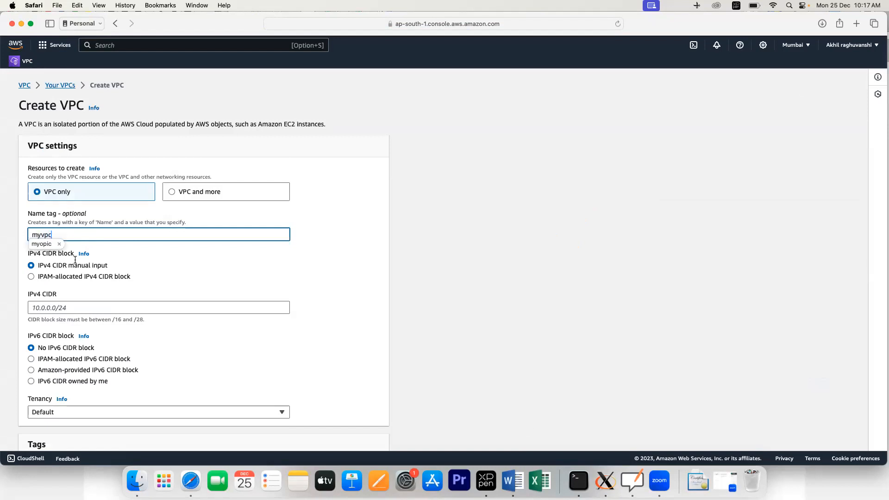
pyautogui.press('Tab')
pyautogui.write('10.0.0.')
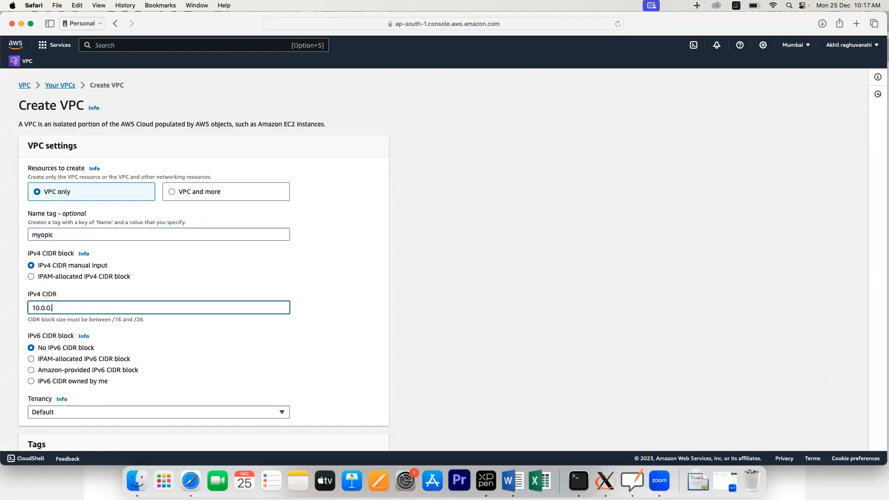
pyautogui.write('/16')
pyautogui.press('Left')
pyautogui.write('0')
# Step: Correct the autocorrected name back to myvpc and create the VPC
pyautogui.scroll(-5, 82, 273)
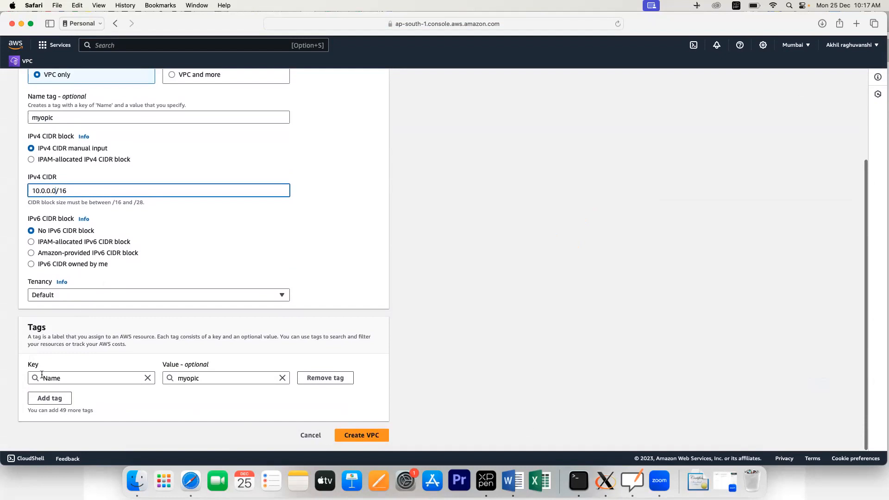
pyautogui.click(204, 379)
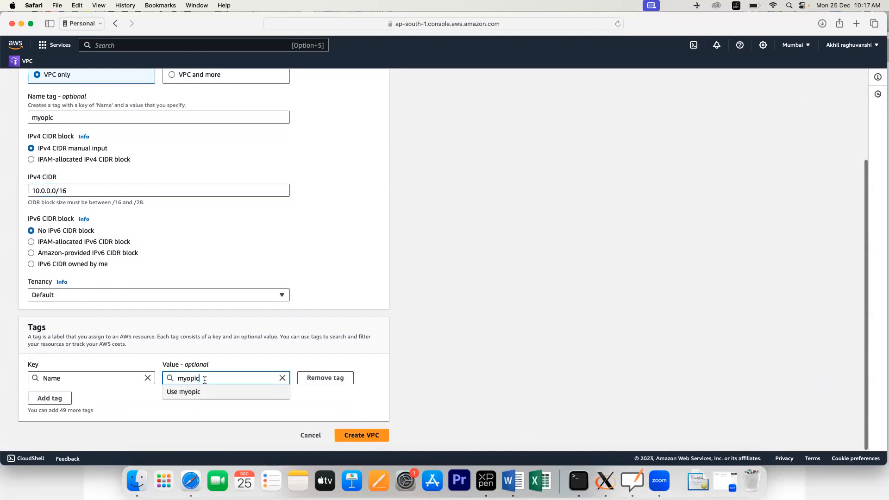
pyautogui.scroll(5, 137, 215)
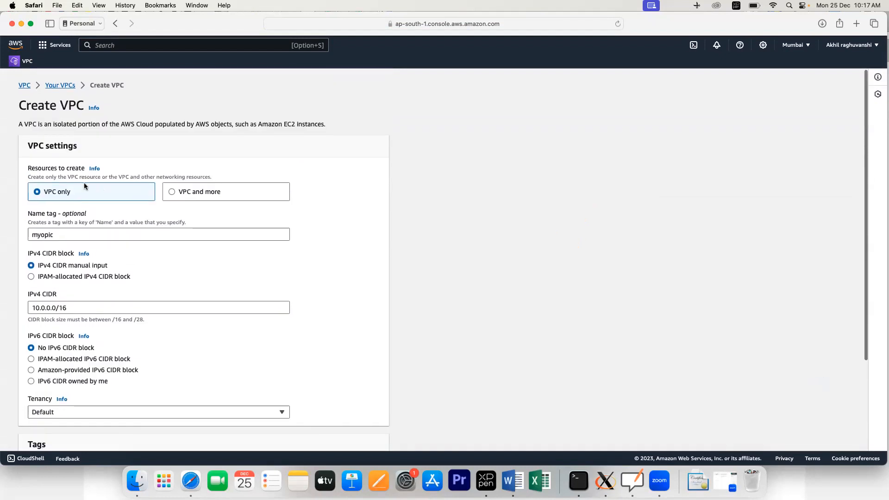
pyautogui.click(61, 234)
pyautogui.press('BackSpace')
pyautogui.press('BackSpace')
pyautogui.press('BackSpace')
pyautogui.press('BackSpace')
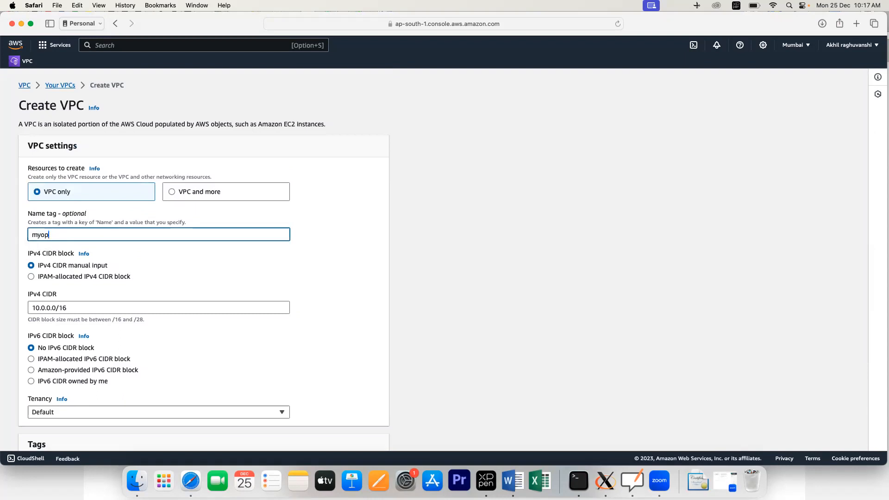
pyautogui.write('vpc')
pyautogui.click(311, 263)
pyautogui.scroll(-5, 310, 262)
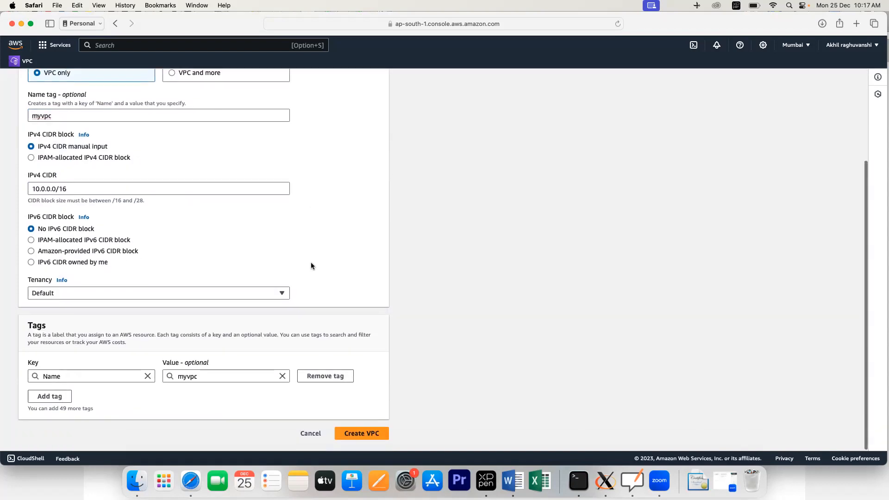
pyautogui.click(356, 438)
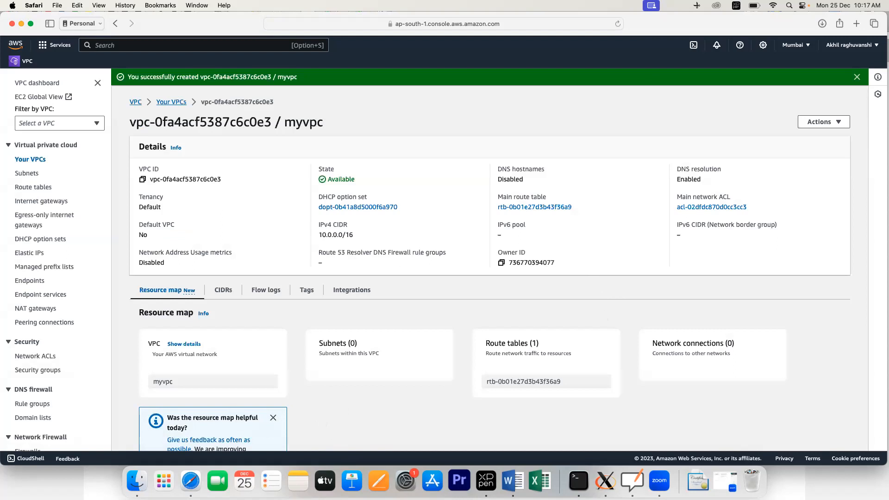
# Step: Start a new subnet in myvpc and name it public-subnet
pyautogui.click(25, 174)
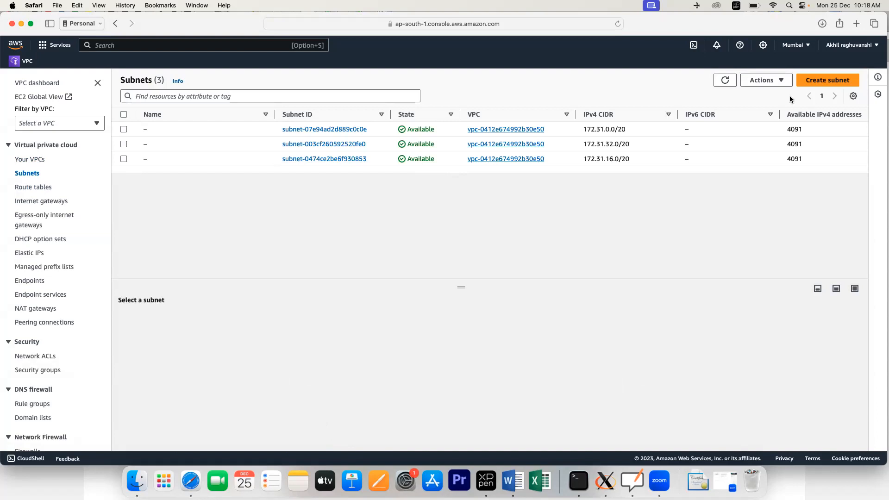
pyautogui.click(818, 83)
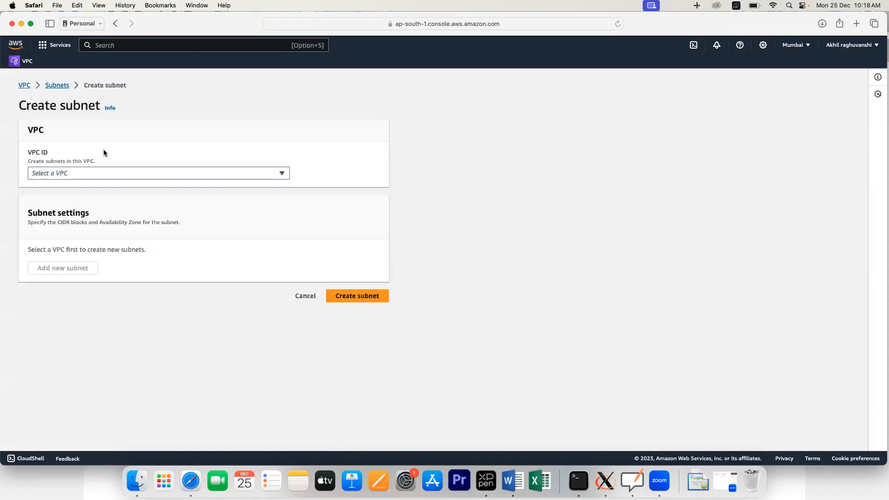
pyautogui.click(82, 173)
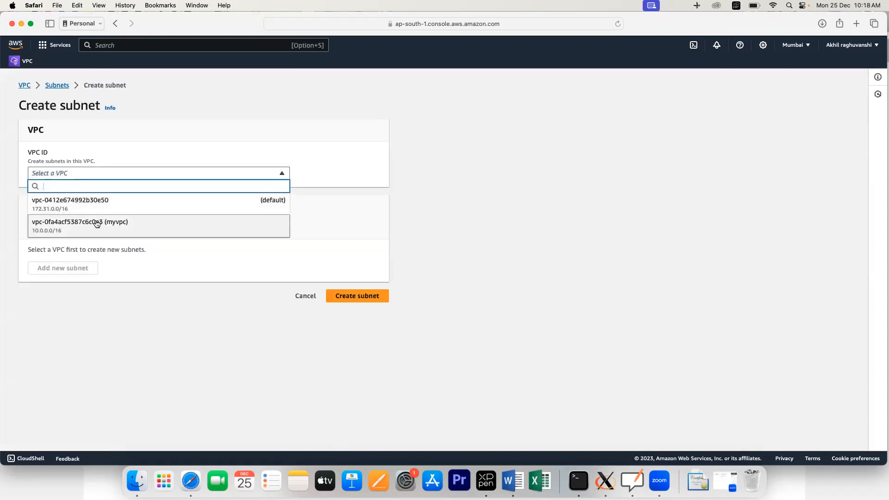
pyautogui.click(96, 219)
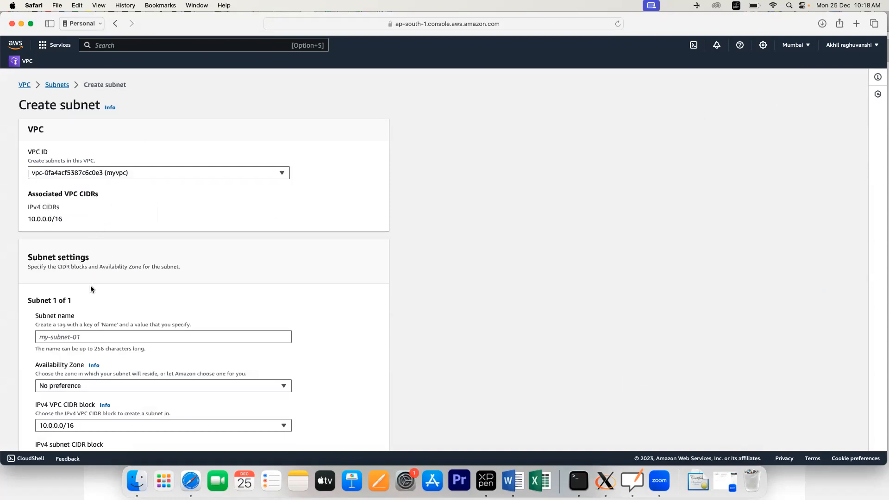
pyautogui.scroll(-5, 85, 260)
pyautogui.click(93, 163)
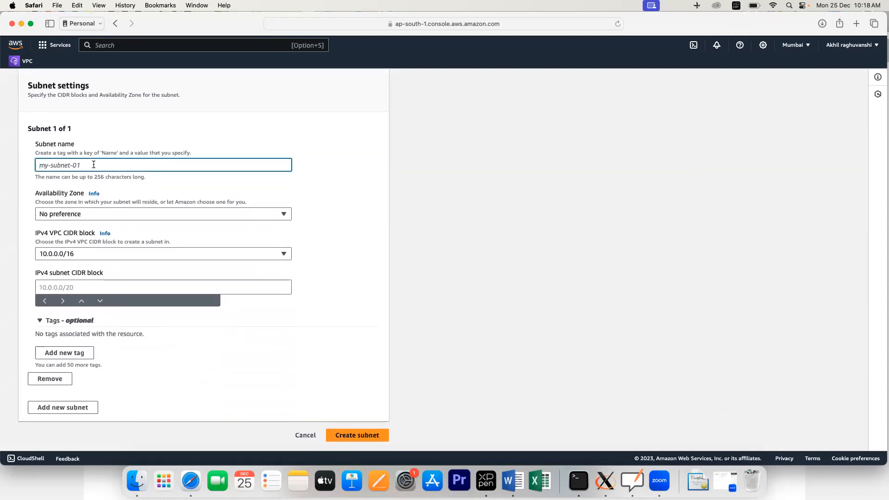
pyautogui.write('public-subne')
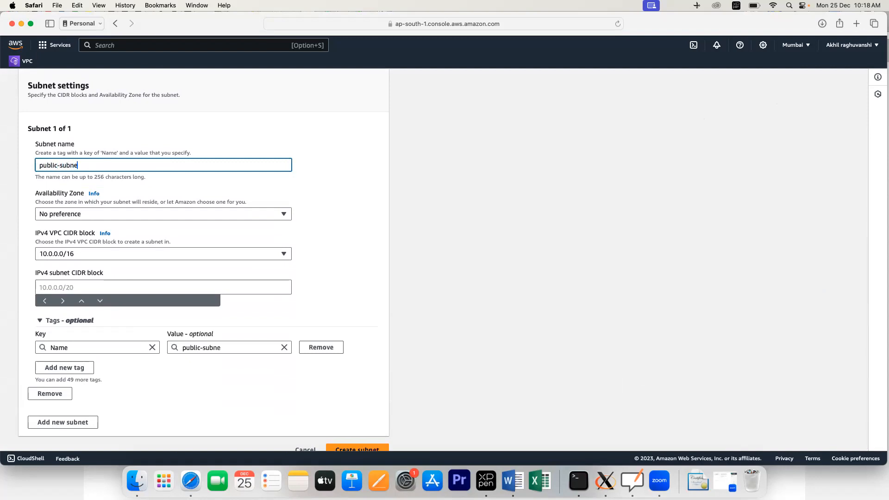
pyautogui.write('t')
# Step: Place it in ap-south-1a with CIDR 10.0.0.0/24 and create the subnet
pyautogui.click(68, 216)
pyautogui.click(74, 256)
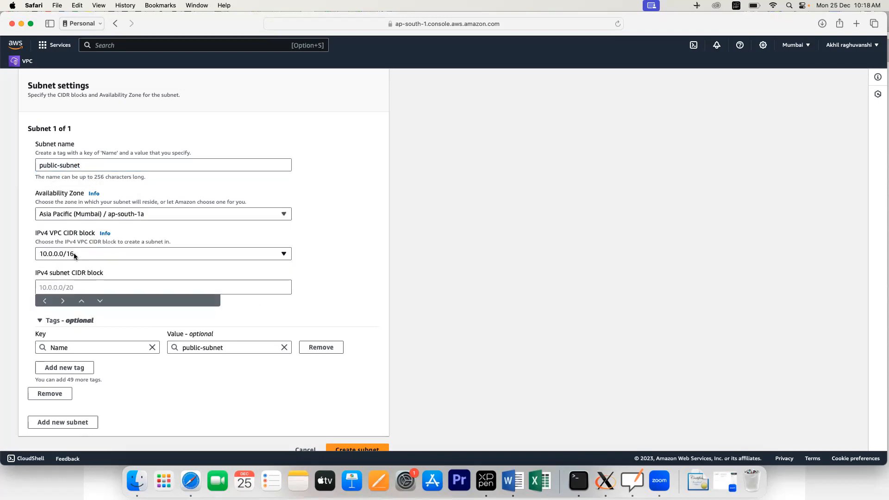
pyautogui.click(64, 286)
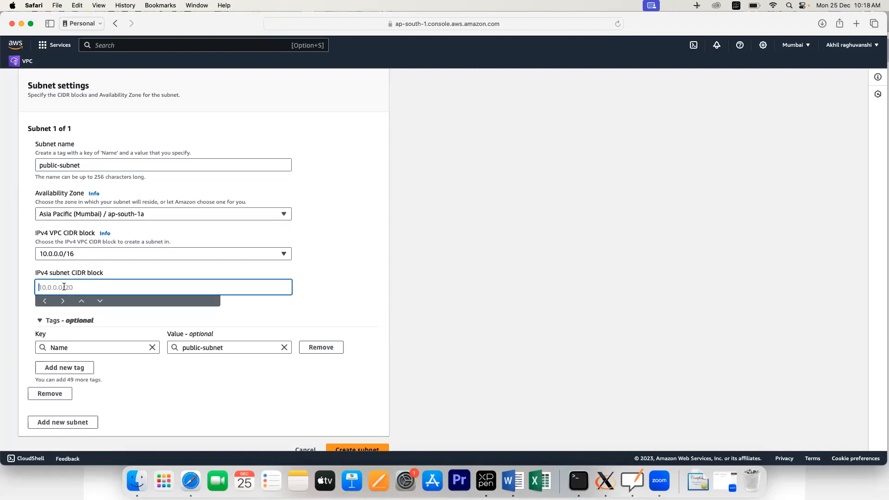
pyautogui.write('10.0.0.0/24')
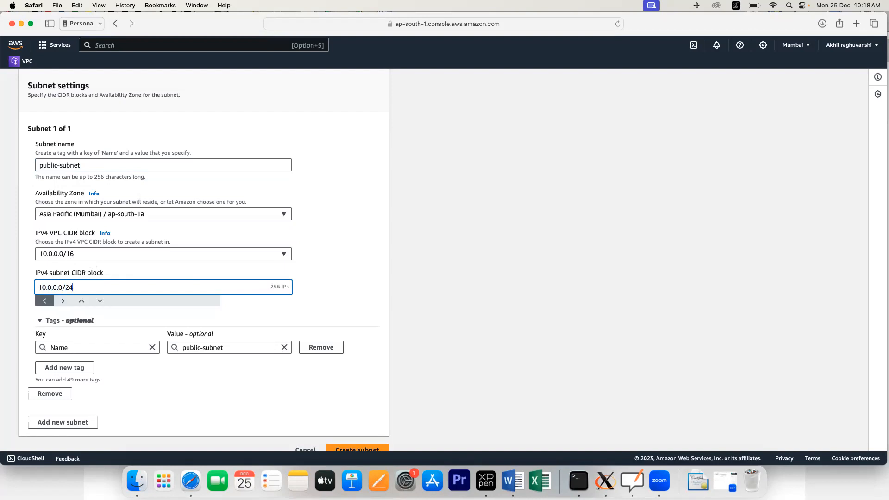
pyautogui.scroll(-1, 152, 265)
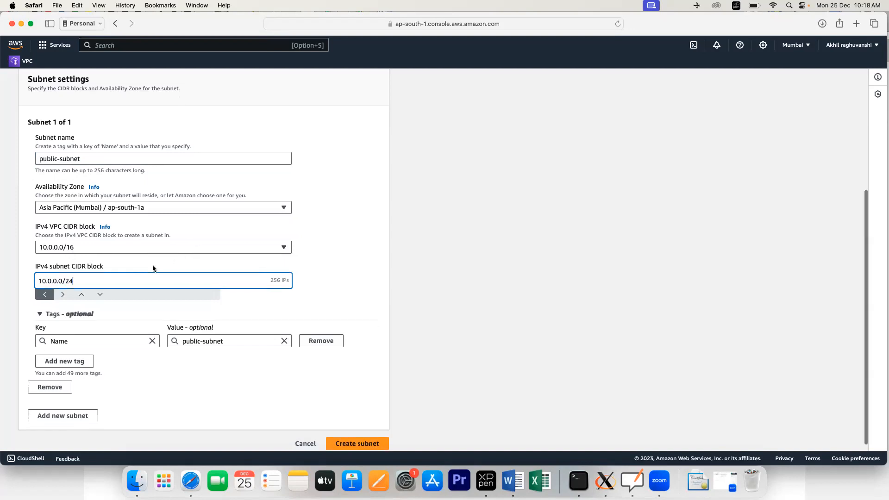
pyautogui.moveTo(268, 274); pyautogui.dragTo(287, 274)
pyautogui.click(311, 274)
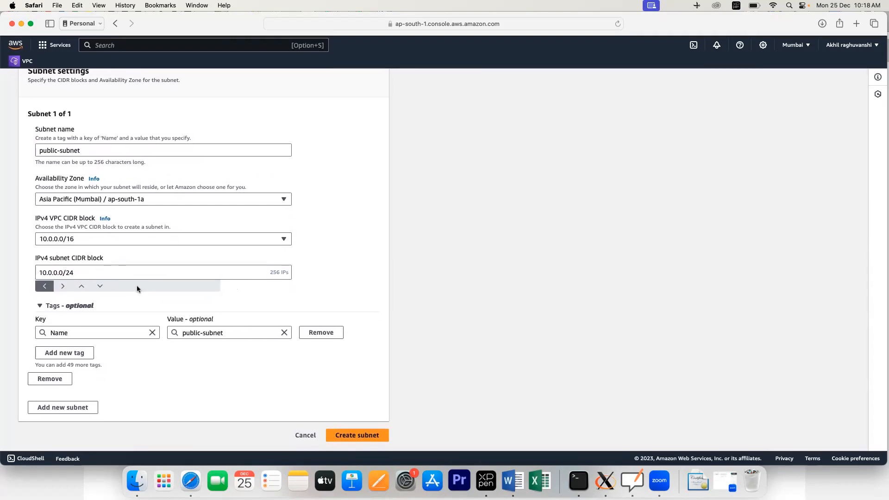
pyautogui.click(352, 436)
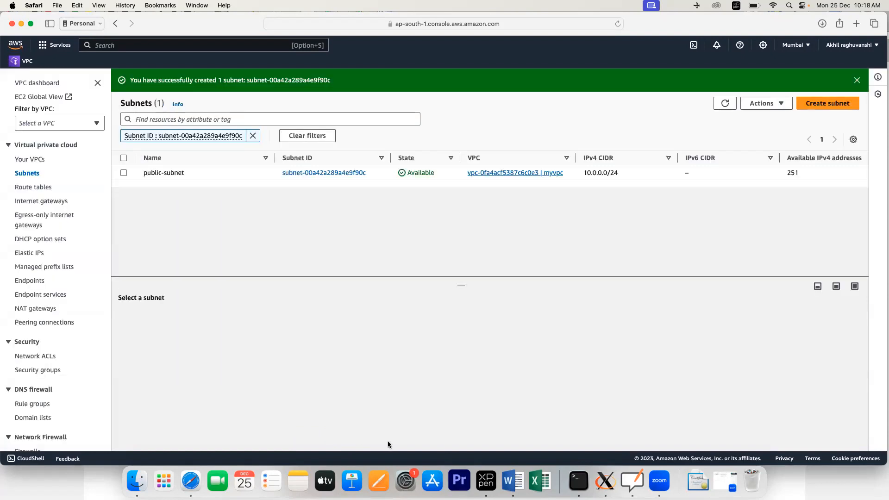
# Step: Start another subnet in myvpc and name it private-subnet
pyautogui.click(825, 103)
pyautogui.click(168, 174)
pyautogui.click(116, 225)
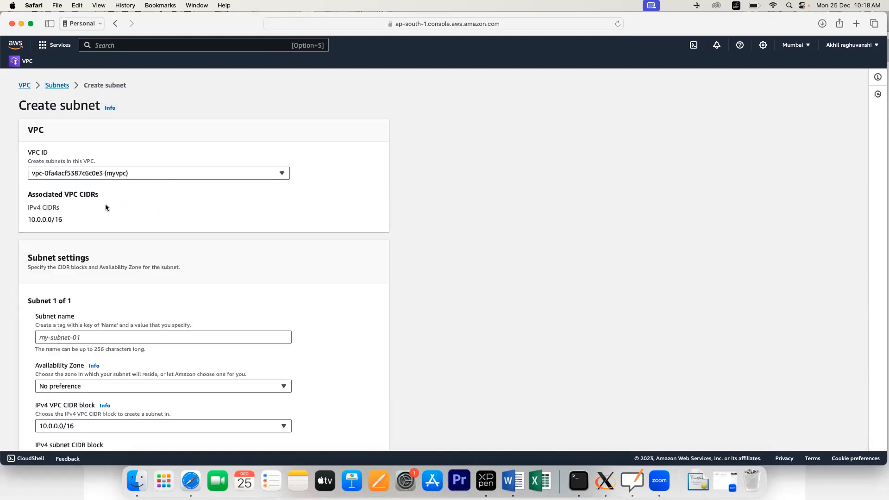
pyautogui.click(93, 337)
pyautogui.scroll(-1, 93, 335)
pyautogui.write('pr')
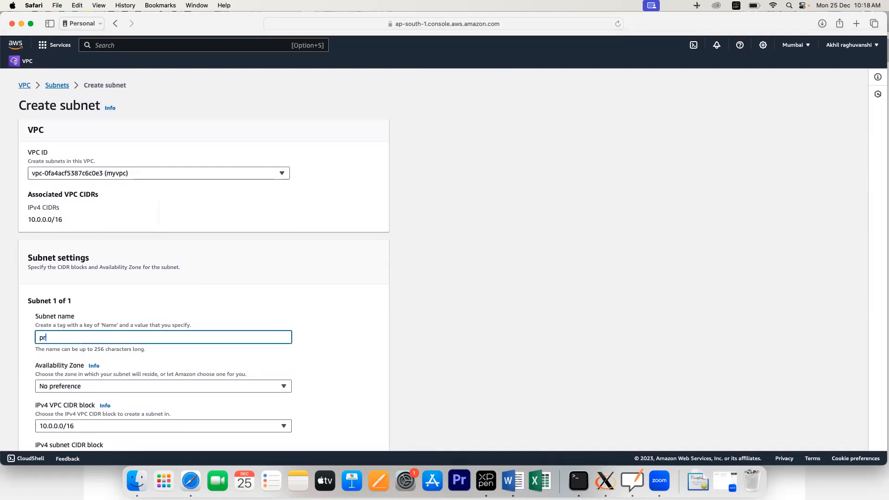
pyautogui.write('ivate-subnet')
# Step: Place it in ap-south-1b with CIDR 10.0.1.0/24 and create the subnet
pyautogui.scroll(-5, 140, 362)
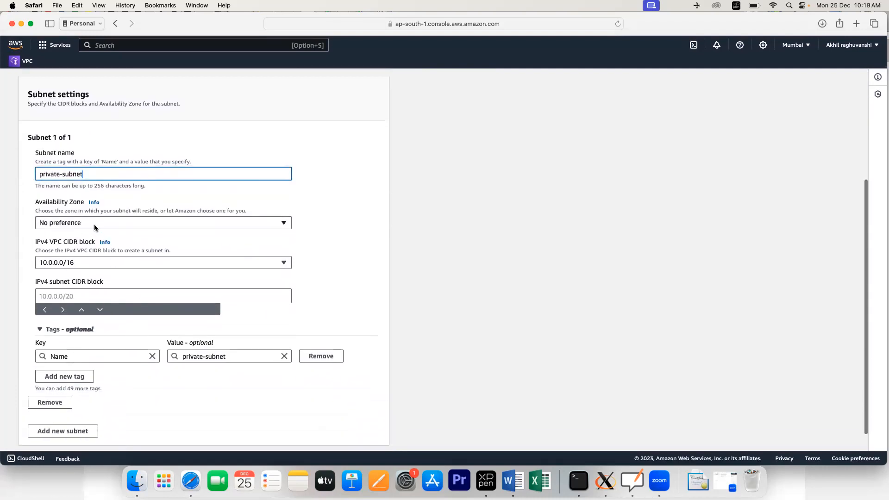
pyautogui.click(94, 224)
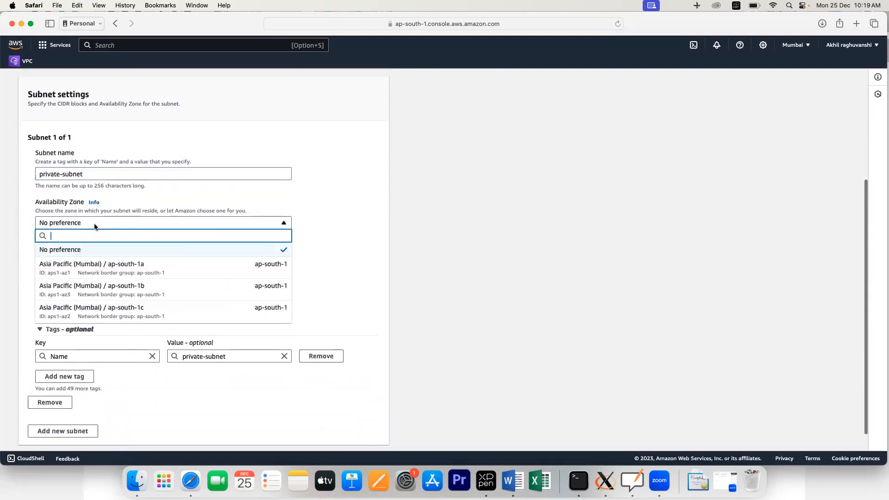
pyautogui.click(95, 289)
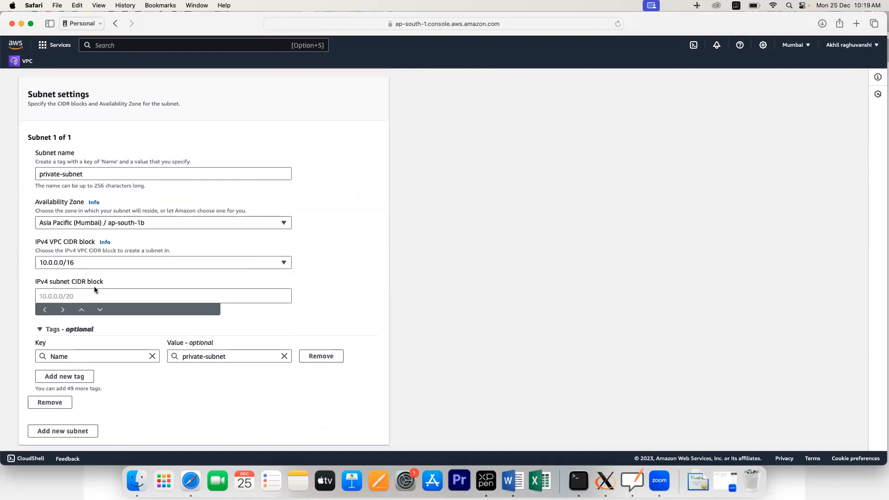
pyautogui.click(138, 297)
pyautogui.write('10')
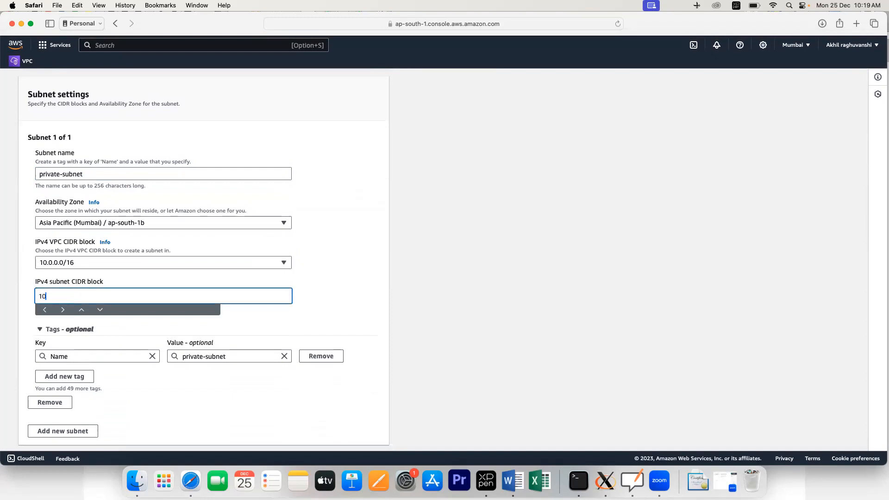
pyautogui.write('.0.1.0/24')
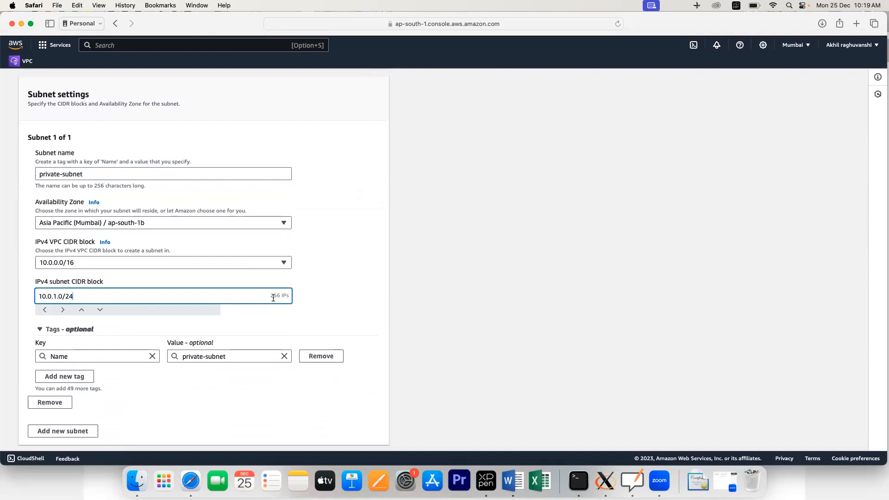
pyautogui.moveTo(273, 296); pyautogui.dragTo(293, 297)
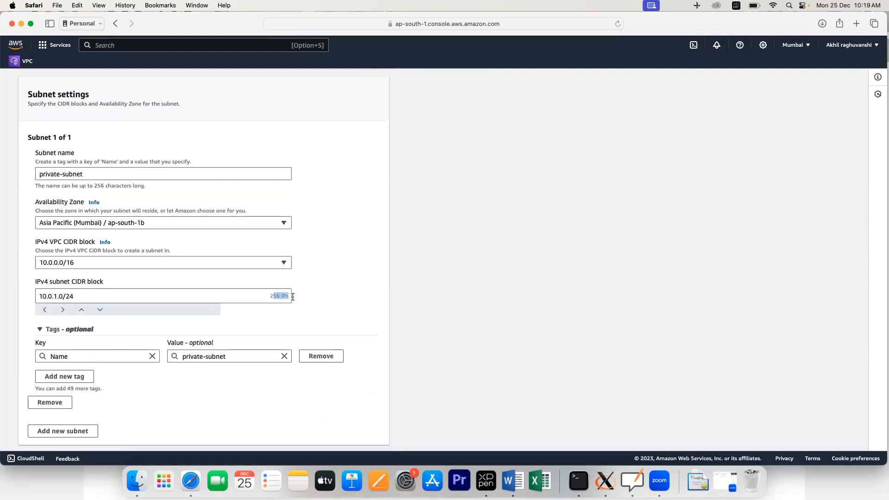
pyautogui.click(324, 302)
pyautogui.scroll(-2, 262, 333)
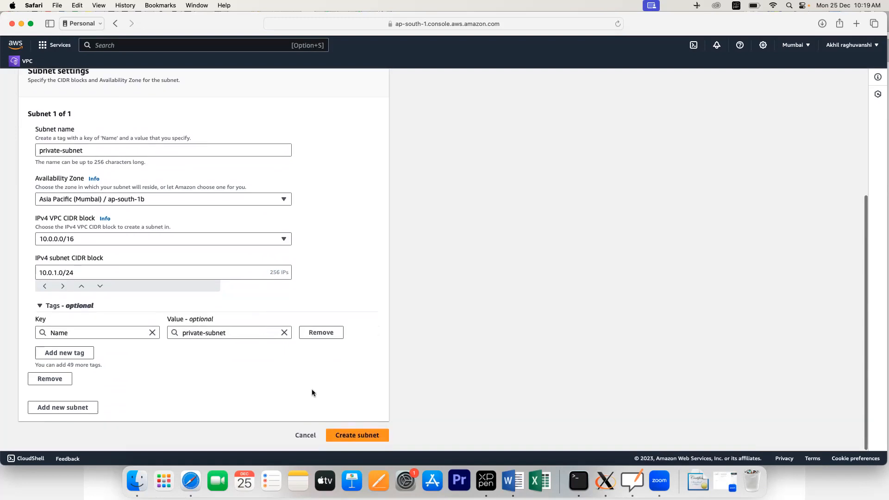
pyautogui.click(352, 435)
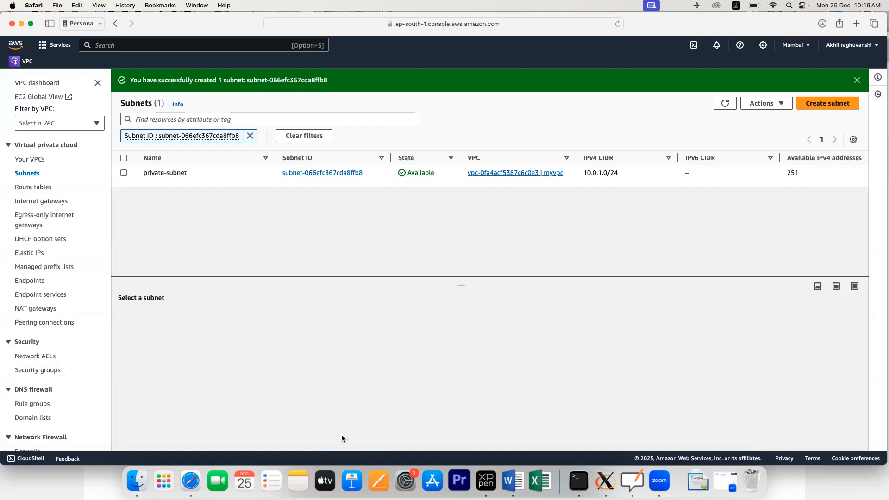
# Step: Go from the full Subnets list to Internet gateways and open the Create internet gateway form
pyautogui.click(33, 175)
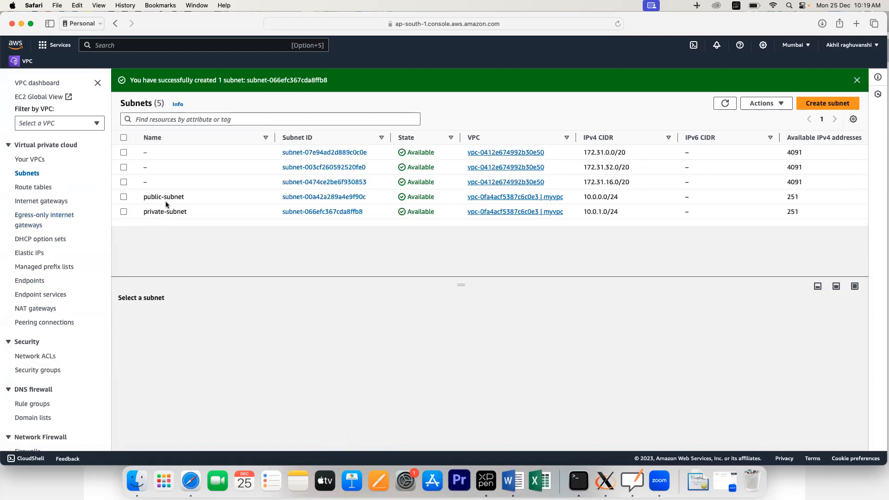
pyautogui.click(46, 203)
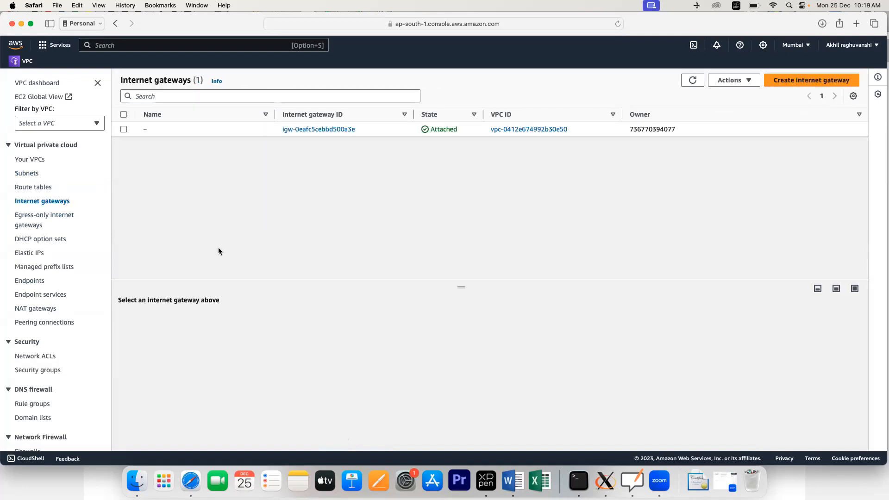
pyautogui.click(816, 83)
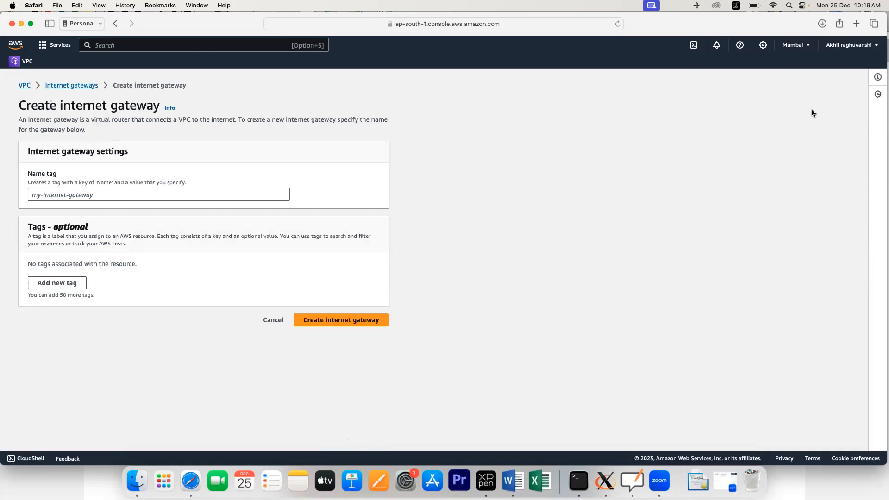
pyautogui.click(161, 195)
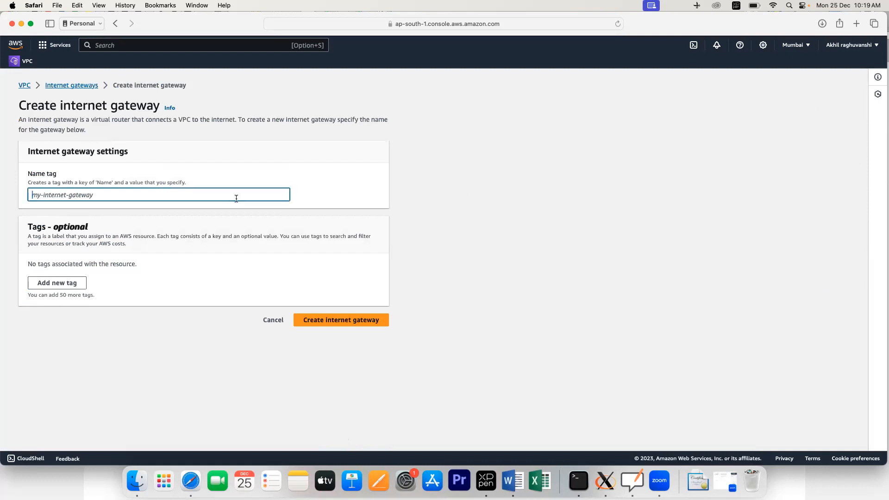
# Step: Check the architecture diagram and whiteboard, then enter myigw as the gateway's Name tag
pyautogui.hotkey('ctrl', 'Right')
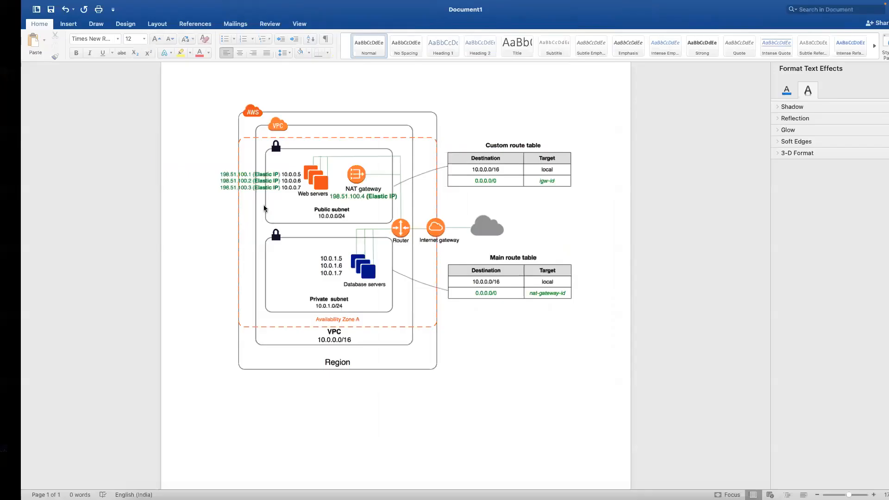
pyautogui.hotkey('ctrl', 'Left')
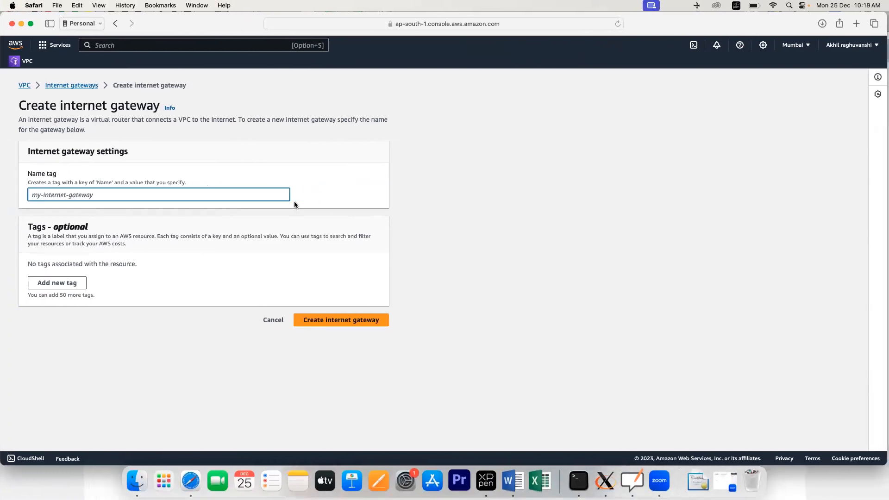
pyautogui.click(635, 483)
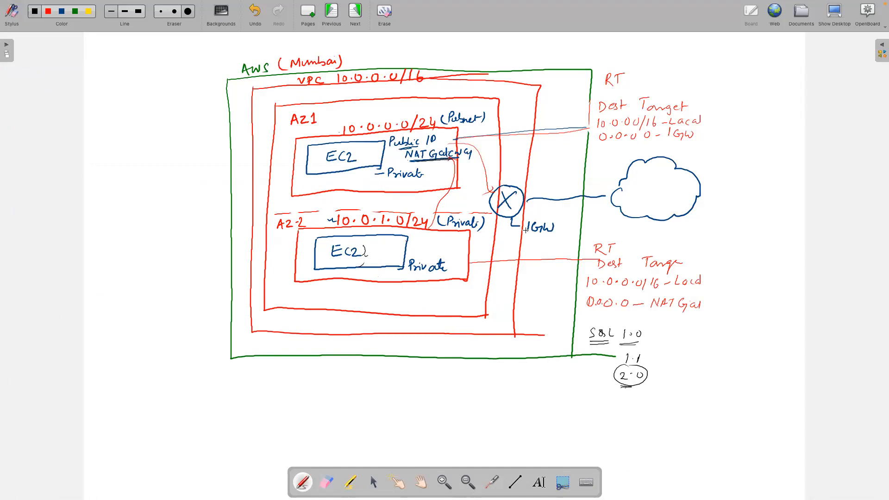
pyautogui.press('super+Tab')
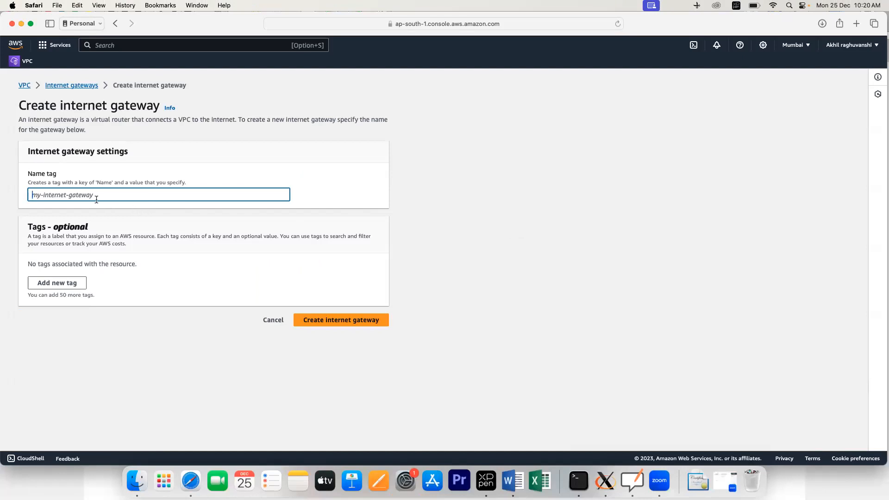
pyautogui.write('myigw')
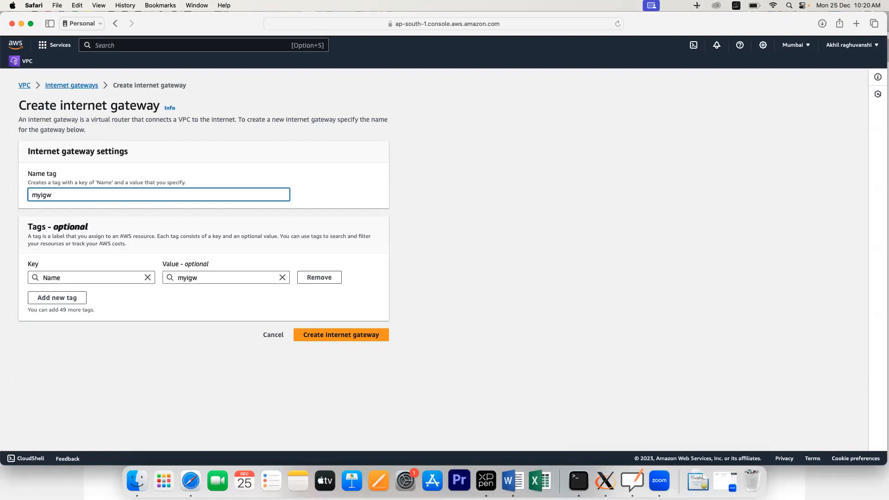
# Step: Create the myigw internet gateway and attach it to myvpc via Actions > Attach to VPC
pyautogui.click(363, 335)
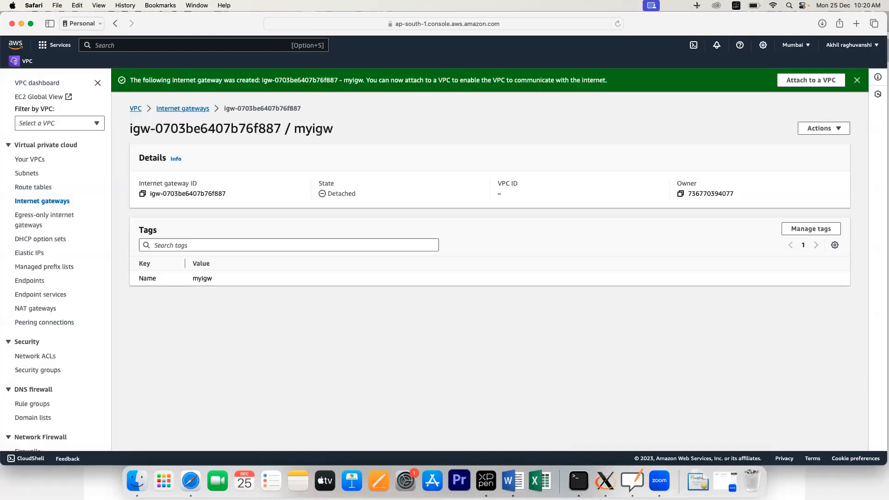
pyautogui.click(48, 202)
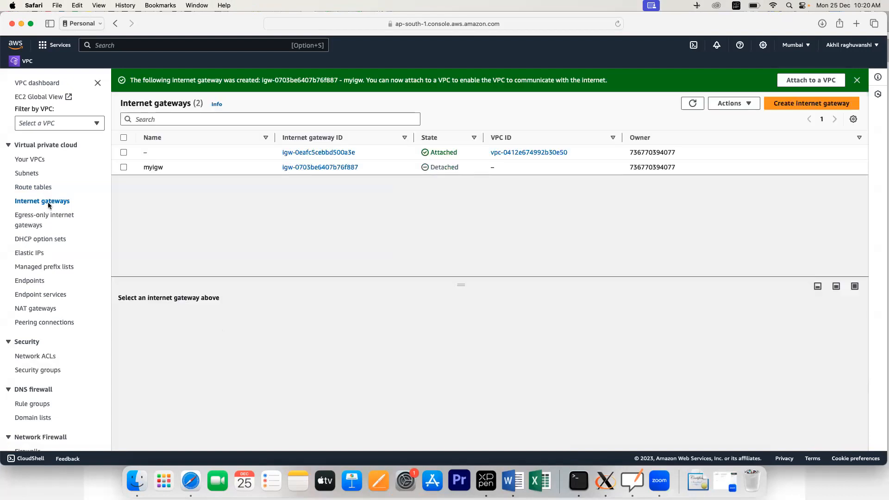
pyautogui.click(124, 167)
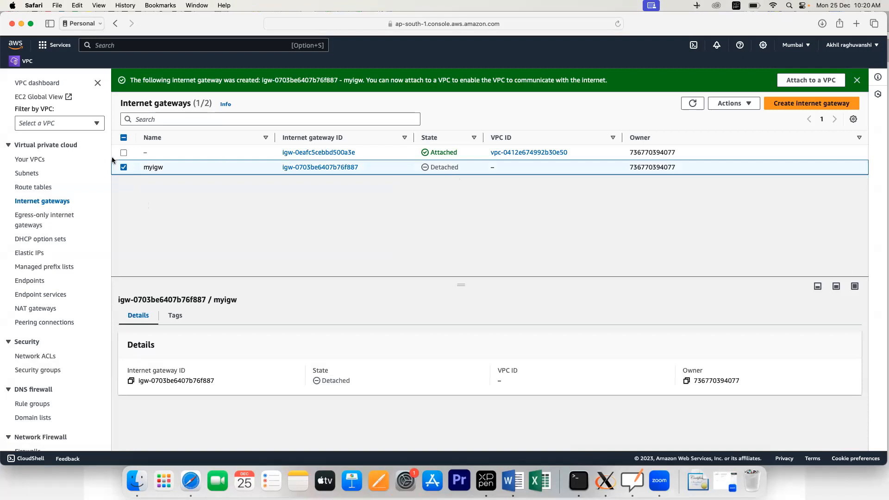
pyautogui.click(742, 104)
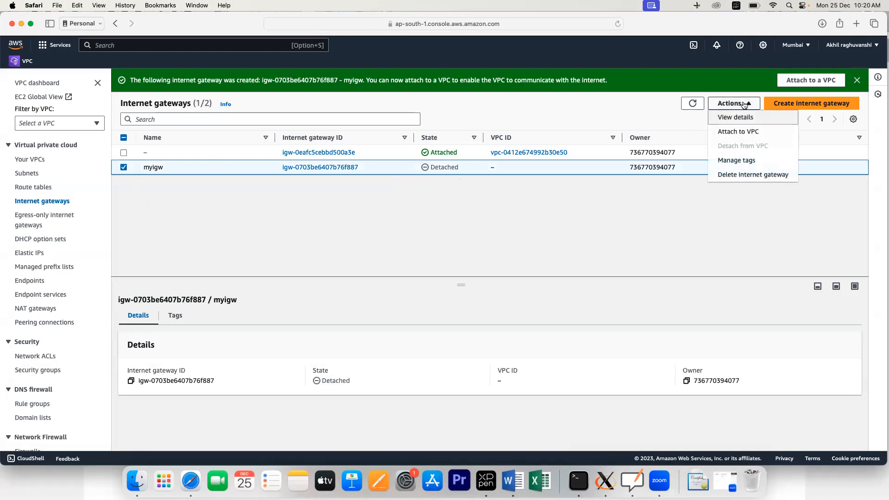
pyautogui.click(740, 134)
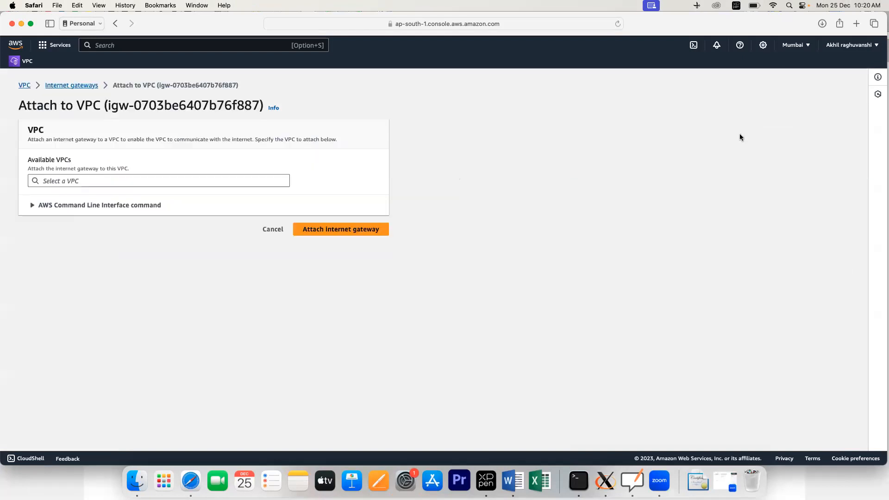
pyautogui.click(133, 181)
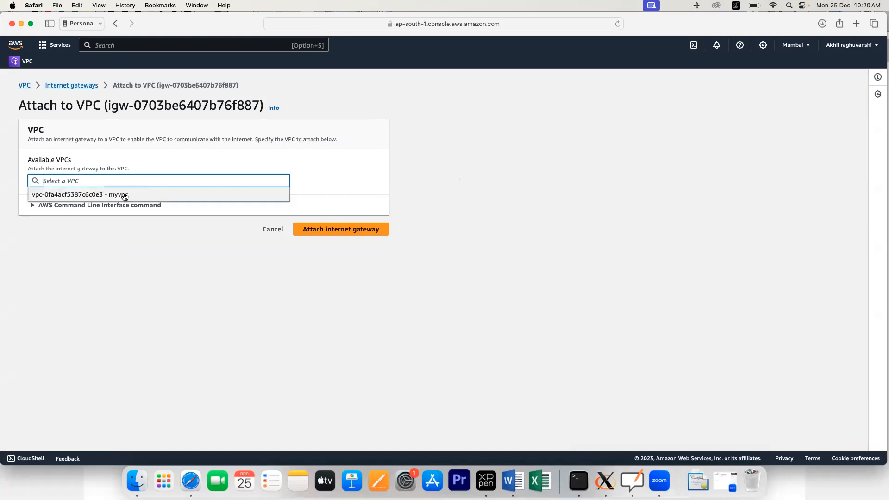
pyautogui.click(124, 195)
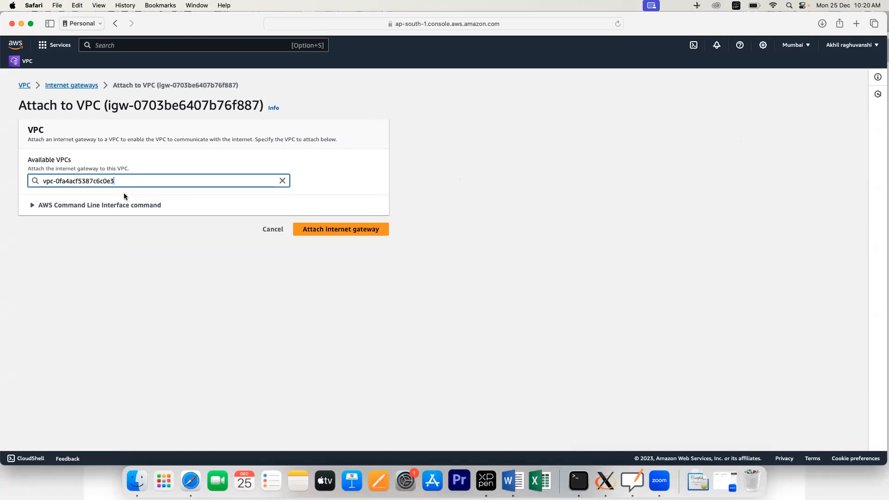
pyautogui.click(332, 234)
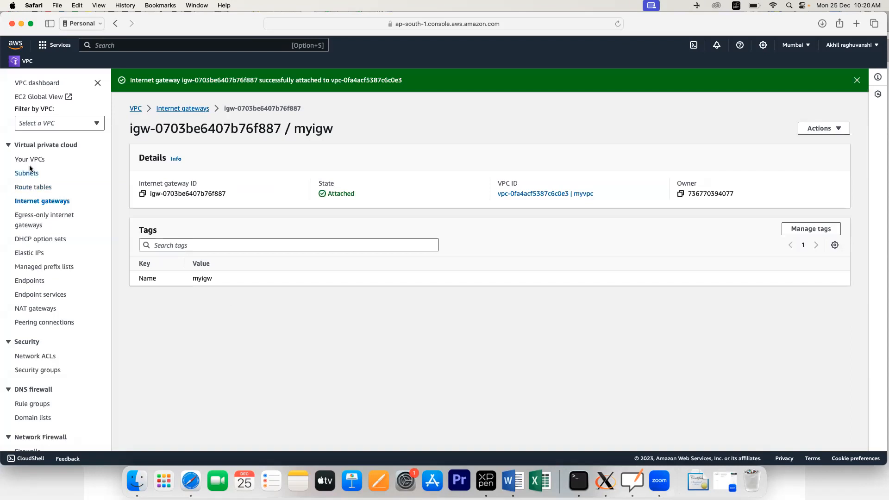
# Step: Create a route table named pub-rout-table in myvpc from the Route tables page
pyautogui.click(36, 189)
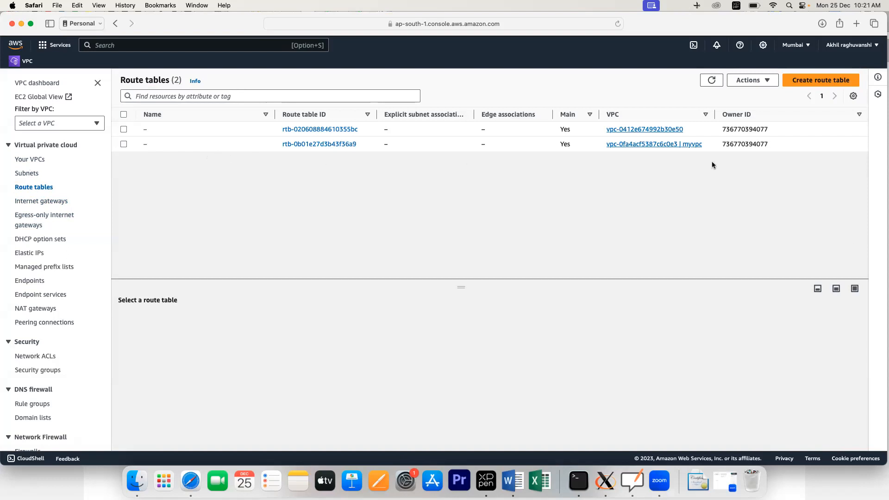
pyautogui.click(824, 80)
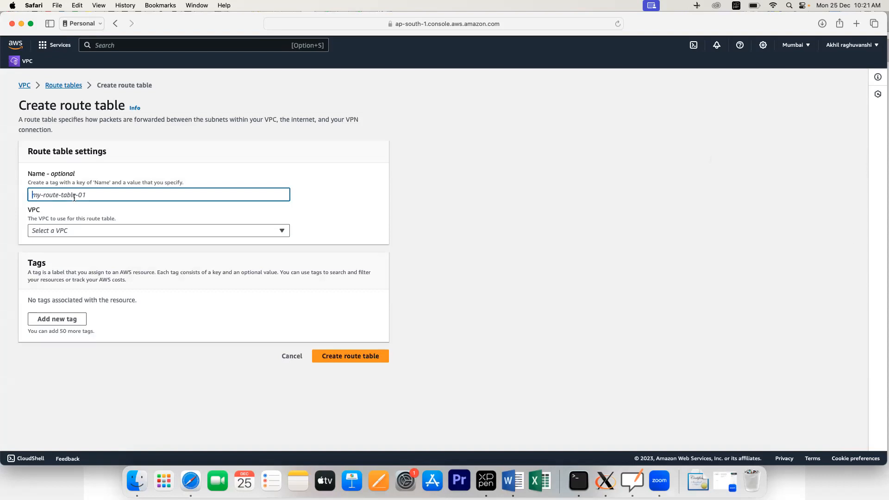
pyautogui.write('pu')
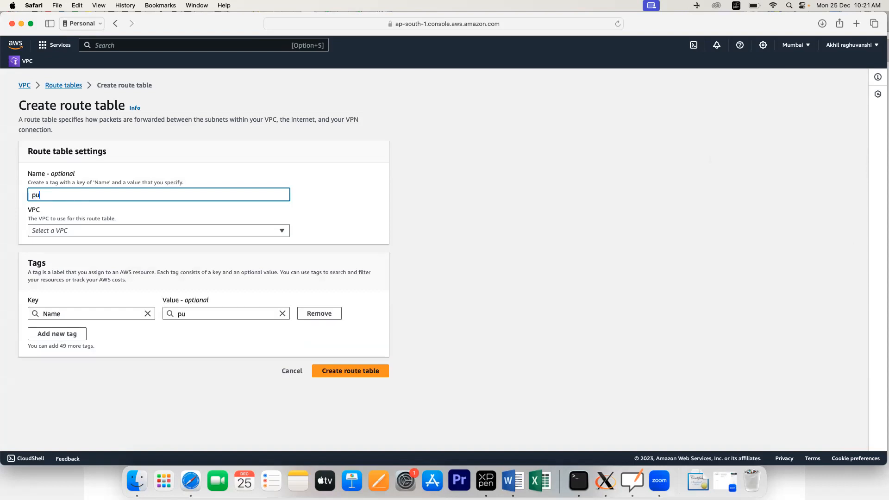
pyautogui.write('b-rout-table')
pyautogui.click(71, 231)
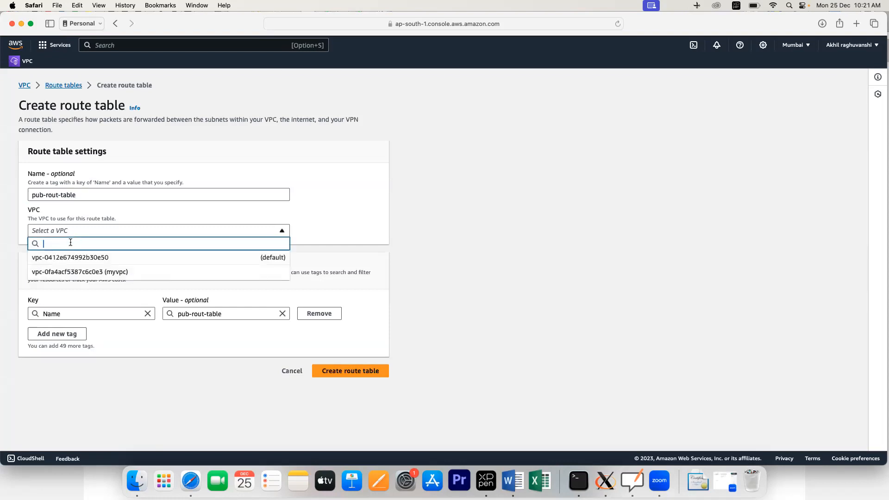
pyautogui.click(68, 273)
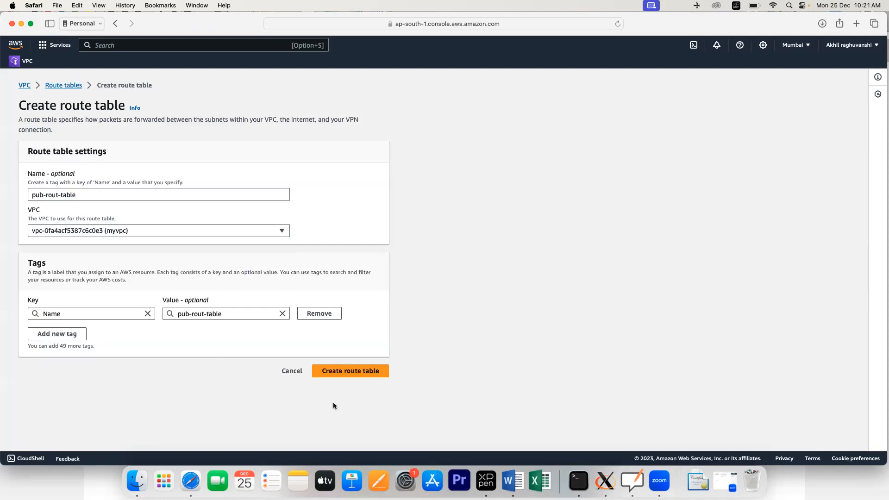
pyautogui.click(340, 378)
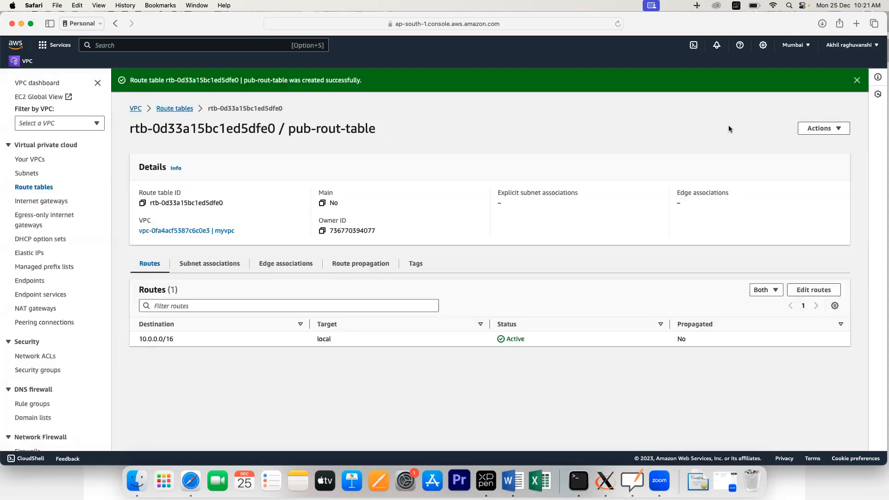
# Step: From the Route tables list, create a route table named private-route-table in myvpc
pyautogui.click(30, 187)
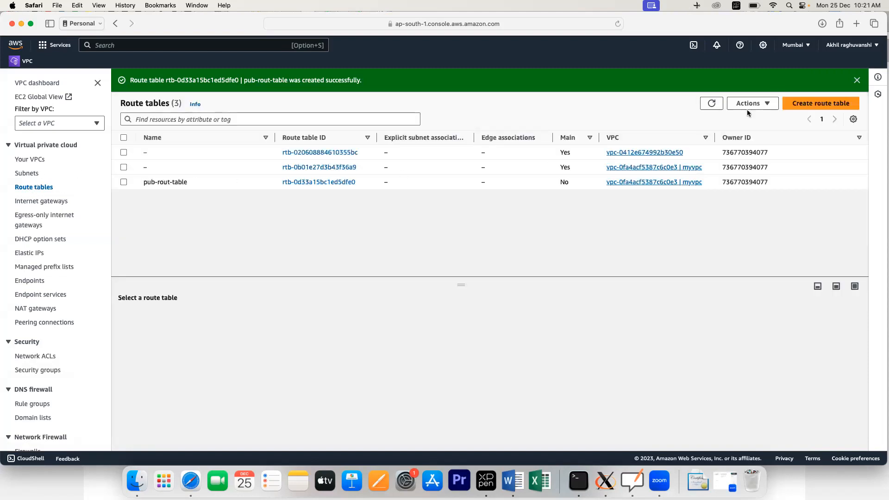
pyautogui.click(800, 104)
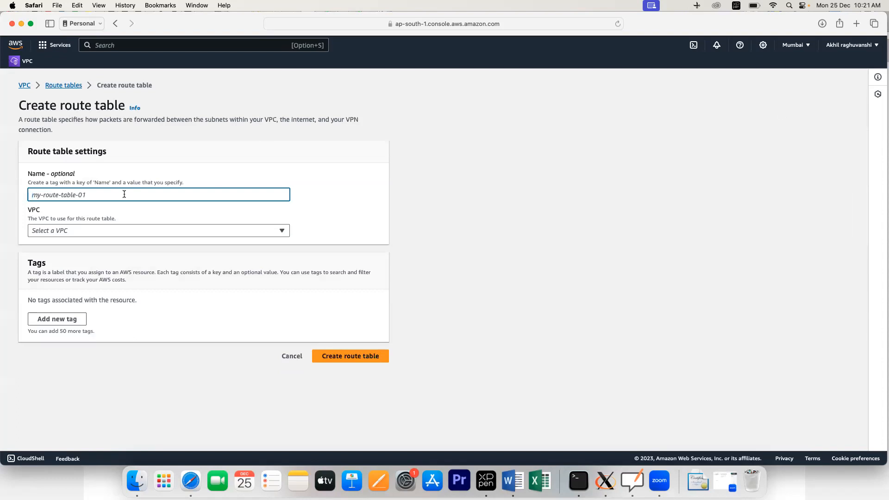
pyautogui.write('route-t')
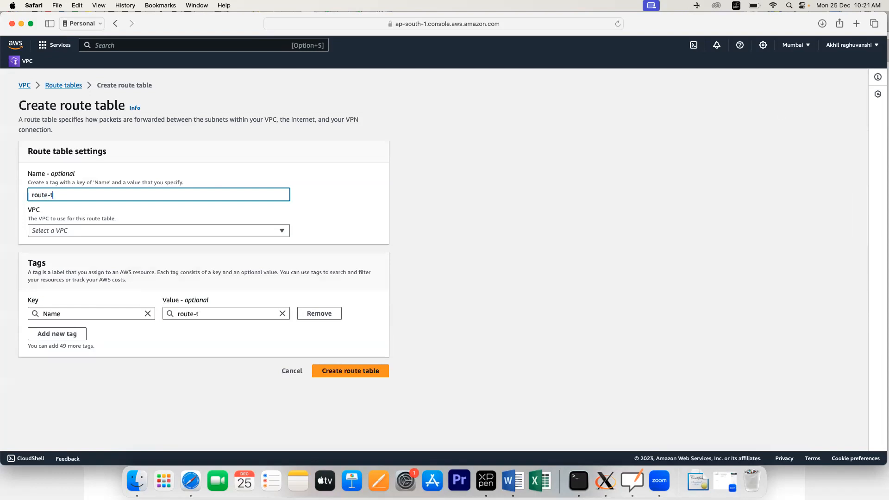
pyautogui.write('prive')
pyautogui.press('BackSpace')
pyautogui.write('ate')
pyautogui.press('BackSpace')
pyautogui.press('BackSpace')
pyautogui.press('BackSpace')
pyautogui.press('BackSpace')
pyautogui.press('BackSpace')
pyautogui.press('BackSpace')
pyautogui.press('BackSpace')
pyautogui.press('BackSpace')
pyautogui.press('BackSpace')
pyautogui.press('BackSpace')
pyautogui.press('BackSpace')
pyautogui.press('BackSpace')
pyautogui.press('BackSpace')
pyautogui.write('pri')
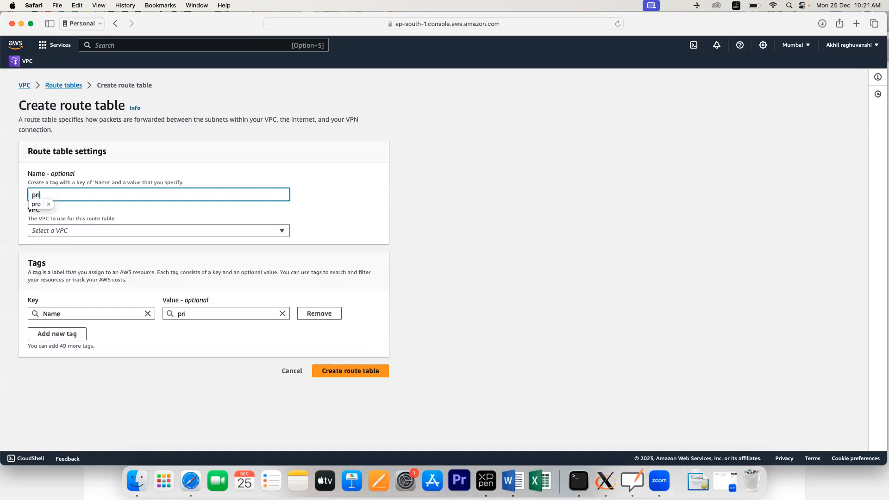
pyautogui.write('vate-ro')
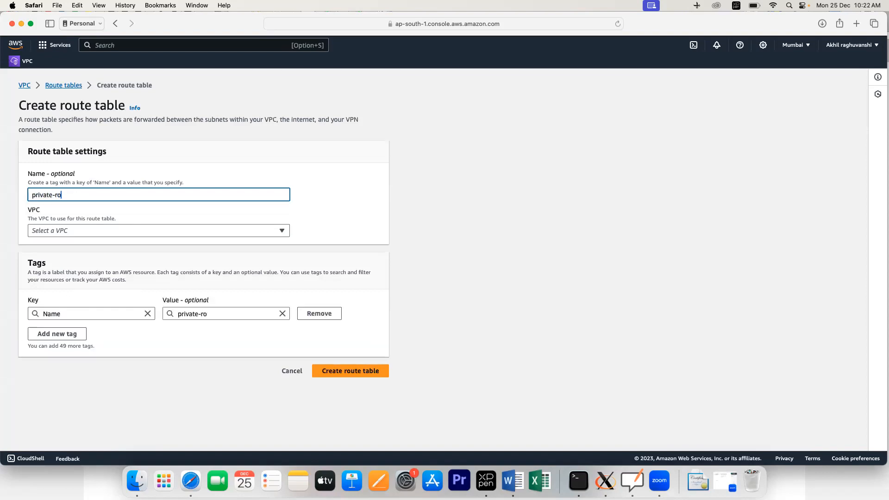
pyautogui.write('ute -table')
pyautogui.click(102, 229)
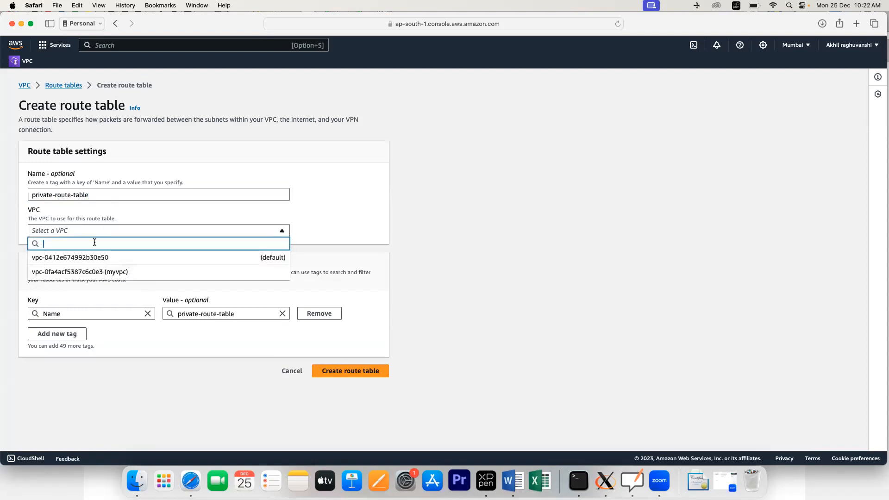
pyautogui.click(89, 271)
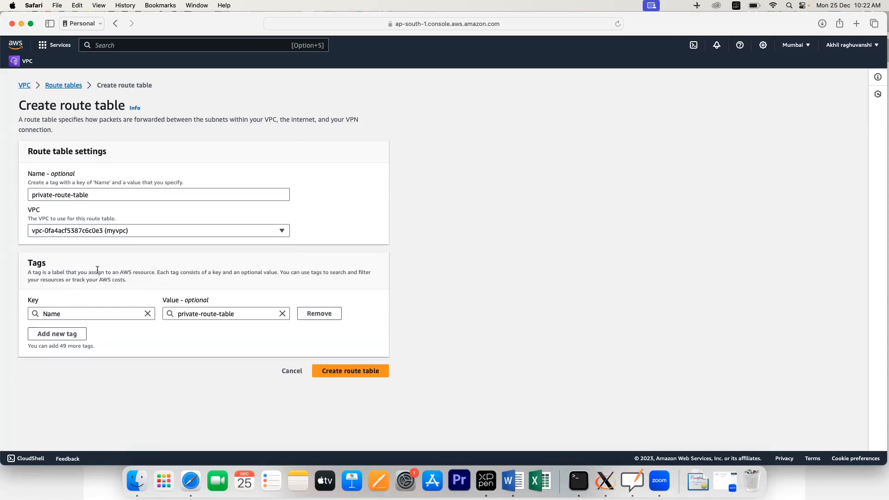
pyautogui.click(351, 373)
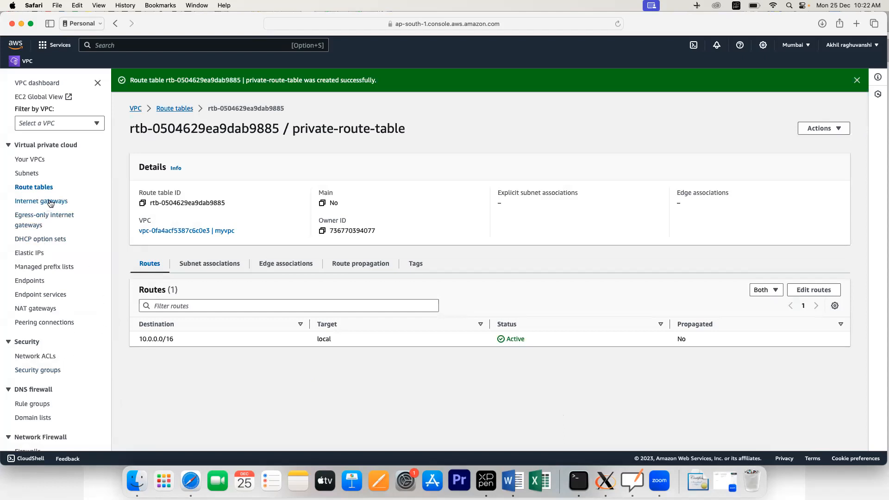
# Step: In pub-rout-table's Subnet associations, explicitly associate public-subnet and save
pyautogui.click(35, 187)
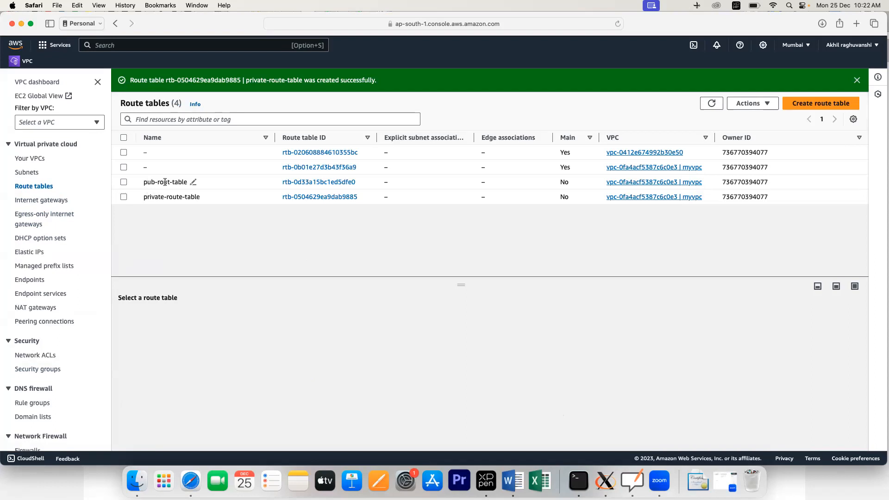
pyautogui.click(298, 182)
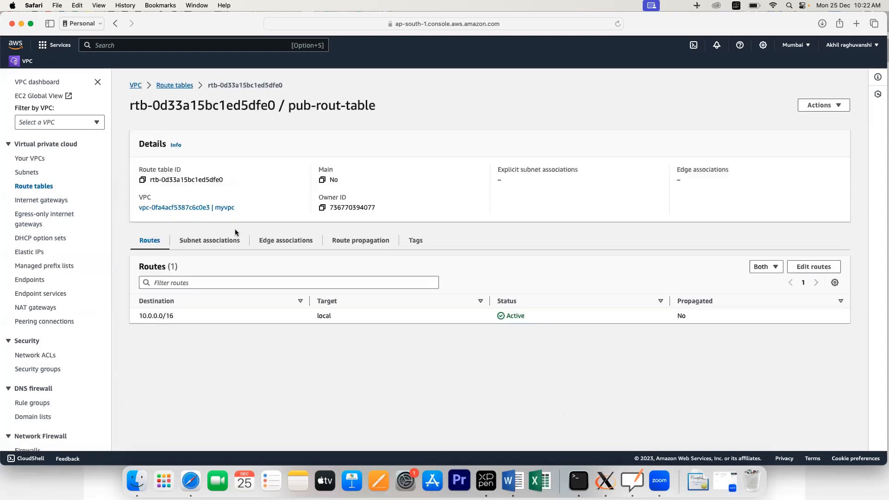
pyautogui.click(207, 245)
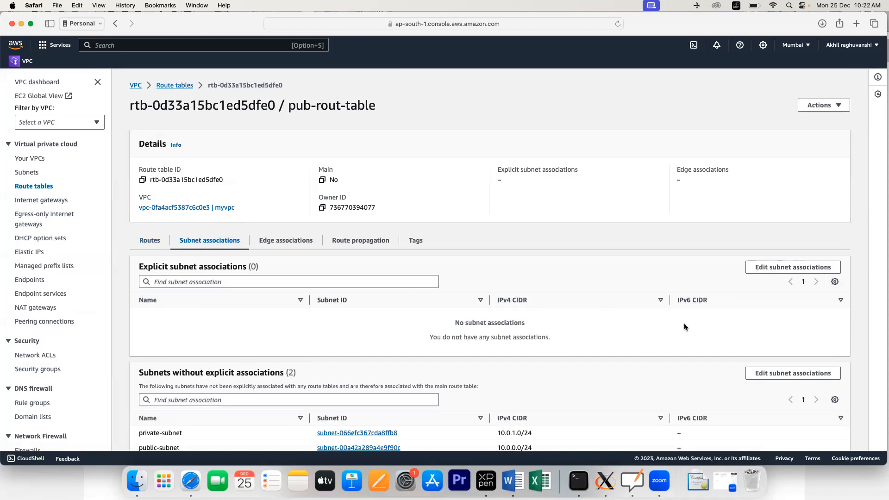
pyautogui.click(791, 268)
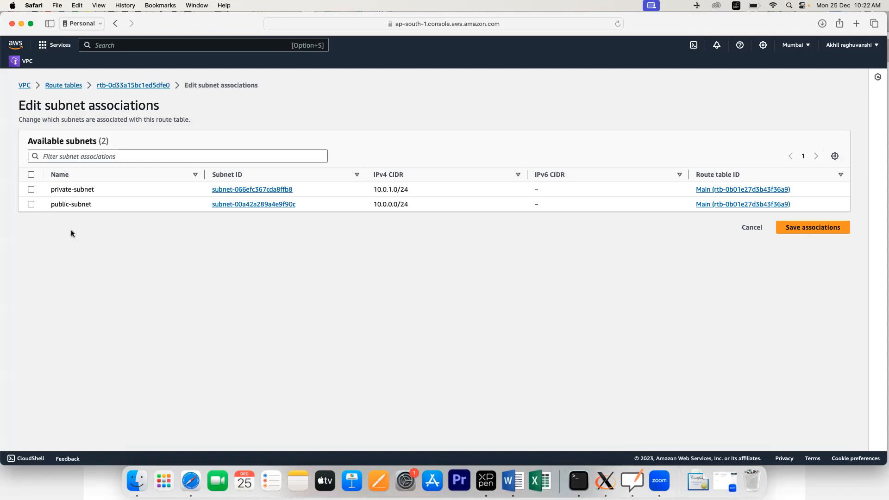
pyautogui.click(31, 205)
pyautogui.click(814, 289)
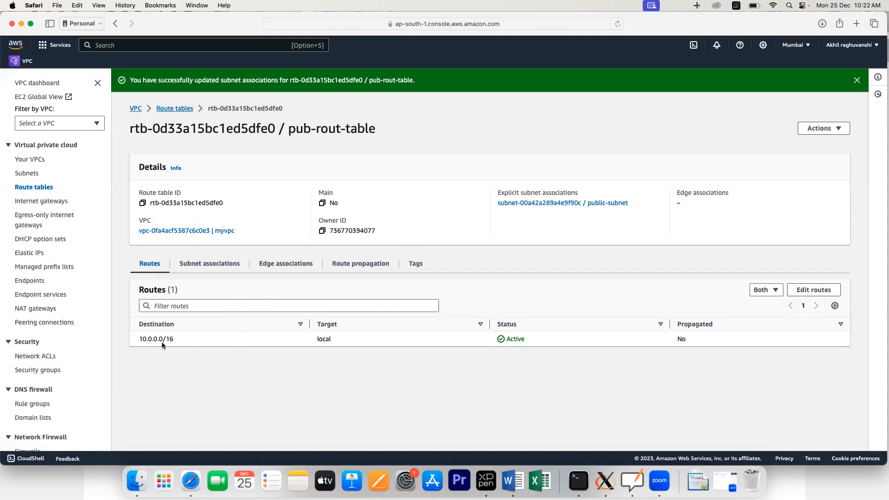
# Step: Add a 0.0.0.0/0 route to internet gateway igw-0703be6407b76f887 in pub-rout-table, then return to route tables
pyautogui.click(803, 291)
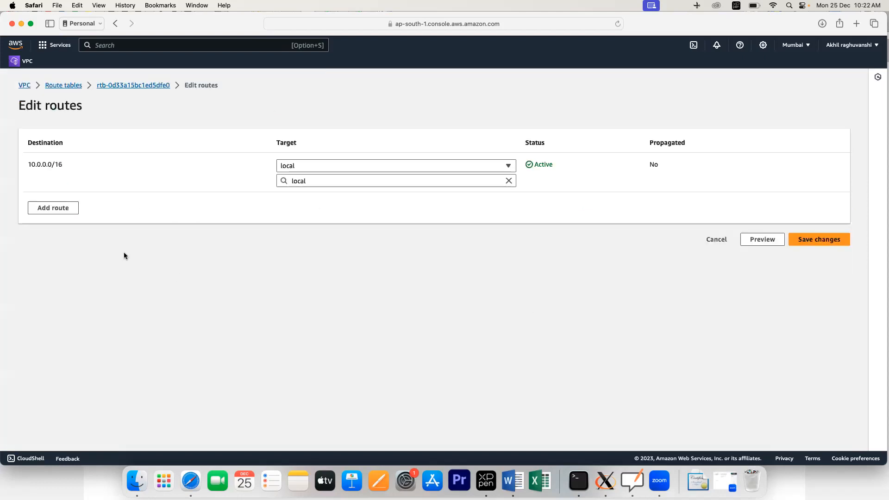
pyautogui.click(55, 209)
pyautogui.click(69, 204)
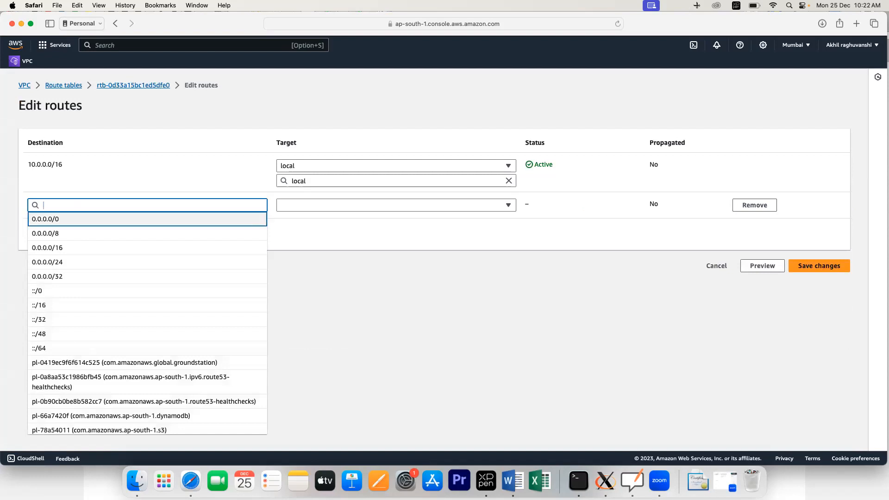
pyautogui.click(69, 219)
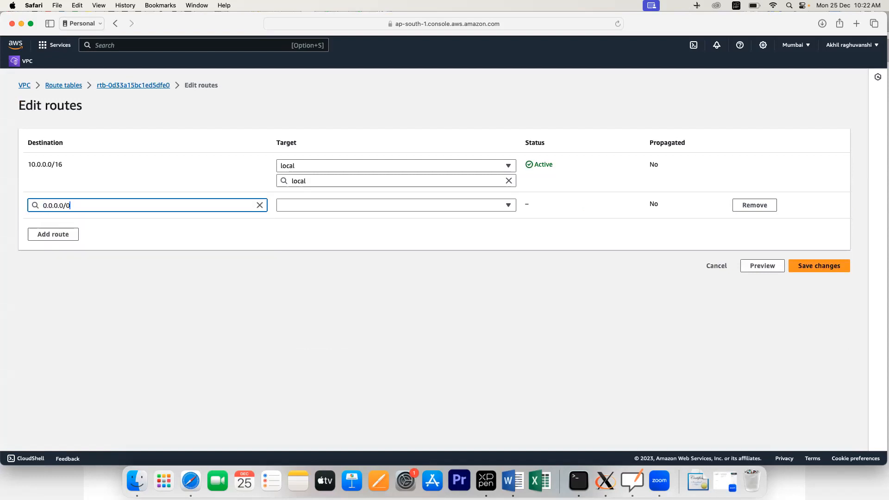
pyautogui.click(299, 206)
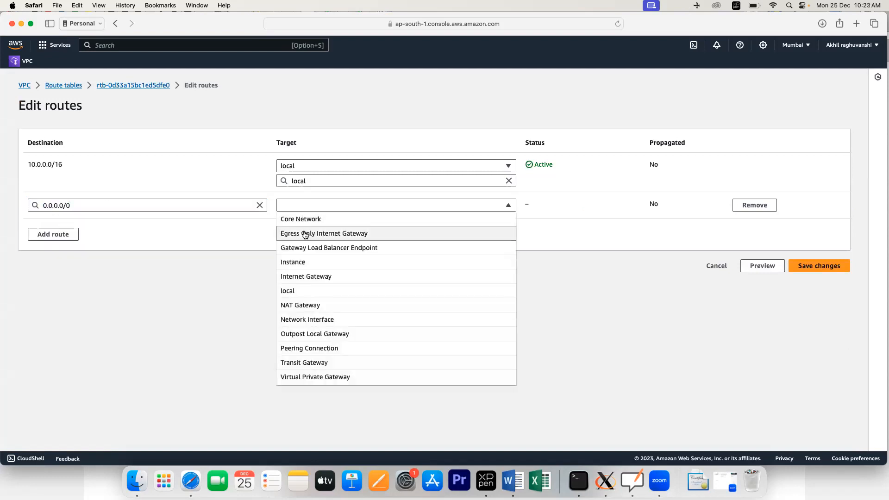
pyautogui.click(302, 277)
pyautogui.click(330, 219)
pyautogui.click(319, 249)
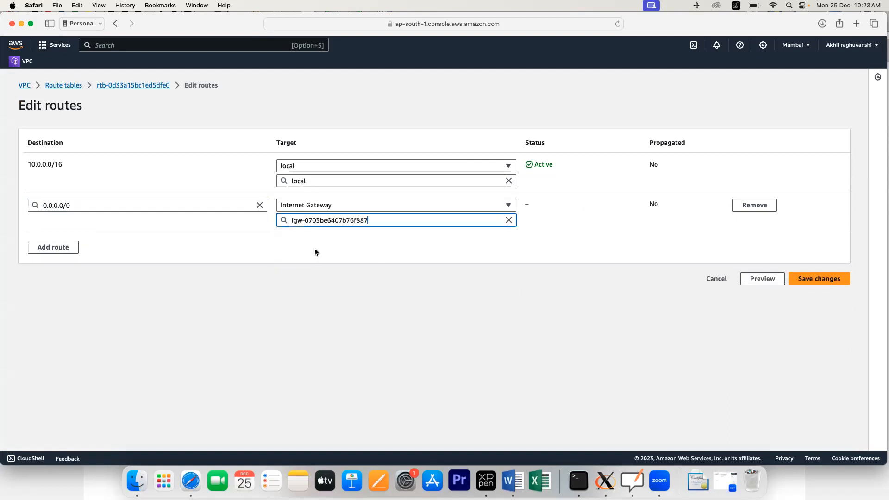
pyautogui.click(824, 279)
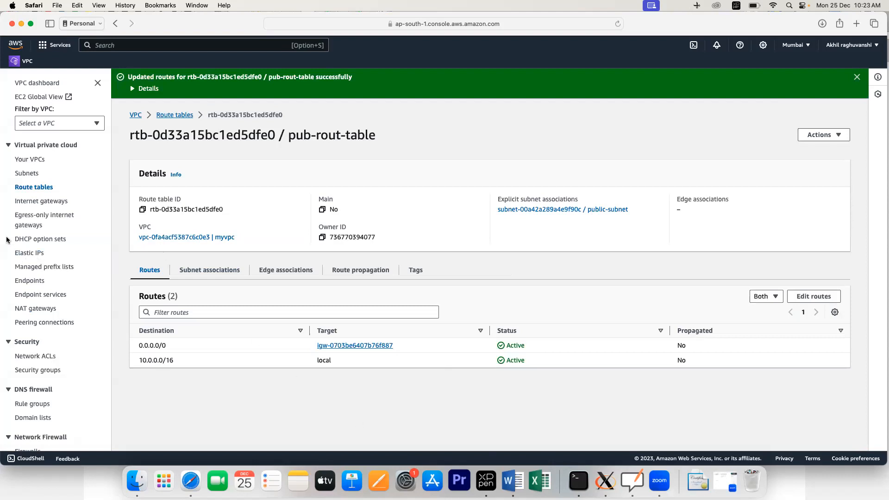
pyautogui.click(37, 190)
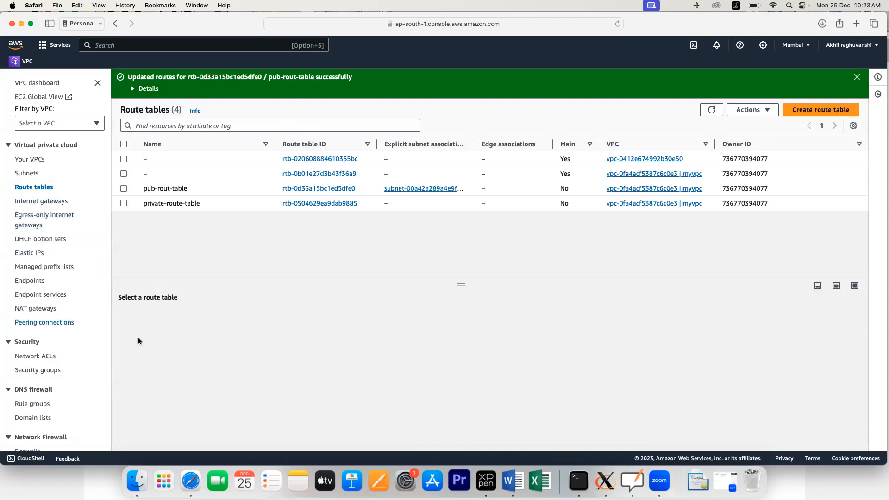
# Step: Check the whiteboard diagram, then view private-route-table's Subnet associations, currently empty
pyautogui.click(630, 481)
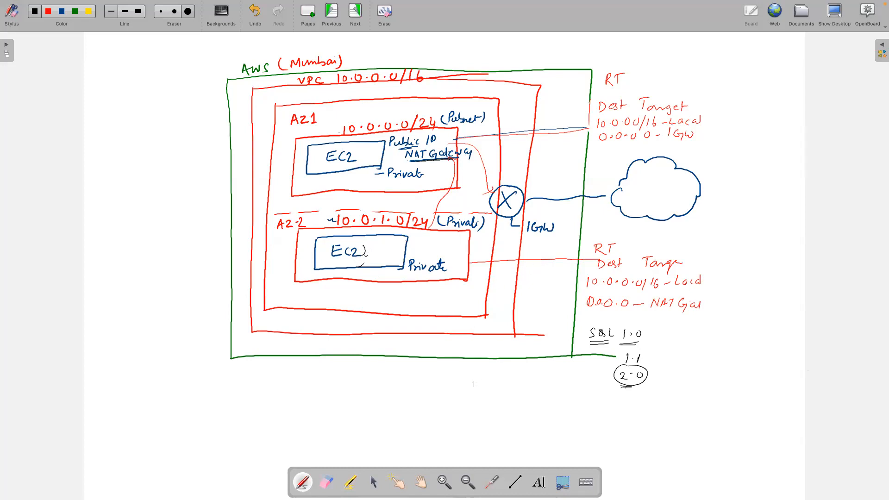
pyautogui.press('super+Tab')
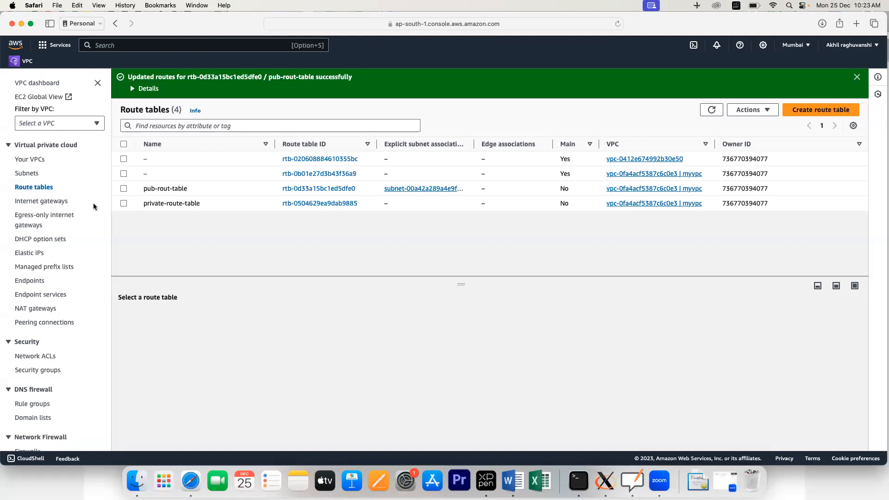
pyautogui.click(317, 204)
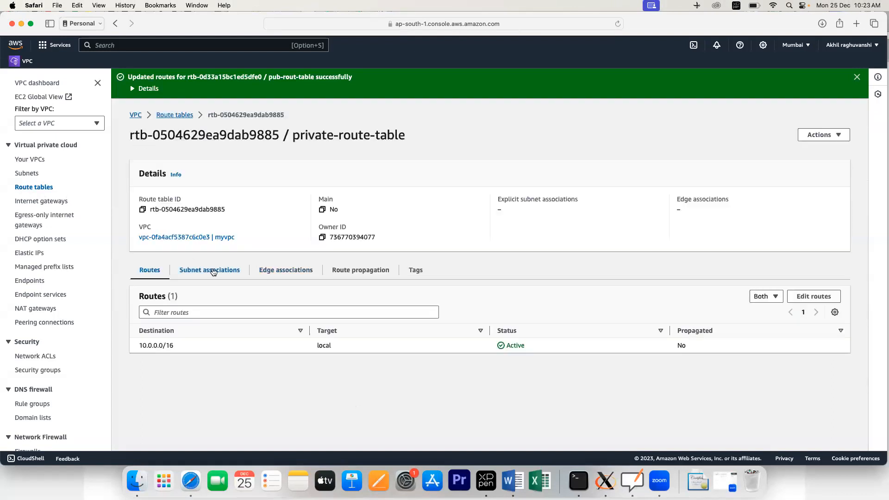
pyautogui.click(213, 272)
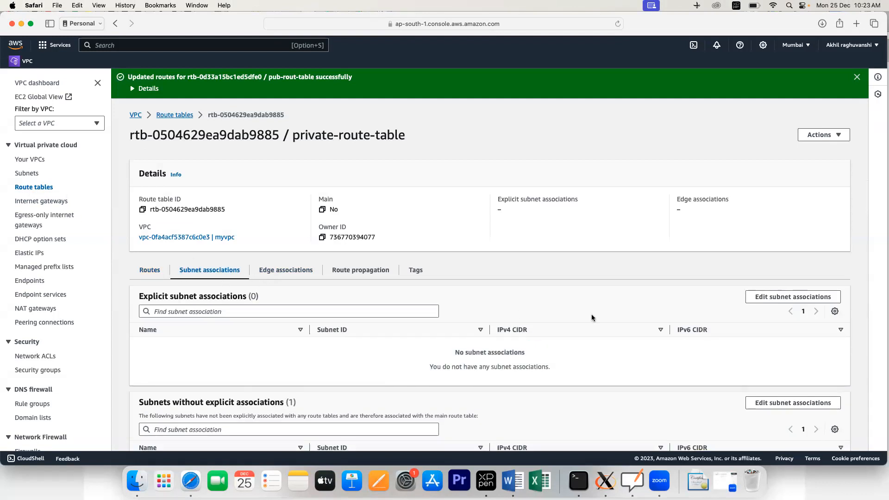
# Step: Associate private-subnet with private-route-table, then go to the NAT gateways list
pyautogui.click(800, 296)
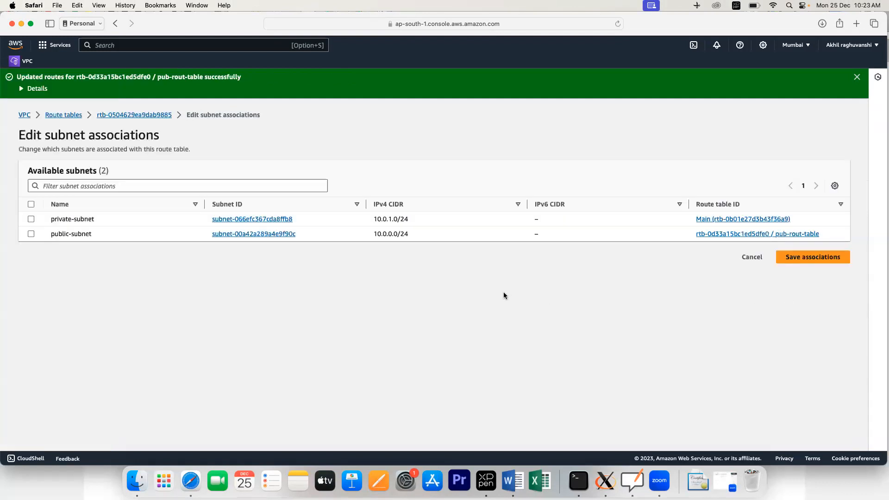
pyautogui.click(31, 218)
pyautogui.click(811, 319)
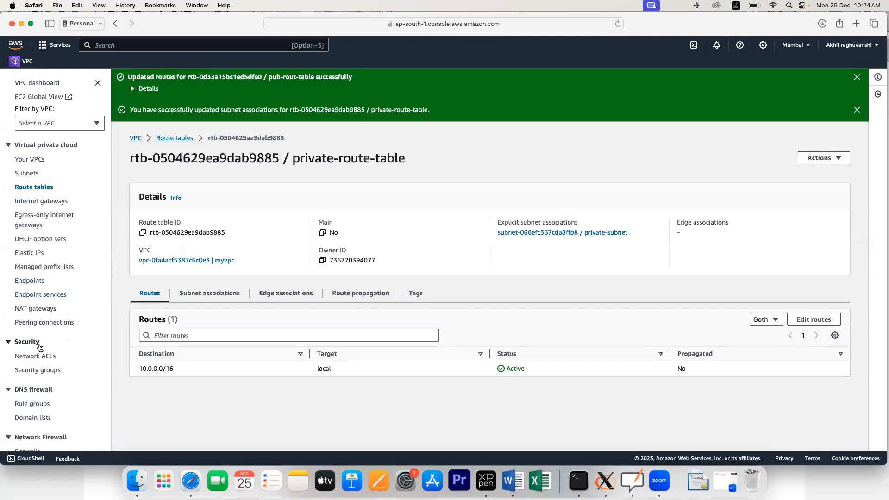
pyautogui.click(40, 309)
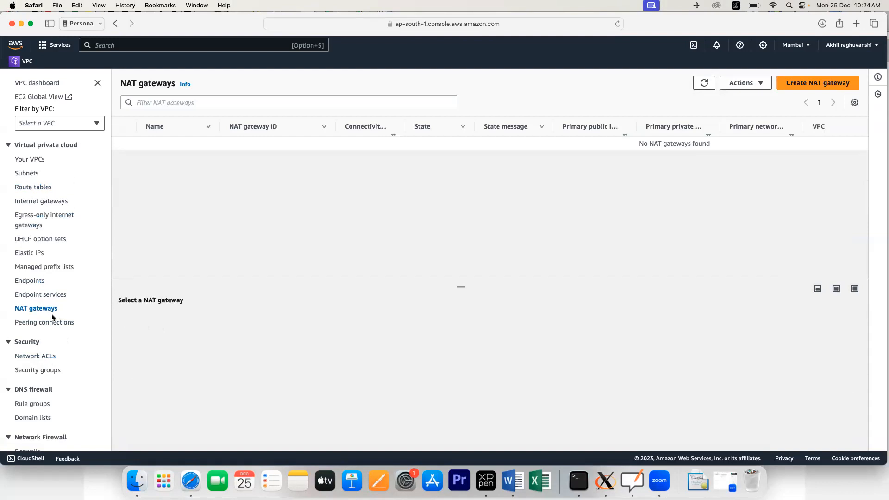
# Step: Start a NAT gateway named mynatgateway in public-subnet, then glance at the whiteboard diagram
pyautogui.click(815, 85)
pyautogui.click(100, 208)
pyautogui.write('myn')
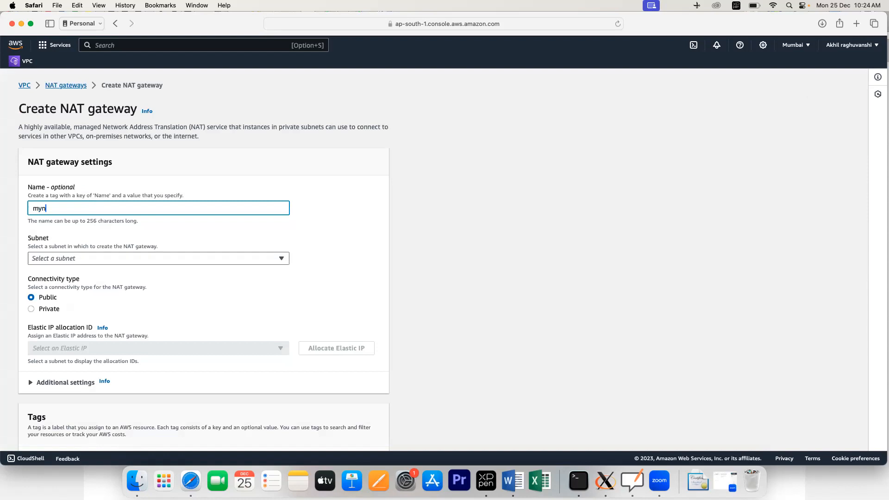
pyautogui.write('atgateway')
pyautogui.click(87, 258)
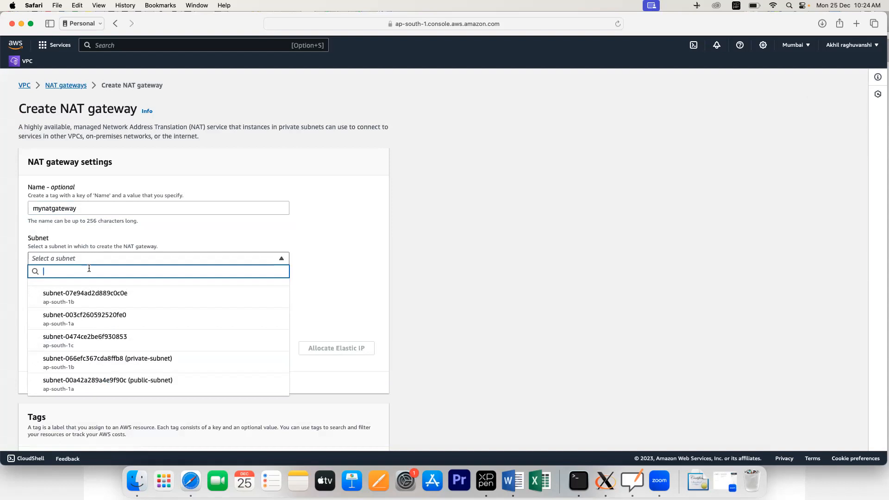
pyautogui.click(100, 386)
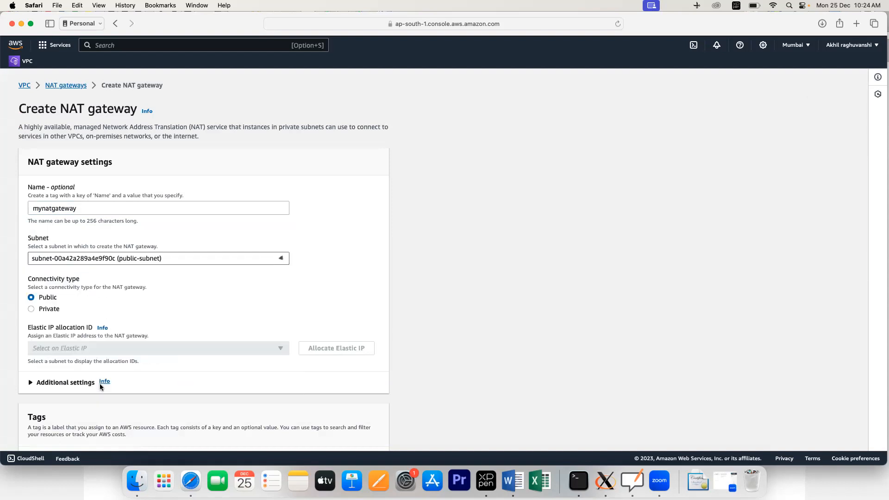
pyautogui.click(633, 480)
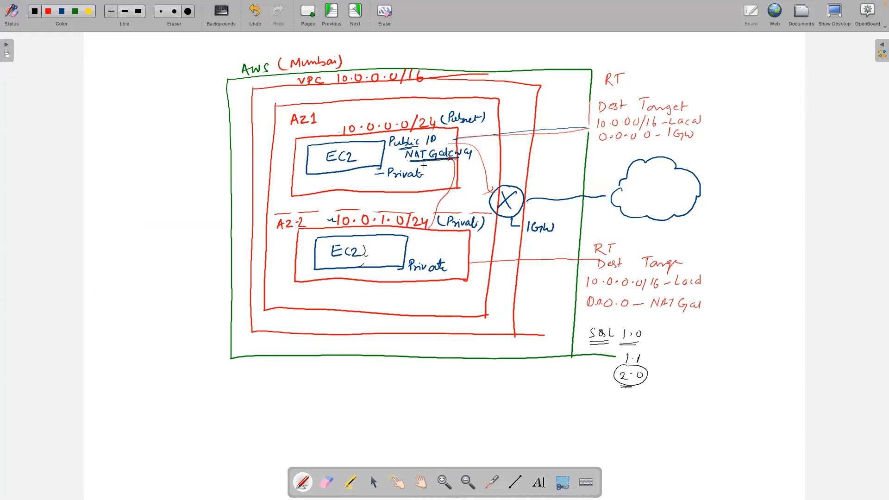
pyautogui.press('super+Tab')
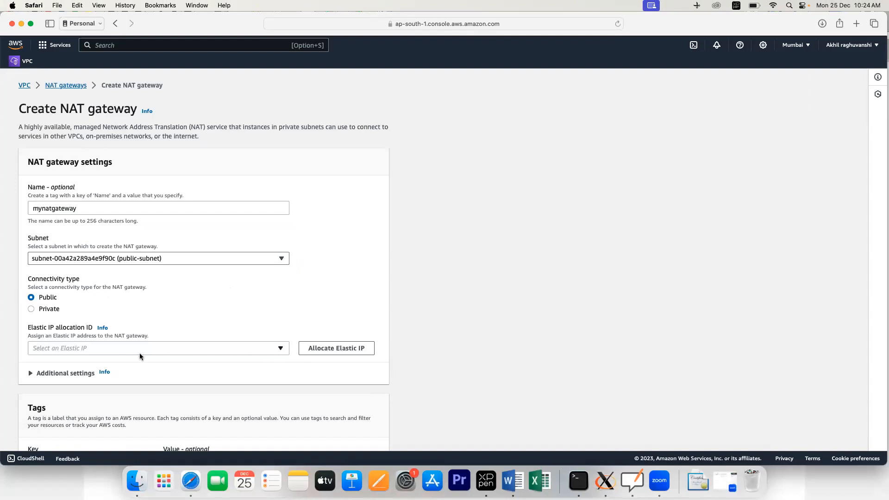
# Step: Allocate a new Elastic IP for mynatgateway, create the gateway, and return to the NAT gateways list
pyautogui.click(279, 348)
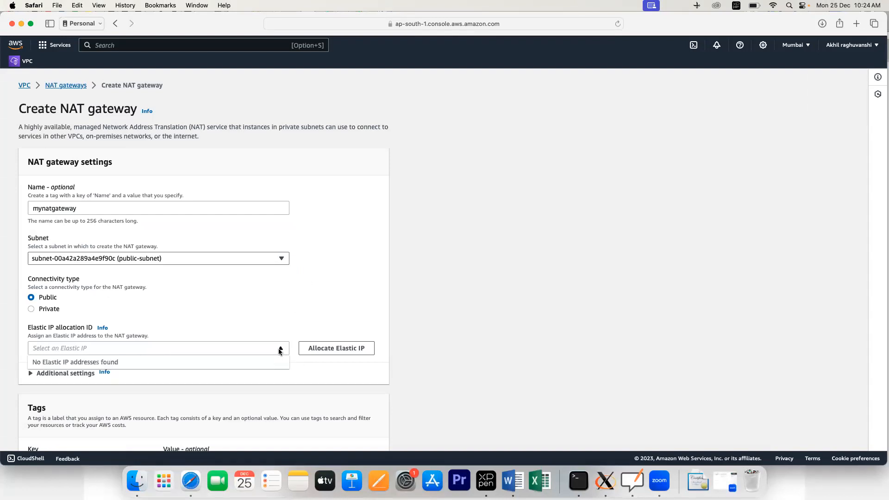
pyautogui.click(250, 326)
pyautogui.click(323, 350)
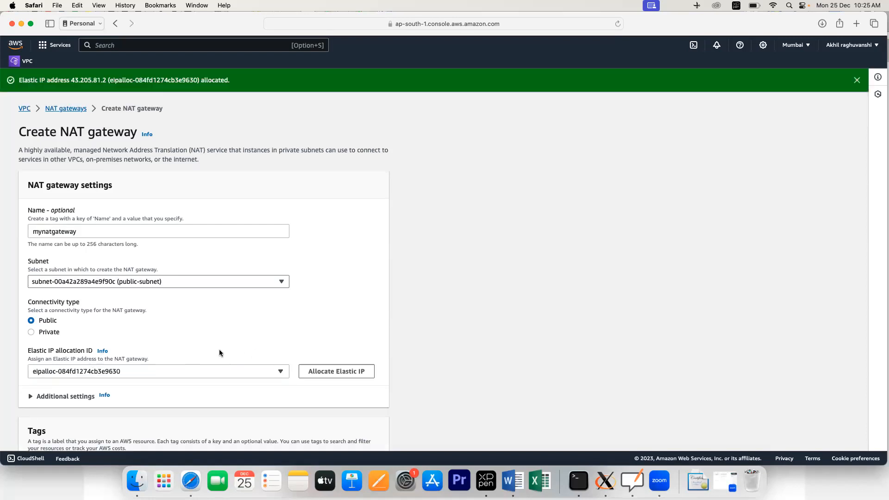
pyautogui.click(320, 371)
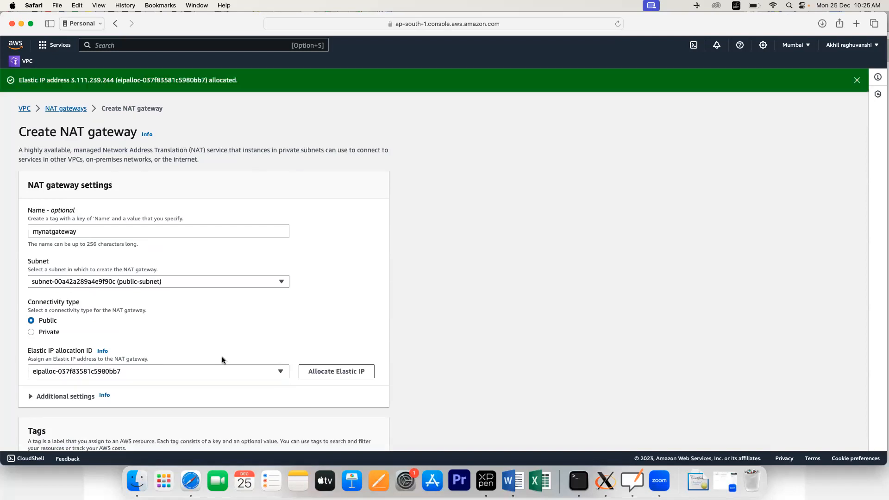
pyautogui.scroll(-5, 200, 341)
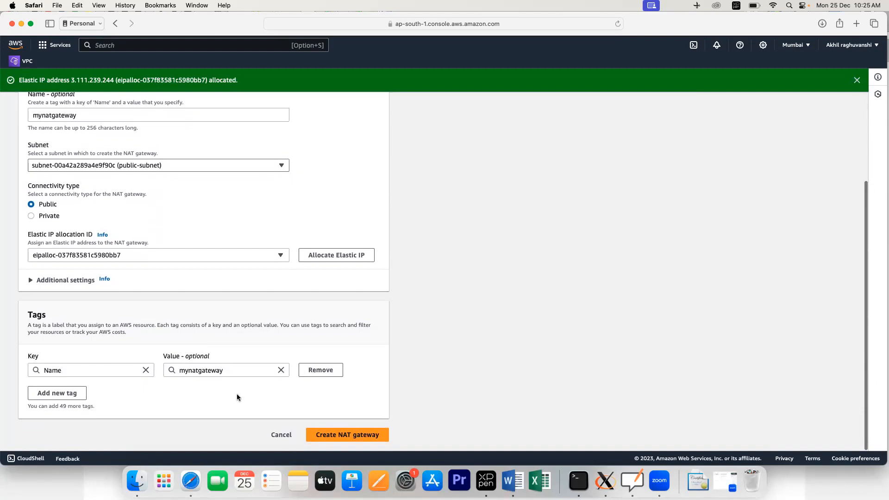
pyautogui.click(373, 440)
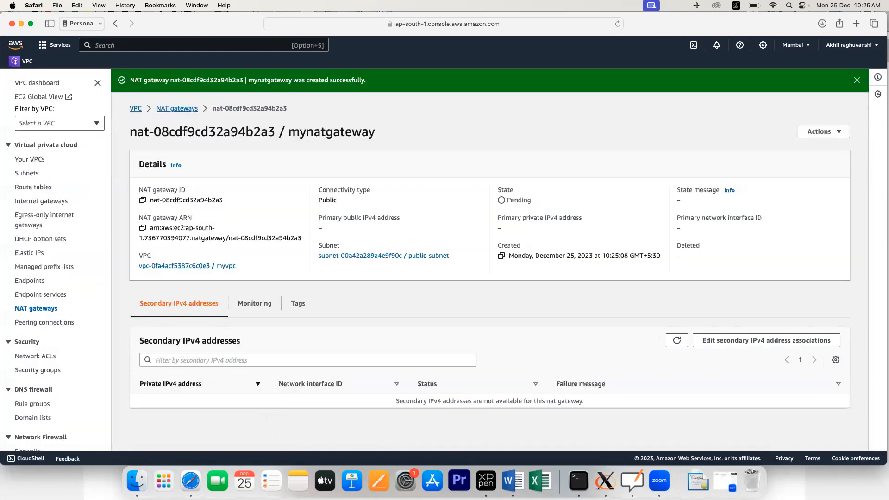
pyautogui.click(36, 309)
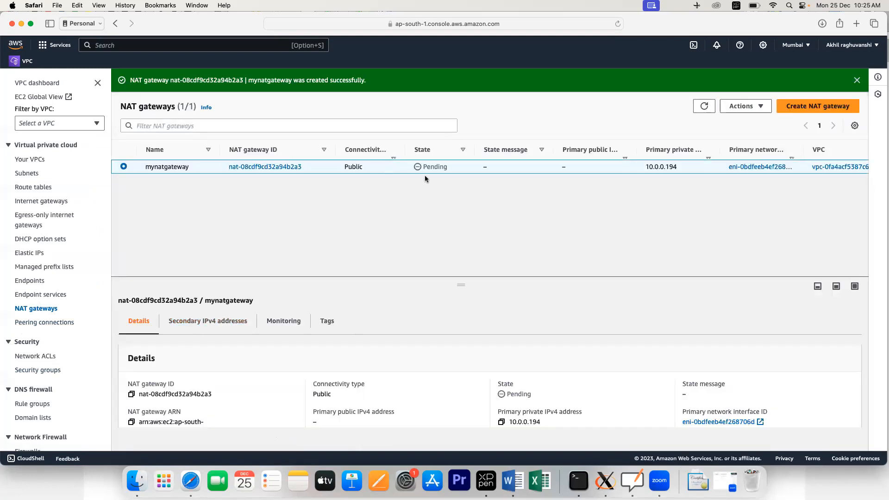
# Step: Refresh the new NAT gateway's status and mark EC2 as a favourite service
pyautogui.click(698, 111)
pyautogui.click(704, 109)
pyautogui.click(55, 46)
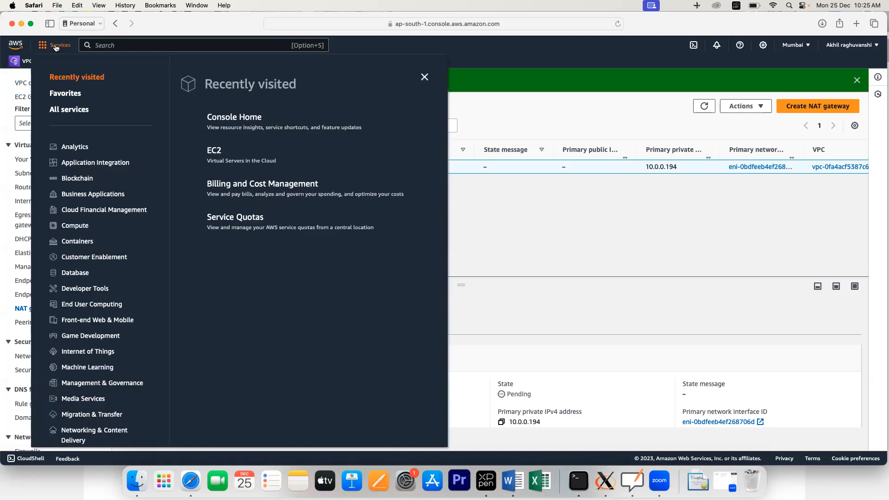
pyautogui.click(200, 151)
pyautogui.click(12, 75)
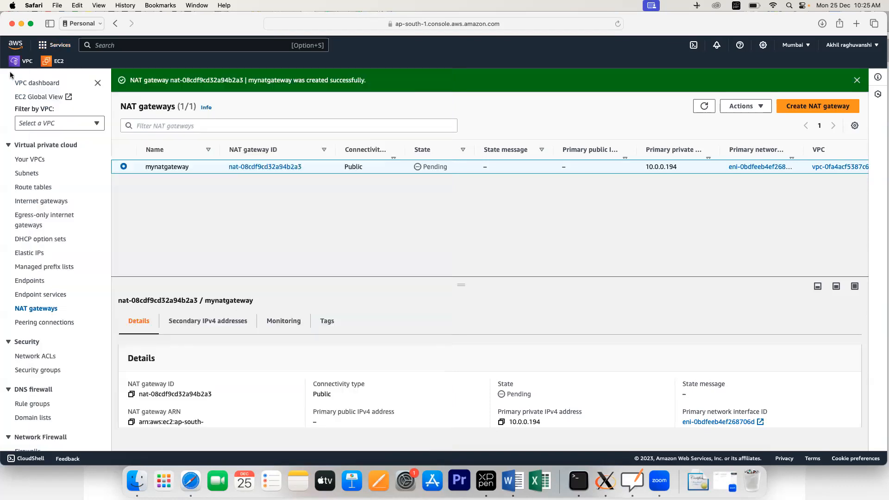
# Step: Open the EC2 dashboard in a new browser tab from the EC2 favourite
pyautogui.rightClick(57, 64)
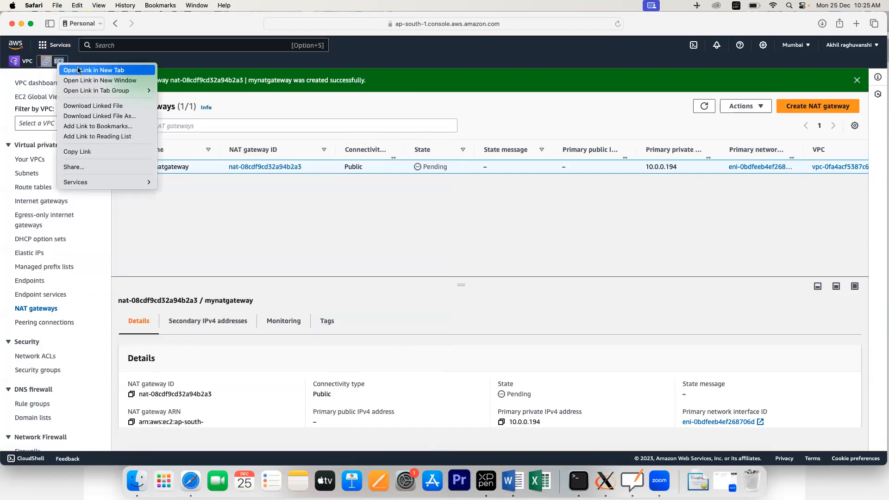
pyautogui.click(76, 69)
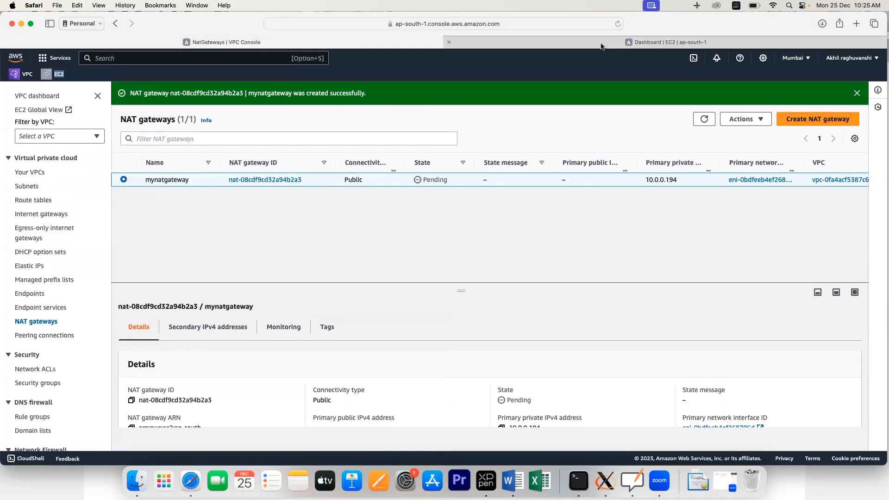
pyautogui.click(602, 47)
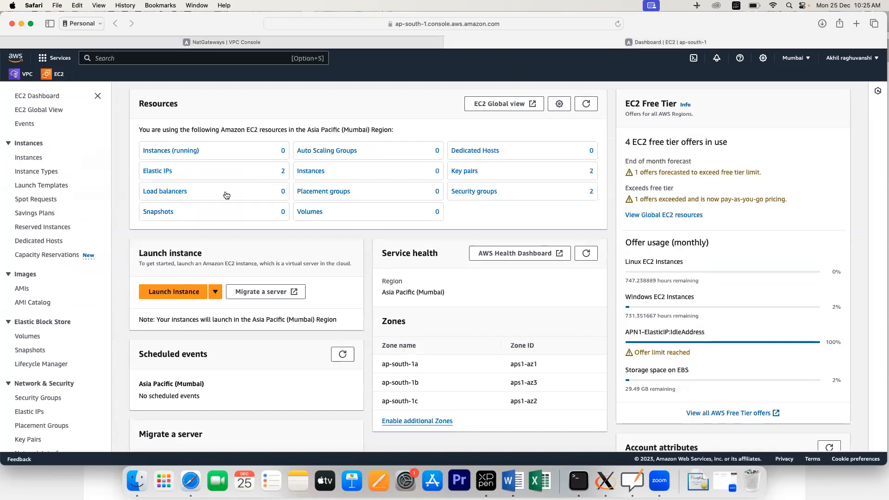
# Step: View all EC2 instances and start launching a new instance named pub-vm
pyautogui.click(164, 152)
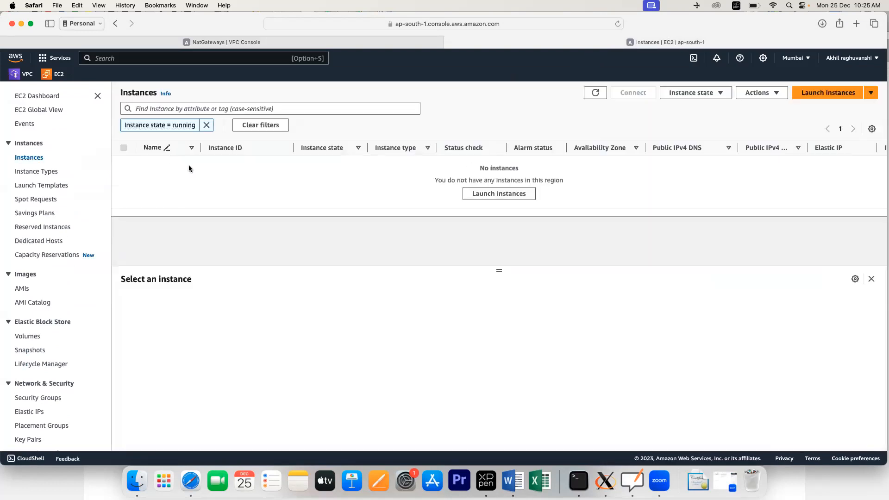
pyautogui.click(28, 158)
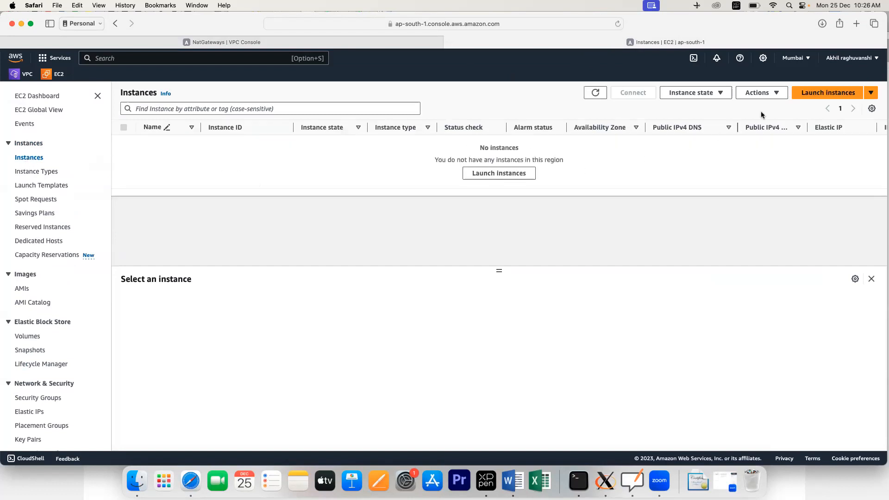
pyautogui.click(810, 93)
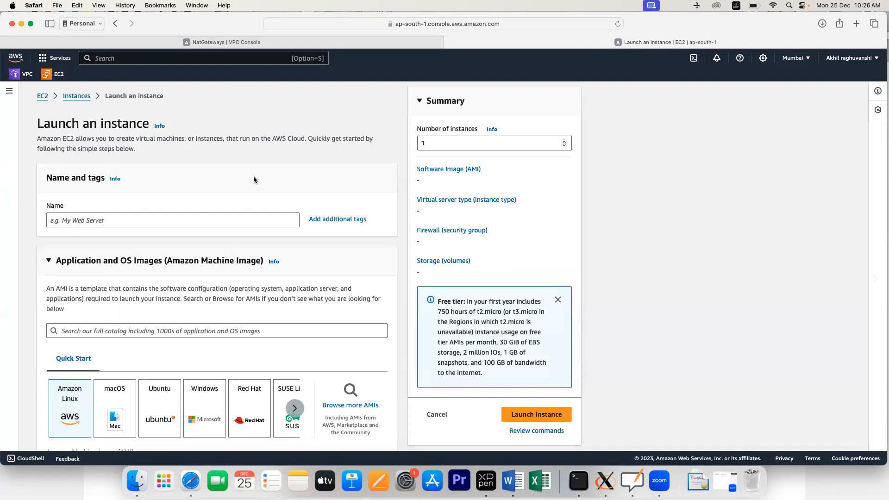
pyautogui.click(86, 222)
pyautogui.write('e')
pyautogui.press('BackSpace')
pyautogui.write('pube')
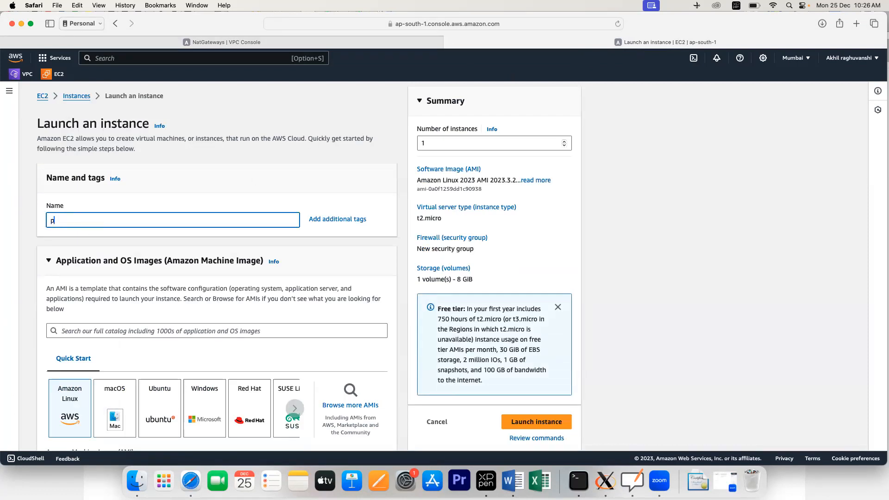
pyautogui.press('BackSpace')
pyautogui.write('-vm')
# Step: Choose Windows as the OS with the Microsoft Windows Server 2016 Base image
pyautogui.click(200, 412)
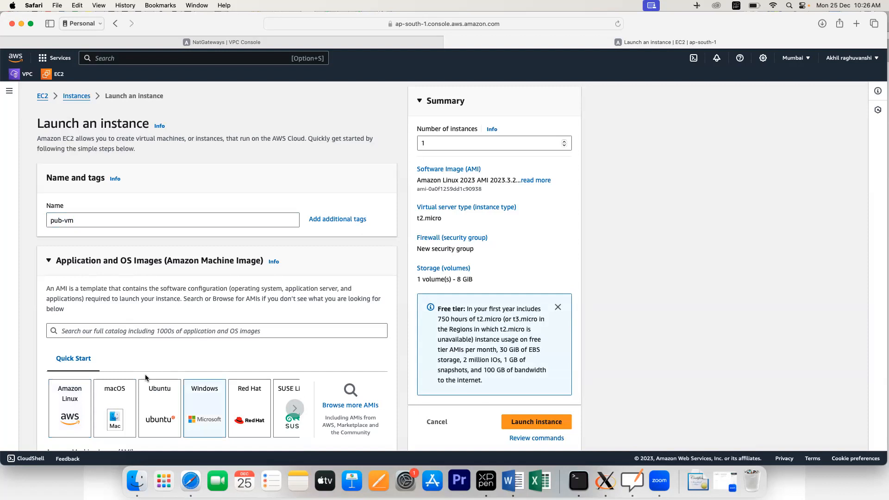
pyautogui.scroll(-3, 157, 339)
pyautogui.scroll(-3, 157, 343)
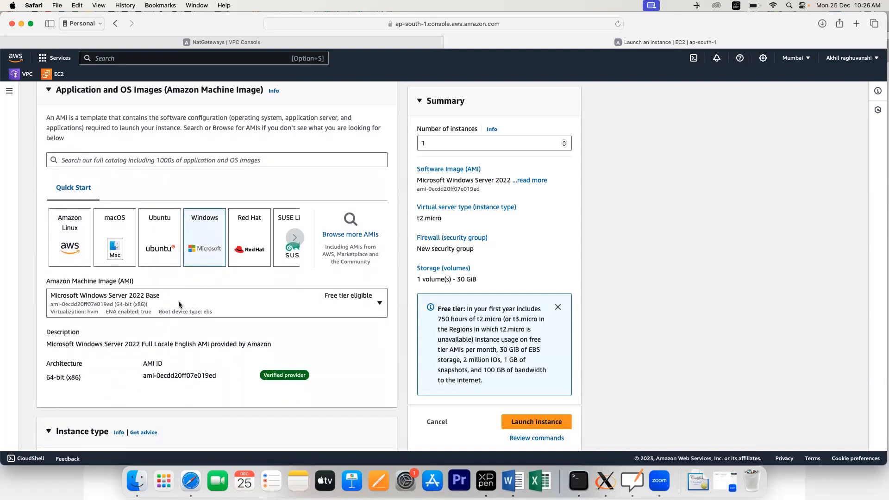
pyautogui.click(170, 310)
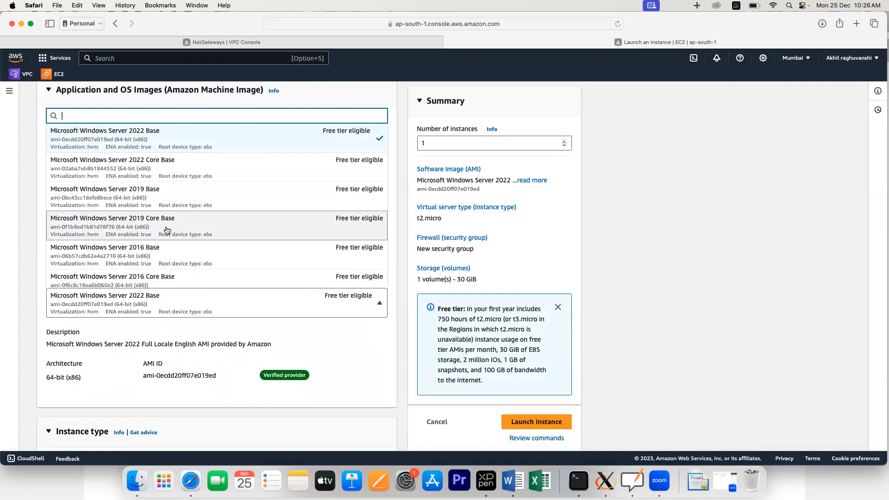
pyautogui.click(143, 258)
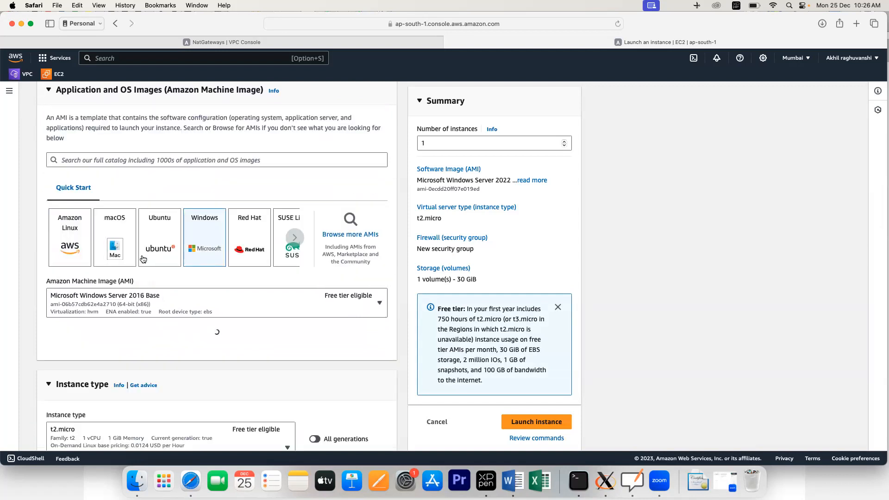
pyautogui.click(224, 292)
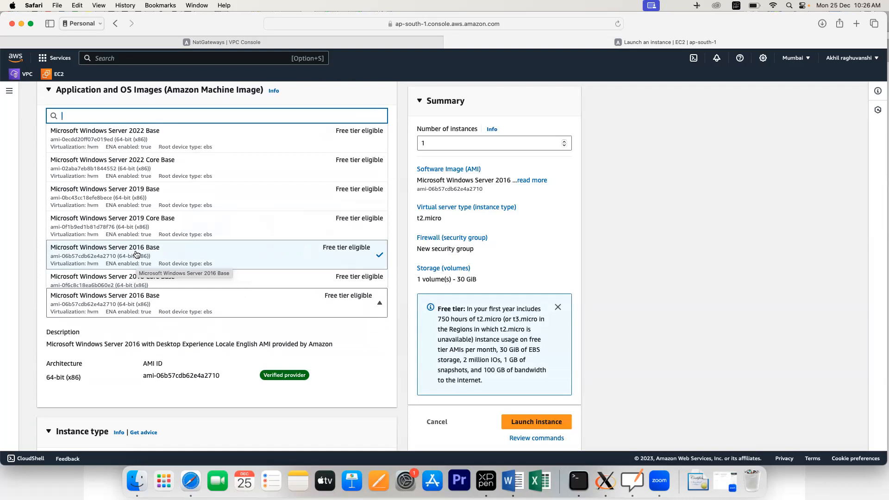
pyautogui.click(137, 254)
pyautogui.scroll(-5, 194, 334)
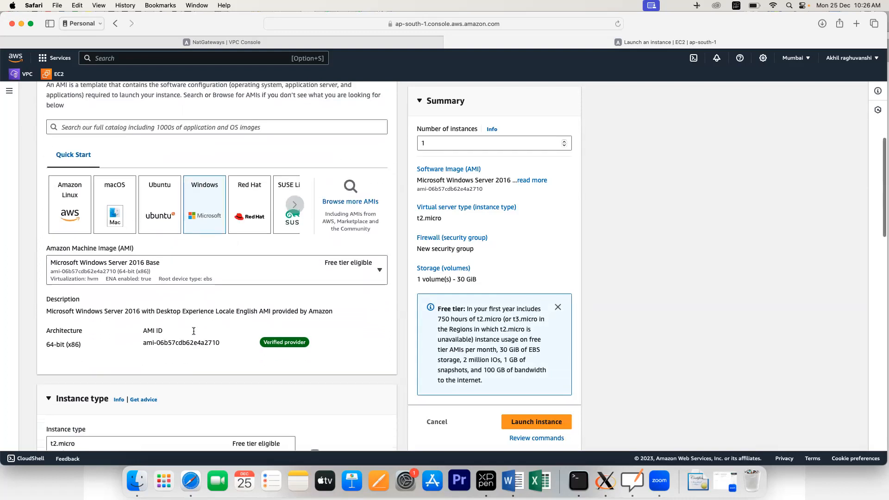
pyautogui.scroll(-3, 193, 330)
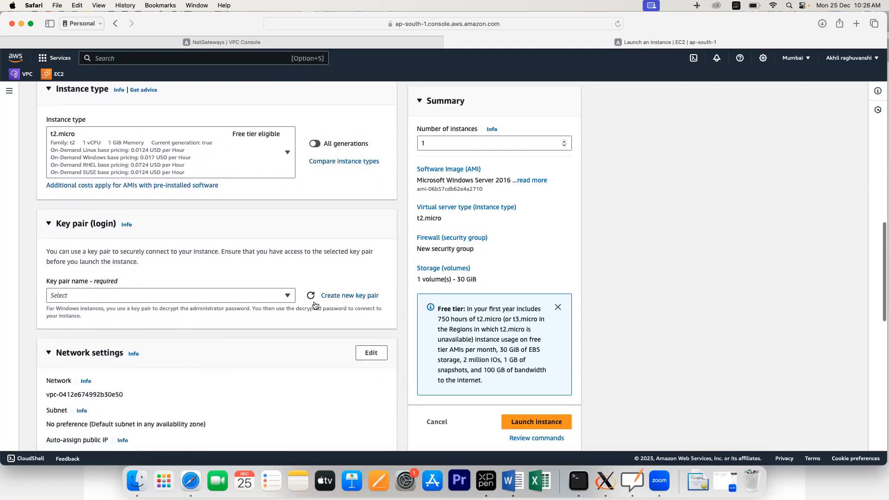
# Step: Create a new RSA .pem key pair named publickey for the instance
pyautogui.click(330, 297)
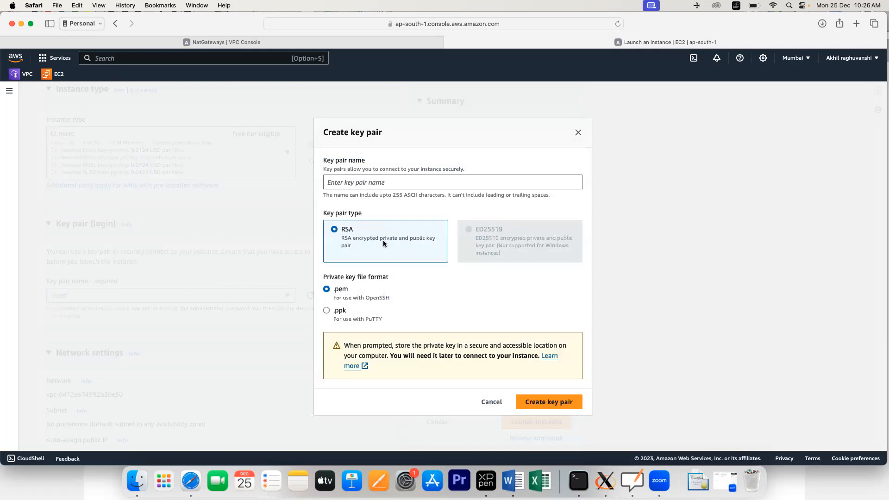
pyautogui.click(345, 185)
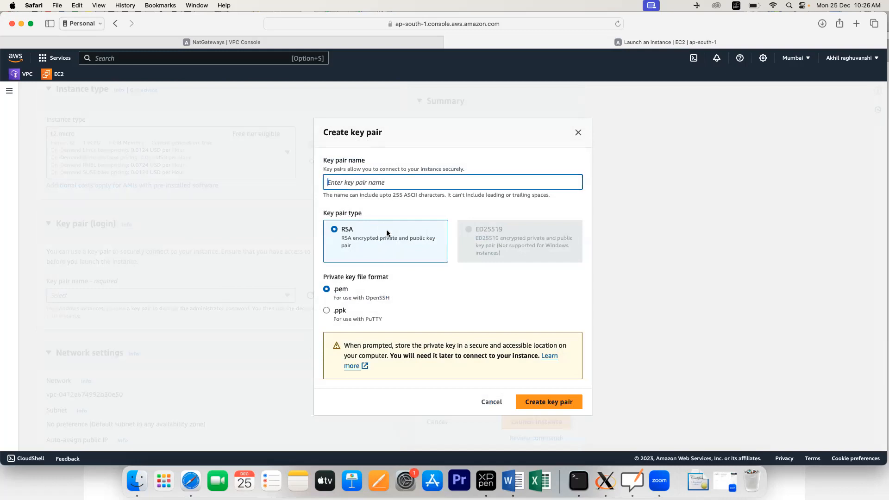
pyautogui.write('public')
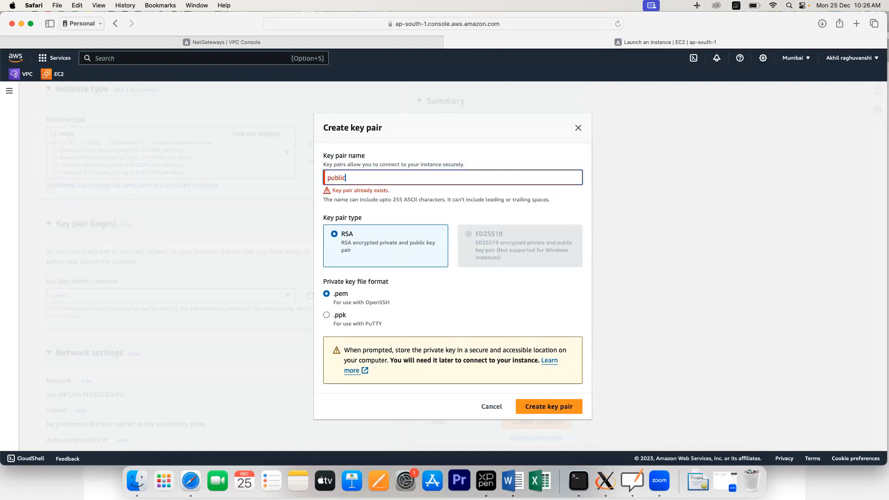
pyautogui.write('key')
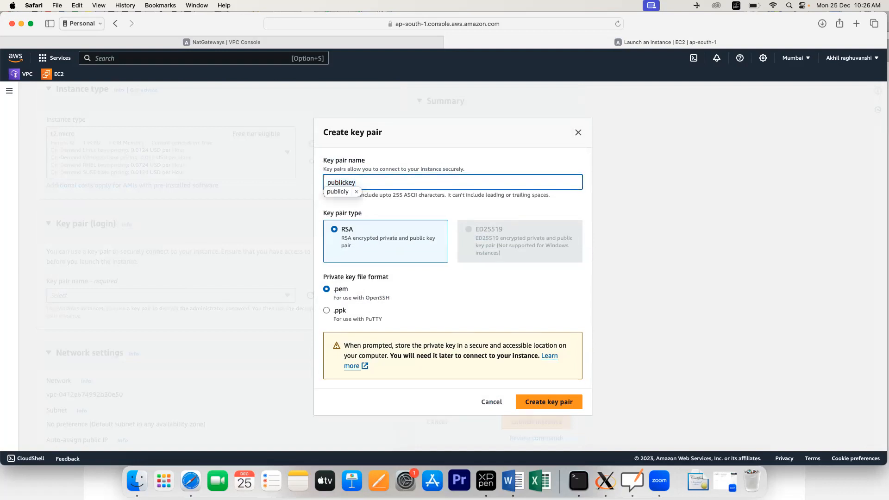
pyautogui.click(458, 293)
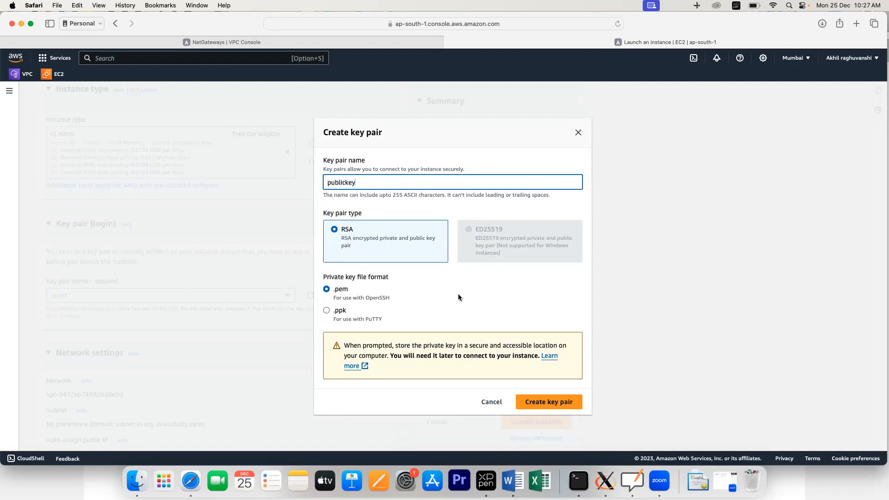
pyautogui.click(525, 401)
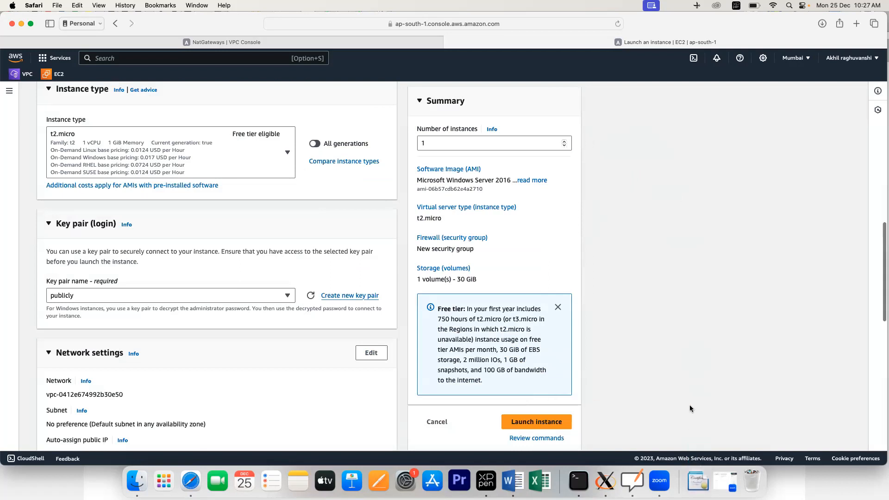
# Step: Put the instance in myvpc's public-subnet with auto-assign public IP enabled
pyautogui.scroll(-3, 187, 358)
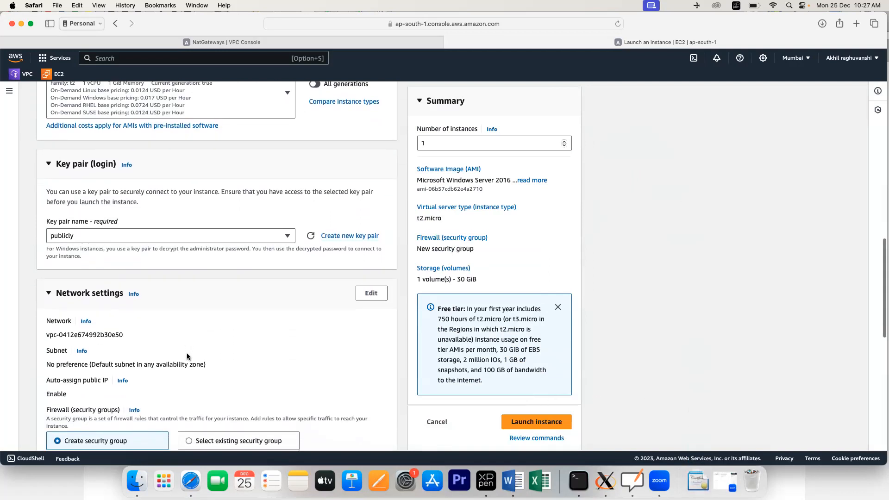
pyautogui.click(370, 294)
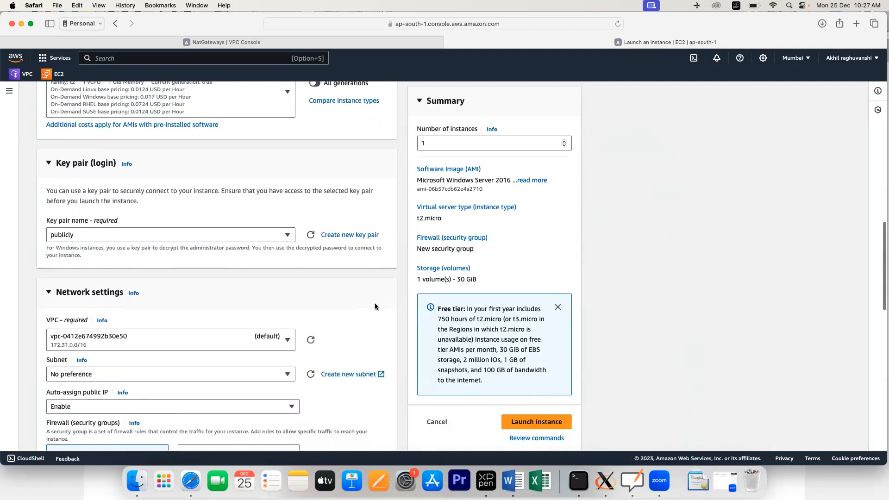
pyautogui.scroll(-5, 222, 317)
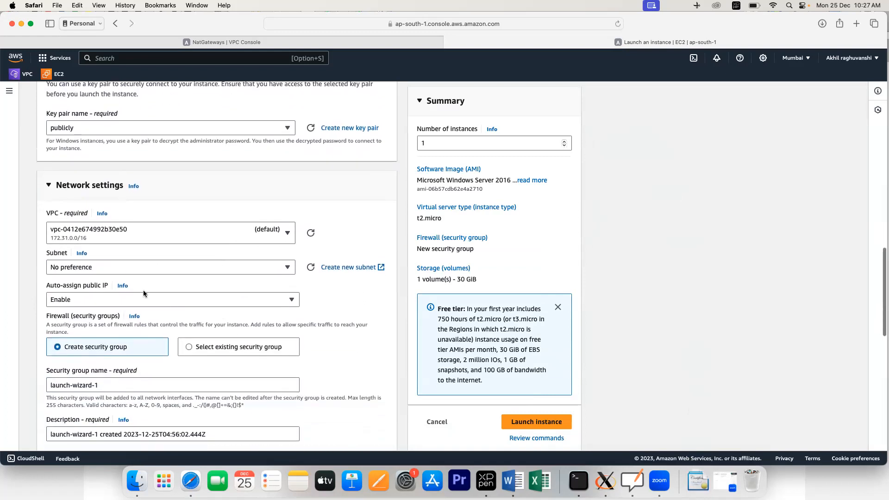
pyautogui.click(286, 237)
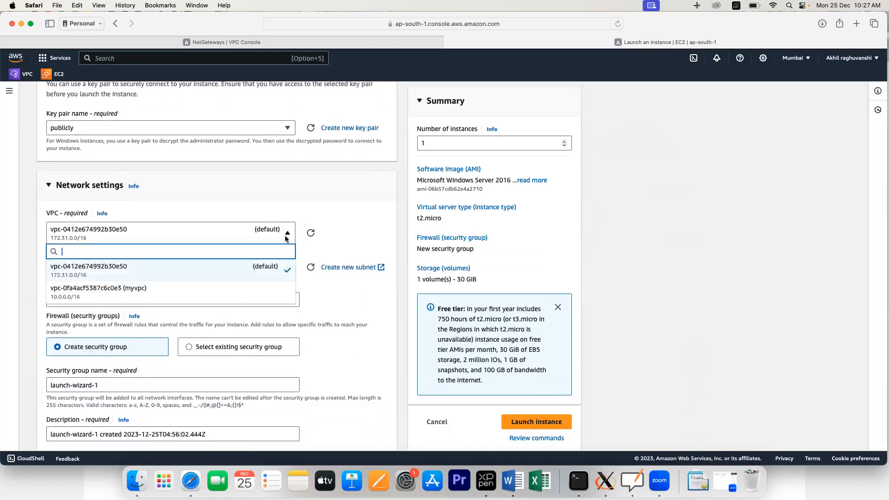
pyautogui.click(166, 297)
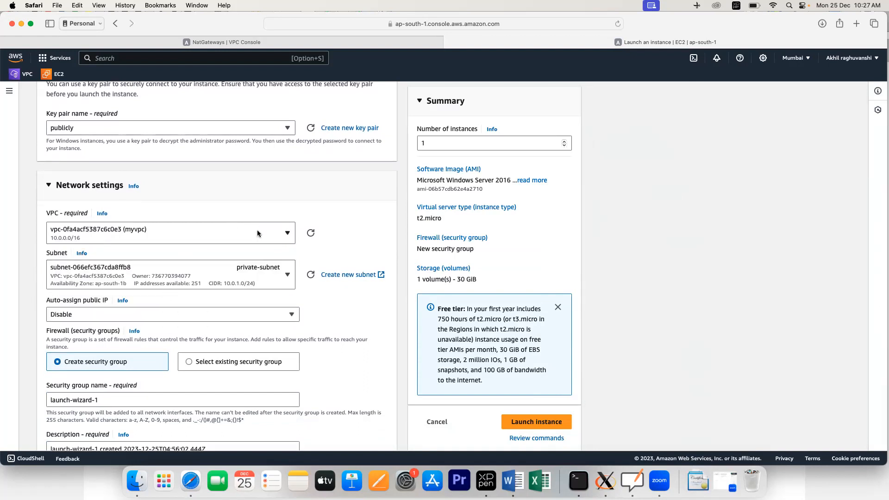
pyautogui.scroll(-4, 257, 230)
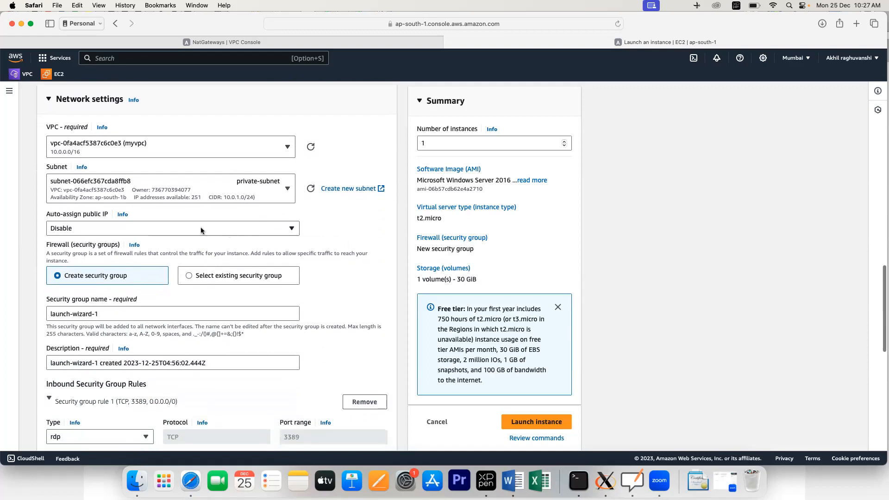
pyautogui.click(286, 191)
pyautogui.click(262, 263)
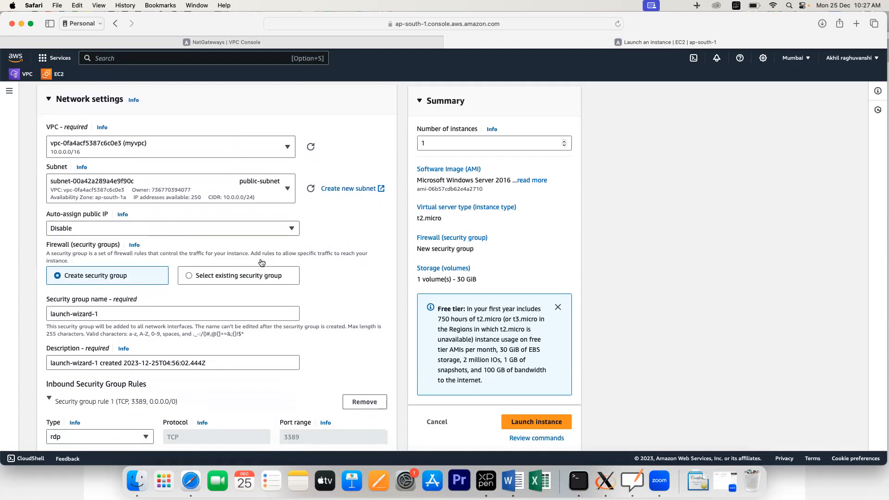
pyautogui.click(96, 228)
pyautogui.click(86, 246)
# Step: Begin renaming the security group from launch-wizard-1 to nat-sg001
pyautogui.moveTo(100, 314); pyautogui.dragTo(33, 315)
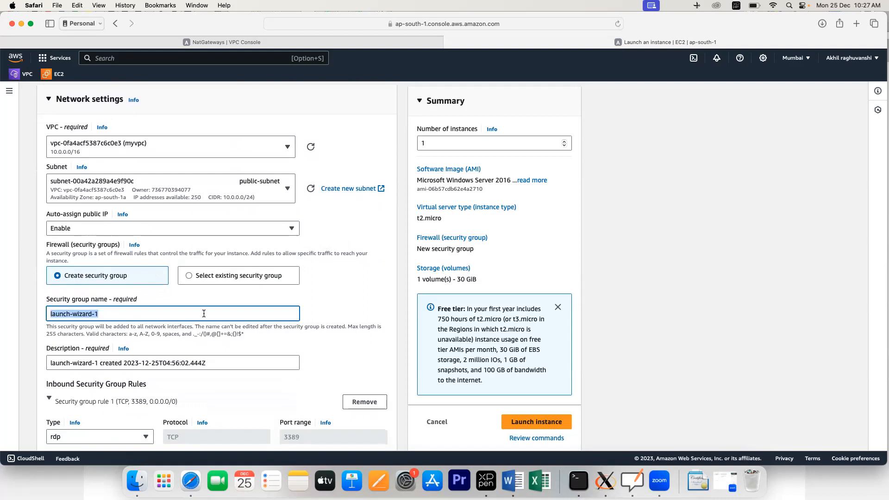
pyautogui.write('nat-sg')
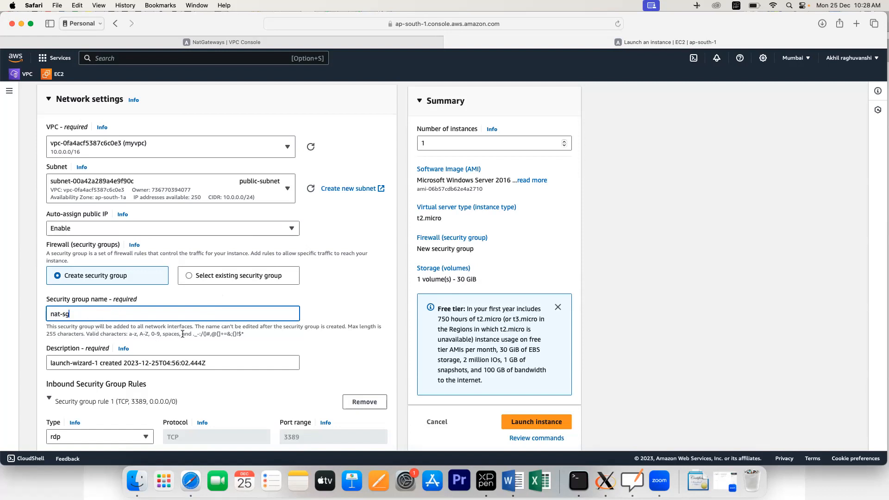
pyautogui.click(293, 342)
pyautogui.scroll(-5, 294, 339)
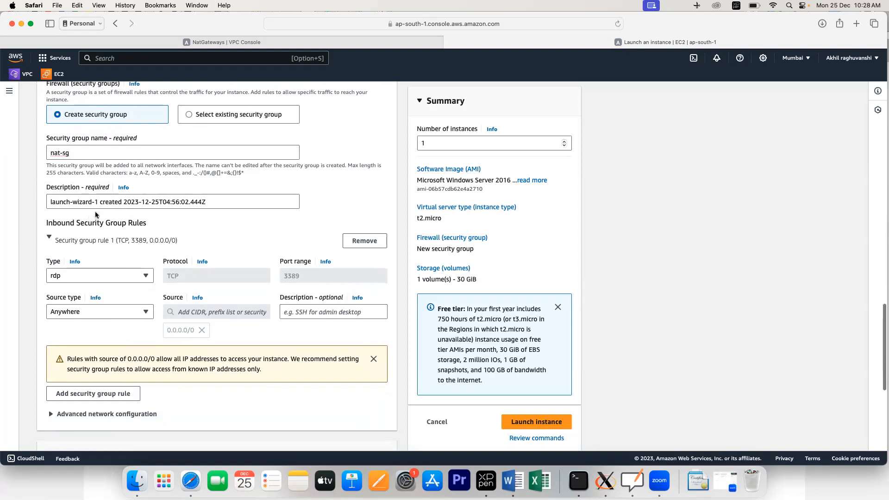
pyautogui.click(79, 157)
# Step: Finish the security group name nat-sg001 and keep the RDP rule's source as Anywhere
pyautogui.write('001')
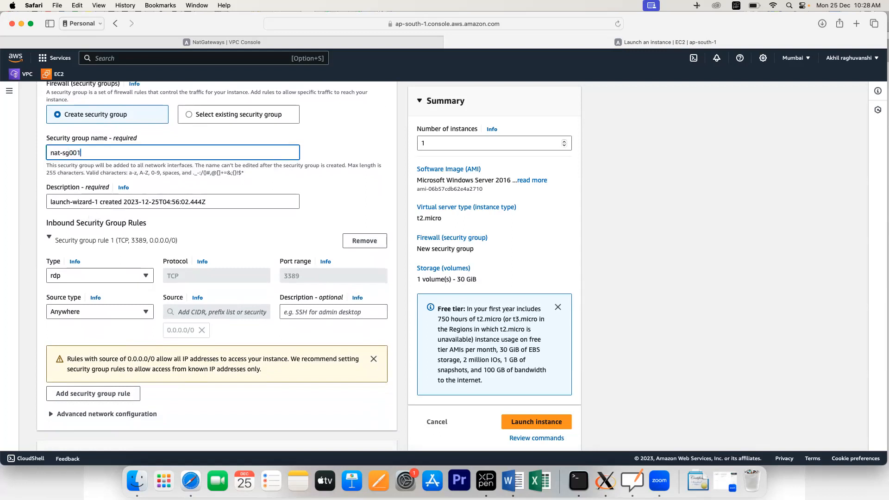
pyautogui.click(271, 182)
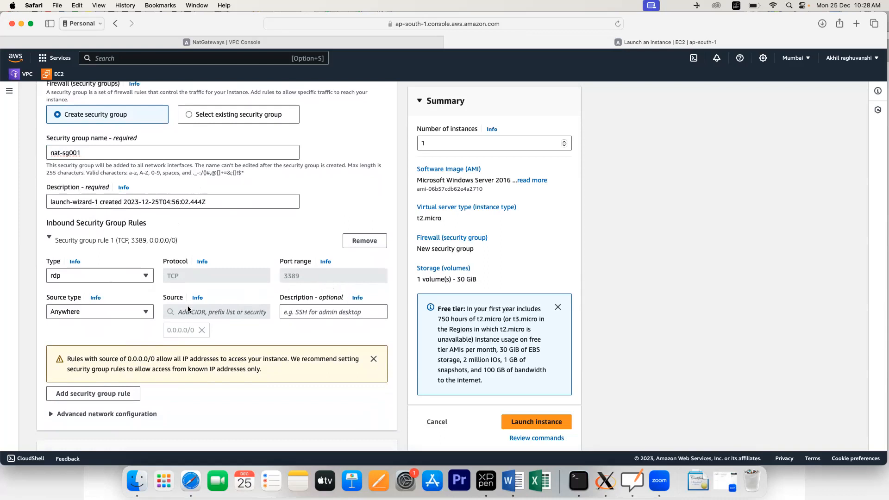
pyautogui.click(144, 316)
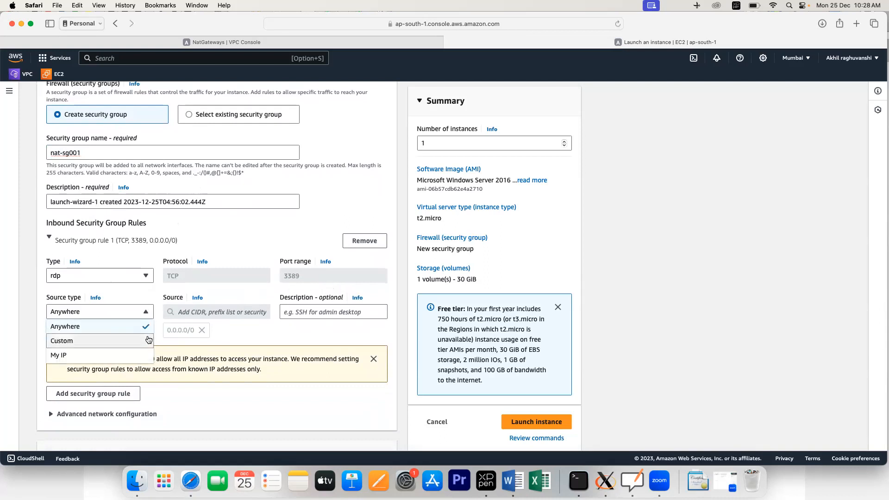
pyautogui.click(245, 334)
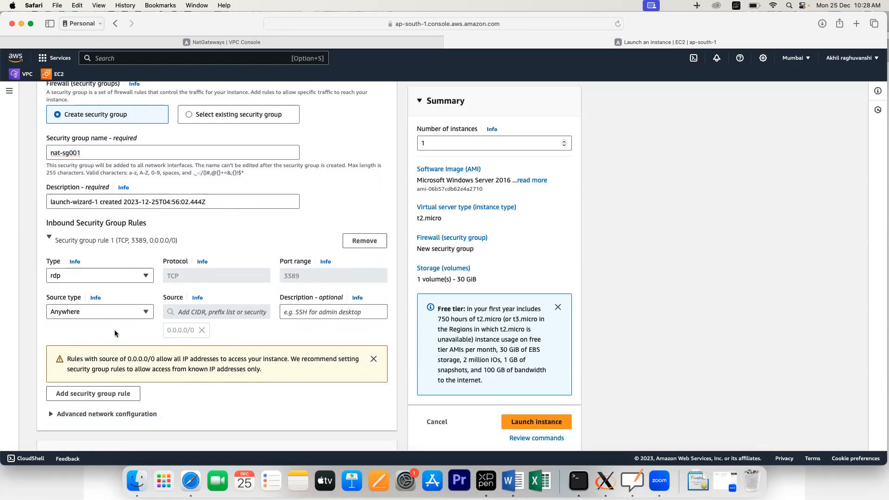
pyautogui.scroll(-1, 115, 332)
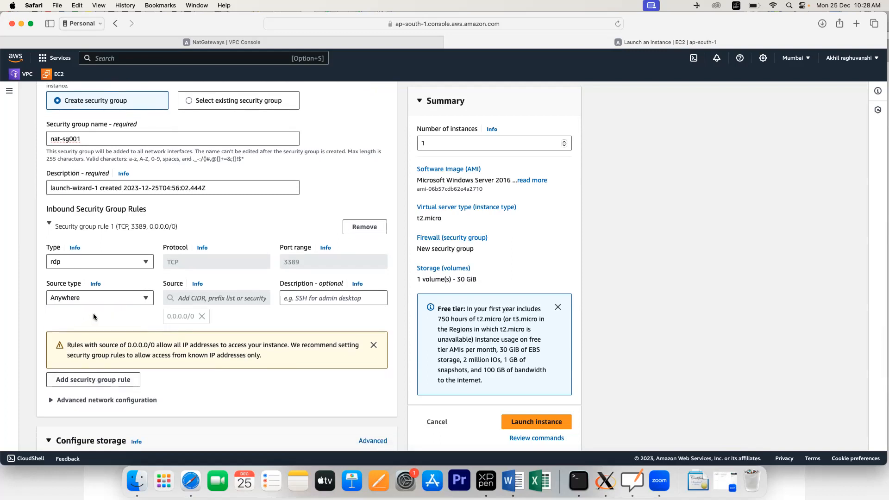
# Step: Add an inbound rule allowing All ICMP - IPv4 from Anywhere (0.0.0.0/0)
pyautogui.click(85, 385)
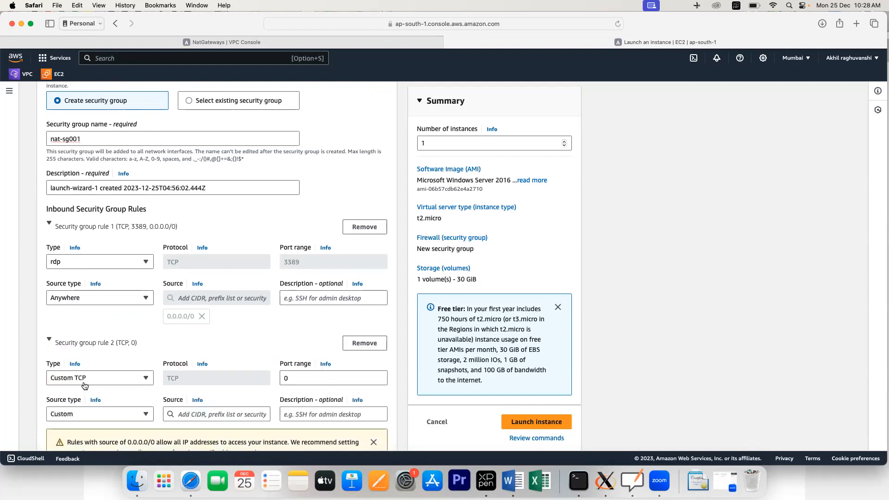
pyautogui.click(115, 381)
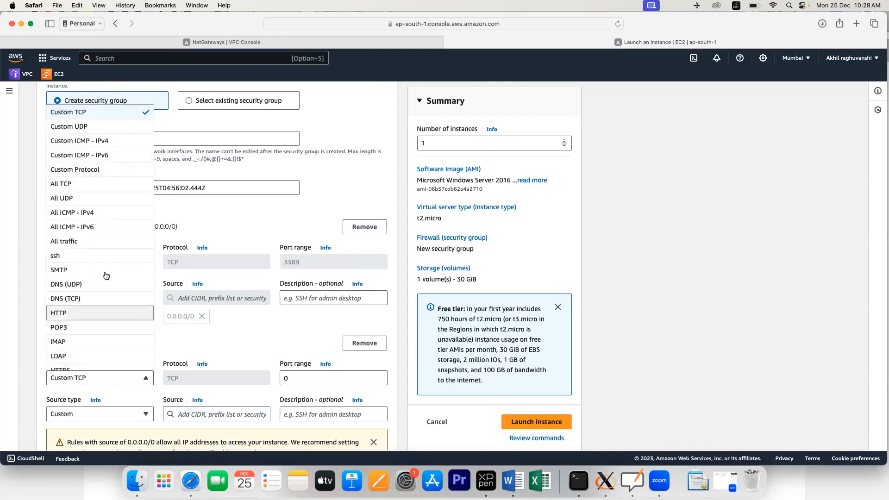
pyautogui.click(78, 212)
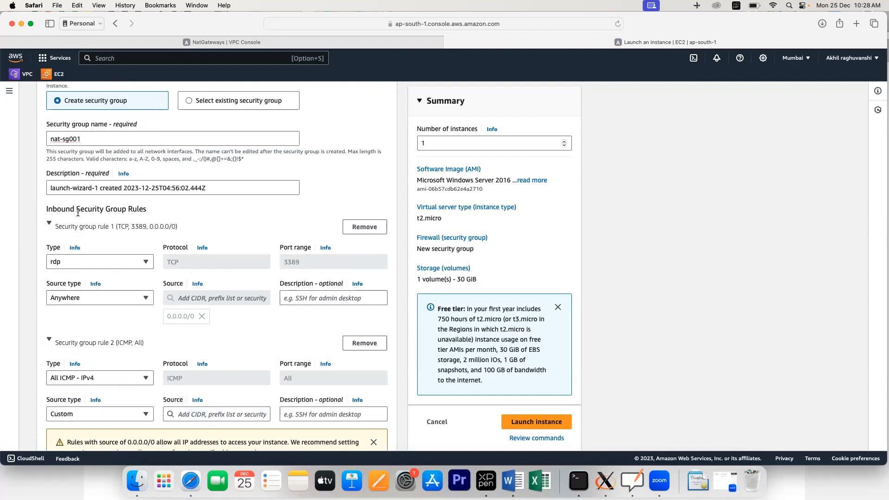
pyautogui.click(101, 411)
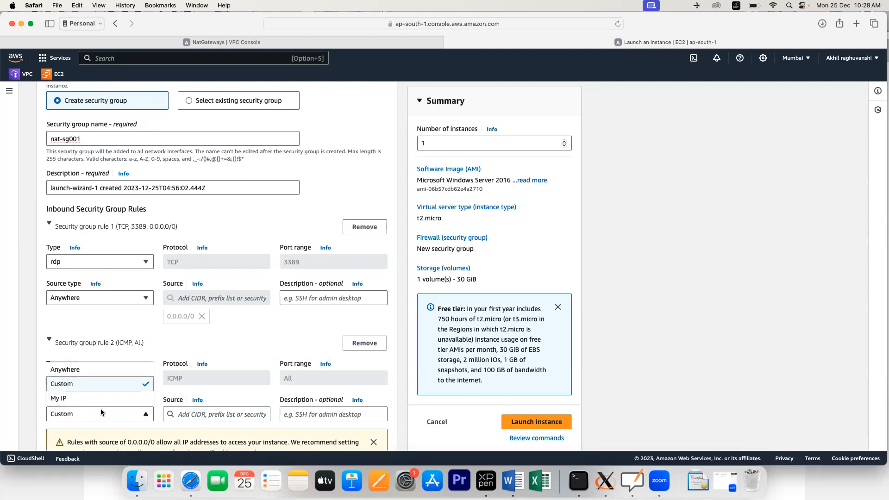
pyautogui.click(92, 371)
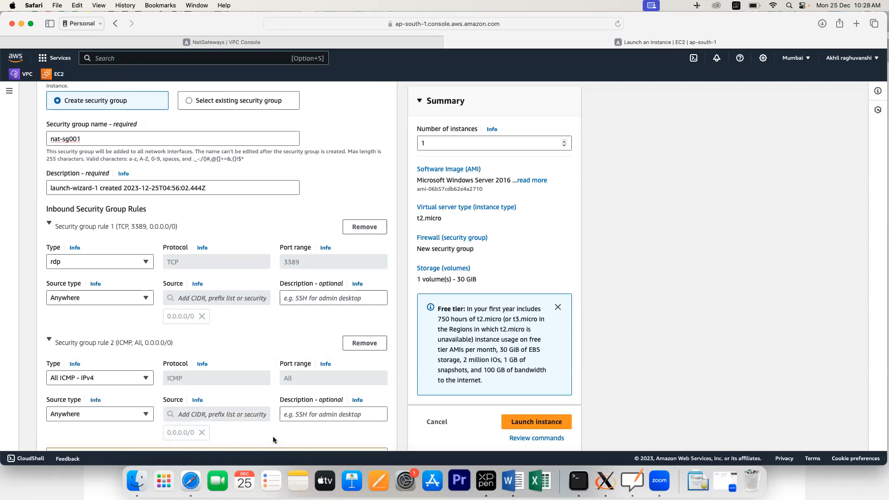
pyautogui.scroll(-1, 261, 365)
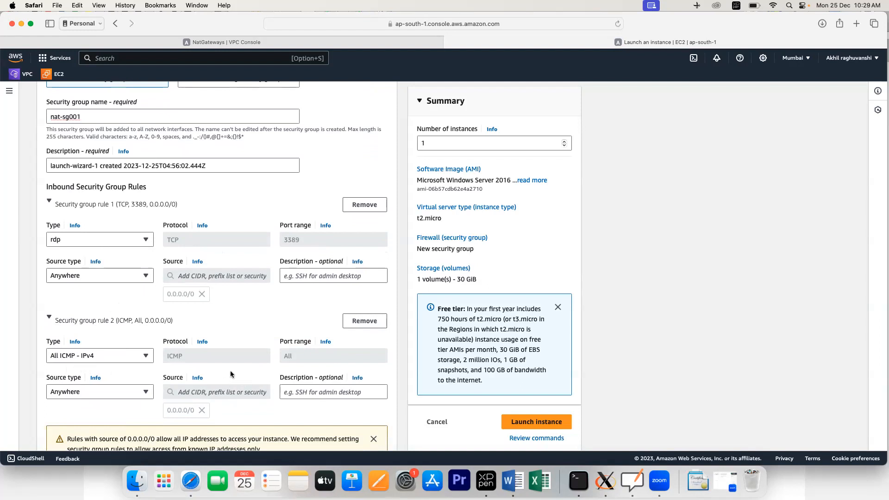
# Step: Launch pub-vm and confirm it appears as Pending in the refreshed instances list
pyautogui.scroll(5, 232, 375)
pyautogui.scroll(-12, 231, 373)
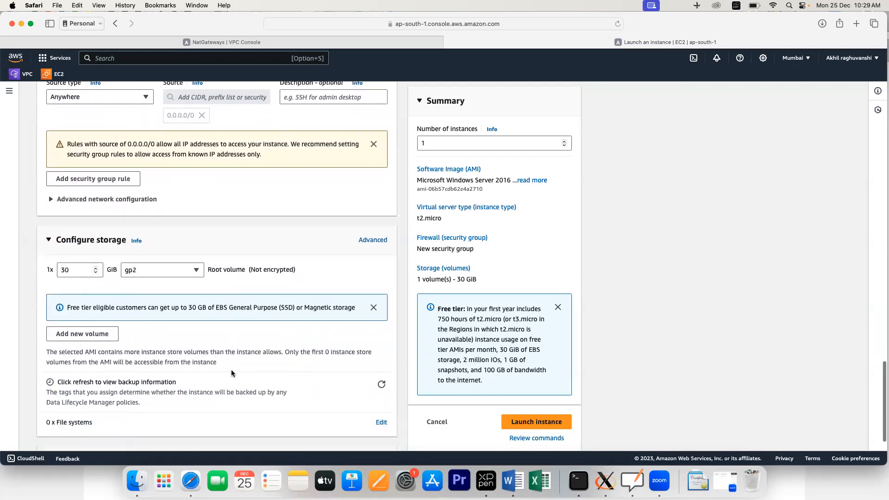
pyautogui.scroll(-1, 211, 340)
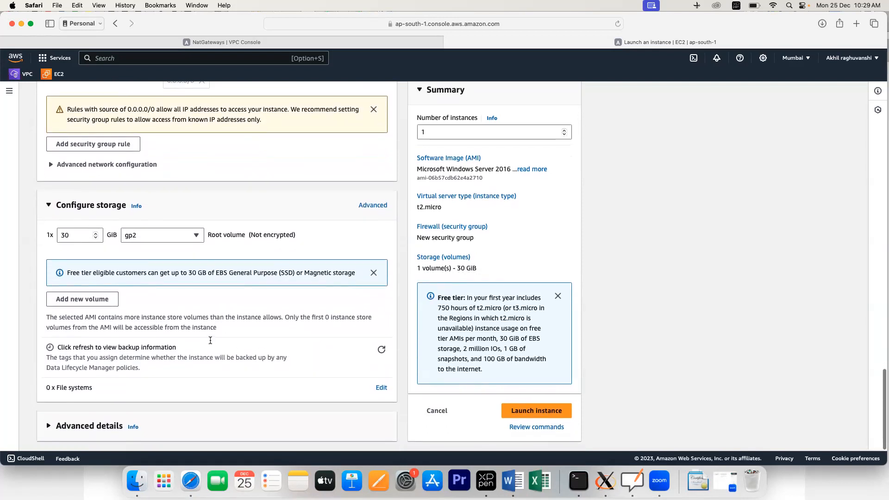
pyautogui.click(536, 413)
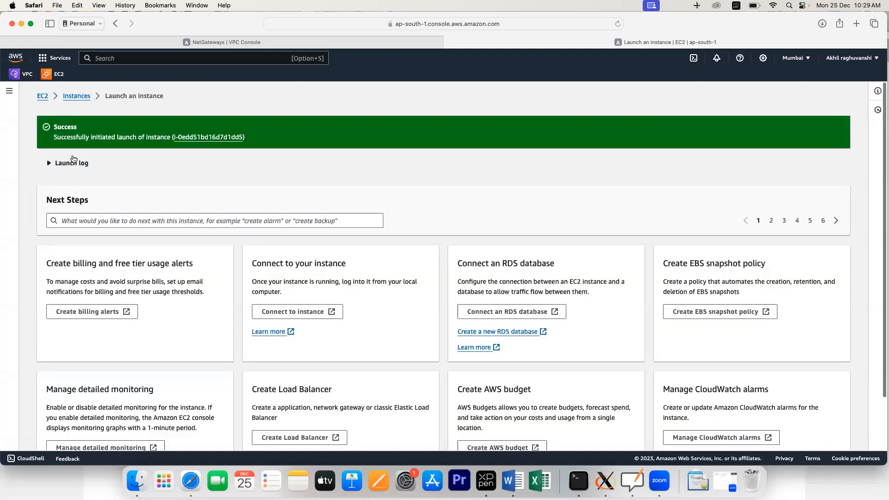
pyautogui.click(78, 98)
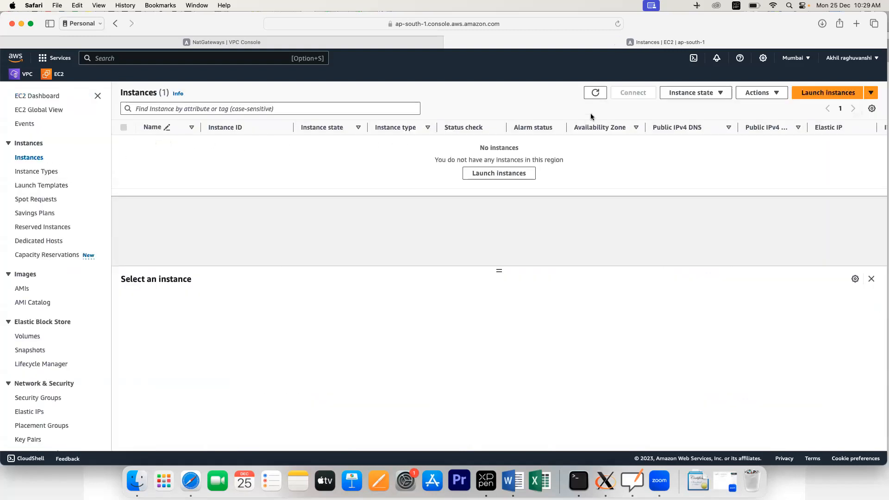
pyautogui.click(594, 93)
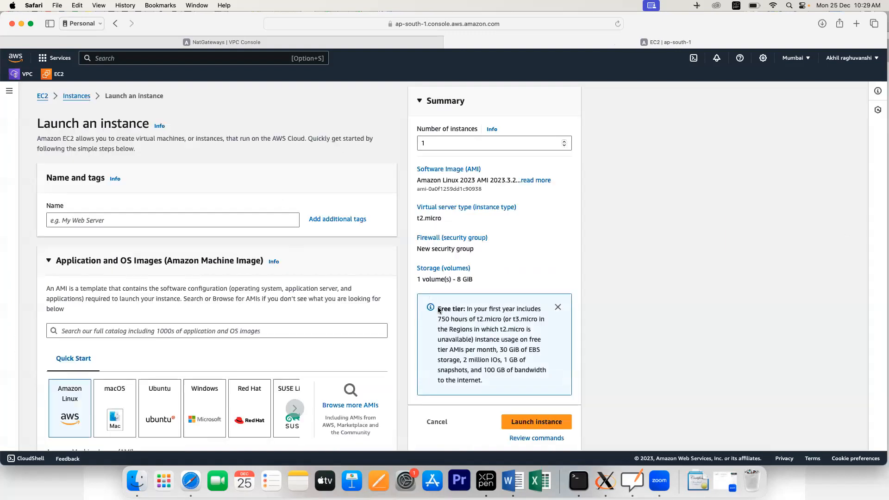
pyautogui.click(632, 480)
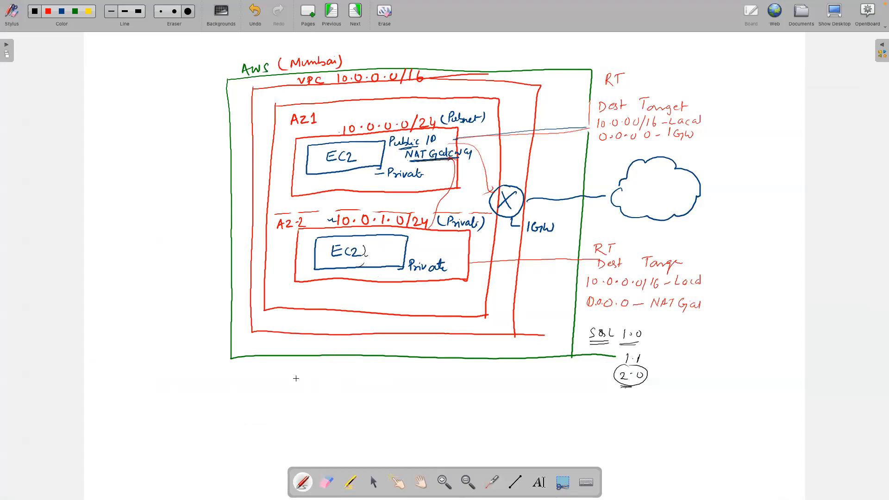
# Step: Return from the OpenBoard VPC diagram to the browser's Launch an instance form
pyautogui.press('super+Tab')
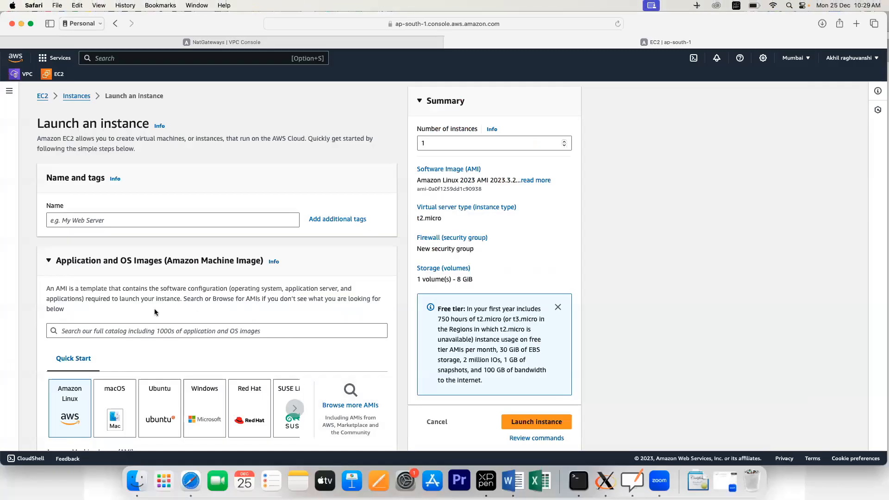
# Step: Name the new instance pri-vm, correcting the typo
pyautogui.click(60, 221)
pyautogui.write('pvi')
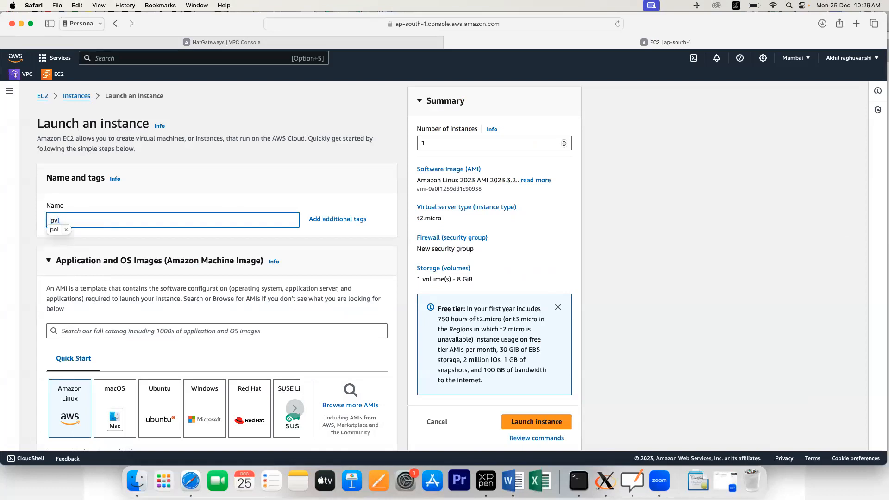
pyautogui.write('-vm')
pyautogui.click(57, 221)
pyautogui.write('r')
pyautogui.press('Delete')
pyautogui.click(89, 248)
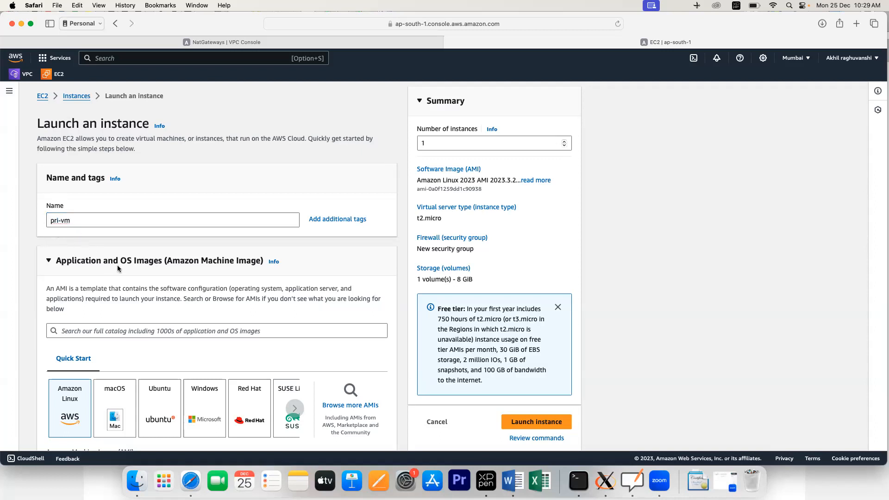
# Step: Choose the Windows AMI Microsoft Windows Server 2016 Base
pyautogui.scroll(-5, 117, 269)
pyautogui.scroll(-4, 118, 268)
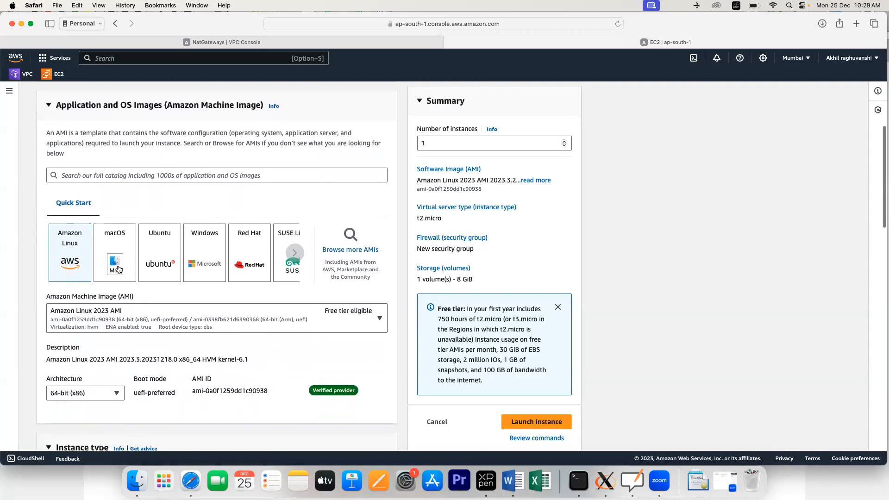
pyautogui.scroll(5, 119, 269)
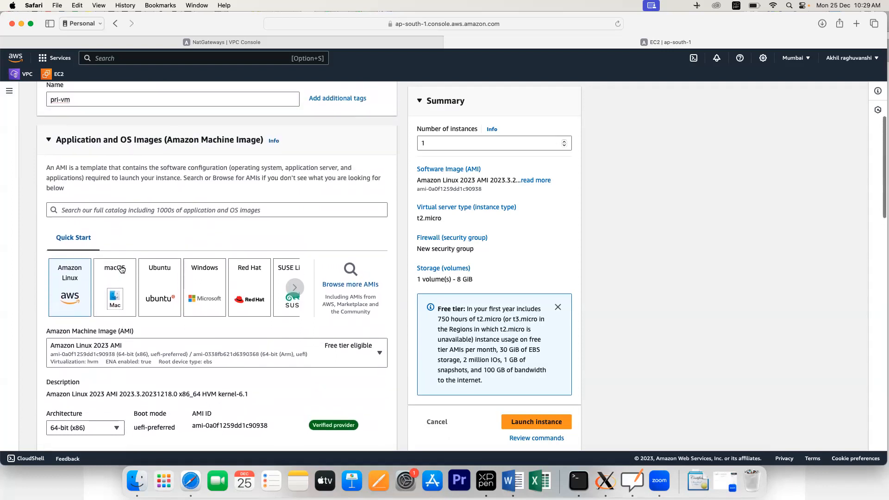
pyautogui.click(199, 285)
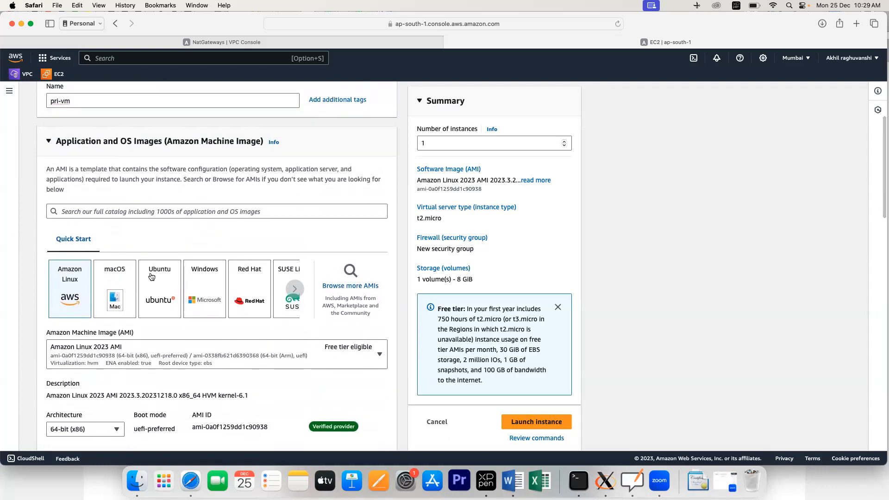
pyautogui.click(187, 350)
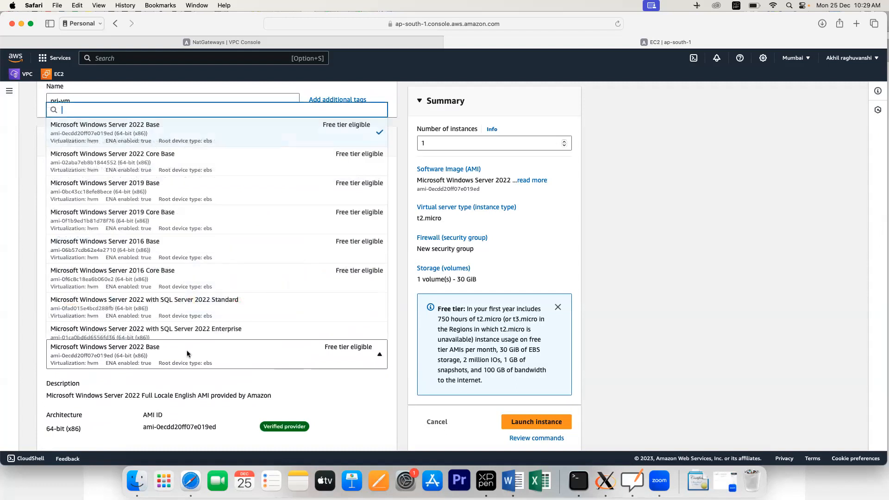
pyautogui.click(151, 256)
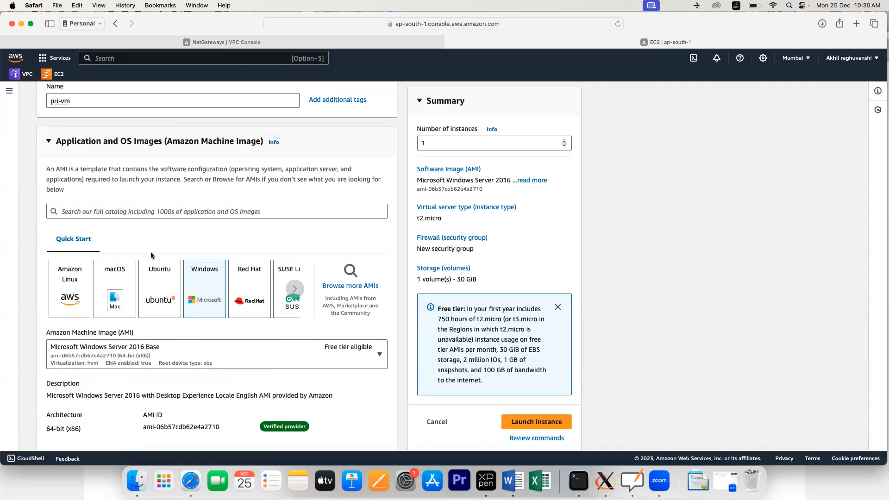
pyautogui.click(206, 364)
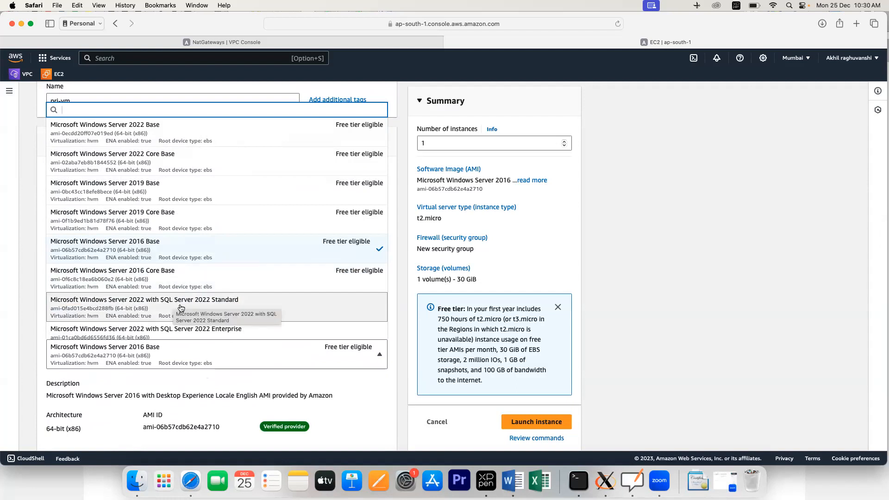
# Step: Keep Windows Server 2016 Base and select the existing key pair named public
pyautogui.click(163, 247)
pyautogui.scroll(-6, 239, 303)
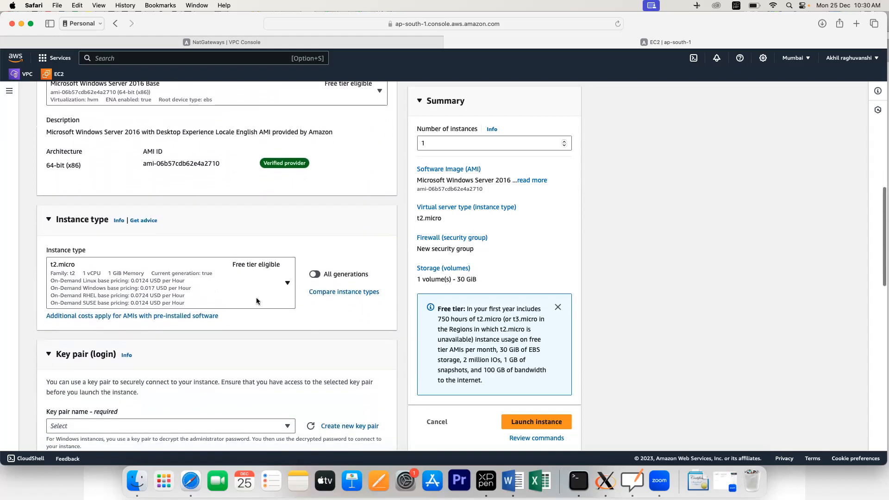
pyautogui.scroll(-3, 256, 299)
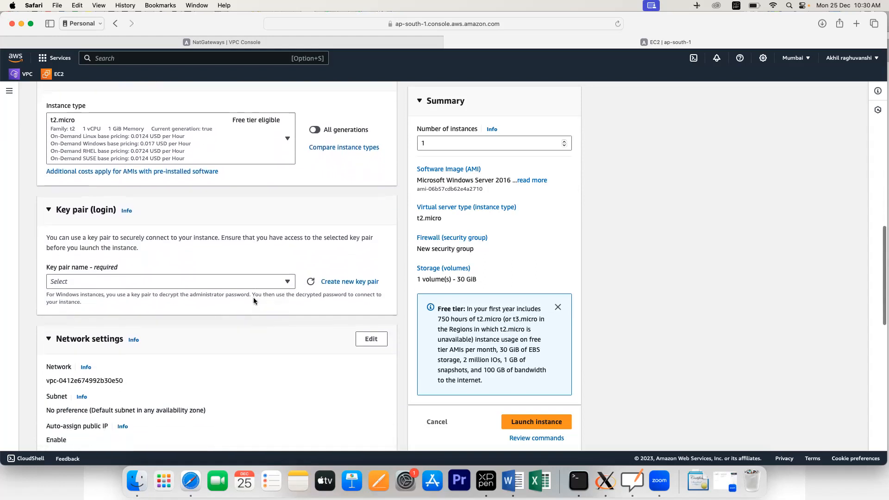
pyautogui.click(228, 282)
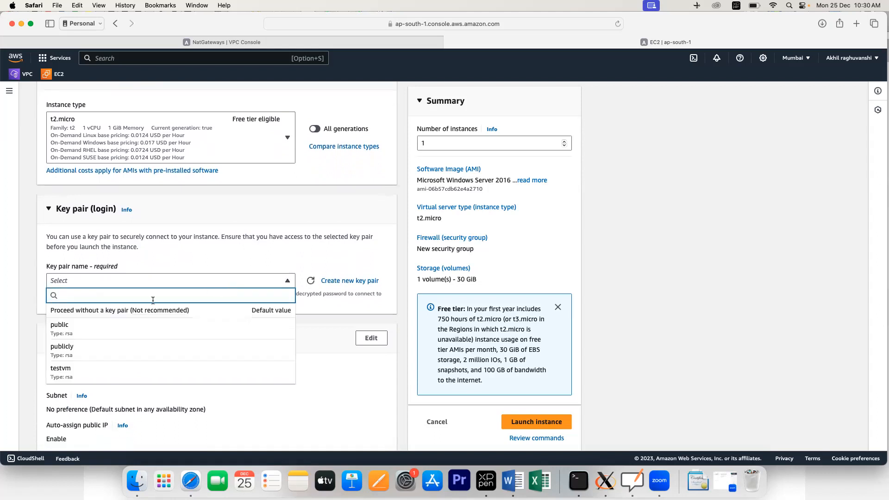
pyautogui.click(108, 331)
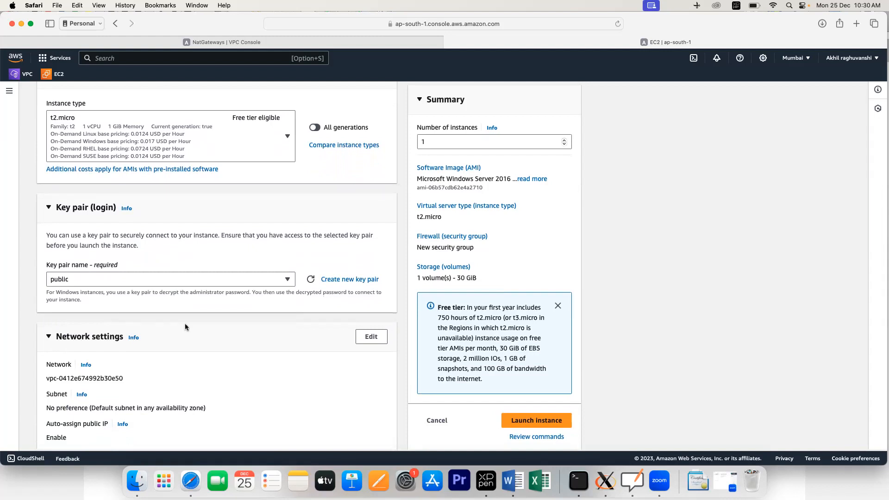
pyautogui.scroll(-5, 185, 327)
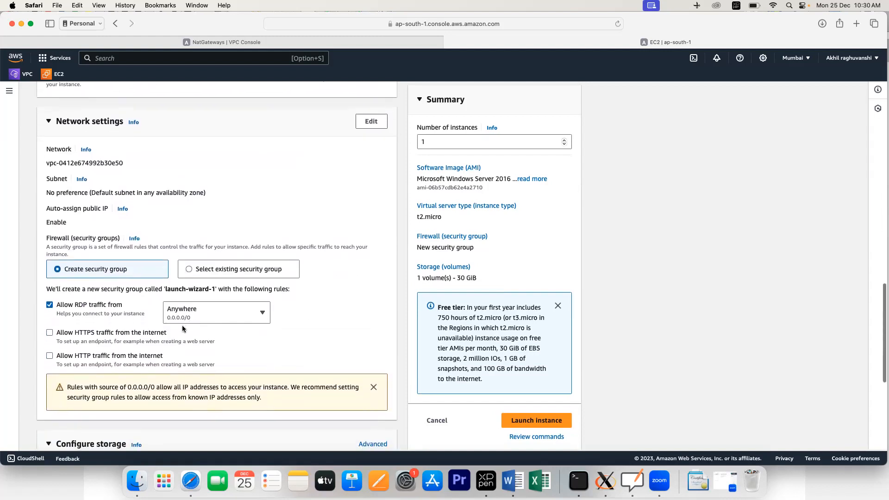
# Step: Place pri-vm in the myvpc VPC on private-subnet (10.0.1.0/24)
pyautogui.click(372, 121)
pyautogui.click(283, 172)
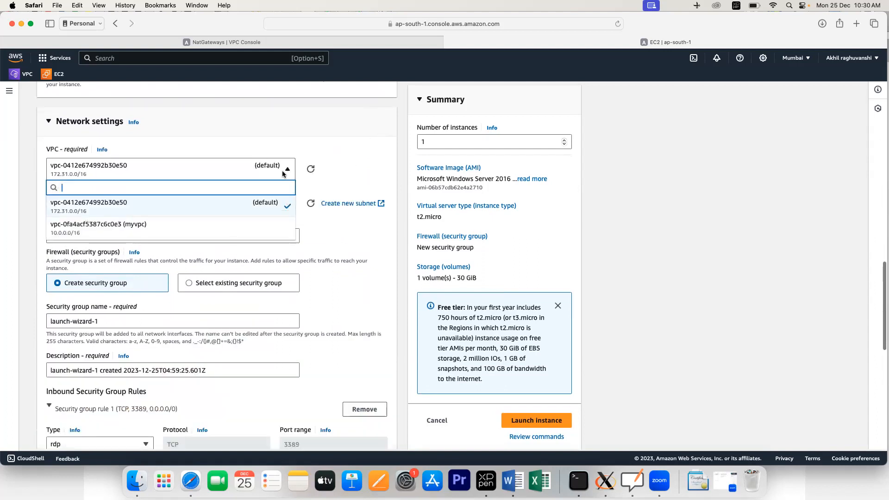
pyautogui.click(162, 231)
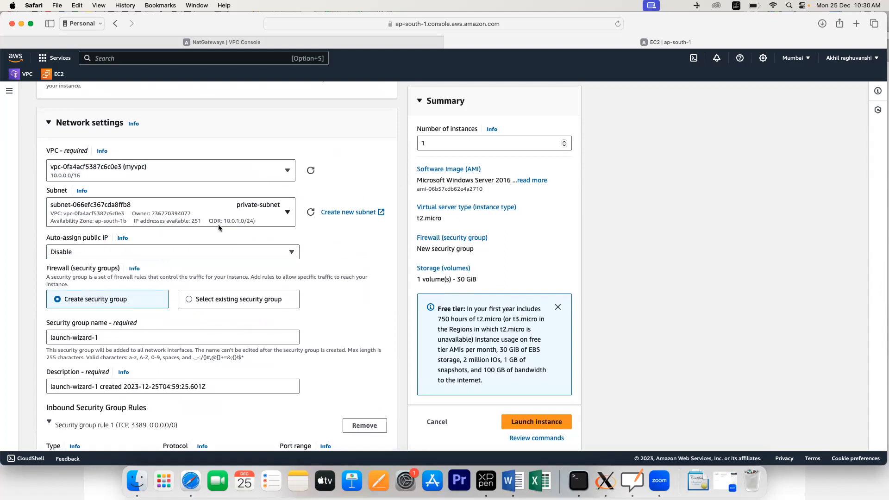
pyautogui.click(286, 214)
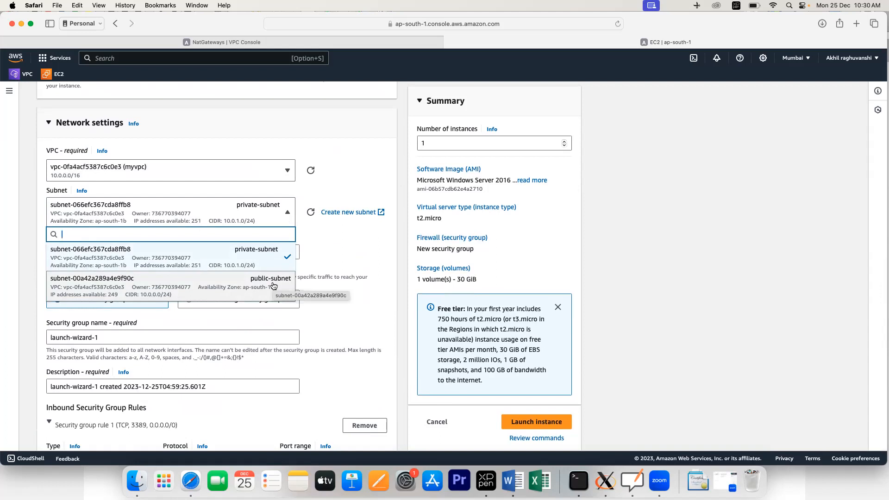
pyautogui.click(262, 262)
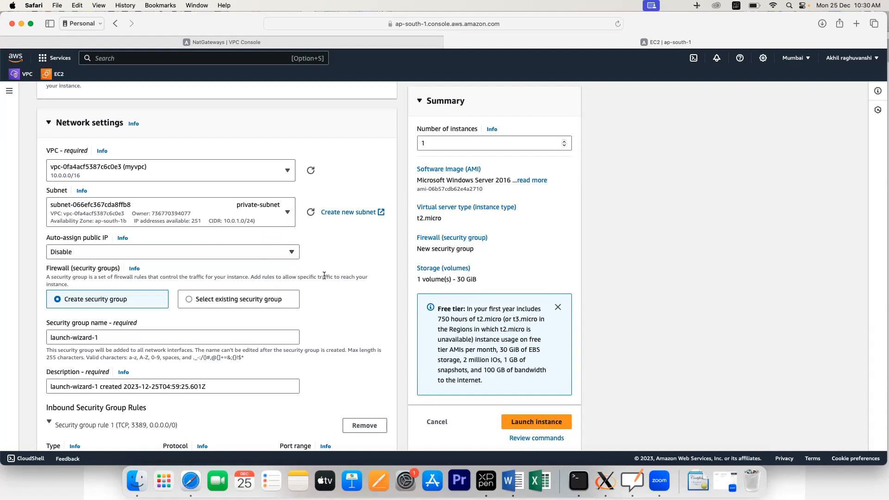
pyautogui.scroll(-2, 327, 276)
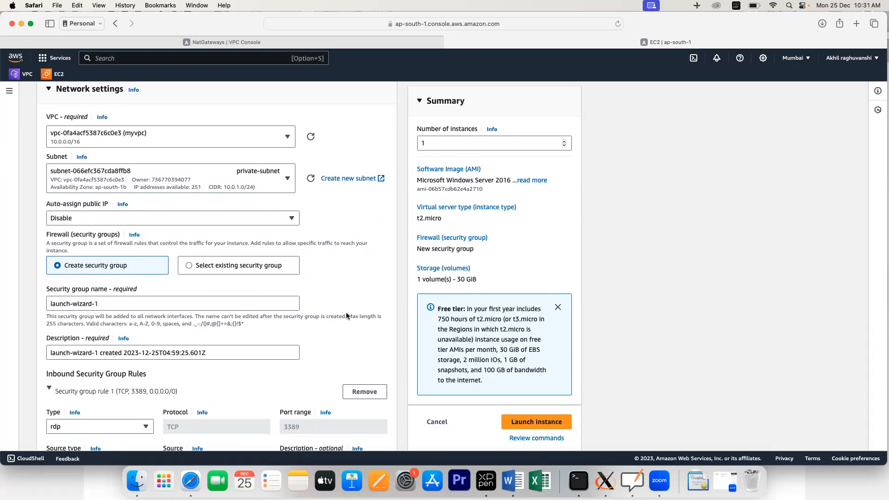
# Step: After a glance at the whiteboard diagram, attach the existing security group nat-sg001
pyautogui.click(632, 480)
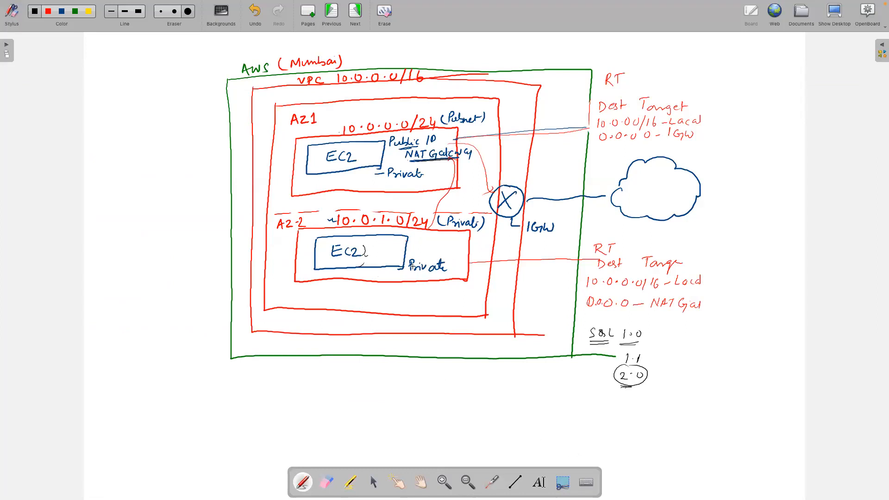
pyautogui.press('super+Tab')
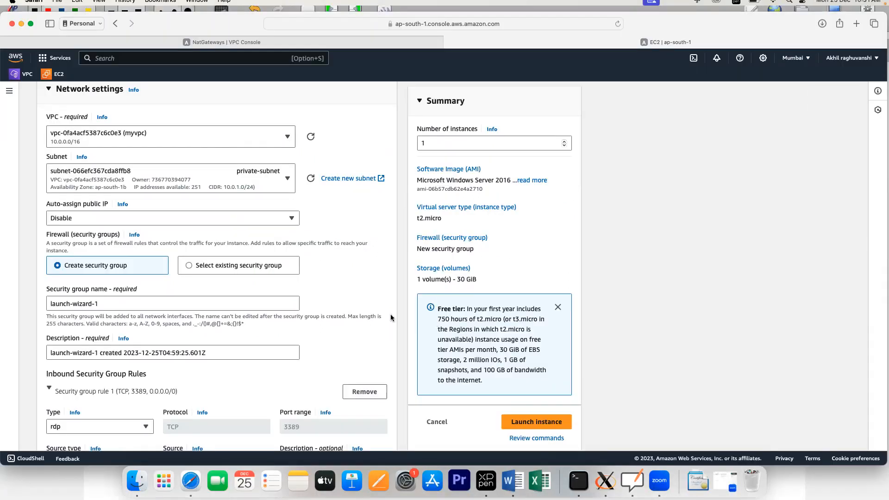
pyautogui.click(188, 265)
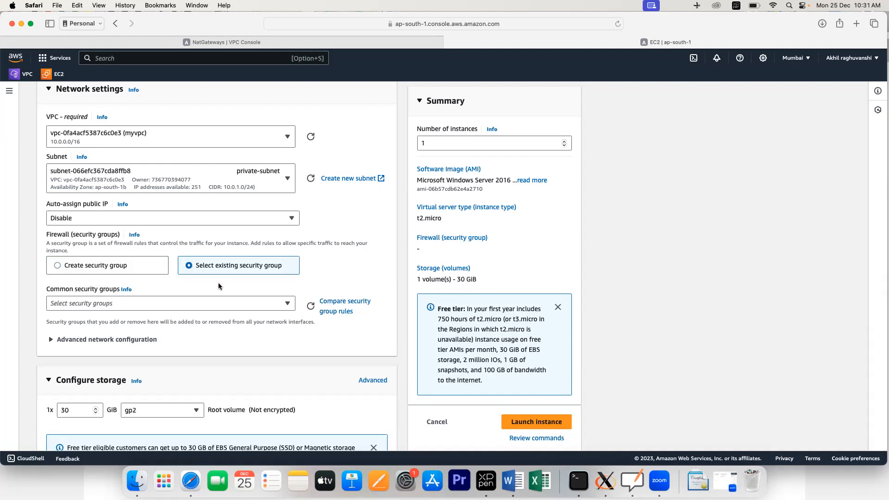
pyautogui.click(217, 304)
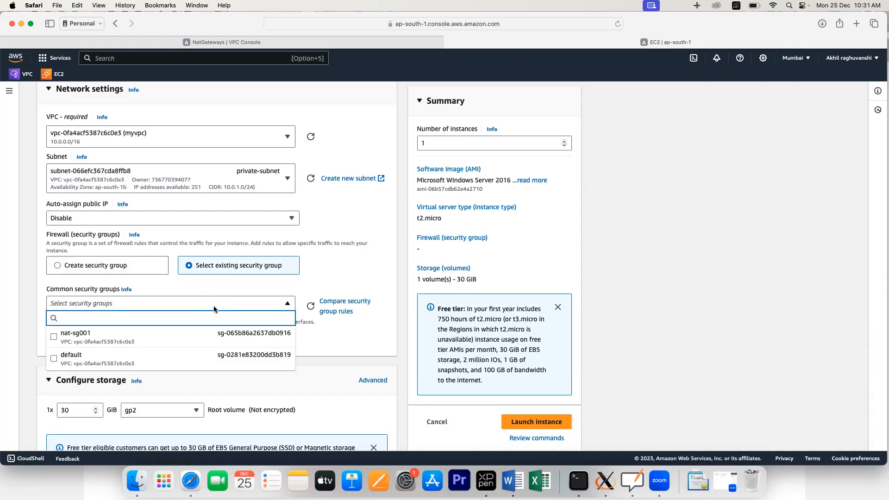
pyautogui.click(82, 343)
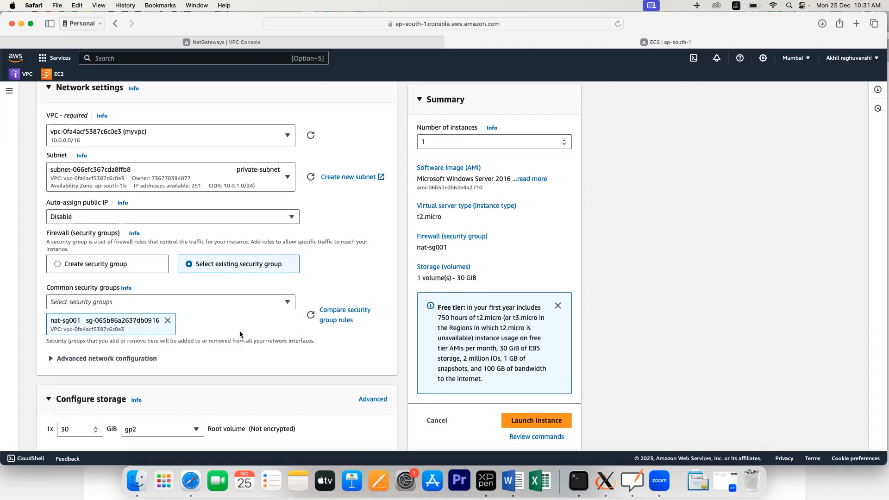
# Step: Launch the Windows t2.micro instance into private-subnet
pyautogui.scroll(-5, 240, 334)
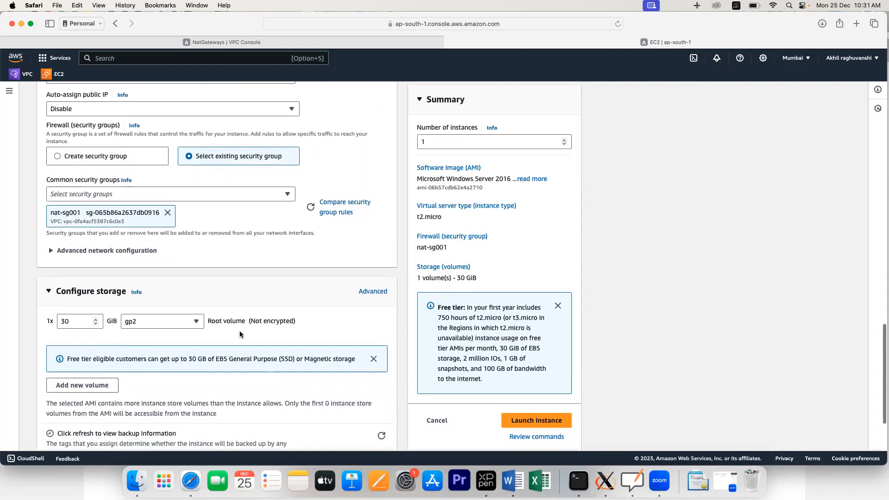
pyautogui.scroll(-2, 240, 330)
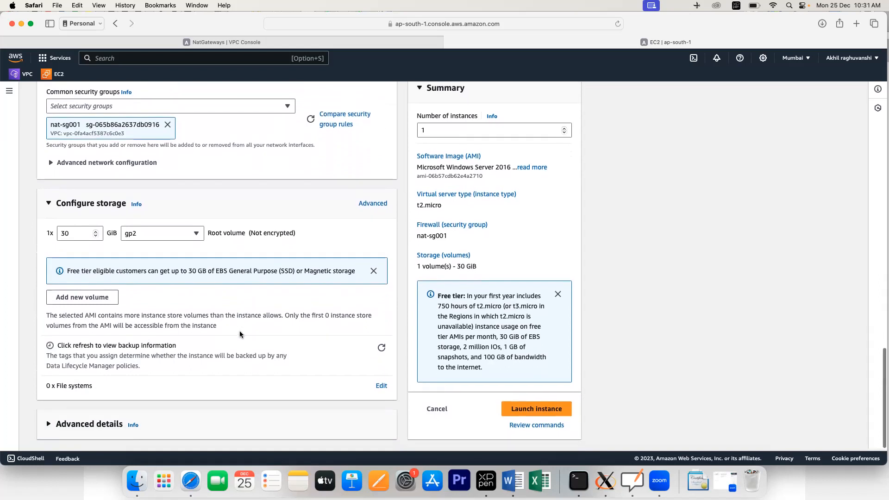
pyautogui.click(517, 408)
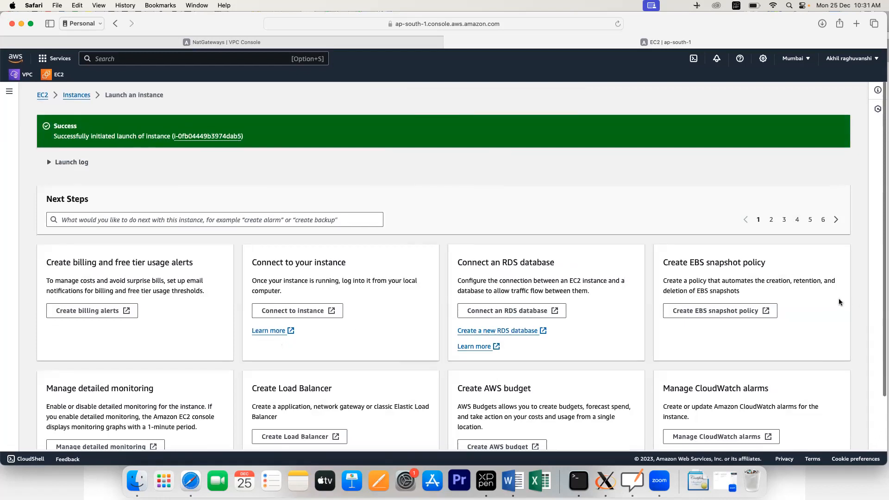
# Step: Open the full instances list and refresh it to show pri-vm pending beside pub-vm
pyautogui.scroll(-3, 839, 301)
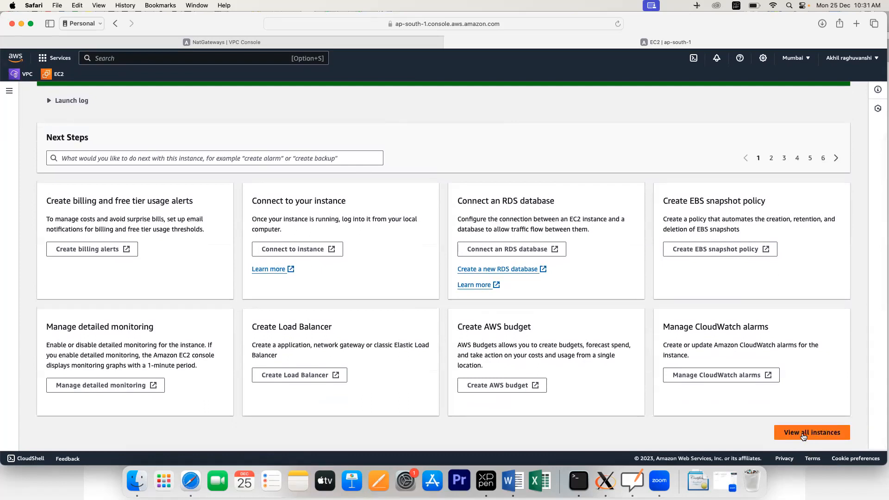
pyautogui.click(804, 436)
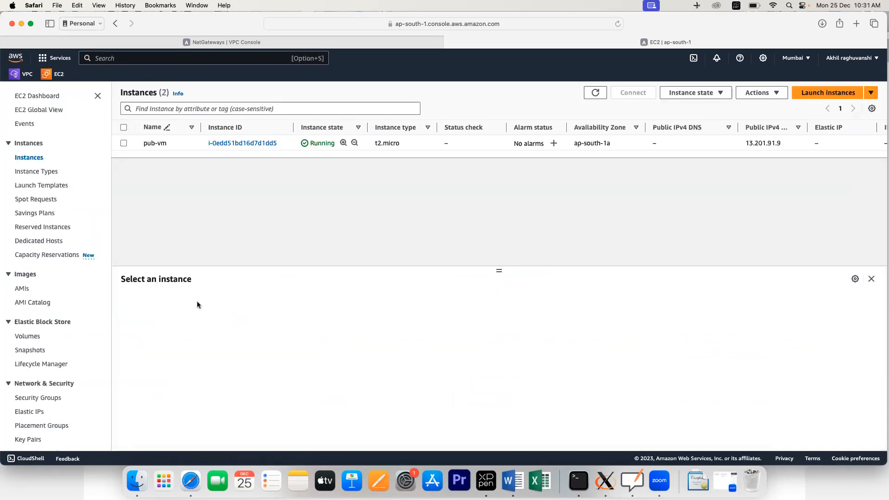
pyautogui.click(596, 92)
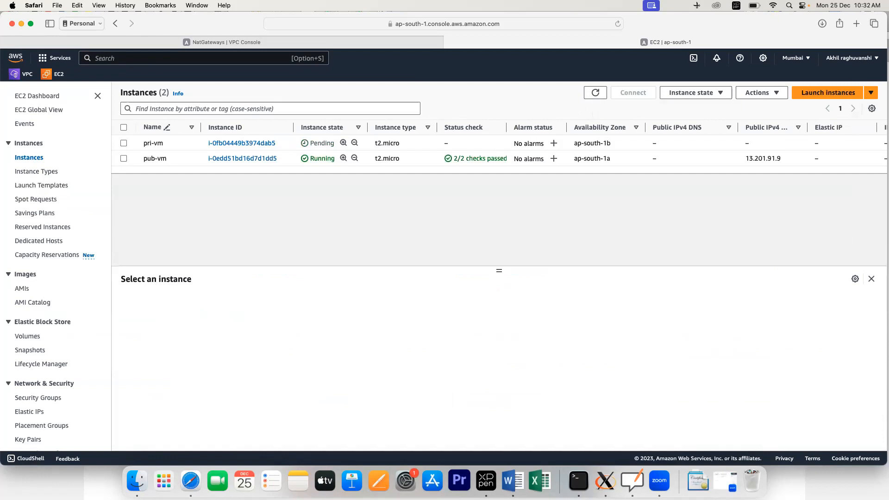
# Step: Refresh NAT gateways to confirm mynatgateway is Available, then go to Route tables
pyautogui.click(246, 43)
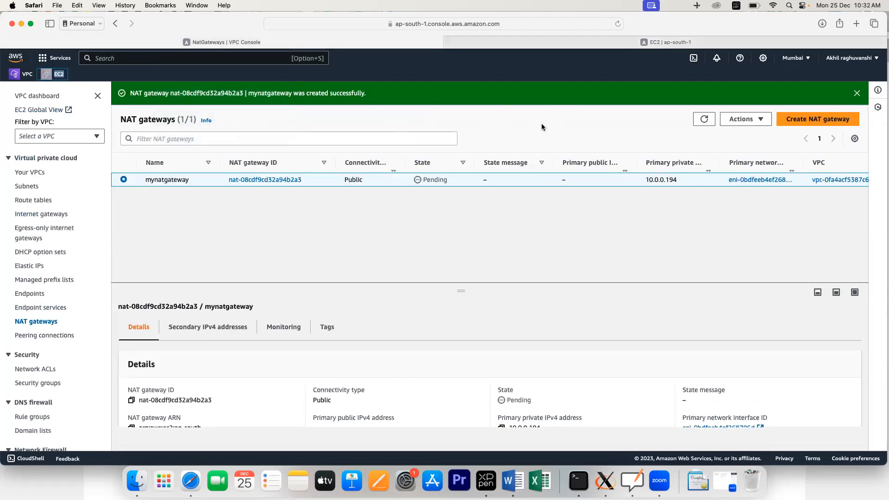
pyautogui.click(704, 119)
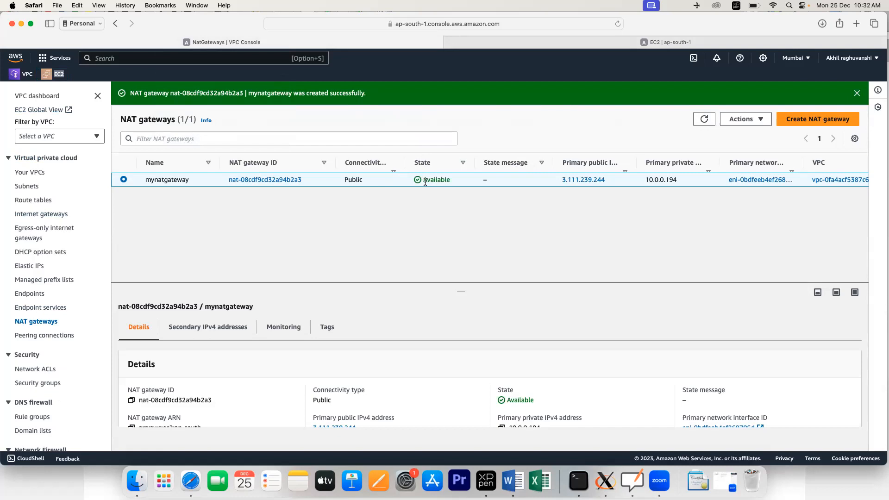
pyautogui.scroll(-1, 152, 293)
pyautogui.scroll(-1, 38, 203)
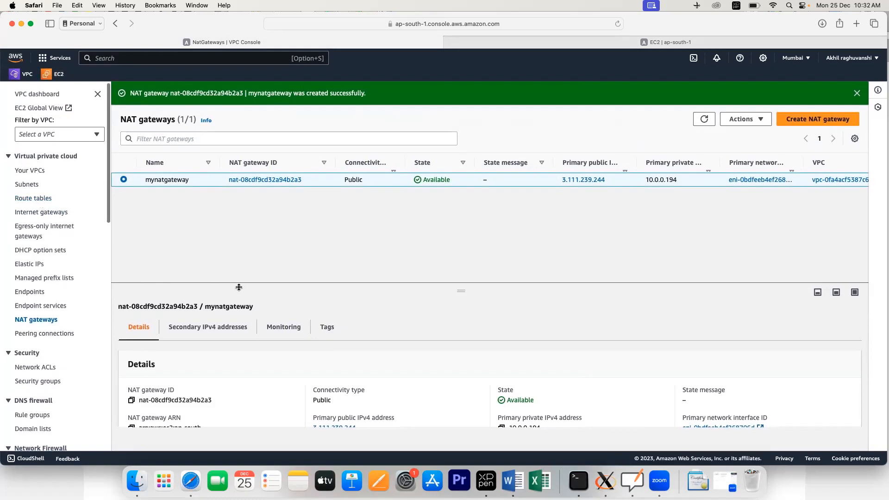
pyautogui.click(31, 199)
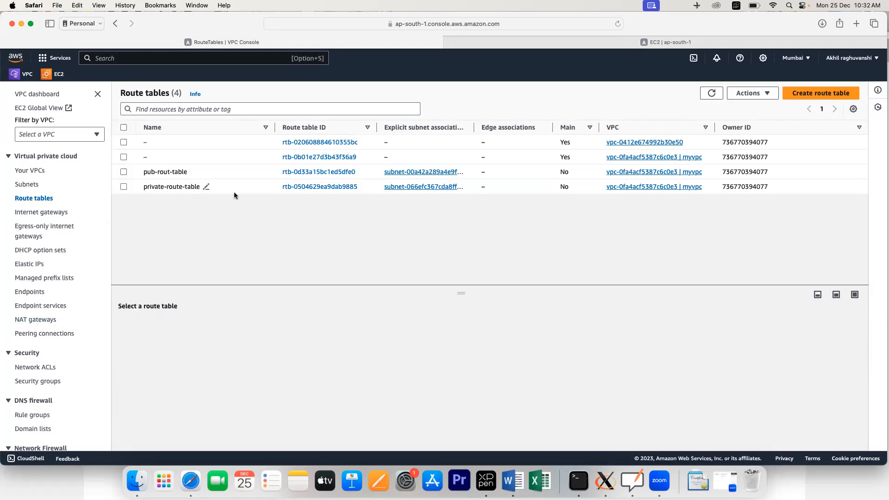
# Step: Open private-route-table's details and check its subnet associations
pyautogui.click(123, 186)
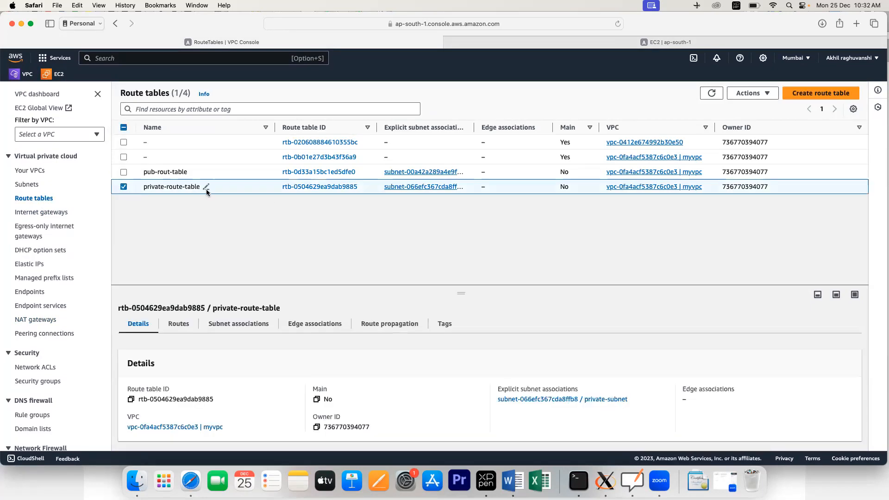
pyautogui.click(297, 189)
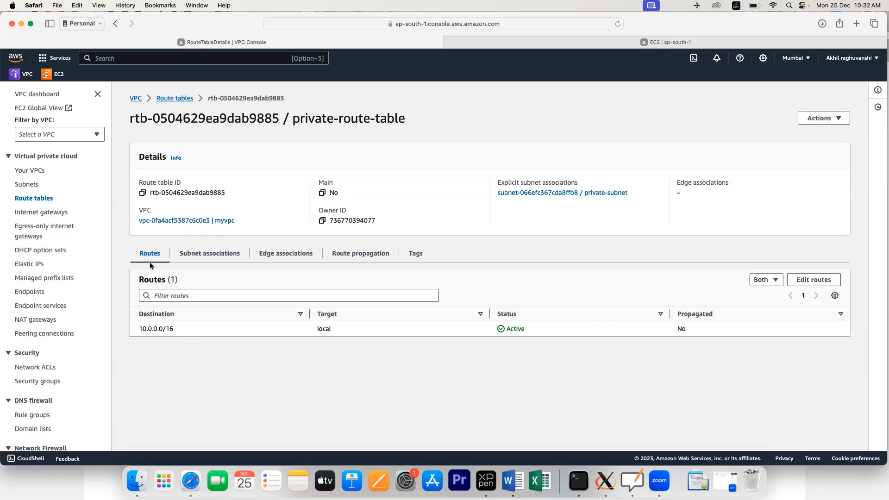
pyautogui.click(207, 262)
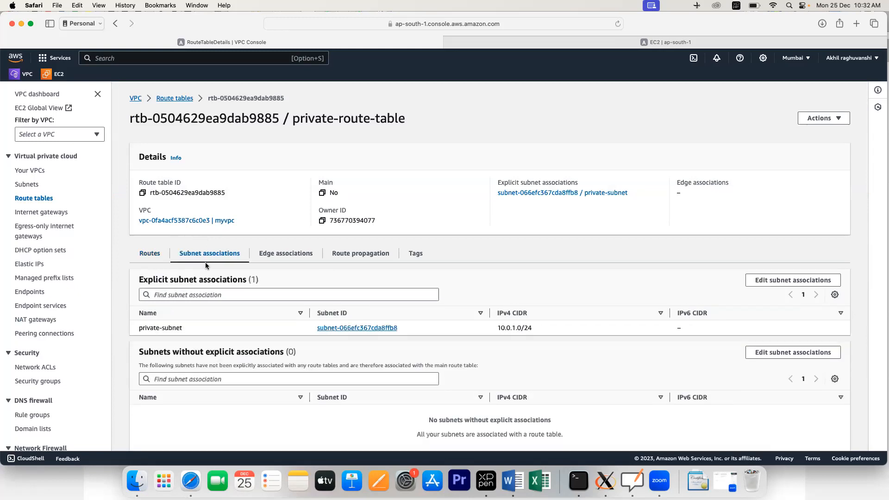
pyautogui.click(151, 254)
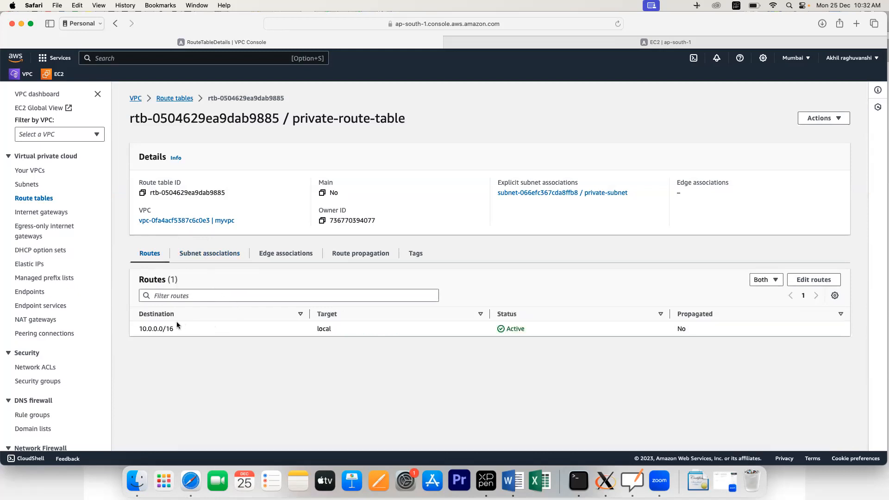
# Step: Add a 0.0.0.0/0 route targeting NAT gateway mynatgateway and save it
pyautogui.click(815, 280)
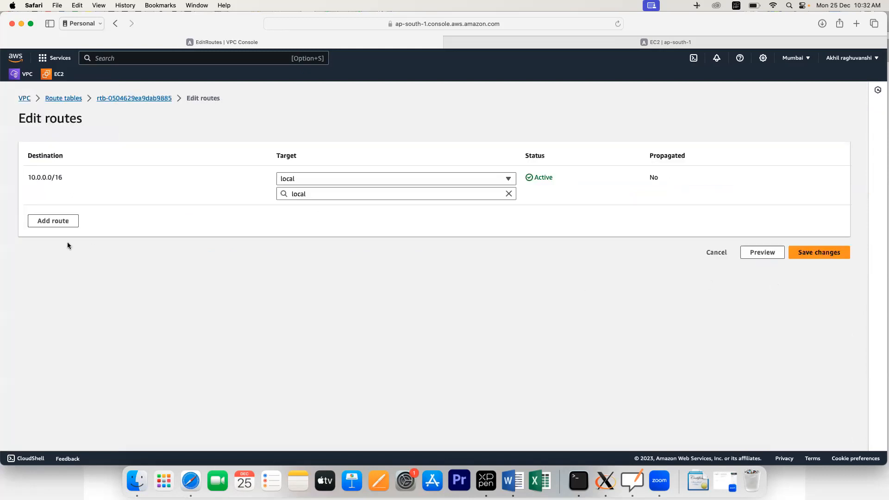
pyautogui.click(60, 221)
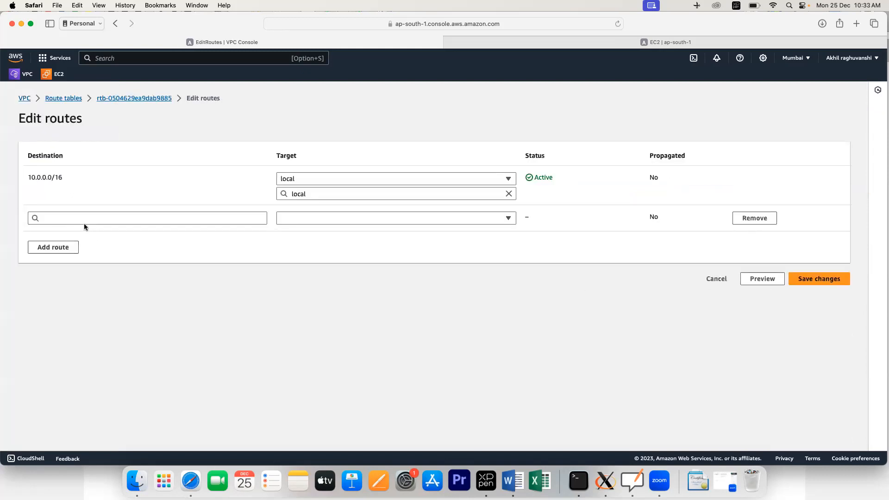
pyautogui.click(87, 219)
pyautogui.click(67, 236)
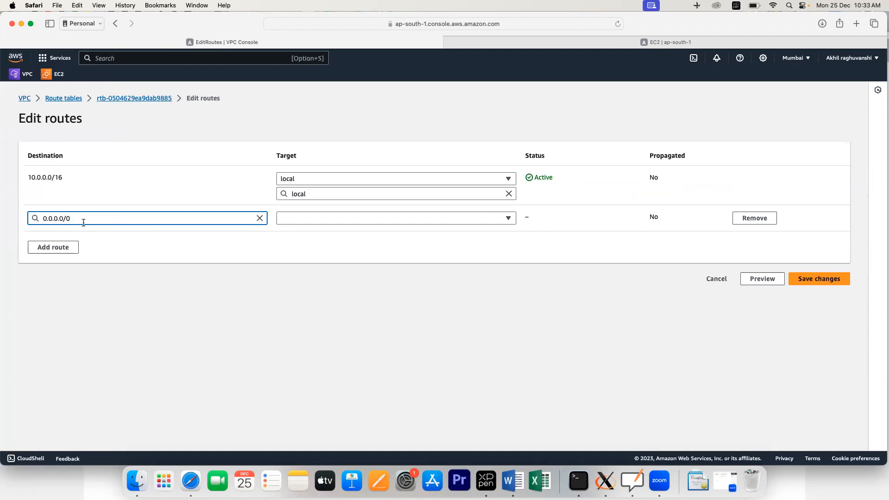
pyautogui.click(348, 220)
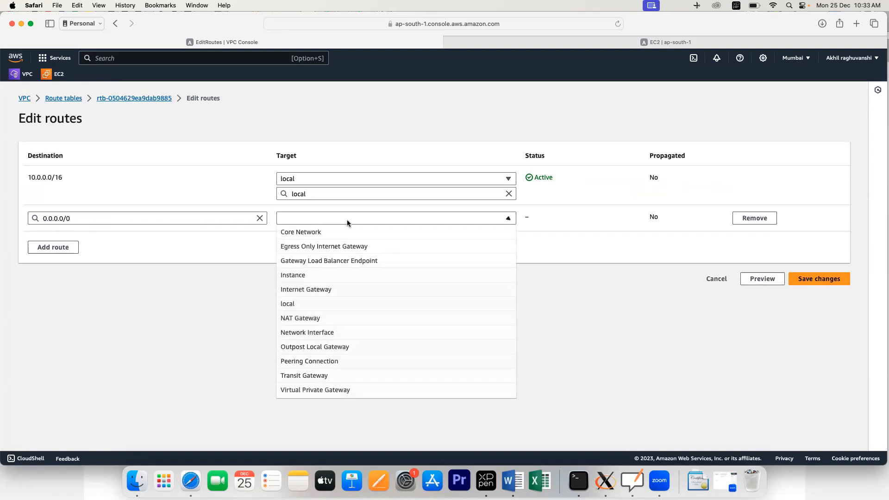
pyautogui.click(312, 318)
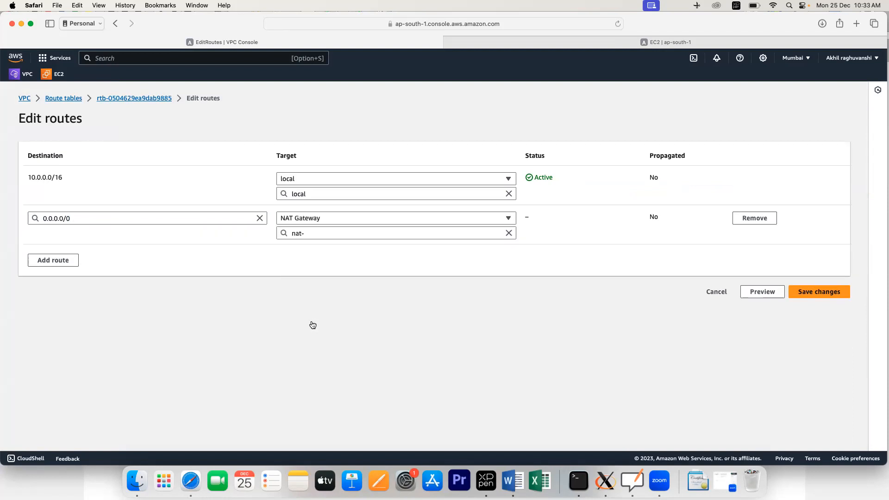
pyautogui.click(361, 235)
pyautogui.click(341, 262)
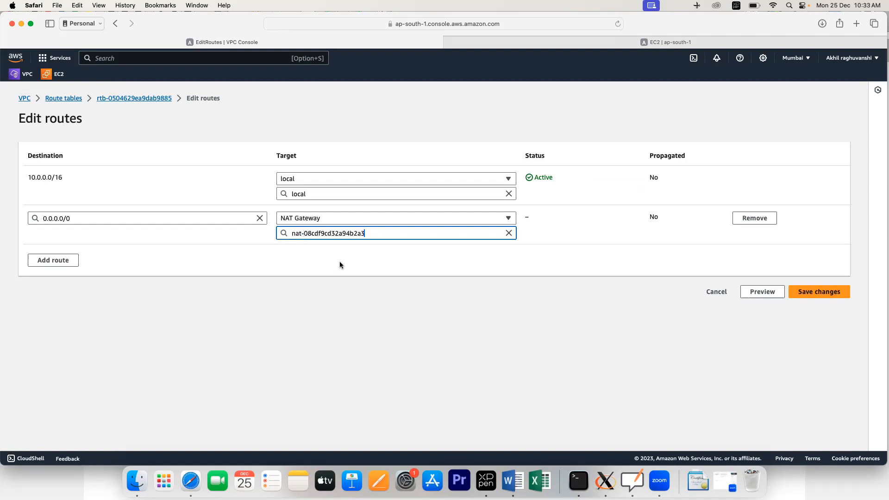
pyautogui.click(825, 293)
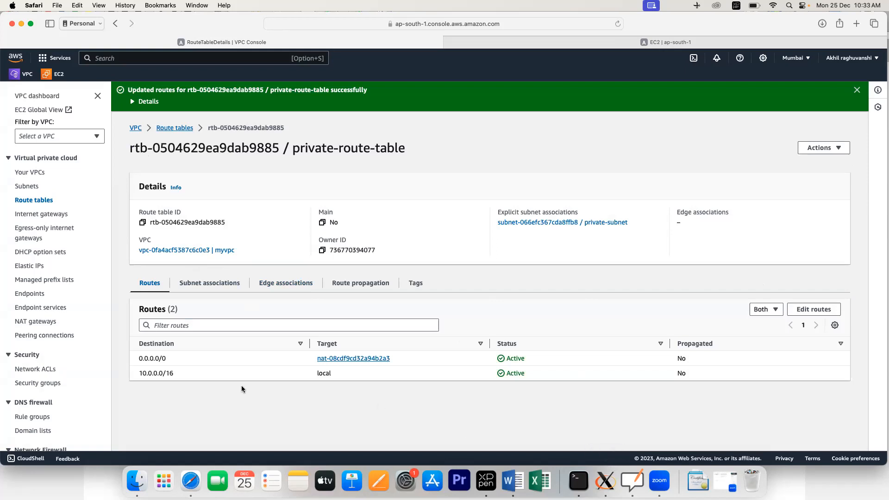
# Step: Refresh the instances and open pub-vm's RDP client password retrieval page
pyautogui.click(757, 41)
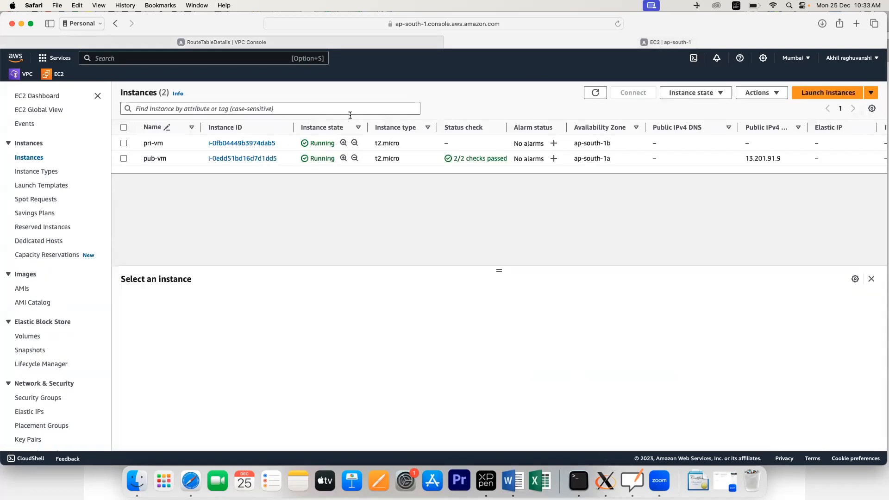
pyautogui.click(595, 93)
pyautogui.click(246, 159)
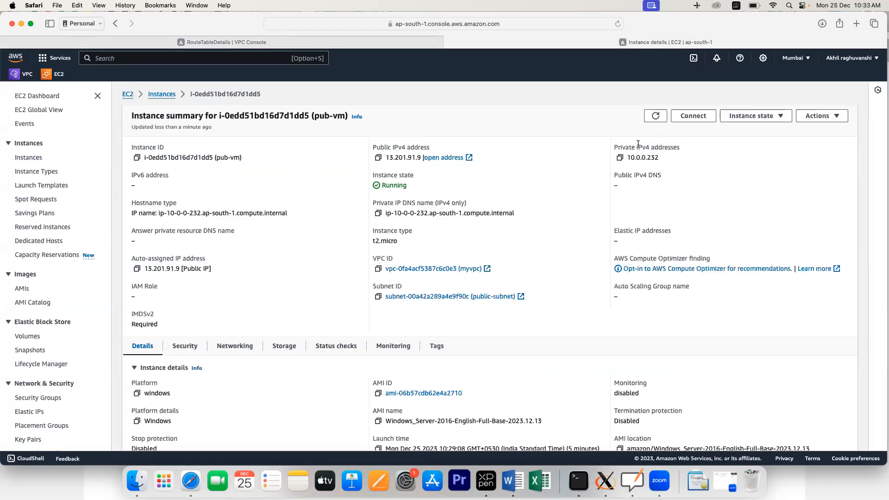
pyautogui.click(688, 120)
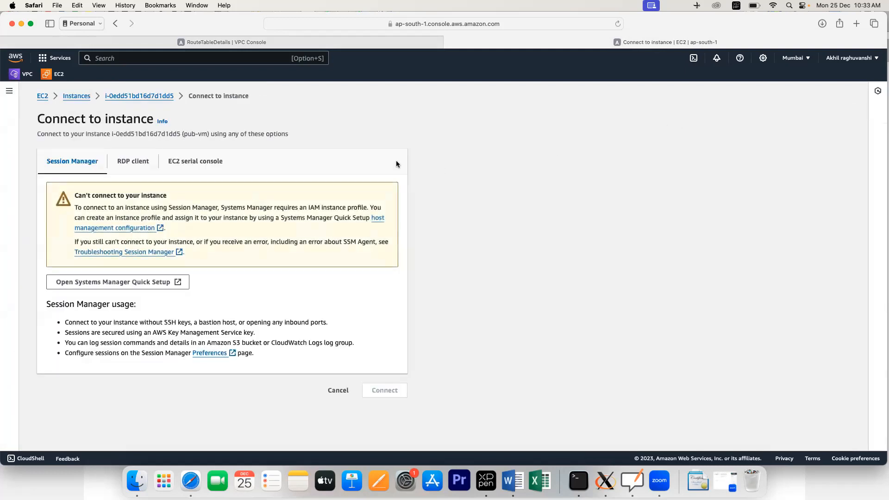
pyautogui.click(137, 166)
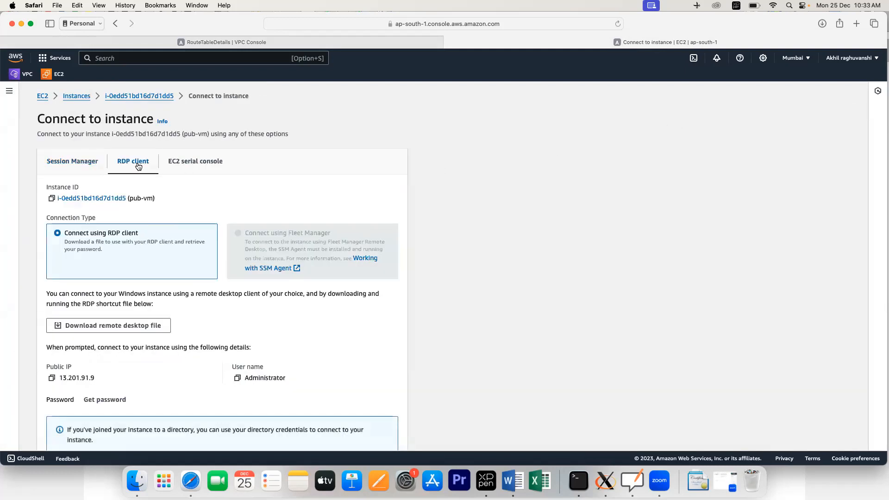
pyautogui.scroll(-2, 127, 324)
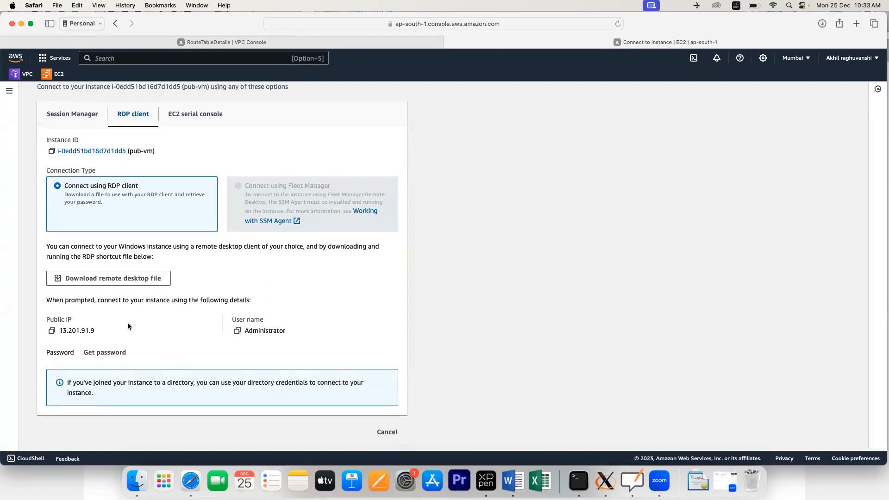
pyautogui.click(111, 357)
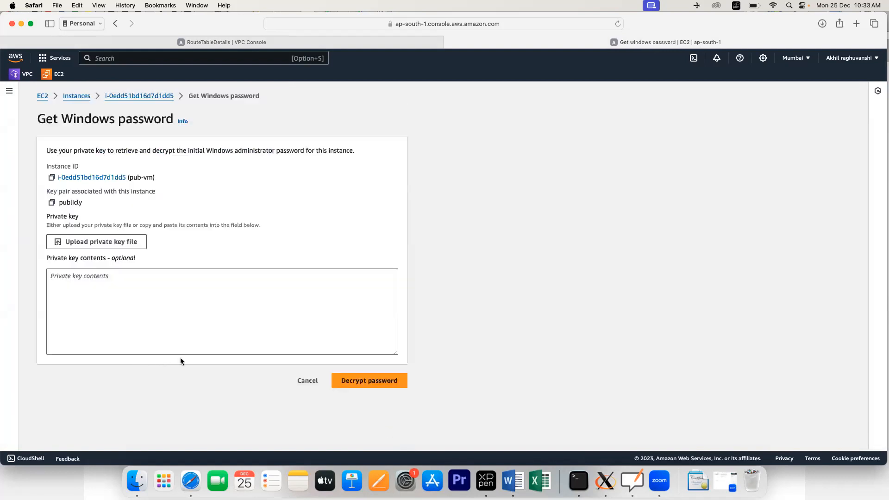
# Step: Upload the publicly.pem key, decrypt the Administrator password and copy it
pyautogui.click(98, 246)
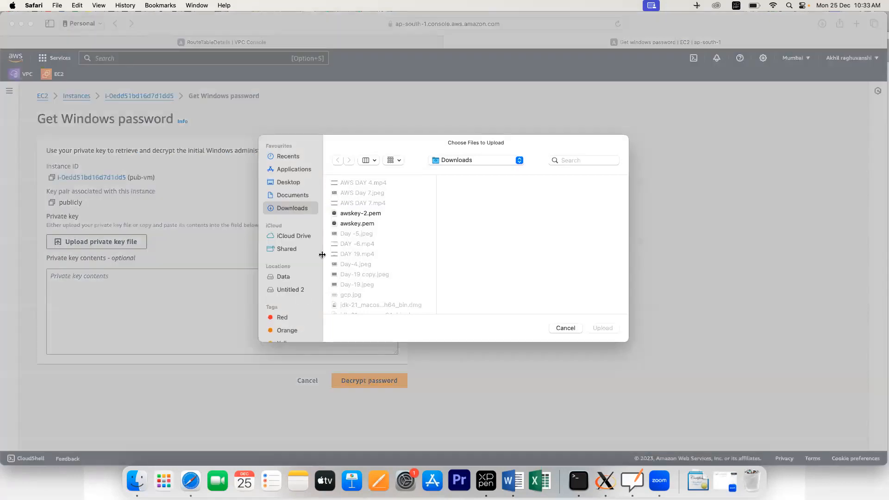
pyautogui.scroll(-2, 355, 278)
pyautogui.scroll(-5, 354, 275)
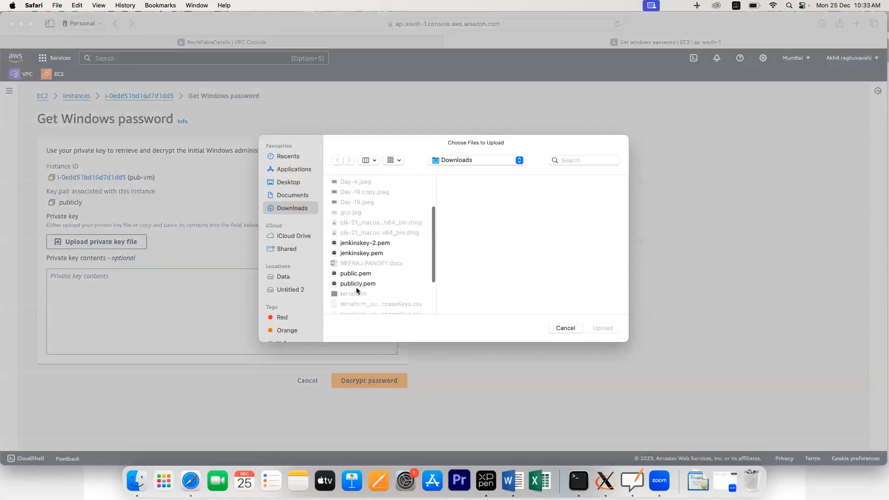
pyautogui.scroll(1, 355, 286)
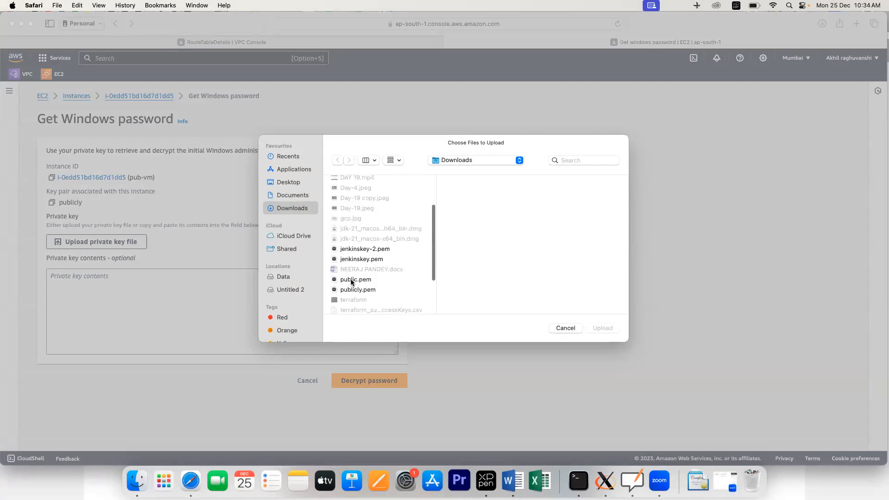
pyautogui.click(353, 280)
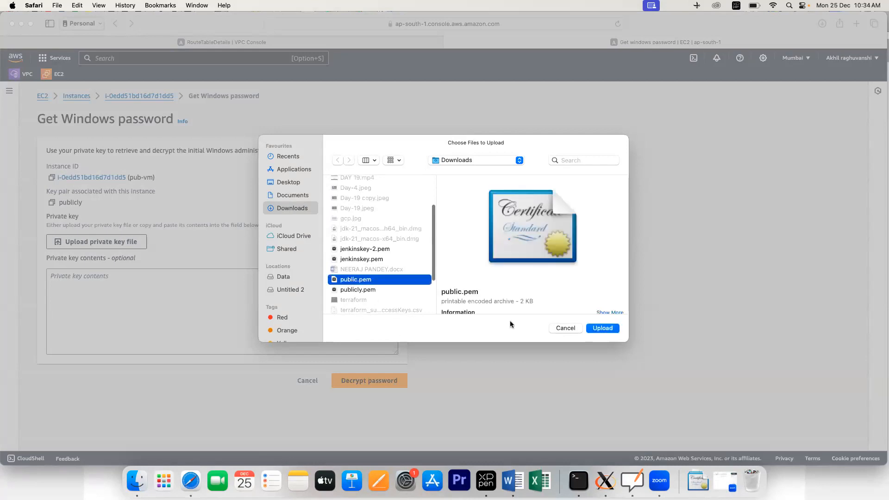
pyautogui.click(603, 328)
pyautogui.click(366, 403)
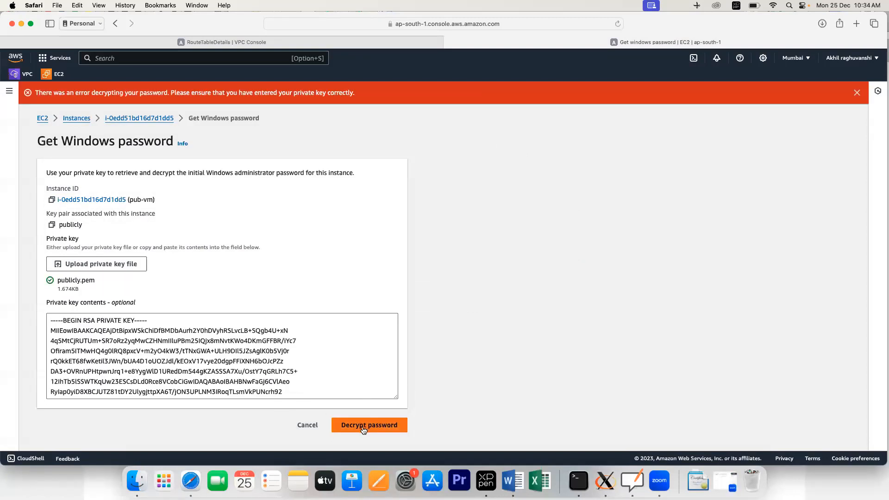
pyautogui.click(364, 424)
pyautogui.scroll(-3, 177, 352)
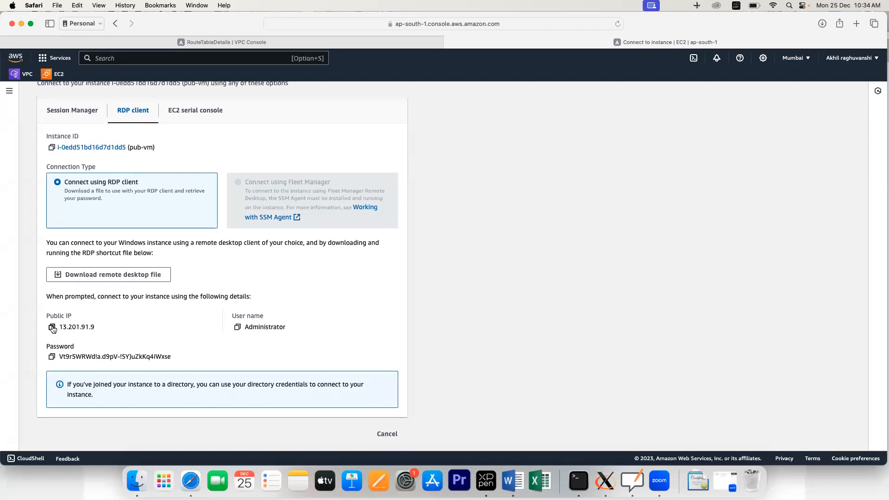
pyautogui.click(52, 358)
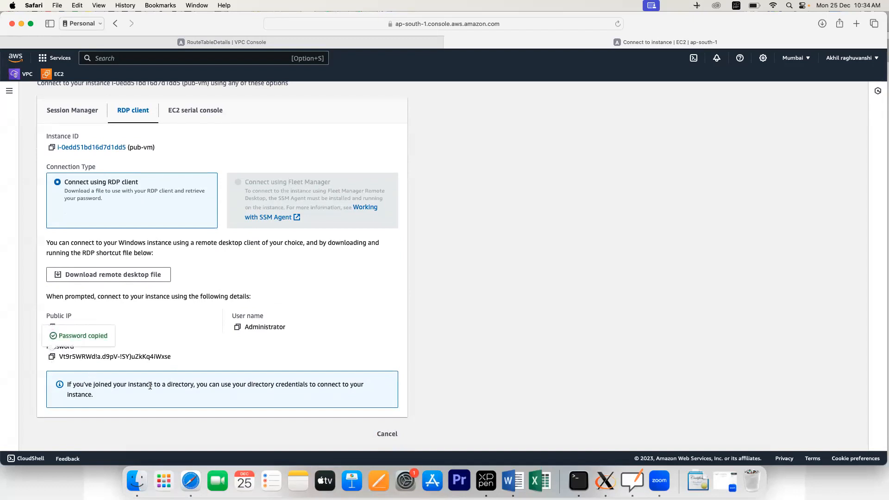
# Step: Clear the old IP and password lines and add a Pub entry with the pasted password
pyautogui.click(300, 481)
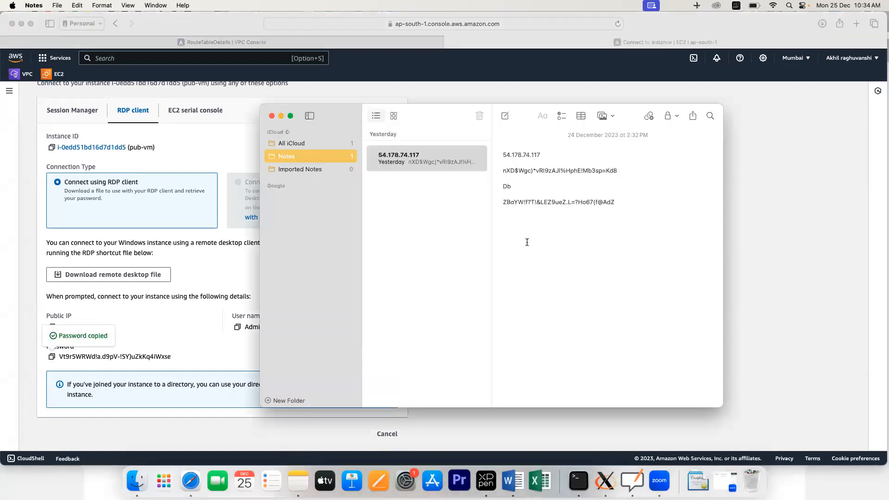
pyautogui.click(630, 173)
pyautogui.press('BackSpace')
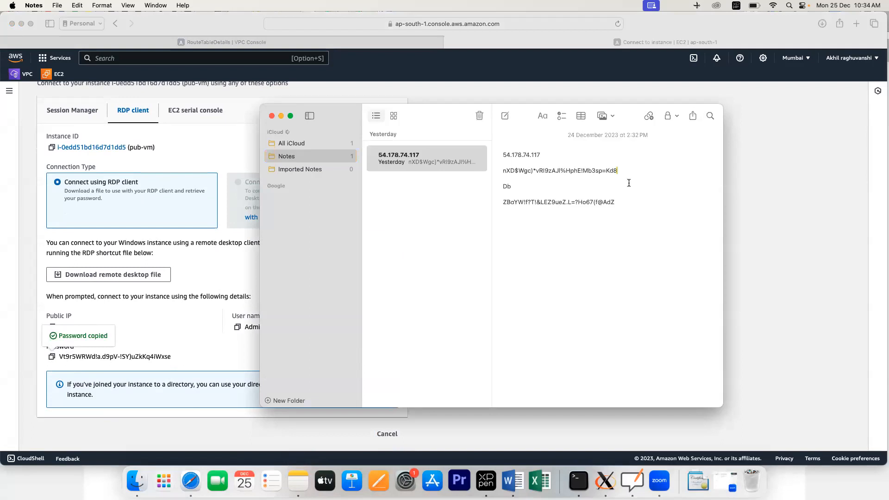
pyautogui.press('BackSpace')
pyautogui.press('BackSpace')
pyautogui.press('BackSpace')
pyautogui.press('BackSpace')
pyautogui.press('BackSpace')
pyautogui.press('BackSpace')
pyautogui.press('BackSpace')
pyautogui.press('BackSpace')
pyautogui.press('BackSpace')
pyautogui.press('BackSpace')
pyautogui.press('BackSpace')
pyautogui.press('BackSpace')
pyautogui.press('BackSpace')
pyautogui.press('BackSpace')
pyautogui.press('BackSpace')
pyautogui.press('BackSpace')
pyautogui.press('BackSpace')
pyautogui.press('BackSpace')
pyautogui.press('BackSpace')
pyautogui.press('BackSpace')
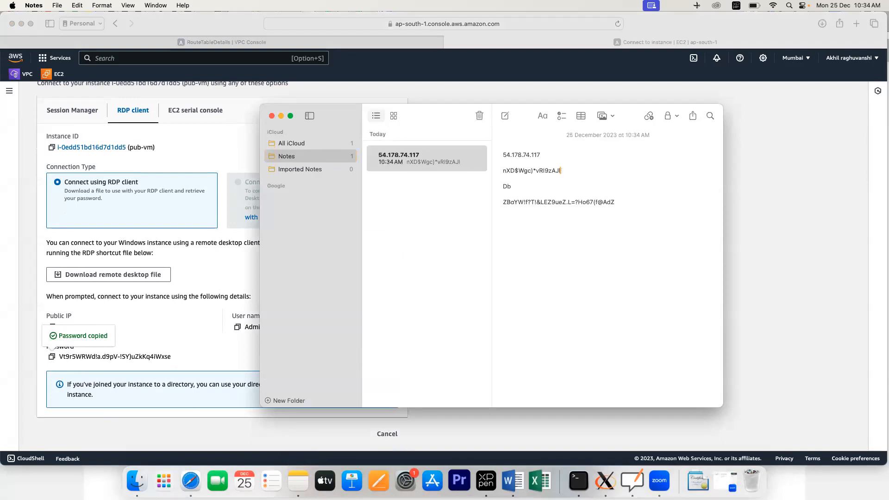
pyautogui.press('BackSpace')
pyautogui.press('BackSpace')
pyautogui.press('BackSpace')
pyautogui.press('BackSpace')
pyautogui.press('BackSpace')
pyautogui.press('BackSpace')
pyautogui.press('BackSpace')
pyautogui.press('BackSpace')
pyautogui.press('BackSpace')
pyautogui.press('BackSpace')
pyautogui.press('BackSpace')
pyautogui.press('BackSpace')
pyautogui.press('BackSpace')
pyautogui.press('BackSpace')
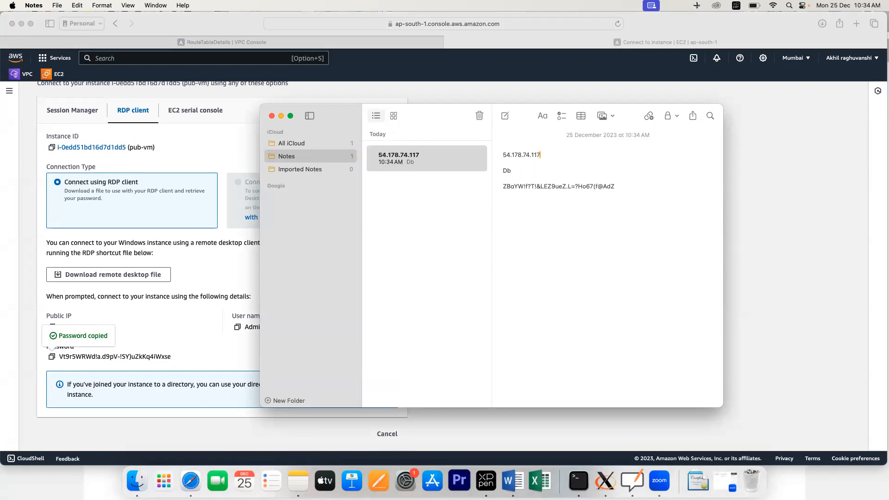
pyautogui.press('BackSpace')
pyautogui.press('BackSpace')
pyautogui.press('BackSpace')
pyautogui.press('BackSpace')
pyautogui.press('BackSpace')
pyautogui.press('BackSpace')
pyautogui.press('BackSpace')
pyautogui.press('BackSpace')
pyautogui.press('BackSpace')
pyautogui.press('BackSpace')
pyautogui.press('BackSpace')
pyautogui.press('BackSpace')
pyautogui.press('BackSpace')
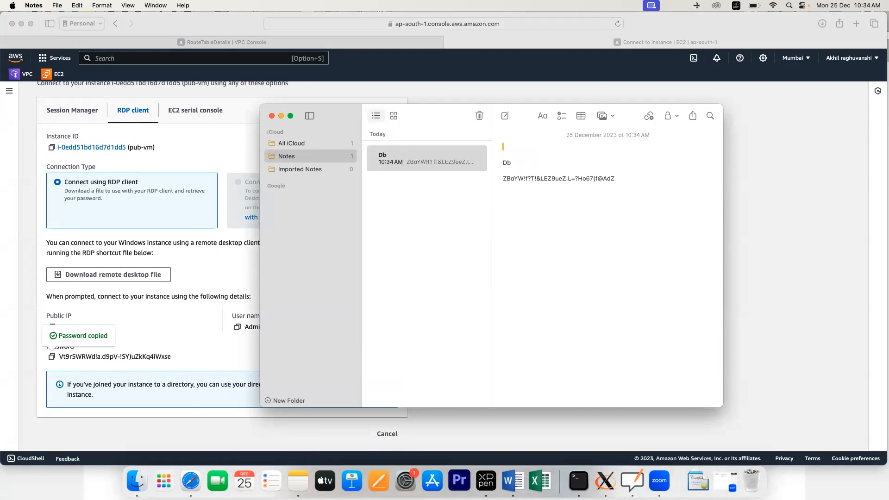
pyautogui.write('pub')
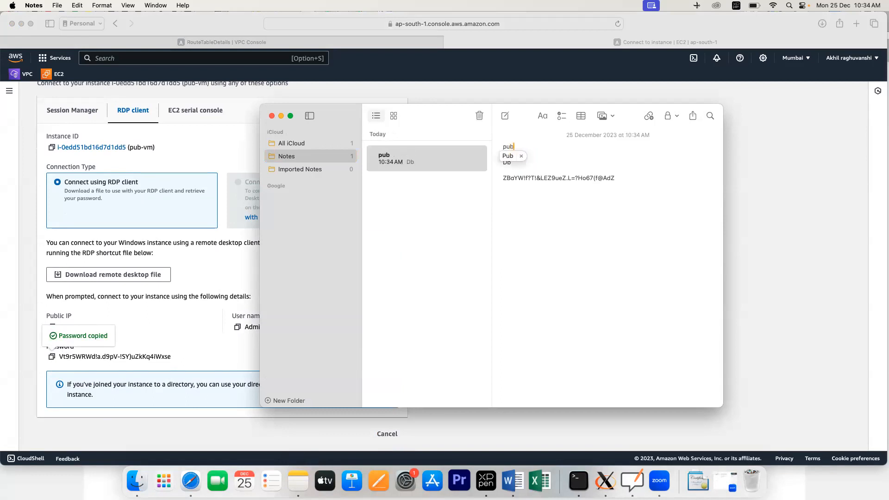
pyautogui.press('Return')
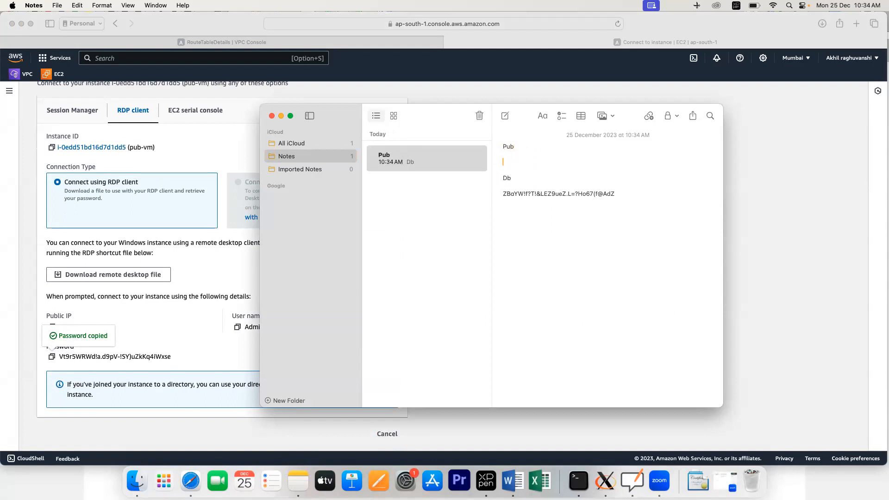
pyautogui.press('super+v')
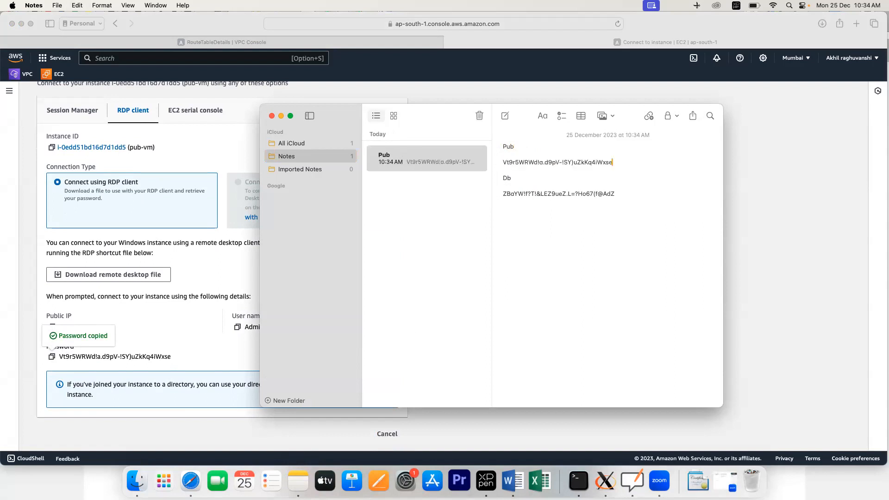
# Step: Replace the Db heading with Private and delete the old database password line
pyautogui.click(542, 186)
pyautogui.press('BackSpace')
pyautogui.press('BackSpace')
pyautogui.write('oru==')
pyautogui.press('BackSpace')
pyautogui.press('BackSpace')
pyautogui.press('BackSpace')
pyautogui.press('BackSpace')
pyautogui.write('private')
pyautogui.moveTo(627, 194); pyautogui.dragTo(501, 192)
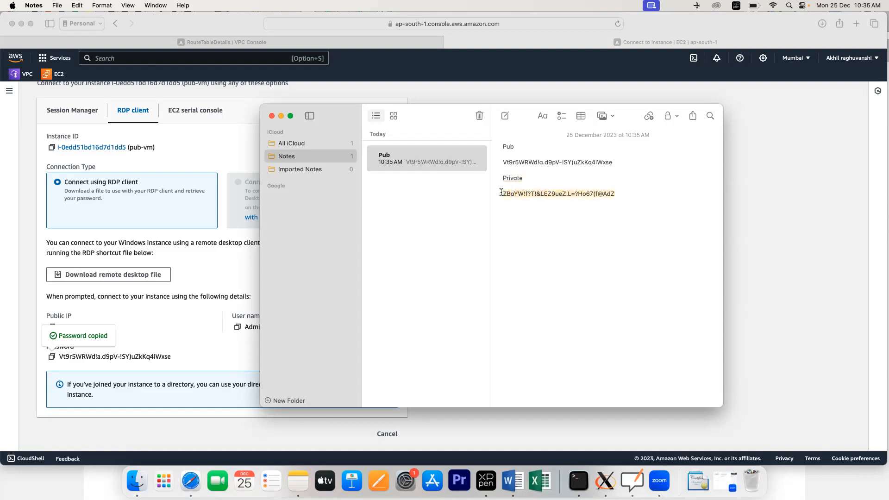
pyautogui.press('BackSpace')
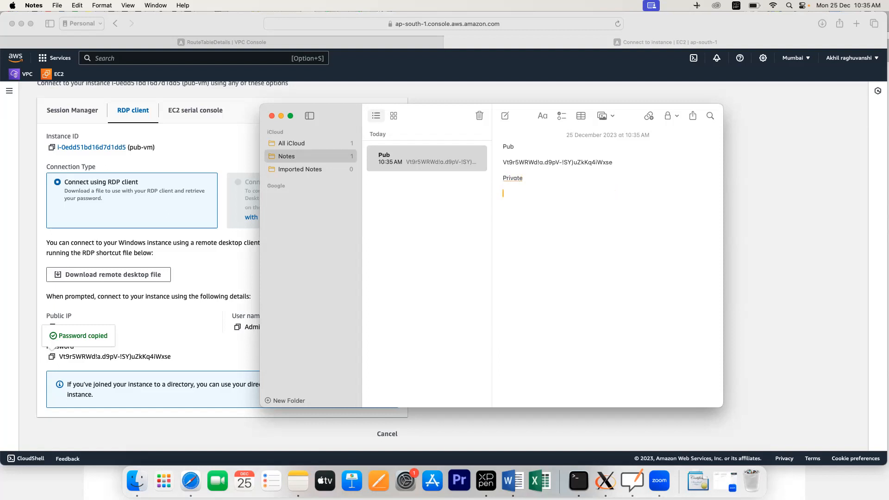
# Step: Copy pub-vm's public IP 13.201.91.9 and paste it above the password under Pub
pyautogui.click(193, 325)
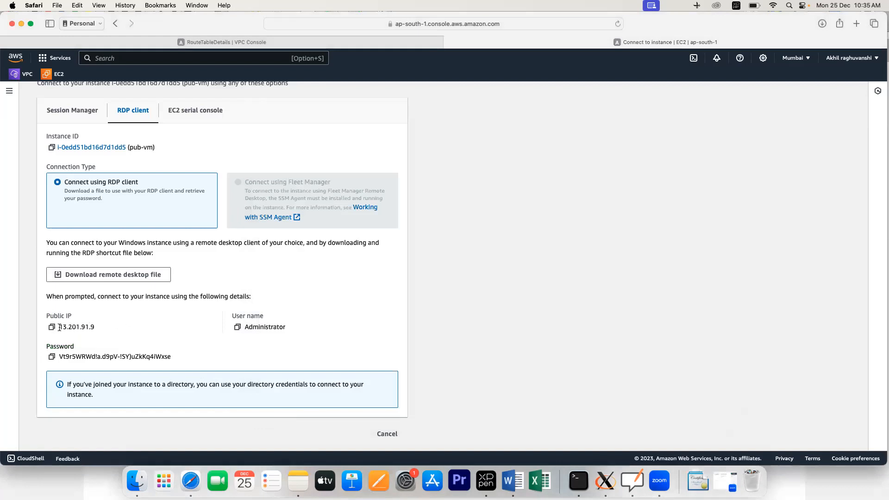
pyautogui.click(55, 329)
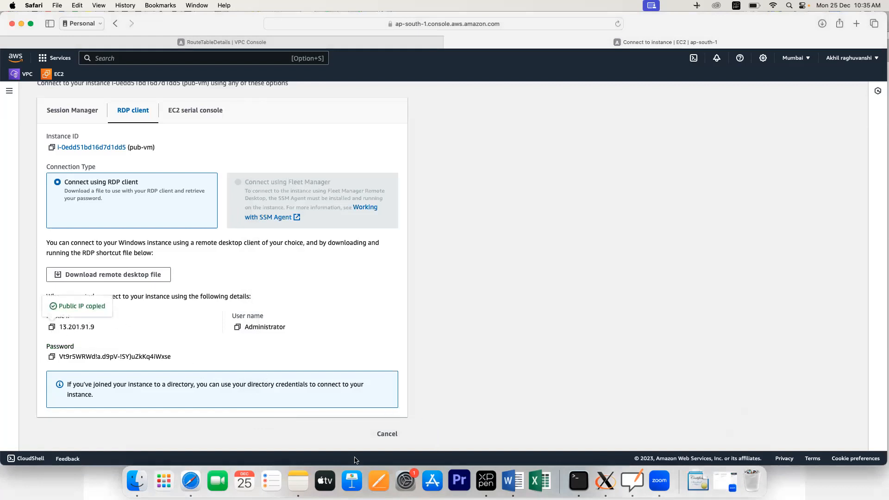
pyautogui.click(294, 480)
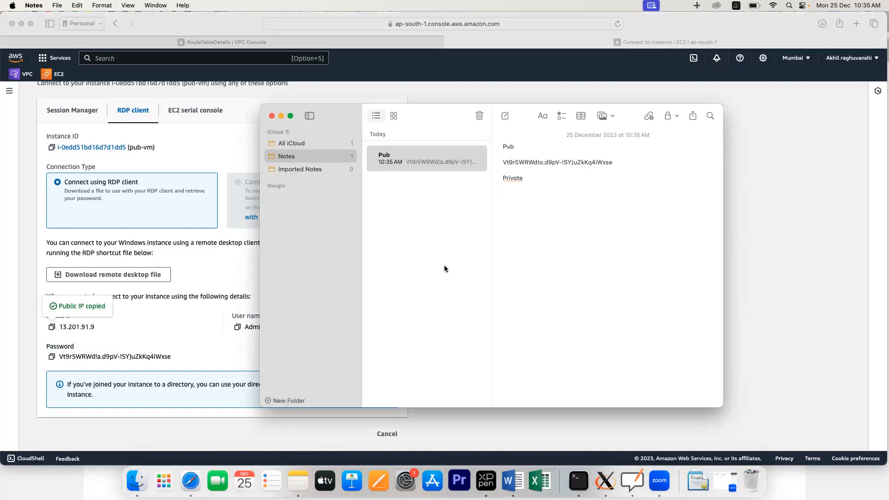
pyautogui.click(528, 153)
pyautogui.press('Return')
pyautogui.press('super+v')
pyautogui.press('Return')
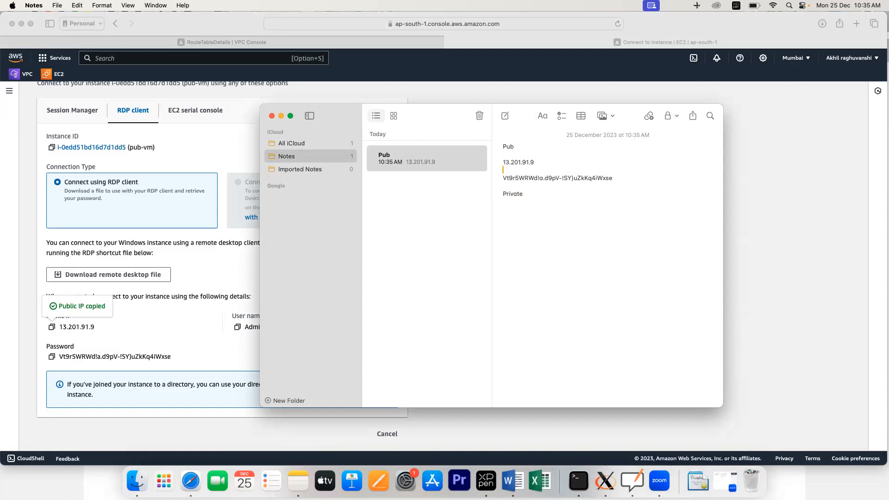
# Step: Find and launch Microsoft Remote Desktop from Launchpad
pyautogui.click(175, 475)
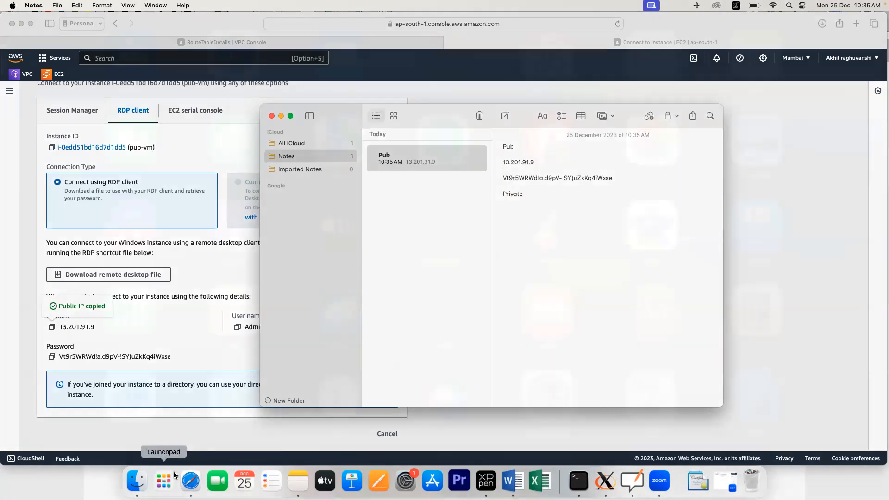
pyautogui.write('rp')
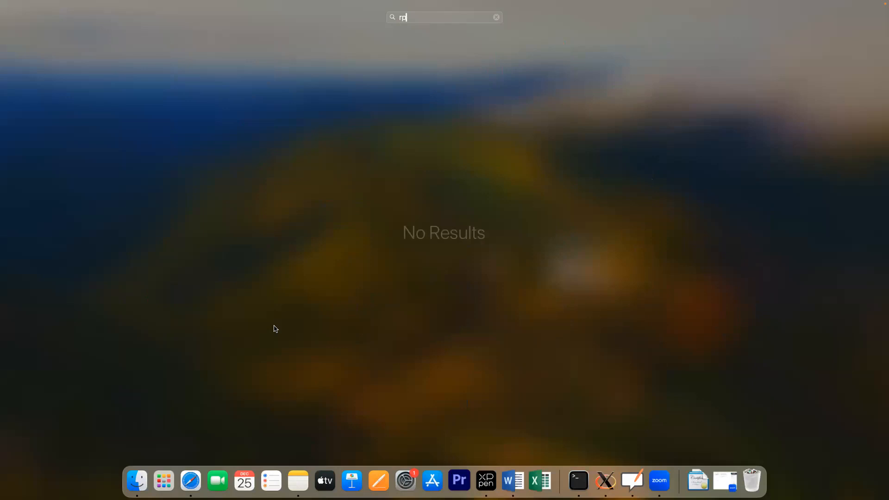
pyautogui.press('BackSpace')
pyautogui.write('o')
pyautogui.press('BackSpace')
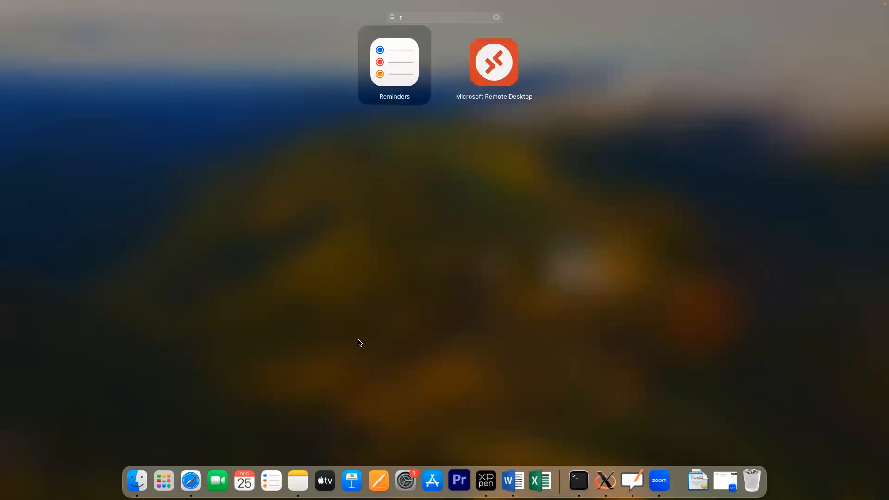
pyautogui.click(493, 51)
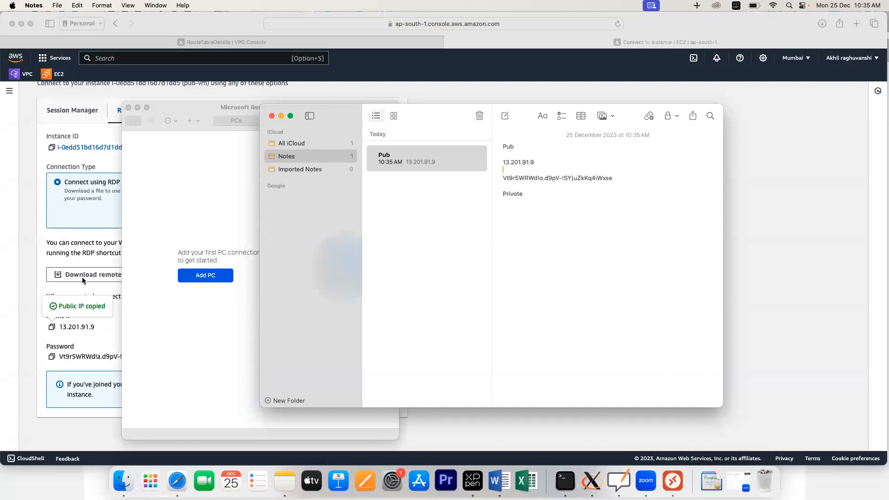
# Step: Minimize Notes, reposition the Remote Desktop window, and begin adding a new PC
pyautogui.click(281, 116)
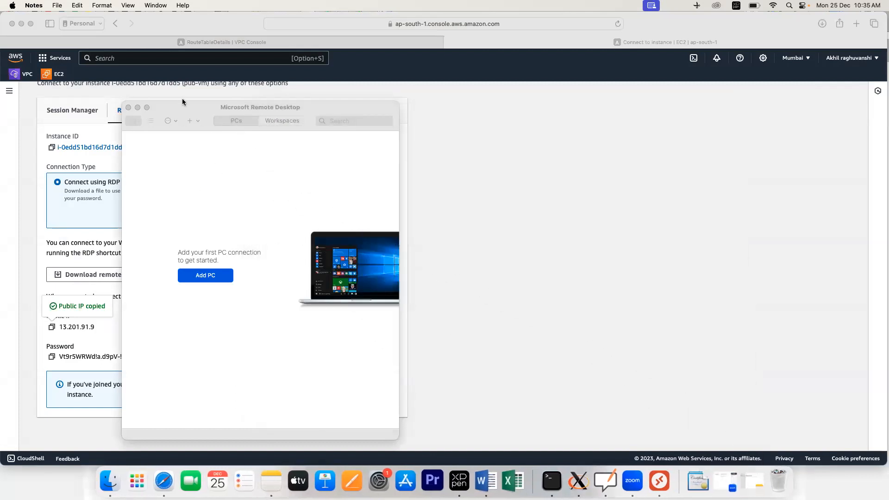
pyautogui.moveTo(182, 102); pyautogui.dragTo(532, 128)
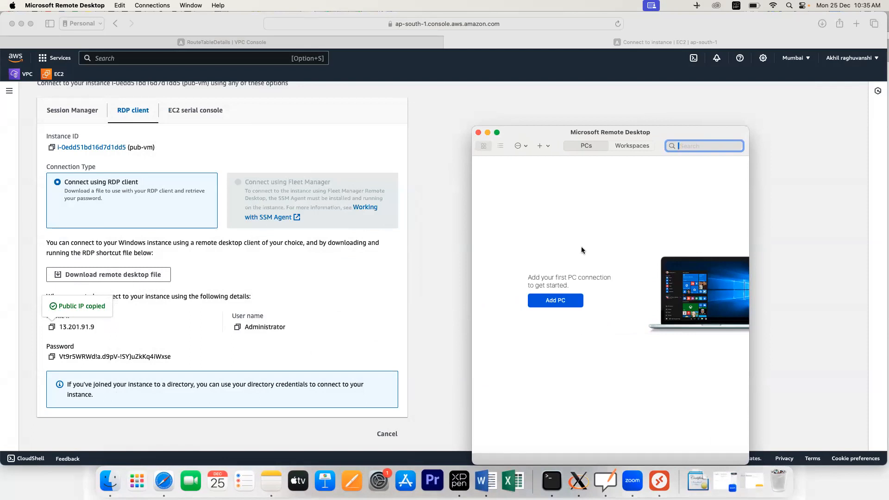
pyautogui.moveTo(553, 134); pyautogui.dragTo(464, 85)
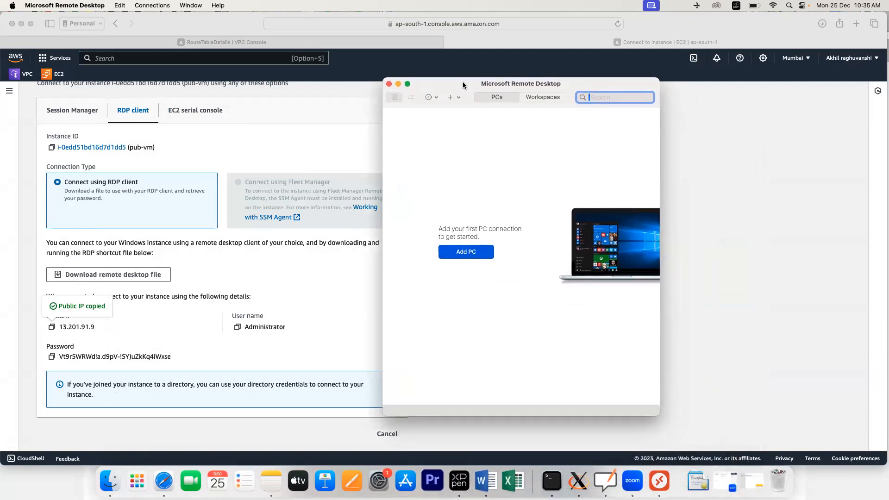
pyautogui.click(462, 255)
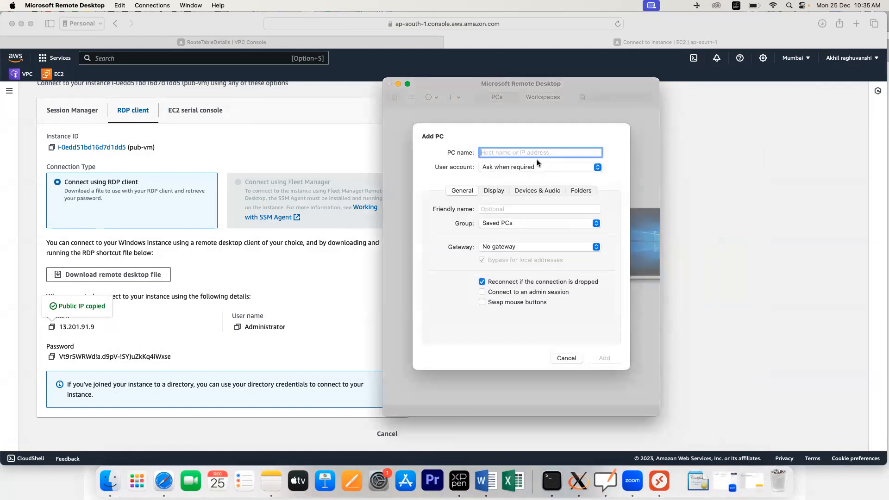
# Step: Add a PC named 13.201.91.9 using the Administrator user account
pyautogui.press('super+v')
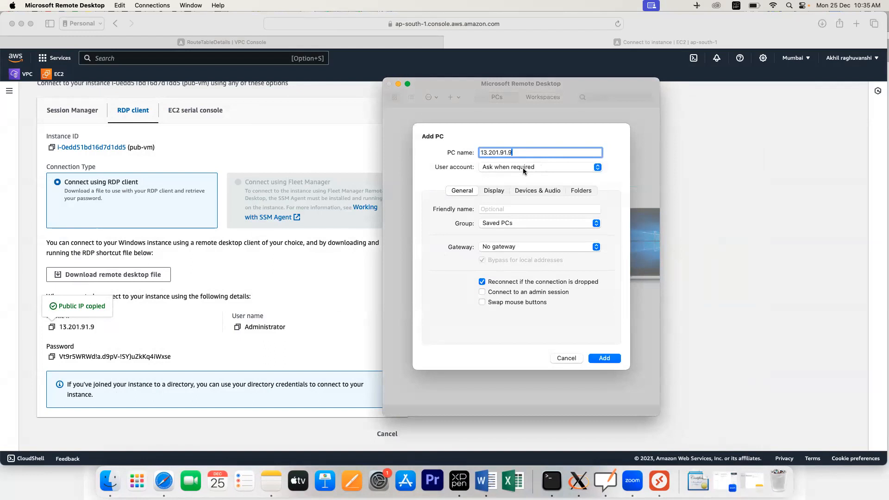
pyautogui.click(523, 167)
pyautogui.click(516, 178)
pyautogui.click(603, 359)
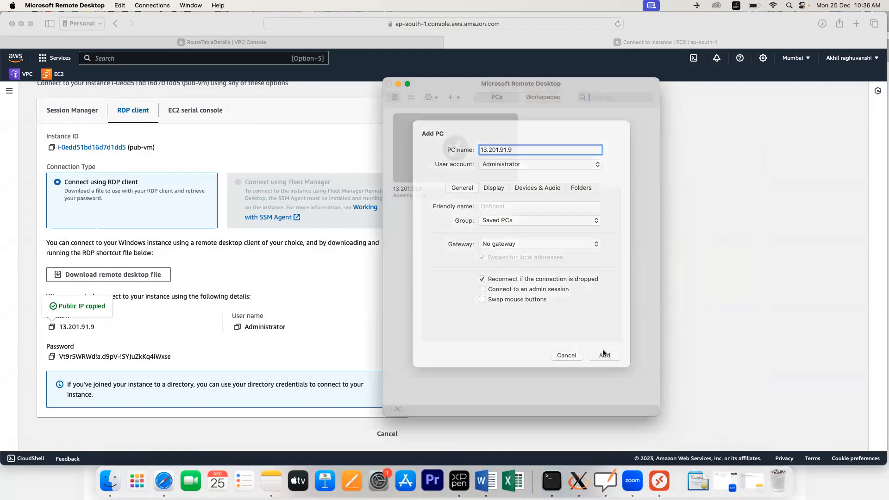
# Step: Connect to 13.201.91.9 with the copied password, then exit full screen to the OpenBoard diagram
pyautogui.doubleClick(417, 166)
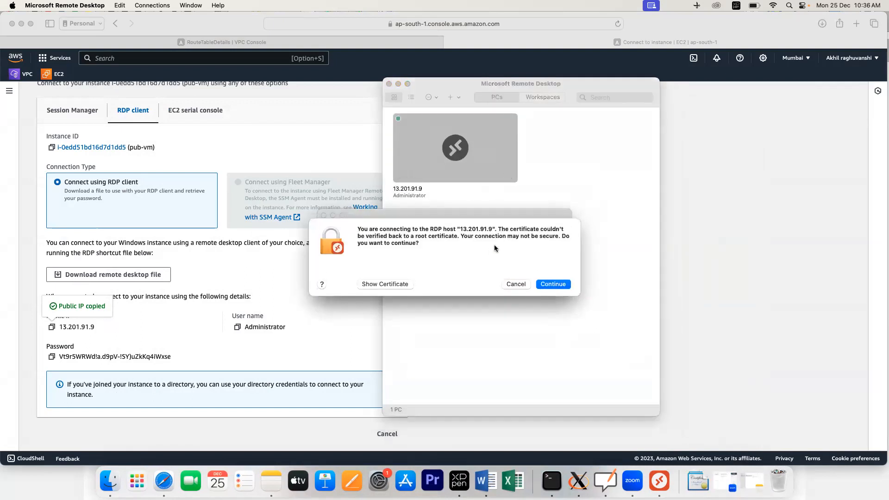
pyautogui.click(553, 288)
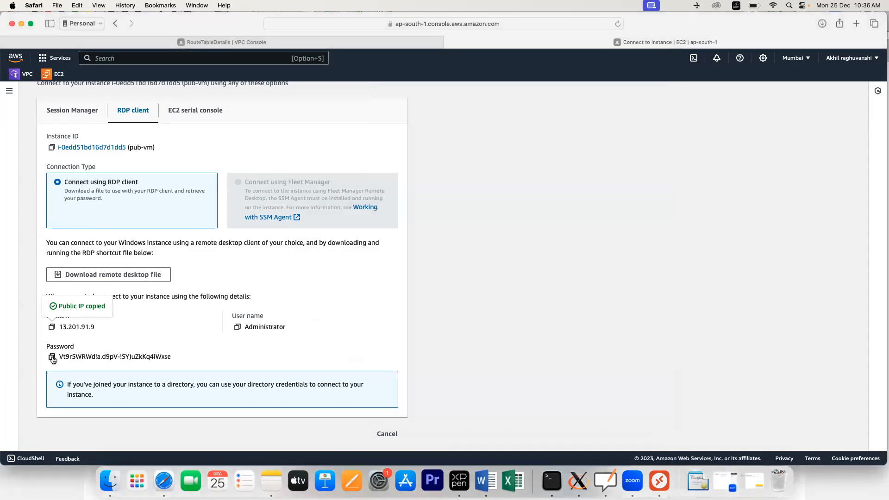
pyautogui.click(52, 357)
pyautogui.click(52, 357)
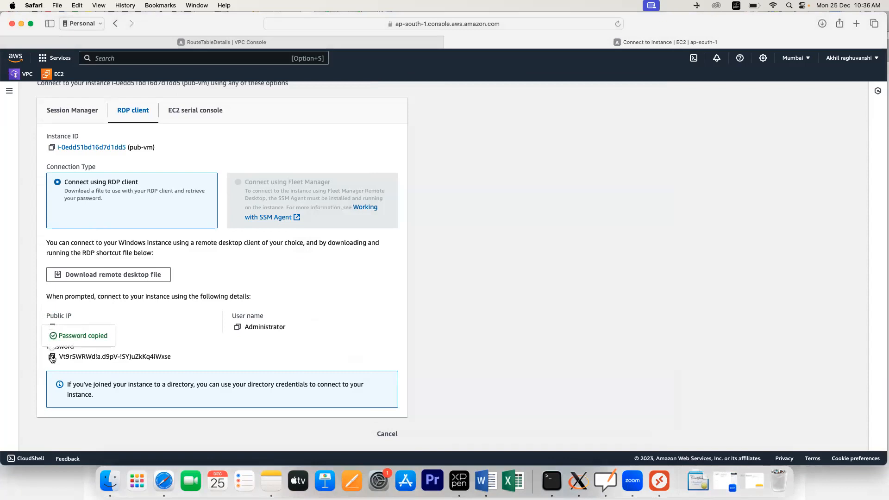
pyautogui.click(656, 484)
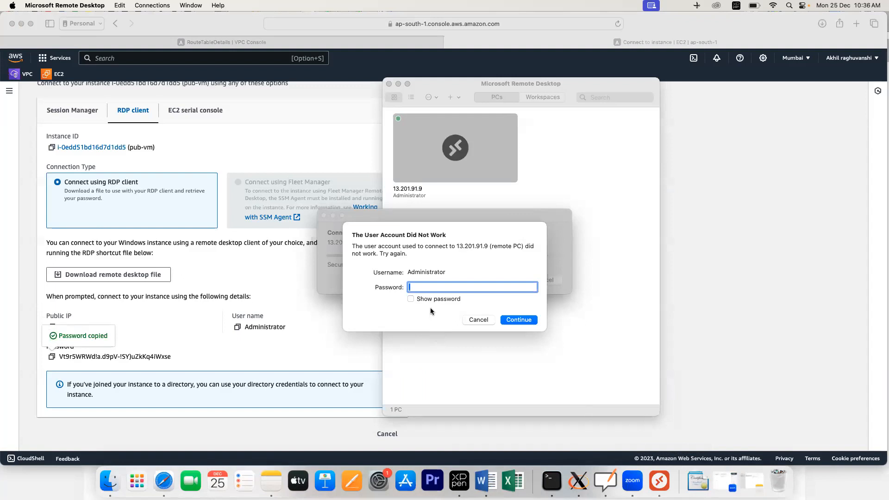
pyautogui.press('super+v')
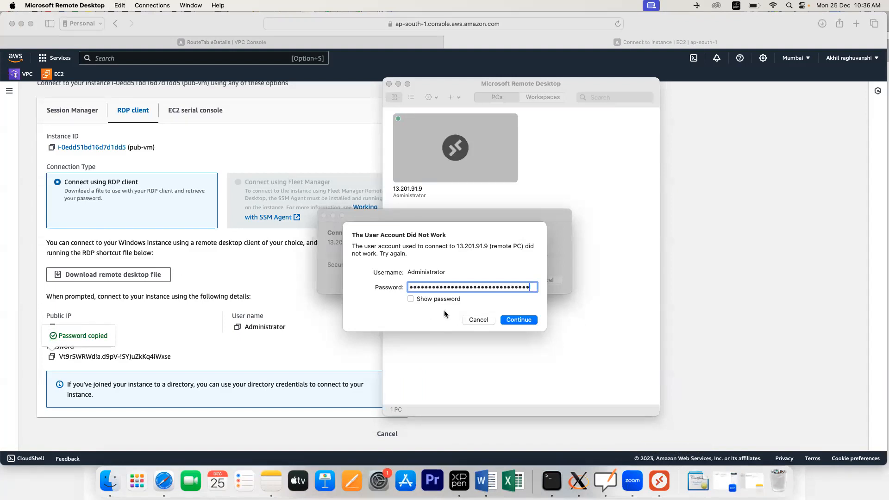
pyautogui.click(509, 319)
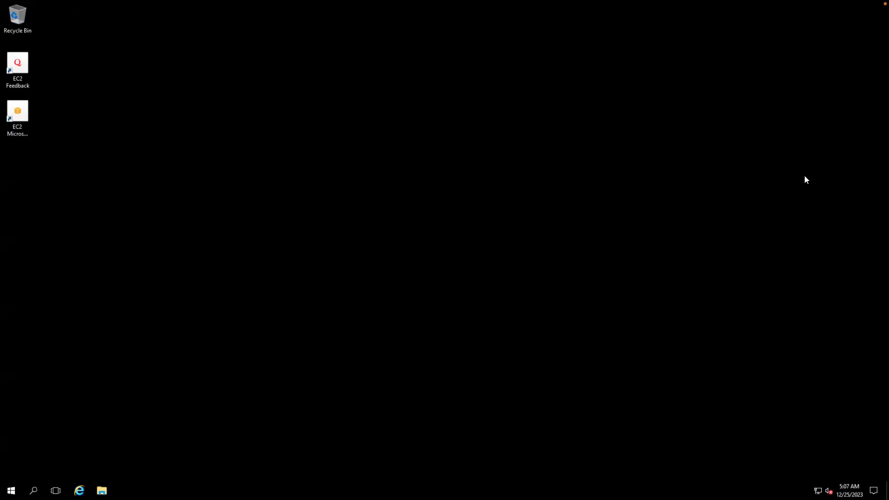
pyautogui.hotkey('ctrl', 'Left')
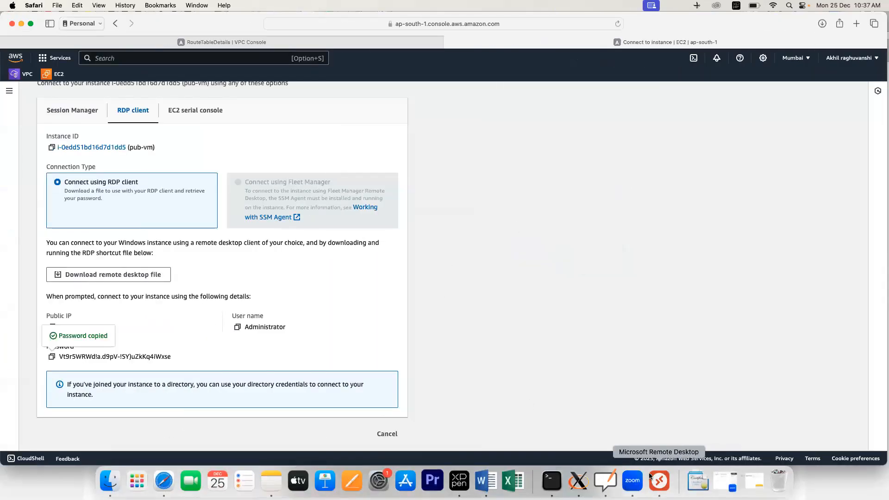
pyautogui.click(605, 480)
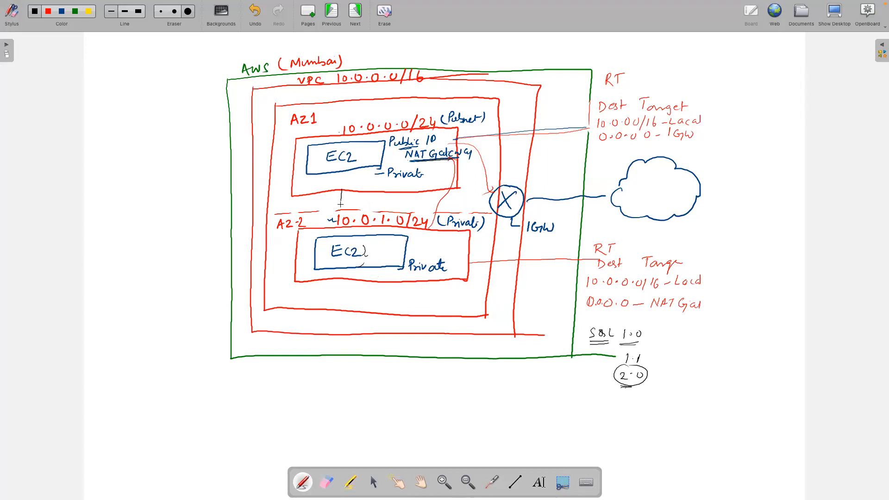
# Step: Draw a short pen stroke on the VPC diagram, then return to the browser's RDP page
pyautogui.moveTo(341, 214); pyautogui.dragTo(340, 226)
pyautogui.press('super+Tab')
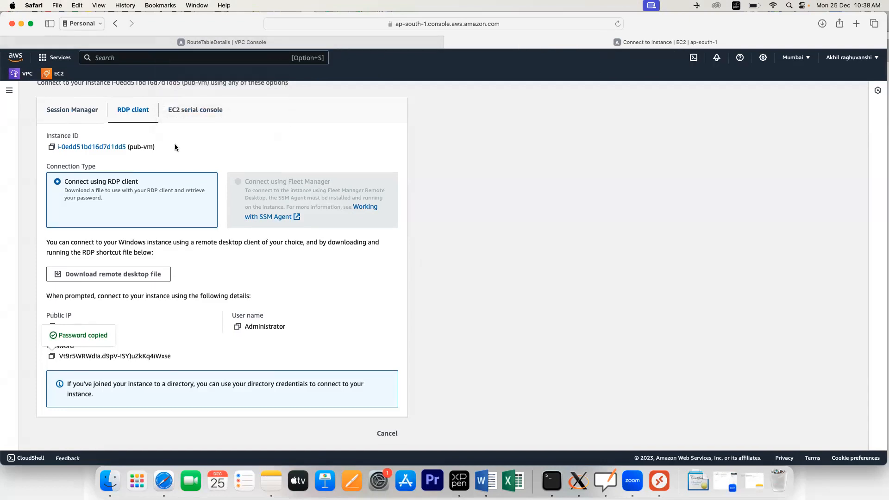
# Step: Open pri-vm's RDP client connection details and request its Windows password
pyautogui.scroll(3, 146, 136)
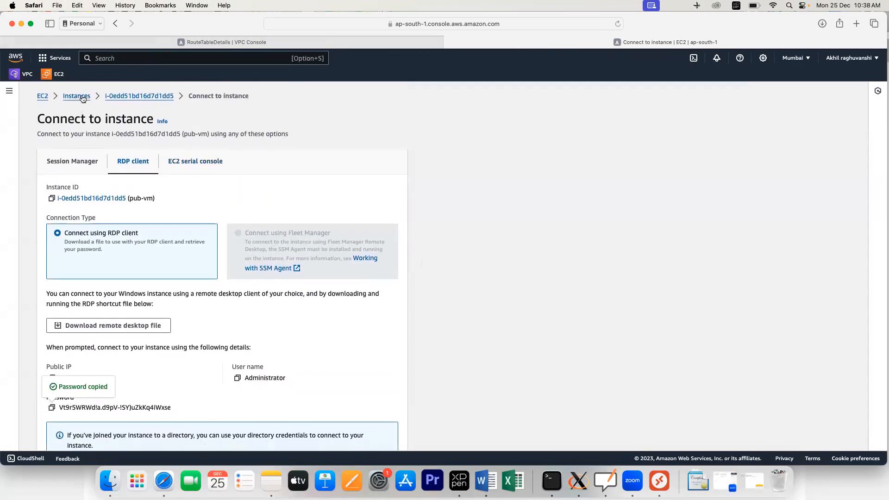
pyautogui.click(76, 96)
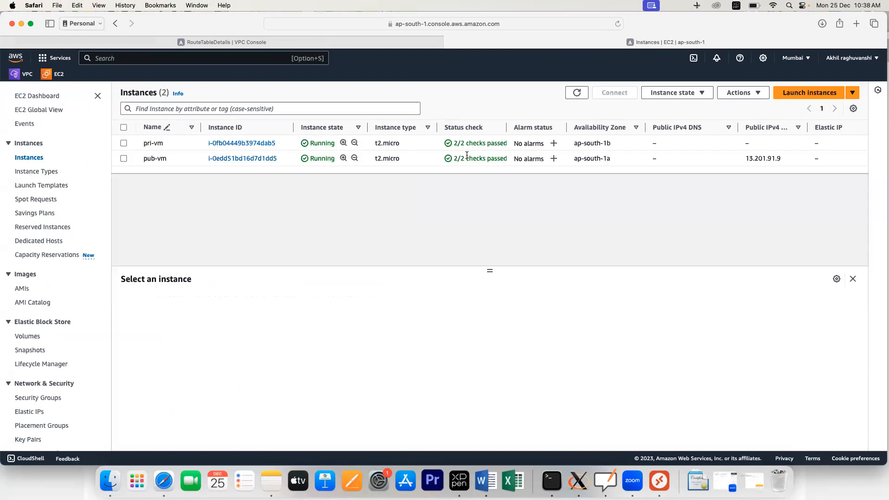
pyautogui.click(231, 145)
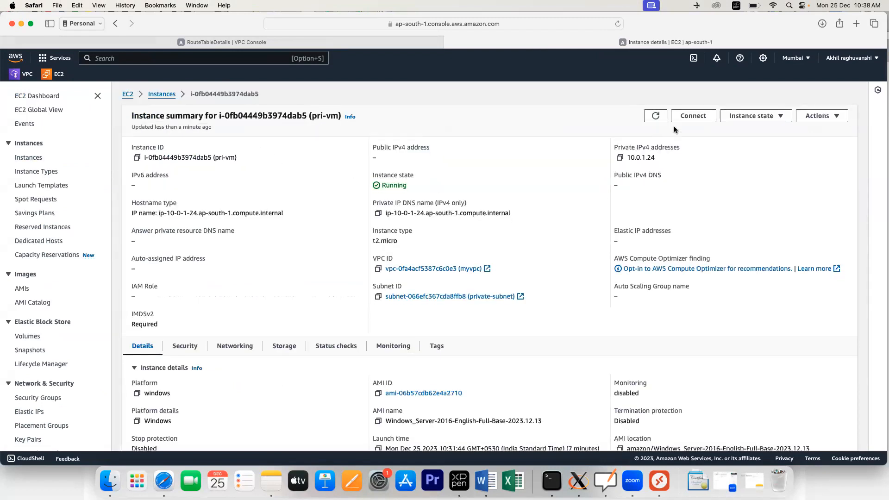
pyautogui.click(687, 118)
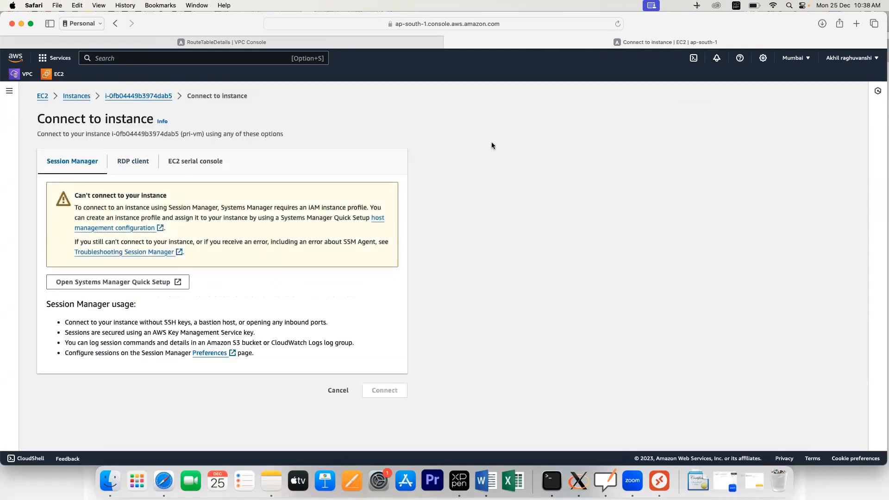
pyautogui.click(134, 166)
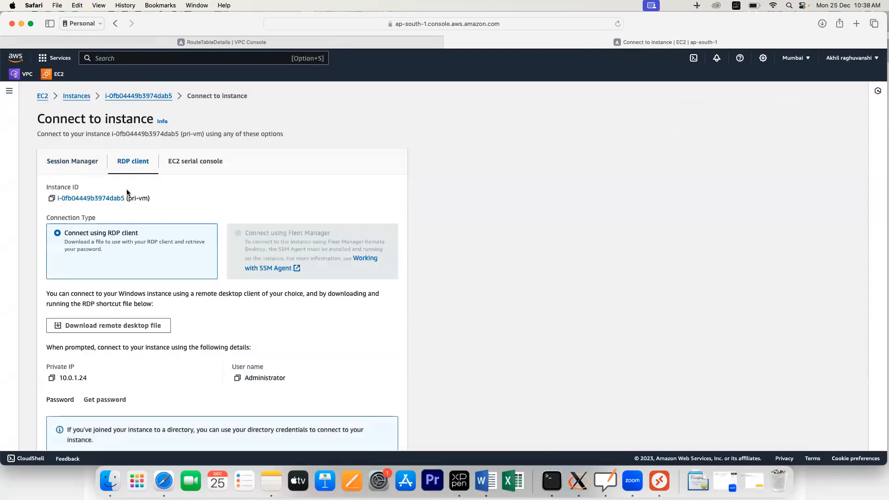
pyautogui.scroll(-2, 142, 290)
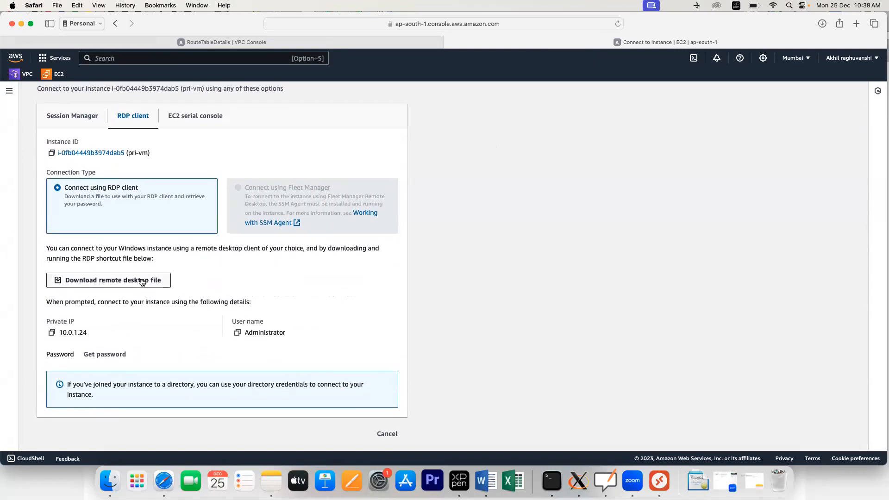
pyautogui.click(99, 353)
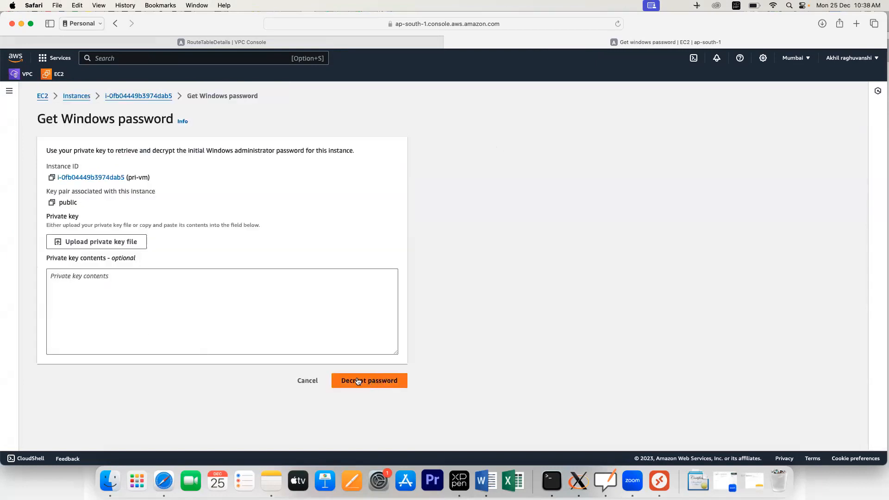
# Step: Upload public.pem, decrypt pri-vm's Administrator password and copy it
pyautogui.click(124, 244)
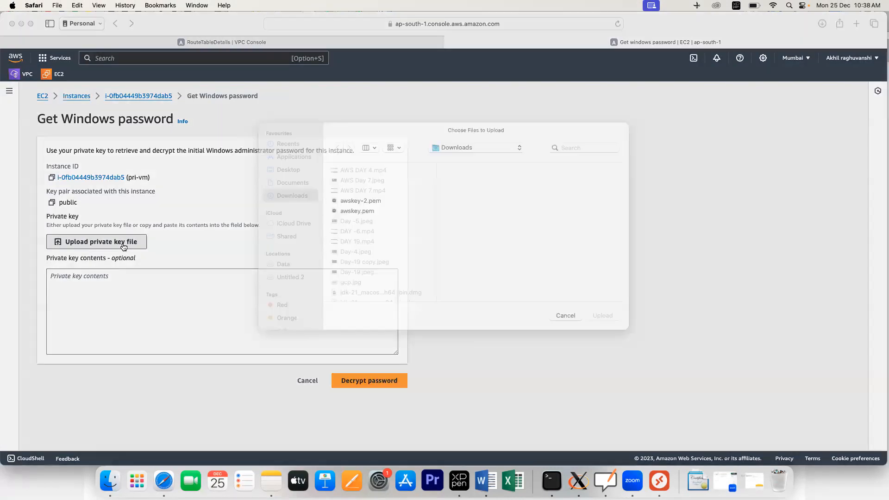
pyautogui.scroll(-3, 348, 275)
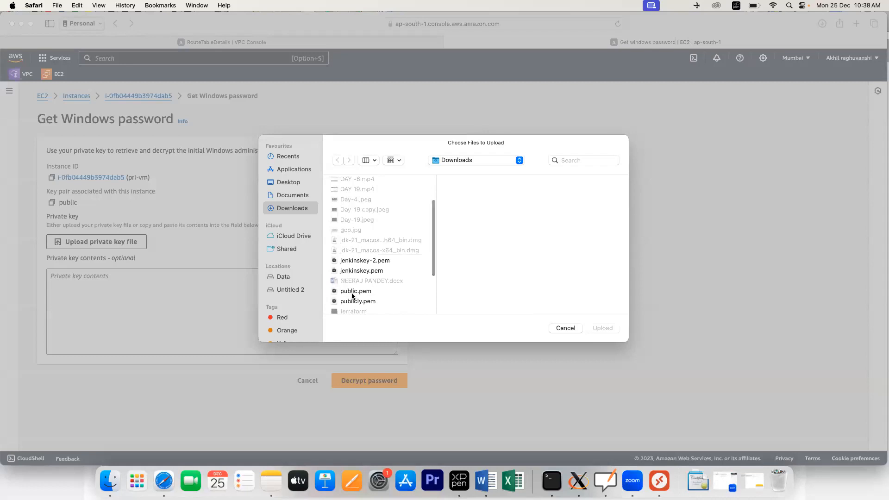
pyautogui.doubleClick(352, 292)
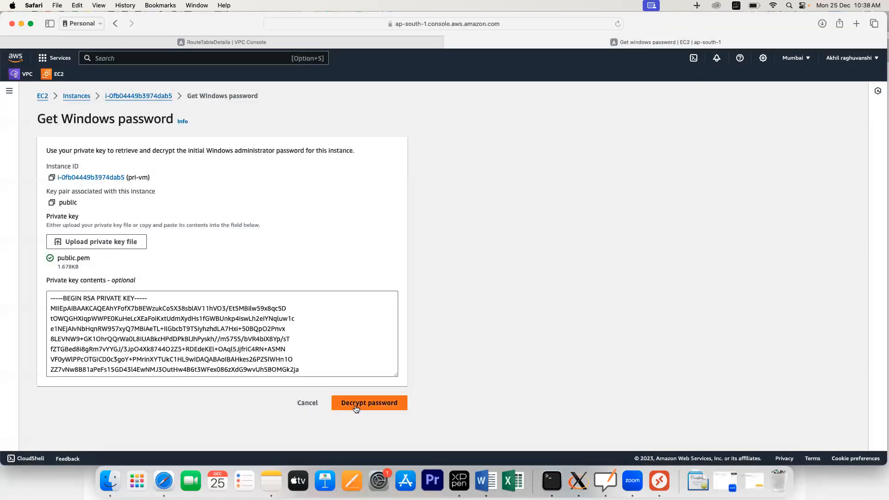
pyautogui.click(351, 404)
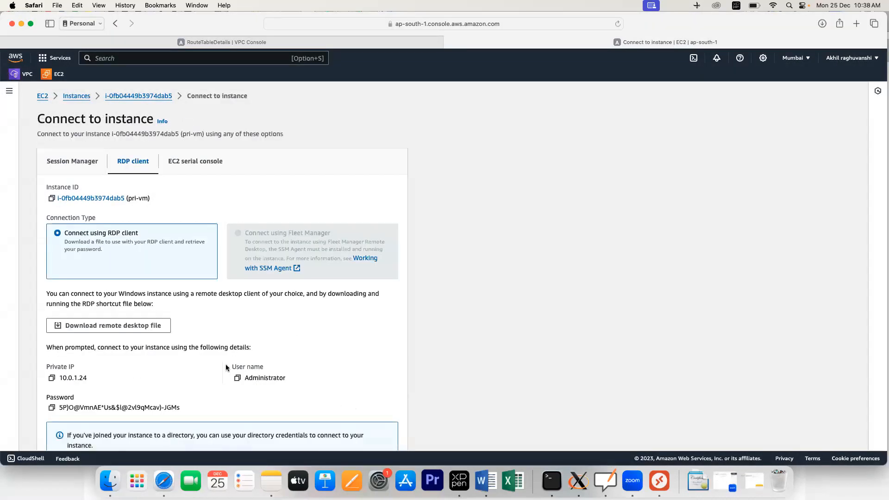
pyautogui.scroll(-2, 226, 364)
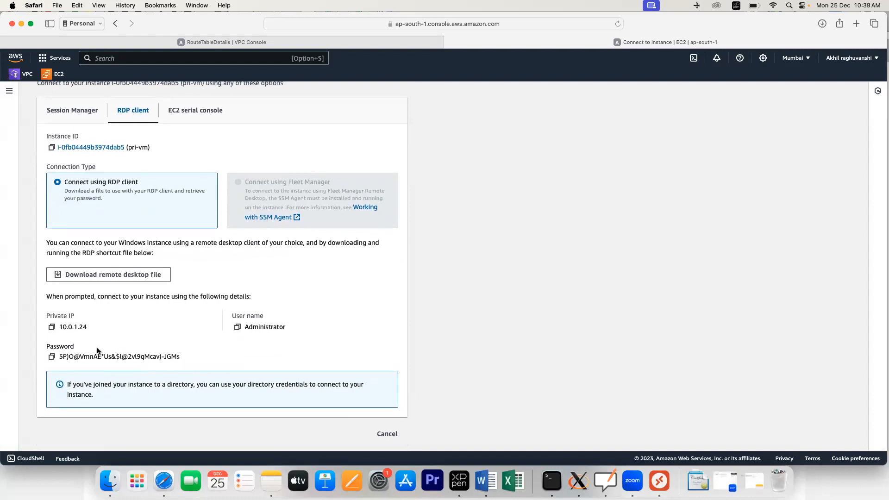
pyautogui.click(52, 357)
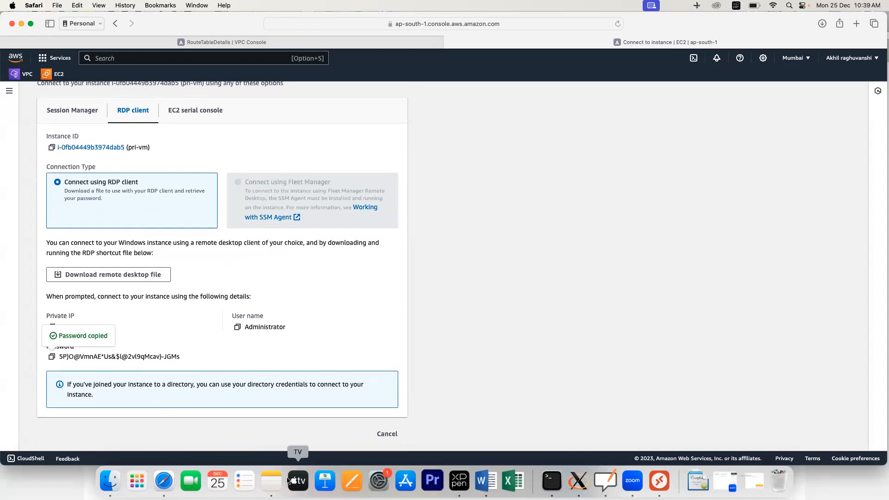
# Step: Paste pri-vm's password on a new line under Private in Notes
pyautogui.click(272, 479)
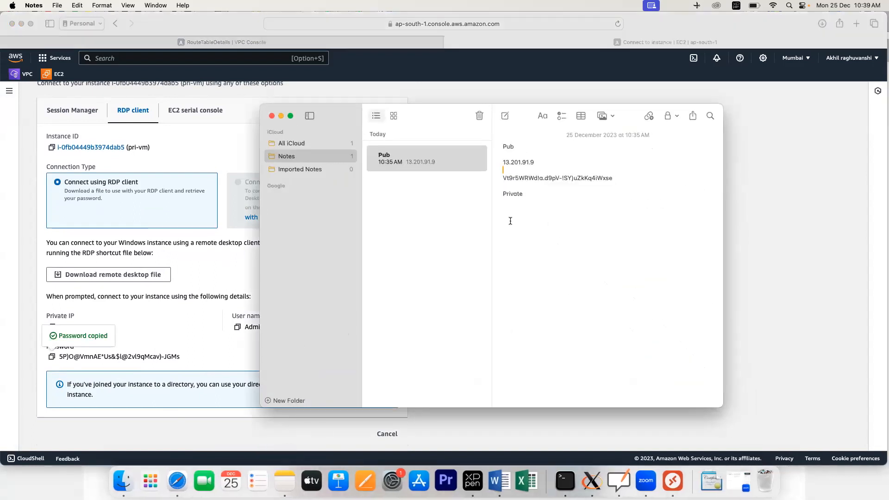
pyautogui.click(530, 197)
pyautogui.press('Return')
pyautogui.press('super+v')
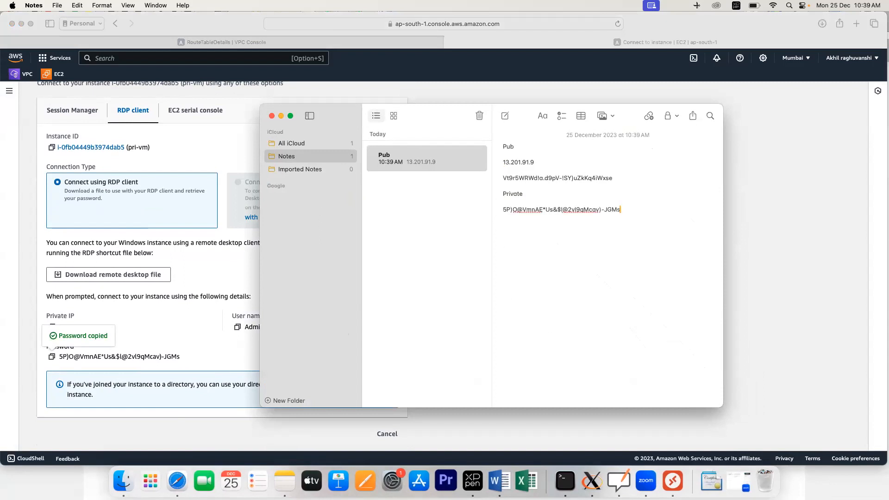
# Step: Copy pri-vm's private IP 10.0.1.24 from the connect page and switch to Microsoft Remote Desktop
pyautogui.click(171, 326)
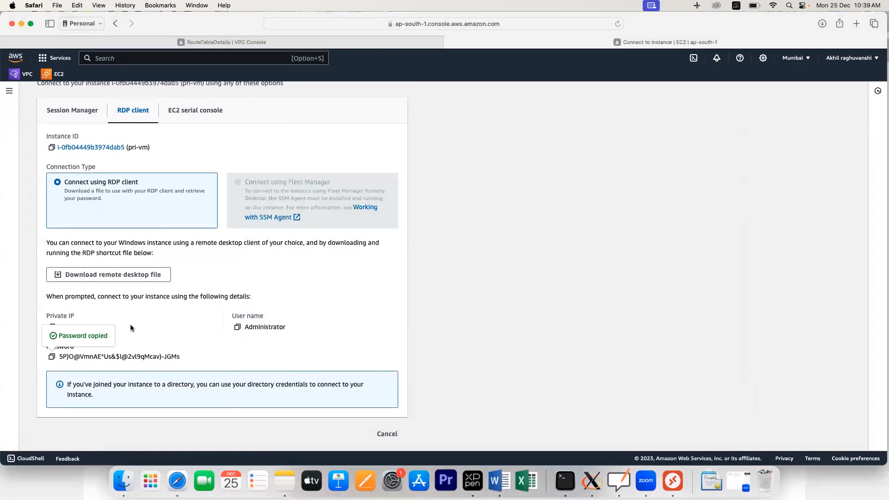
pyautogui.click(143, 325)
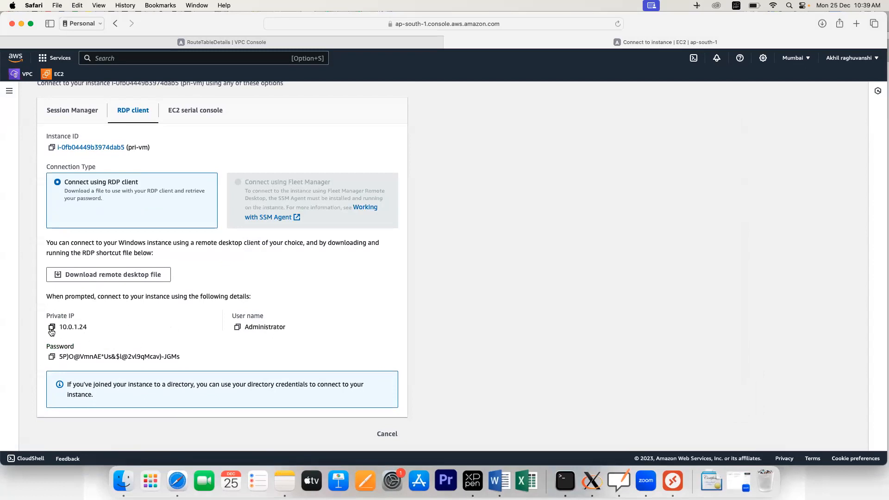
pyautogui.click(51, 328)
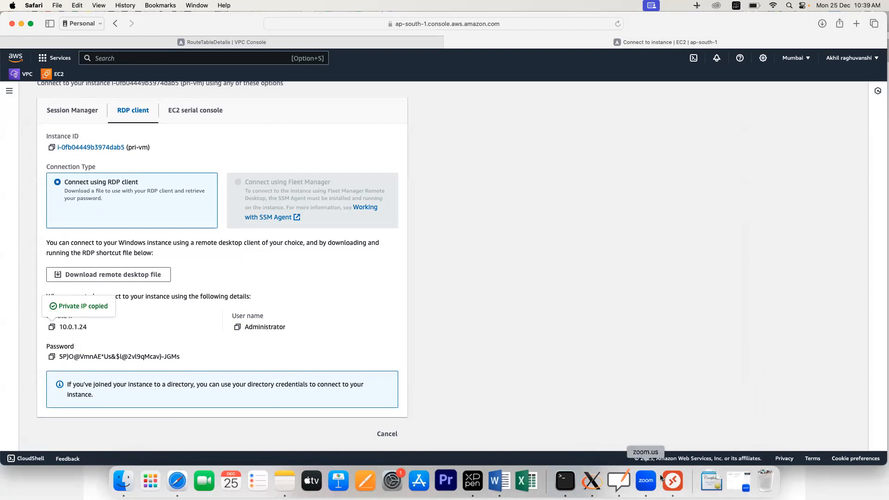
pyautogui.click(625, 481)
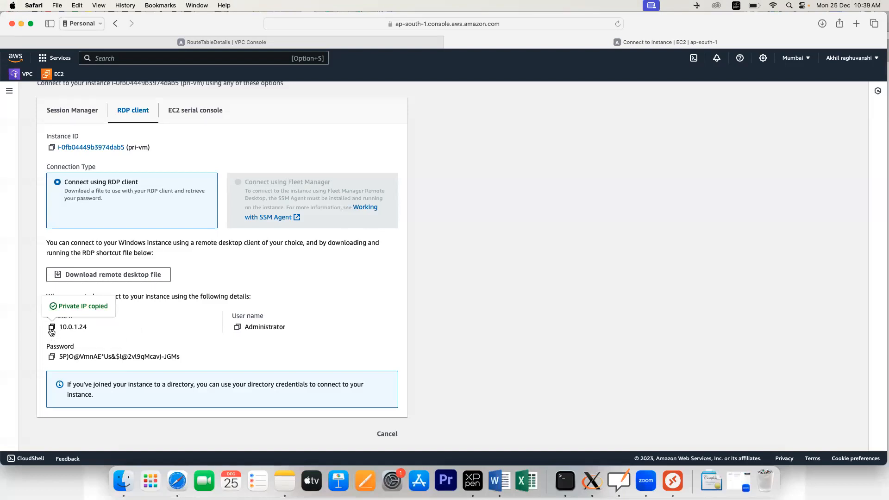
pyautogui.click(672, 480)
# Step: In pub-vm's 13.201.91.9 session, start a Remote Desktop Connection to the pasted address 10.0.1.24
pyautogui.doubleClick(479, 160)
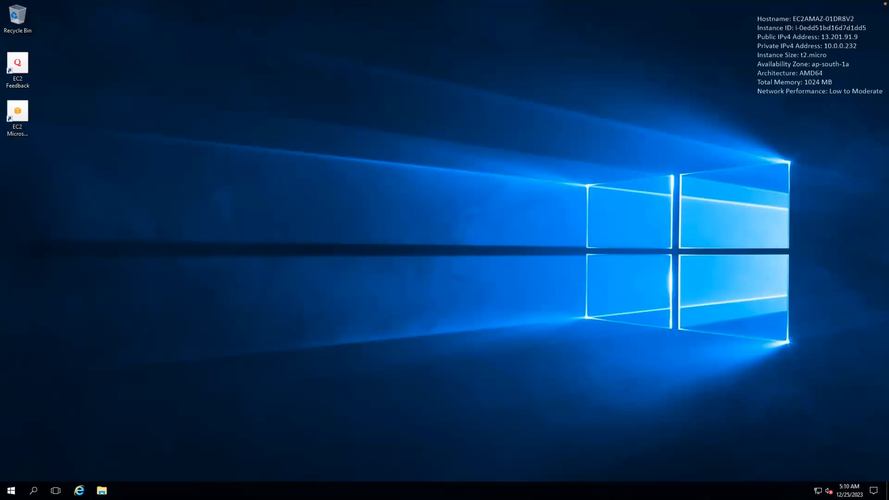
pyautogui.click(11, 490)
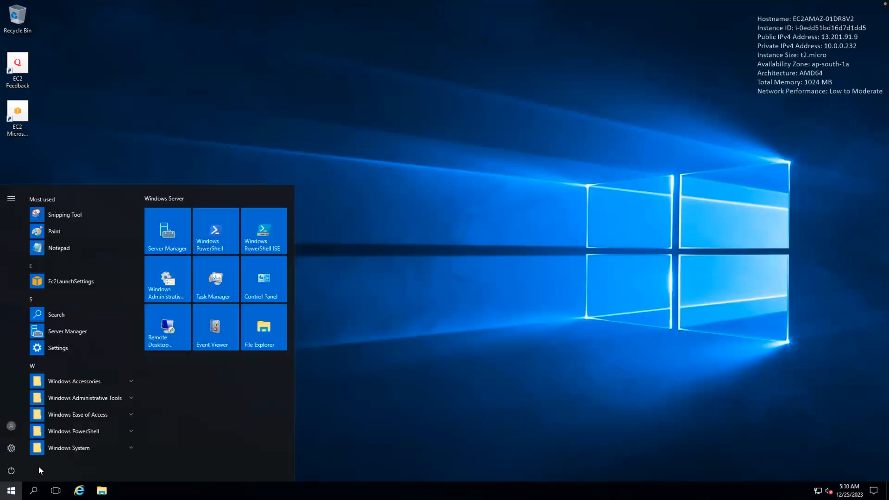
pyautogui.click(157, 329)
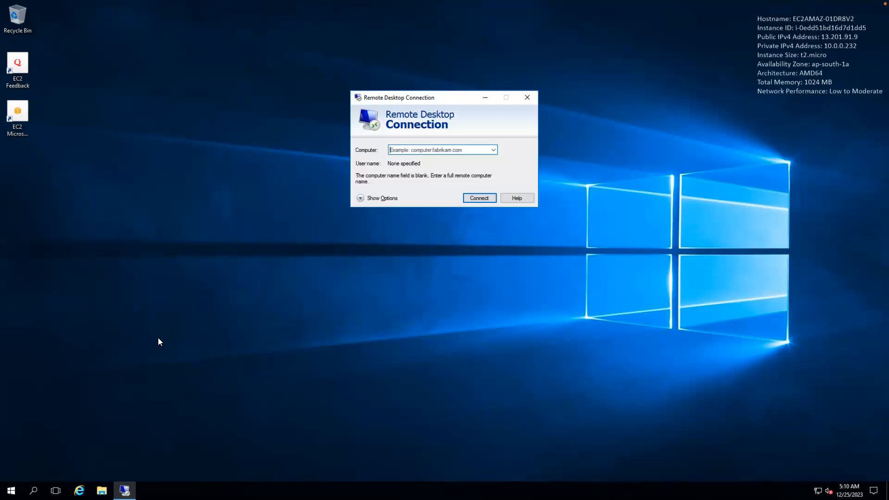
pyautogui.click(410, 152)
pyautogui.hotkey('ctrl', 'v')
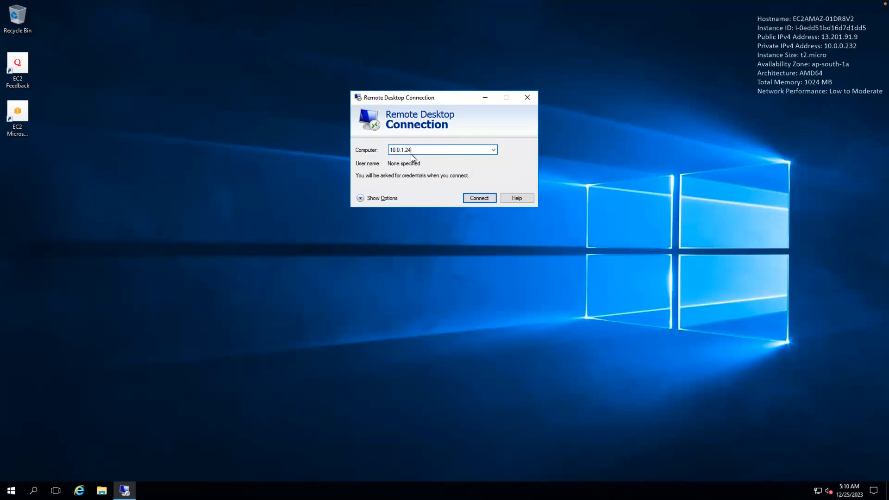
pyautogui.click(472, 199)
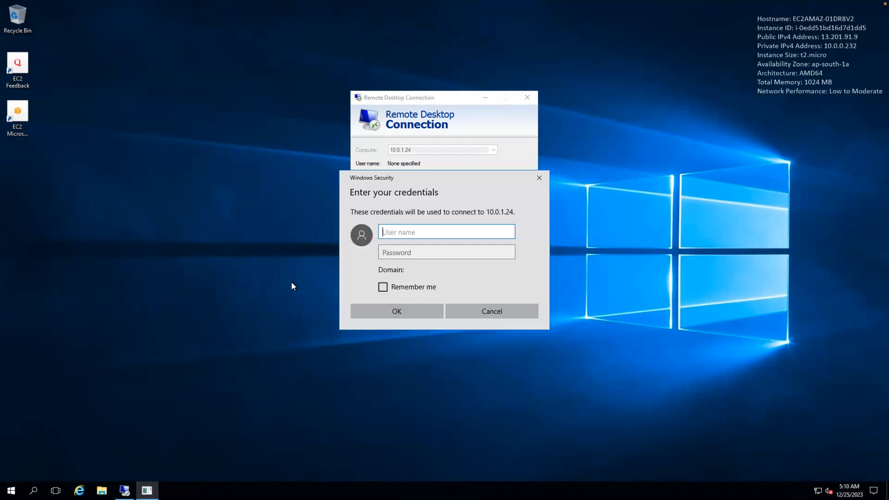
# Step: Copy the administrator password from AWS and sign in to 10.0.1.24 as Administrator
pyautogui.hotkey('ctrl', 'Left')
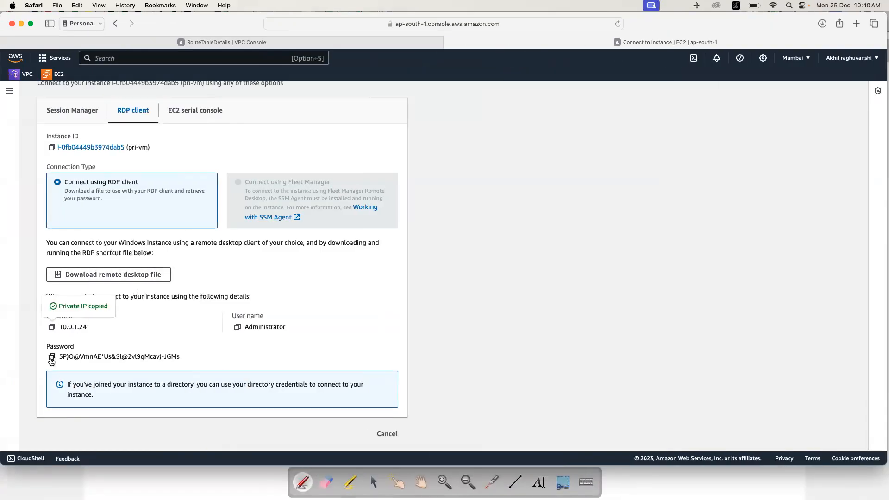
pyautogui.click(52, 356)
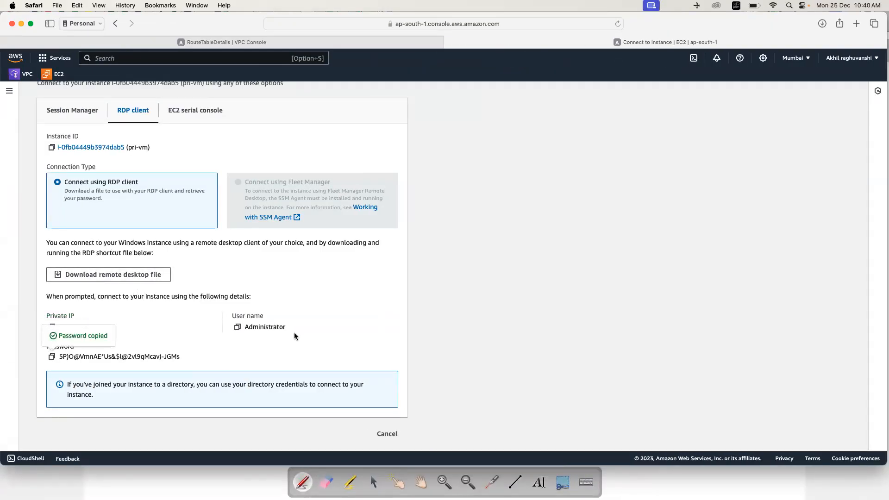
pyautogui.press('super+Tab')
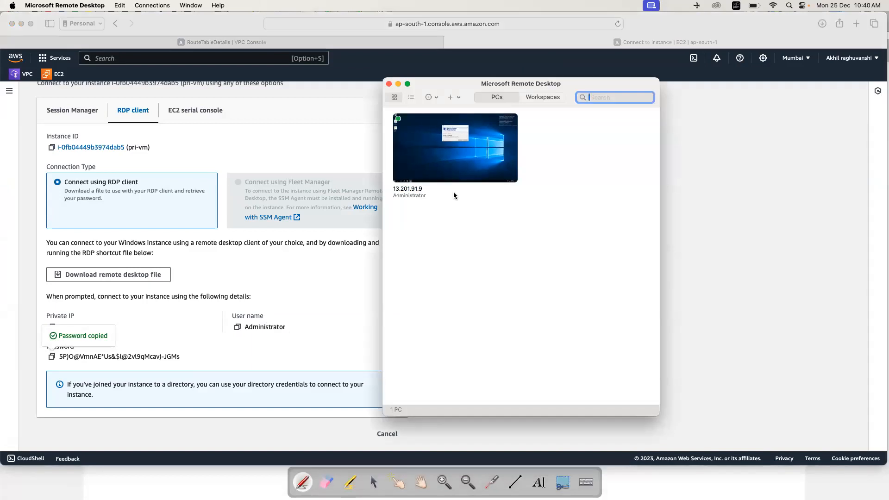
pyautogui.press('super+Tab')
pyautogui.press('super+Tab')
pyautogui.doubleClick(436, 173)
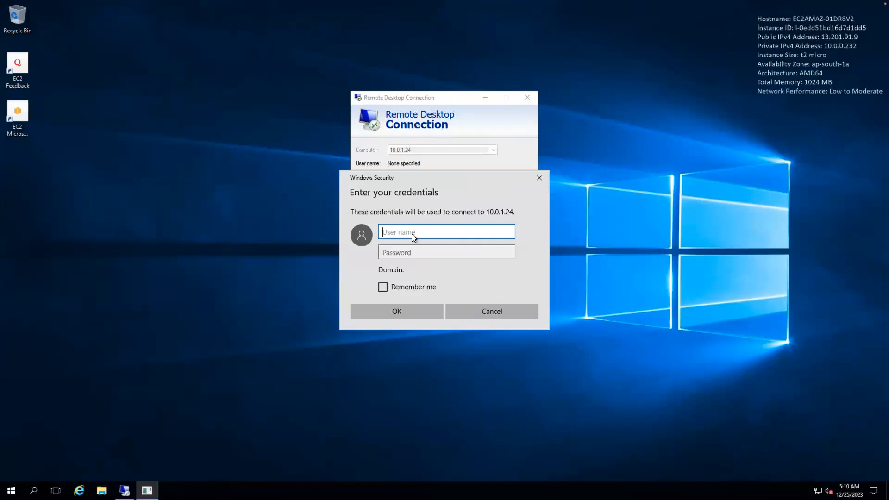
pyautogui.write('Administrator')
pyautogui.press('Tab')
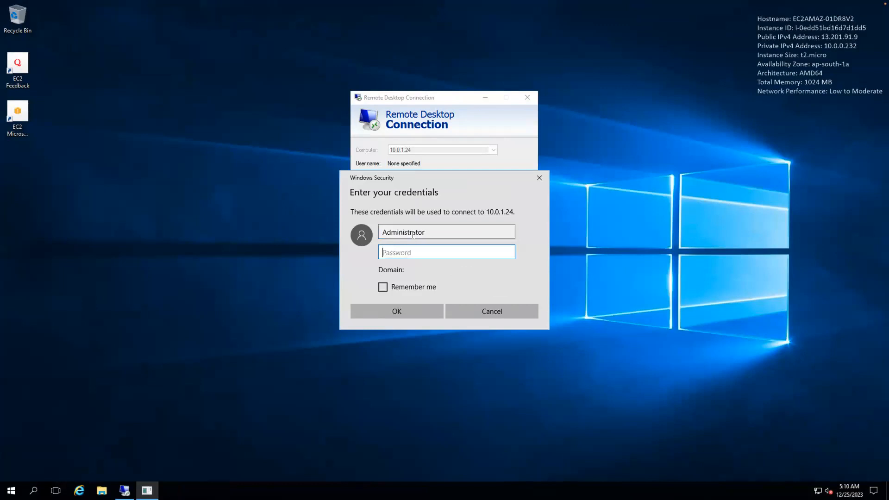
pyautogui.hotkey('ctrl', 'v')
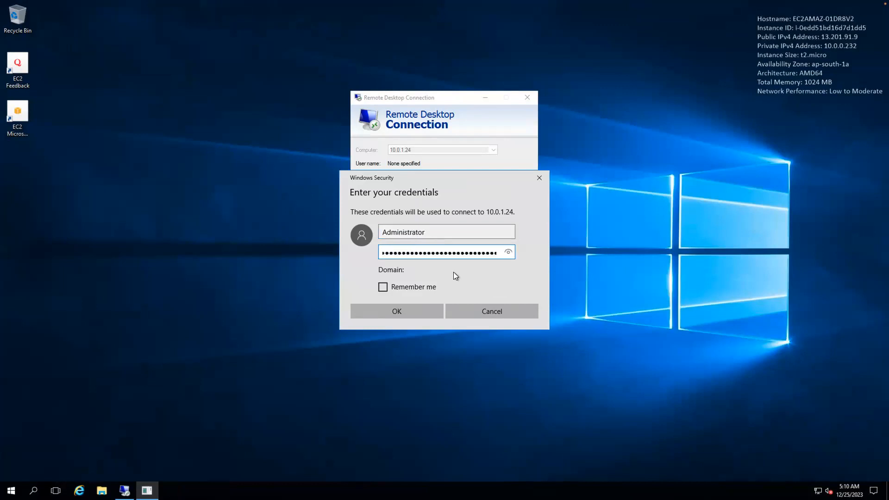
pyautogui.click(412, 312)
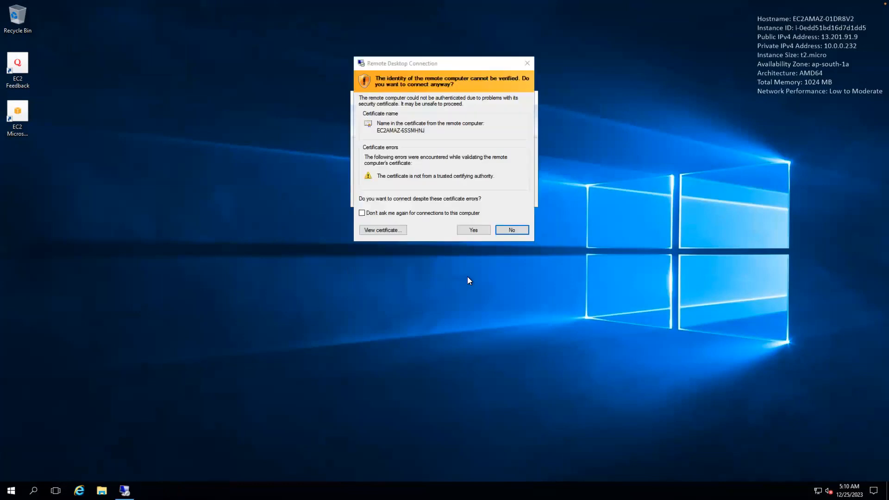
# Step: Accept the untrusted certificate for 10.0.1.24, then return to the AWS connect page
pyautogui.click(474, 232)
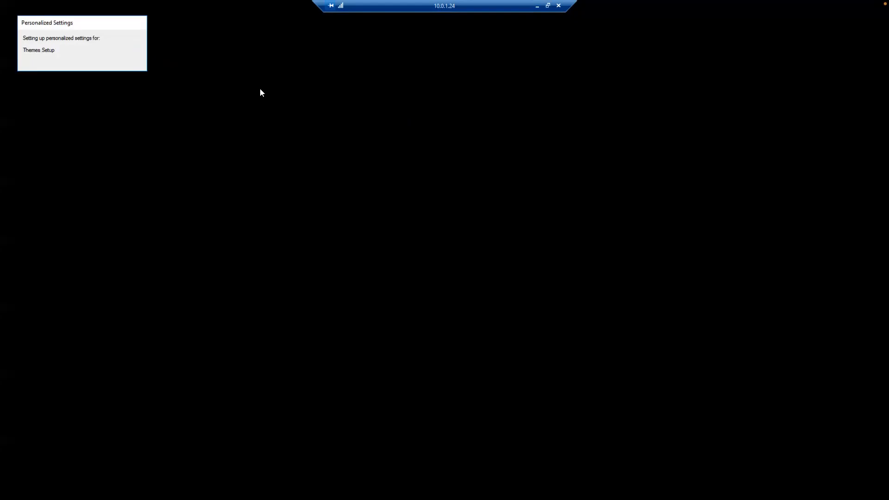
pyautogui.hotkey('ctrl', 'Left')
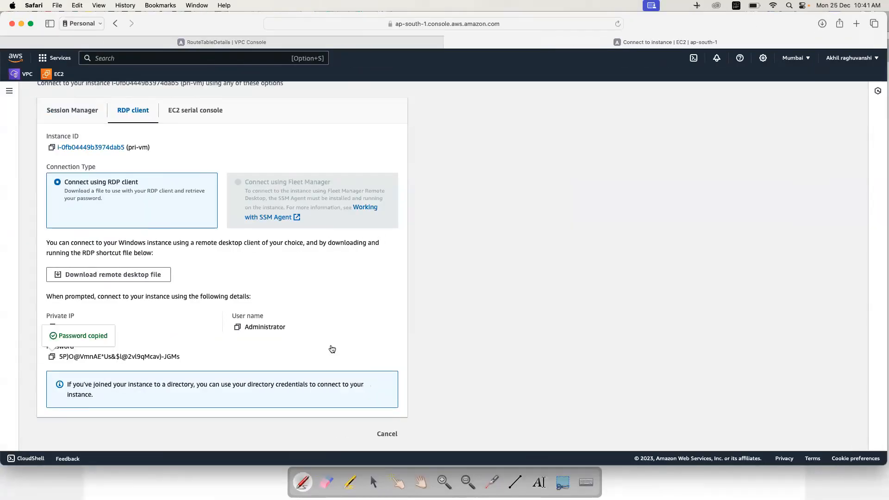
# Step: Check the Mumbai VPC diagram in OpenBoard, then bring Remote Desktop's saved PC list forward
pyautogui.press('super+Tab')
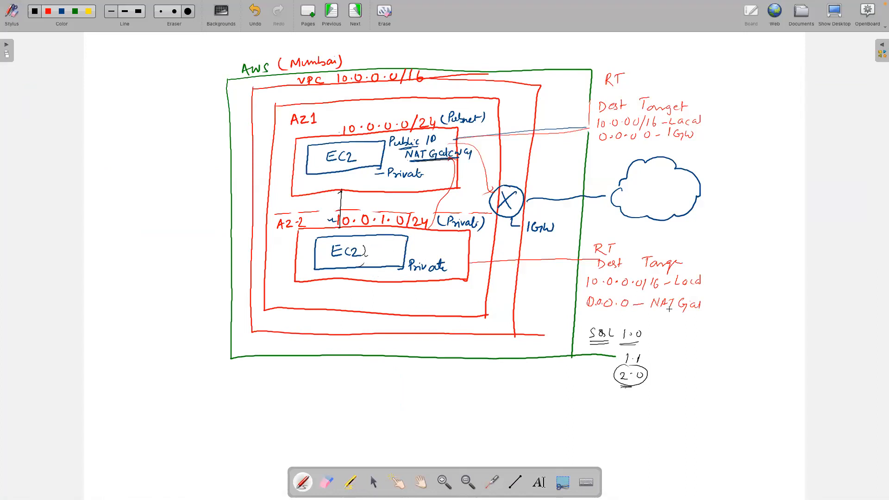
pyautogui.press('super+Tab')
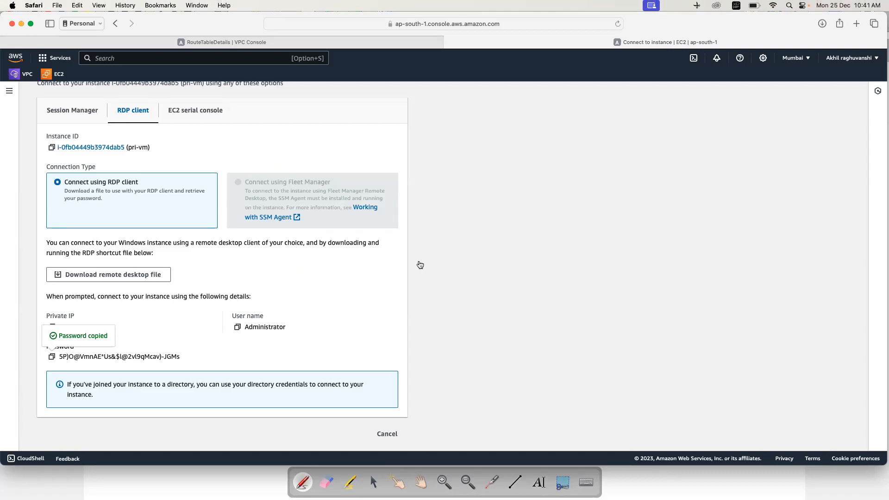
pyautogui.press('super+Tab')
# Step: Allow network discovery on the private instance and run ping 8.8.8.8 from Command Prompt
pyautogui.click(448, 163)
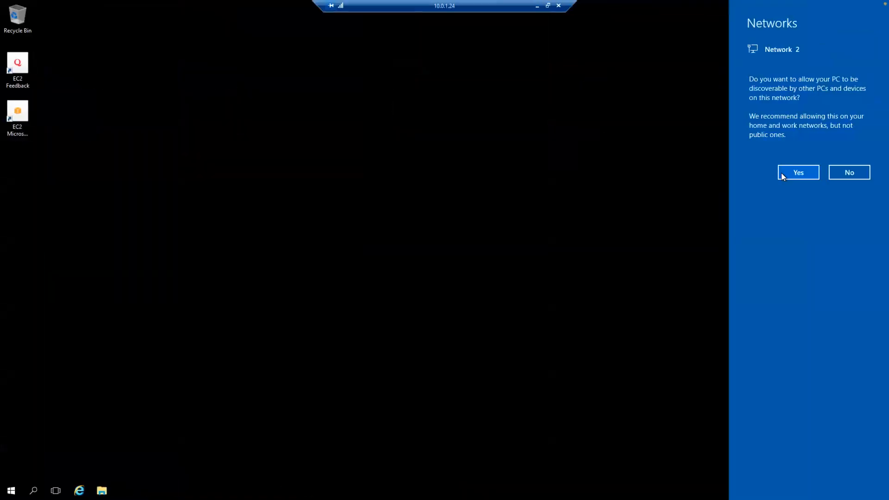
pyautogui.click(798, 172)
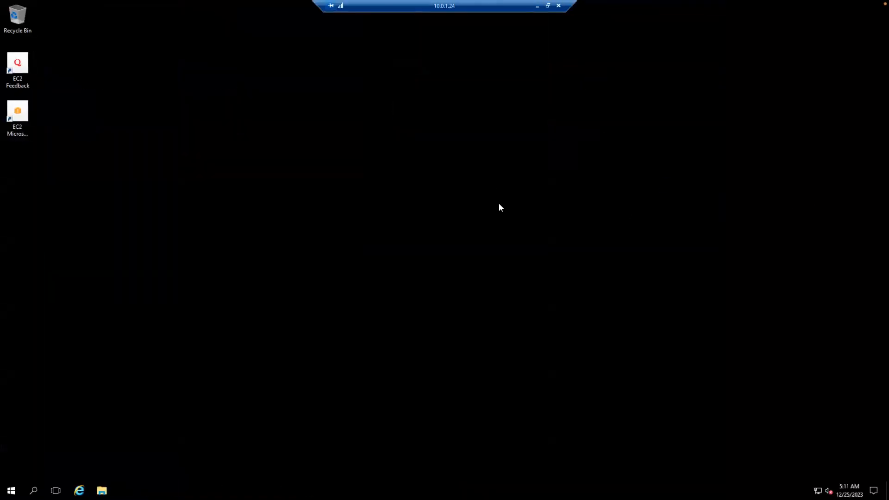
pyautogui.press('super')
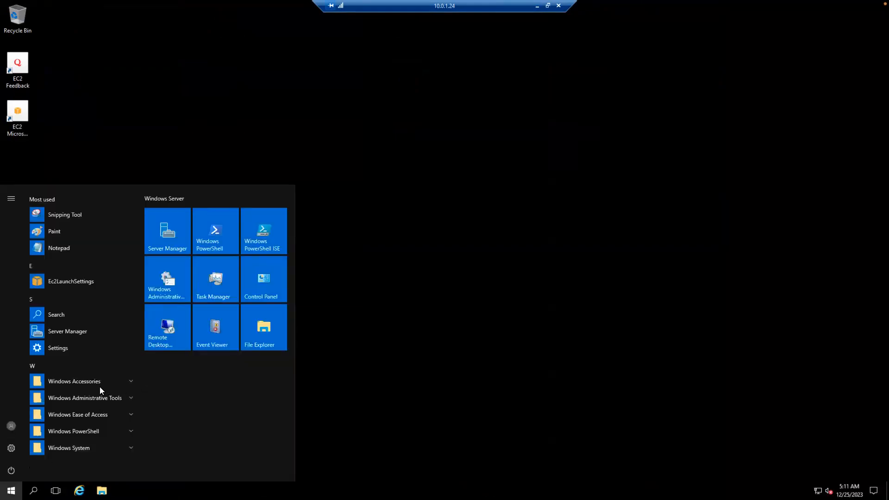
pyautogui.write('c')
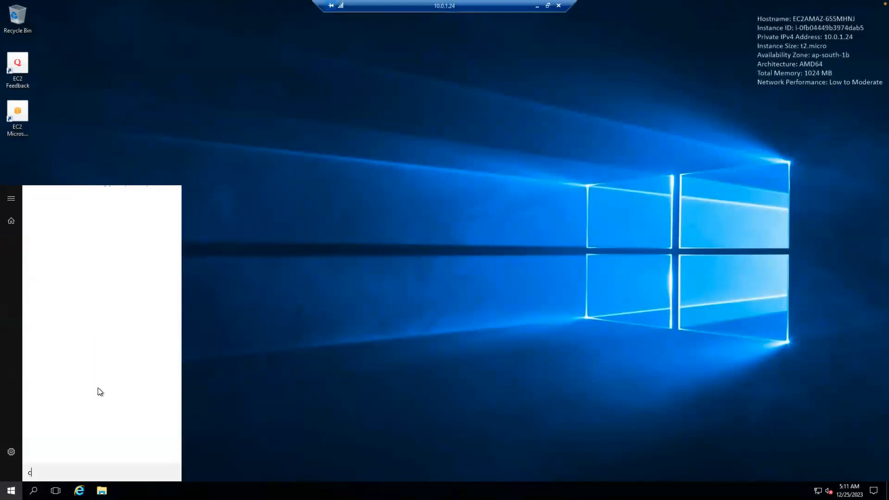
pyautogui.write('mmd')
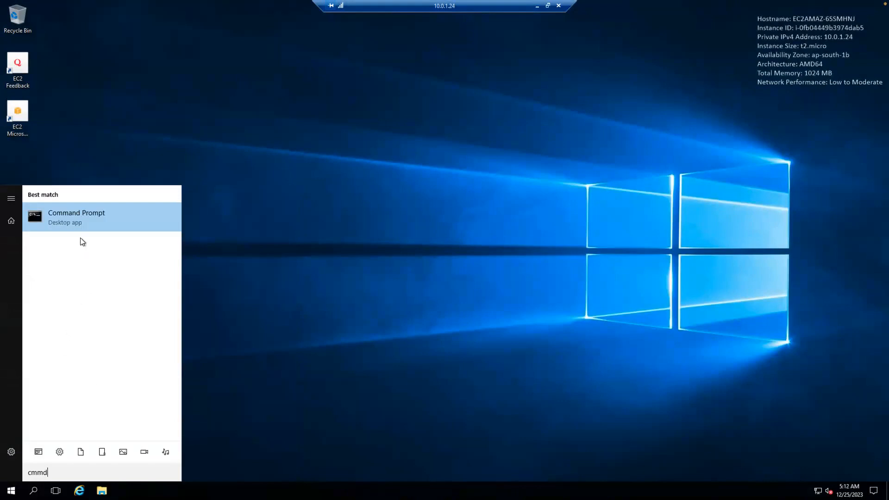
pyautogui.click(72, 218)
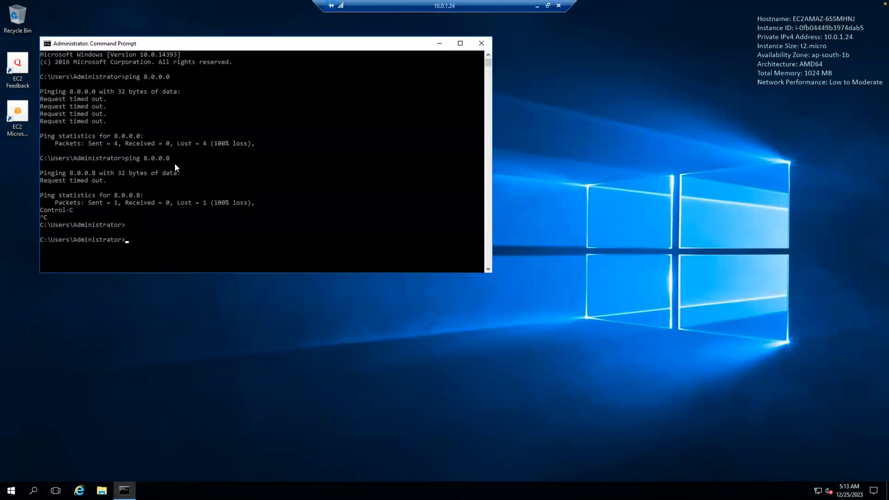
pyautogui.write('ping 8.8.8.8')
pyautogui.press('Return')
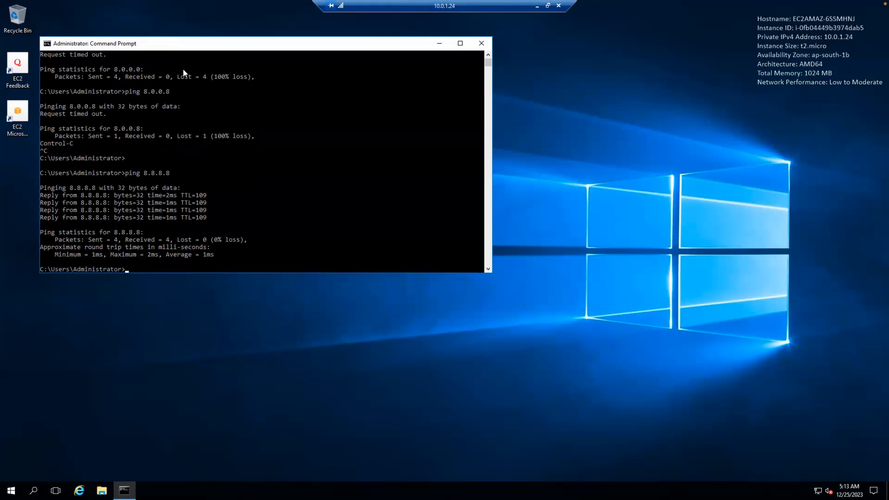
pyautogui.moveTo(200, 50); pyautogui.dragTo(339, 79)
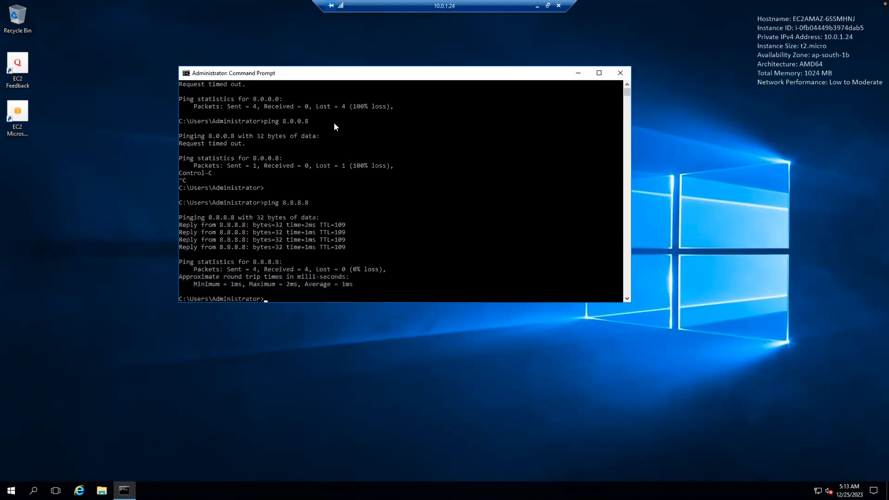
pyautogui.hotkey('ctrl', 'Left')
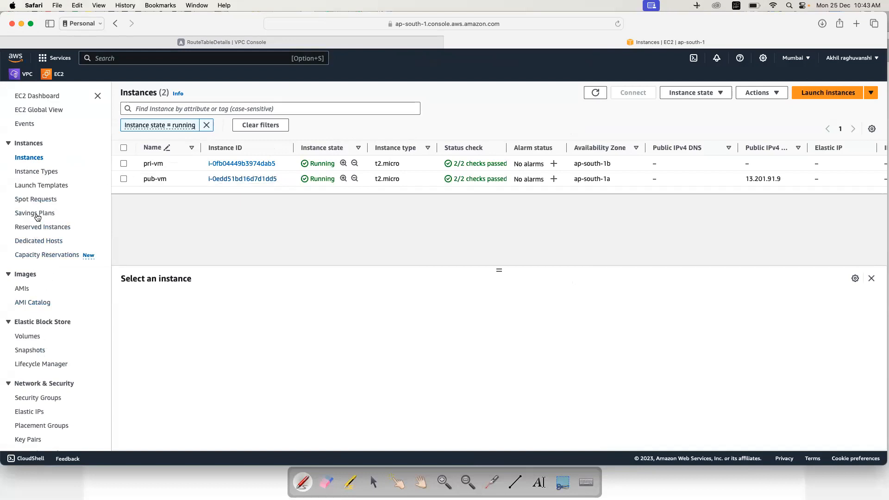
# Step: Review the private route table details and the VPC subnets list
pyautogui.click(27, 75)
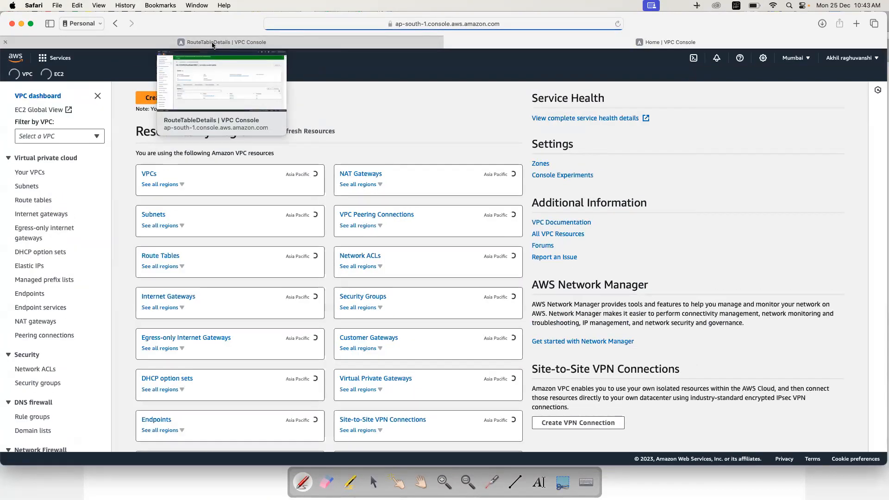
pyautogui.click(213, 44)
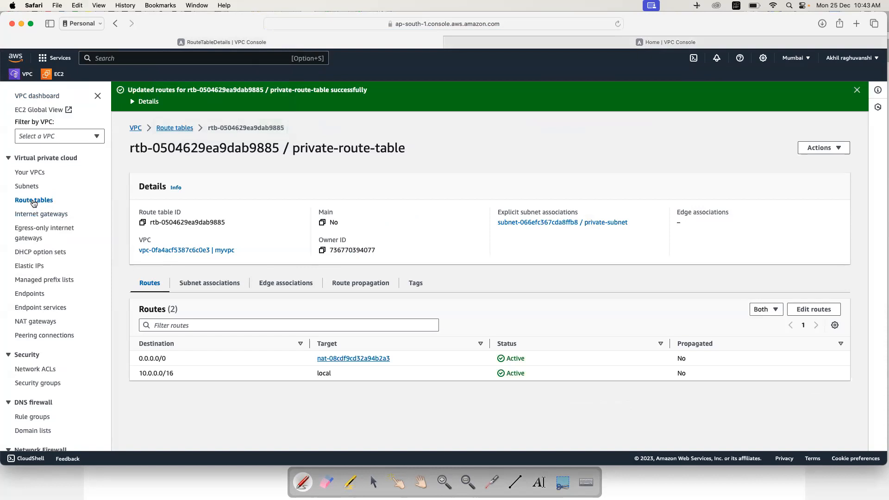
pyautogui.click(28, 186)
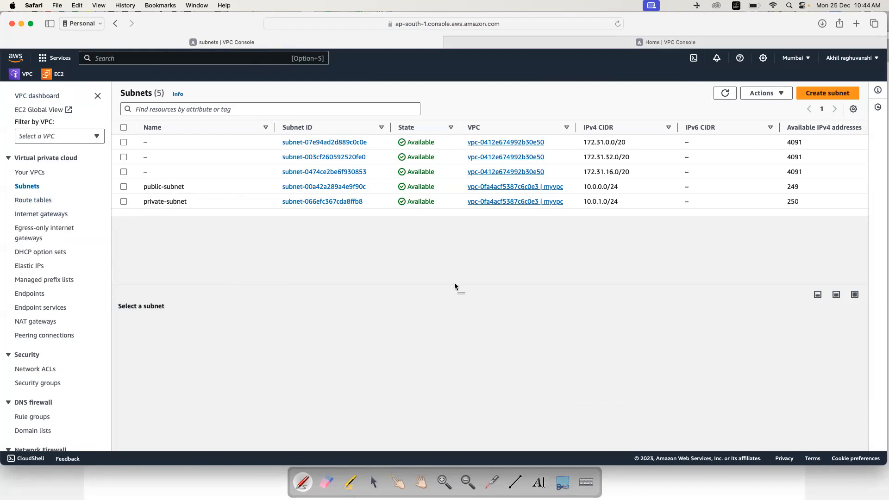
# Step: Reopen the saved public instance's remote session to view the ping results
pyautogui.press('super+Tab')
pyautogui.click(463, 177)
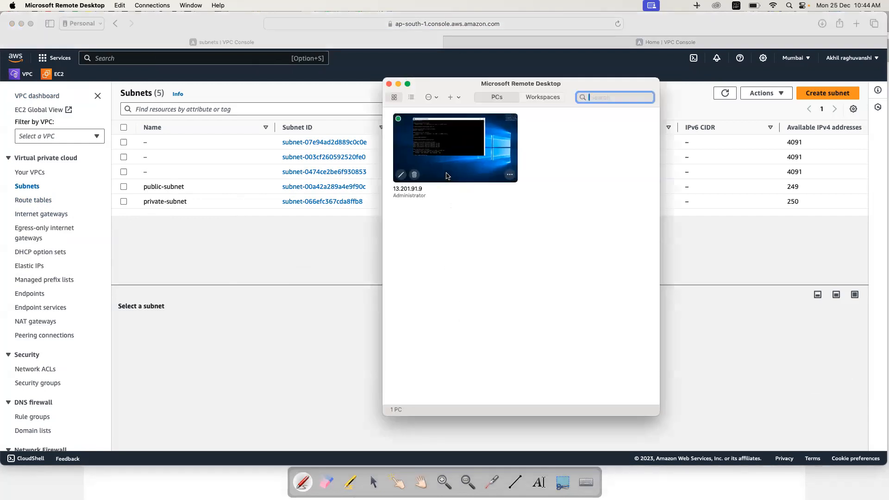
pyautogui.doubleClick(448, 175)
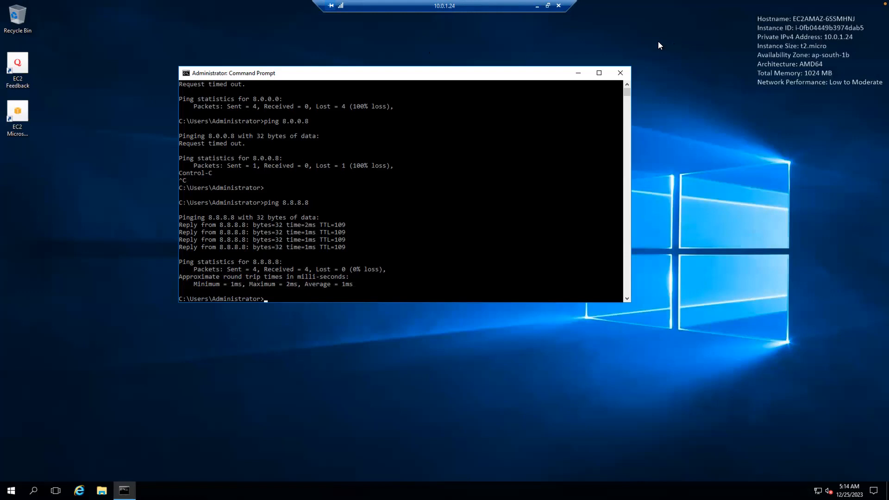
# Step: Minimise the nested 10.0.1.24 session and switch back to the AWS console
pyautogui.click(539, 5)
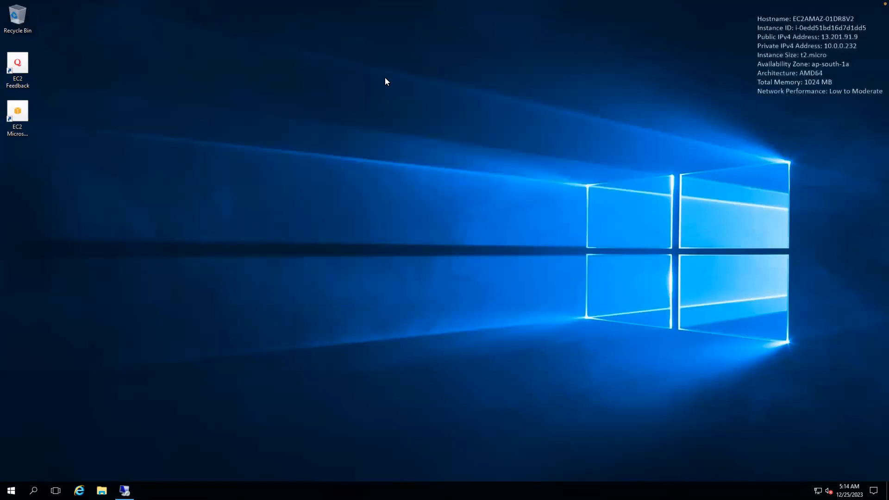
pyautogui.hotkey('ctrl', 'Left')
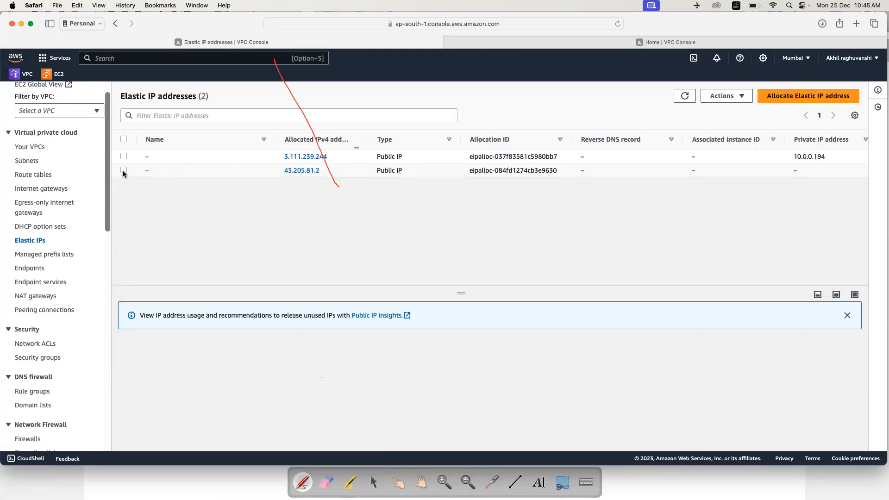
# Step: Release the Elastic IP address 43.205.81.2
pyautogui.click(123, 170)
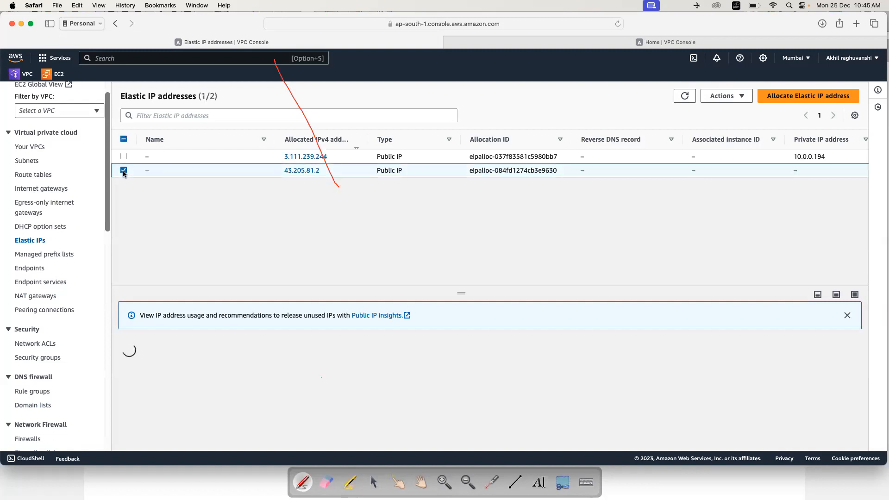
pyautogui.click(723, 95)
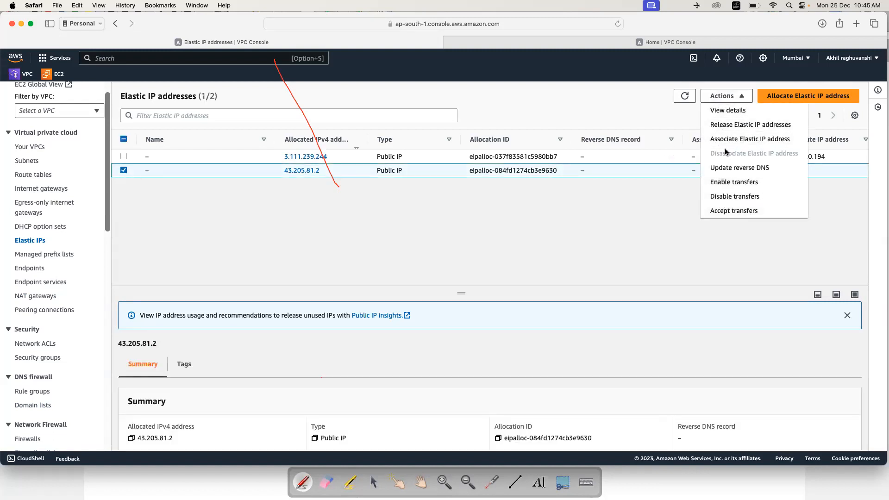
pyautogui.click(725, 125)
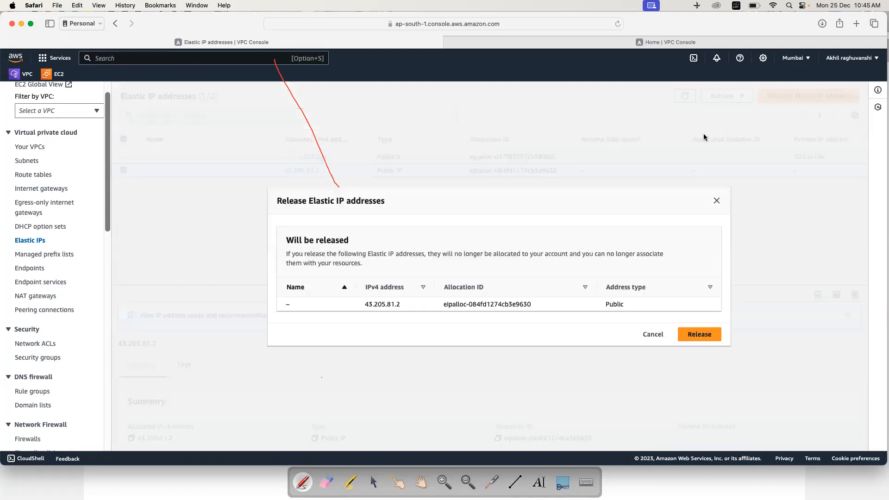
pyautogui.click(698, 337)
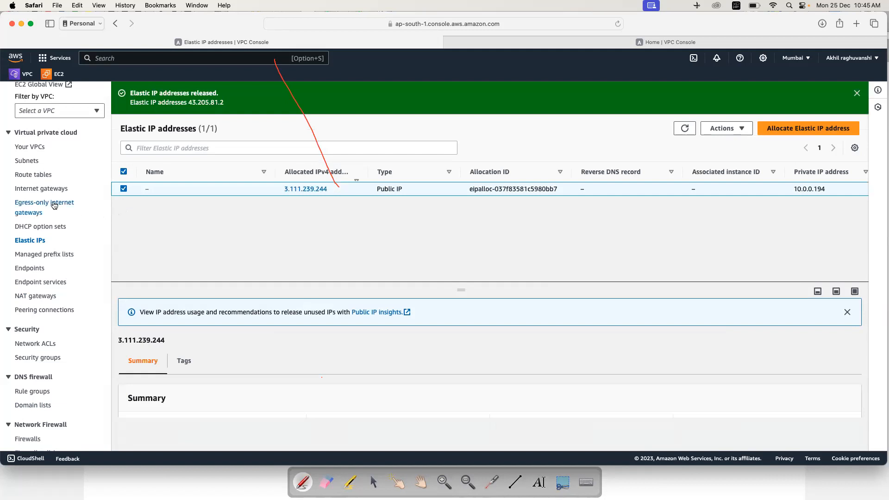
# Step: Delete the NAT gateway mynatgateway, confirming with 'delete'
pyautogui.click(41, 302)
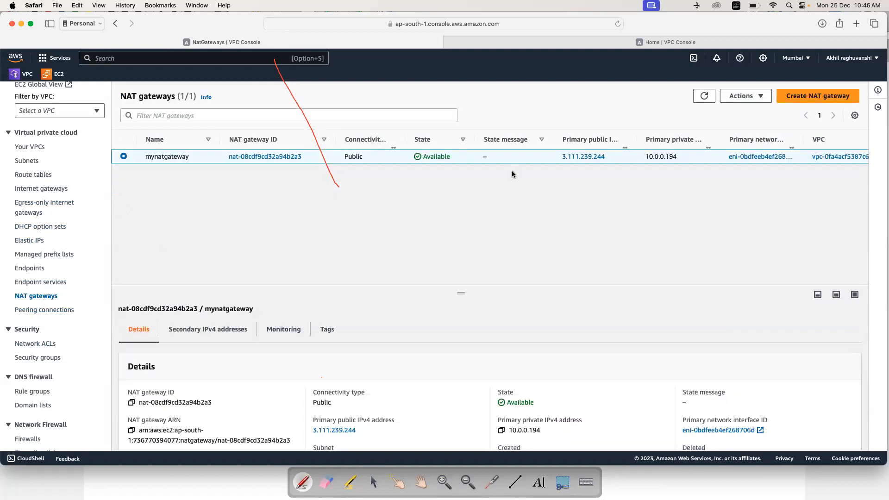
pyautogui.click(757, 97)
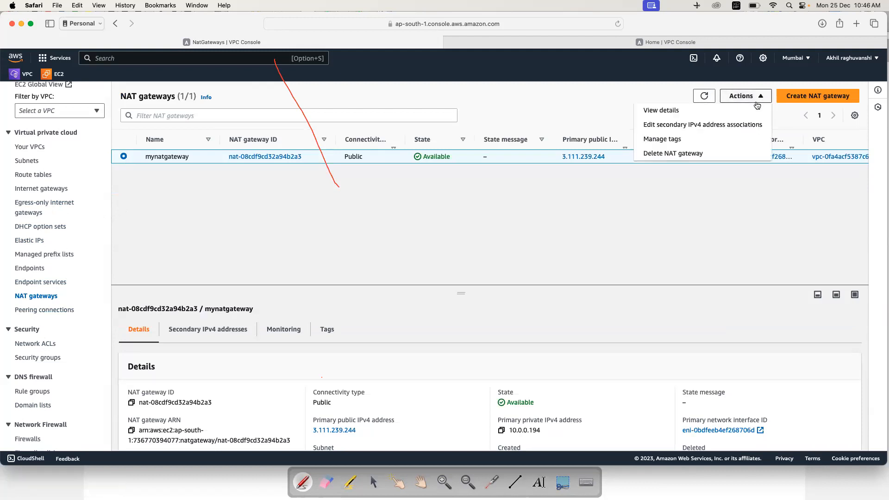
pyautogui.click(674, 156)
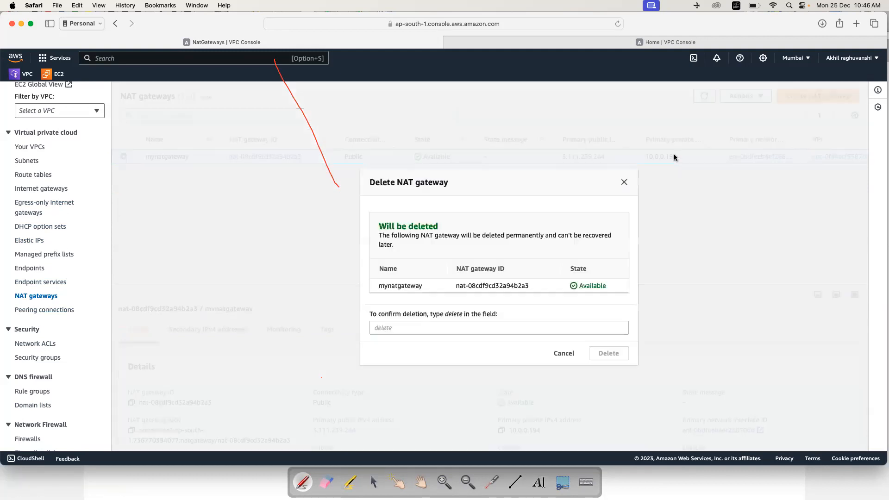
pyautogui.click(431, 332)
pyautogui.write('delete')
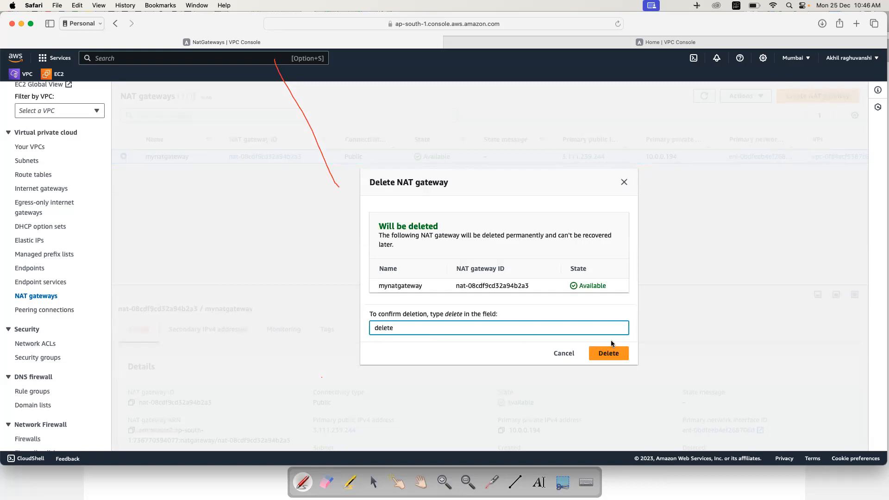
pyautogui.click(607, 352)
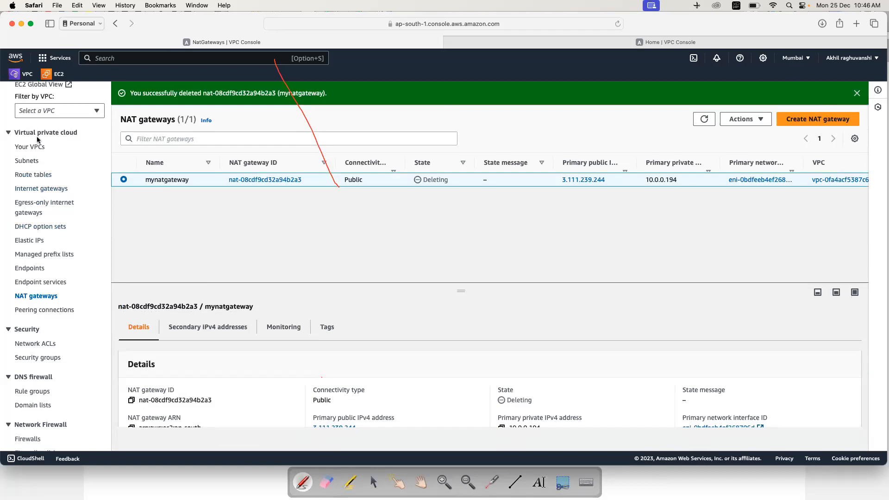
# Step: Select pri-vm and pub-vm in the running instances list and terminate both
pyautogui.click(53, 74)
pyautogui.click(171, 151)
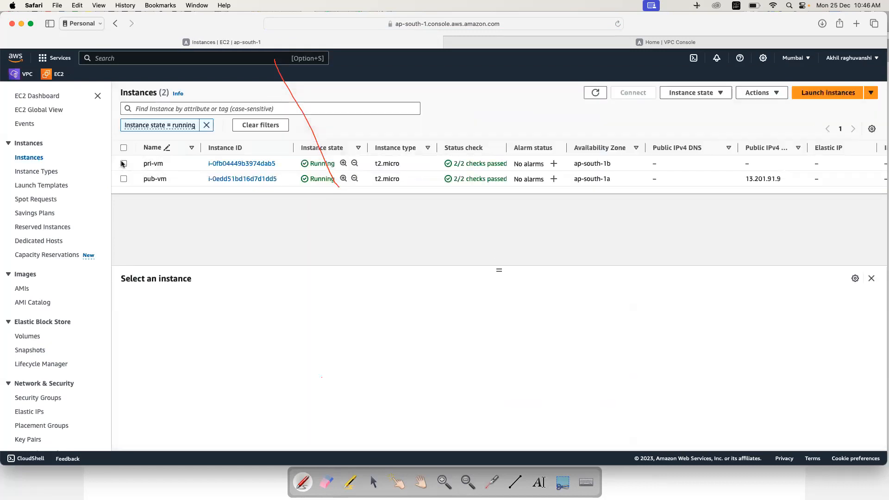
pyautogui.click(124, 148)
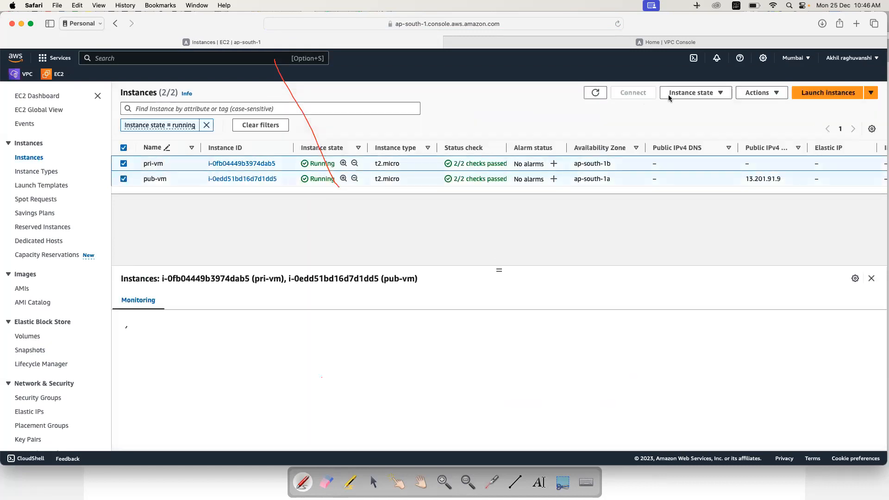
pyautogui.click(720, 93)
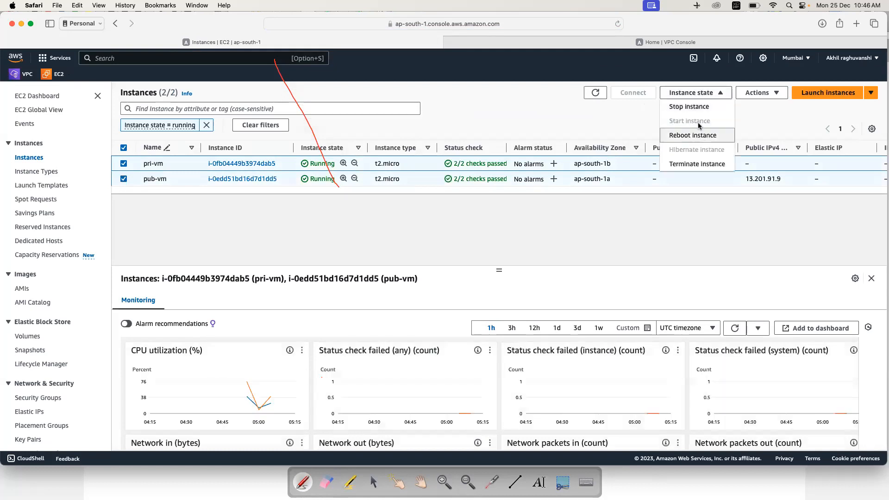
pyautogui.click(696, 164)
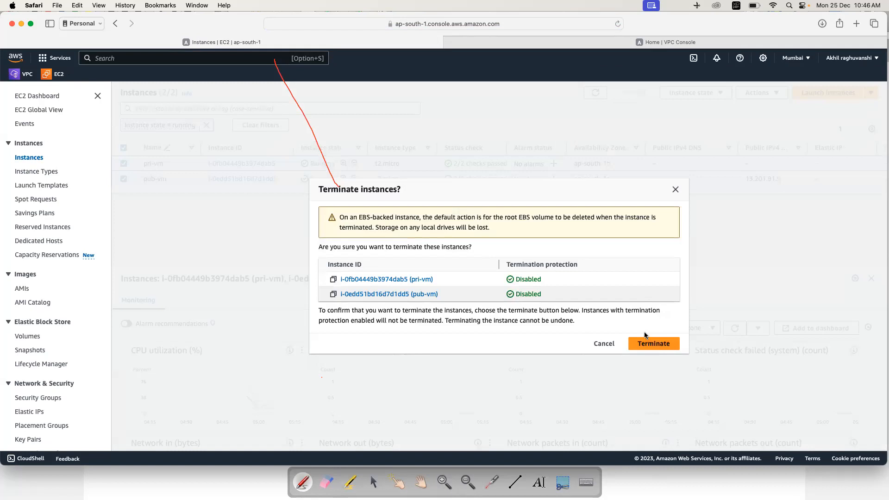
pyautogui.click(647, 346)
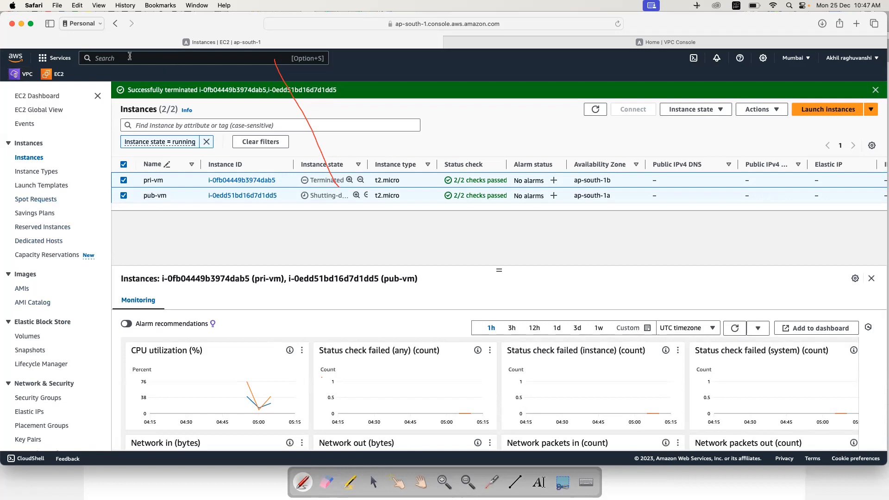
# Step: Untick private-subnet in private-route-table's associations and save, then open pub-rout-table's subnet
pyautogui.click(35, 79)
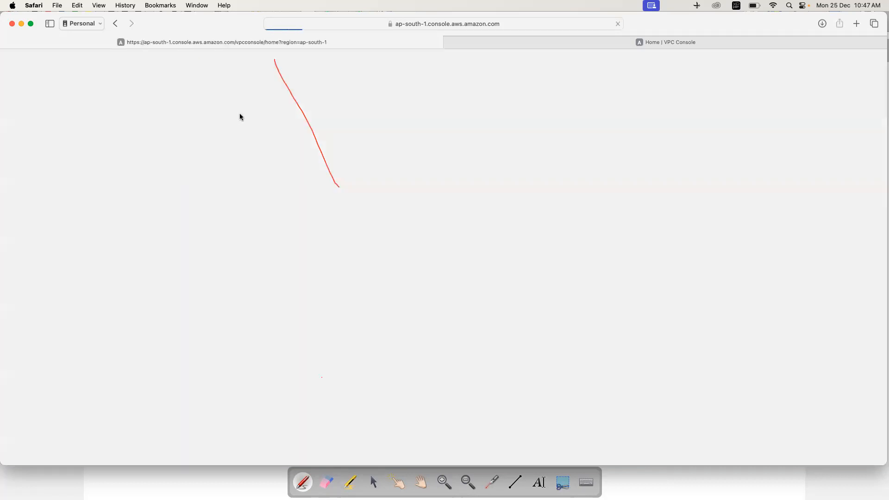
pyautogui.click(27, 187)
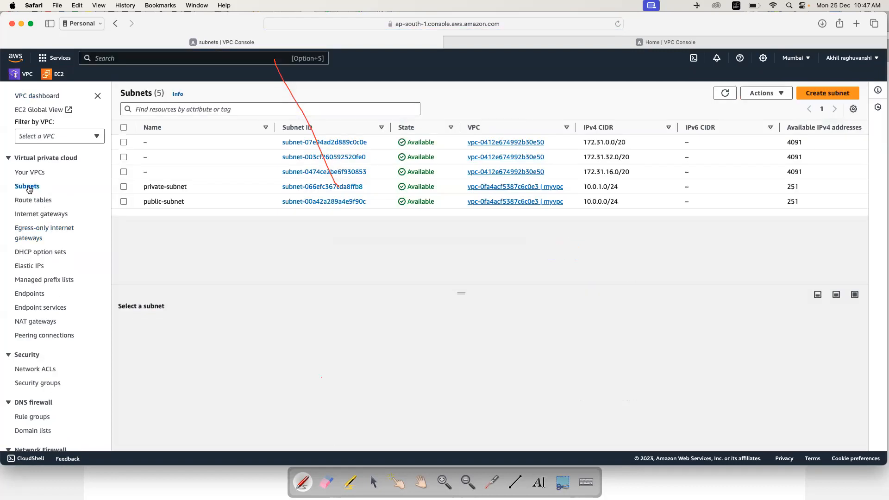
pyautogui.click(36, 200)
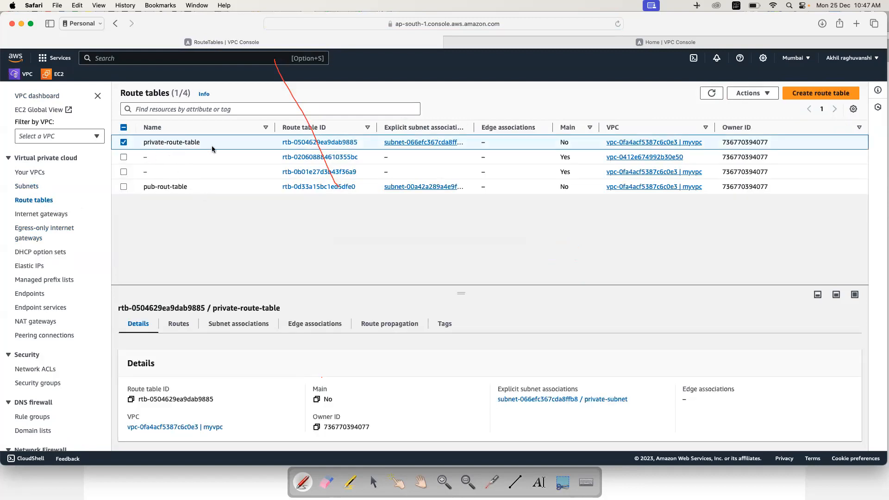
pyautogui.click(319, 142)
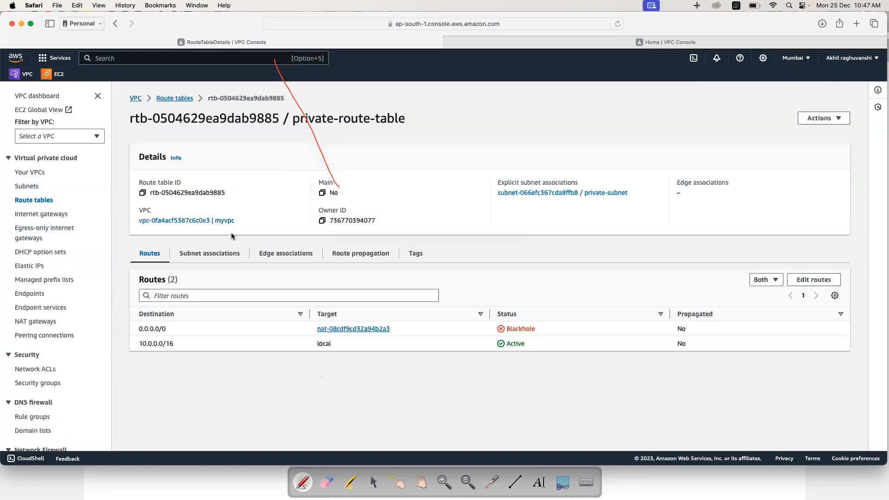
pyautogui.click(213, 255)
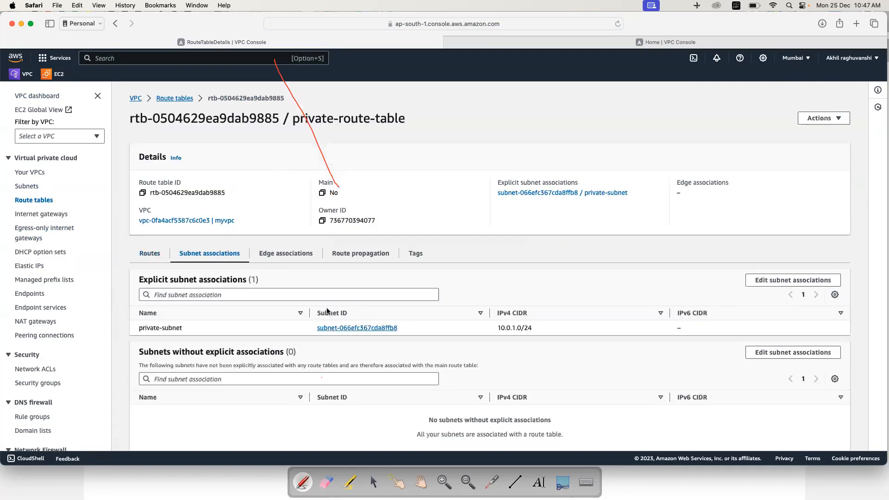
pyautogui.click(793, 280)
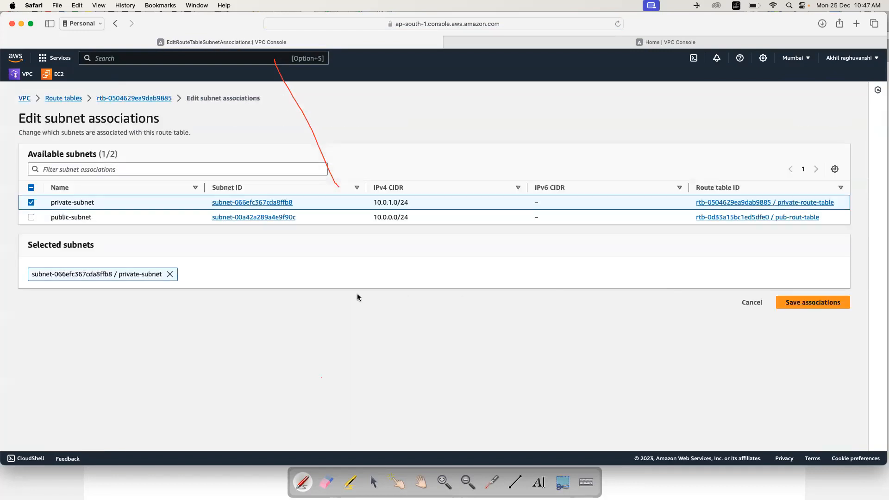
pyautogui.click(31, 202)
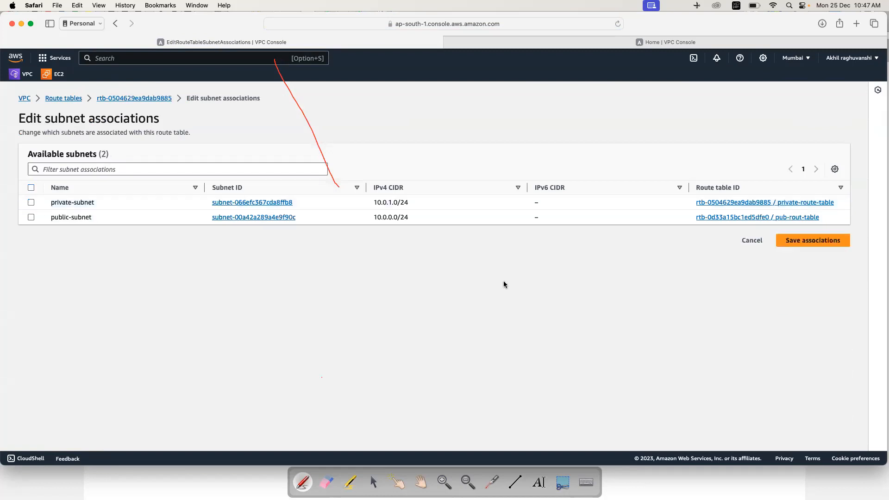
pyautogui.click(790, 242)
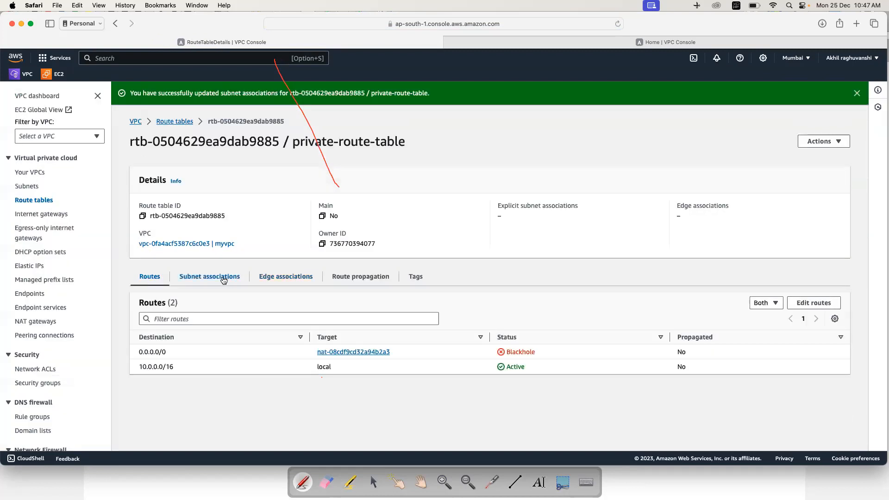
pyautogui.click(209, 276)
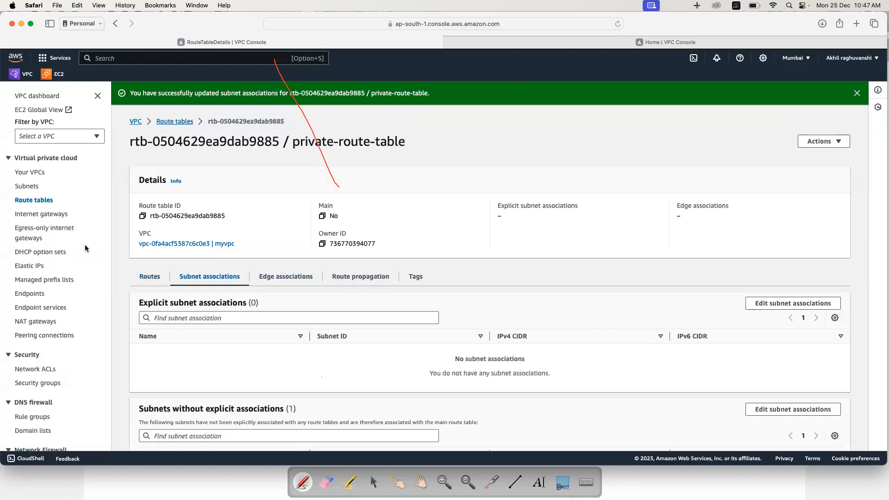
pyautogui.click(32, 201)
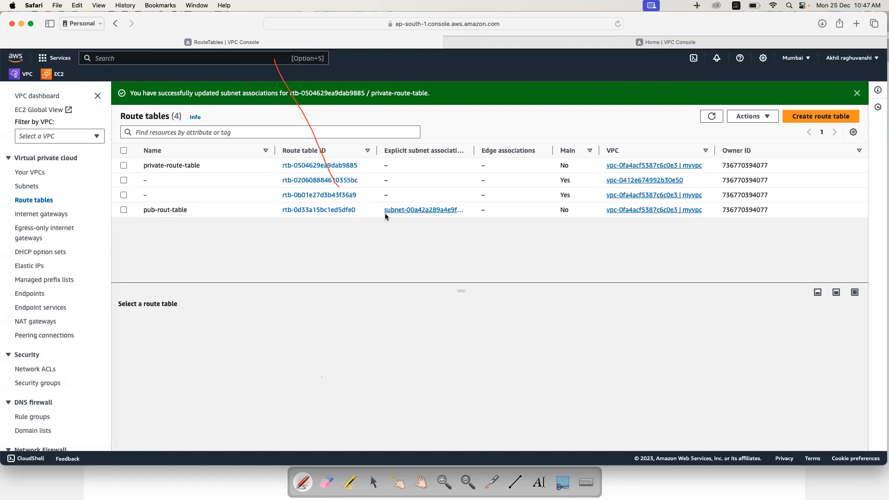
pyautogui.click(422, 210)
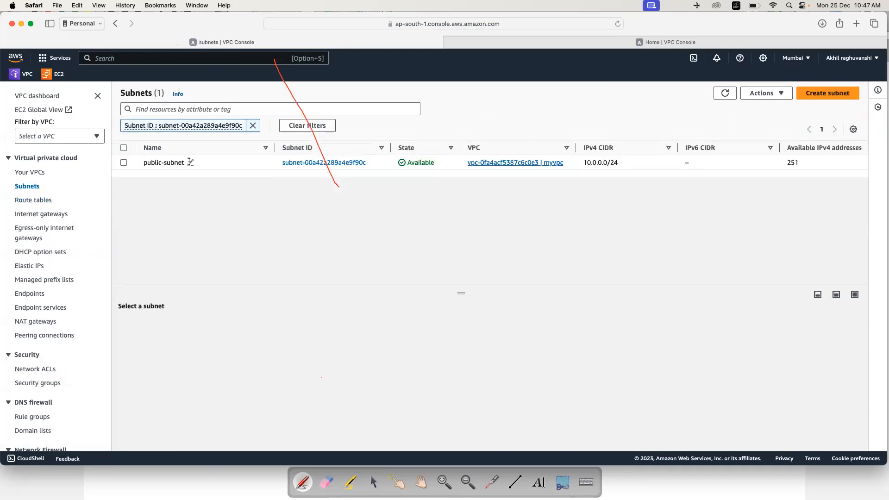
# Step: Uncheck public-subnet in pub-rout-table's subnet associations and save, leaving it with no associated subnets
pyautogui.click(321, 162)
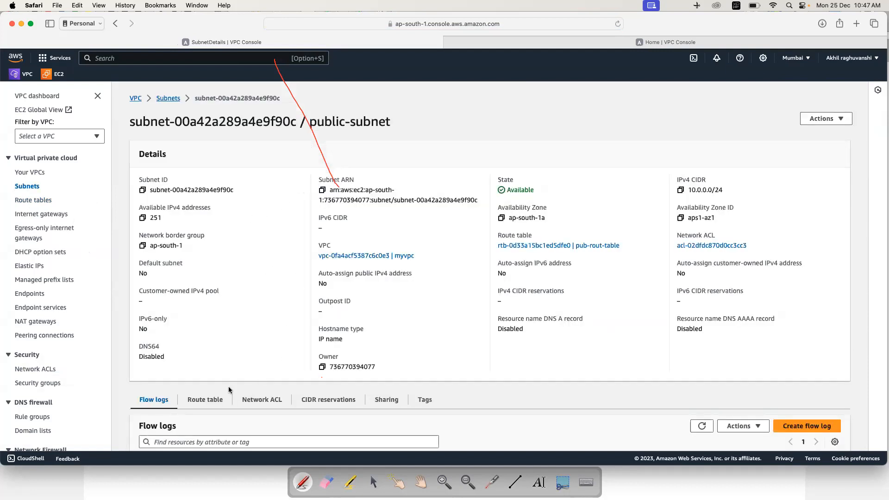
pyautogui.click(30, 201)
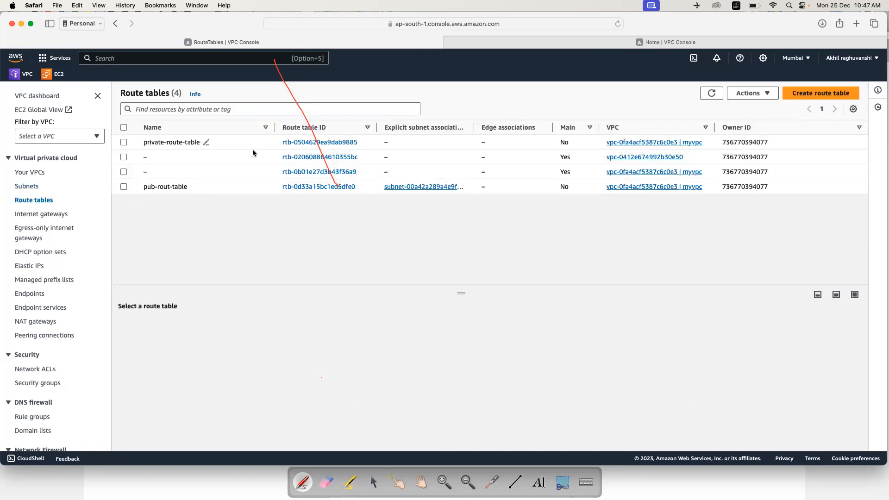
pyautogui.click(300, 188)
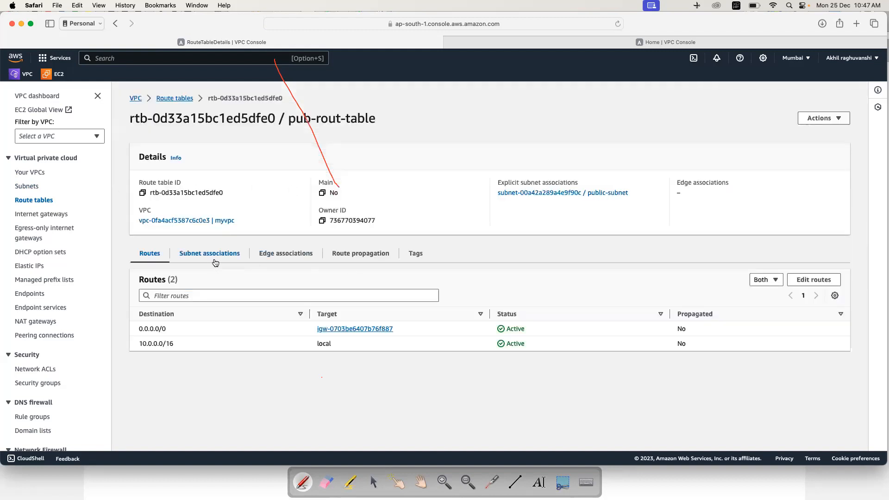
pyautogui.click(211, 255)
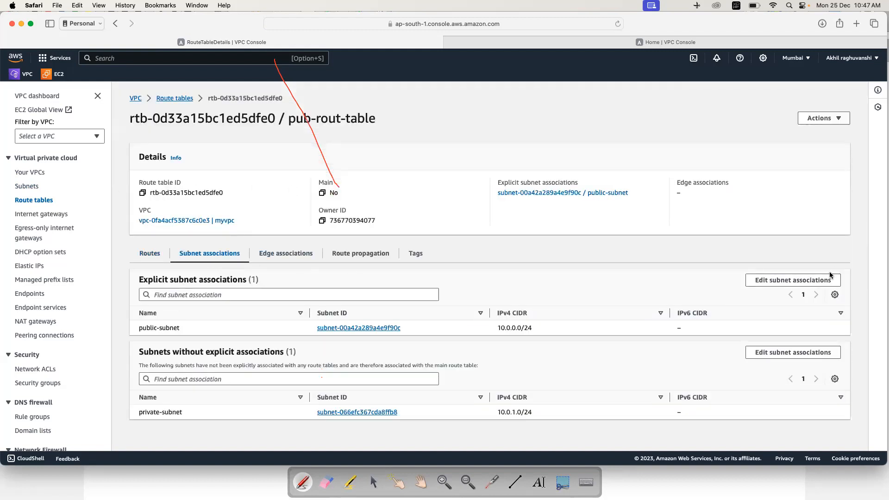
pyautogui.click(799, 282)
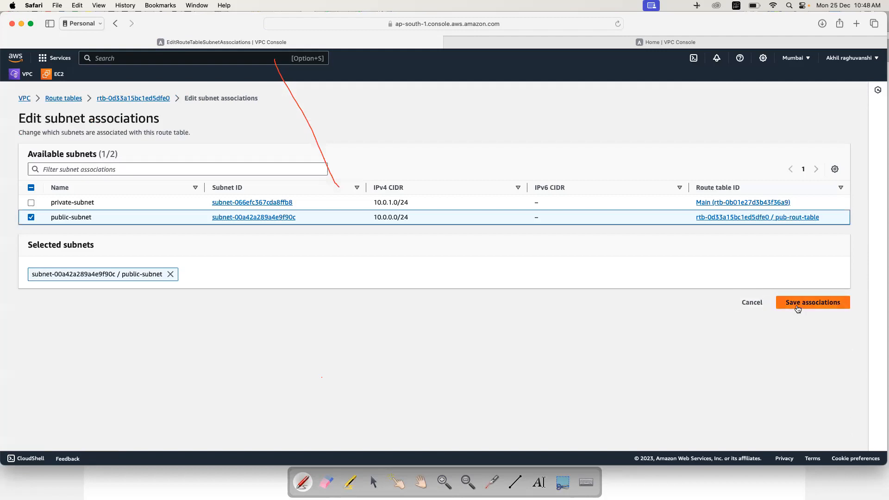
pyautogui.click(69, 217)
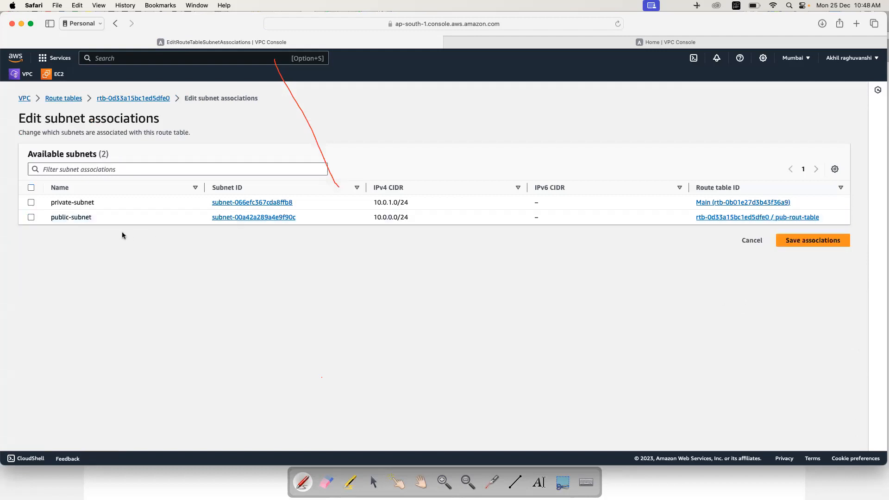
pyautogui.click(817, 250)
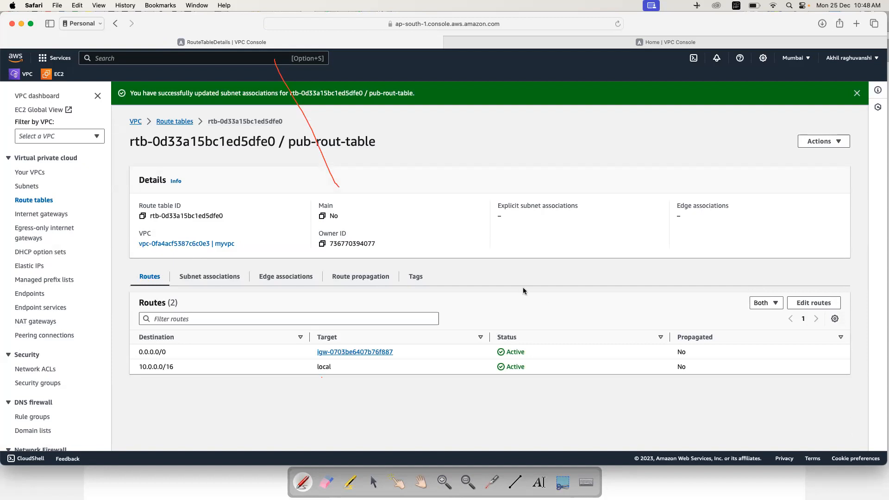
pyautogui.click(27, 186)
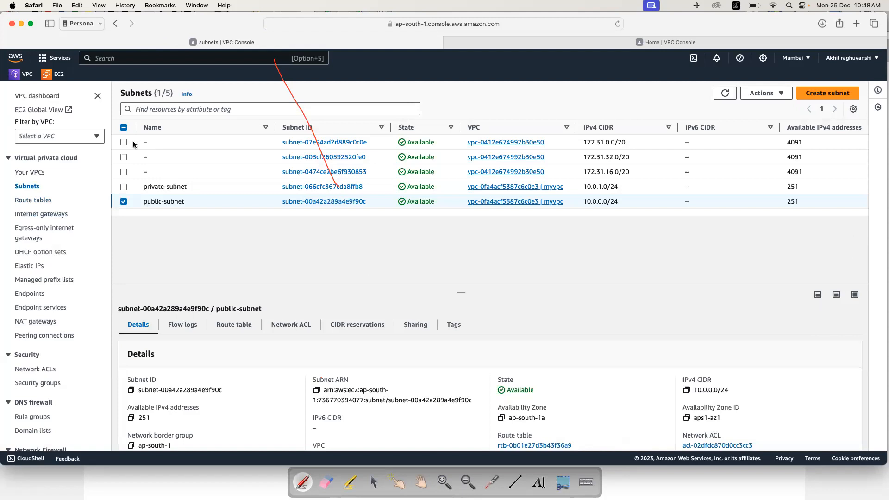
# Step: Delete private-subnet and public-subnet together, confirming with 'delete'
pyautogui.click(123, 188)
pyautogui.click(782, 95)
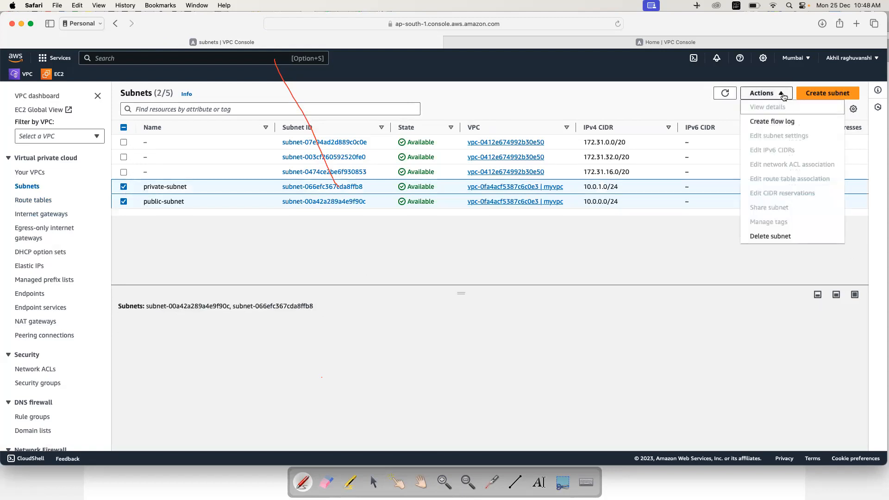
pyautogui.click(766, 237)
pyautogui.click(463, 304)
pyautogui.write('del')
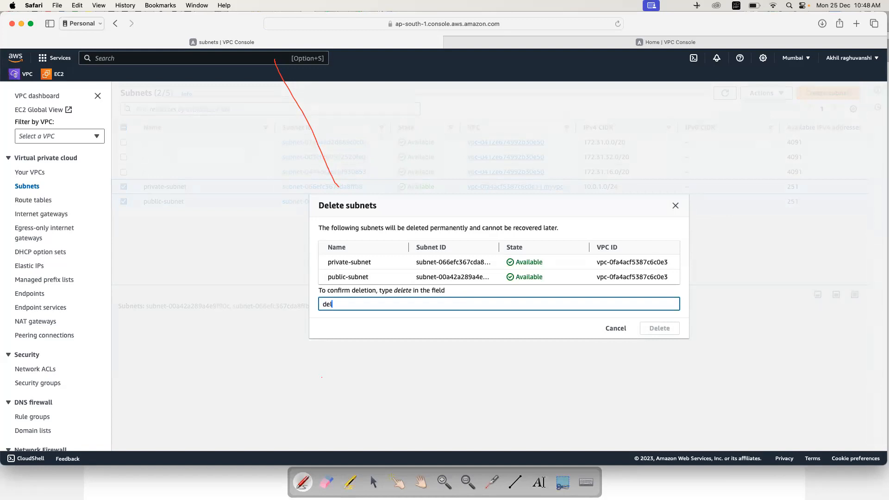
pyautogui.write('ete')
pyautogui.click(658, 326)
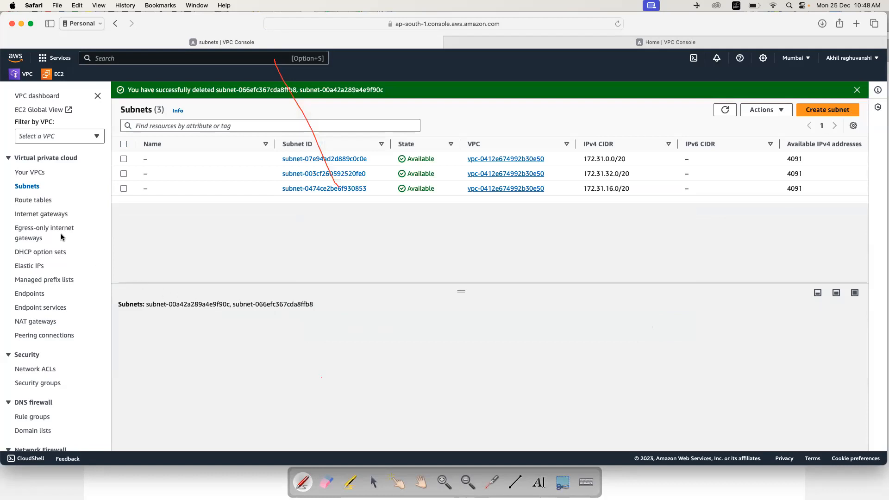
pyautogui.click(39, 200)
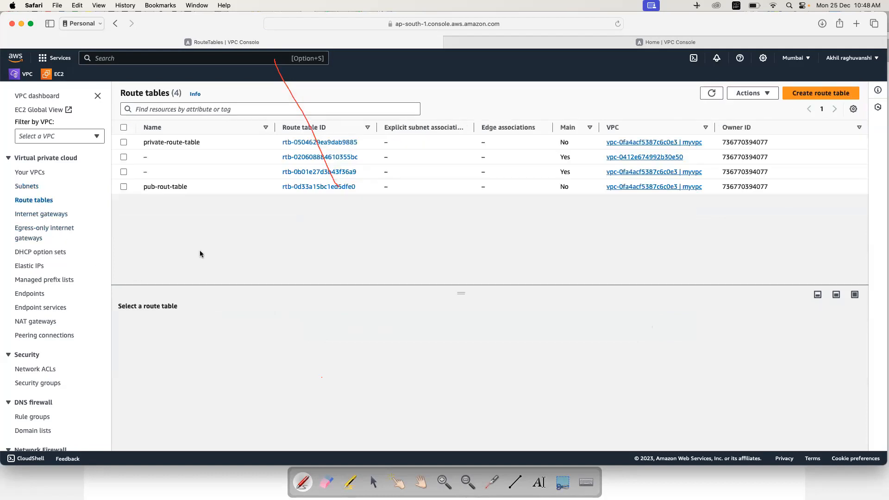
# Step: Select only private-route-table and pub-rout-table, excluding both main tables, and delete them, confirming with 'delete'
pyautogui.click(123, 187)
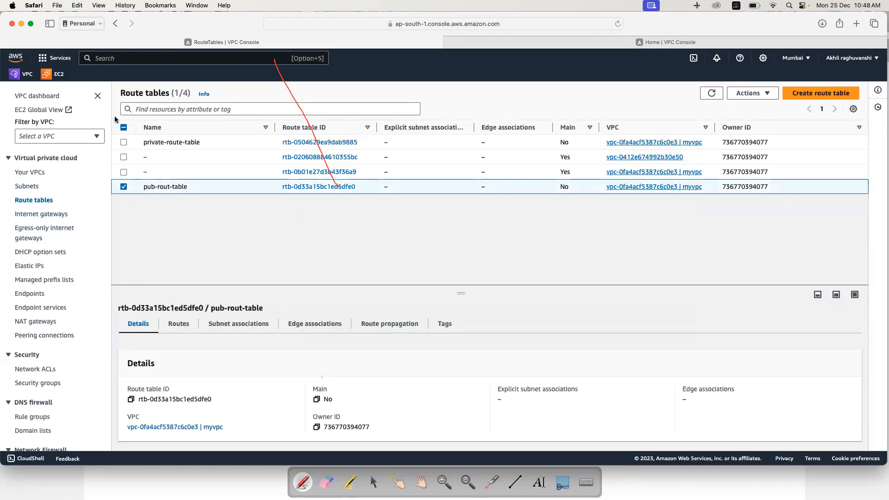
pyautogui.keyDown('shift'); pyautogui.click(126, 143); pyautogui.keyUp('shift')
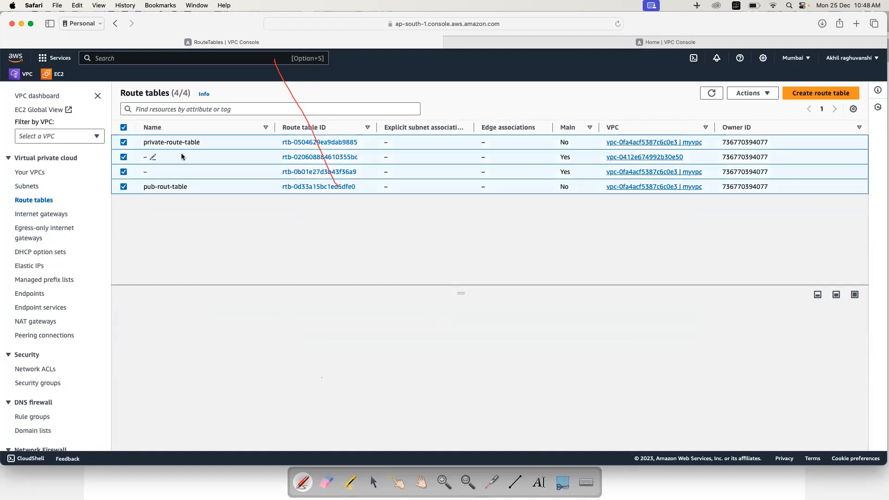
pyautogui.click(124, 171)
pyautogui.click(124, 157)
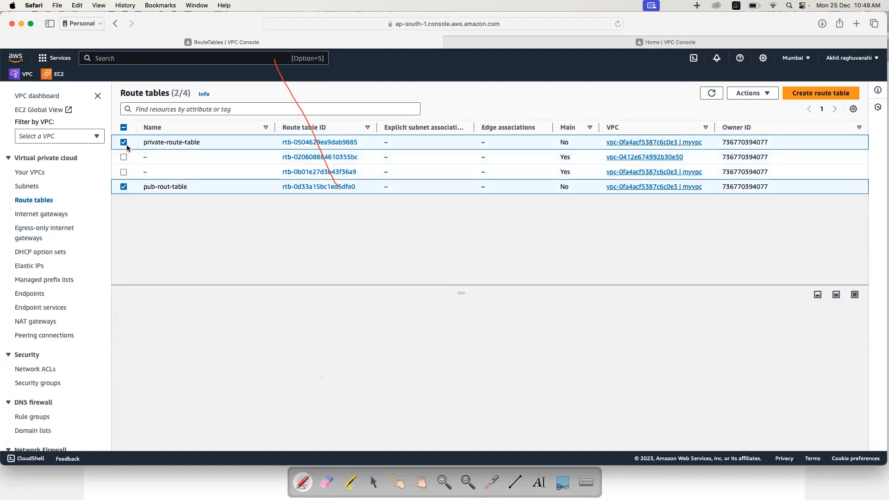
pyautogui.click(750, 93)
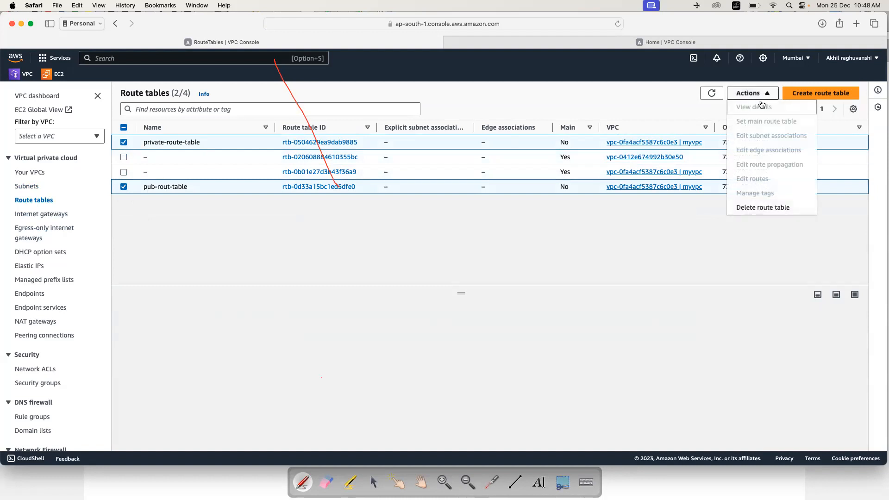
pyautogui.click(753, 209)
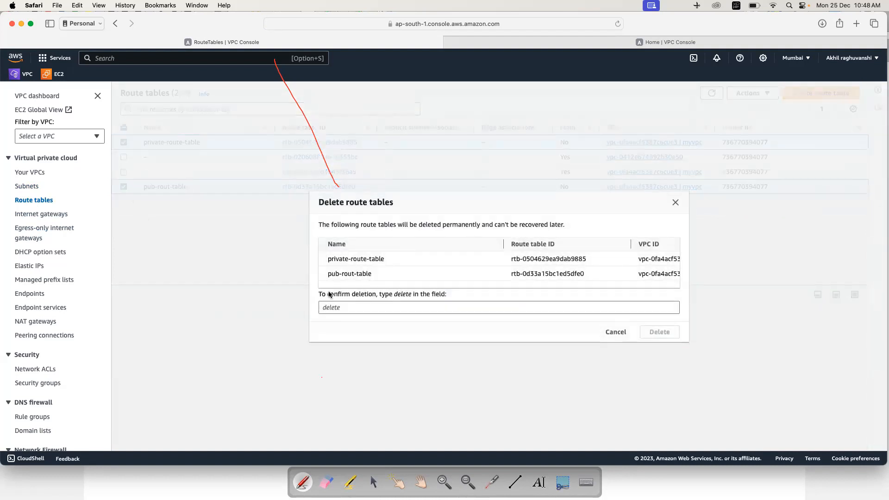
pyautogui.click(335, 307)
pyautogui.write('delete')
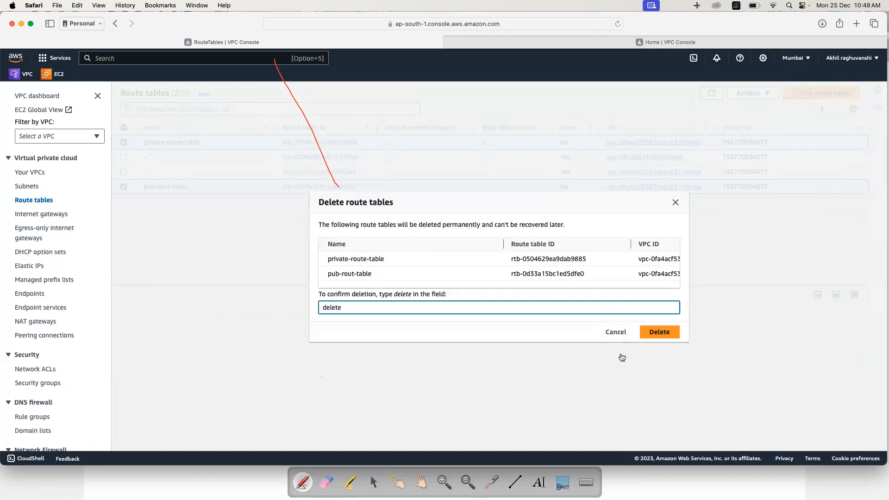
pyautogui.click(659, 332)
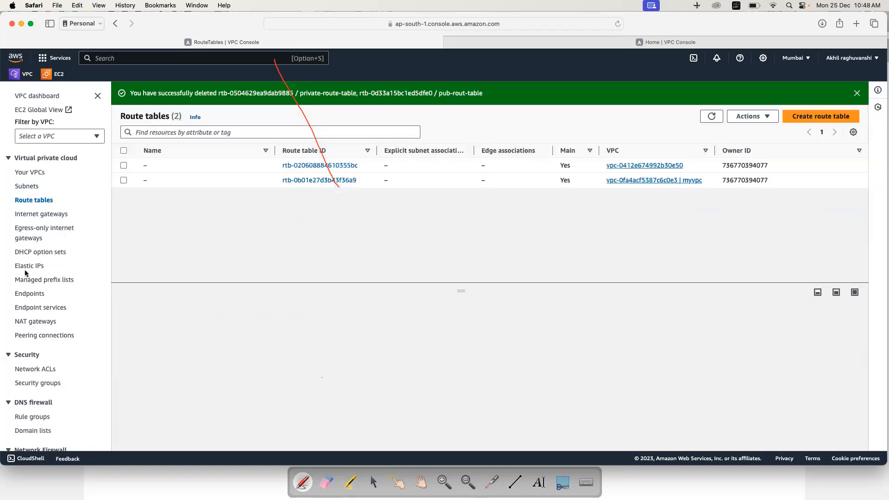
pyautogui.click(39, 216)
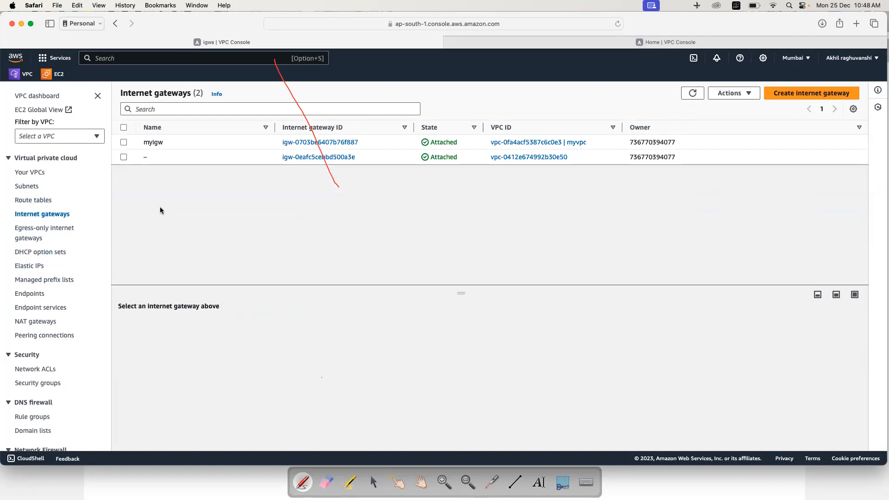
# Step: Detach the myigw internet gateway from myvpc
pyautogui.click(124, 142)
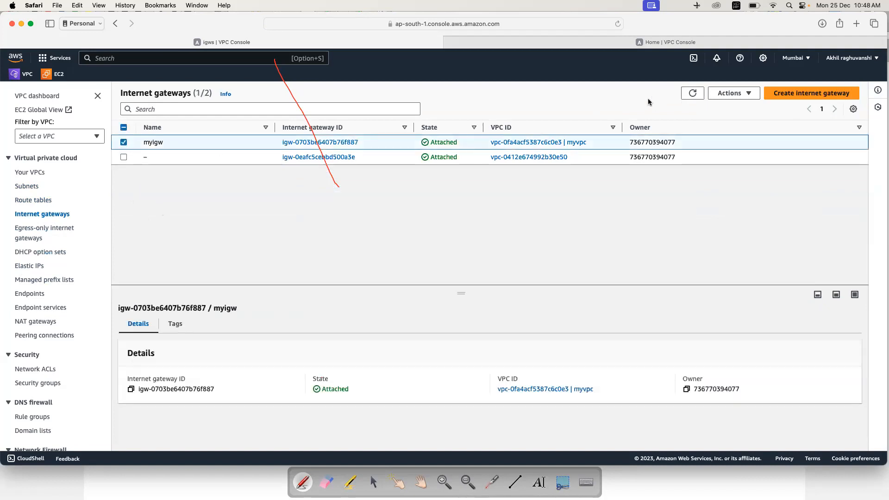
pyautogui.click(745, 98)
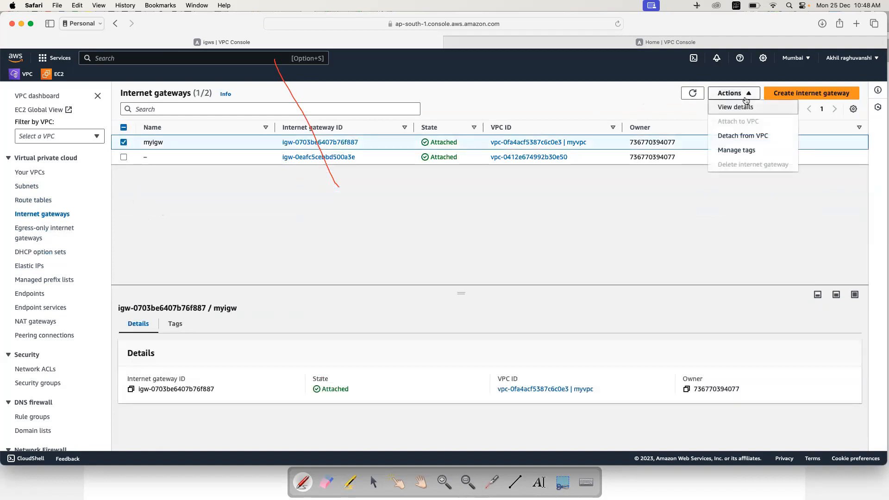
pyautogui.click(736, 136)
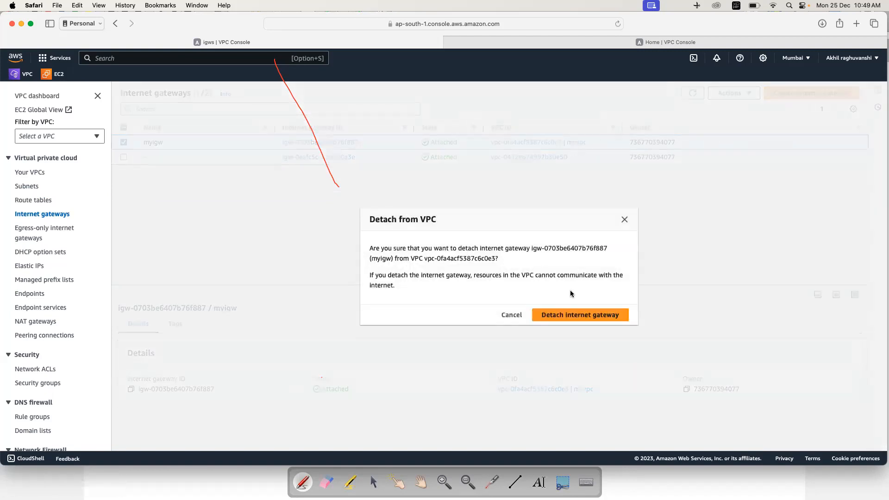
pyautogui.click(573, 316)
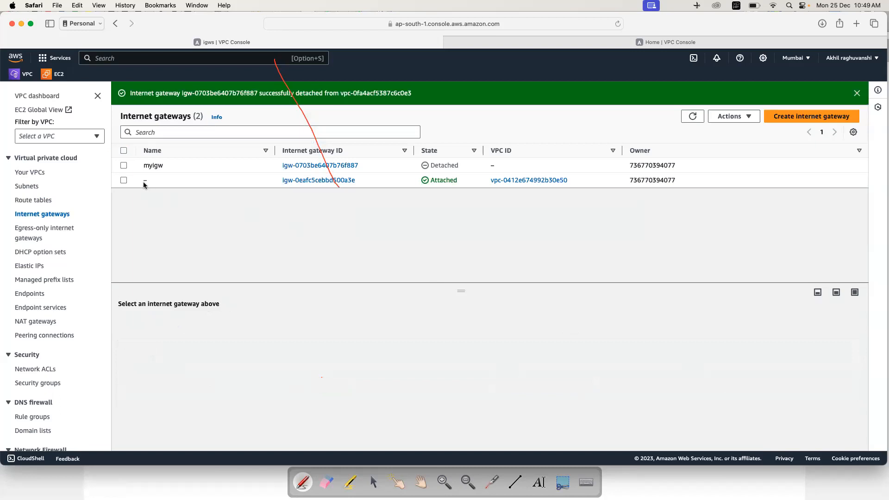
# Step: Delete the detached myigw gateway, entering the deletion confirmation text
pyautogui.click(123, 165)
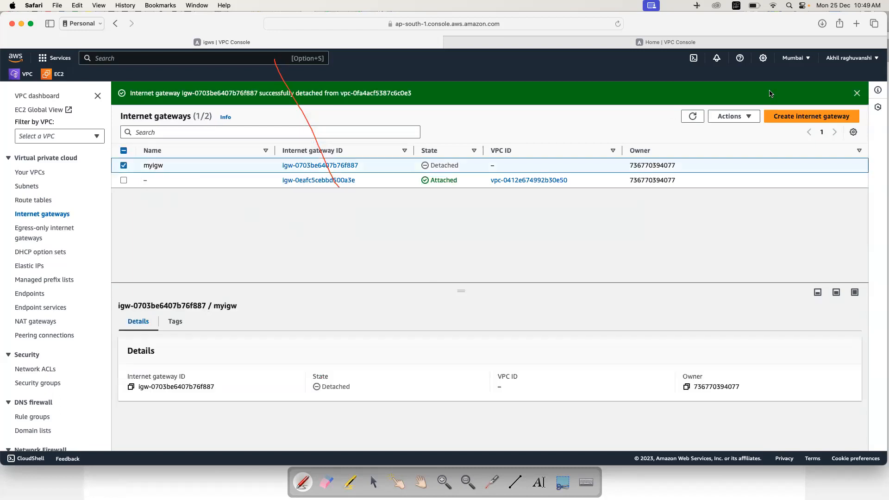
pyautogui.click(732, 116)
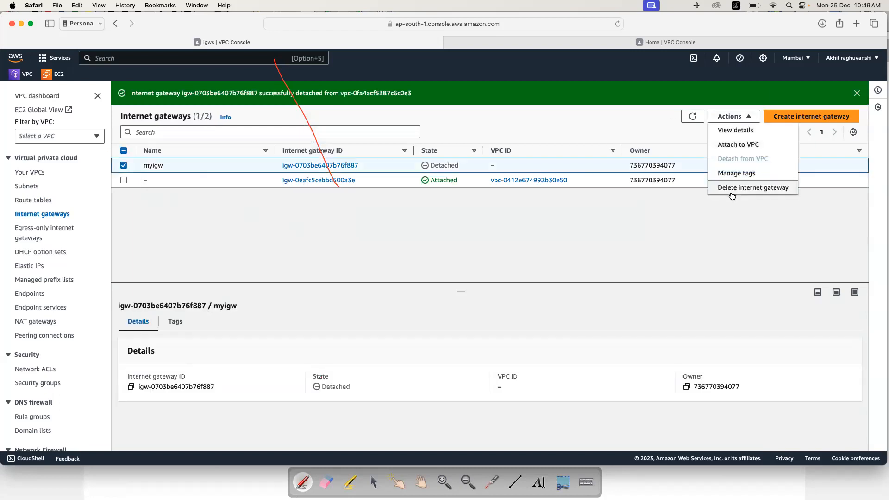
pyautogui.click(733, 188)
pyautogui.click(386, 300)
pyautogui.write('dl')
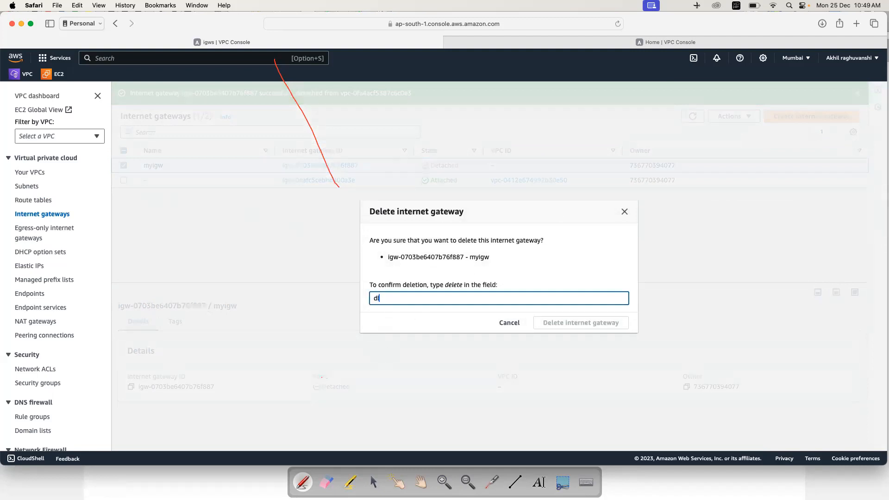
pyautogui.write('elete')
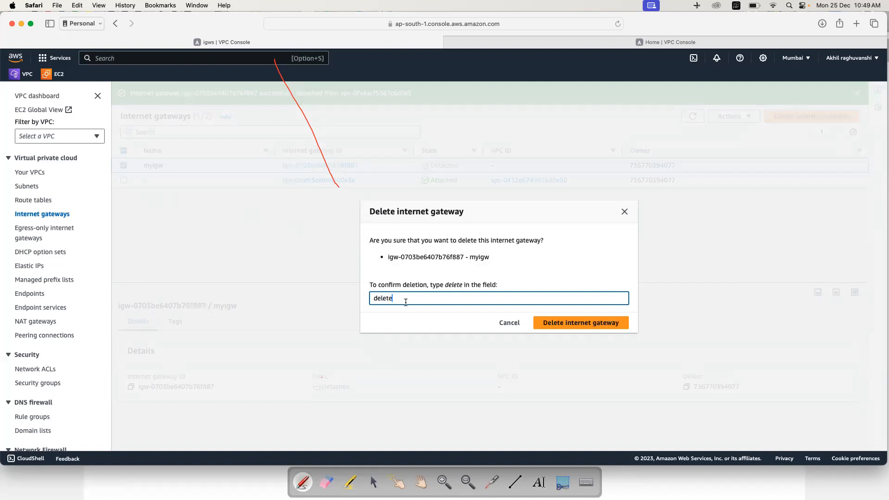
pyautogui.click(556, 324)
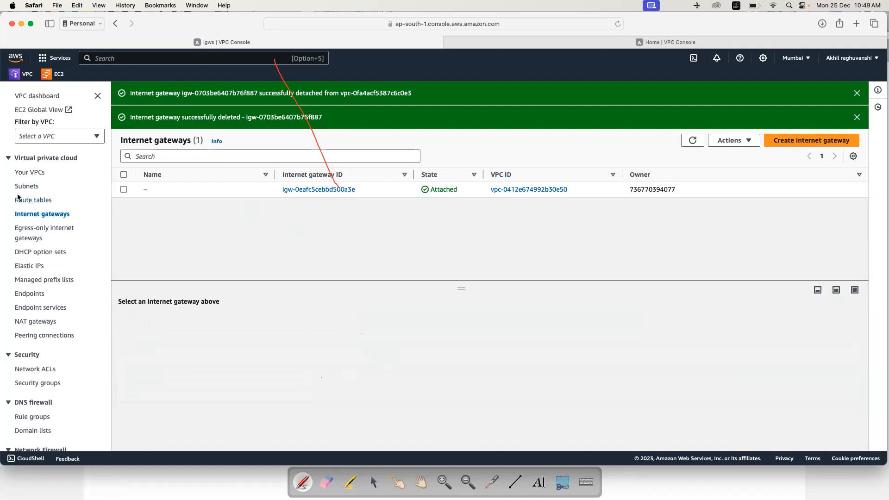
pyautogui.click(30, 174)
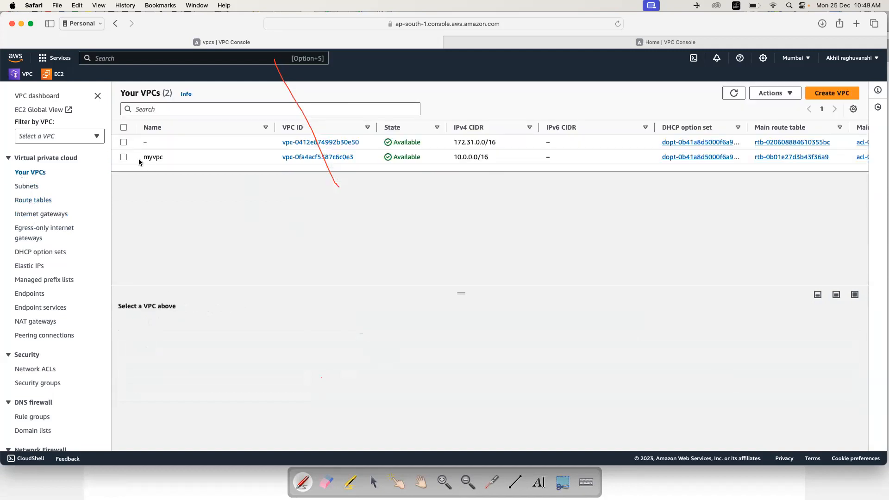
# Step: Delete myvpc along with its security group, confirming with 'delete'
pyautogui.click(124, 158)
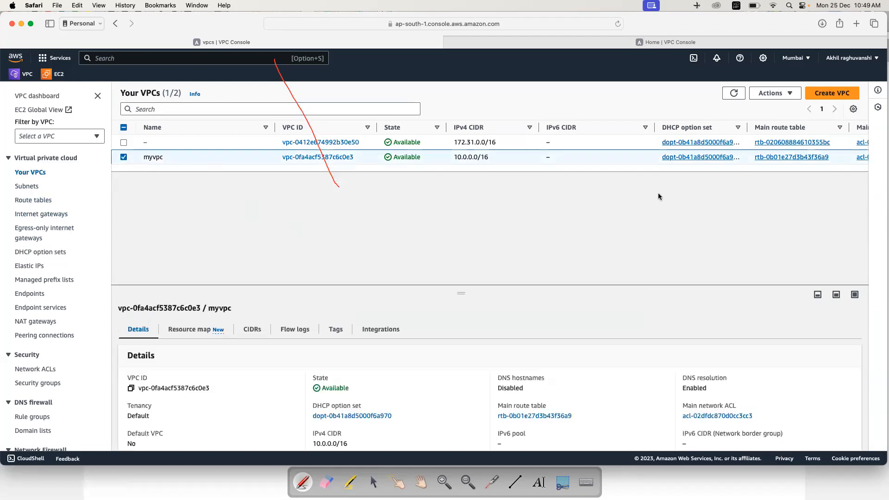
pyautogui.click(787, 98)
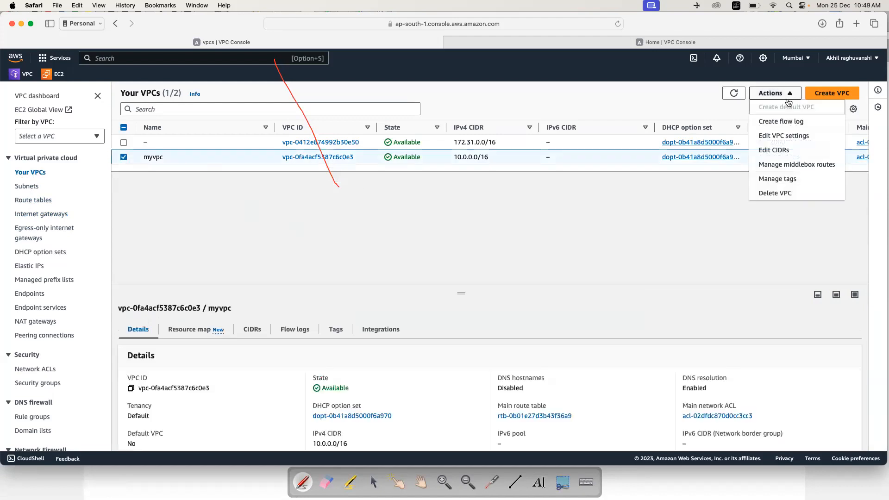
pyautogui.click(772, 195)
pyautogui.write('delete')
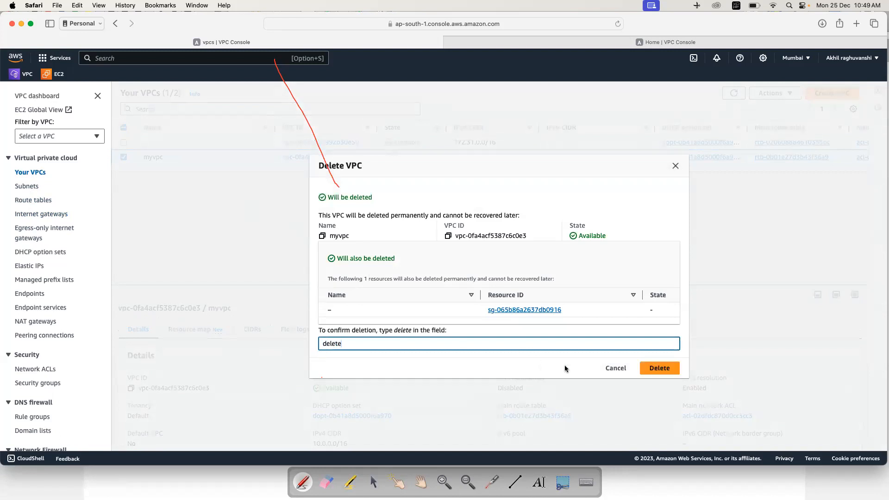
pyautogui.click(660, 368)
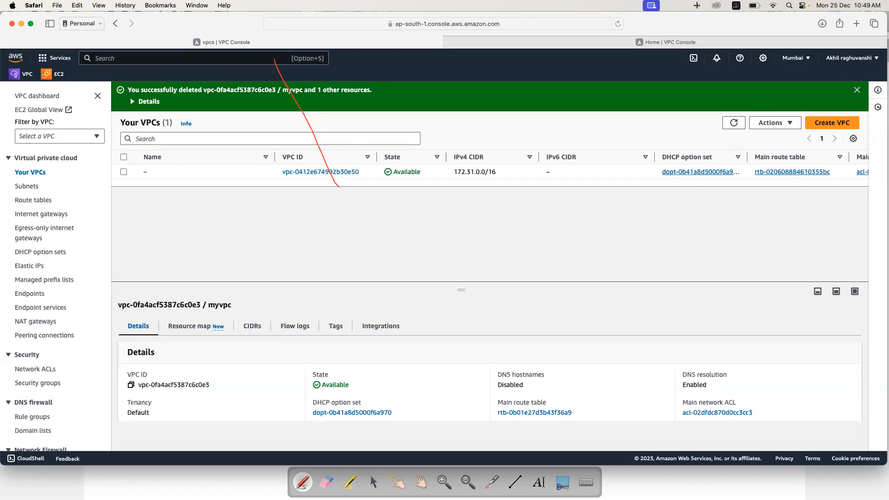
pyautogui.click(30, 266)
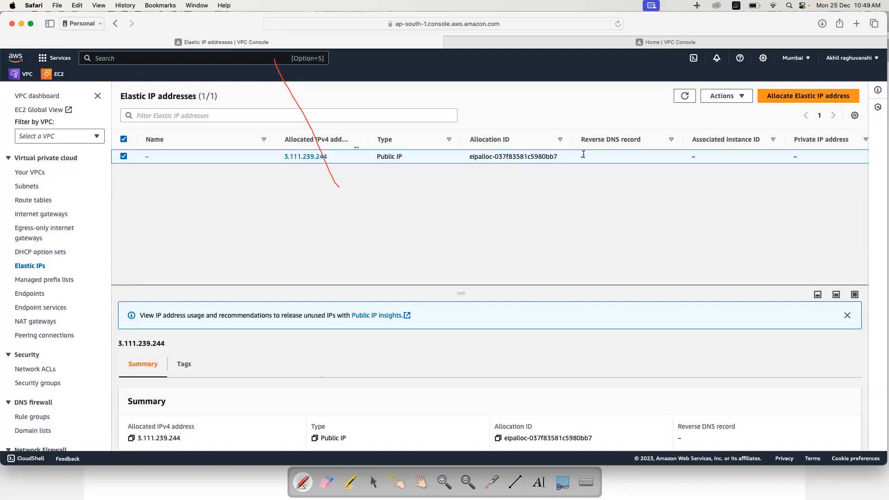
# Step: Release Elastic IP 3.111.239.244 from the Actions menu and confirm
pyautogui.click(741, 97)
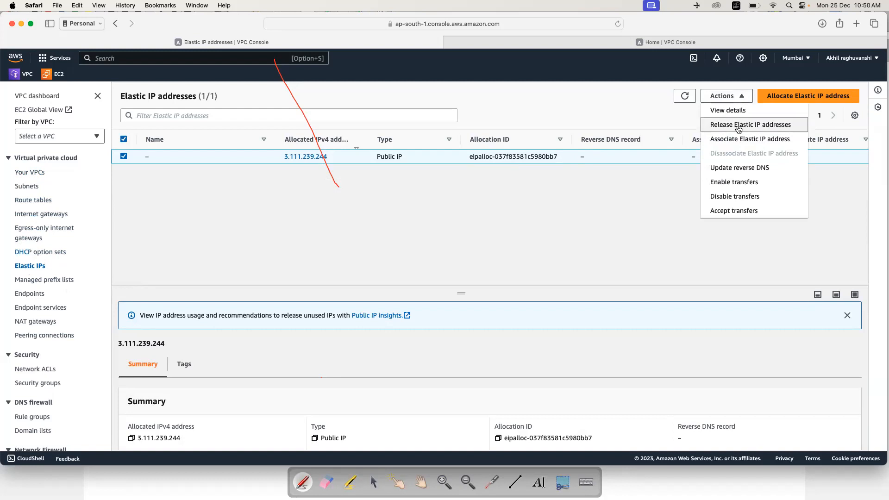
pyautogui.click(449, 268)
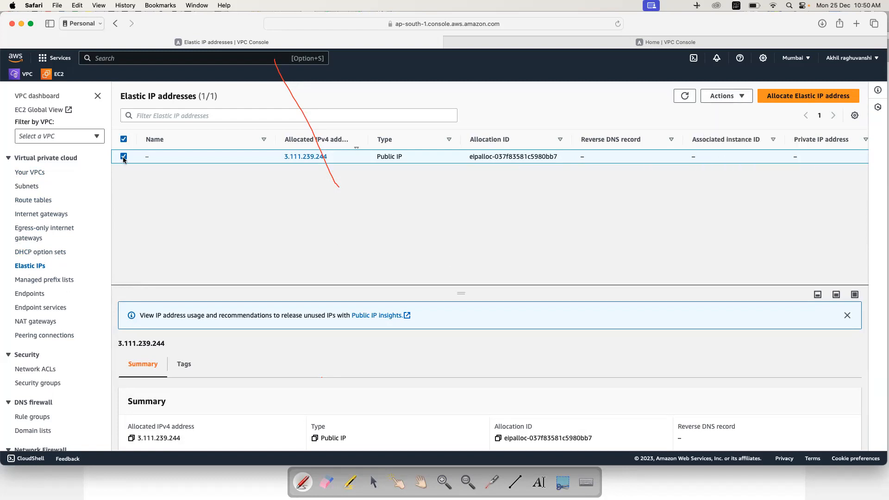
pyautogui.click(739, 100)
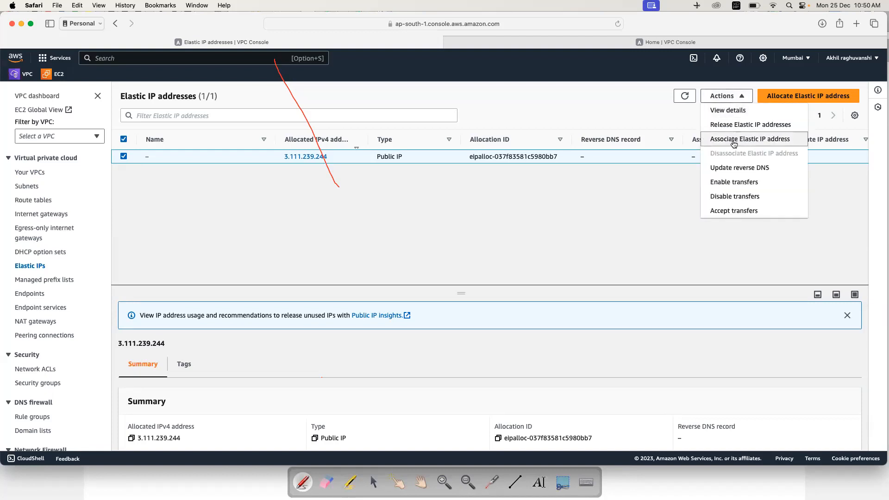
pyautogui.click(736, 126)
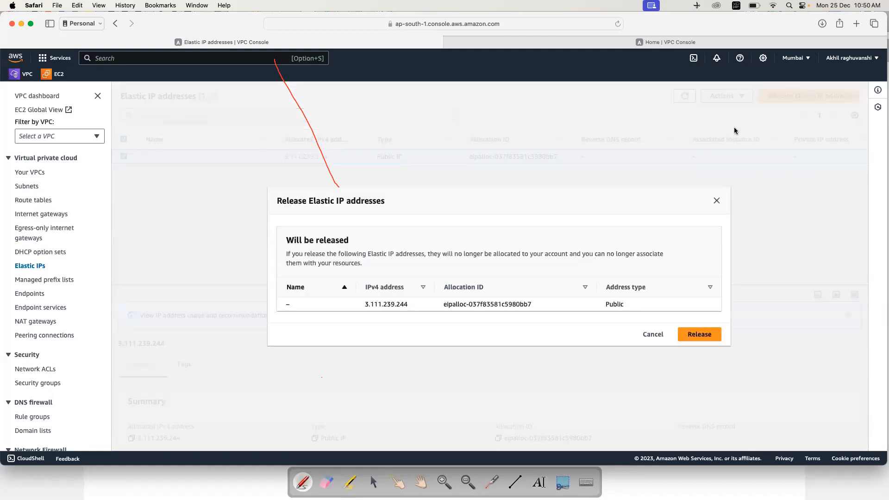
pyautogui.click(695, 337)
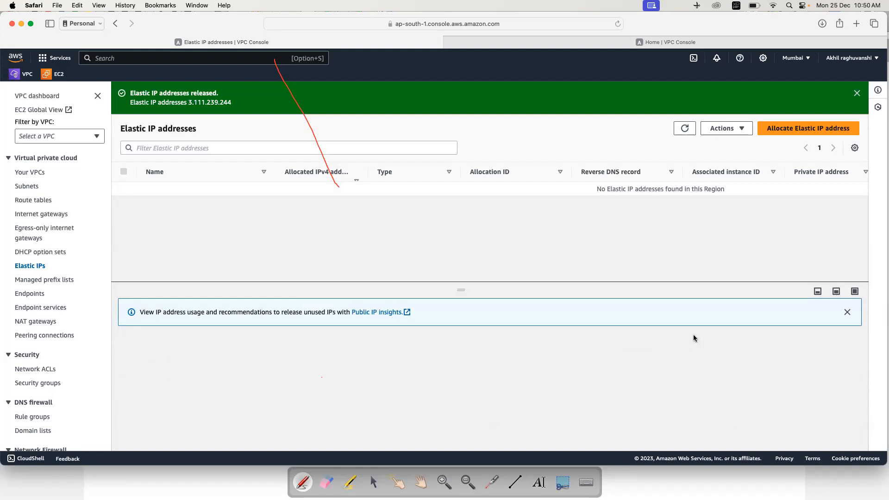
# Step: In OpenBoard, write Acount → Region → VPC in blue across the top
pyautogui.press('super+Tab')
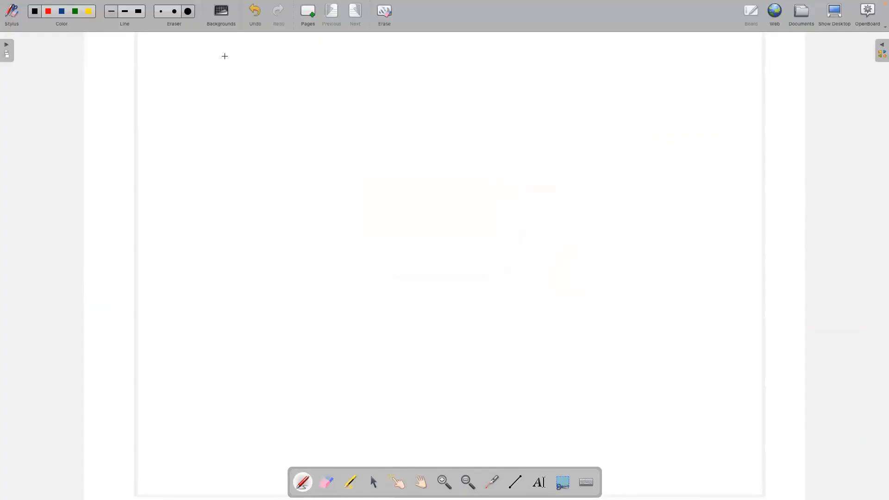
pyautogui.click(224, 56)
pyautogui.moveTo(208, 68)
pyautogui.mouseDown()
pyautogui.moveTo(211, 55)
pyautogui.moveTo(214, 68)
pyautogui.mouseUp()
pyautogui.moveTo(209, 63); pyautogui.dragTo(223, 61)
pyautogui.moveTo(219, 59); pyautogui.dragTo(220, 65)
pyautogui.click(61, 13)
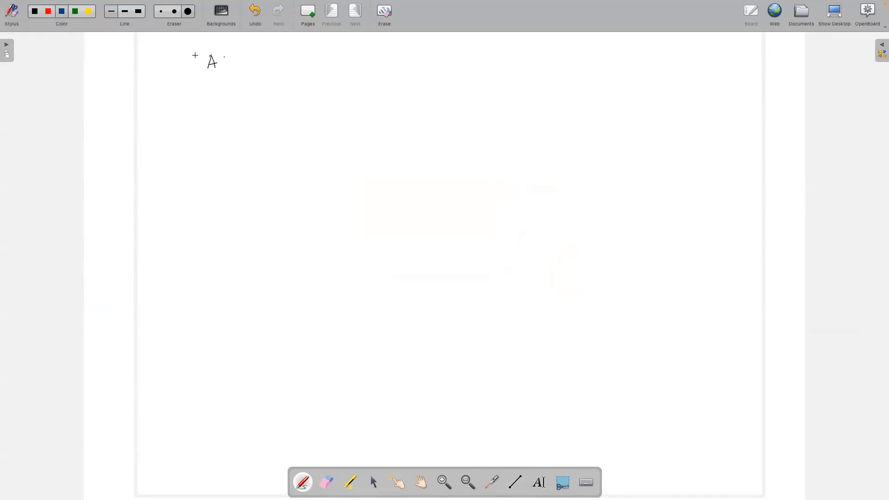
pyautogui.moveTo(227, 64)
pyautogui.mouseDown()
pyautogui.moveTo(241, 66)
pyautogui.moveTo(220, 69)
pyautogui.moveTo(261, 69)
pyautogui.mouseUp()
pyautogui.moveTo(258, 62)
pyautogui.mouseDown()
pyautogui.moveTo(267, 62)
pyautogui.moveTo(251, 100)
pyautogui.moveTo(293, 109)
pyautogui.mouseUp()
pyautogui.moveTo(295, 105)
pyautogui.mouseDown()
pyautogui.moveTo(302, 122)
pyautogui.moveTo(323, 100)
pyautogui.moveTo(335, 102)
pyautogui.mouseUp()
pyautogui.click(312, 97)
pyautogui.moveTo(288, 119)
pyautogui.mouseDown()
pyautogui.moveTo(378, 99)
pyautogui.moveTo(382, 111)
pyautogui.mouseUp()
pyautogui.moveTo(382, 100)
pyautogui.mouseDown()
pyautogui.moveTo(396, 109)
pyautogui.moveTo(392, 118)
pyautogui.mouseUp()
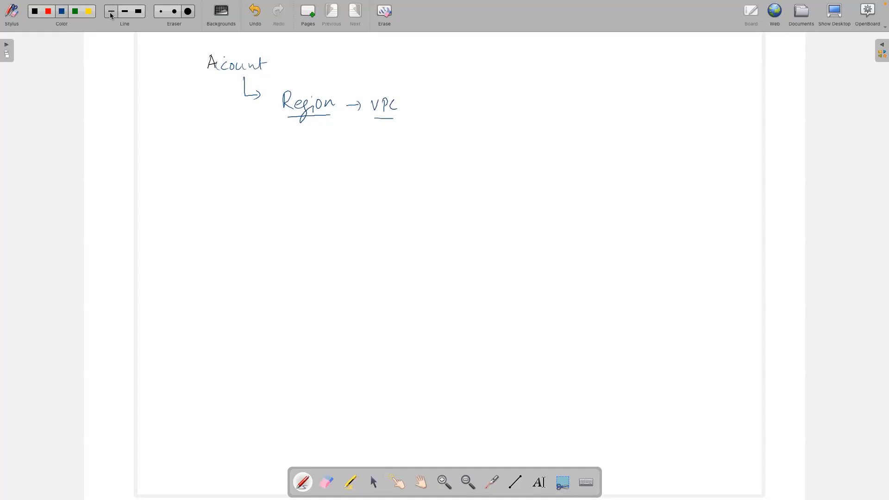
# Step: In green, add an underlined '5VPC max' note and three underlined VPC labels below Acount
pyautogui.click(77, 12)
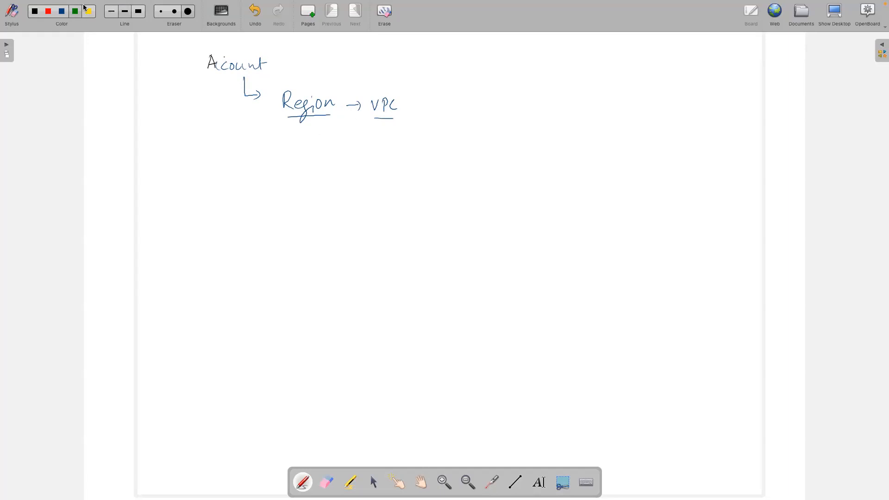
pyautogui.moveTo(384, 120)
pyautogui.mouseDown()
pyautogui.moveTo(382, 139)
pyautogui.moveTo(406, 144)
pyautogui.moveTo(419, 135)
pyautogui.moveTo(427, 145)
pyautogui.moveTo(436, 136)
pyautogui.moveTo(449, 150)
pyautogui.moveTo(460, 137)
pyautogui.moveTo(488, 136)
pyautogui.moveTo(494, 146)
pyautogui.mouseUp()
pyautogui.moveTo(494, 134)
pyautogui.mouseDown()
pyautogui.moveTo(486, 148)
pyautogui.moveTo(496, 144)
pyautogui.mouseUp()
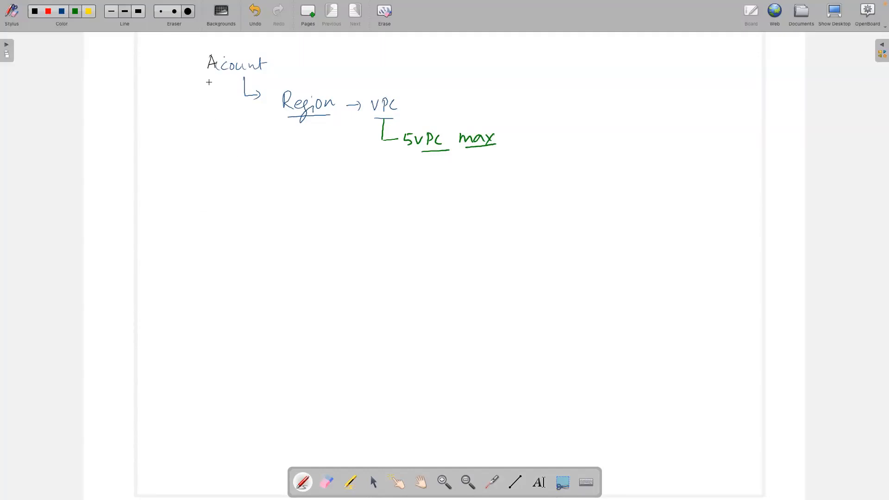
pyautogui.moveTo(225, 78)
pyautogui.mouseDown()
pyautogui.moveTo(223, 184)
pyautogui.moveTo(235, 185)
pyautogui.moveTo(230, 192)
pyautogui.mouseUp()
pyautogui.moveTo(244, 186)
pyautogui.mouseDown()
pyautogui.moveTo(238, 192)
pyautogui.moveTo(247, 197)
pyautogui.mouseUp()
pyautogui.moveTo(318, 182); pyautogui.dragTo(355, 194)
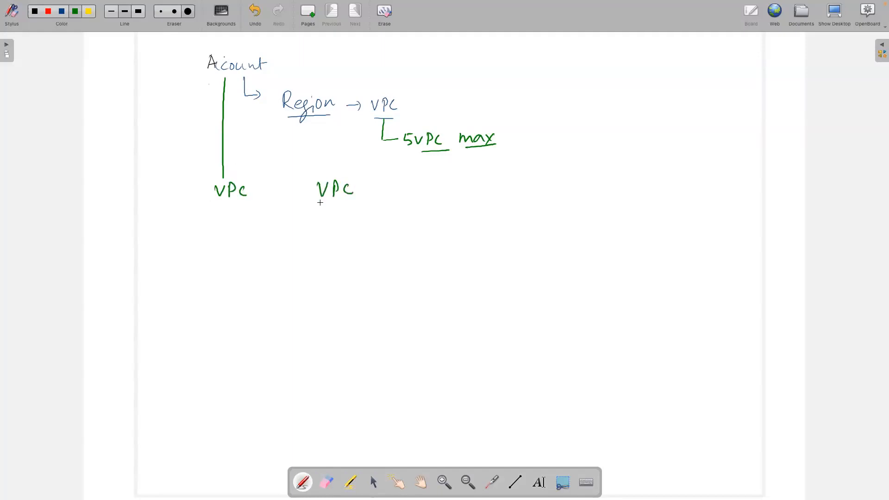
pyautogui.moveTo(215, 200); pyautogui.dragTo(246, 199)
pyautogui.moveTo(320, 200); pyautogui.dragTo(351, 199)
pyautogui.moveTo(412, 182); pyautogui.dragTo(438, 200)
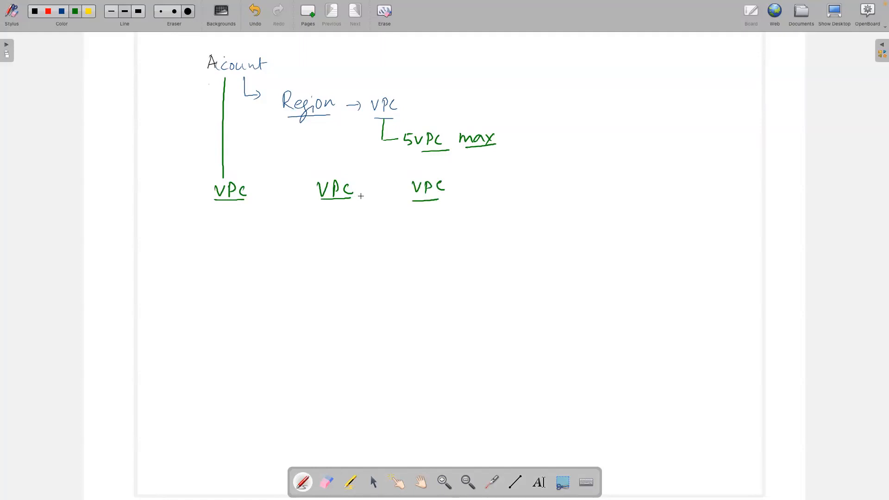
pyautogui.moveTo(420, 152); pyautogui.dragTo(482, 150)
# Step: Draw a green box around each of the three VPC labels
pyautogui.moveTo(184, 181)
pyautogui.mouseDown()
pyautogui.moveTo(170, 299)
pyautogui.moveTo(274, 294)
pyautogui.mouseUp()
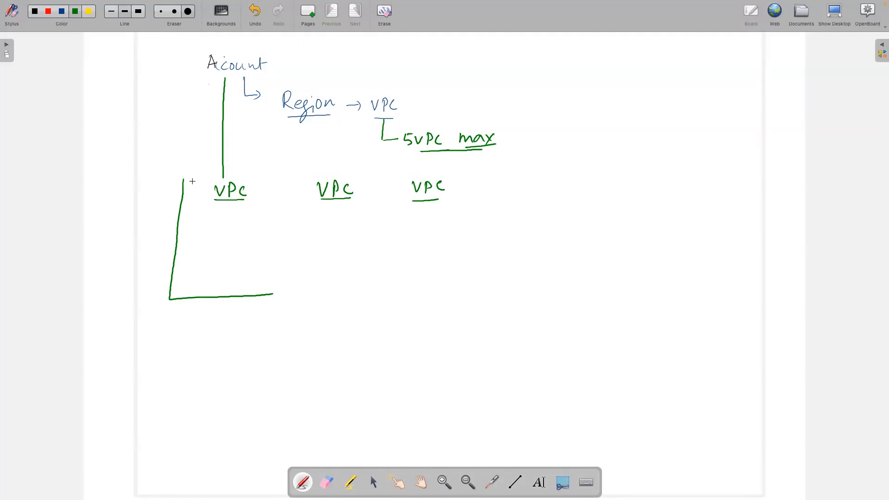
pyautogui.moveTo(185, 179)
pyautogui.mouseDown()
pyautogui.moveTo(278, 179)
pyautogui.moveTo(268, 297)
pyautogui.mouseUp()
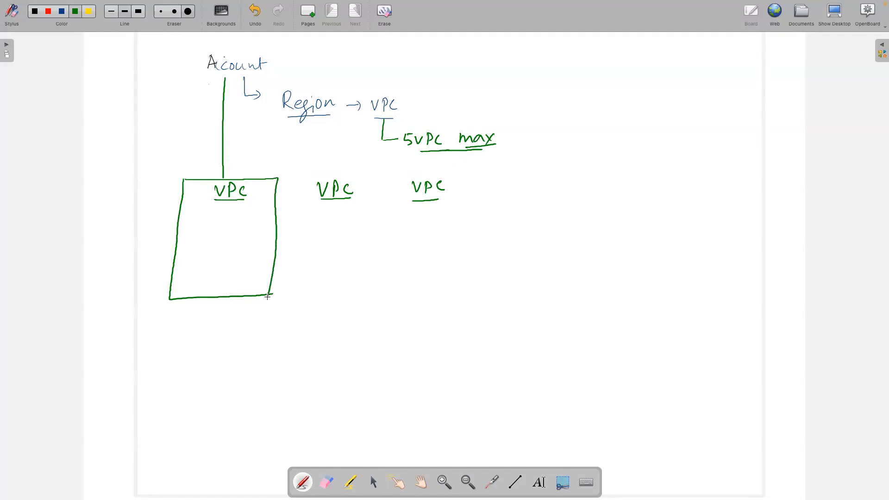
pyautogui.moveTo(299, 183)
pyautogui.mouseDown()
pyautogui.moveTo(292, 293)
pyautogui.moveTo(375, 290)
pyautogui.mouseUp()
pyautogui.moveTo(298, 178)
pyautogui.mouseDown()
pyautogui.moveTo(378, 173)
pyautogui.moveTo(373, 288)
pyautogui.mouseUp()
pyautogui.moveTo(403, 177)
pyautogui.mouseDown()
pyautogui.moveTo(394, 279)
pyautogui.moveTo(449, 284)
pyautogui.mouseUp()
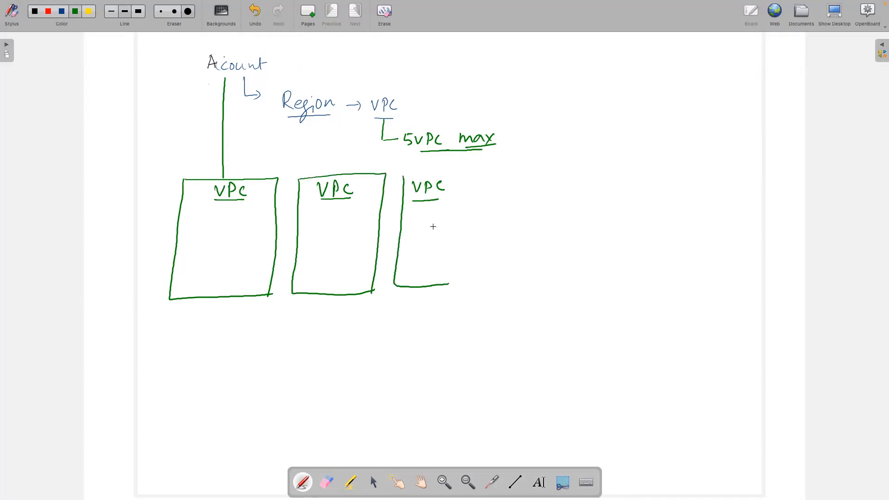
pyautogui.moveTo(404, 175)
pyautogui.mouseDown()
pyautogui.moveTo(480, 172)
pyautogui.moveTo(458, 290)
pyautogui.mouseUp()
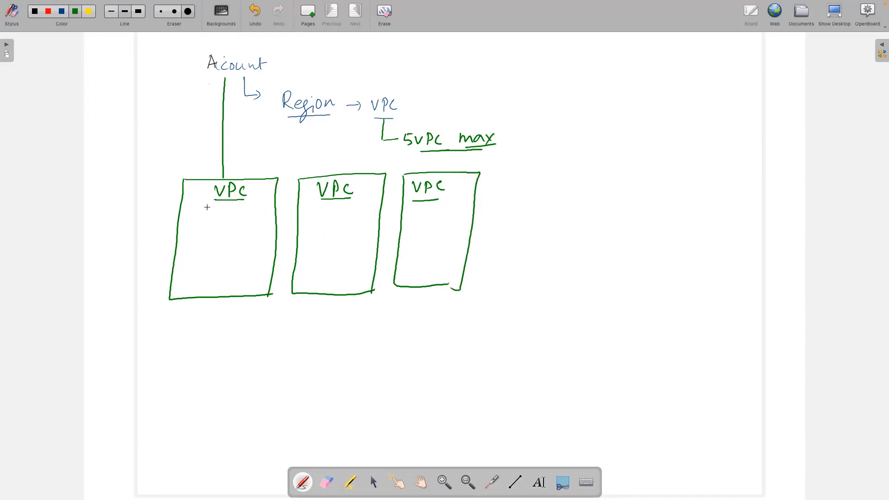
# Step: Add AZ labels and Ec2 boxes in the first and middle VPCs, joined by an arrow
pyautogui.moveTo(197, 218)
pyautogui.mouseDown()
pyautogui.moveTo(203, 209)
pyautogui.moveTo(234, 227)
pyautogui.moveTo(229, 252)
pyautogui.mouseUp()
pyautogui.moveTo(193, 229)
pyautogui.mouseDown()
pyautogui.moveTo(191, 257)
pyautogui.moveTo(229, 256)
pyautogui.moveTo(209, 245)
pyautogui.moveTo(209, 234)
pyautogui.mouseUp()
pyautogui.moveTo(201, 241); pyautogui.dragTo(213, 245)
pyautogui.moveTo(215, 239); pyautogui.dragTo(221, 247)
pyautogui.moveTo(310, 218)
pyautogui.mouseDown()
pyautogui.moveTo(319, 243)
pyautogui.moveTo(350, 244)
pyautogui.mouseUp()
pyautogui.moveTo(310, 218)
pyautogui.mouseDown()
pyautogui.moveTo(359, 214)
pyautogui.moveTo(338, 243)
pyautogui.mouseUp()
pyautogui.moveTo(317, 209)
pyautogui.mouseDown()
pyautogui.moveTo(321, 201)
pyautogui.moveTo(324, 209)
pyautogui.mouseUp()
pyautogui.moveTo(317, 206)
pyautogui.mouseDown()
pyautogui.moveTo(332, 211)
pyautogui.moveTo(329, 235)
pyautogui.moveTo(332, 223)
pyautogui.moveTo(343, 235)
pyautogui.mouseUp()
pyautogui.moveTo(239, 234)
pyautogui.mouseDown()
pyautogui.moveTo(238, 242)
pyautogui.moveTo(311, 231)
pyautogui.moveTo(304, 239)
pyautogui.mouseUp()
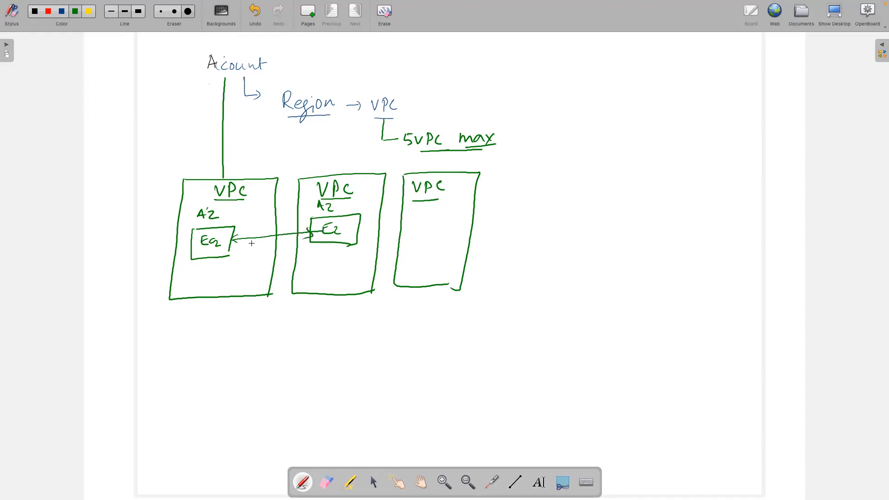
# Step: Draw a dividing line, then an Ec2 box in the third VPC double-arrowed to the middle one
pyautogui.moveTo(289, 153); pyautogui.dragTo(271, 327)
pyautogui.moveTo(208, 307); pyautogui.dragTo(222, 308)
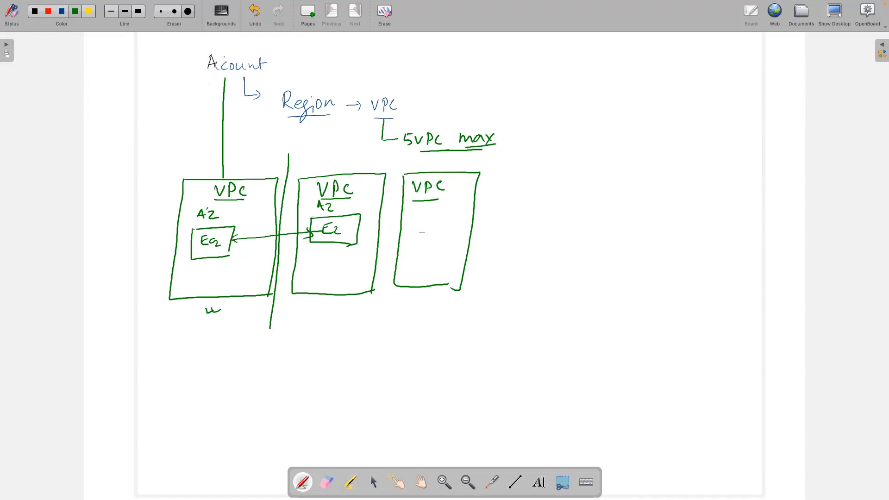
pyautogui.moveTo(410, 214)
pyautogui.mouseDown()
pyautogui.moveTo(408, 240)
pyautogui.moveTo(450, 239)
pyautogui.moveTo(438, 213)
pyautogui.moveTo(447, 238)
pyautogui.moveTo(421, 235)
pyautogui.moveTo(429, 222)
pyautogui.mouseUp()
pyautogui.moveTo(436, 224)
pyautogui.mouseDown()
pyautogui.moveTo(432, 230)
pyautogui.moveTo(443, 232)
pyautogui.mouseUp()
pyautogui.moveTo(422, 228); pyautogui.dragTo(427, 228)
pyautogui.moveTo(358, 229)
pyautogui.mouseDown()
pyautogui.moveTo(410, 227)
pyautogui.moveTo(366, 233)
pyautogui.mouseUp()
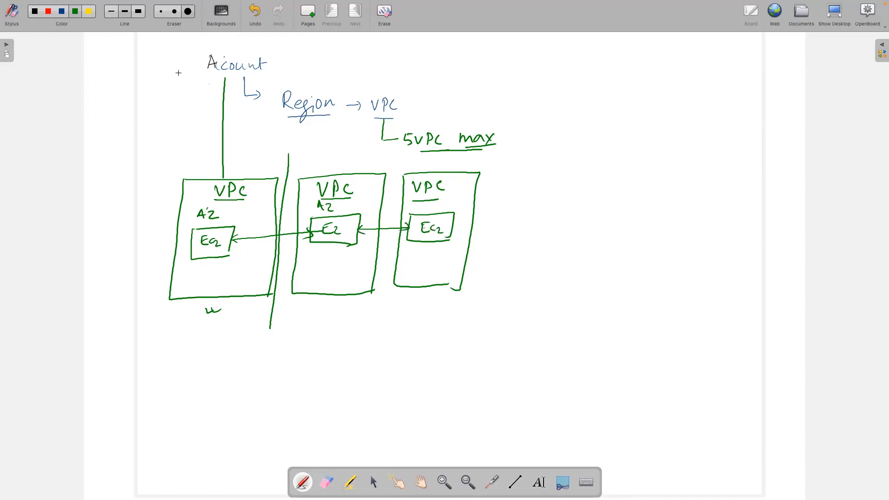
# Step: In red, cross out both links between Ec2 instances in different VPCs
pyautogui.click(49, 13)
pyautogui.moveTo(381, 224); pyautogui.dragTo(388, 232)
pyautogui.moveTo(388, 225); pyautogui.dragTo(381, 233)
pyautogui.moveTo(282, 230)
pyautogui.mouseDown()
pyautogui.moveTo(290, 238)
pyautogui.moveTo(282, 239)
pyautogui.mouseUp()
# Step: On a new page, draw a large VPC box labelled with AZ A, B and C
pyautogui.click(307, 16)
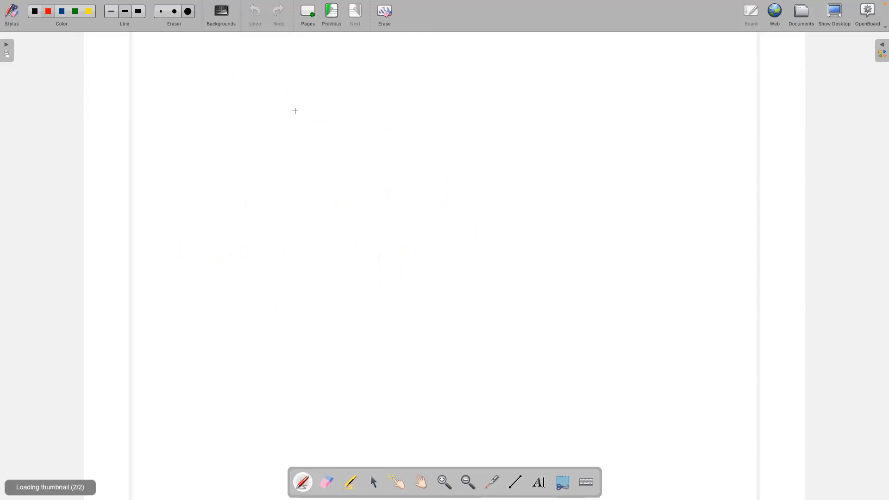
pyautogui.moveTo(269, 74); pyautogui.dragTo(278, 73)
pyautogui.moveTo(282, 71)
pyautogui.mouseDown()
pyautogui.moveTo(281, 84)
pyautogui.moveTo(283, 77)
pyautogui.moveTo(296, 84)
pyautogui.mouseUp()
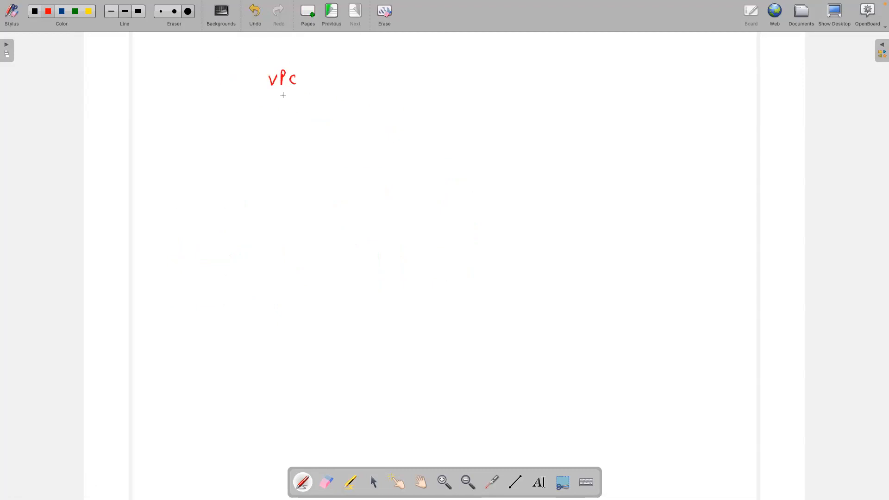
pyautogui.moveTo(251, 110)
pyautogui.mouseDown()
pyautogui.moveTo(424, 119)
pyautogui.moveTo(423, 252)
pyautogui.mouseUp()
pyautogui.moveTo(249, 111)
pyautogui.mouseDown()
pyautogui.moveTo(234, 296)
pyautogui.moveTo(391, 287)
pyautogui.moveTo(410, 277)
pyautogui.moveTo(422, 245)
pyautogui.mouseUp()
pyautogui.moveTo(284, 131); pyautogui.dragTo(307, 141)
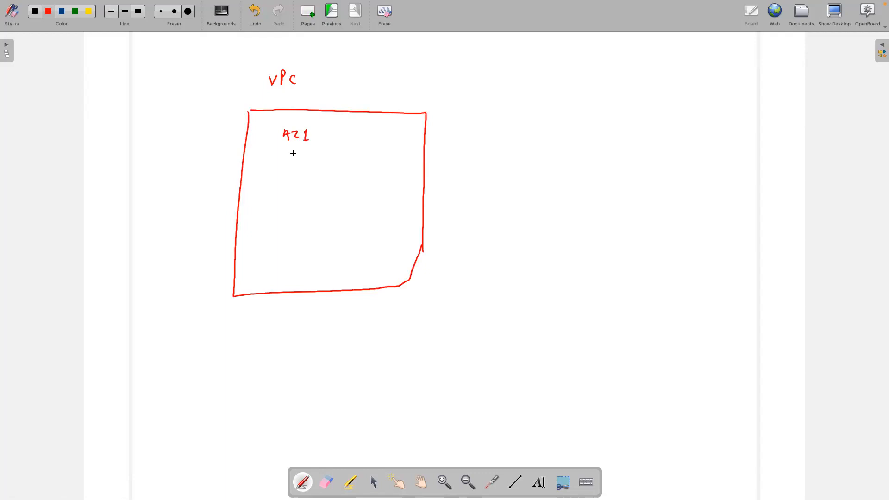
pyautogui.moveTo(281, 197); pyautogui.dragTo(309, 196)
pyautogui.moveTo(305, 140); pyautogui.dragTo(314, 140)
pyautogui.moveTo(278, 245)
pyautogui.mouseDown()
pyautogui.moveTo(283, 253)
pyautogui.moveTo(305, 250)
pyautogui.moveTo(344, 280)
pyautogui.mouseUp()
# Step: Add Ec2 boxes under AZ A, B and C, link B and C with an arrow, and number it VPC 1
pyautogui.moveTo(299, 259)
pyautogui.mouseDown()
pyautogui.moveTo(341, 265)
pyautogui.moveTo(340, 279)
pyautogui.moveTo(320, 266)
pyautogui.moveTo(336, 269)
pyautogui.mouseUp()
pyautogui.moveTo(304, 202); pyautogui.dragTo(330, 216)
pyautogui.moveTo(305, 201)
pyautogui.mouseDown()
pyautogui.moveTo(336, 197)
pyautogui.moveTo(333, 215)
pyautogui.moveTo(319, 202)
pyautogui.mouseUp()
pyautogui.moveTo(322, 204); pyautogui.dragTo(332, 211)
pyautogui.moveTo(305, 149)
pyautogui.mouseDown()
pyautogui.moveTo(338, 160)
pyautogui.moveTo(339, 139)
pyautogui.moveTo(323, 197)
pyautogui.moveTo(331, 169)
pyautogui.mouseUp()
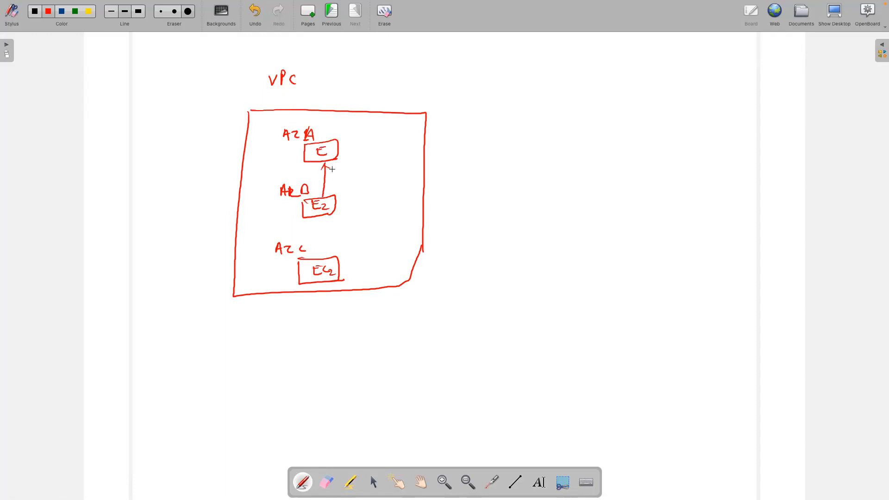
pyautogui.moveTo(325, 217); pyautogui.dragTo(326, 248)
pyautogui.moveTo(251, 111); pyautogui.dragTo(252, 110)
pyautogui.moveTo(306, 76); pyautogui.dragTo(317, 83)
# Step: Draw a labelled VPC2 box to the right of VPC 1
pyautogui.moveTo(496, 73); pyautogui.dragTo(530, 76)
pyautogui.moveTo(480, 104)
pyautogui.mouseDown()
pyautogui.moveTo(609, 100)
pyautogui.moveTo(596, 237)
pyautogui.mouseUp()
pyautogui.moveTo(478, 107)
pyautogui.mouseDown()
pyautogui.moveTo(457, 277)
pyautogui.moveTo(592, 266)
pyautogui.moveTo(600, 238)
pyautogui.mouseUp()
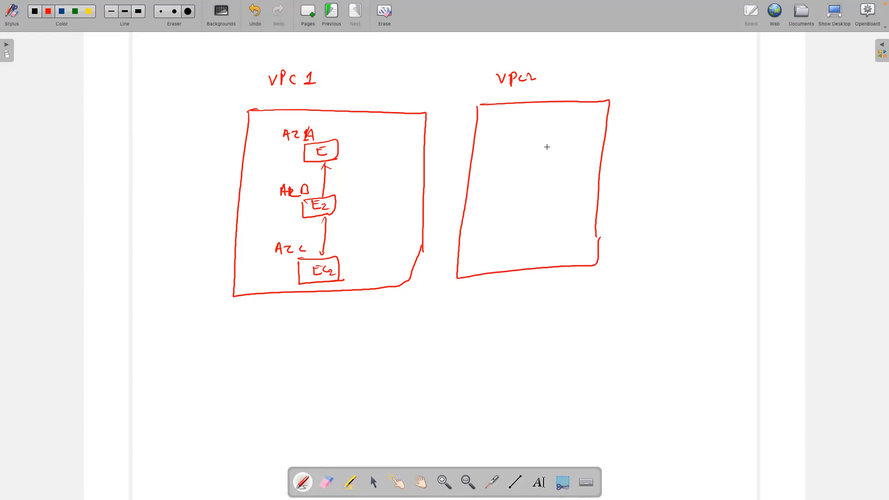
# Step: Title the page Mumbai and draw an AZ Ec2 box in VPC2 with an arrow from VPC 1
pyautogui.moveTo(369, 45)
pyautogui.mouseDown()
pyautogui.moveTo(419, 45)
pyautogui.moveTo(415, 54)
pyautogui.mouseUp()
pyautogui.click(417, 40)
pyautogui.moveTo(499, 126); pyautogui.dragTo(506, 122)
pyautogui.moveTo(510, 120)
pyautogui.mouseDown()
pyautogui.moveTo(533, 134)
pyautogui.moveTo(529, 162)
pyautogui.mouseUp()
pyautogui.moveTo(493, 135)
pyautogui.mouseDown()
pyautogui.moveTo(493, 147)
pyautogui.moveTo(526, 161)
pyautogui.moveTo(507, 147)
pyautogui.moveTo(528, 153)
pyautogui.mouseUp()
pyautogui.moveTo(342, 152); pyautogui.dragTo(496, 150)
pyautogui.moveTo(482, 153); pyautogui.dragTo(495, 151)
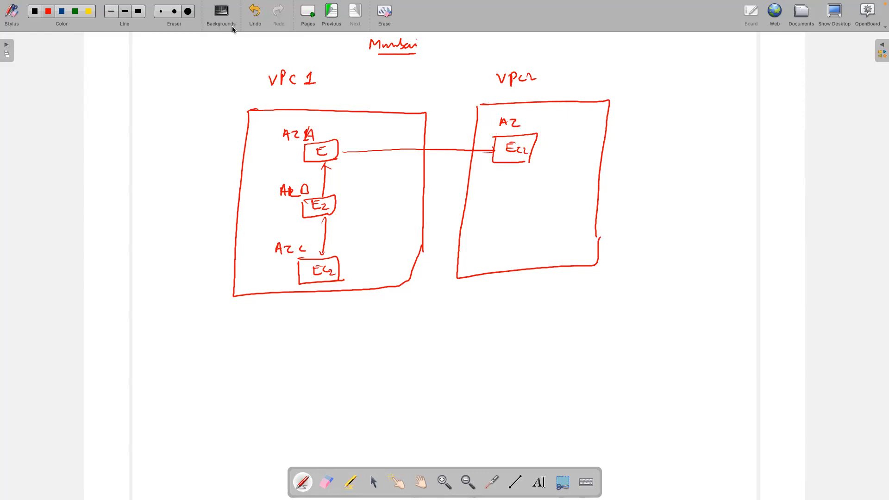
# Step: In green, tick the link inside VPC 1 and cross out the VPC 1-to-VPC2 link
pyautogui.click(77, 14)
pyautogui.moveTo(318, 163)
pyautogui.mouseDown()
pyautogui.moveTo(317, 198)
pyautogui.moveTo(318, 162)
pyautogui.moveTo(313, 175)
pyautogui.mouseUp()
pyautogui.moveTo(348, 144)
pyautogui.mouseDown()
pyautogui.moveTo(350, 154)
pyautogui.moveTo(493, 151)
pyautogui.moveTo(441, 152)
pyautogui.mouseUp()
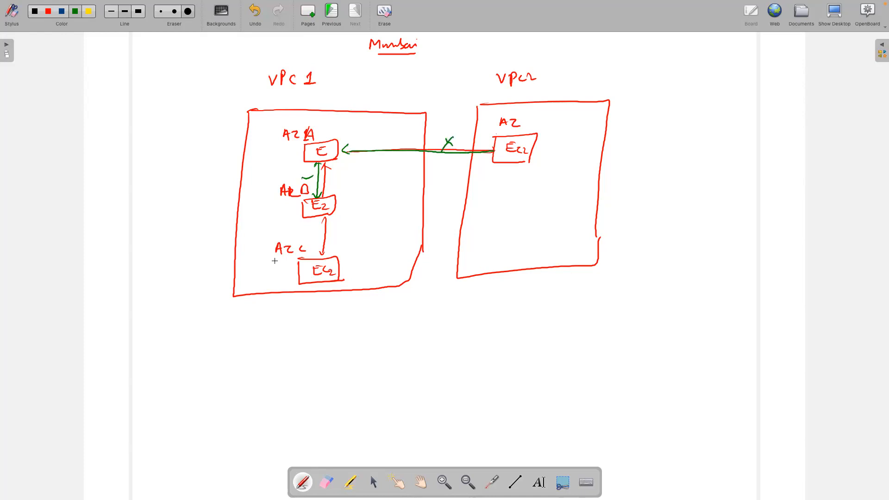
# Step: On a new blank page, write 'Mumbai' and draw the Mumbai region box
pyautogui.click(308, 16)
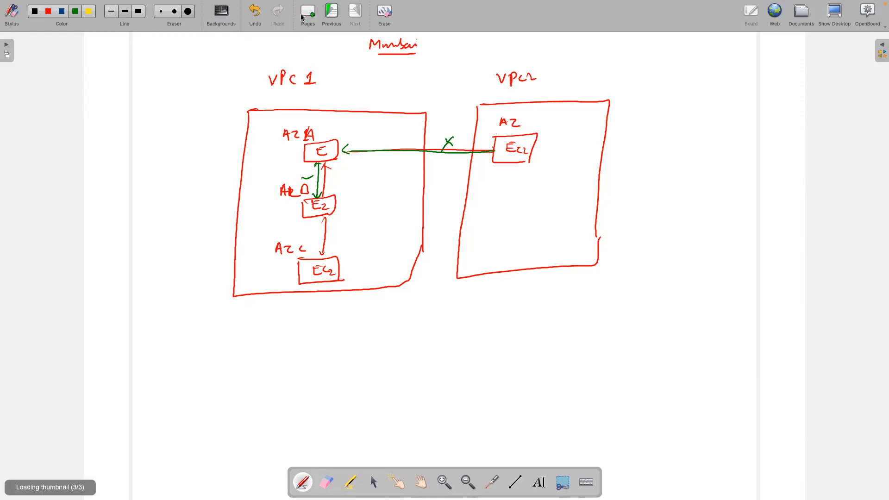
pyautogui.moveTo(282, 89); pyautogui.dragTo(338, 75)
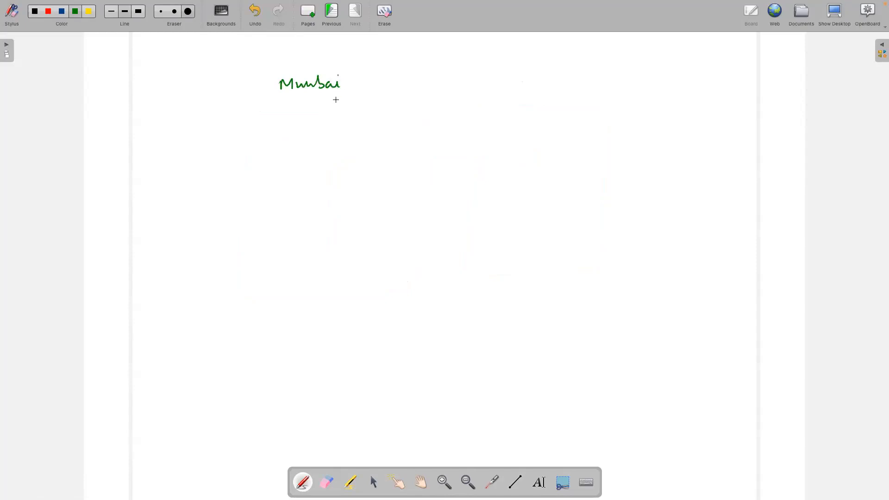
pyautogui.moveTo(230, 87)
pyautogui.mouseDown()
pyautogui.moveTo(273, 85)
pyautogui.moveTo(221, 124)
pyautogui.moveTo(211, 280)
pyautogui.moveTo(259, 309)
pyautogui.moveTo(521, 305)
pyautogui.mouseUp()
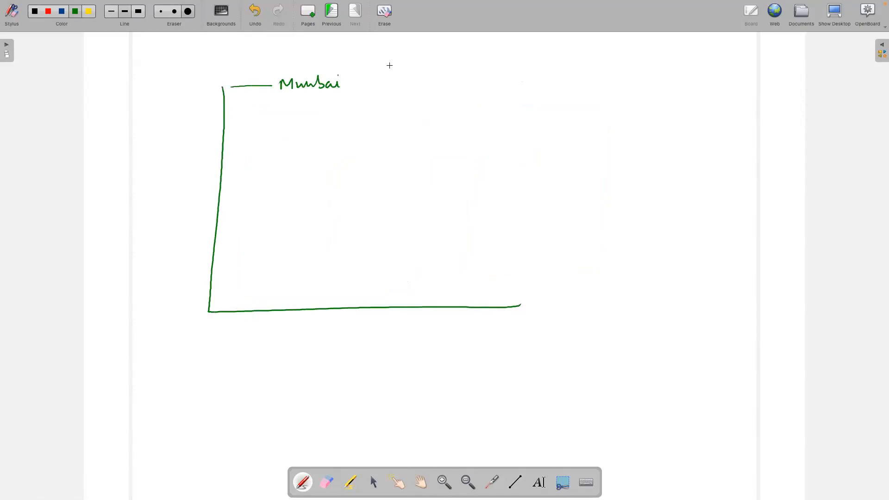
pyautogui.moveTo(358, 83)
pyautogui.mouseDown()
pyautogui.moveTo(518, 86)
pyautogui.moveTo(503, 318)
pyautogui.mouseUp()
# Step: Label VPC1 and VPC2, then draw the VPC1 box with a machine inside
pyautogui.moveTo(257, 131); pyautogui.dragTo(269, 129)
pyautogui.moveTo(271, 131)
pyautogui.mouseDown()
pyautogui.moveTo(271, 140)
pyautogui.moveTo(290, 137)
pyautogui.mouseUp()
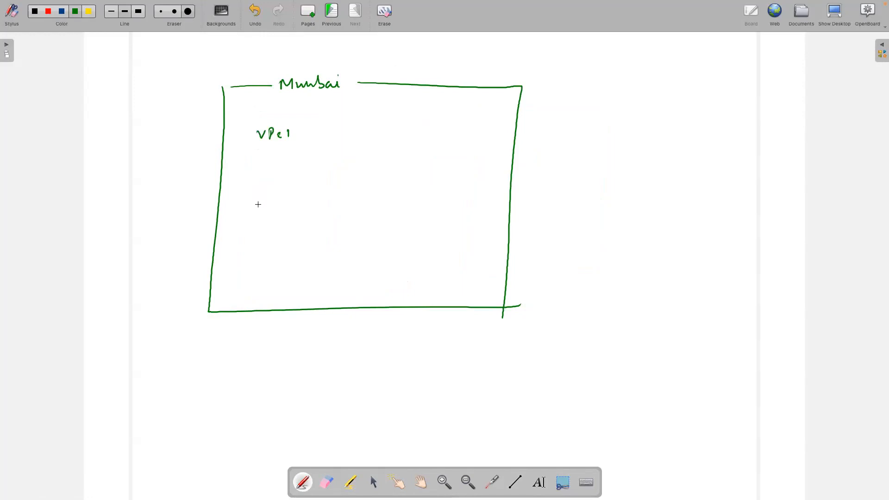
pyautogui.moveTo(382, 127); pyautogui.dragTo(404, 134)
pyautogui.moveTo(410, 128); pyautogui.dragTo(416, 133)
pyautogui.moveTo(245, 153)
pyautogui.mouseDown()
pyautogui.moveTo(330, 152)
pyautogui.moveTo(317, 234)
pyautogui.mouseUp()
pyautogui.moveTo(241, 153)
pyautogui.mouseDown()
pyautogui.moveTo(229, 237)
pyautogui.moveTo(317, 232)
pyautogui.mouseUp()
pyautogui.moveTo(259, 175)
pyautogui.mouseDown()
pyautogui.moveTo(296, 175)
pyautogui.moveTo(295, 188)
pyautogui.moveTo(258, 195)
pyautogui.moveTo(292, 193)
pyautogui.moveTo(284, 204)
pyautogui.mouseUp()
# Step: Draw the VPC2 box with its machine and link both machines with an arrow
pyautogui.moveTo(374, 154)
pyautogui.mouseDown()
pyautogui.moveTo(369, 224)
pyautogui.moveTo(443, 229)
pyautogui.mouseUp()
pyautogui.moveTo(371, 152)
pyautogui.mouseDown()
pyautogui.moveTo(461, 150)
pyautogui.moveTo(442, 228)
pyautogui.mouseUp()
pyautogui.moveTo(402, 174)
pyautogui.mouseDown()
pyautogui.moveTo(402, 189)
pyautogui.moveTo(430, 183)
pyautogui.moveTo(412, 203)
pyautogui.moveTo(423, 201)
pyautogui.moveTo(411, 203)
pyautogui.mouseUp()
pyautogui.moveTo(295, 187); pyautogui.dragTo(405, 181)
pyautogui.moveTo(301, 180); pyautogui.dragTo(305, 192)
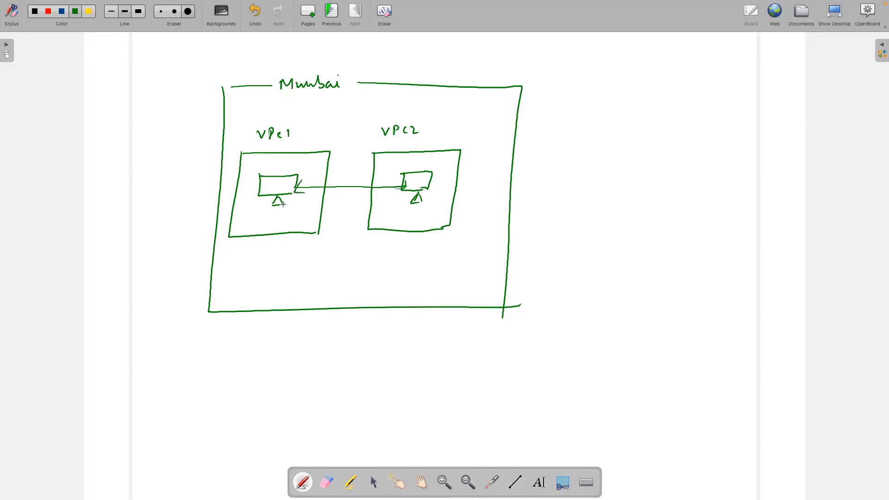
# Step: Divide the Mumbai region with a line and write 'Peering' with an arrow beside it
pyautogui.moveTo(357, 84); pyautogui.dragTo(322, 309)
pyautogui.moveTo(305, 254)
pyautogui.mouseDown()
pyautogui.moveTo(390, 257)
pyautogui.moveTo(385, 270)
pyautogui.moveTo(441, 260)
pyautogui.mouseUp()
pyautogui.moveTo(434, 256)
pyautogui.mouseDown()
pyautogui.moveTo(442, 260)
pyautogui.moveTo(401, 263)
pyautogui.mouseUp()
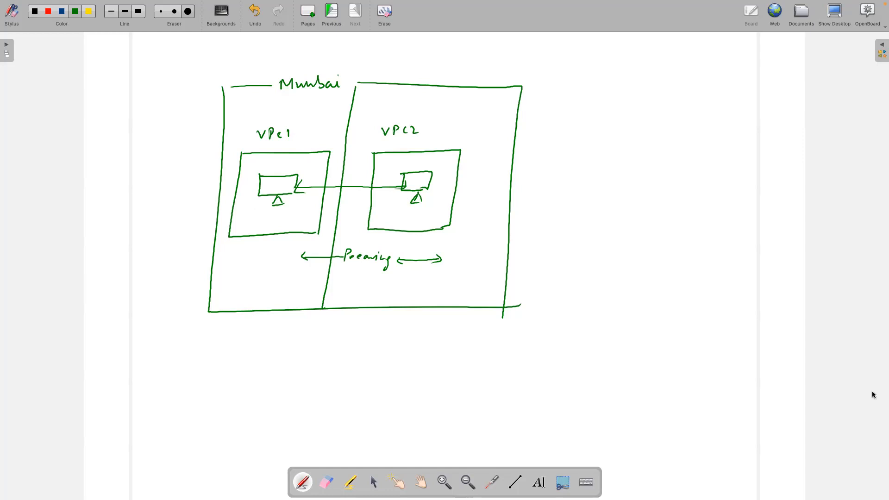
# Step: Leave the OpenBoard peering sketch and switch to Safari showing the AWS VPC console
pyautogui.press('super+Tab')
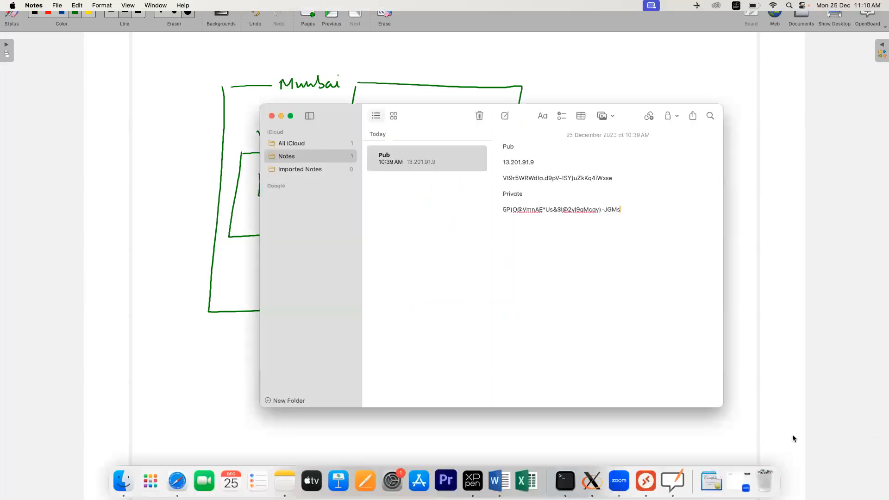
pyautogui.press('super+Tab')
pyautogui.press('super+Tab')
pyautogui.press('super+Tab')
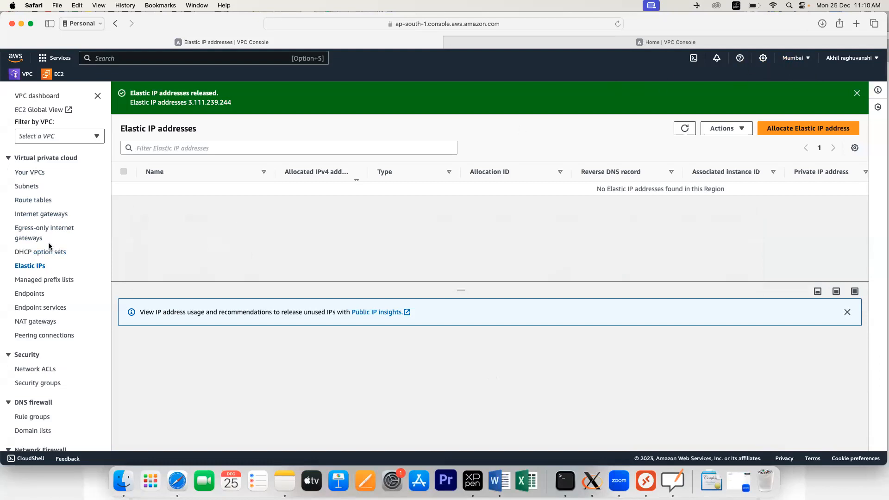
# Step: Start a new VPC from Your VPCs and give it the name tag vpc1
pyautogui.click(29, 173)
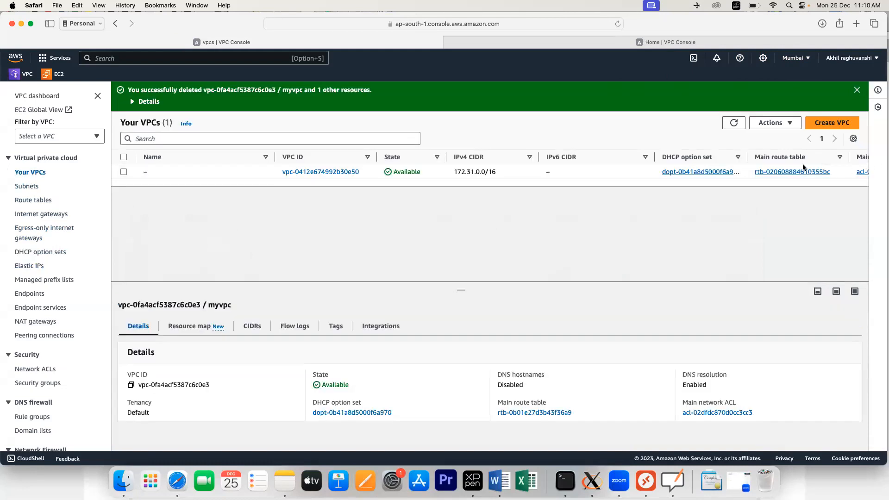
pyautogui.click(820, 126)
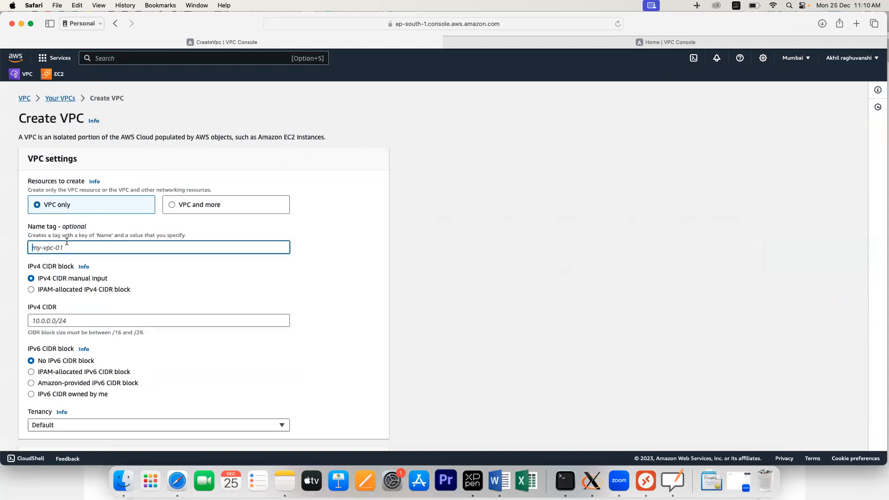
pyautogui.write('vpc1')
pyautogui.click(140, 272)
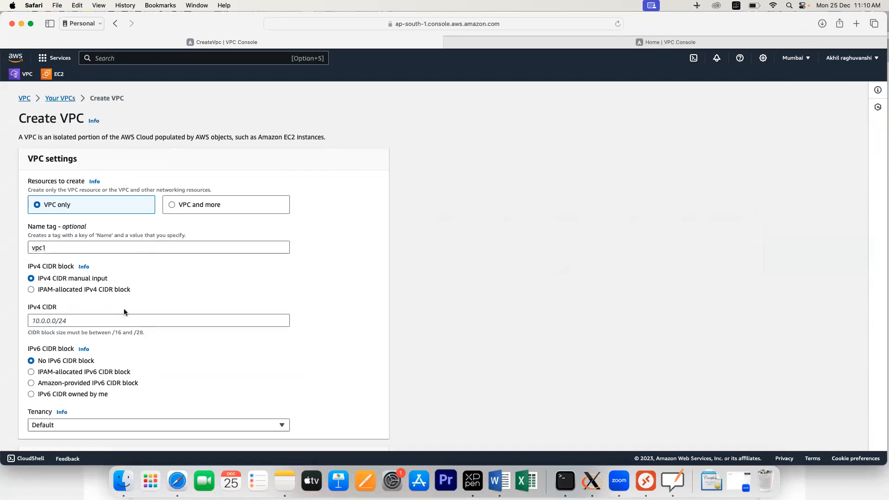
# Step: Enter IPv4 CIDR 10.0.0.0/16 and create the vpc1 VPC
pyautogui.scroll(-2, 100, 298)
pyautogui.click(54, 267)
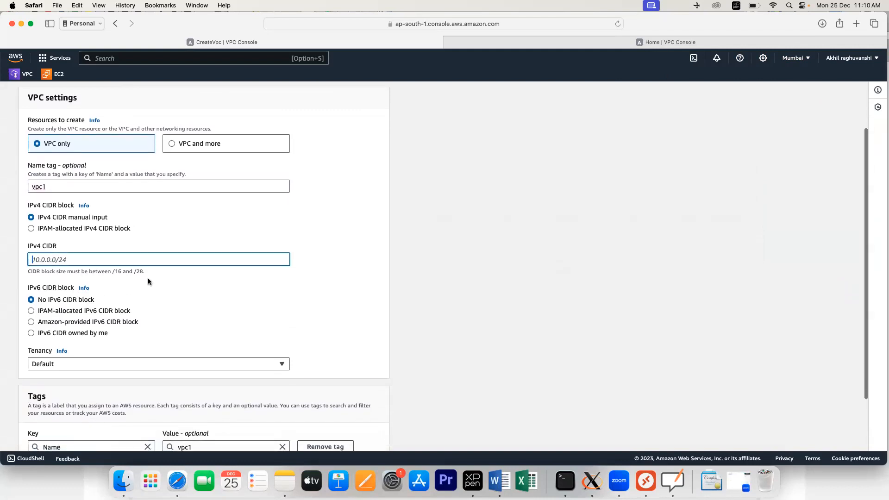
pyautogui.write('10.0.')
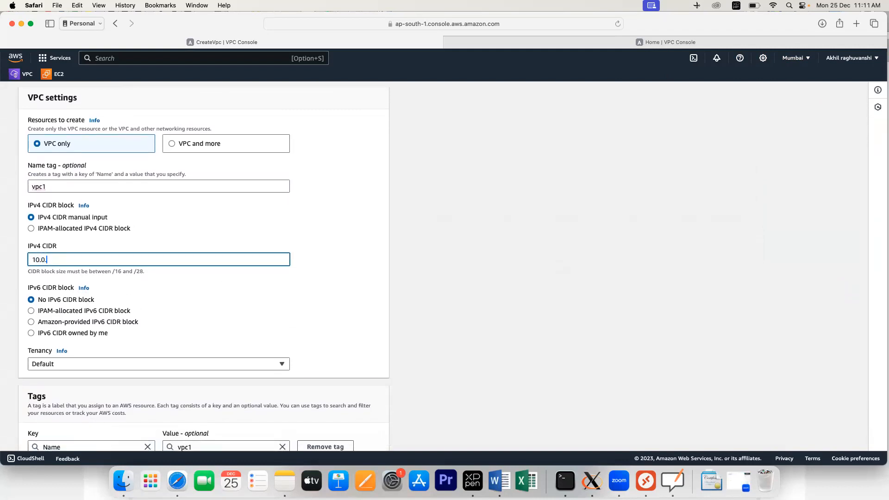
pyautogui.write('0.0/16')
pyautogui.click(235, 326)
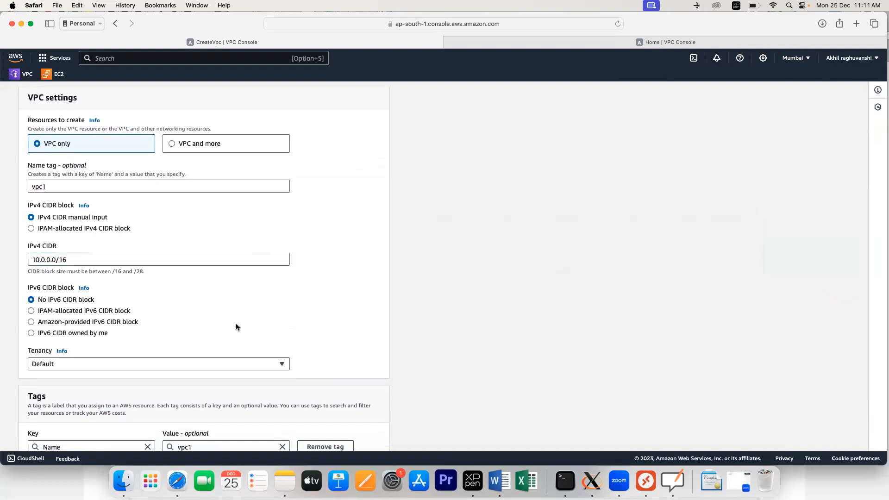
pyautogui.scroll(-3, 241, 319)
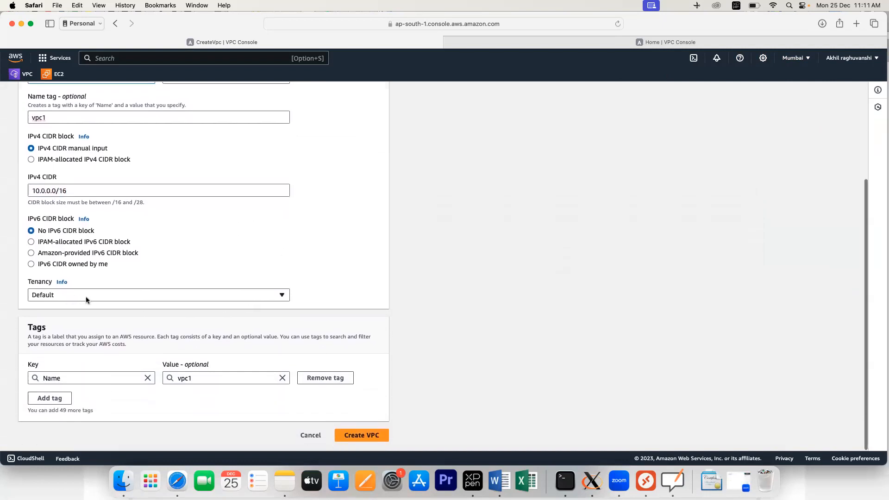
pyautogui.click(350, 436)
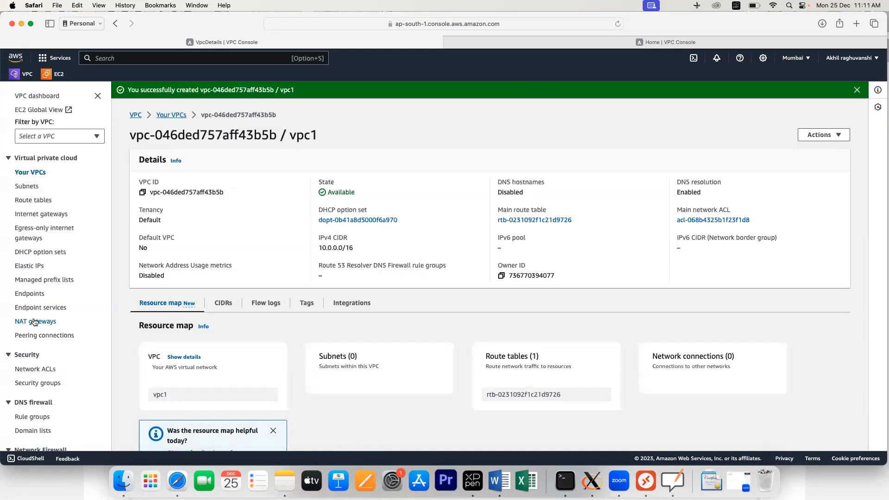
pyautogui.scroll(-1, 69, 239)
# Step: Start a new subnet in vpc1 and name it vpc1-subnet
pyautogui.click(26, 187)
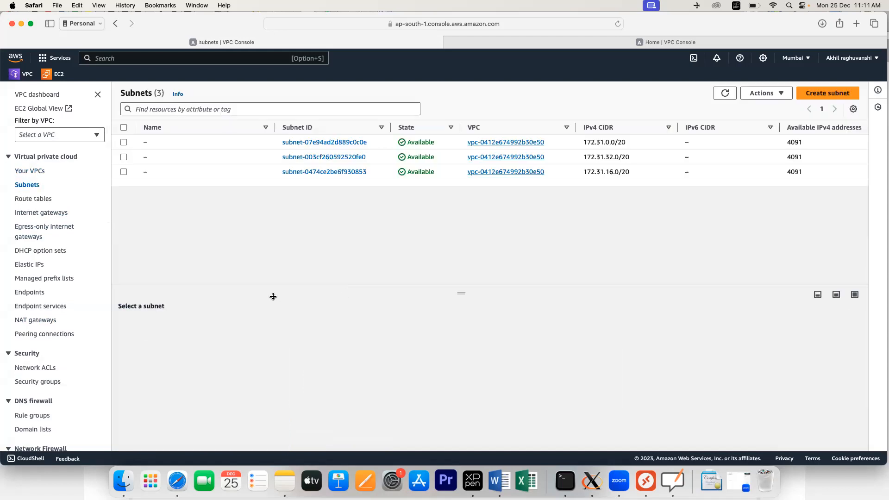
pyautogui.click(824, 94)
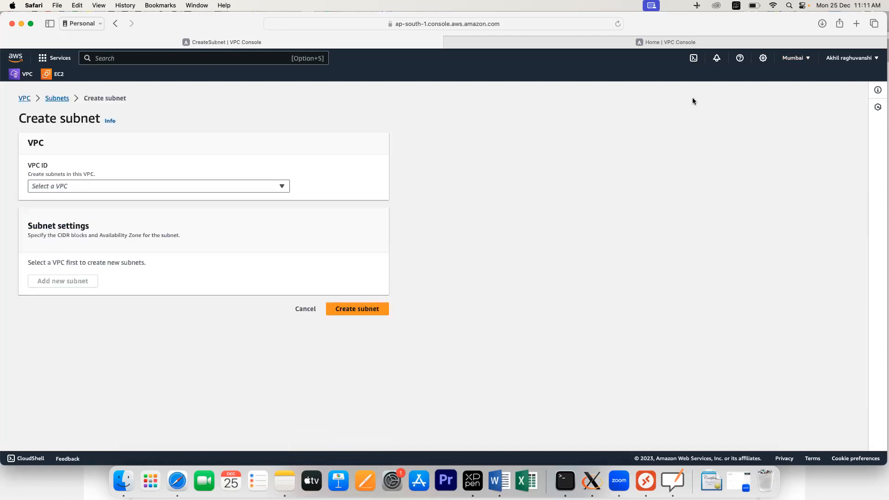
pyautogui.click(87, 186)
pyautogui.click(91, 218)
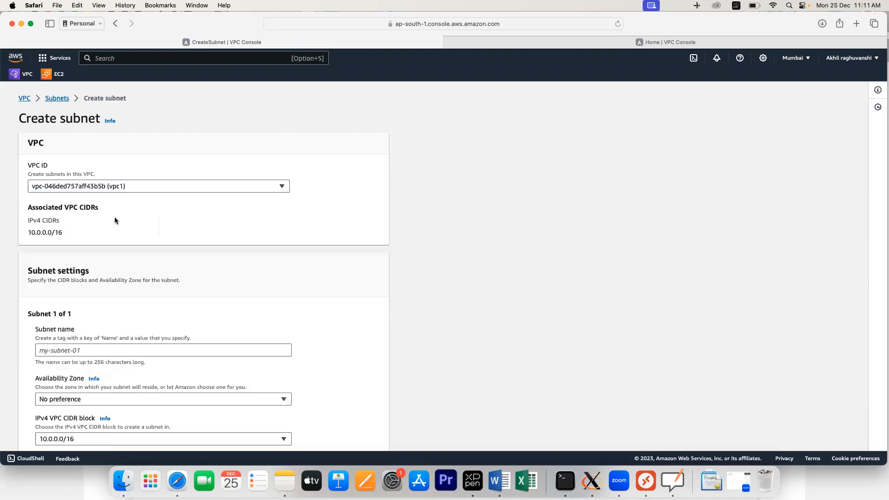
pyautogui.scroll(-3, 103, 297)
pyautogui.click(71, 247)
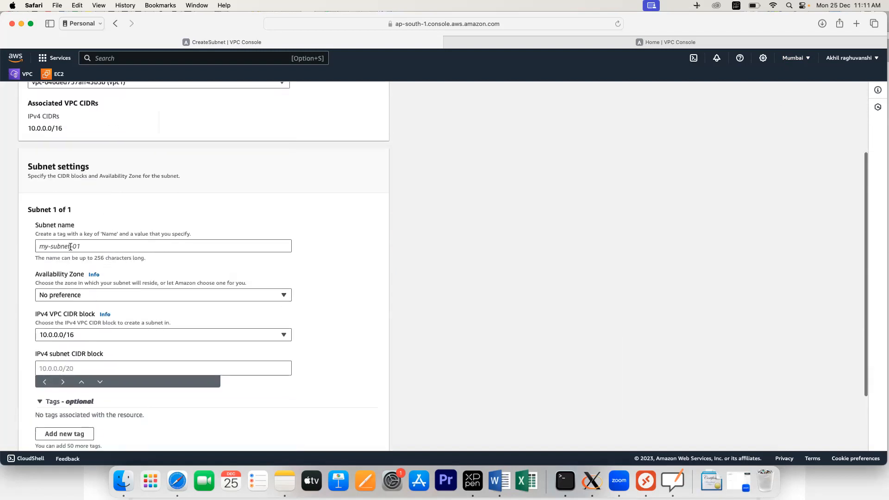
pyautogui.write('pv')
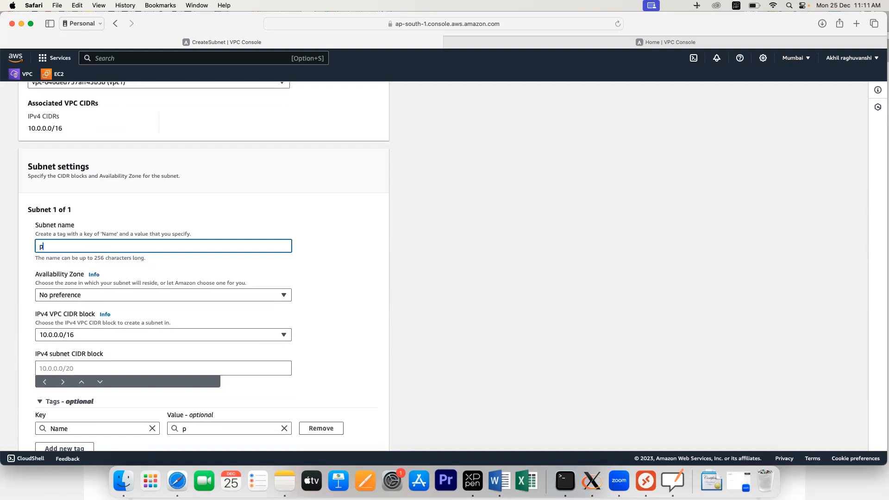
pyautogui.press('BackSpace')
pyautogui.press('BackSpace')
pyautogui.write('vpc1-subnet')
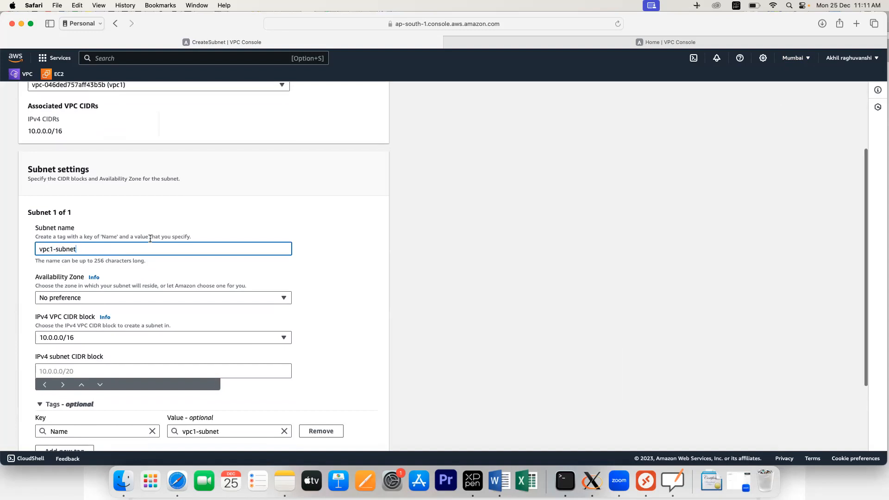
# Step: Place the subnet in ap-south-1a with CIDR 10.0.0.0/16 and create it
pyautogui.scroll(-3, 175, 276)
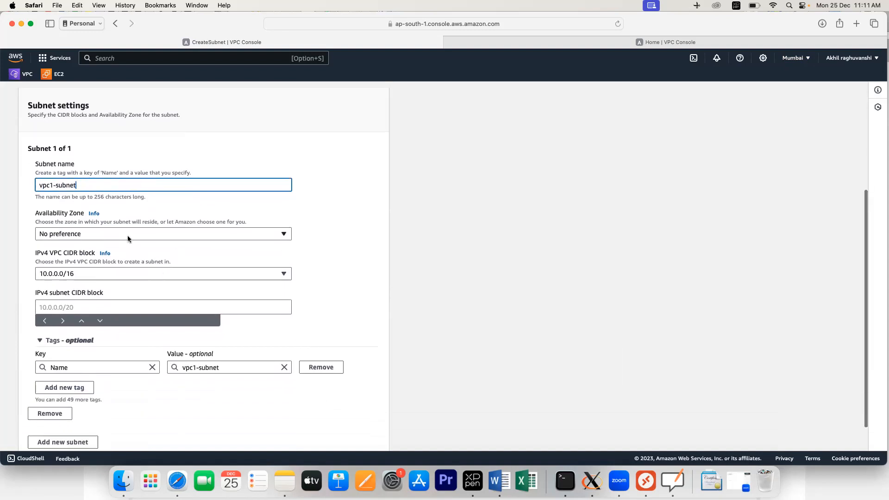
pyautogui.click(128, 235)
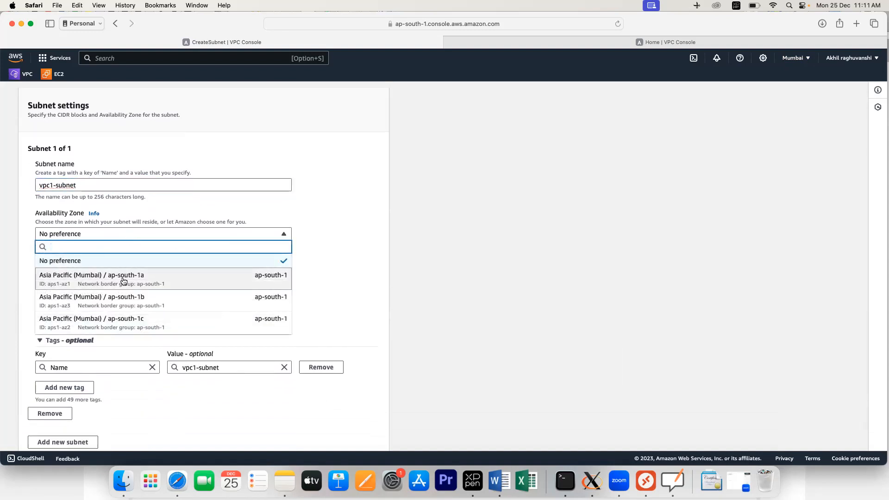
pyautogui.click(123, 281)
pyautogui.click(66, 313)
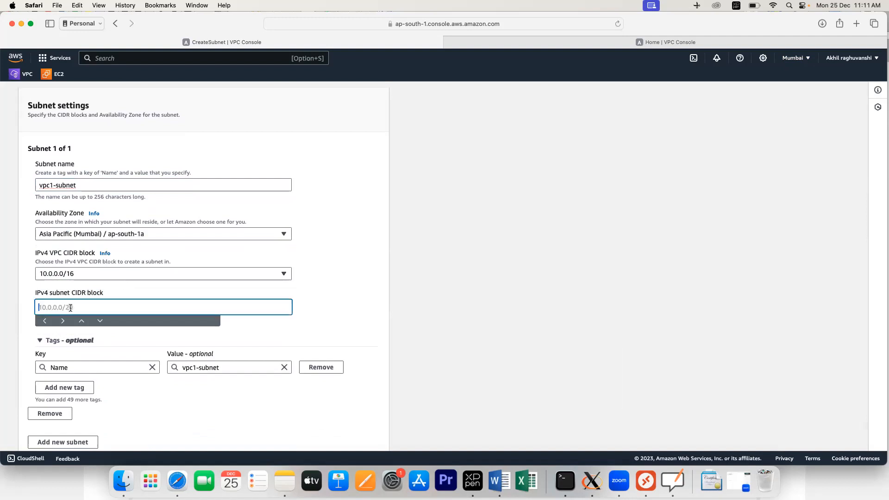
pyautogui.write('10.0.0.0/16')
pyautogui.click(276, 338)
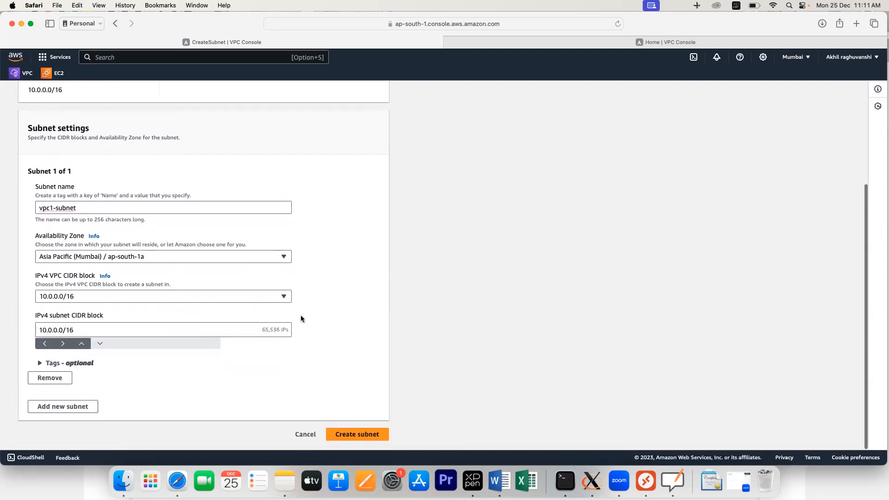
pyautogui.click(351, 436)
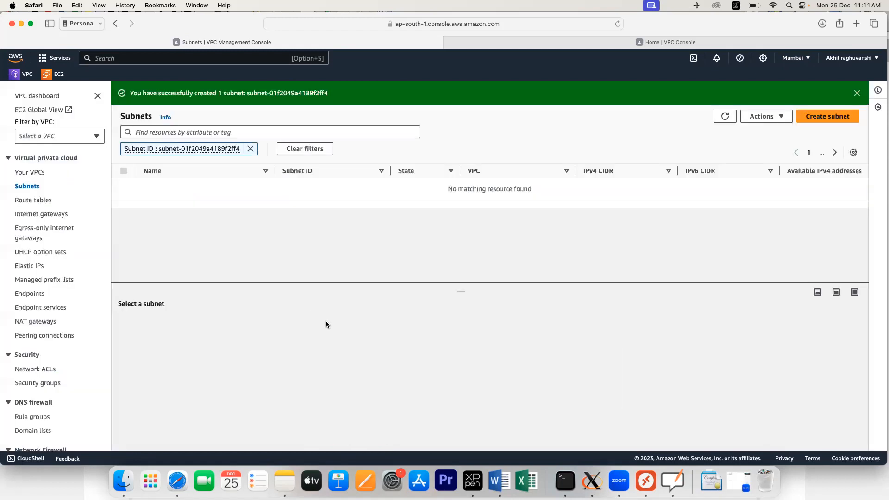
# Step: Create an internet gateway named vpc1igw
pyautogui.click(37, 215)
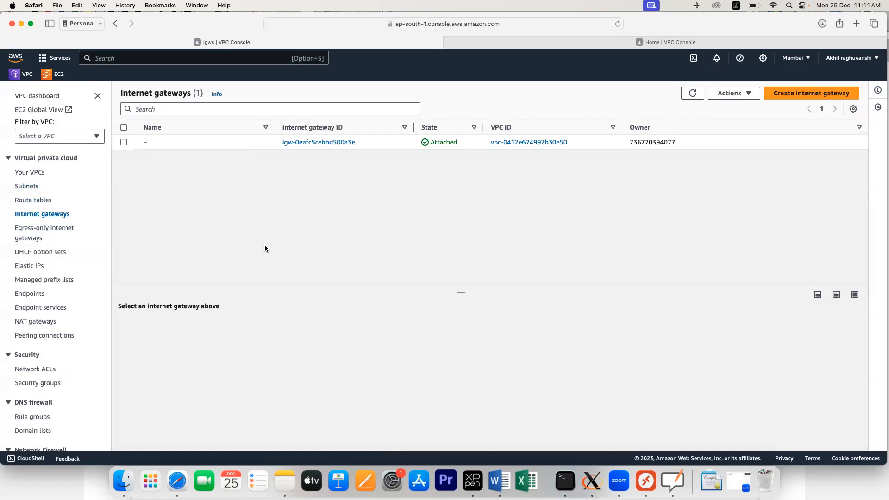
pyautogui.click(783, 95)
pyautogui.click(178, 208)
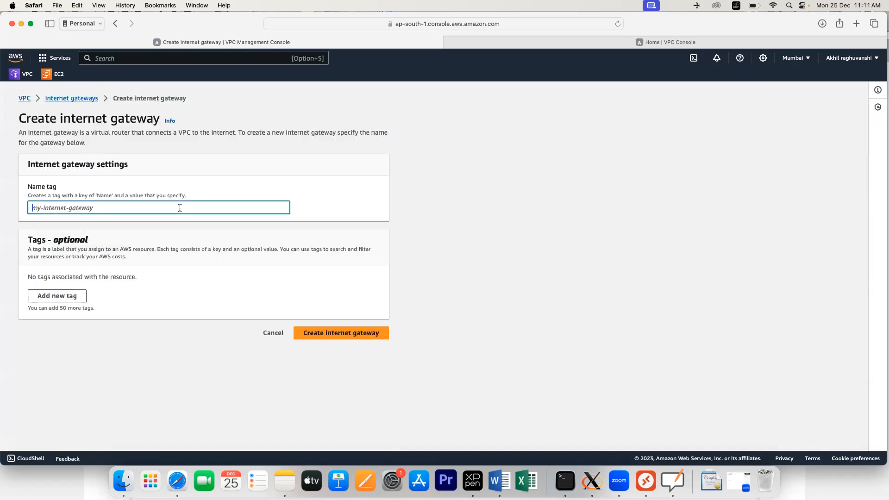
pyautogui.write('vp')
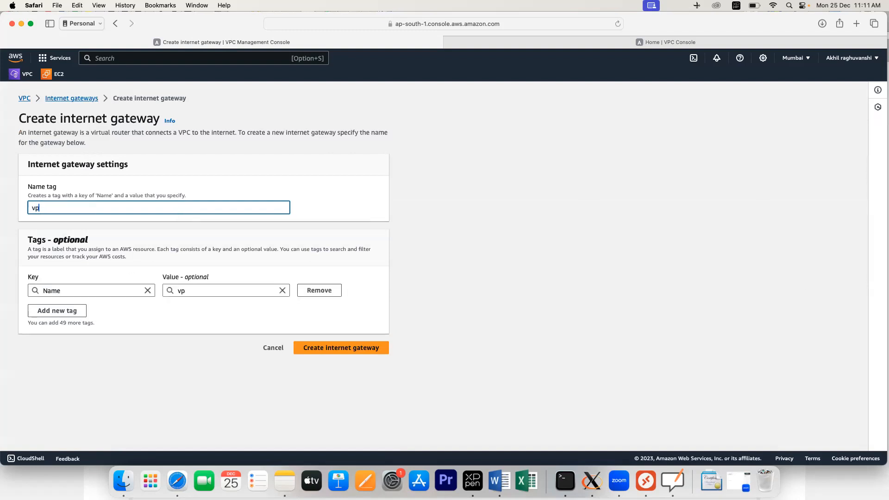
pyautogui.write('c1igw')
pyautogui.click(344, 347)
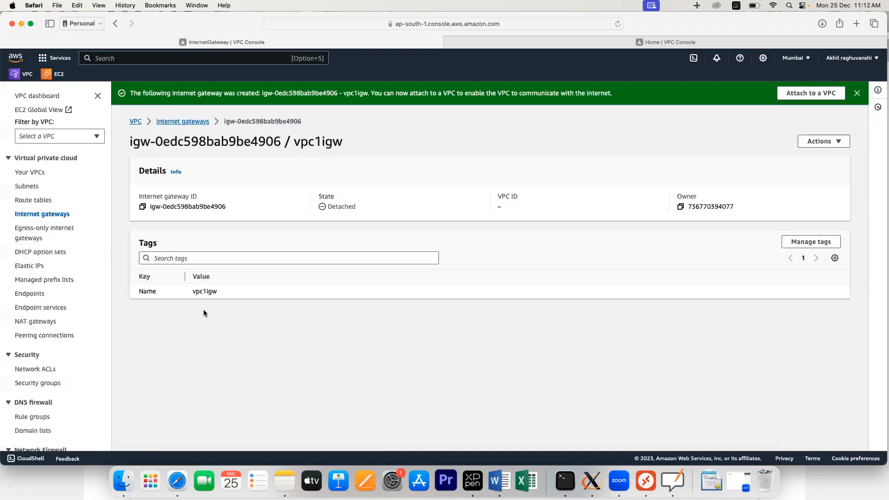
# Step: Attach the vpc1igw gateway to vpc1
pyautogui.click(42, 215)
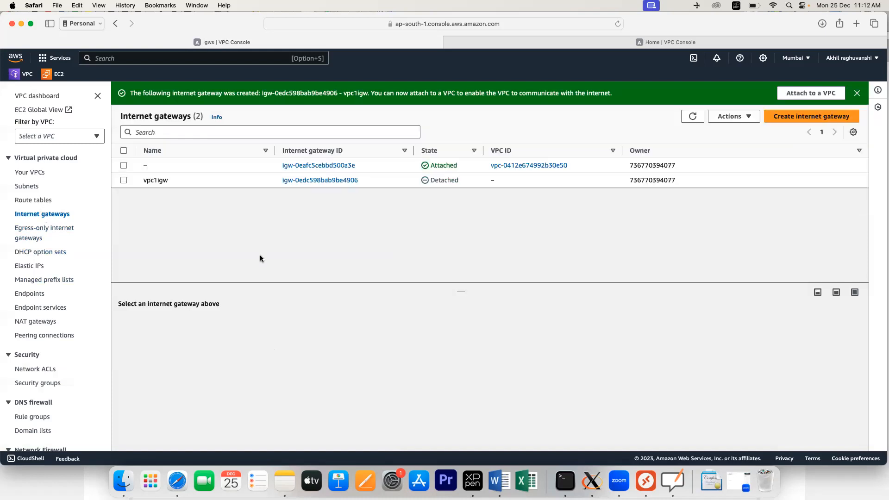
pyautogui.click(314, 181)
pyautogui.click(822, 119)
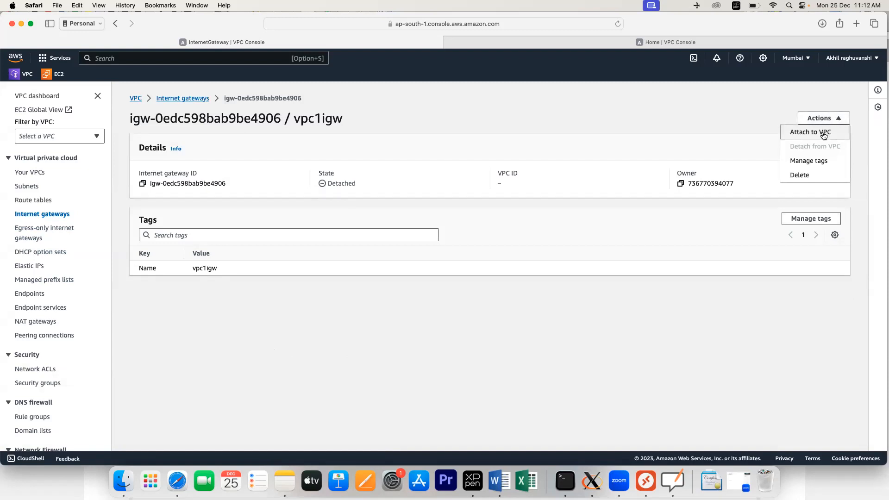
pyautogui.click(823, 134)
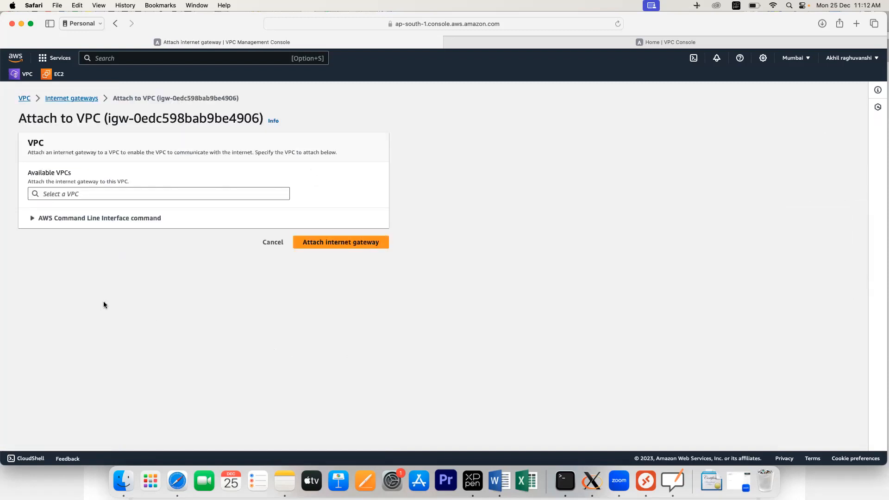
pyautogui.click(177, 194)
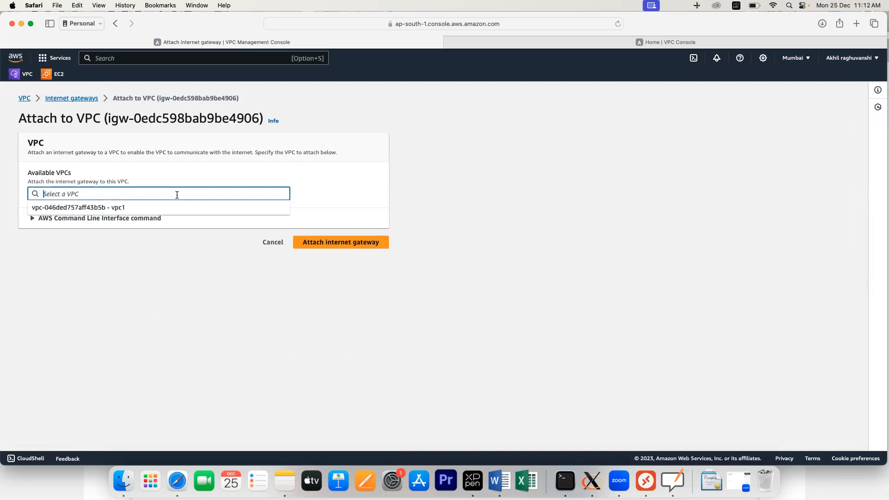
pyautogui.click(149, 211)
pyautogui.click(336, 249)
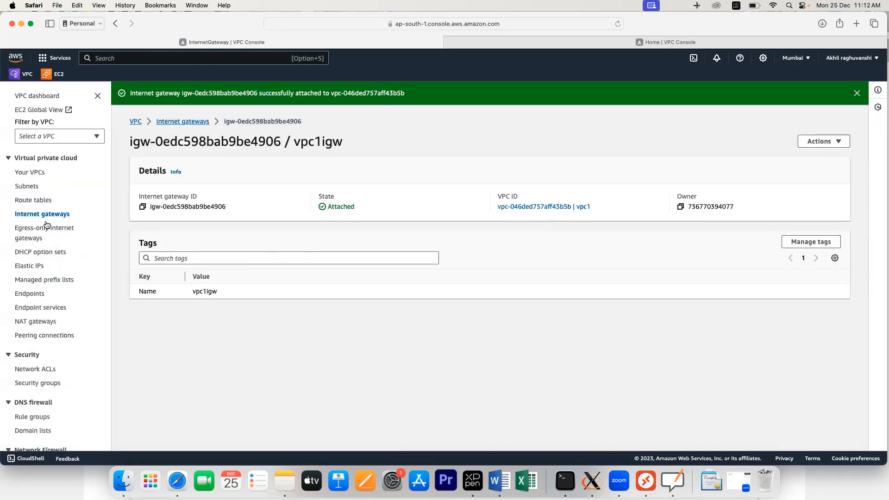
# Step: Create route table vpc1rt belonging to vpc1
pyautogui.click(36, 200)
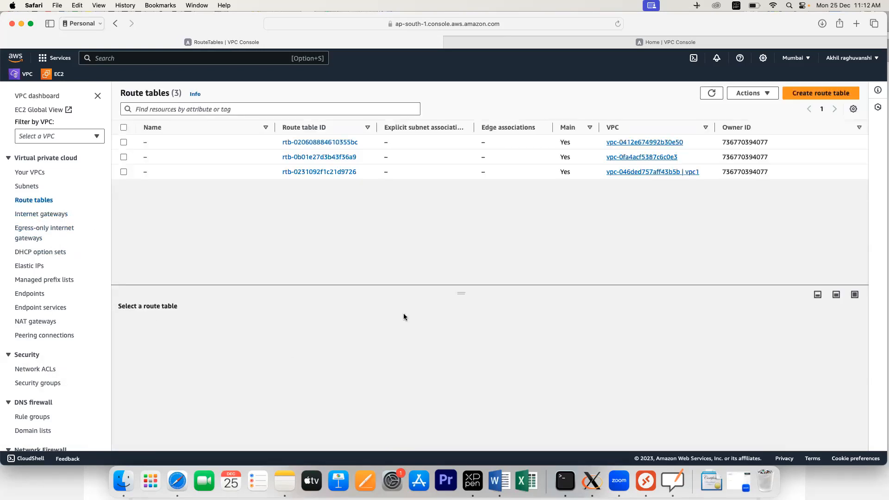
pyautogui.click(820, 93)
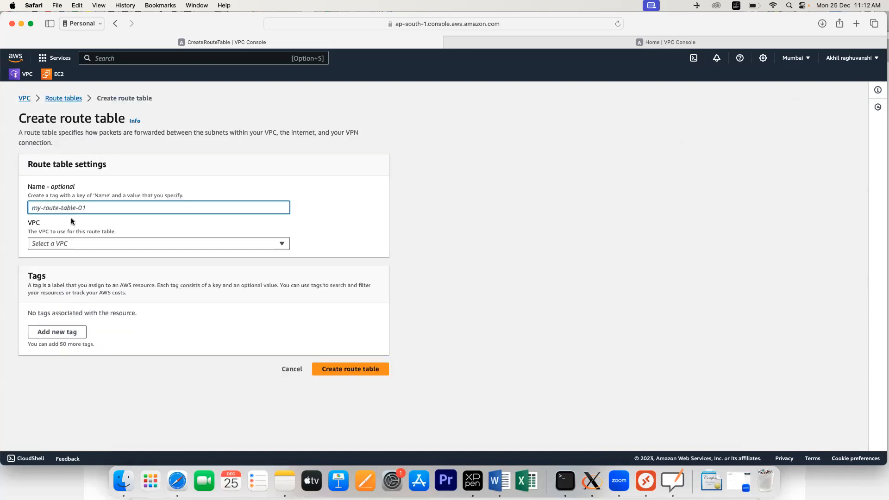
pyautogui.write('vp')
pyautogui.press('BackSpace')
pyautogui.write('pc1')
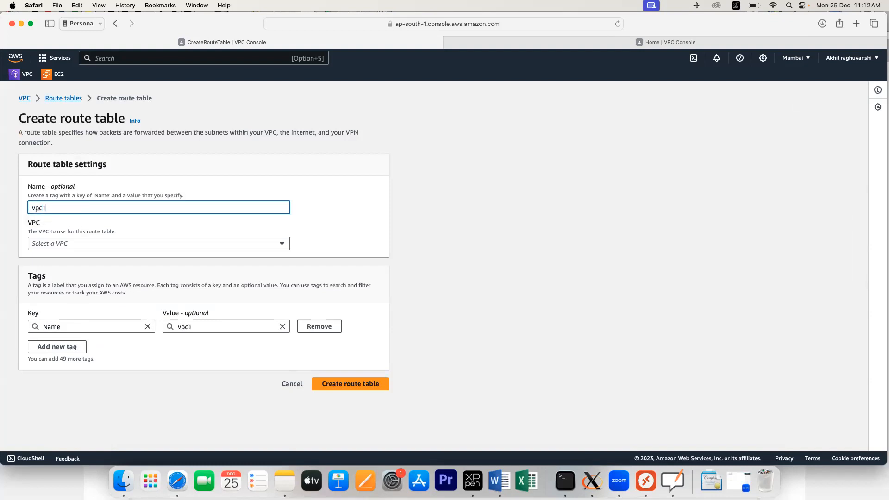
pyautogui.write('rt')
pyautogui.click(71, 248)
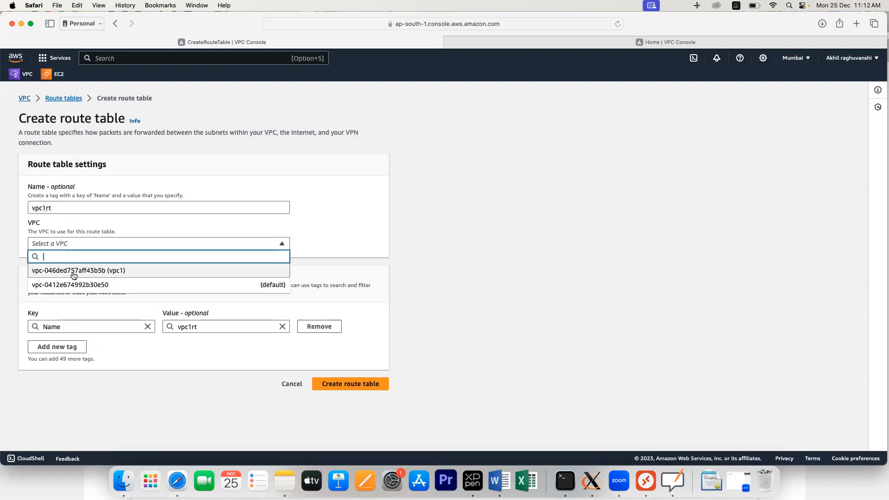
pyautogui.click(74, 271)
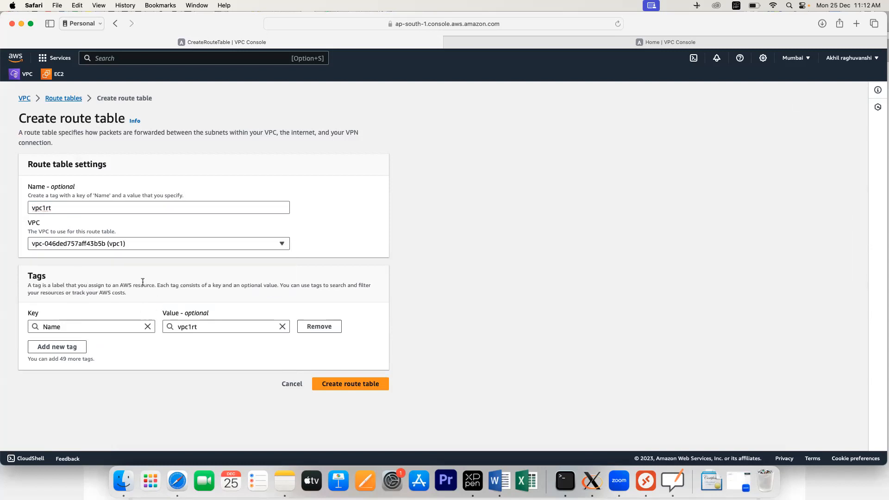
pyautogui.click(348, 384)
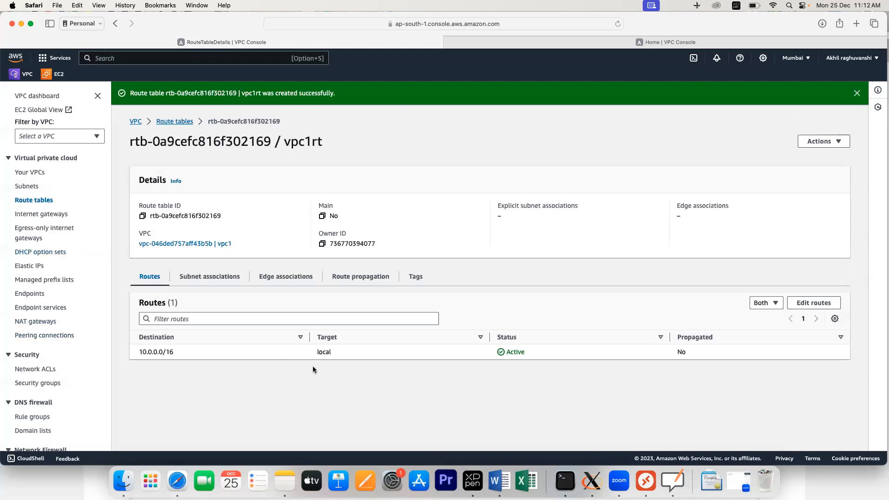
# Step: Associate vpc1-subnet with the vpc1rt route table
pyautogui.click(235, 280)
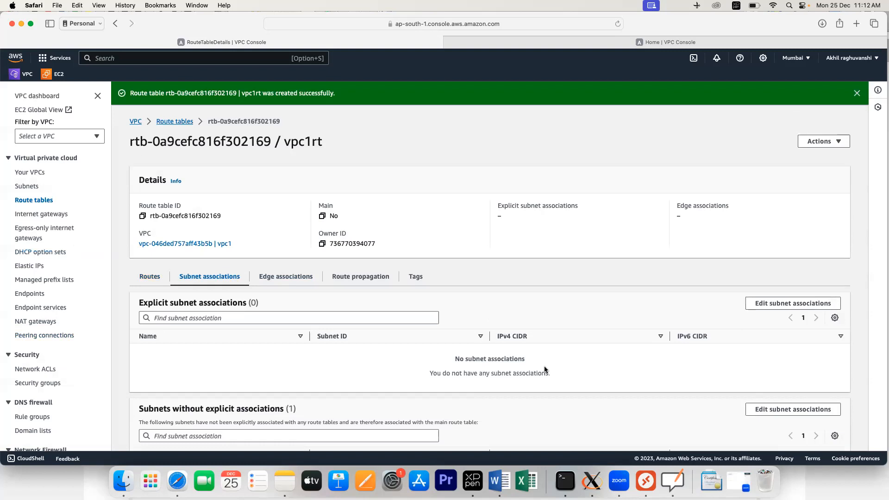
pyautogui.click(793, 304)
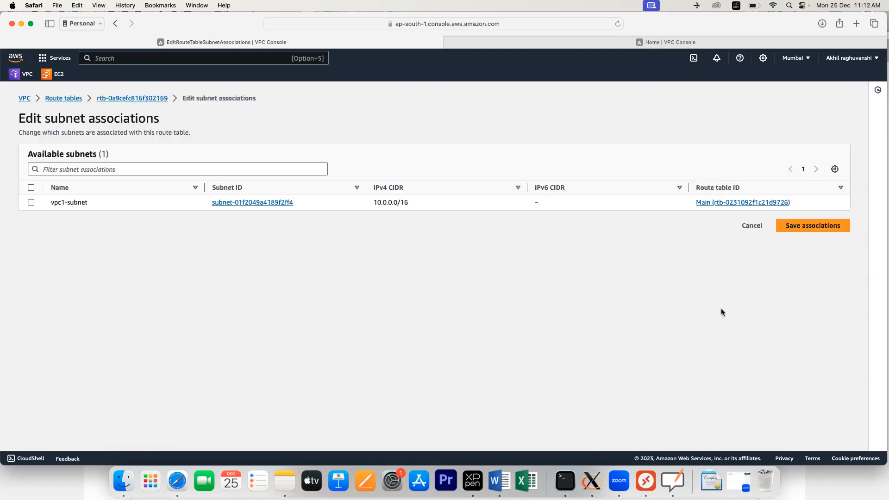
pyautogui.click(31, 202)
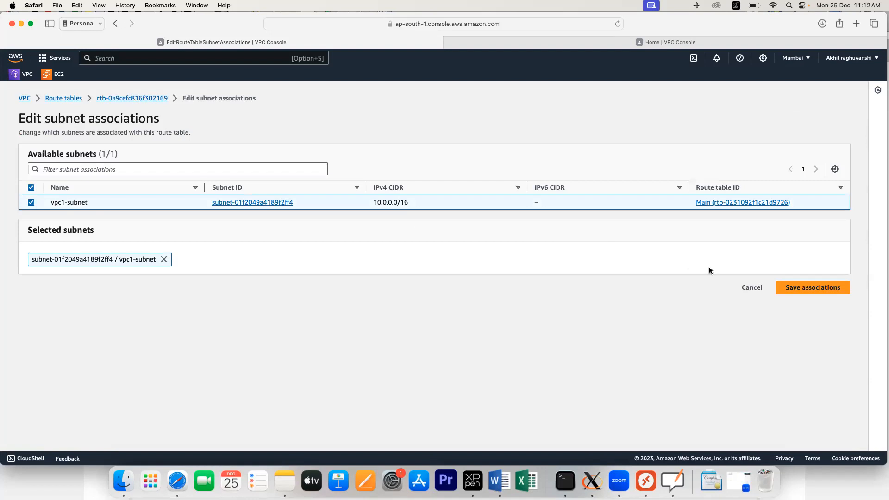
pyautogui.click(813, 288)
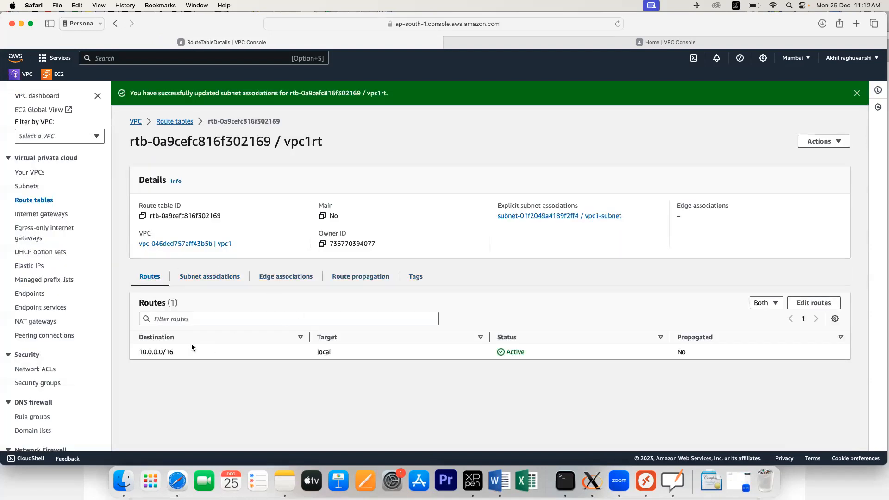
pyautogui.click(211, 278)
# Step: Add a 0.0.0.0/0 route targeting internet gateway vpc1igw and save it
pyautogui.click(153, 279)
pyautogui.click(814, 303)
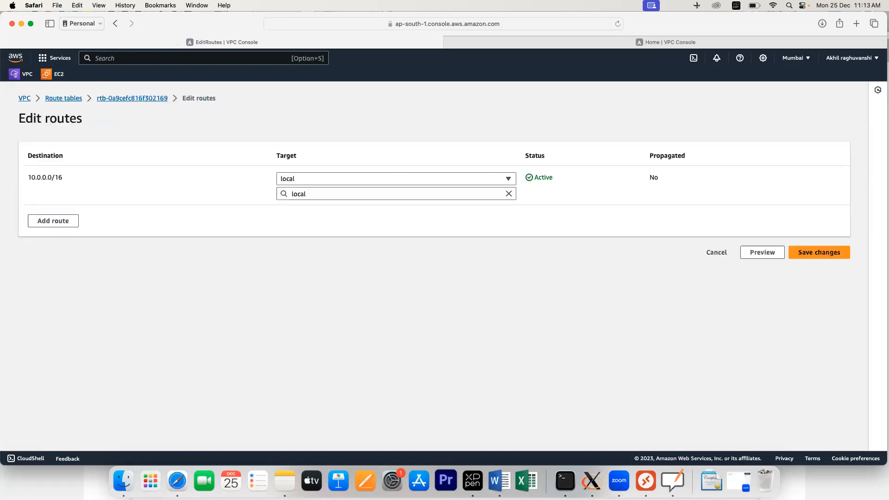
pyautogui.click(68, 221)
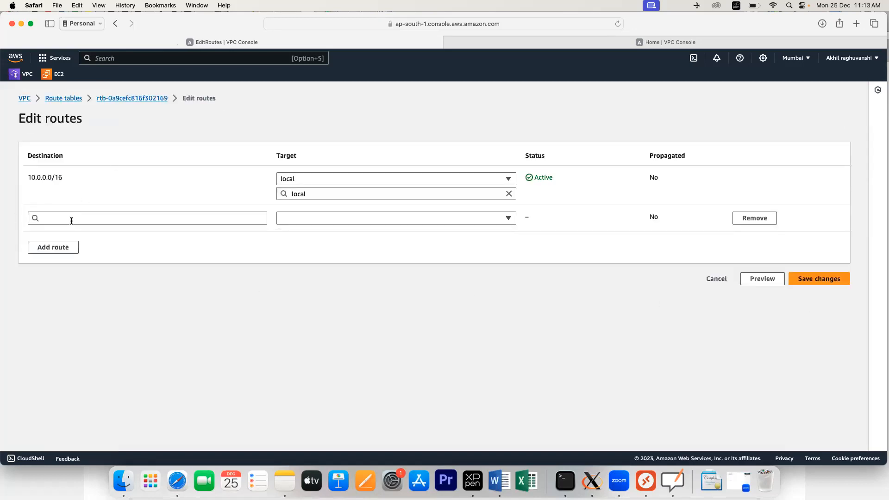
pyautogui.click(72, 220)
pyautogui.press('Down')
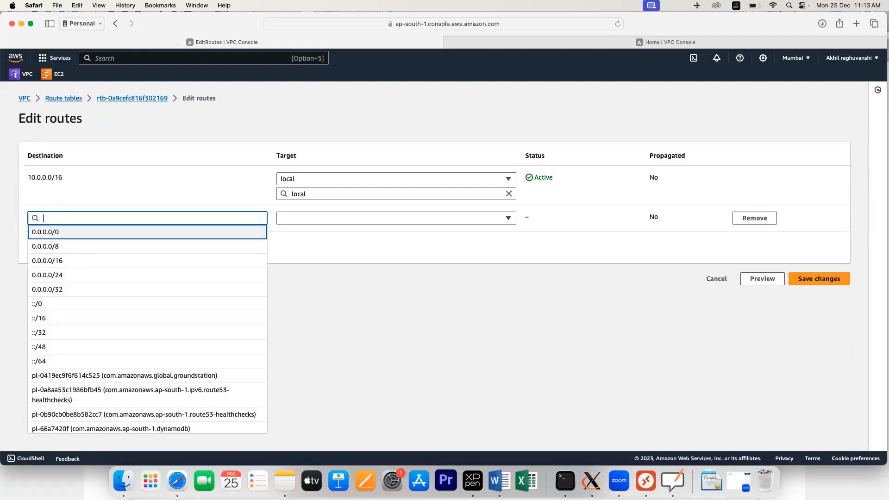
pyautogui.press('Return')
pyautogui.click(336, 221)
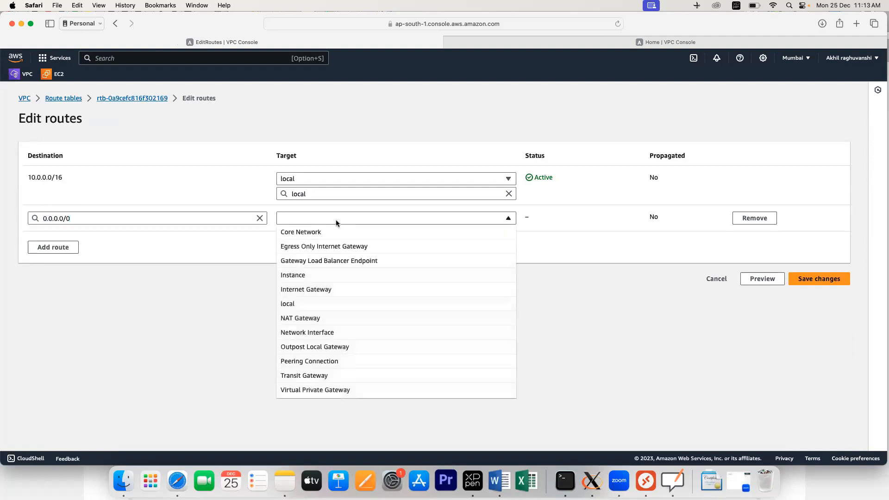
pyautogui.click(317, 289)
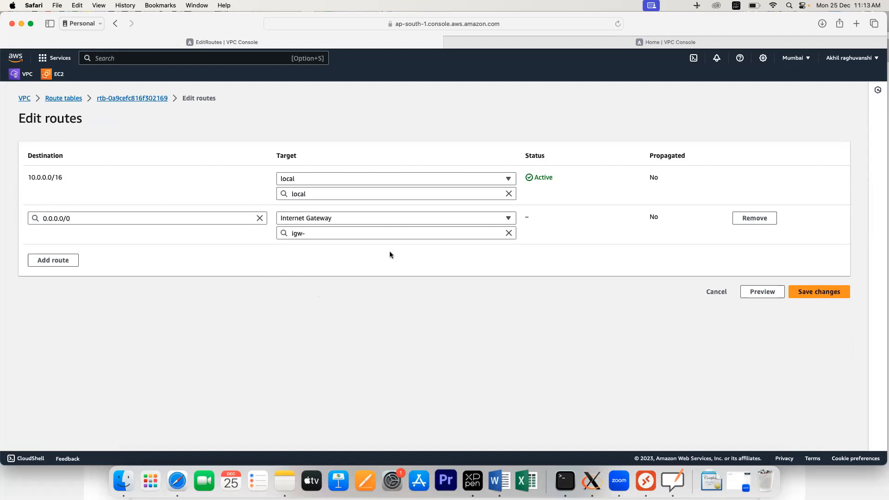
pyautogui.click(477, 234)
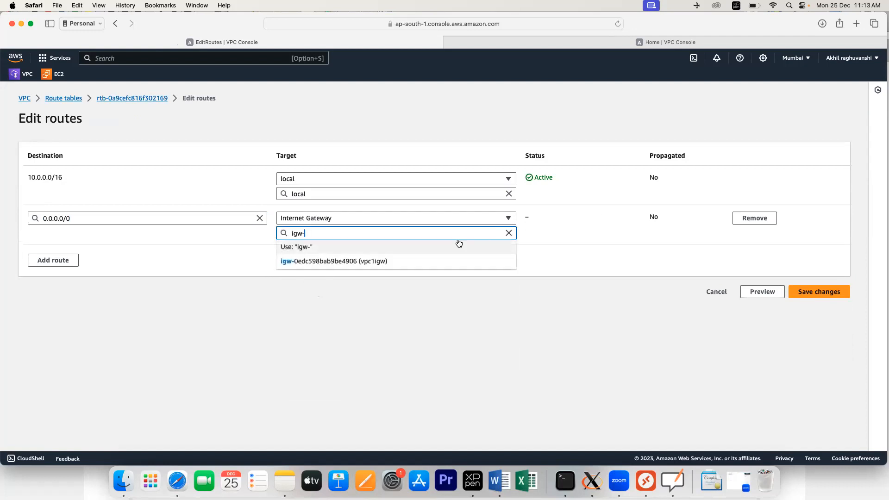
pyautogui.click(365, 260)
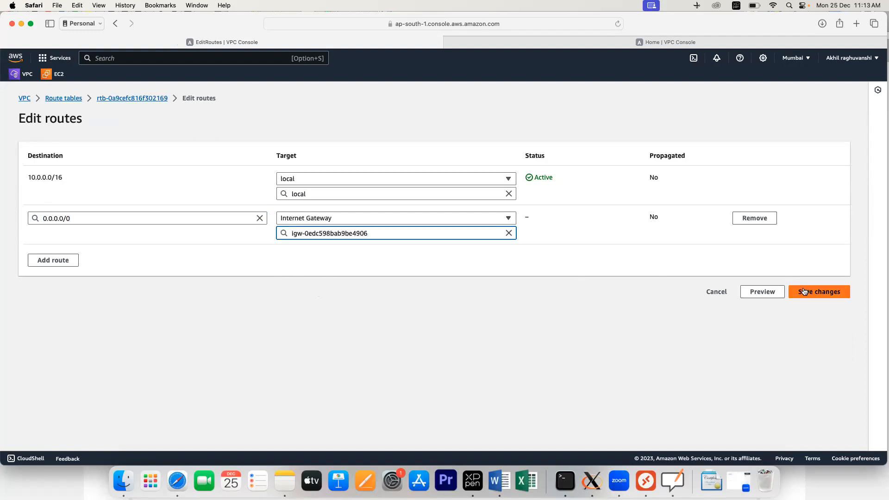
pyautogui.click(803, 292)
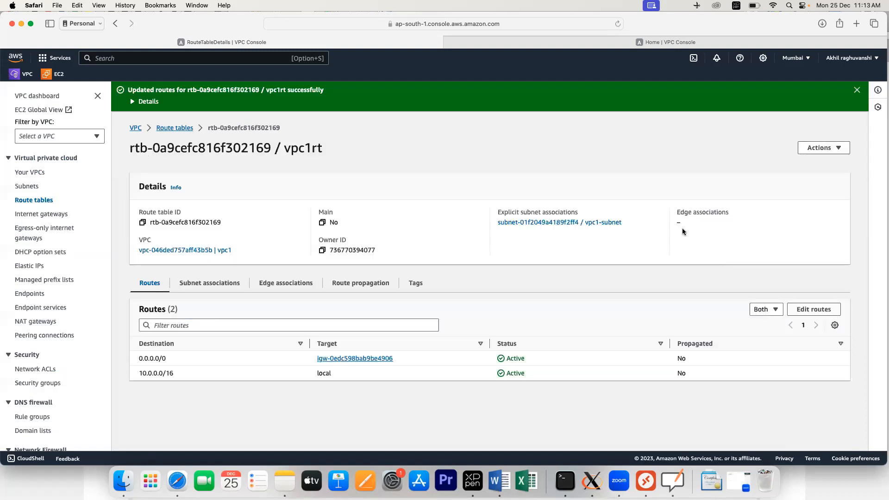
pyautogui.click(35, 175)
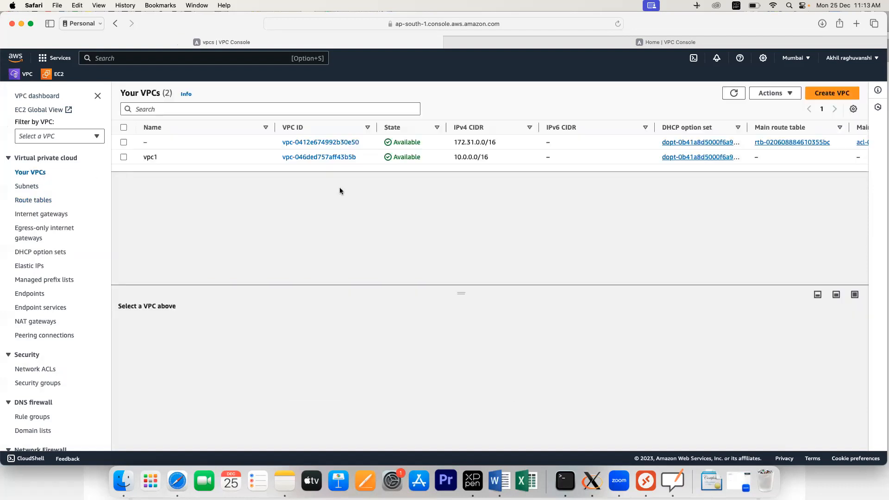
# Step: Create VPC vpc2 with IPv4 CIDR 172.16.0.0/16
pyautogui.click(816, 94)
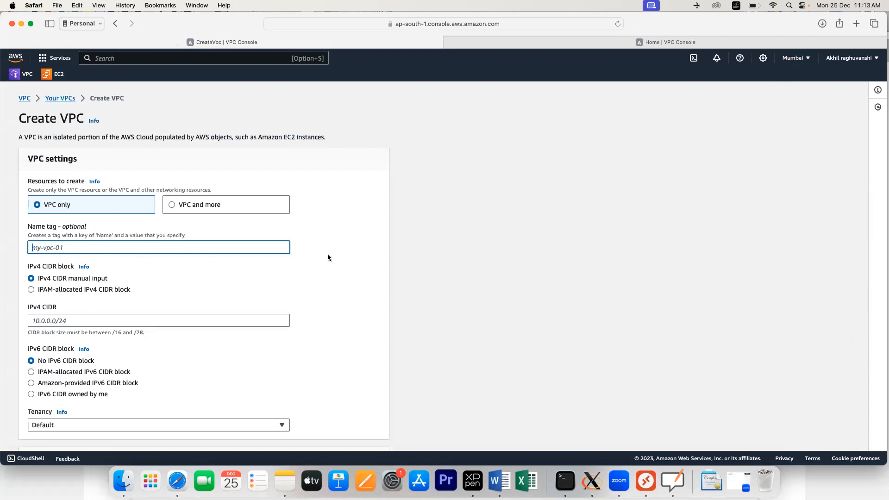
pyautogui.write('vpc2')
pyautogui.click(110, 321)
pyautogui.write('173')
pyautogui.press('BackSpace')
pyautogui.write('2.16.0.0')
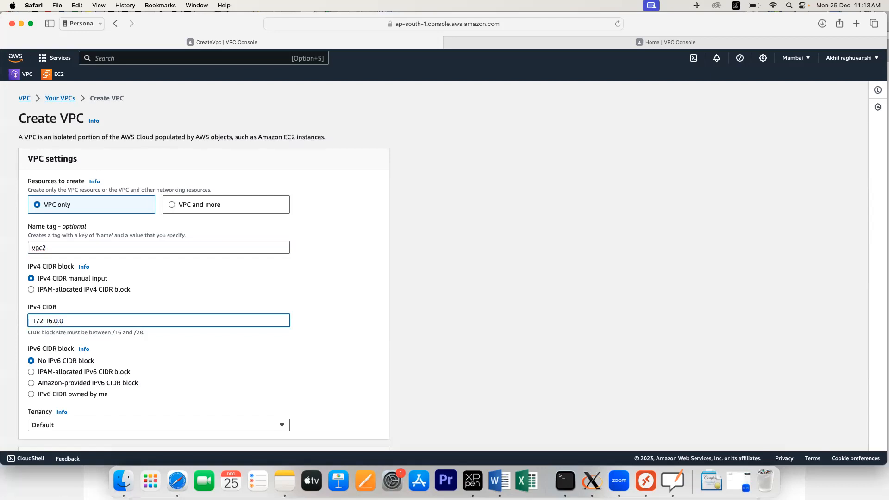
pyautogui.write('/16')
pyautogui.moveTo(263, 395); pyautogui.dragTo(251, 383)
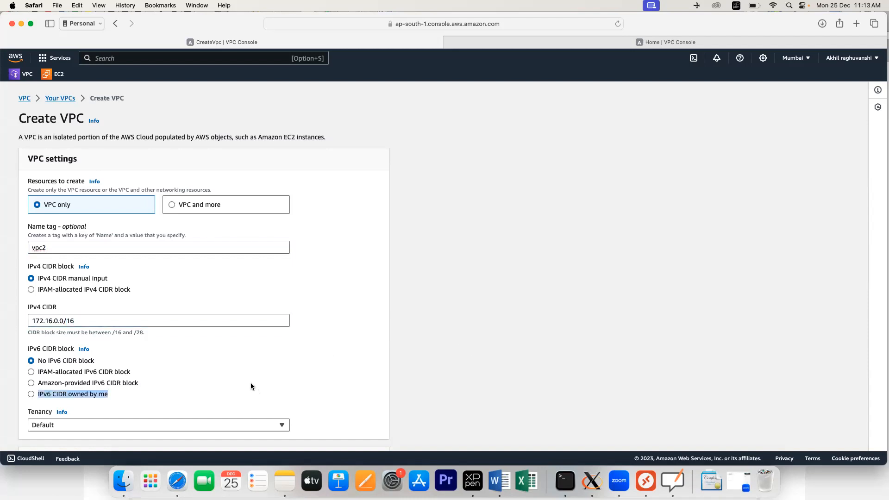
pyautogui.scroll(-5, 222, 390)
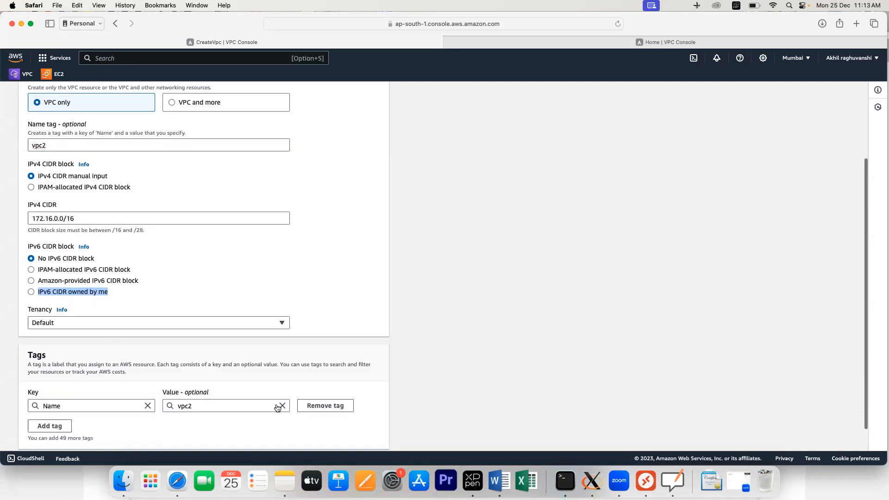
pyautogui.scroll(-1, 304, 420)
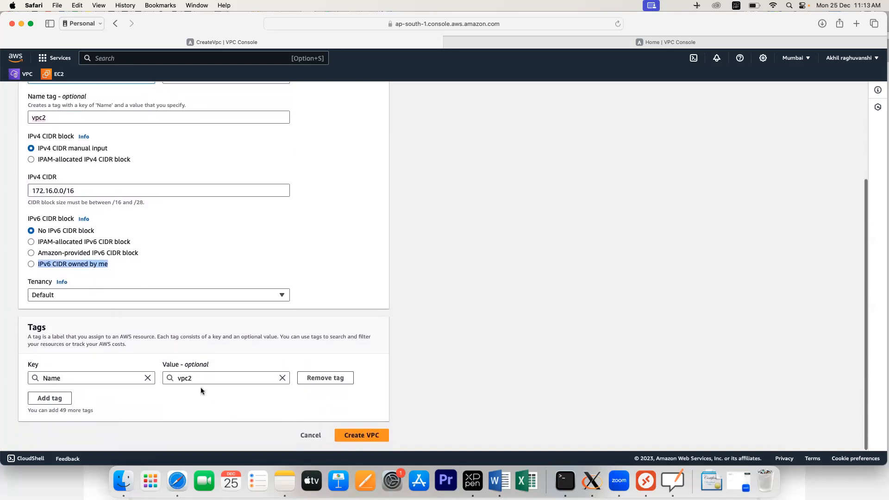
pyautogui.click(360, 436)
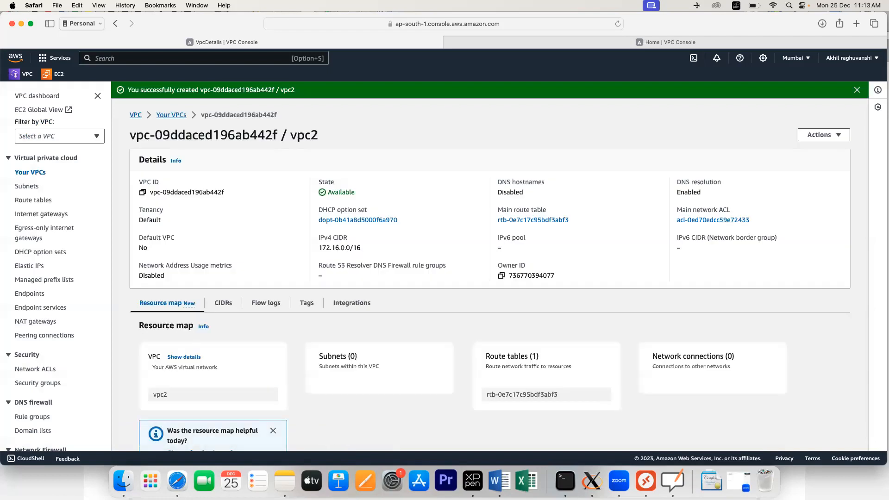
pyautogui.click(27, 186)
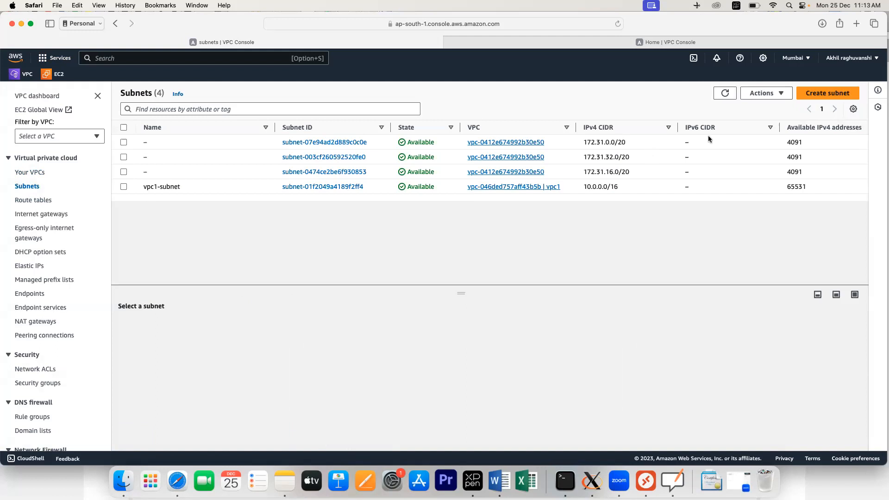
# Step: Start a new subnet in vpc2 and name it vpc2-subunet
pyautogui.click(828, 93)
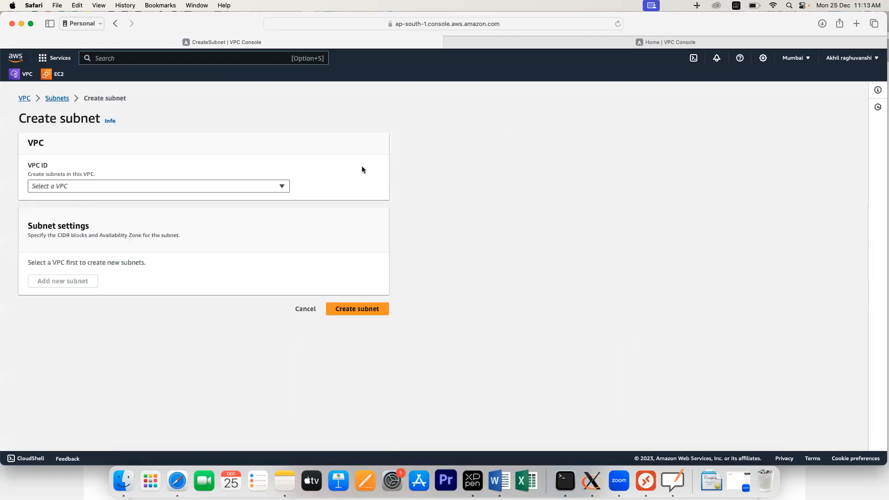
pyautogui.click(150, 186)
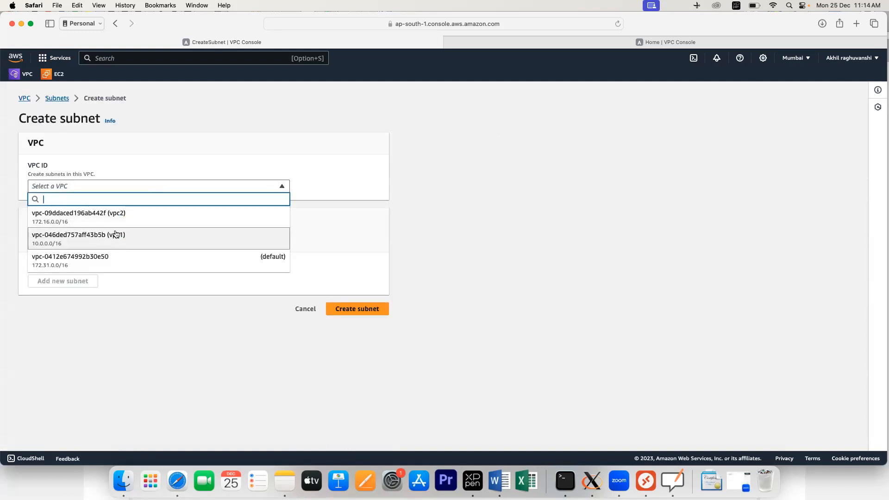
pyautogui.click(118, 221)
pyautogui.scroll(-3, 184, 291)
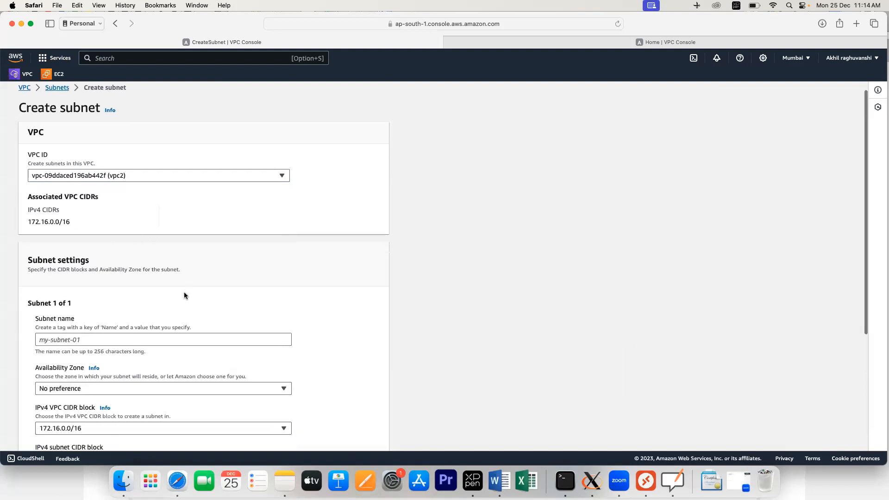
pyautogui.click(91, 272)
pyautogui.write('pvc')
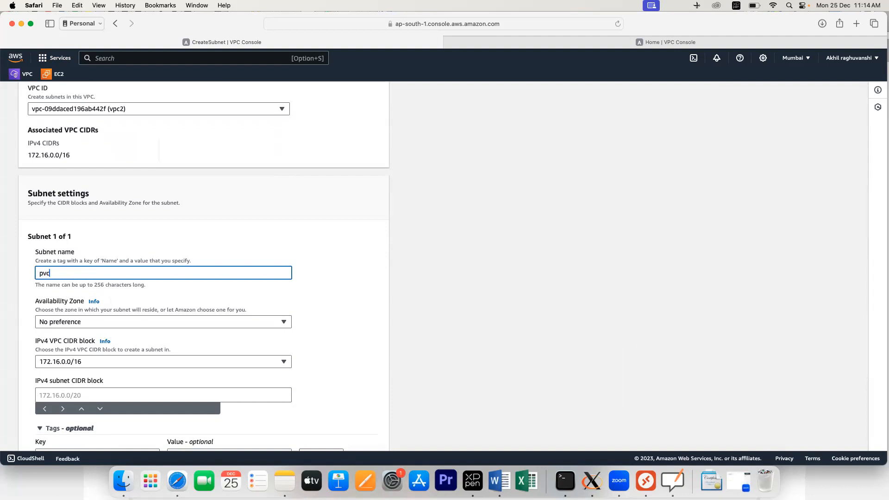
pyautogui.press('BackSpace')
pyautogui.press('BackSpace')
pyautogui.write('vpc')
pyautogui.write('2-sub')
pyautogui.write('unet')
# Step: Put the subnet in zone ap-south-1b and enter its IPv4 CIDR block
pyautogui.scroll(-4, 124, 303)
pyautogui.click(84, 304)
pyautogui.click(112, 229)
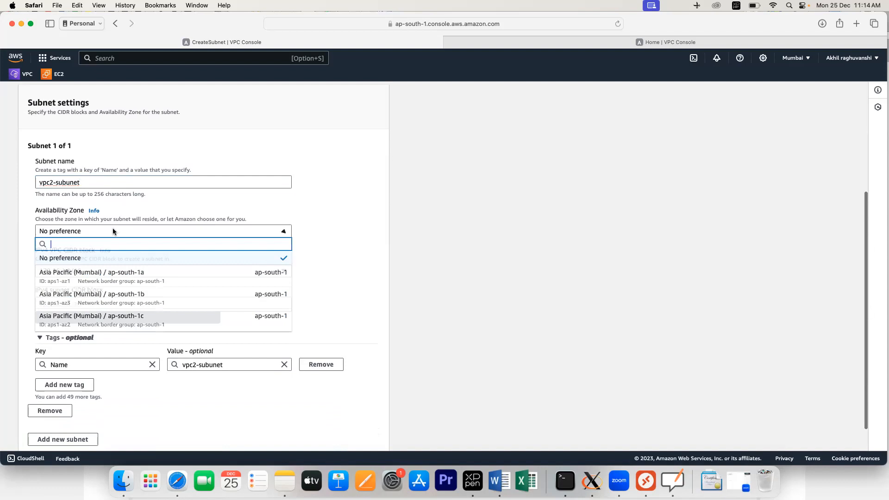
pyautogui.click(105, 300)
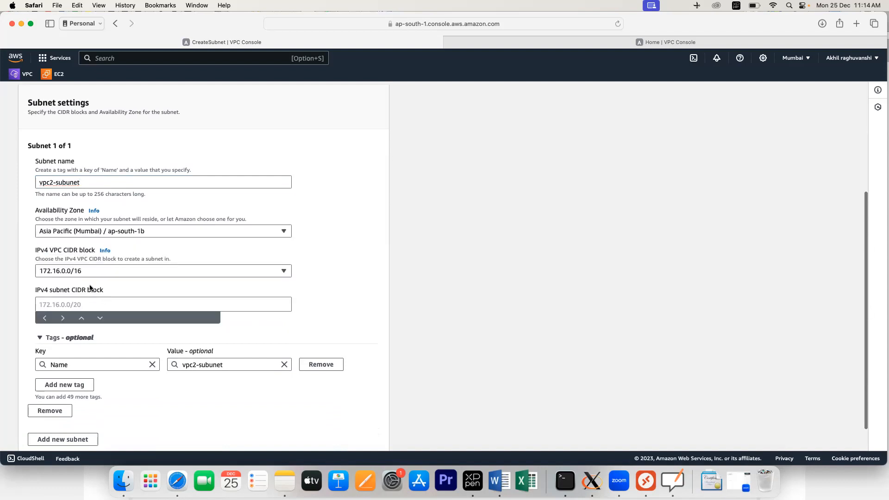
pyautogui.click(60, 305)
pyautogui.write('172')
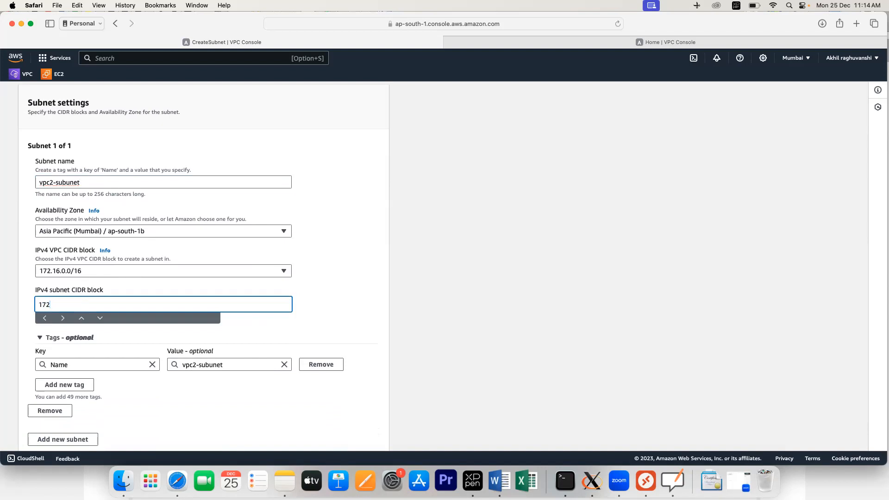
pyautogui.write('.0.0.0/24')
pyautogui.click(336, 274)
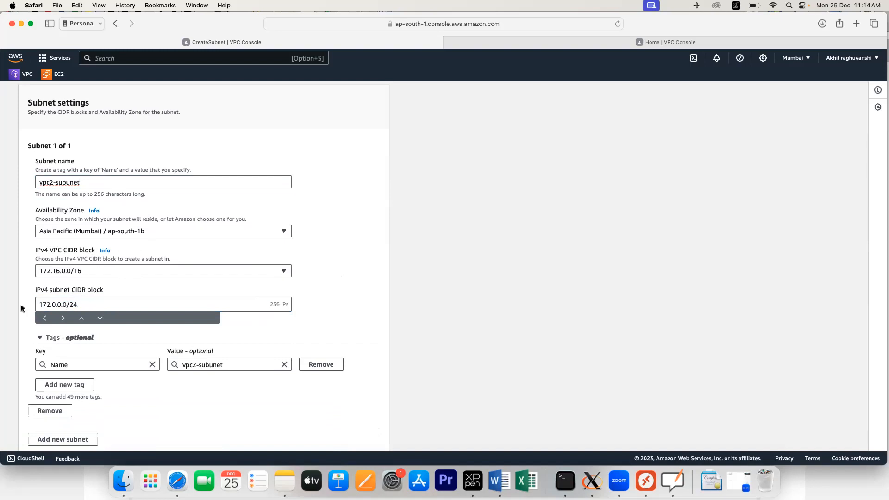
# Step: Correct the CIDR to 172.16.0.0/24 and create the subnet
pyautogui.scroll(-2, 236, 328)
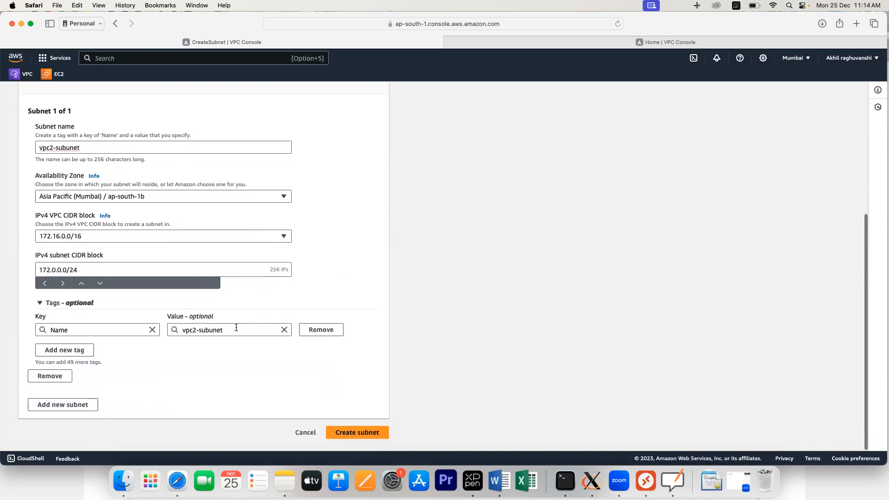
pyautogui.click(355, 437)
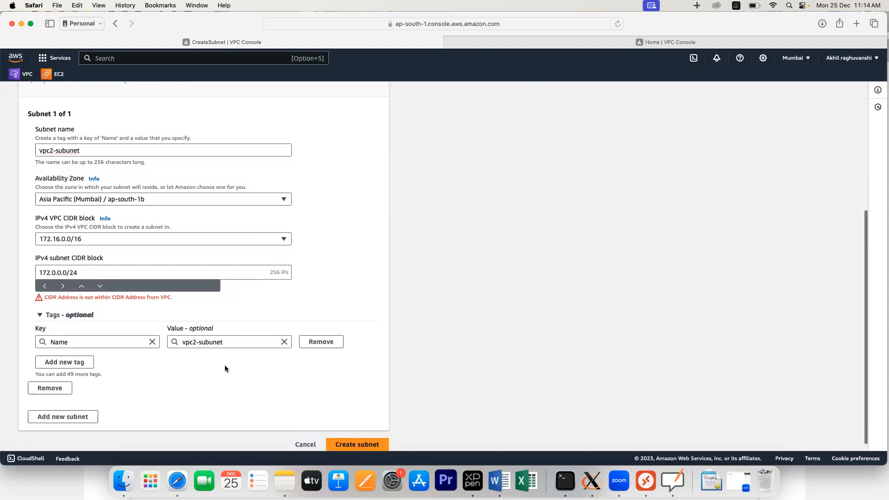
pyautogui.click(55, 273)
pyautogui.write('16')
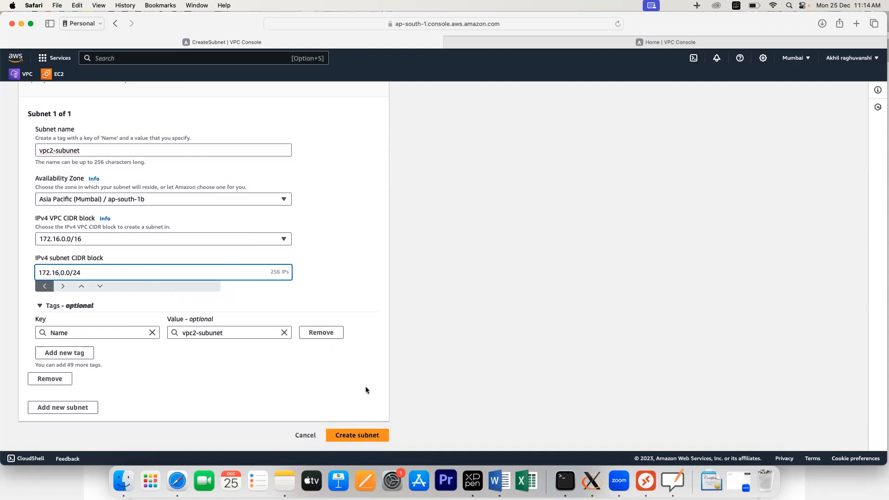
pyautogui.click(350, 435)
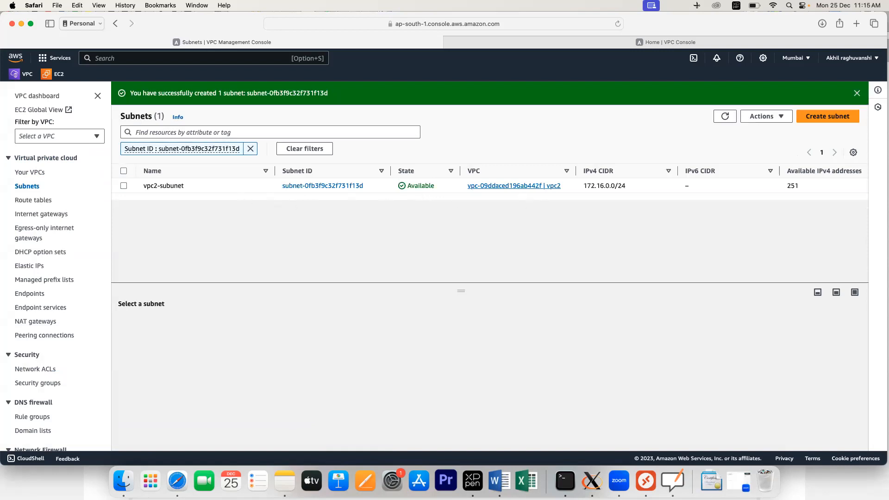
# Step: Create an internet gateway named vpc2igw
pyautogui.click(36, 217)
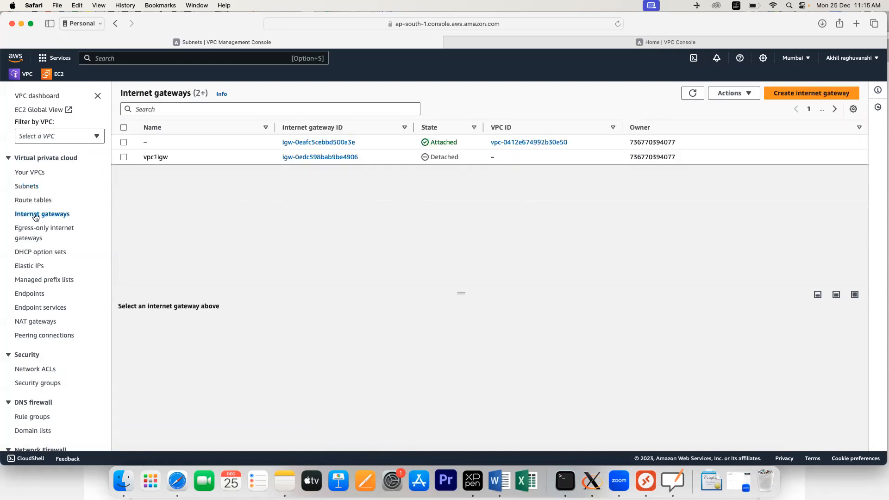
pyautogui.click(810, 96)
pyautogui.click(86, 210)
pyautogui.write('vpc')
pyautogui.press('BackSpace')
pyautogui.write('c-')
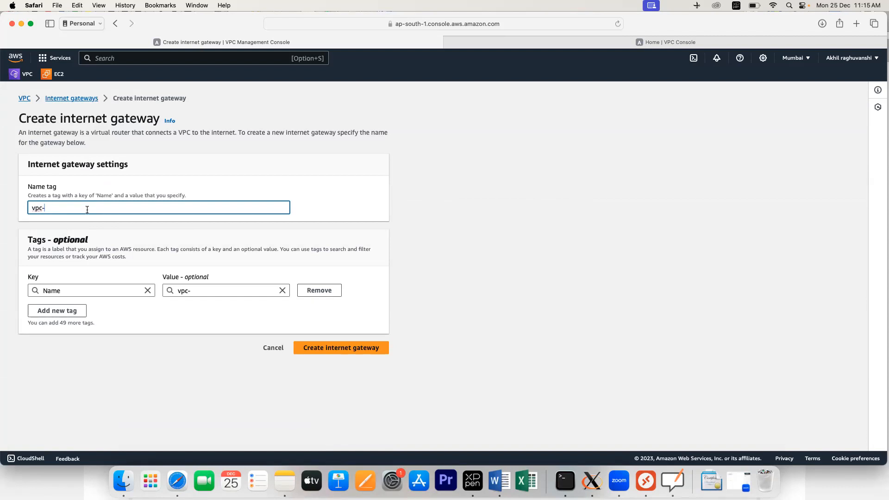
pyautogui.write('g')
pyautogui.press('BackSpace')
pyautogui.write('i')
pyautogui.press('BackSpace')
pyautogui.press('BackSpace')
pyautogui.write('2igw')
pyautogui.click(323, 352)
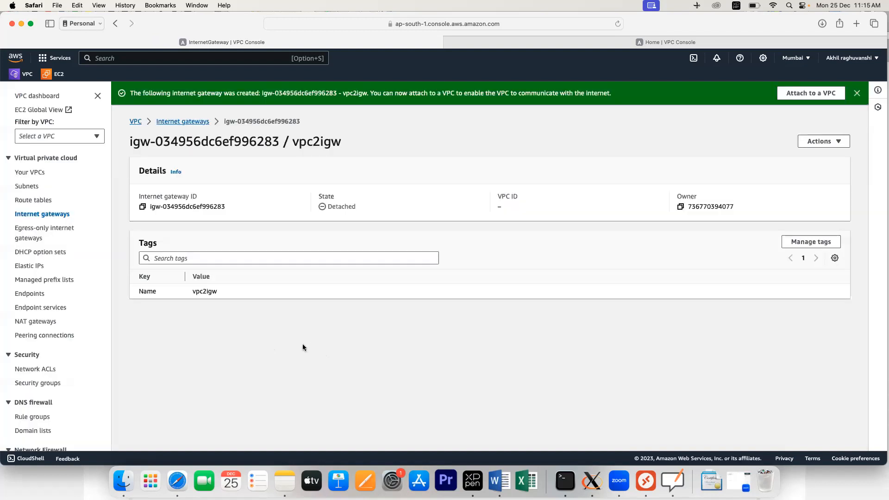
# Step: Attach the vpc2igw gateway to vpc2
pyautogui.click(41, 214)
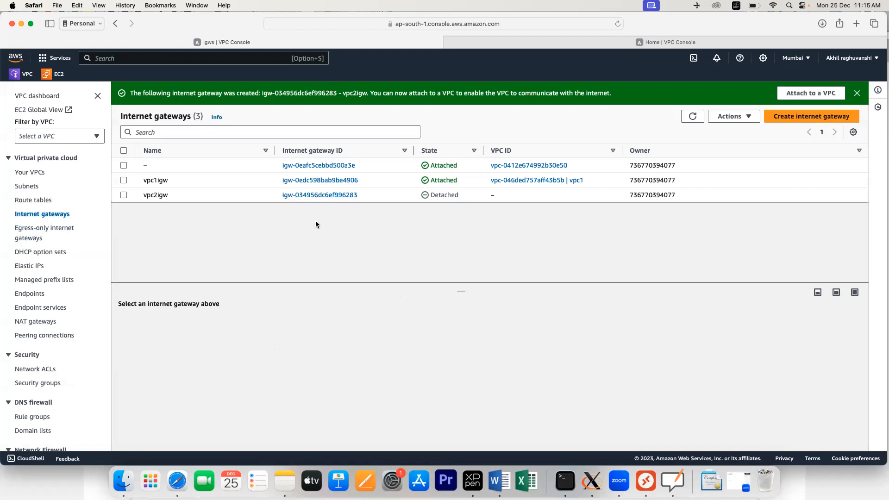
pyautogui.click(354, 197)
pyautogui.click(831, 119)
pyautogui.click(809, 133)
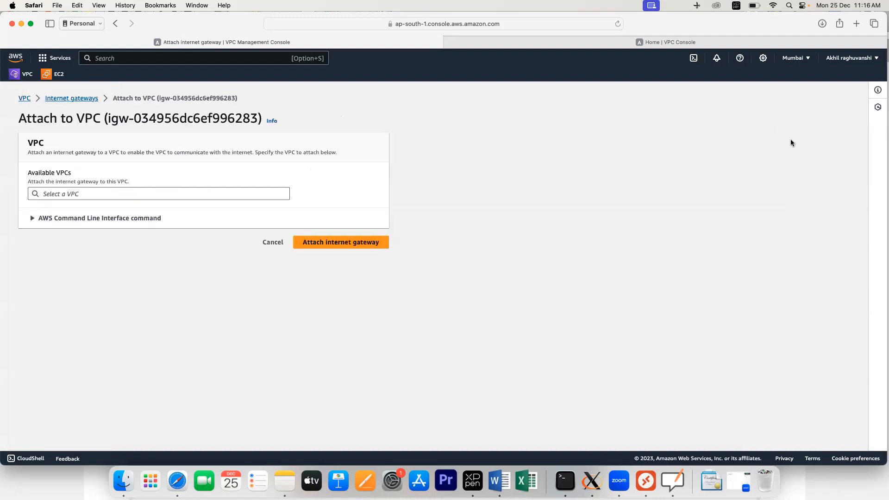
pyautogui.click(139, 193)
pyautogui.click(124, 207)
pyautogui.click(332, 246)
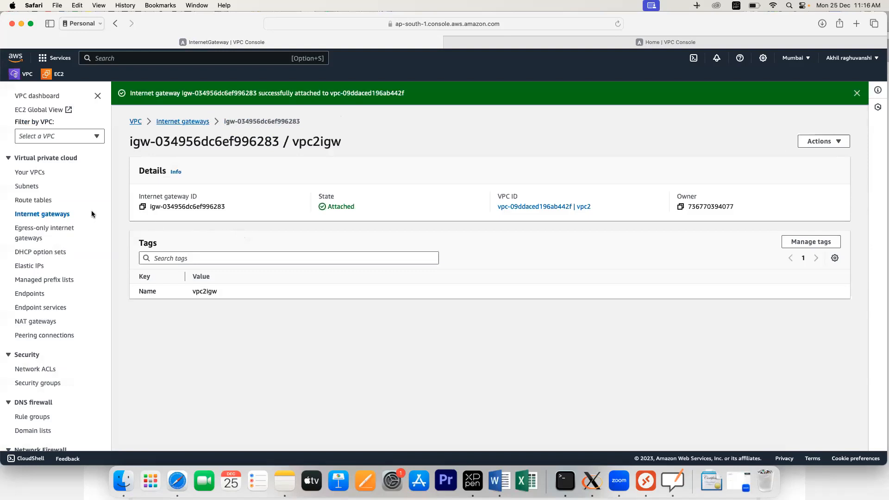
pyautogui.click(41, 202)
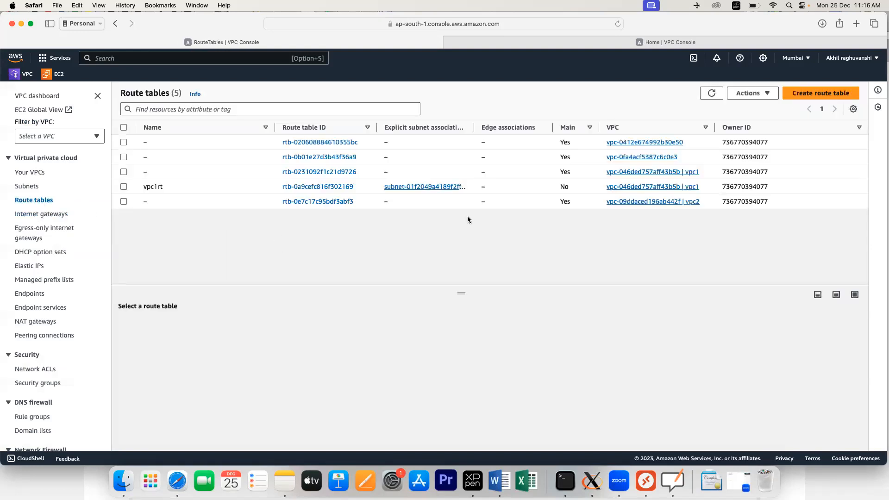
# Step: Create route table vpc2rt for vpc2 and start editing its routes
pyautogui.click(801, 95)
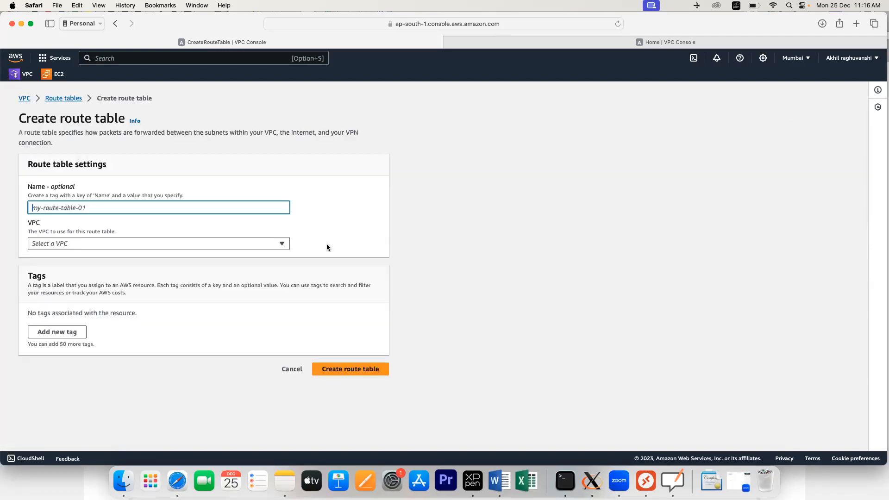
pyautogui.write('vpc2r')
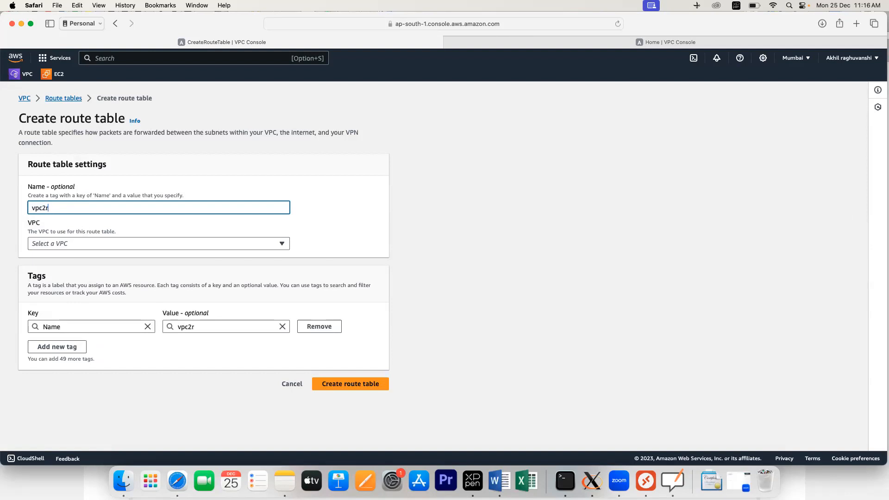
pyautogui.write('t')
pyautogui.click(190, 243)
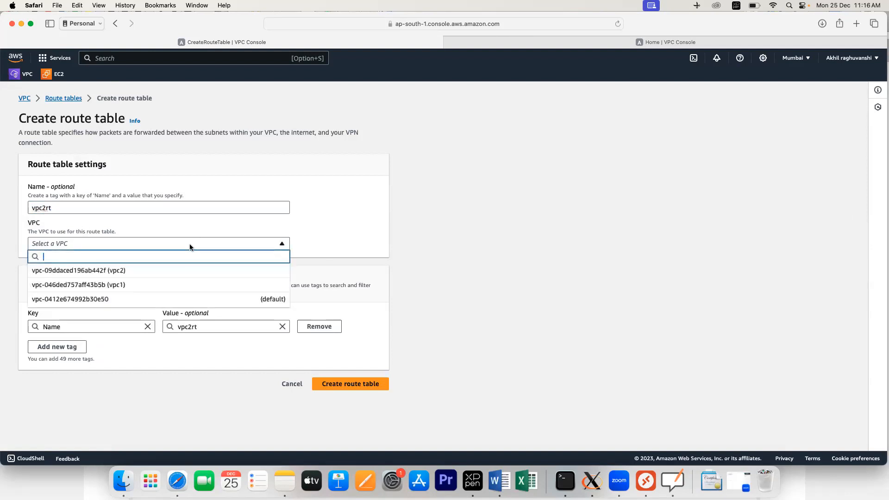
pyautogui.click(116, 273)
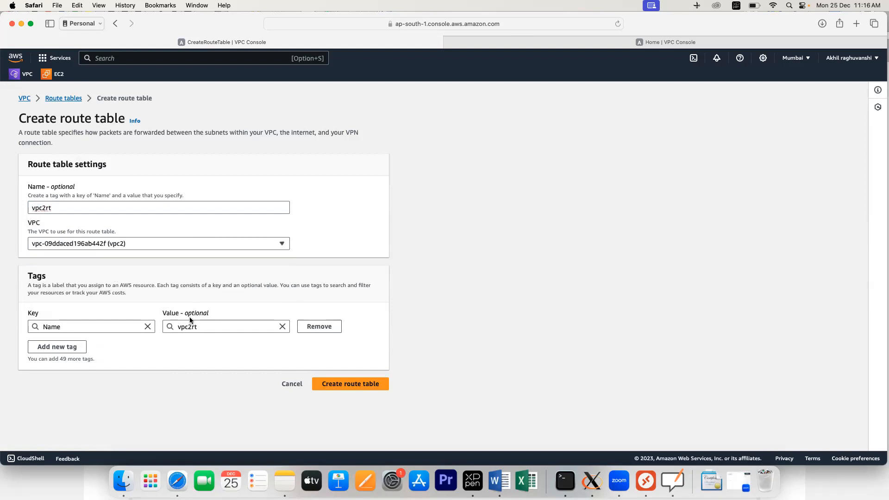
pyautogui.click(356, 383)
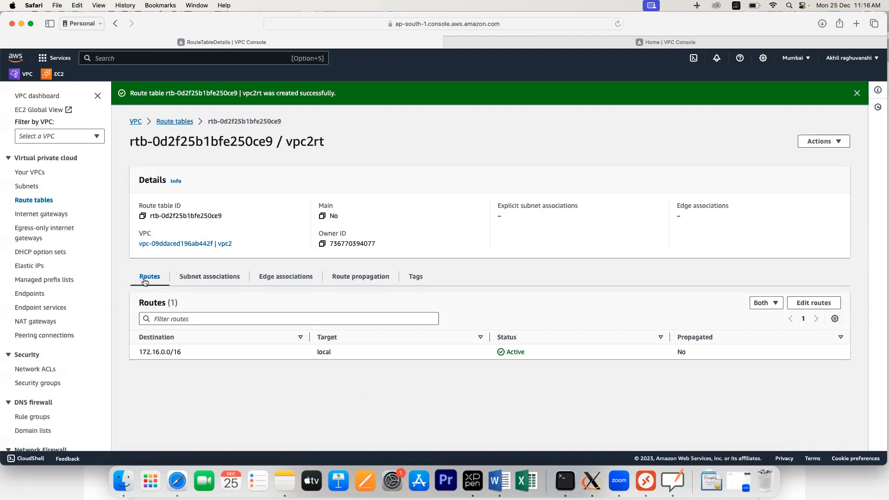
pyautogui.click(817, 308)
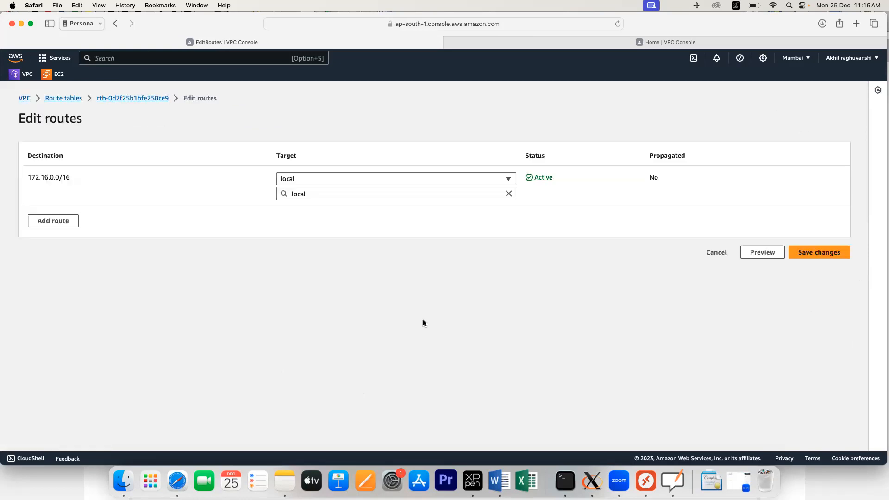
# Step: Add a 0.0.0.0/0 route to internet gateway vpc2igw and save the change
pyautogui.click(67, 221)
pyautogui.click(58, 218)
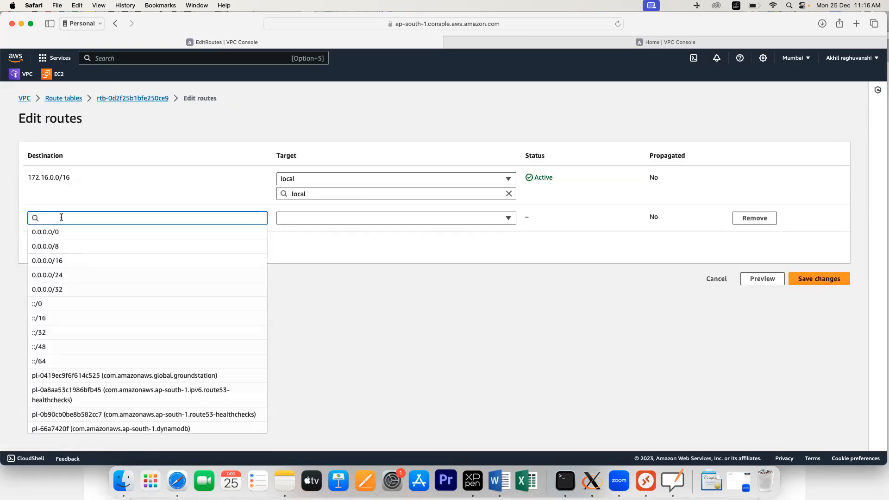
pyautogui.press('Down')
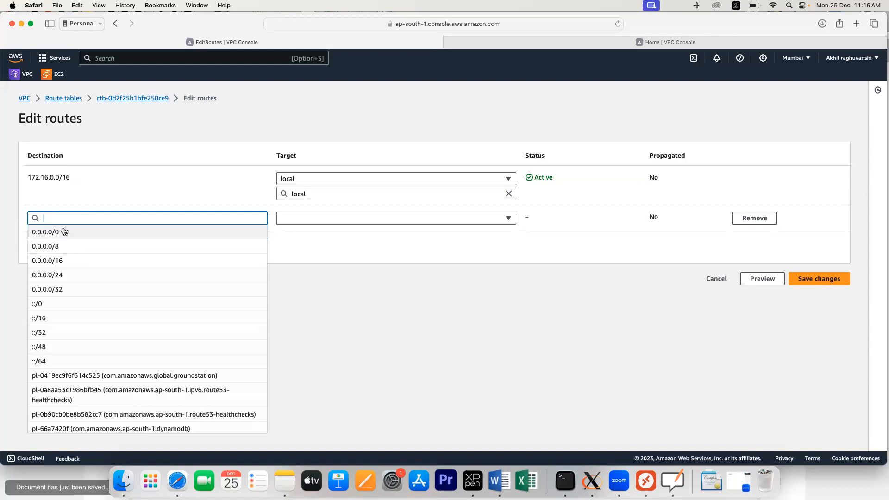
pyautogui.click(61, 232)
pyautogui.click(333, 220)
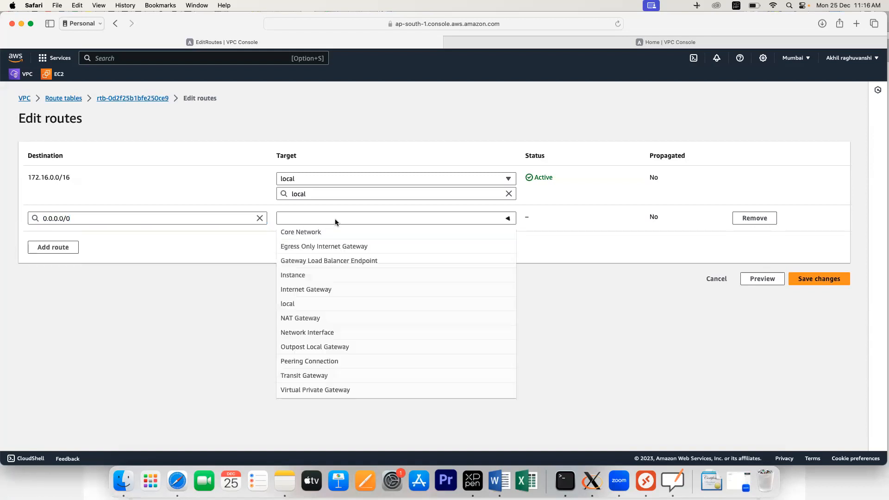
pyautogui.click(319, 291)
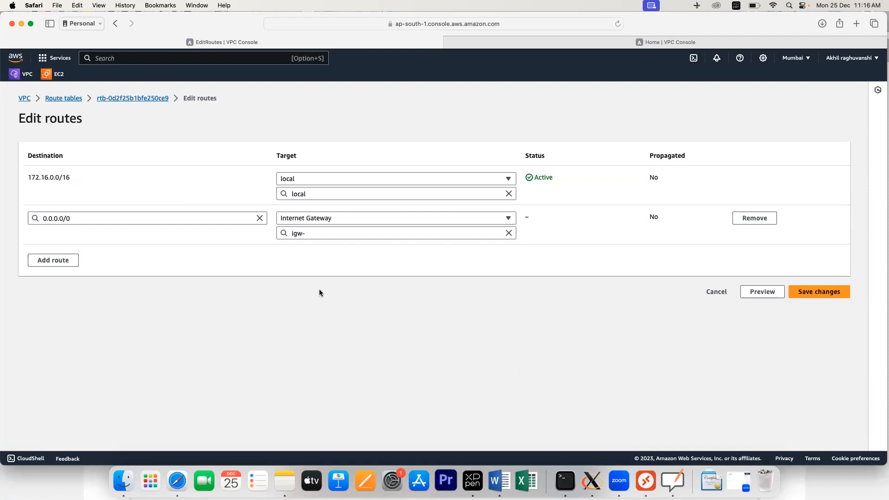
pyautogui.click(337, 237)
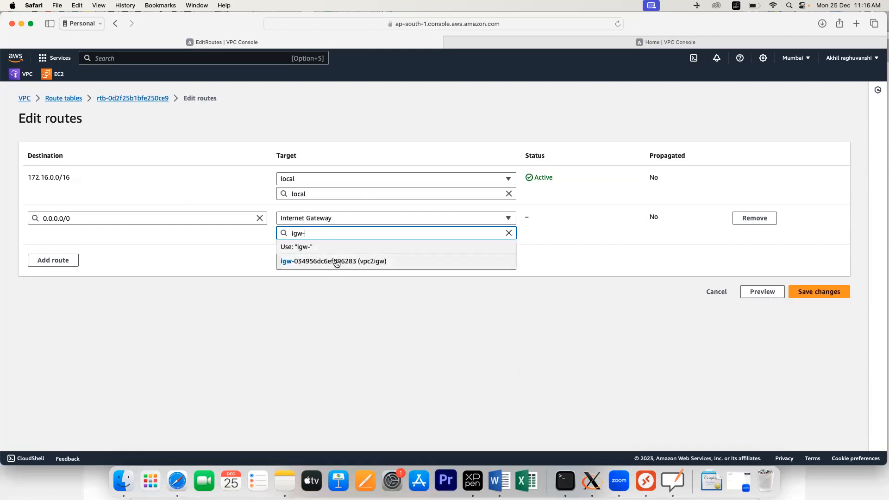
pyautogui.click(335, 260)
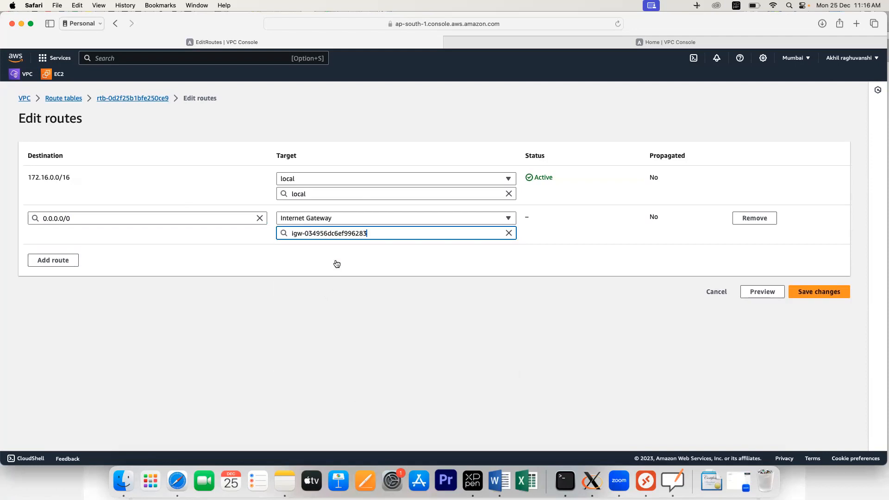
pyautogui.click(807, 292)
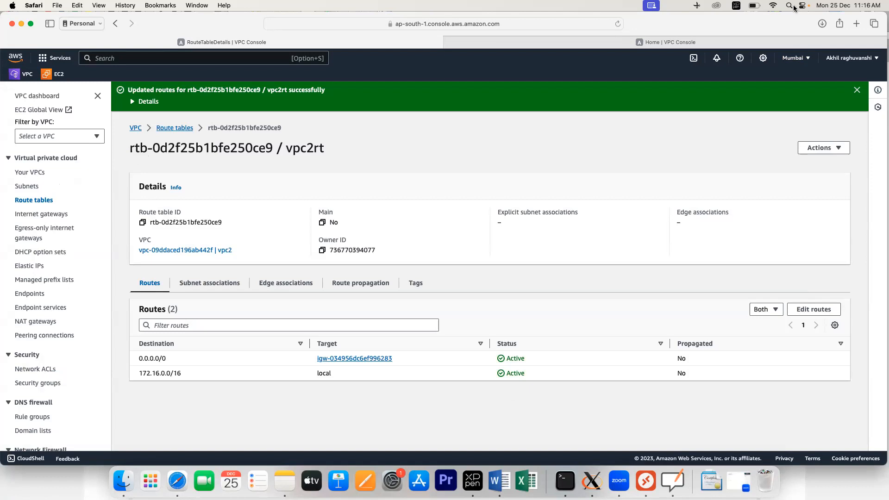
# Step: Leave the VPC list and open the EC2 Dashboard for the Mumbai region
pyautogui.click(30, 173)
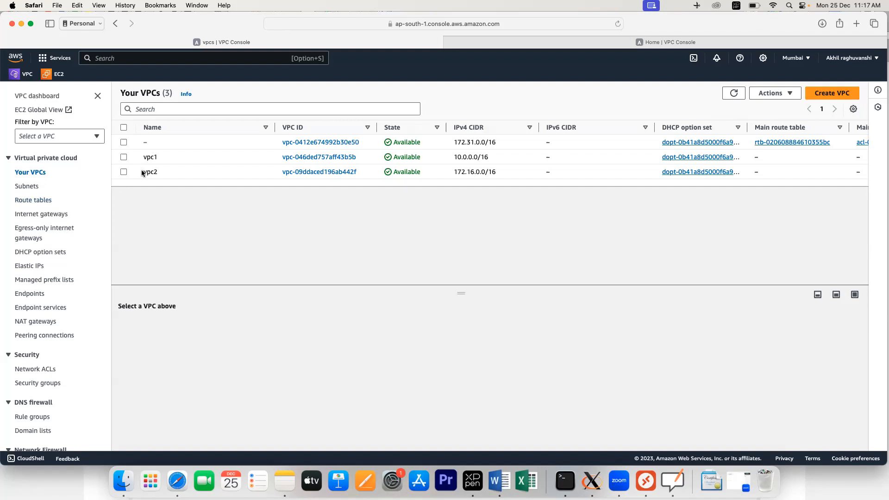
pyautogui.hscroll(1, 143, 173)
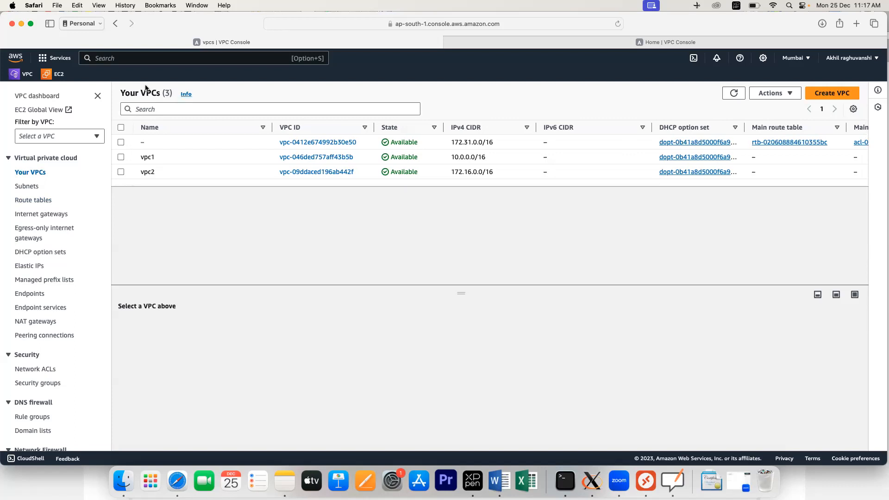
pyautogui.click(55, 74)
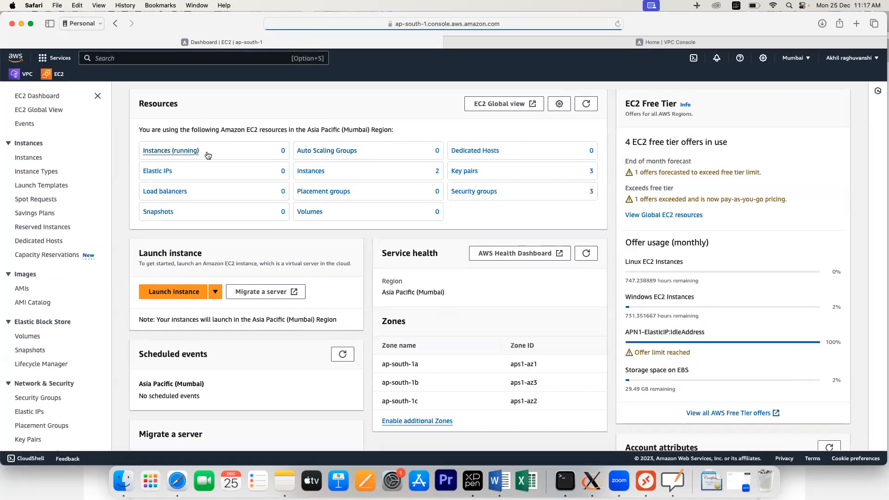
# Step: Start launching a new instance from the running instances list and name it vpc1vm
pyautogui.click(194, 154)
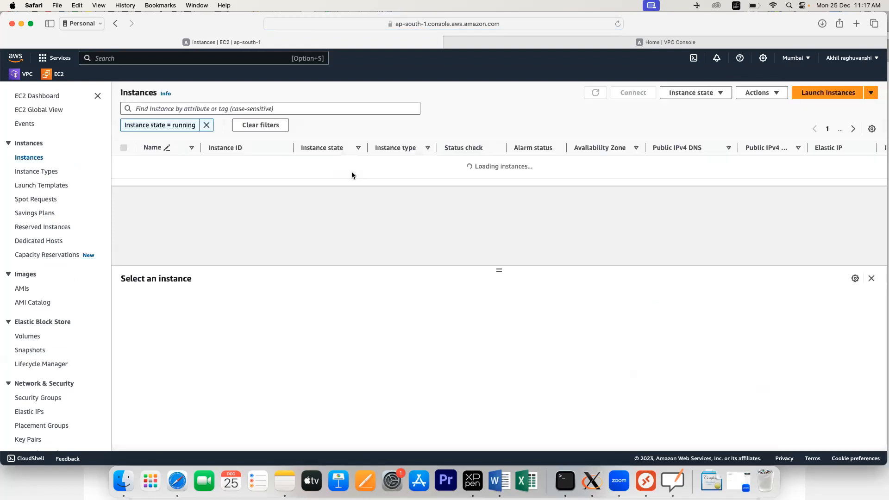
pyautogui.click(804, 95)
pyautogui.click(83, 221)
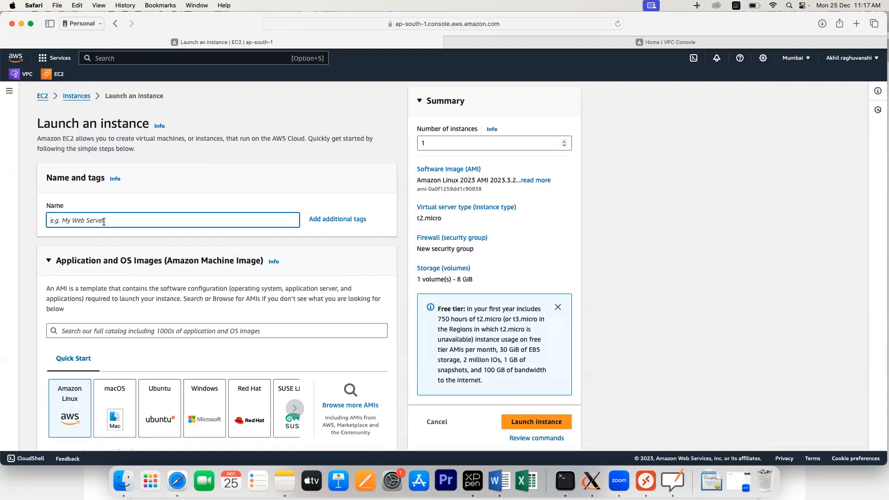
pyautogui.write('p')
pyautogui.write('pc')
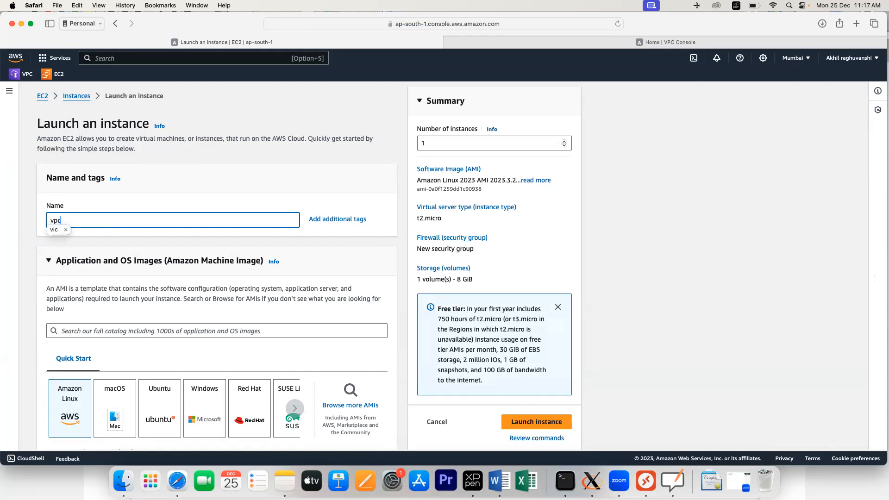
pyautogui.write('1vm')
pyautogui.scroll(-5, 129, 247)
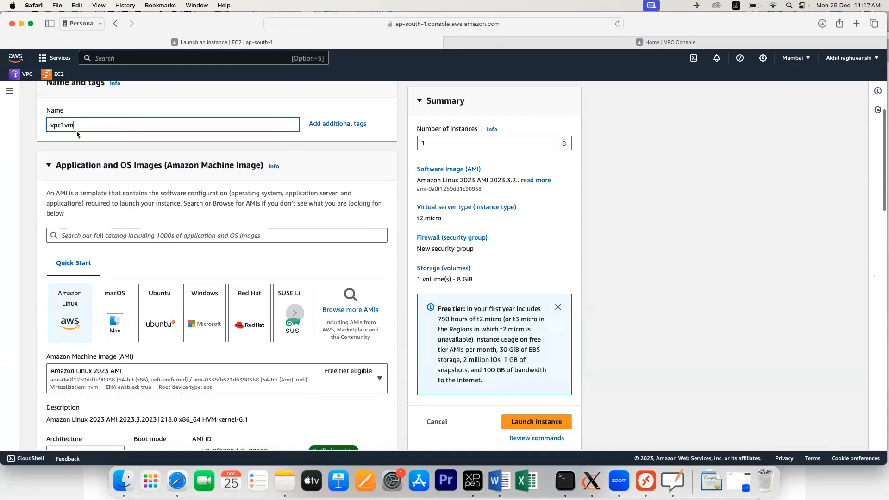
pyautogui.moveTo(71, 128); pyautogui.dragTo(47, 129)
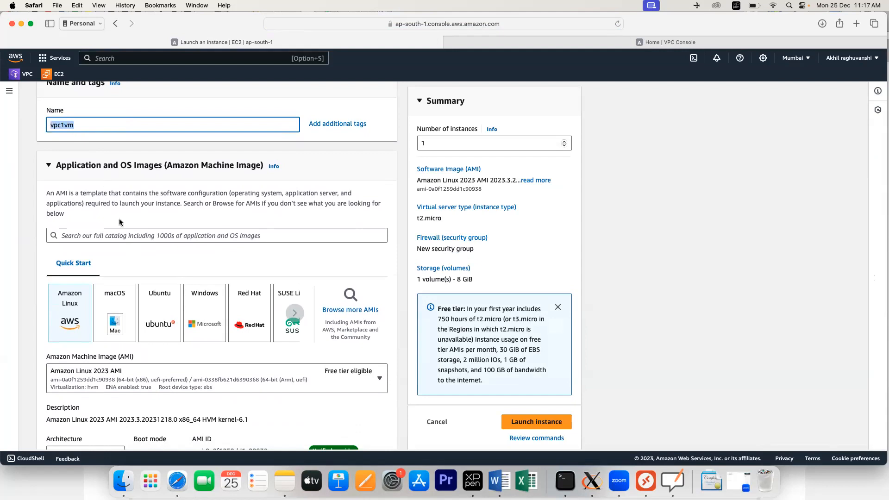
# Step: Choose the Windows Quick Start image Microsoft Windows Server 2016 Base
pyautogui.click(207, 305)
pyautogui.scroll(-1, 210, 290)
pyautogui.scroll(-5, 209, 290)
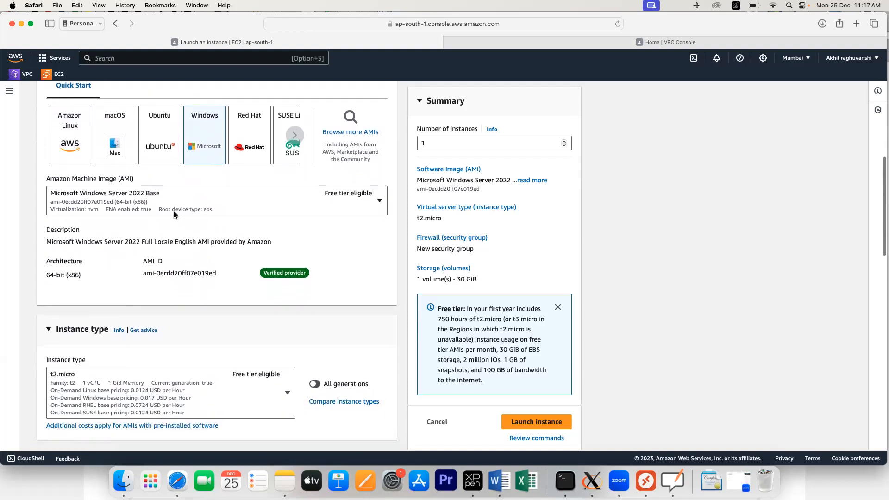
pyautogui.click(173, 211)
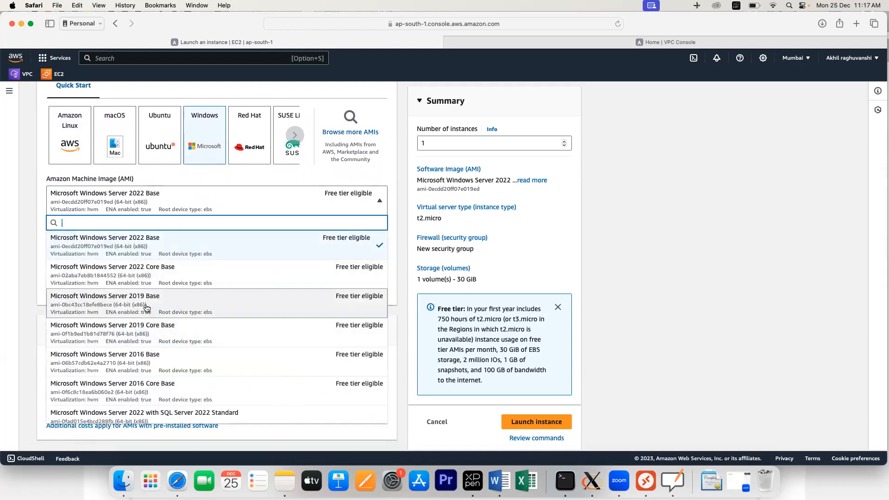
pyautogui.click(145, 364)
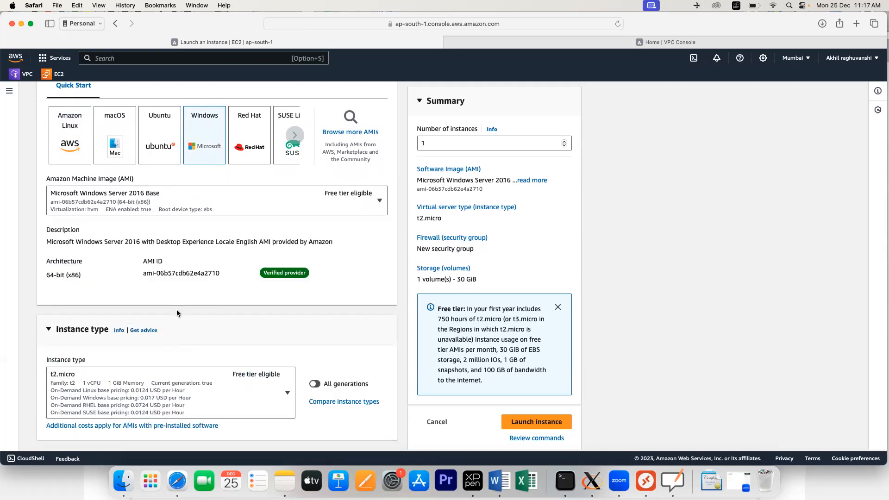
pyautogui.scroll(-6, 176, 310)
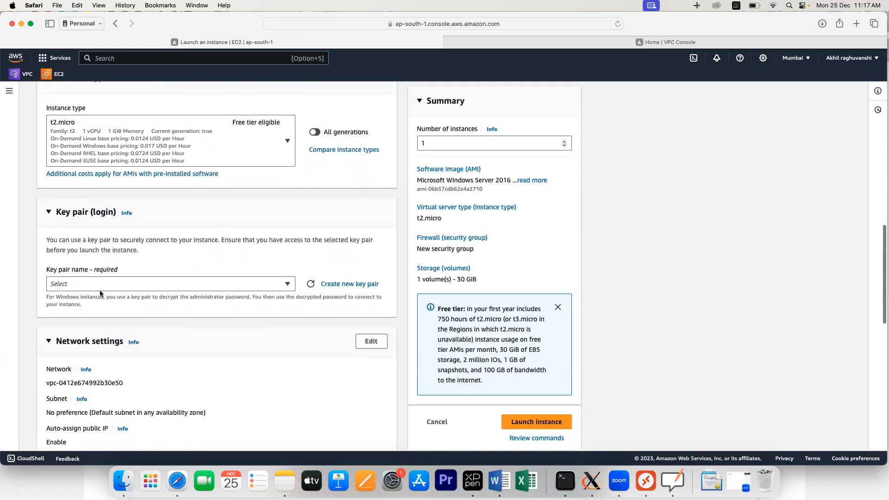
# Step: Select the 'public' key pair for login
pyautogui.click(285, 285)
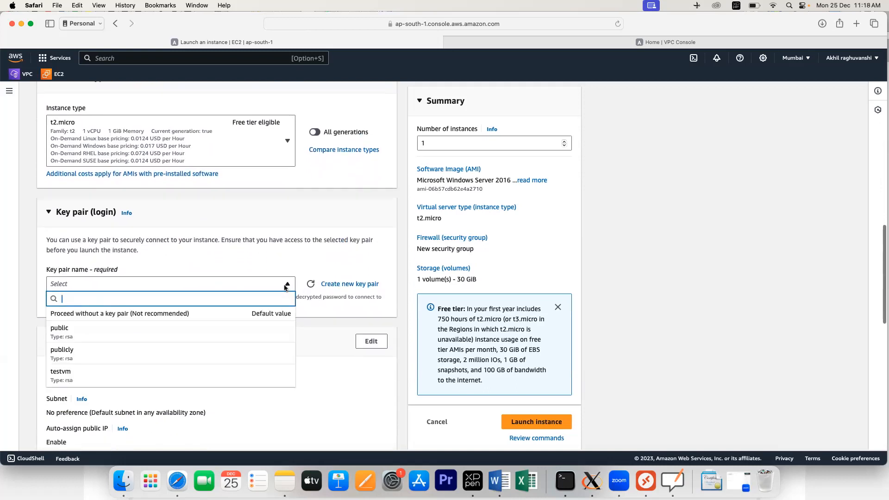
pyautogui.click(77, 338)
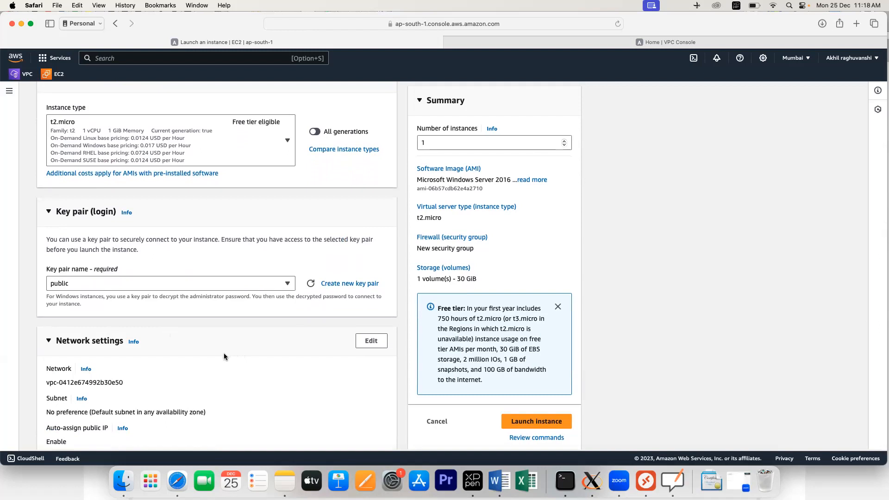
pyautogui.scroll(-3, 224, 354)
pyautogui.scroll(-1, 224, 357)
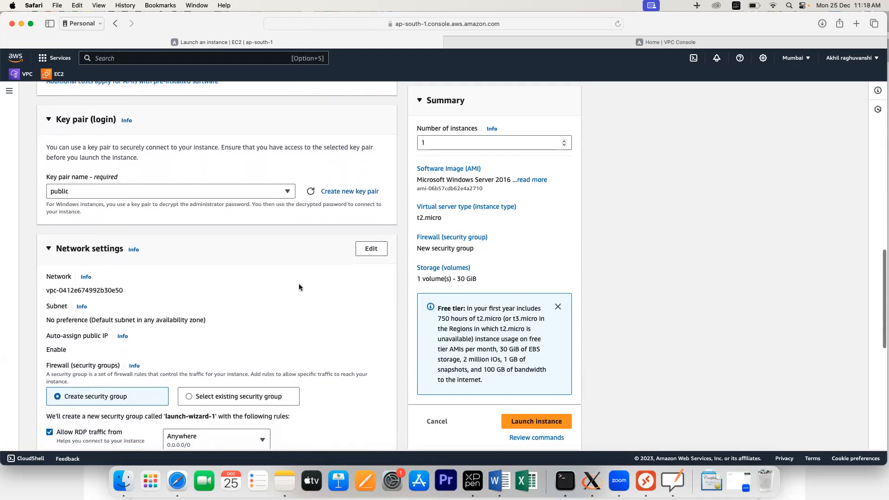
# Step: Edit the network settings to use vpc1 and enable auto-assign public IP
pyautogui.click(369, 249)
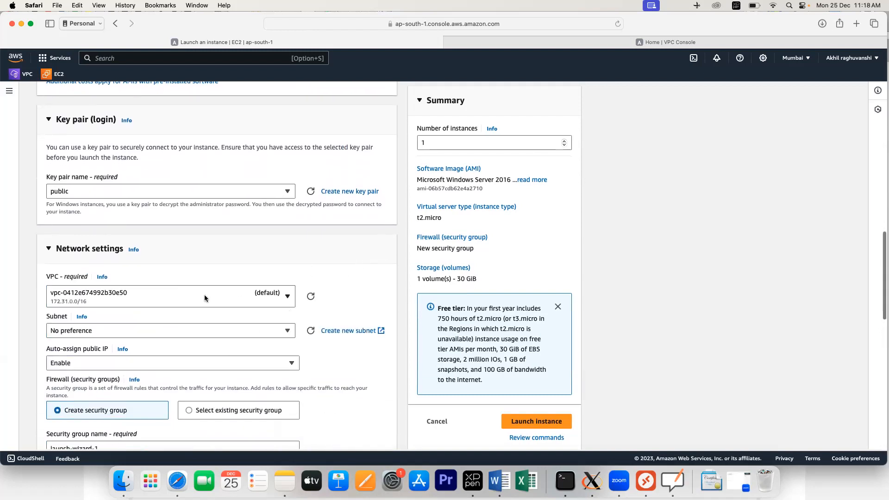
pyautogui.click(287, 299)
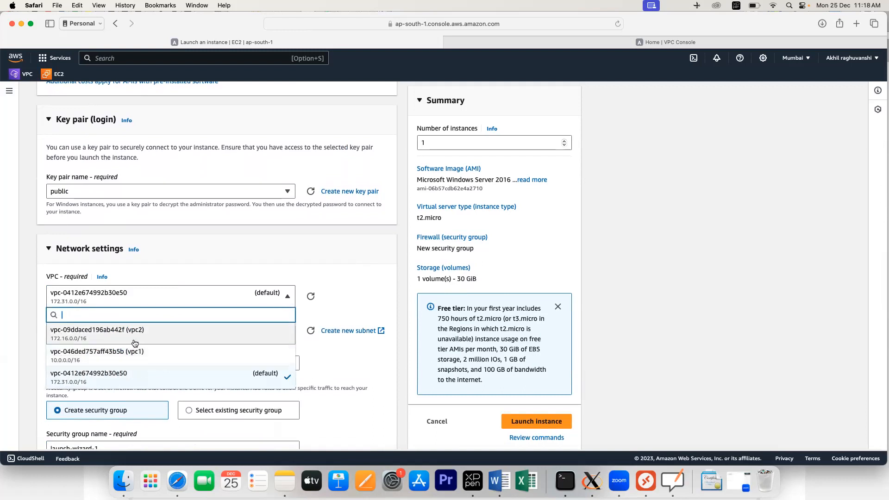
pyautogui.click(129, 357)
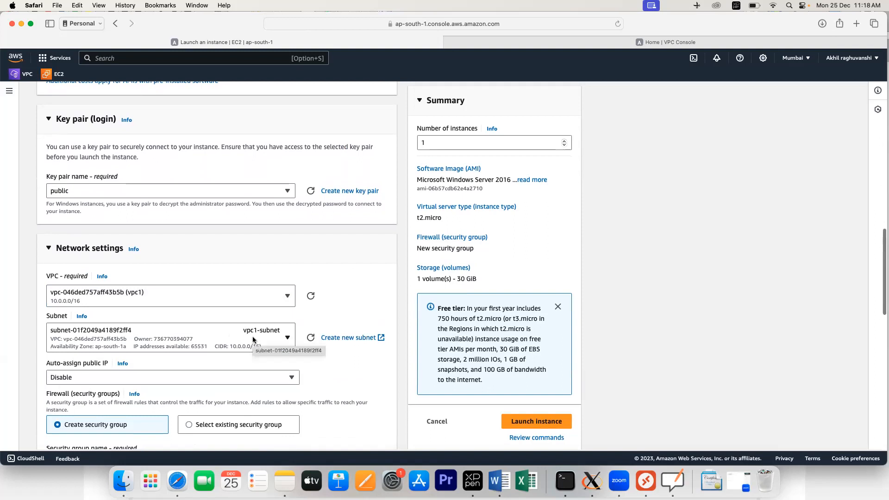
pyautogui.click(123, 378)
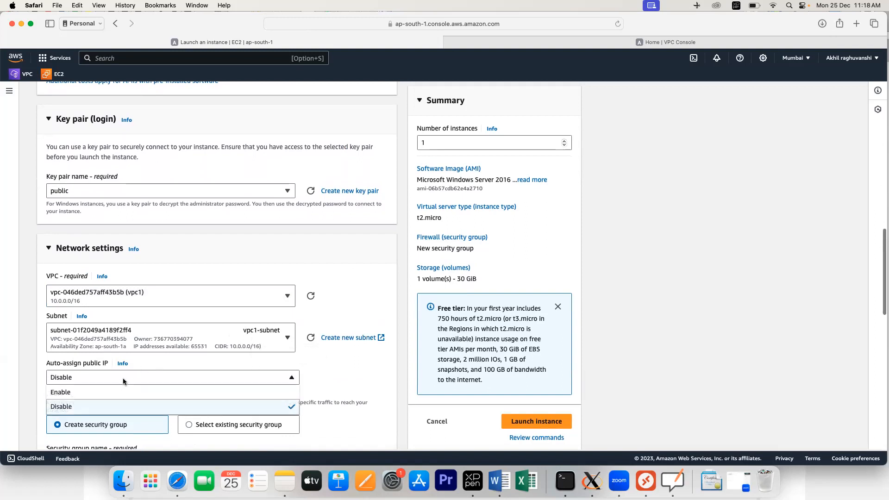
pyautogui.click(89, 394)
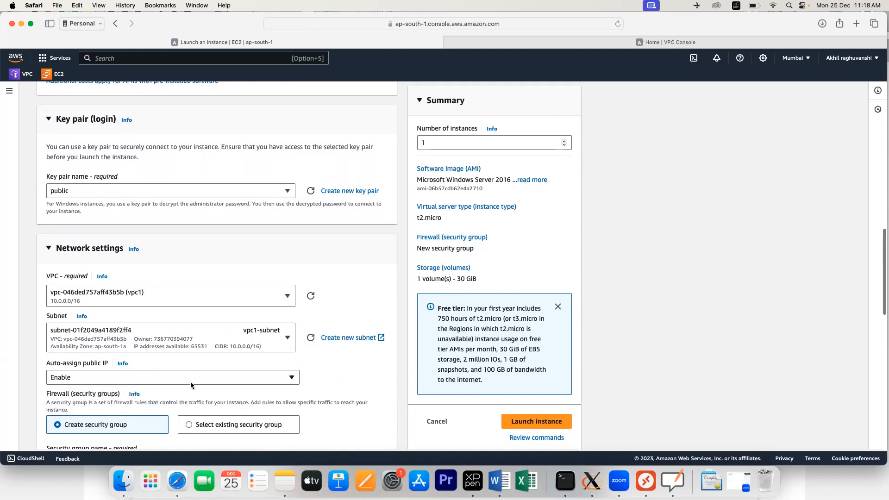
pyautogui.scroll(-5, 191, 382)
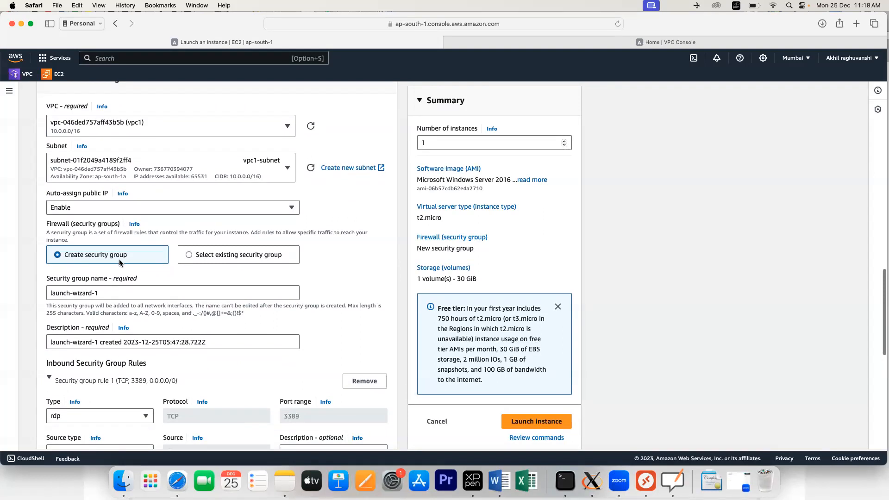
# Step: Look through the existing security groups, then return to creating a new one
pyautogui.click(104, 294)
pyautogui.click(259, 267)
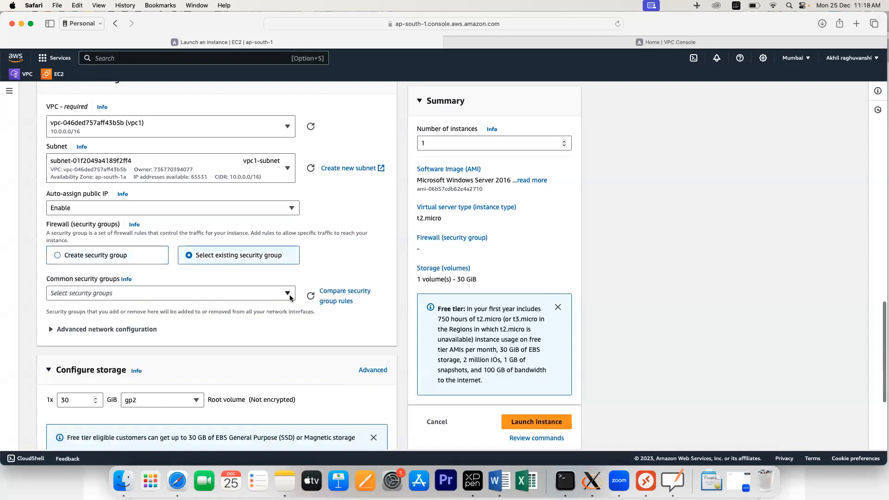
pyautogui.click(290, 297)
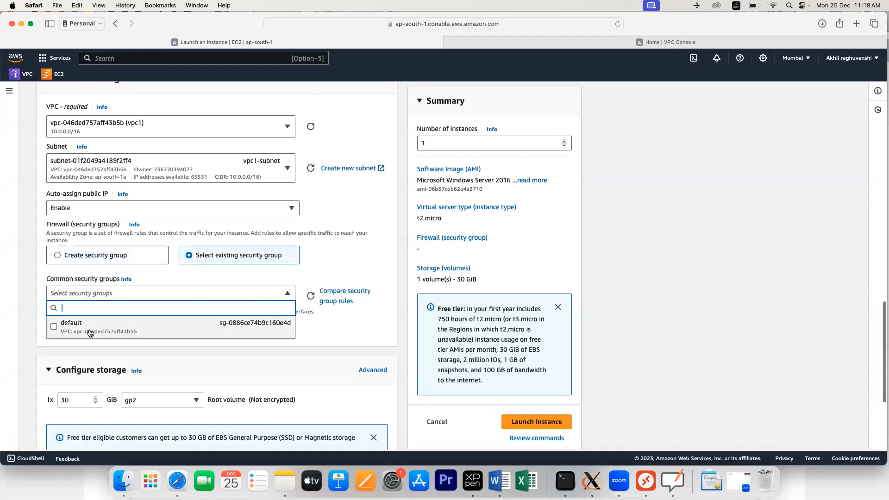
pyautogui.click(332, 327)
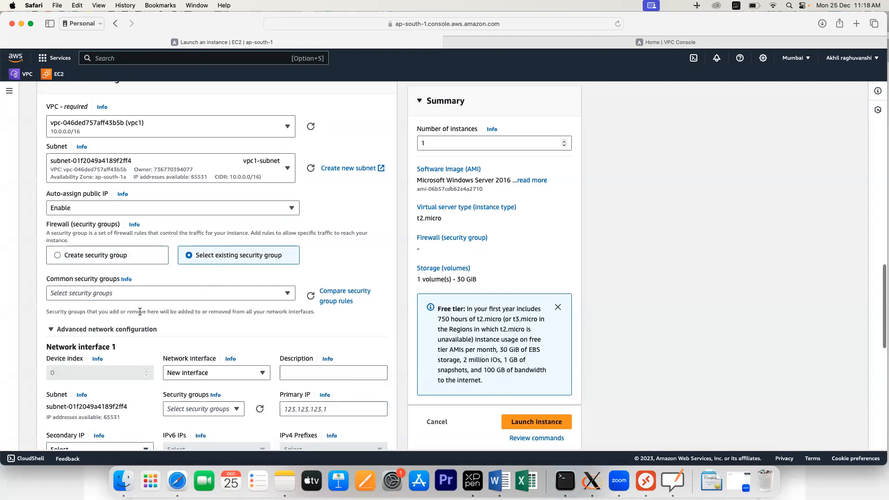
pyautogui.click(192, 298)
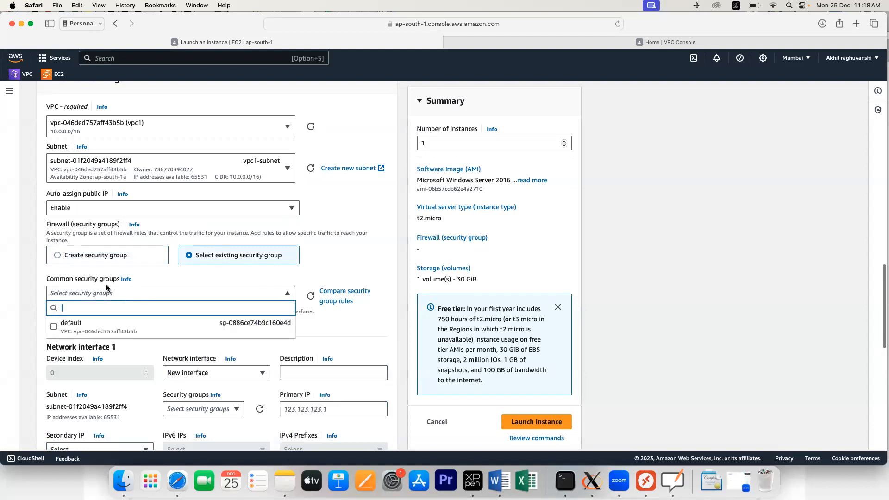
pyautogui.click(113, 257)
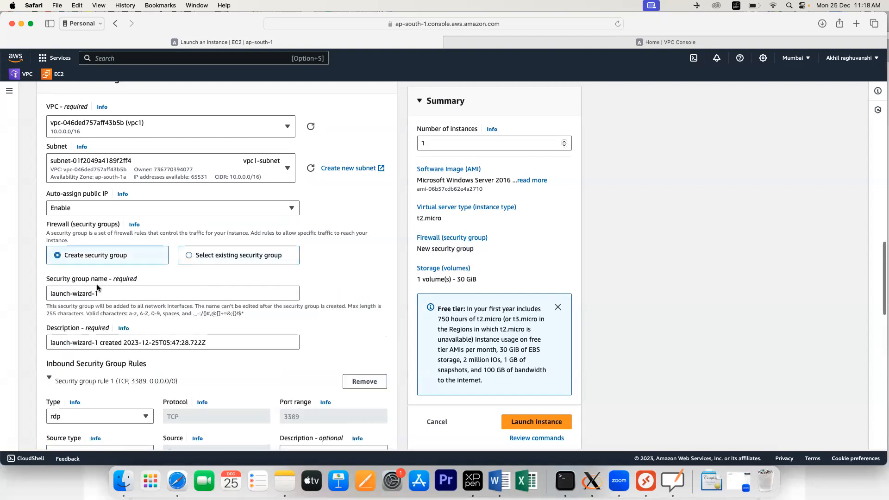
# Step: Name the new security group vpc1-vpc2-sg
pyautogui.click(105, 295)
pyautogui.press('BackSpace')
pyautogui.press('BackSpace')
pyautogui.press('BackSpace')
pyautogui.press('BackSpace')
pyautogui.press('BackSpace')
pyautogui.press('BackSpace')
pyautogui.press('BackSpace')
pyautogui.press('BackSpace')
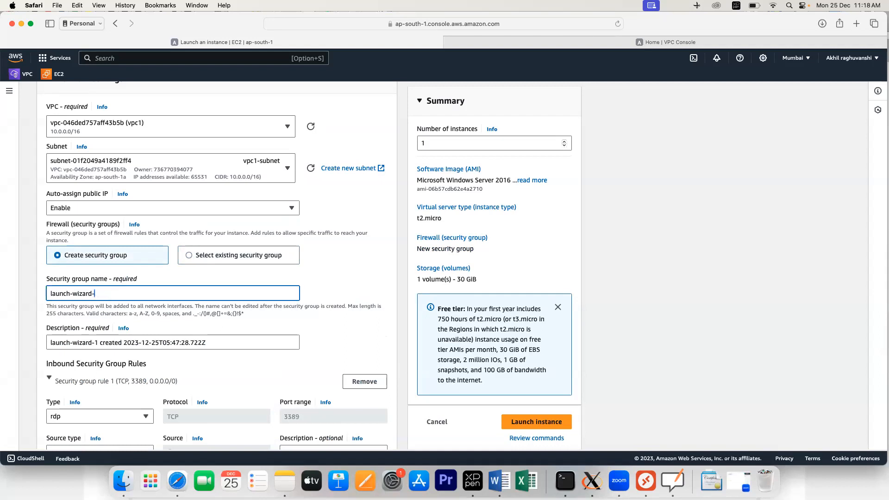
pyautogui.press('BackSpace')
pyautogui.press('BackSpace')
pyautogui.press('BackSpace')
pyautogui.press('BackSpace')
pyautogui.press('BackSpace')
pyautogui.press('BackSpace')
pyautogui.press('BackSpace')
pyautogui.write('vpc')
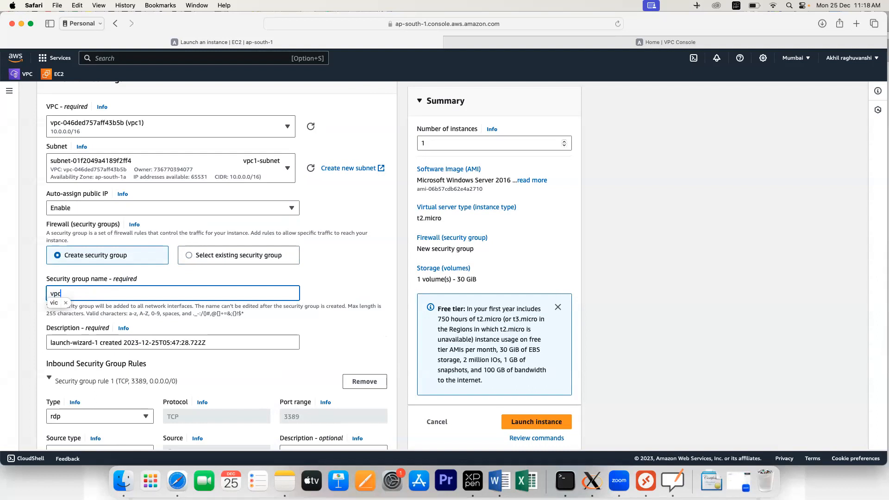
pyautogui.write('1-vpc2-sg')
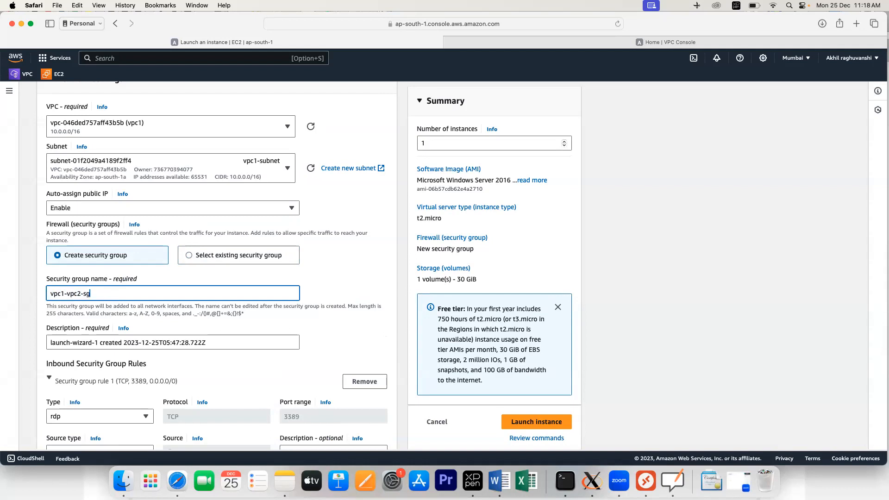
pyautogui.click(147, 311)
pyautogui.scroll(-5, 139, 331)
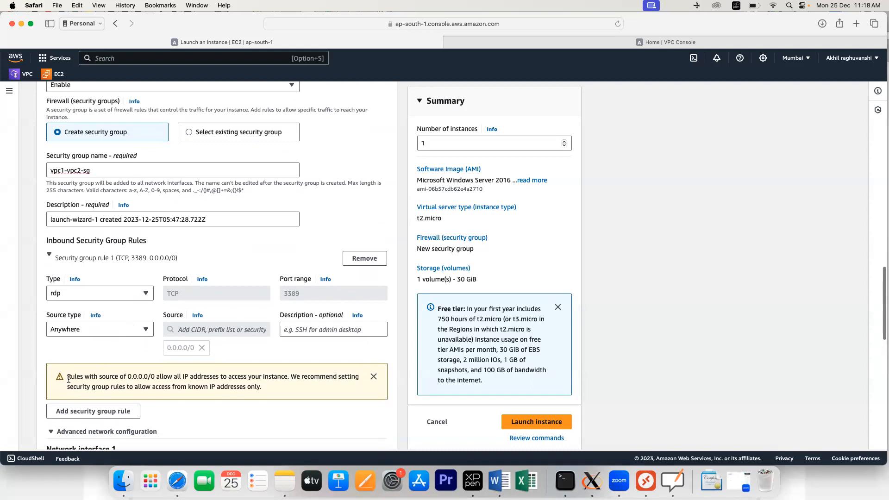
# Step: Add a second inbound rule allowing All ICMP - IPv4 from Anywhere
pyautogui.click(94, 412)
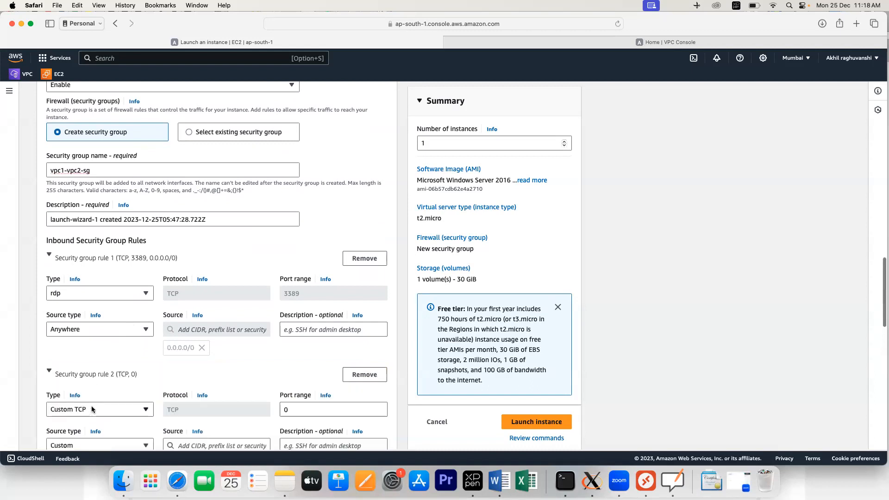
pyautogui.scroll(-1, 92, 409)
pyautogui.click(95, 368)
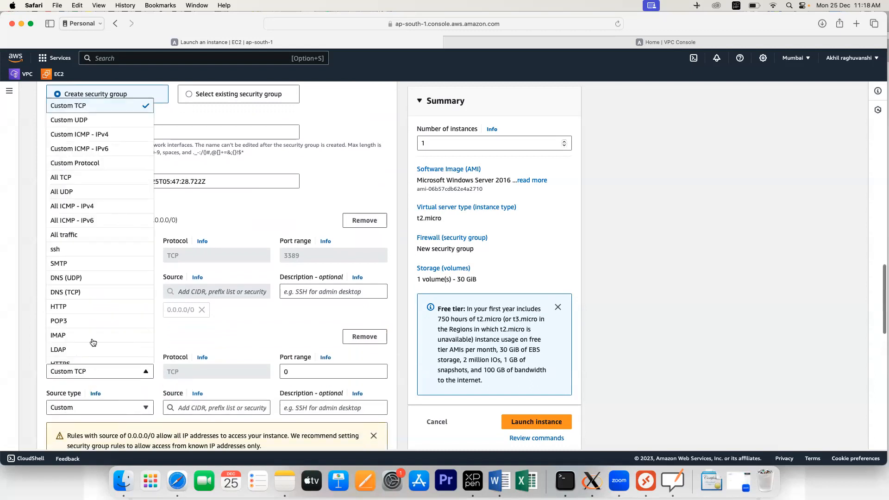
pyautogui.click(77, 206)
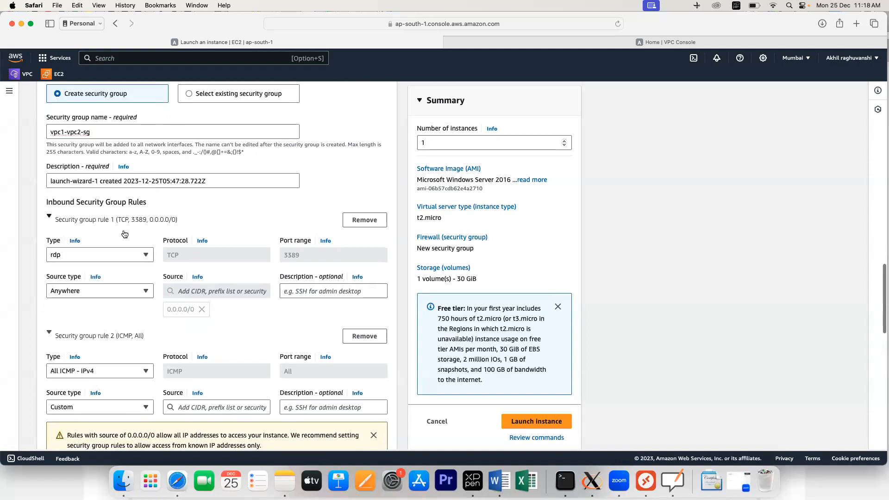
pyautogui.click(106, 406)
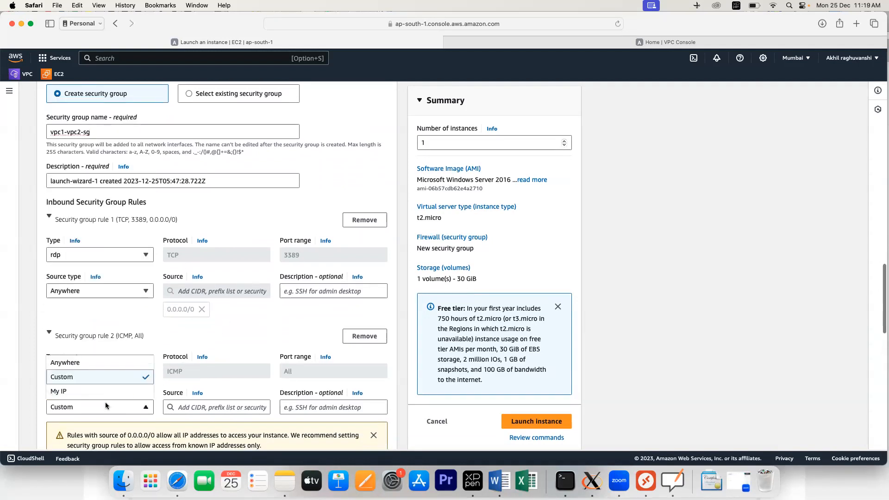
pyautogui.click(96, 363)
# Step: Launch vpc1vm and return to the instances list
pyautogui.scroll(-6, 229, 336)
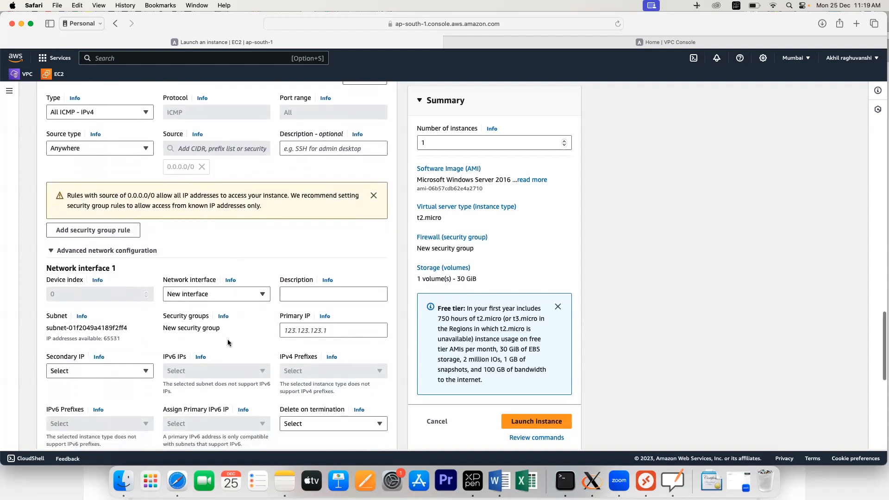
pyautogui.scroll(-6, 228, 343)
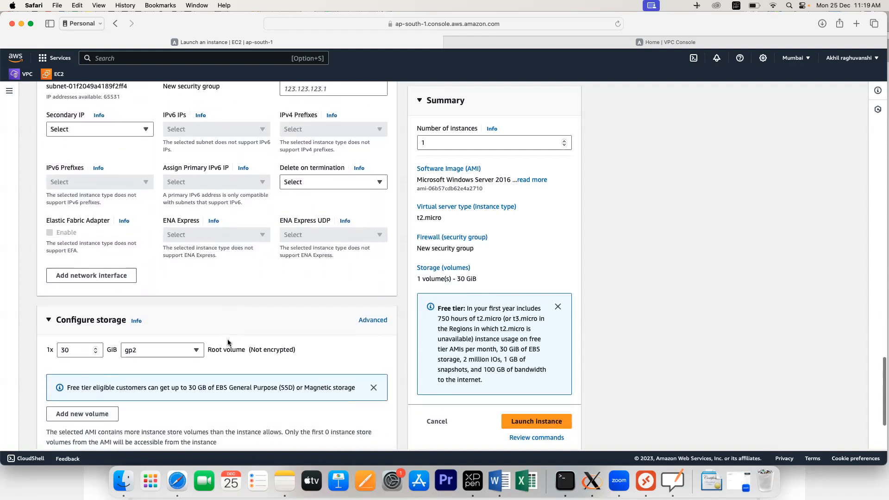
pyautogui.scroll(-2, 227, 339)
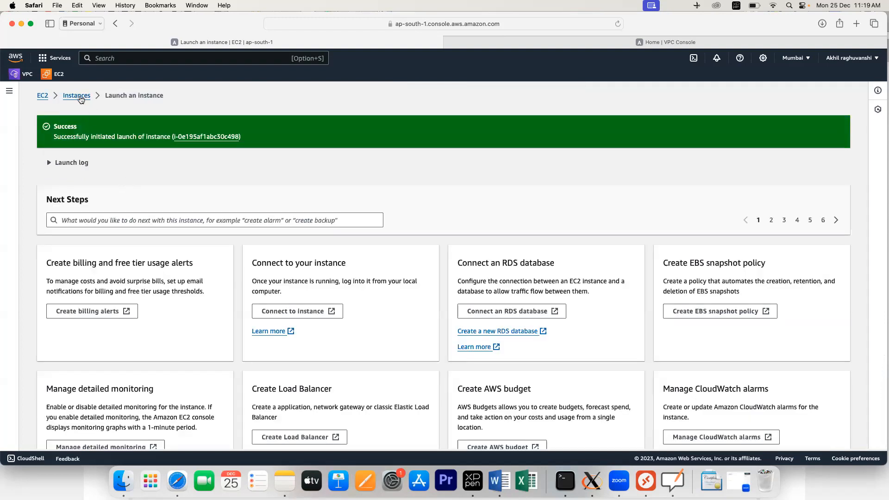
pyautogui.click(77, 96)
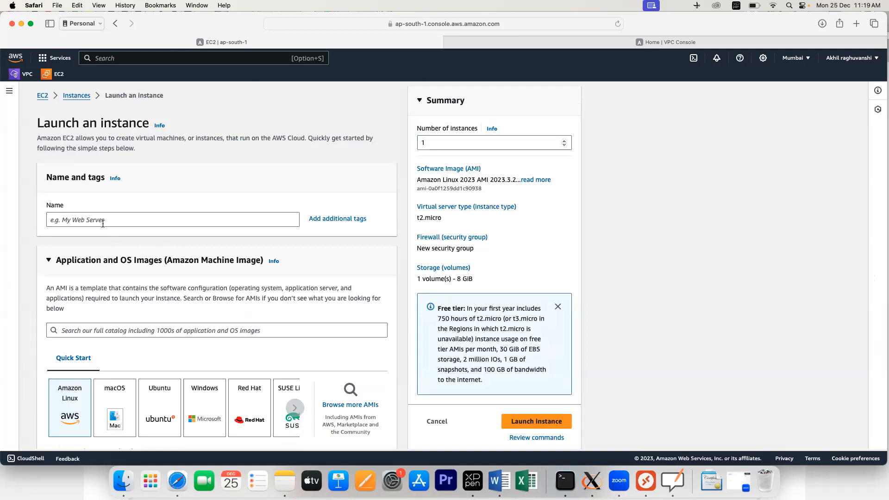
# Step: Name the new instance vpc2vm and choose the Windows Server 2019 Base image
pyautogui.click(103, 221)
pyautogui.write('vpc2vm')
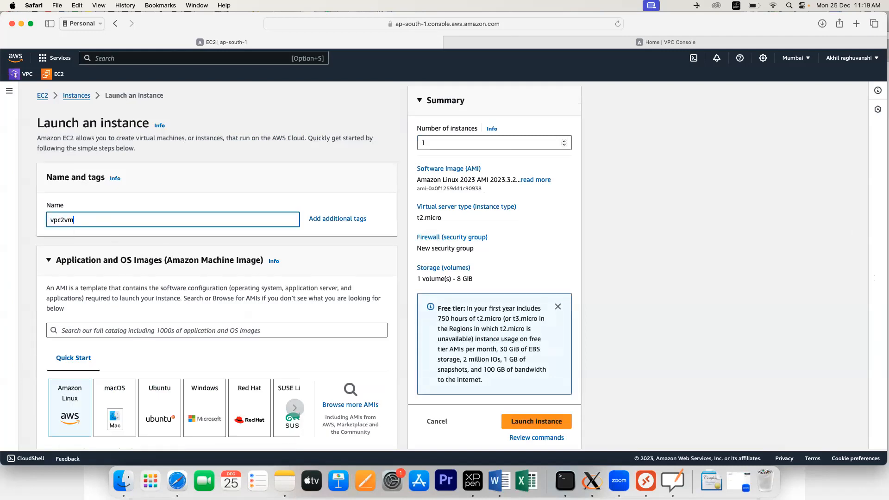
pyautogui.click(209, 410)
pyautogui.scroll(-3, 229, 329)
pyautogui.scroll(-4, 229, 330)
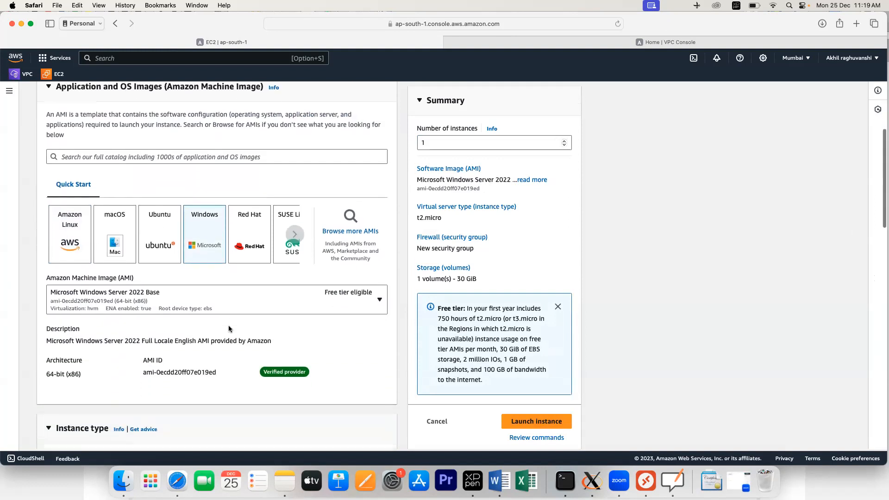
pyautogui.click(191, 262)
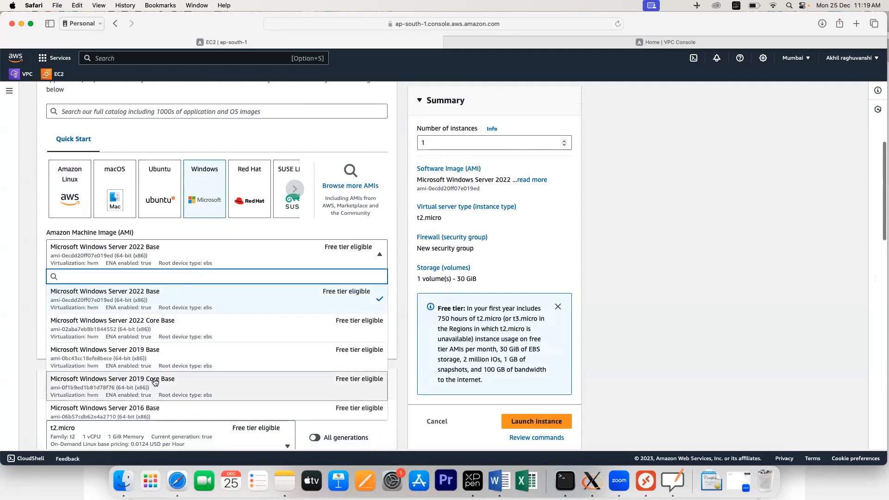
pyautogui.click(148, 363)
# Step: Select the 'public' key pair for login
pyautogui.scroll(-4, 202, 331)
pyautogui.scroll(-3, 202, 333)
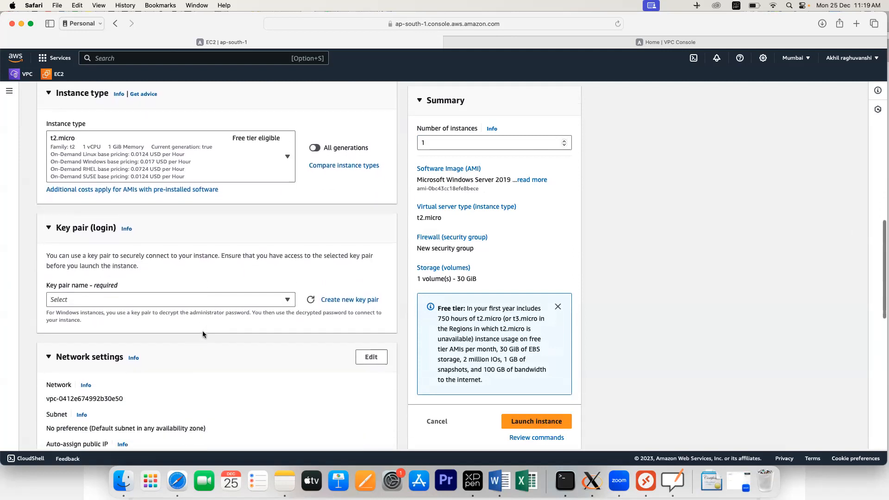
pyautogui.click(171, 287)
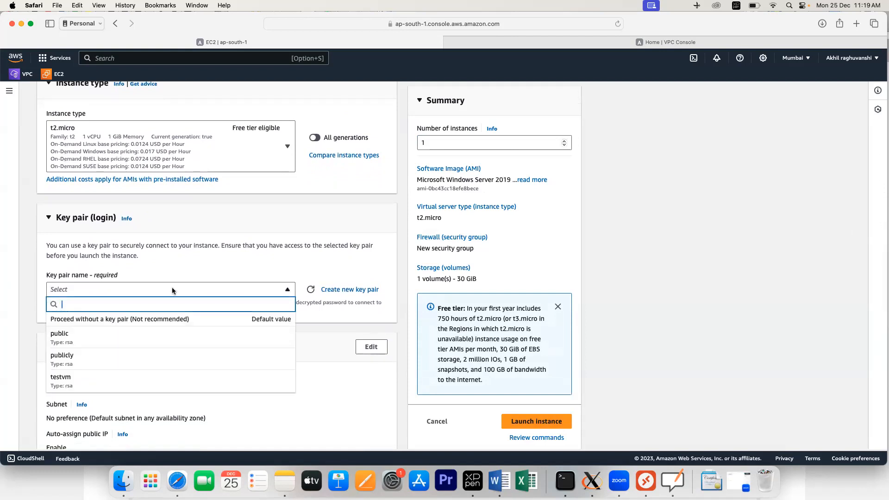
pyautogui.click(116, 343)
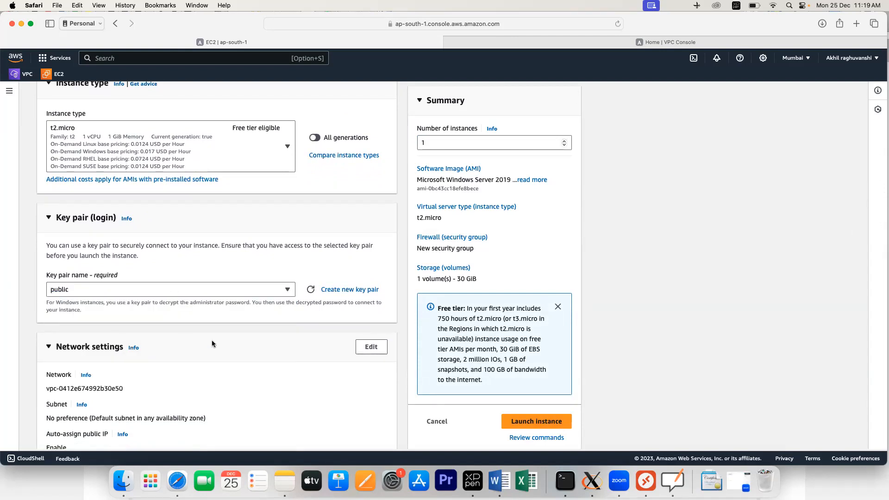
pyautogui.scroll(-2, 217, 338)
# Step: Edit the network settings to use vpc2 and enable auto-assign public IP
pyautogui.click(371, 280)
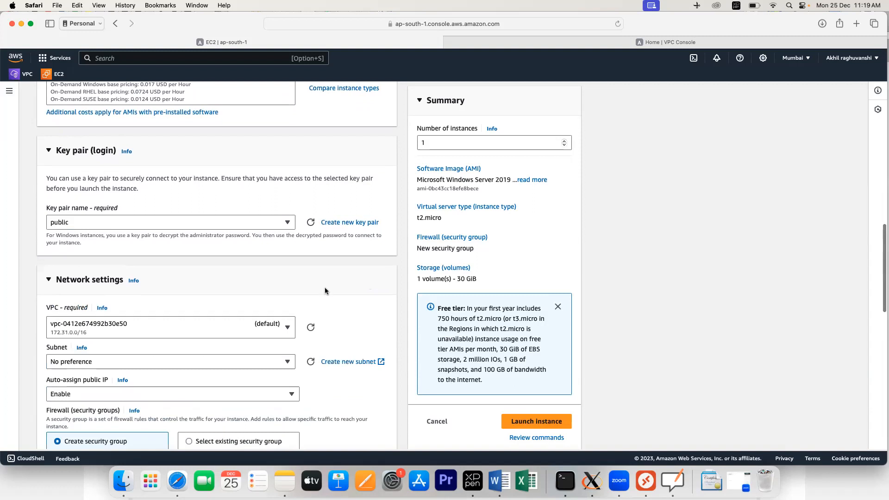
pyautogui.click(274, 328)
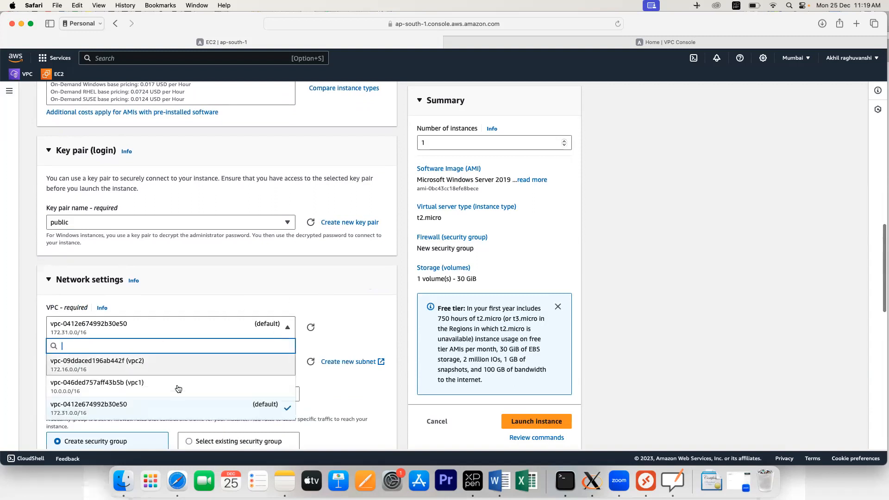
pyautogui.click(123, 366)
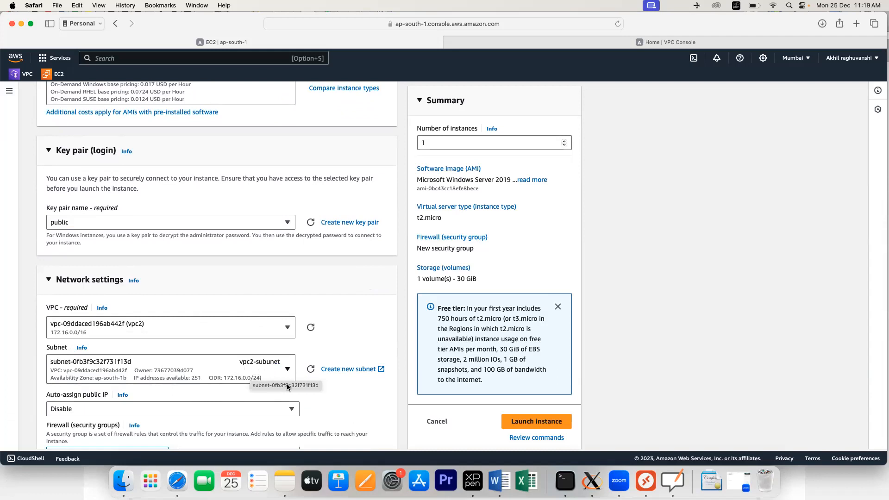
pyautogui.scroll(-3, 287, 387)
pyautogui.click(119, 322)
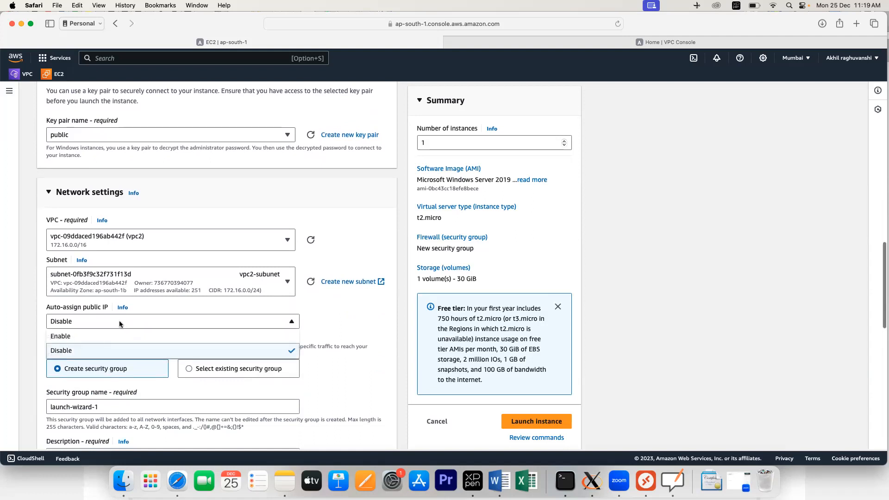
pyautogui.click(213, 336)
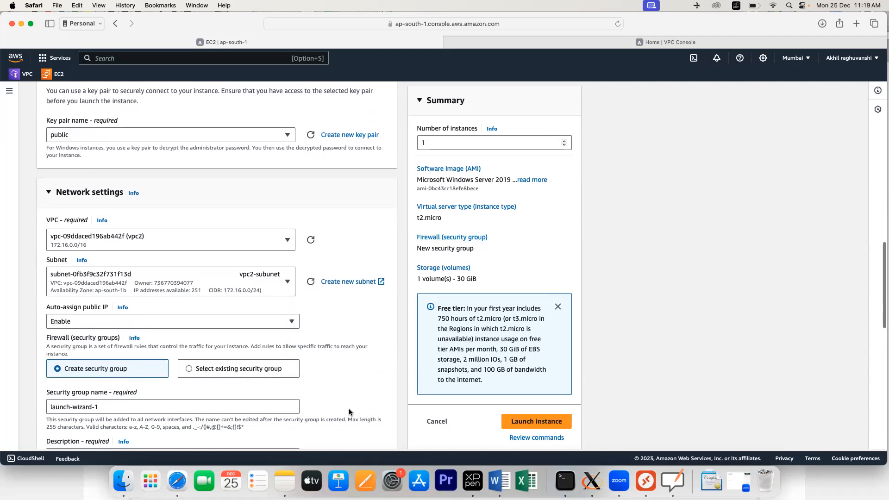
pyautogui.scroll(-5, 332, 400)
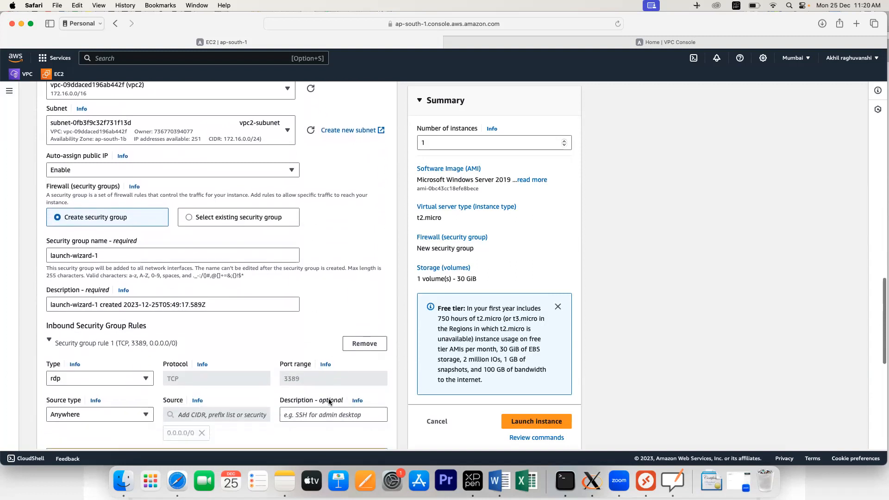
# Step: After browsing existing groups, keep creating a new security group and name it vpc2-sg
pyautogui.click(212, 209)
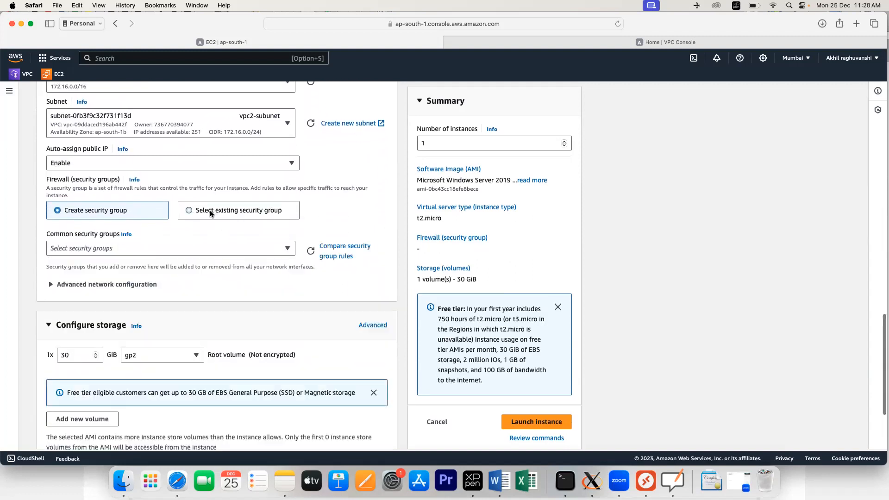
pyautogui.click(182, 249)
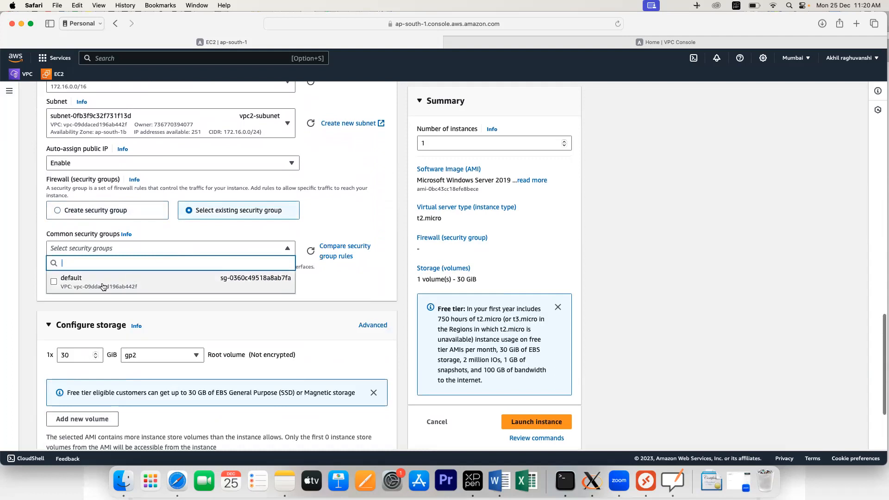
pyautogui.click(257, 285)
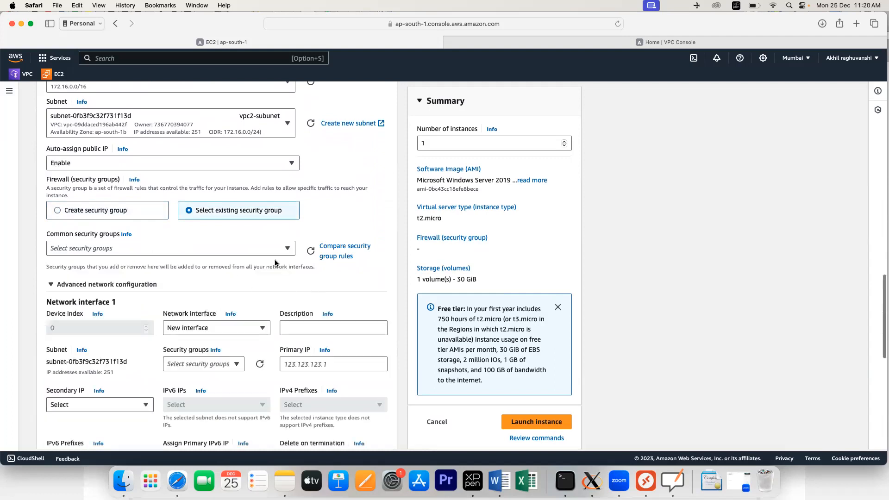
pyautogui.click(284, 249)
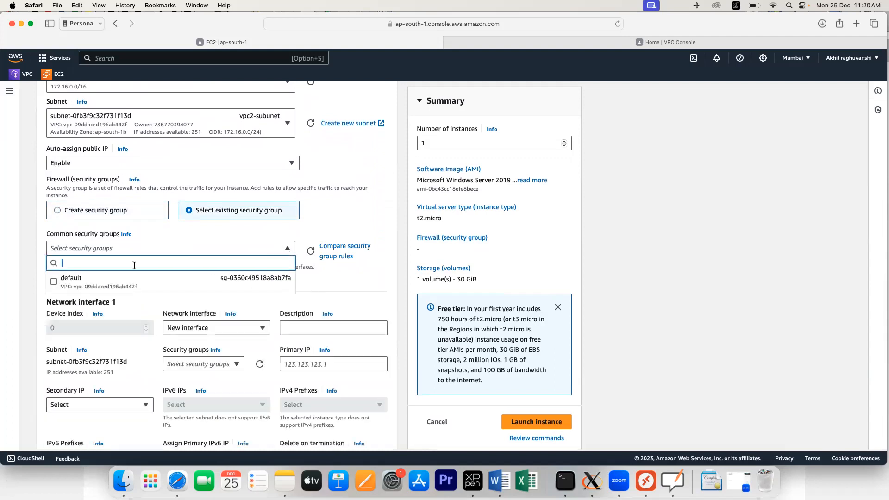
pyautogui.click(58, 211)
pyautogui.click(108, 252)
pyautogui.press('BackSpace')
pyautogui.press('BackSpace')
pyautogui.press('BackSpace')
pyautogui.press('BackSpace')
pyautogui.press('BackSpace')
pyautogui.press('BackSpace')
pyautogui.press('BackSpace')
pyautogui.press('BackSpace')
pyautogui.press('BackSpace')
pyautogui.press('BackSpace')
pyautogui.press('BackSpace')
pyautogui.press('BackSpace')
pyautogui.press('BackSpace')
pyautogui.press('BackSpace')
pyautogui.press('BackSpace')
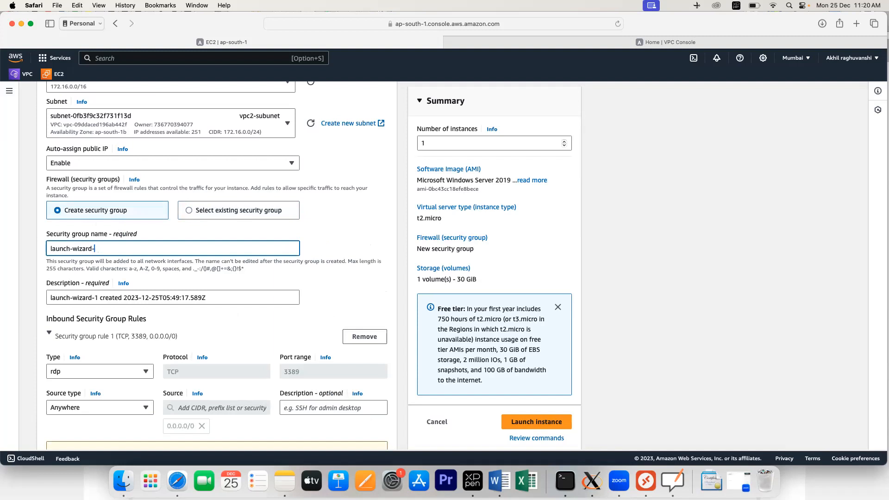
pyautogui.write('vpc2-sg')
# Step: Add an All ICMP - IPv4 rule from Anywhere to vpc2-sg and launch vpc2vm
pyautogui.click(314, 299)
pyautogui.scroll(-1, 141, 359)
pyautogui.scroll(-5, 142, 359)
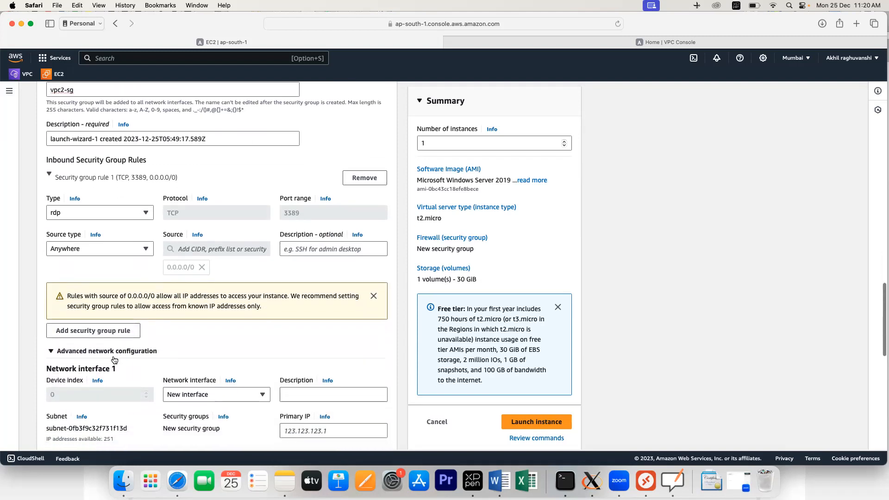
pyautogui.click(97, 331)
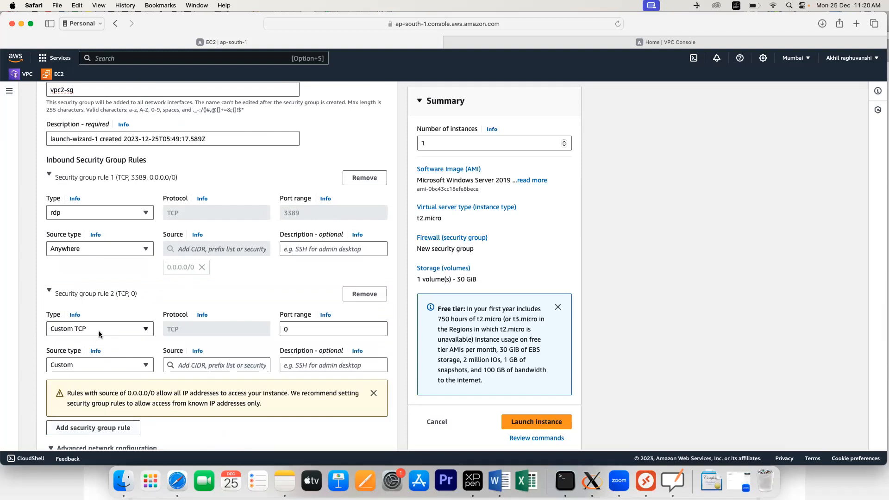
pyautogui.click(98, 330)
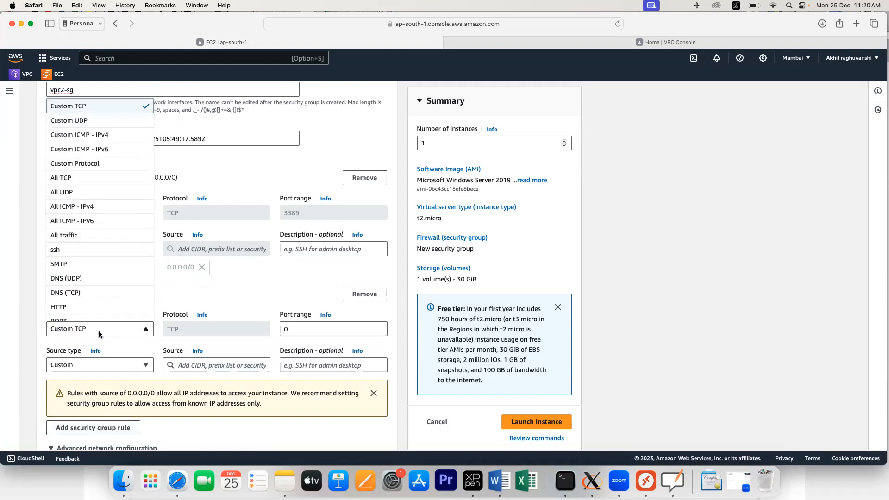
pyautogui.click(86, 209)
pyautogui.click(138, 369)
pyautogui.click(137, 366)
pyautogui.click(135, 366)
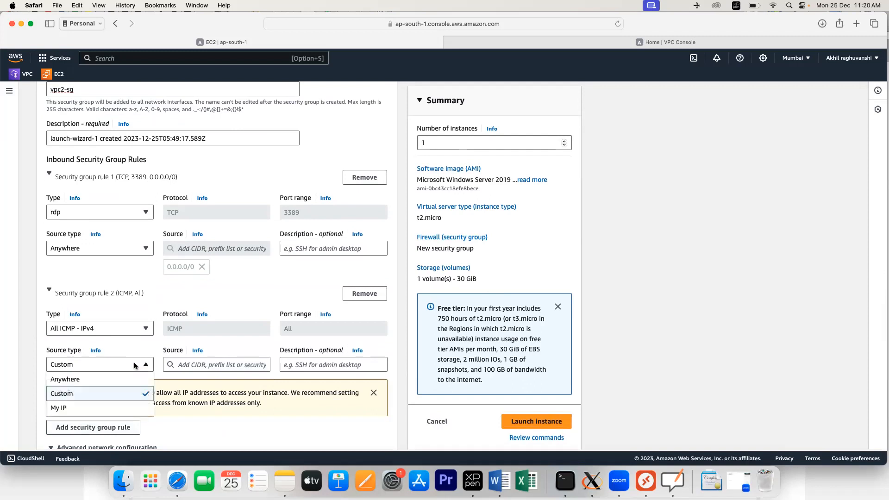
pyautogui.click(89, 385)
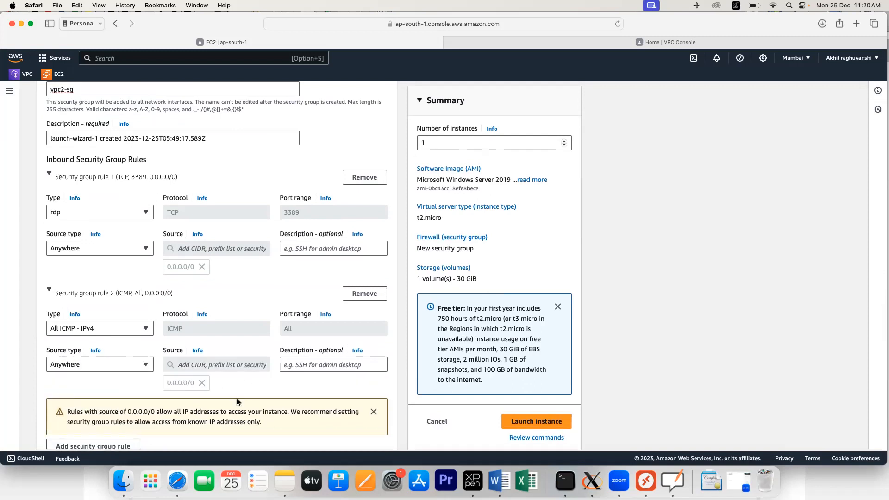
pyautogui.scroll(-10, 289, 398)
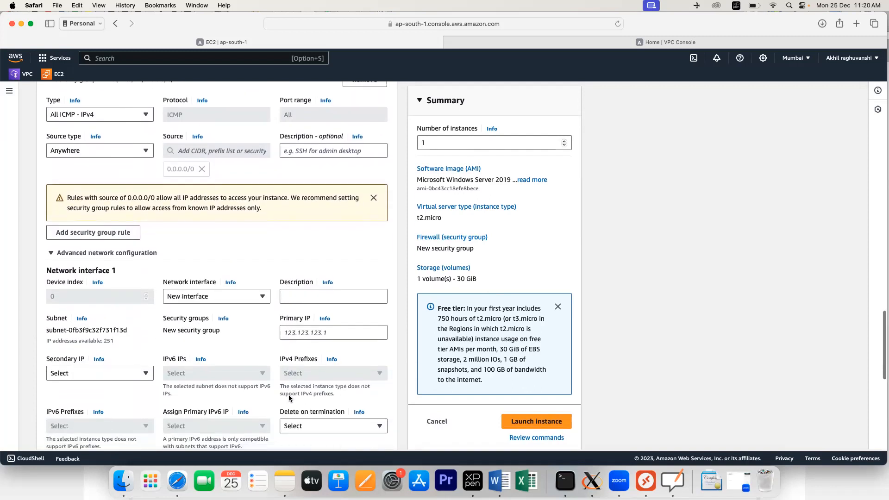
pyautogui.click(537, 420)
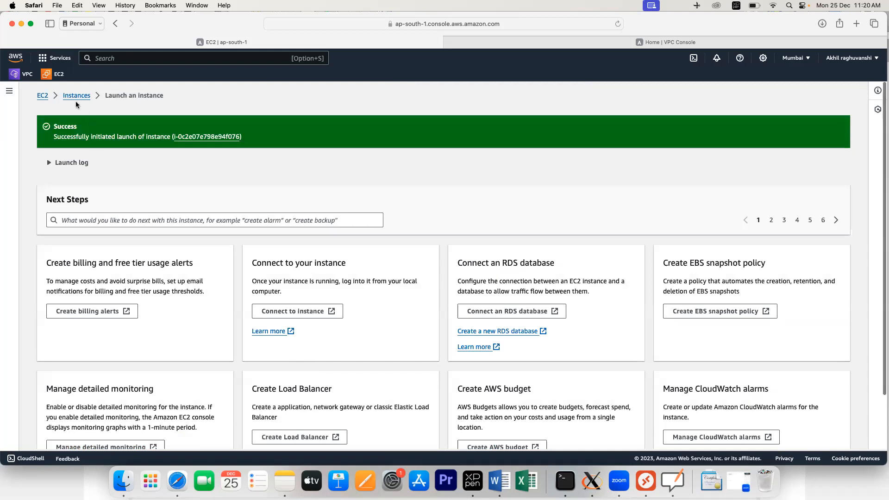
# Step: Refresh the instances list and check that vpc2vm is running with status checks passed
pyautogui.click(77, 96)
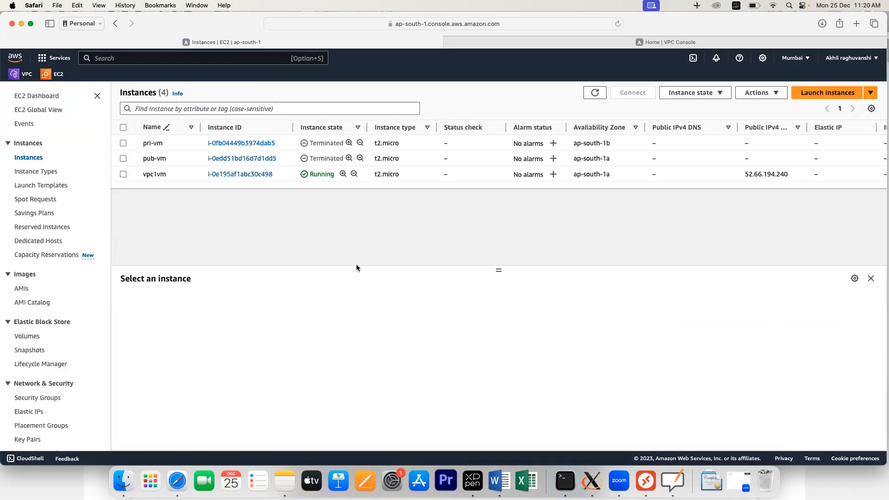
pyautogui.click(594, 92)
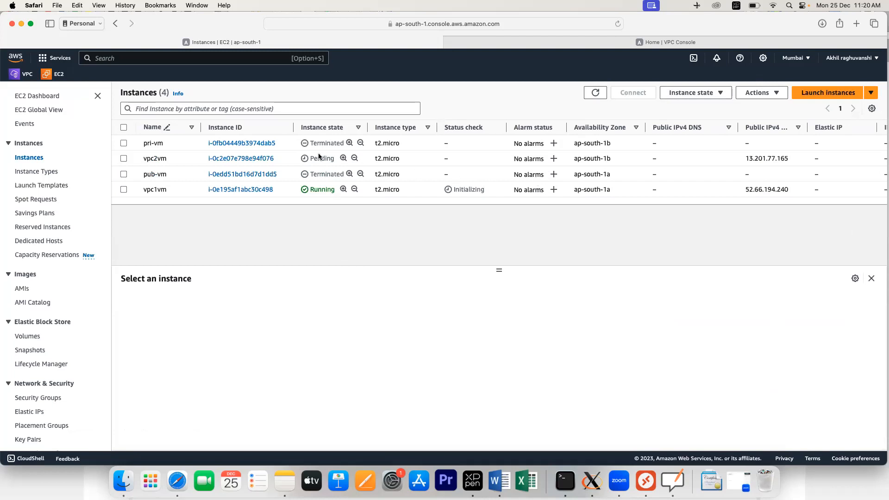
pyautogui.doubleClick(317, 159)
pyautogui.moveTo(310, 189); pyautogui.dragTo(333, 191)
pyautogui.moveTo(314, 159); pyautogui.dragTo(332, 159)
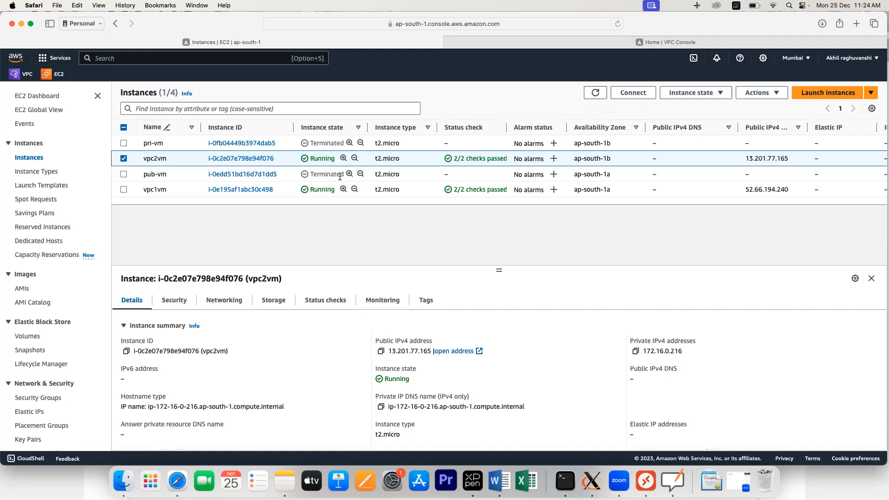
# Step: Copy vpc2vm's private IPv4 address 172.16.0.216 and review vpc1vm's details
pyautogui.click(244, 159)
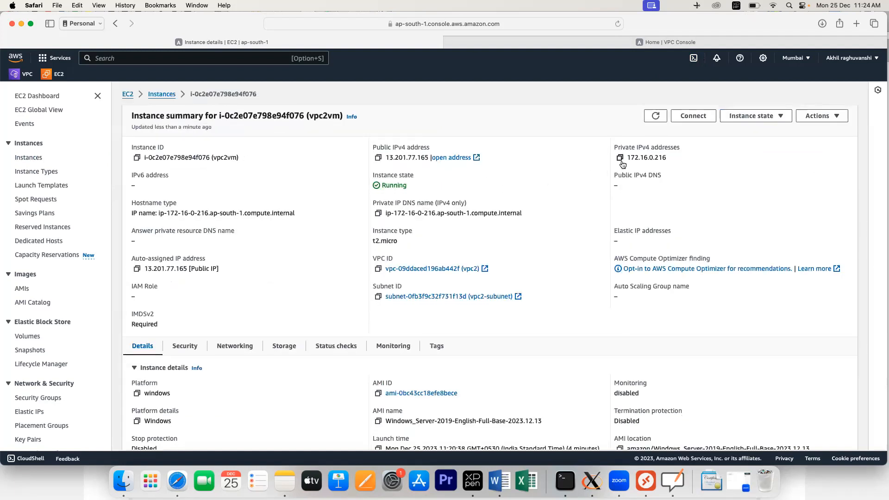
pyautogui.click(620, 162)
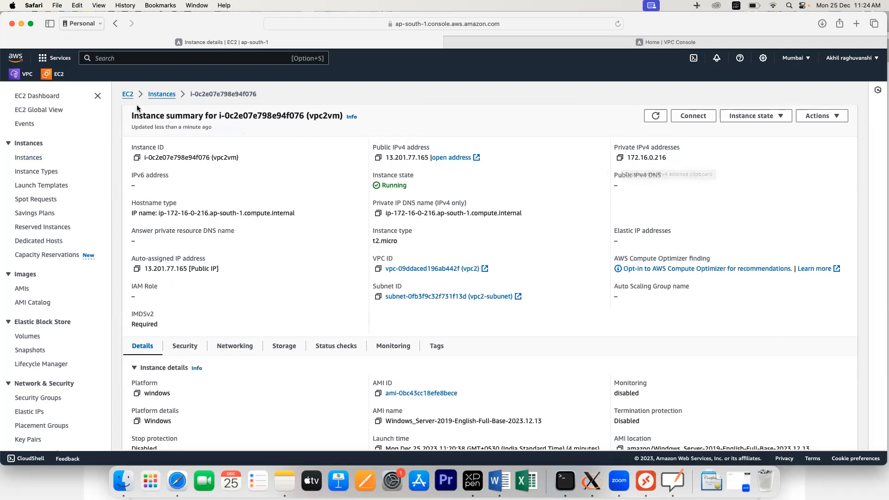
pyautogui.click(162, 94)
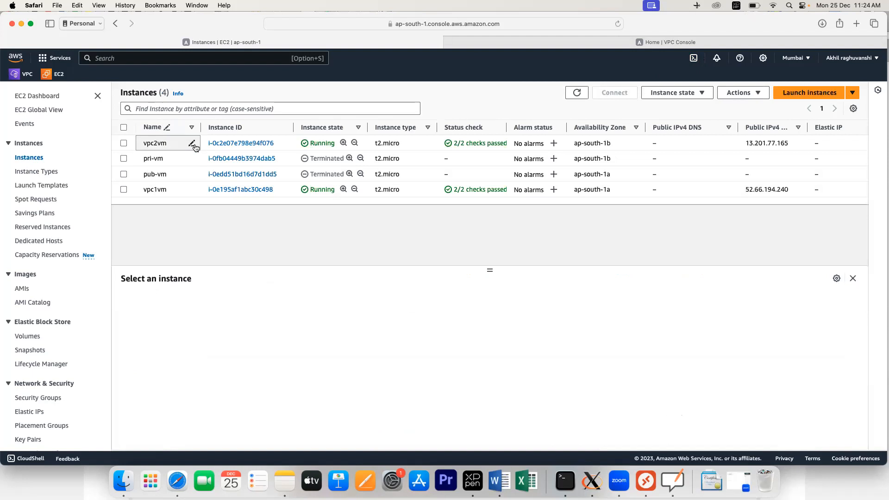
pyautogui.click(228, 191)
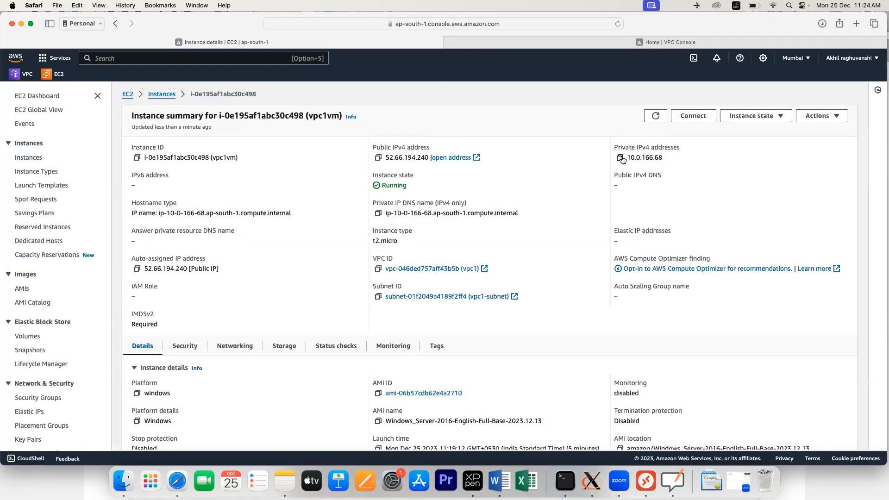
pyautogui.click(160, 95)
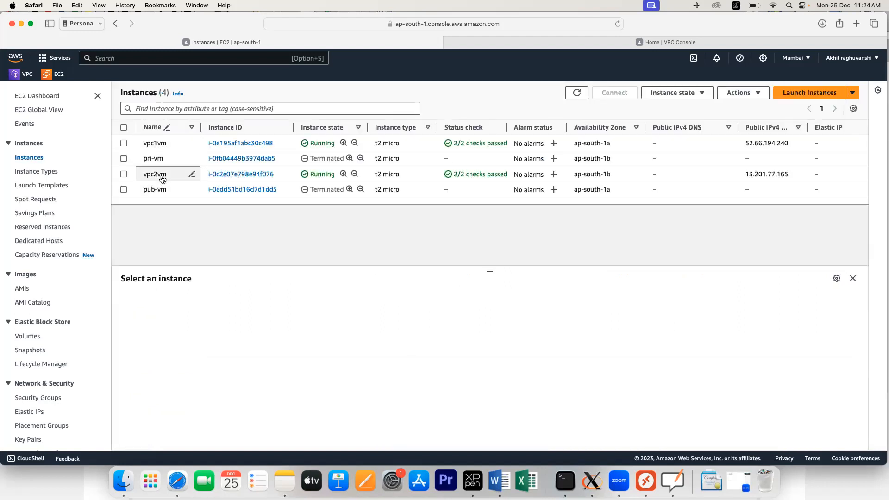
pyautogui.click(192, 174)
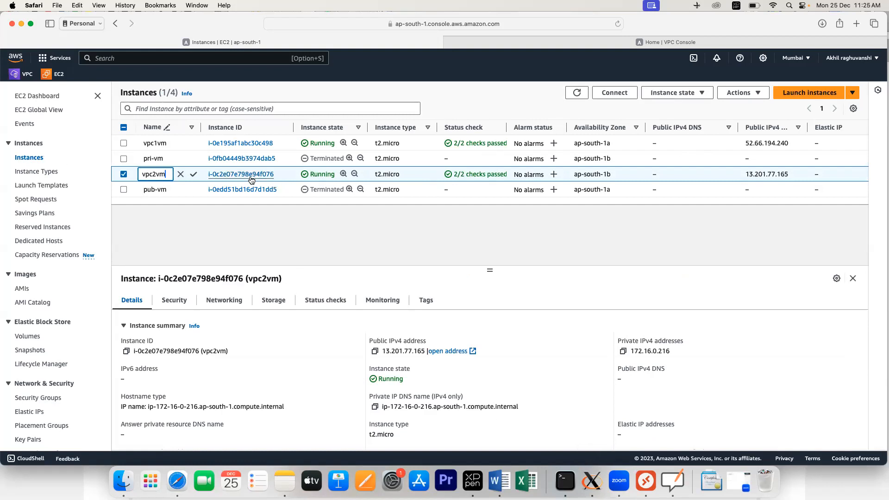
# Step: Decrypt vpc1vm's Administrator password via Connect > RDP client using public.pem, then copy it
pyautogui.click(246, 144)
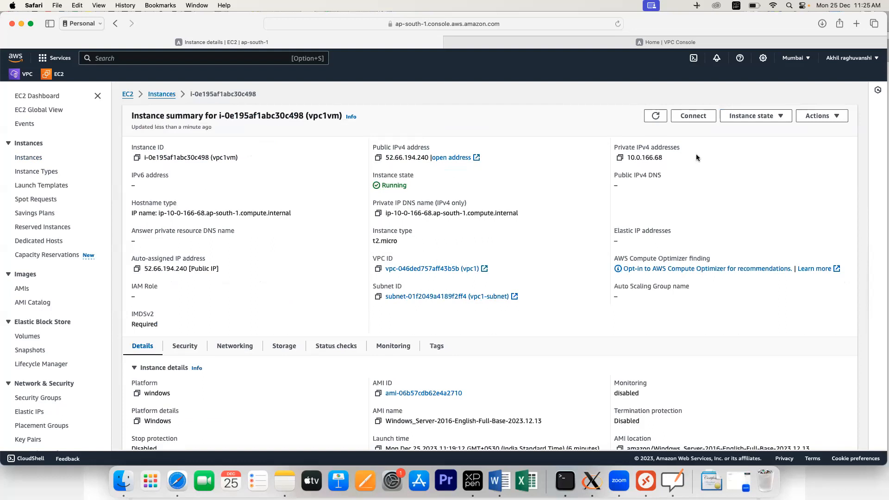
pyautogui.click(699, 118)
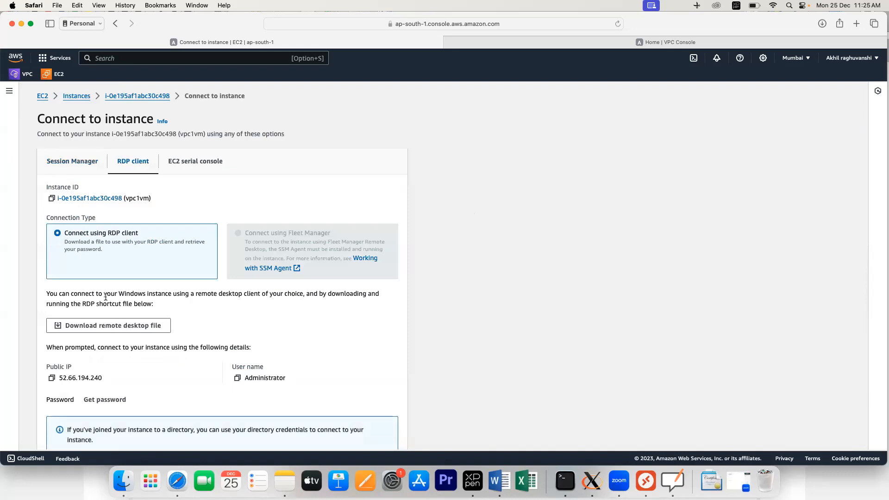
pyautogui.click(100, 400)
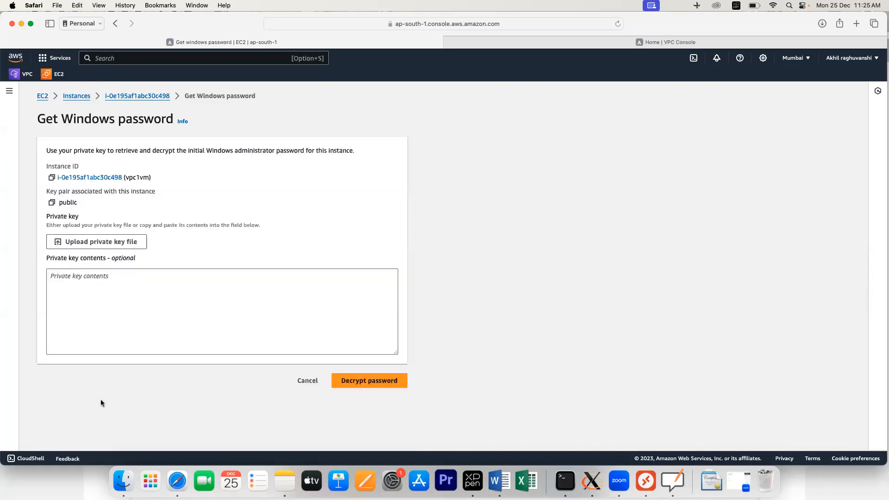
pyautogui.click(100, 242)
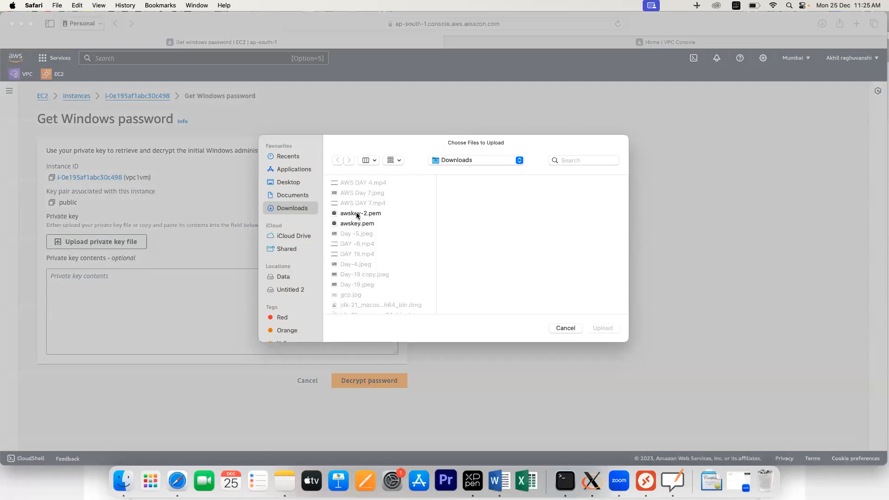
pyautogui.scroll(-4, 360, 263)
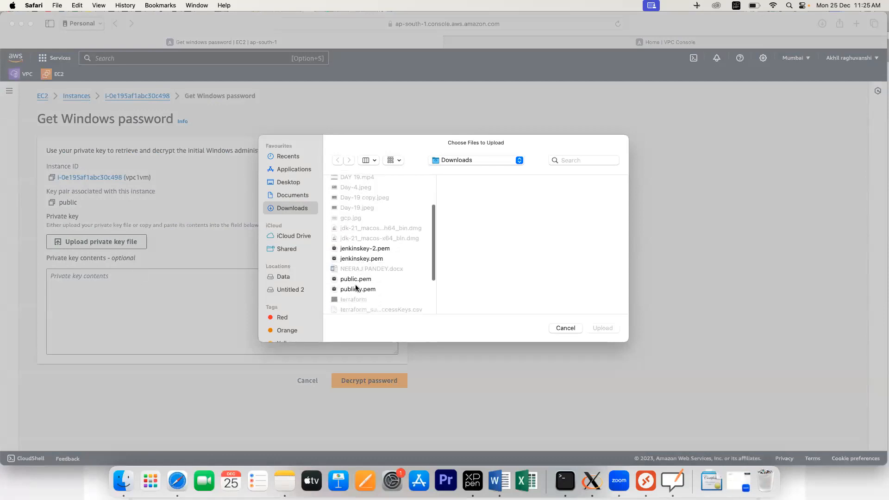
pyautogui.click(356, 280)
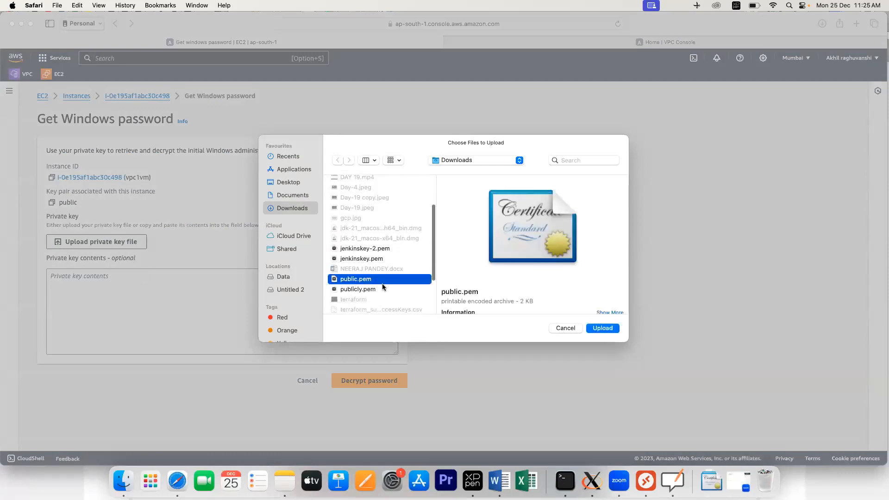
pyautogui.click(604, 328)
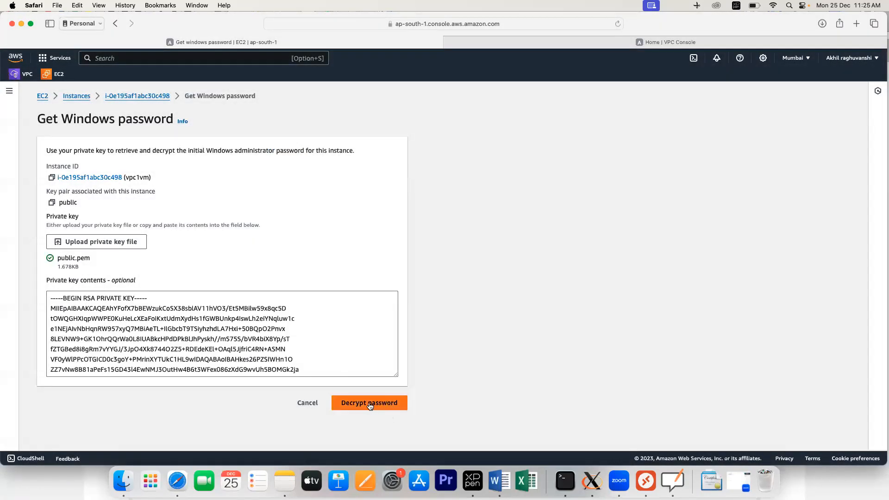
pyautogui.click(364, 403)
pyautogui.scroll(-2, 160, 378)
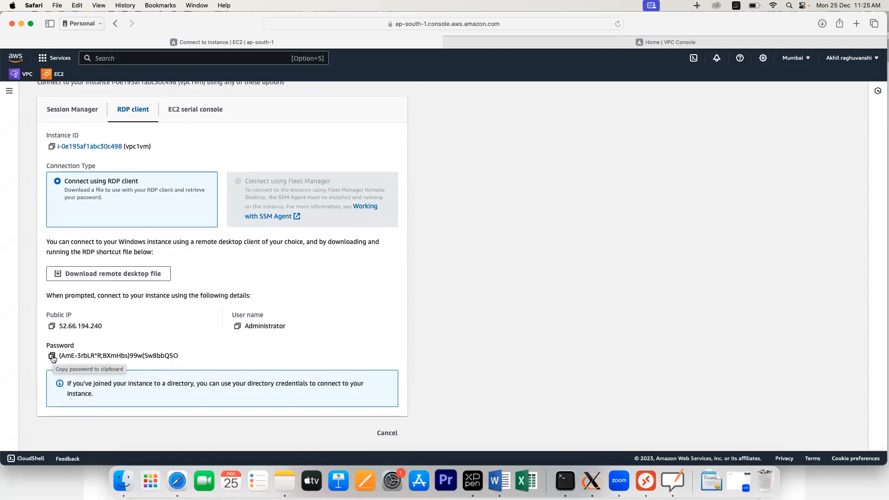
pyautogui.click(53, 356)
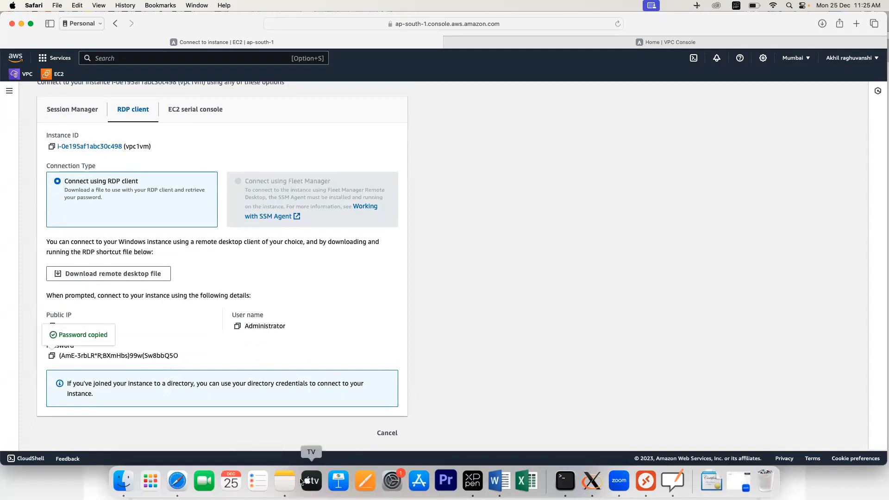
# Step: In the Pub note, replace the old IP and password lines with a vpc1 label and vpc1vm's password
pyautogui.click(285, 481)
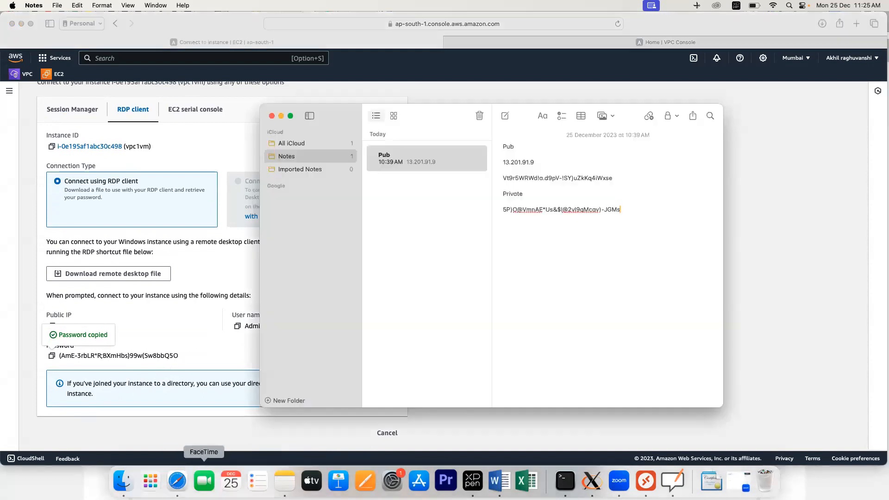
pyautogui.click(618, 185)
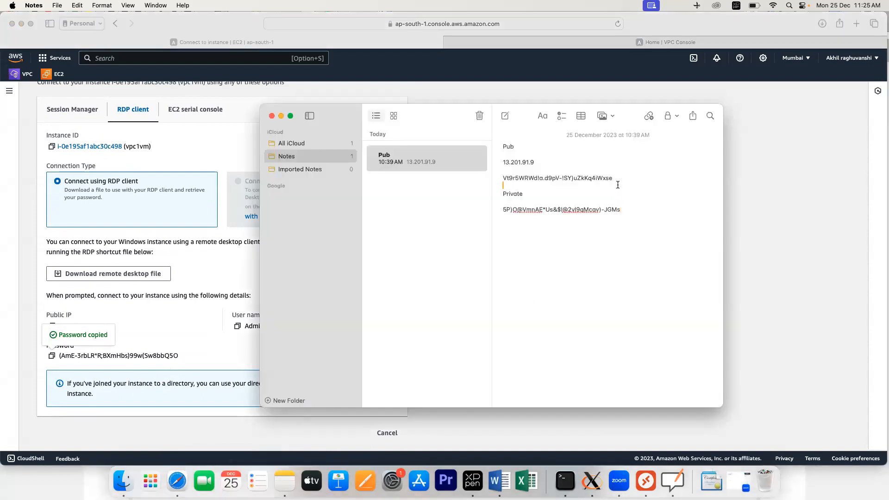
pyautogui.moveTo(616, 176); pyautogui.dragTo(501, 161)
pyautogui.press('BackSpace')
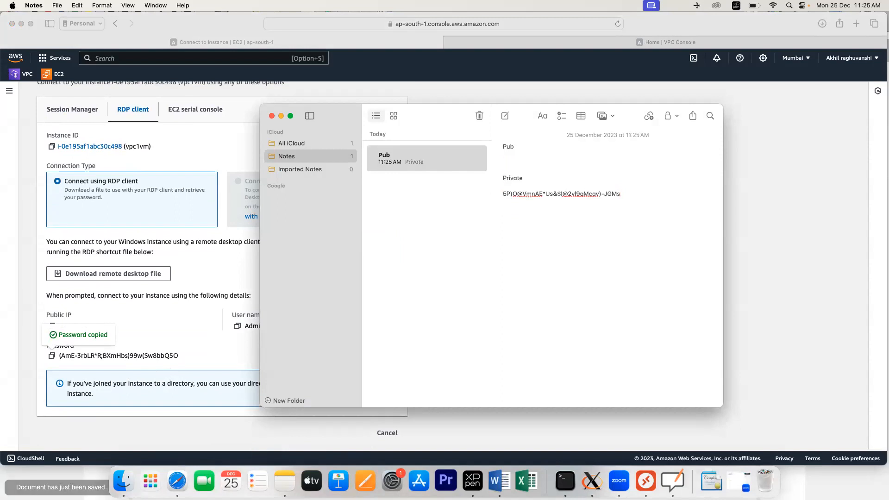
pyautogui.write('vpc')
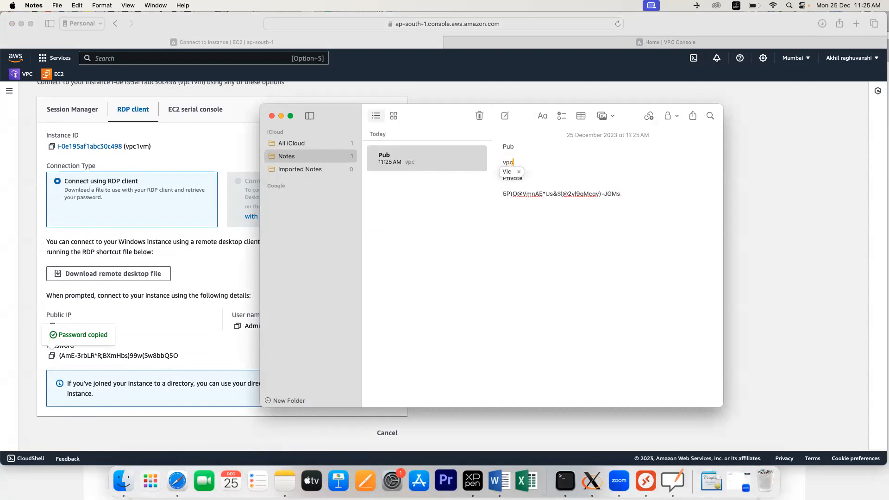
pyautogui.write('1')
pyautogui.press('Return')
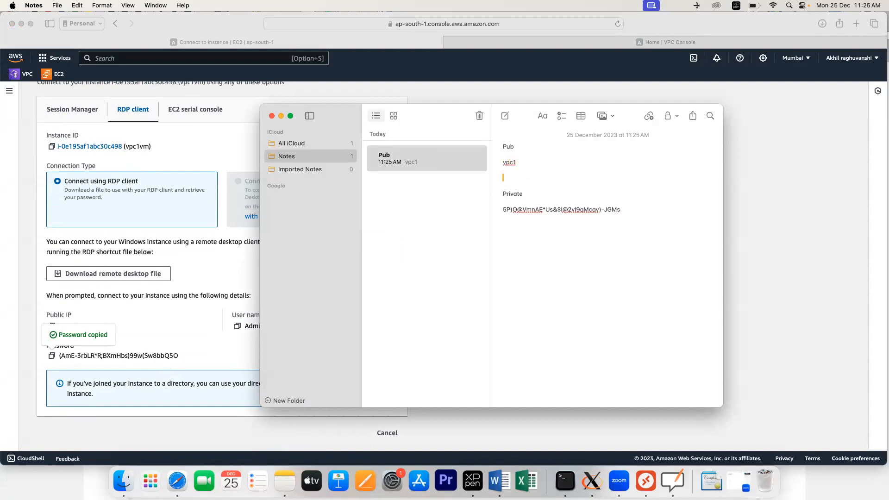
pyautogui.press('super+v')
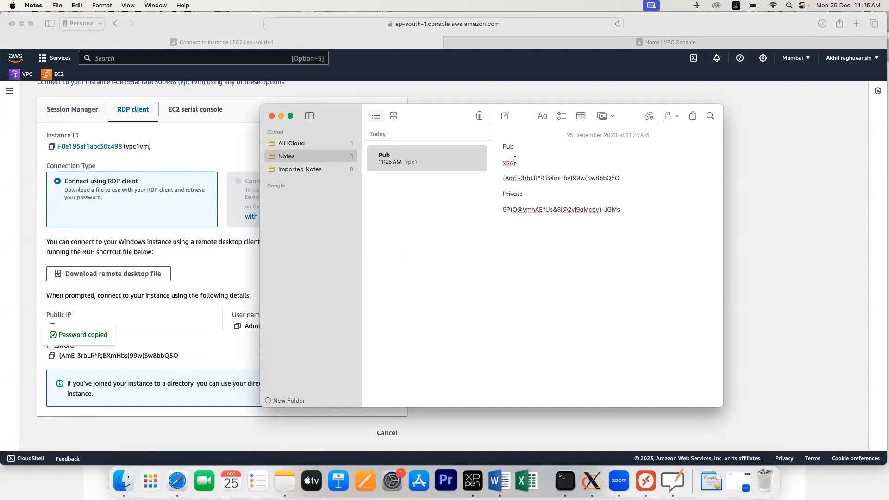
# Step: Replace the old Private label with a Vpc2 label and delete the old private password line
pyautogui.press('BackSpace')
pyautogui.press('BackSpace')
pyautogui.write('pv')
pyautogui.press('BackSpace')
pyautogui.press('BackSpace')
pyautogui.write('vpc')
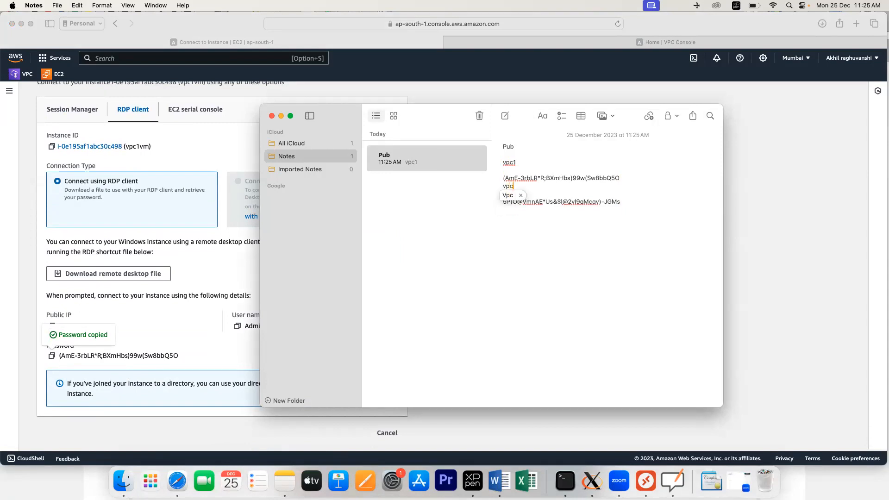
pyautogui.write('2')
pyautogui.press('Return')
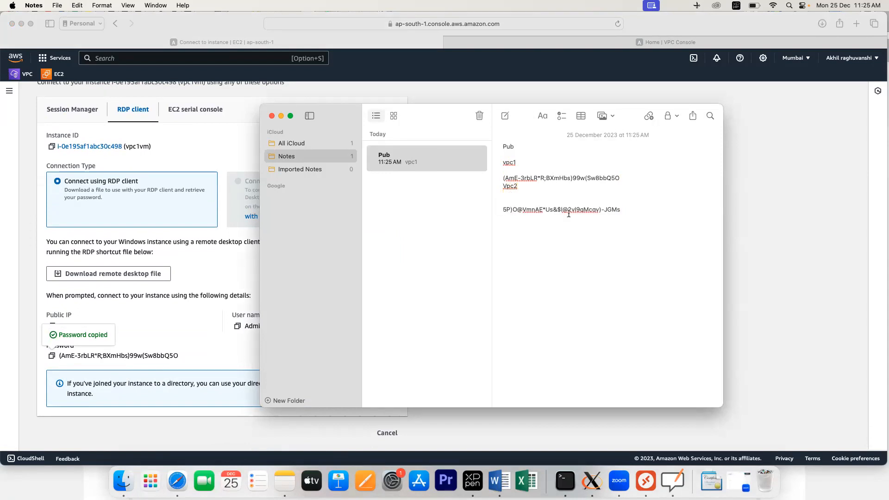
pyautogui.moveTo(620, 211); pyautogui.dragTo(502, 203)
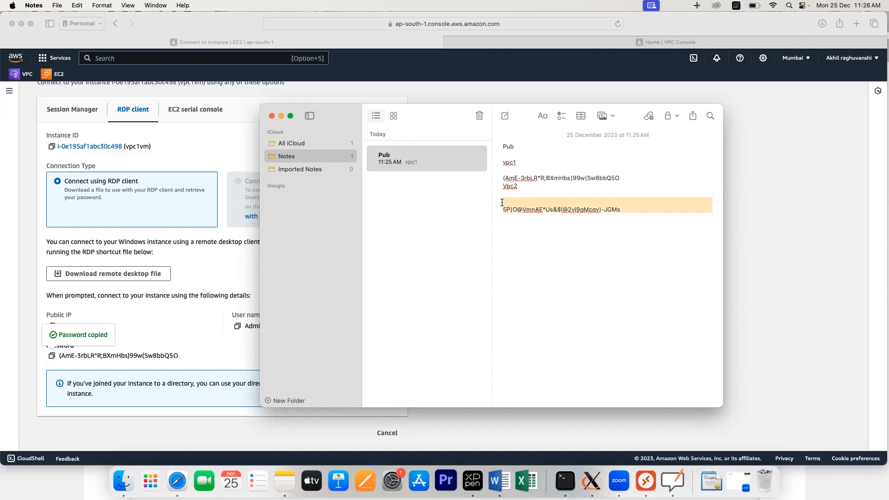
pyautogui.press('BackSpace')
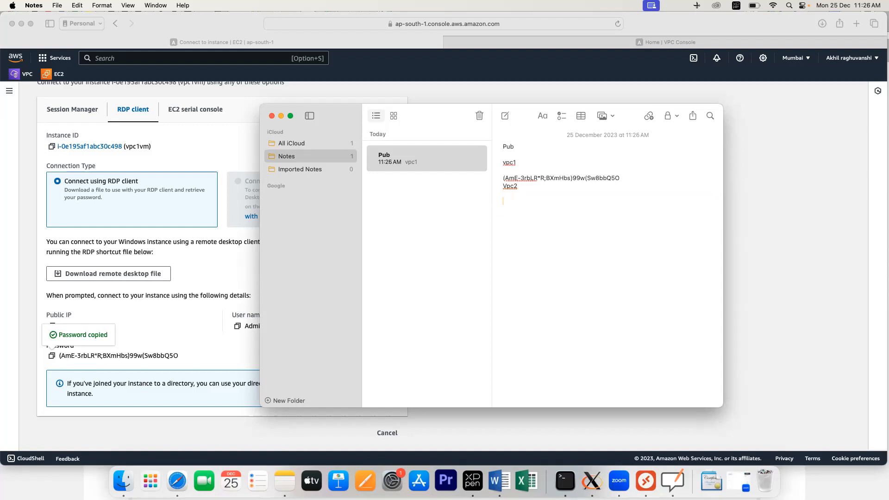
# Step: Copy vpc1vm's public IP 52.66.194.240 from the console and paste it under vpc1
pyautogui.click(248, 238)
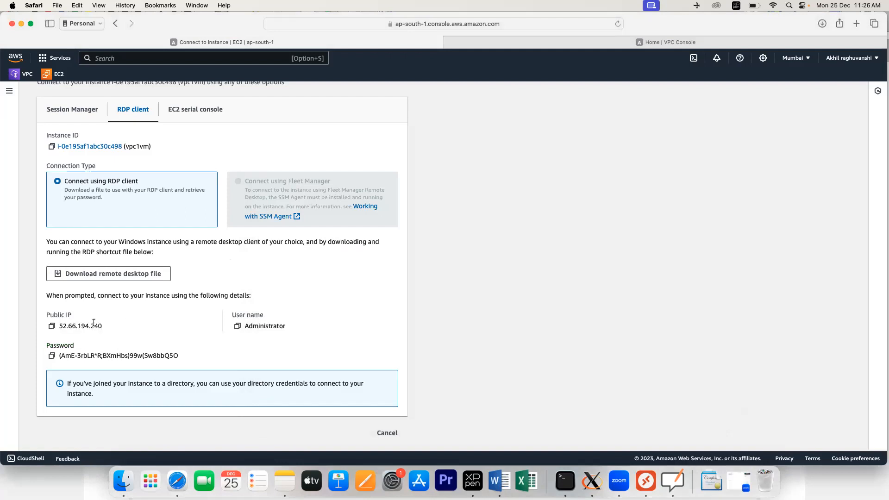
pyautogui.click(51, 326)
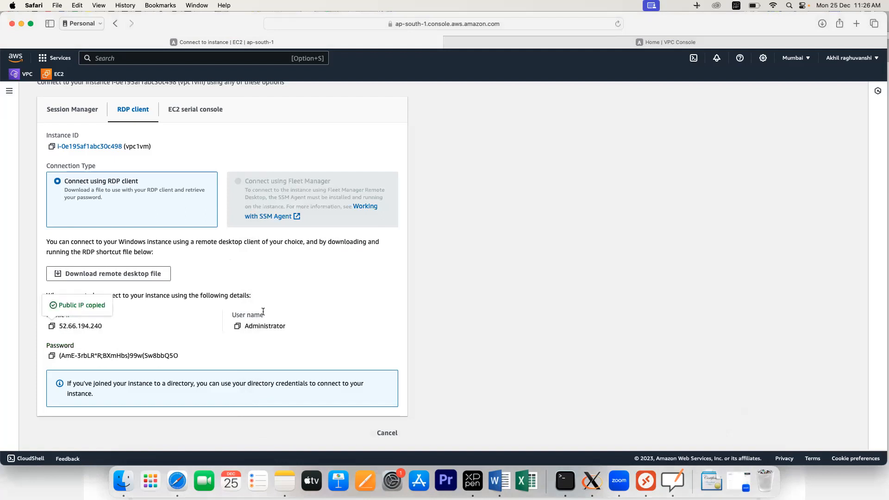
pyautogui.press('super+Tab')
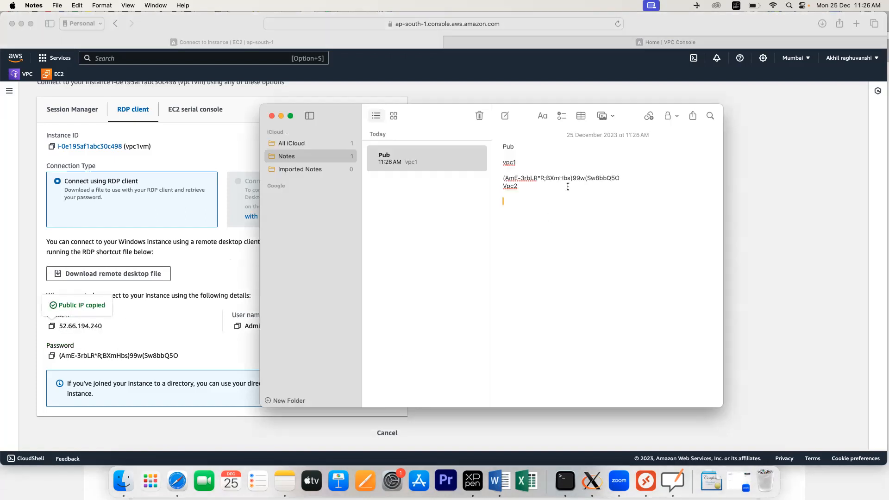
pyautogui.press('Return')
pyautogui.press('Return')
pyautogui.press('super+v')
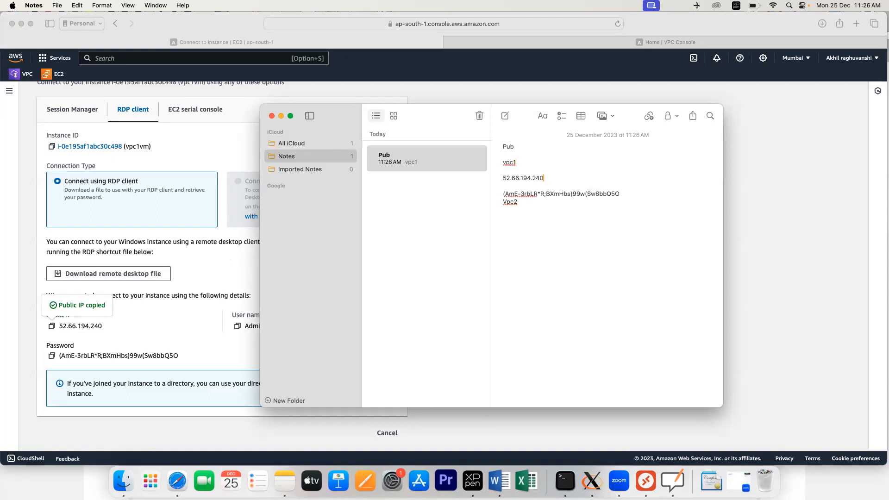
pyautogui.click(207, 268)
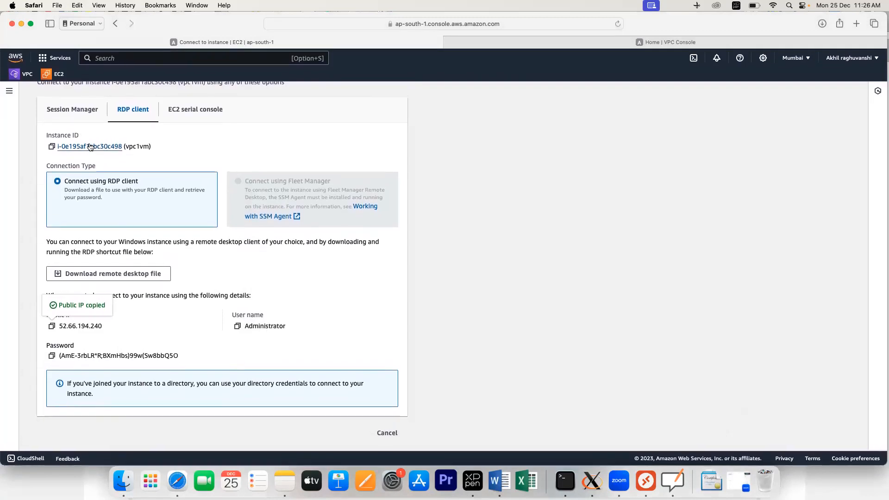
# Step: Open vpc2vm from the Instances list and reach its RDP client Get password page
pyautogui.scroll(3, 90, 147)
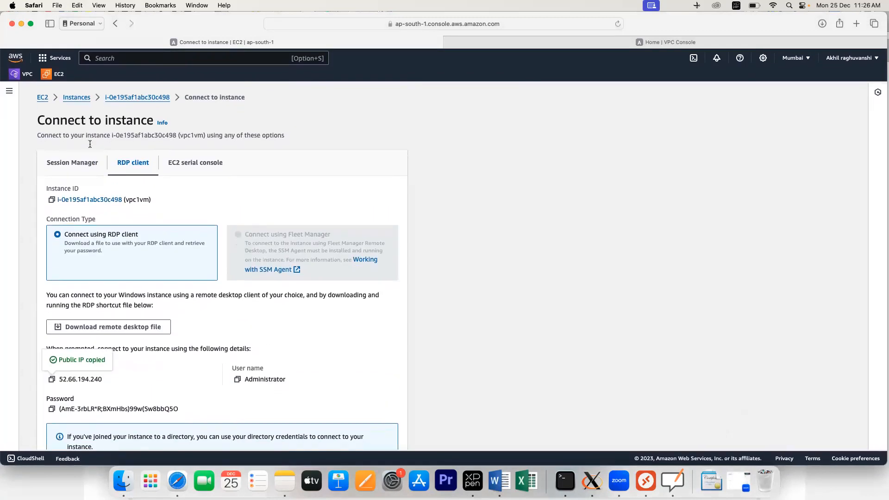
pyautogui.click(77, 96)
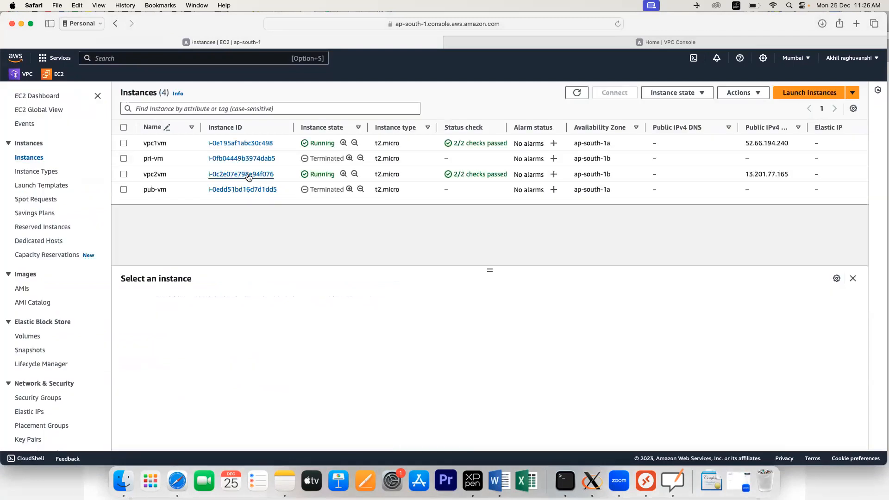
pyautogui.click(249, 177)
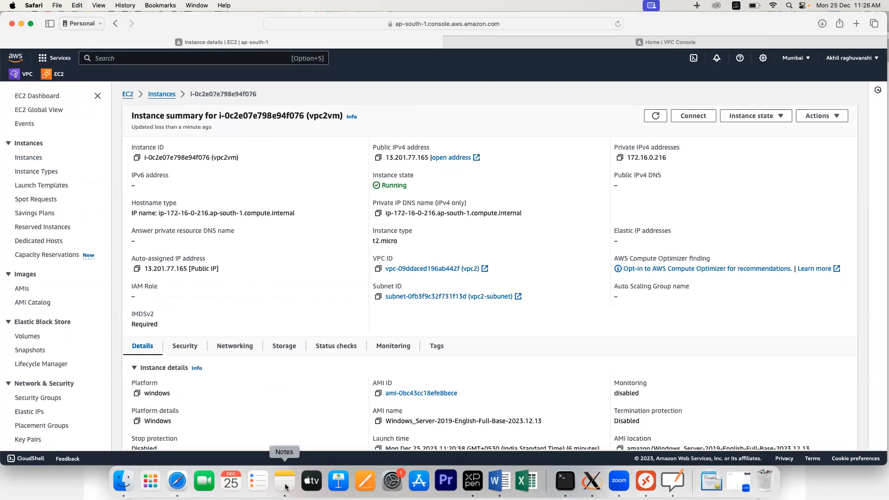
pyautogui.press('Tab')
pyautogui.press('super+Tab')
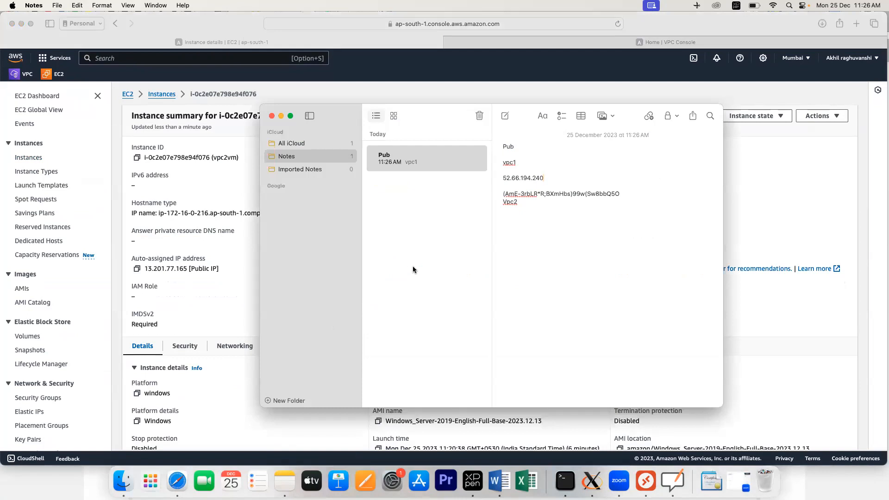
pyautogui.press('super+Tab')
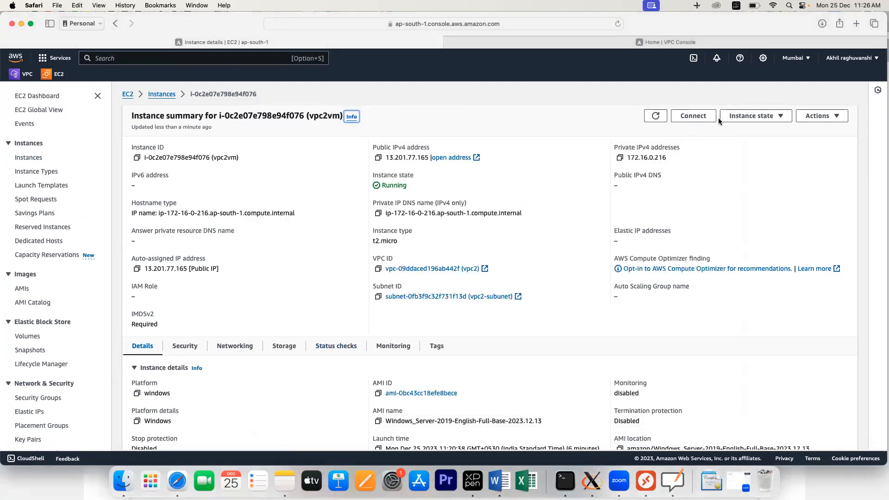
pyautogui.click(692, 119)
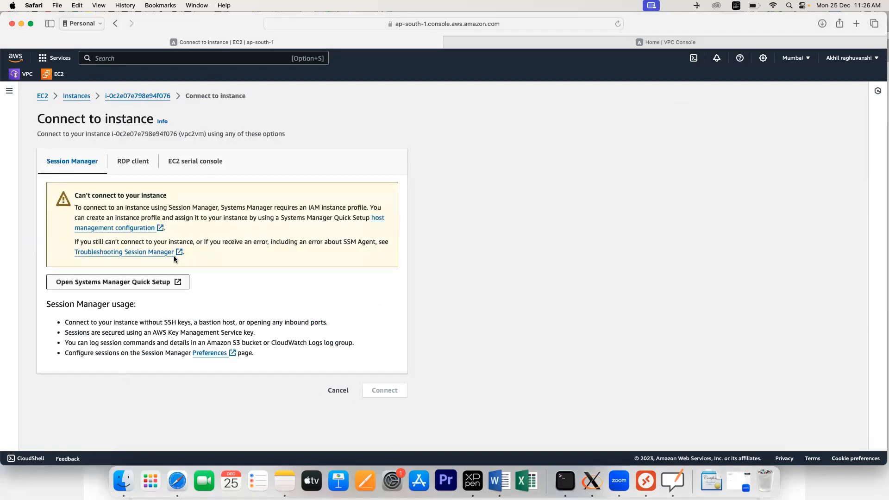
pyautogui.click(134, 162)
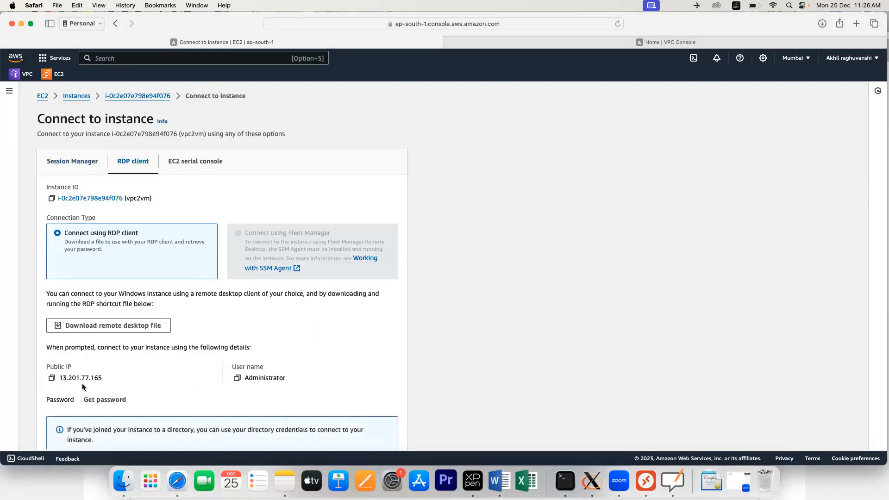
pyautogui.click(95, 399)
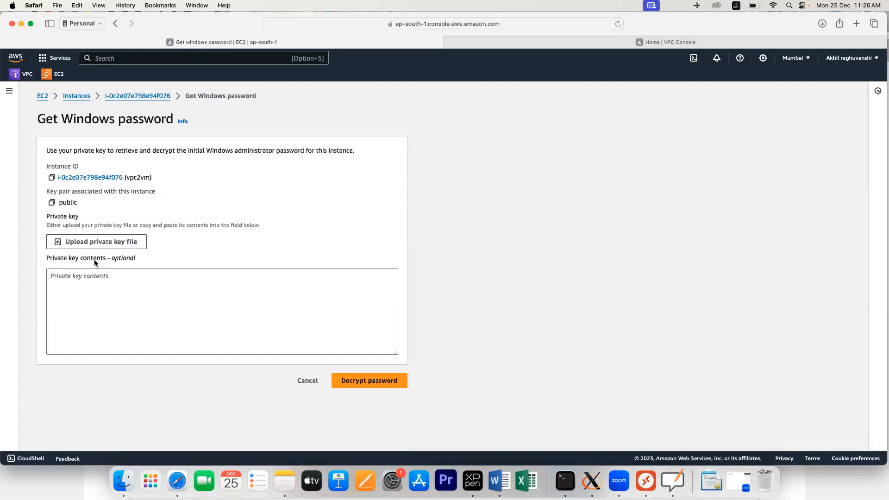
# Step: Upload public.pem, decrypt vpc2vm's Administrator password, and copy it
pyautogui.click(92, 246)
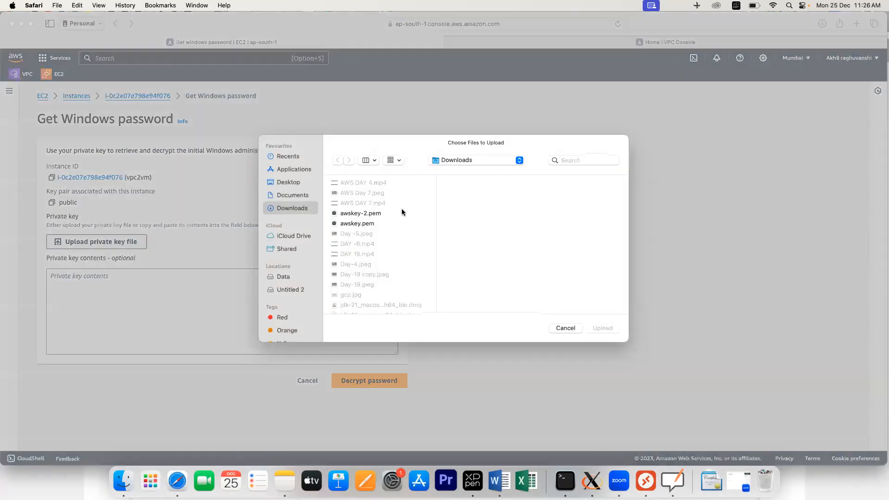
pyautogui.scroll(-3, 378, 249)
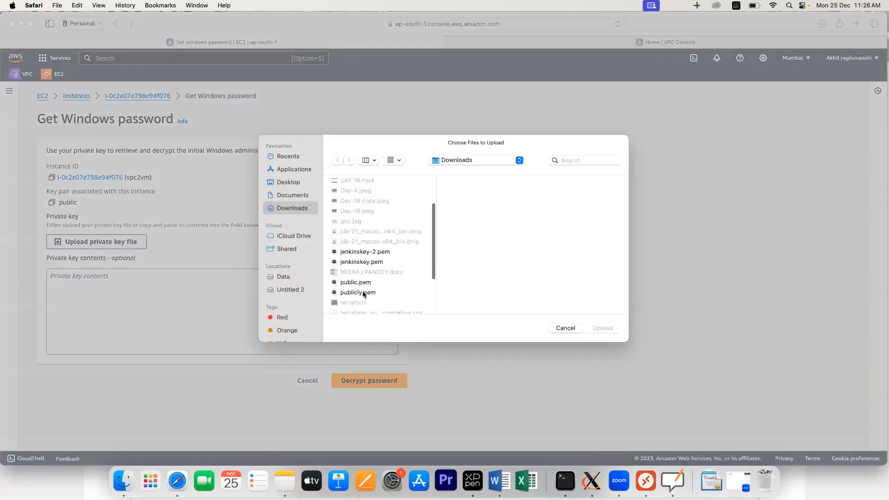
pyautogui.click(356, 283)
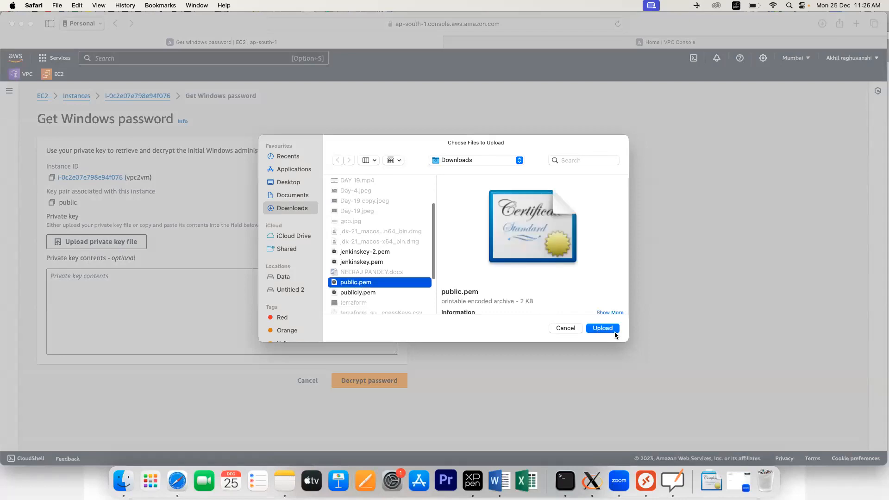
pyautogui.click(601, 328)
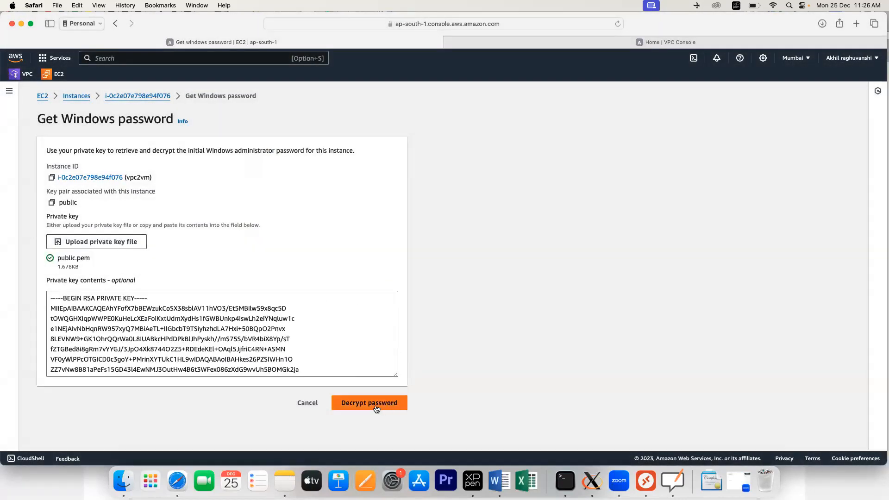
pyautogui.click(369, 403)
pyautogui.scroll(-2, 154, 368)
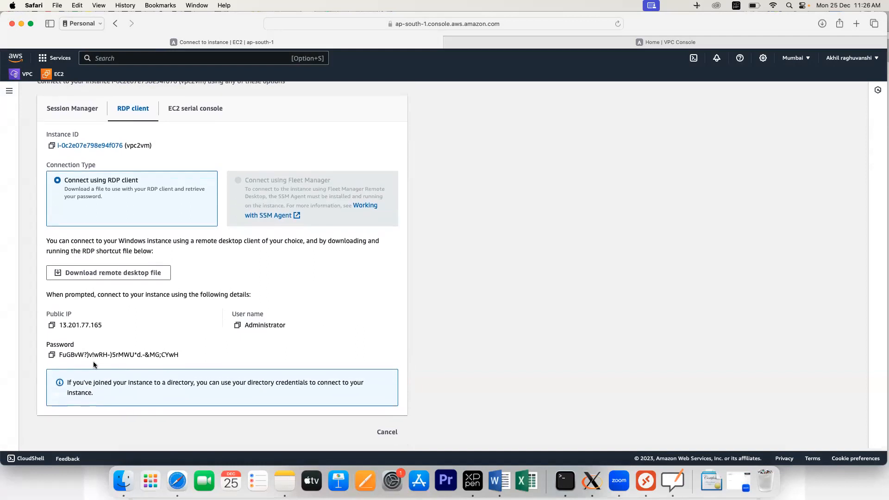
pyautogui.click(52, 357)
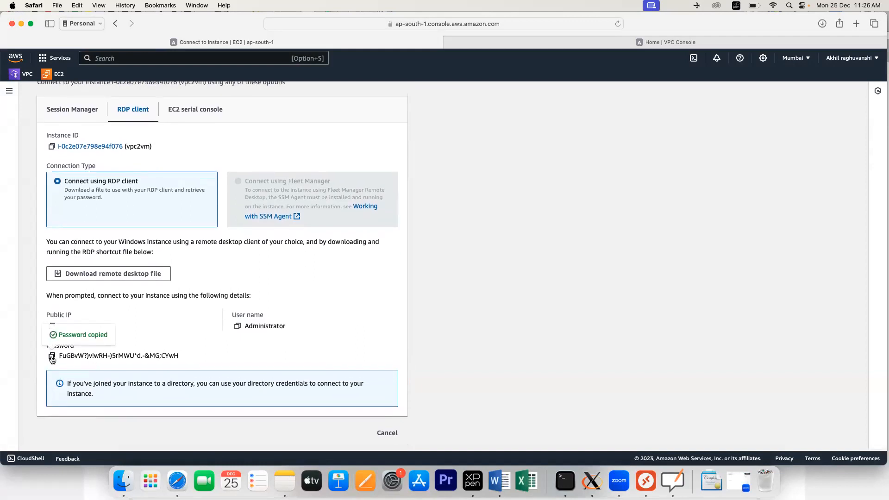
# Step: Paste vpc2vm's decrypted password on a new line below Vpc2 in the Pub note
pyautogui.press('super+Tab')
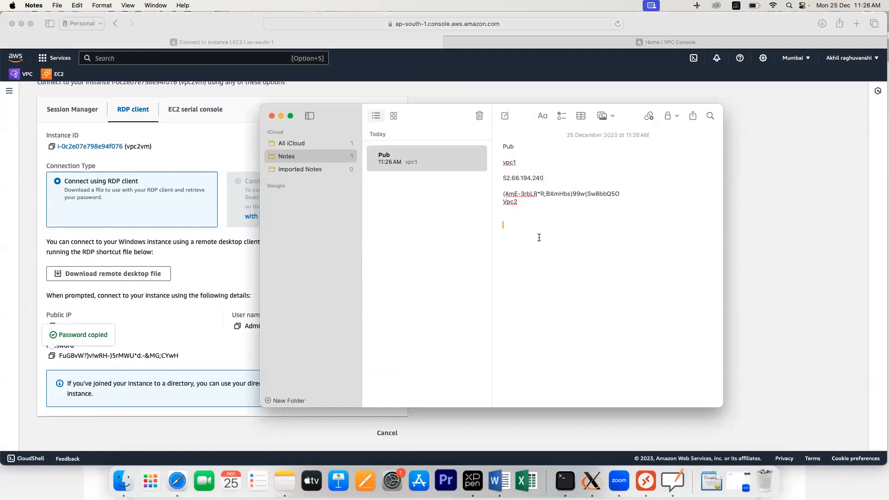
pyautogui.press('Return')
pyautogui.write('vpc')
pyautogui.press('BackSpace')
pyautogui.press('BackSpace')
pyautogui.press('super+v')
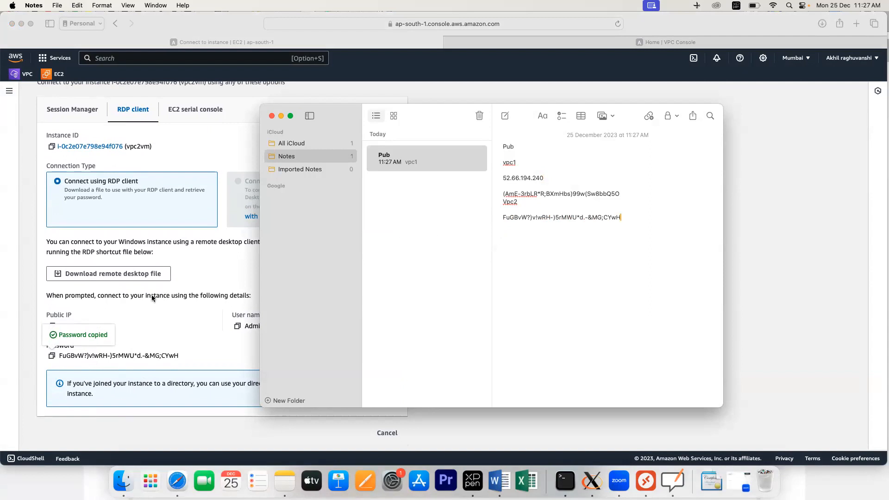
# Step: Copy vpc2vm's public IP 13.201.77.165 and paste it above the password
pyautogui.click(99, 312)
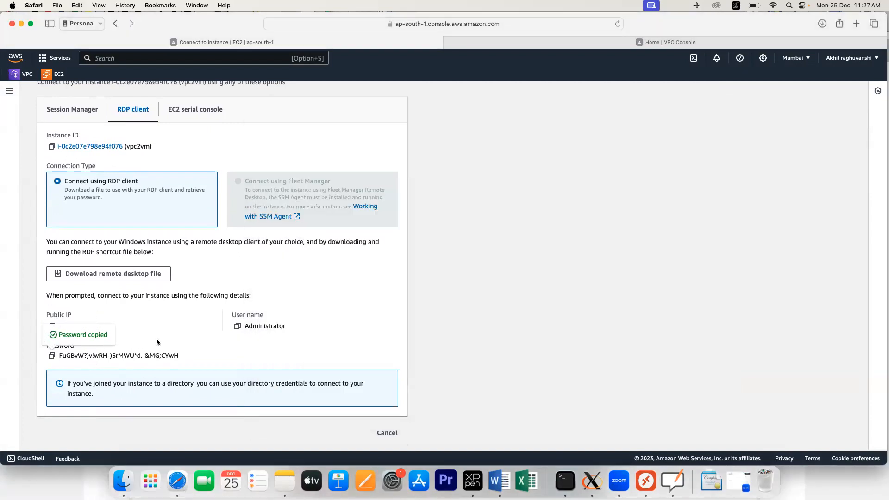
pyautogui.click(51, 327)
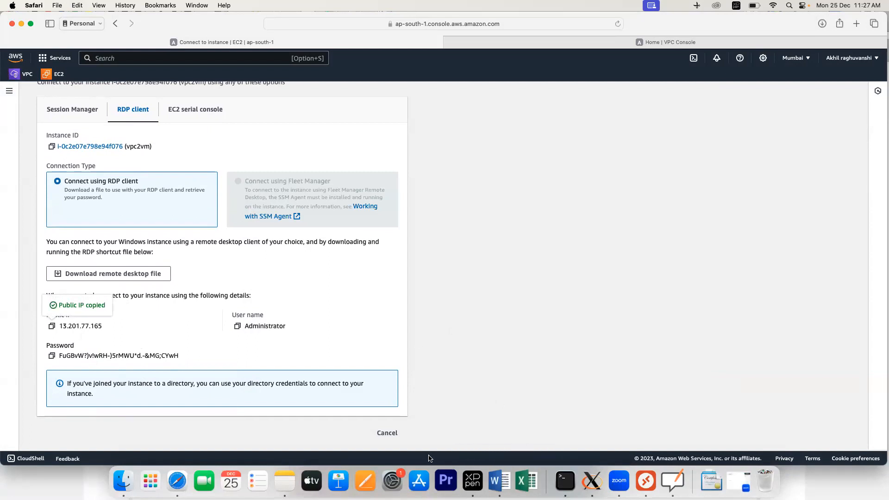
pyautogui.press('super+Tab')
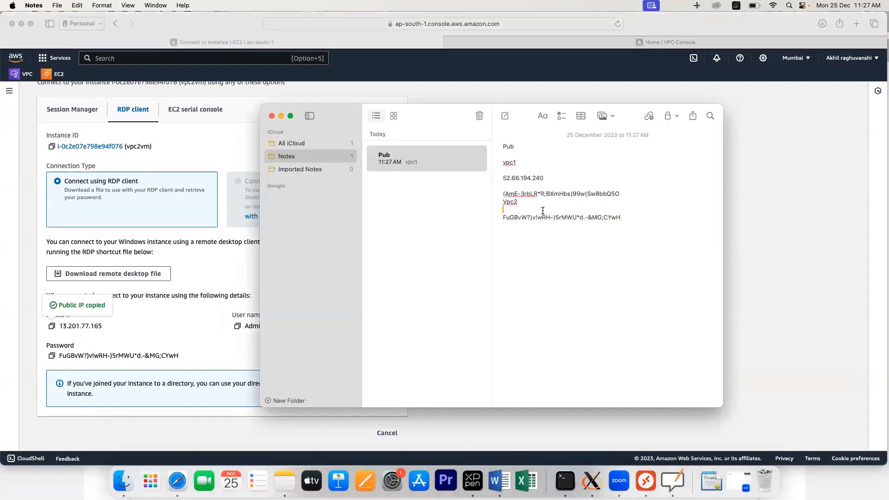
pyautogui.press('Return')
pyautogui.press('super+v')
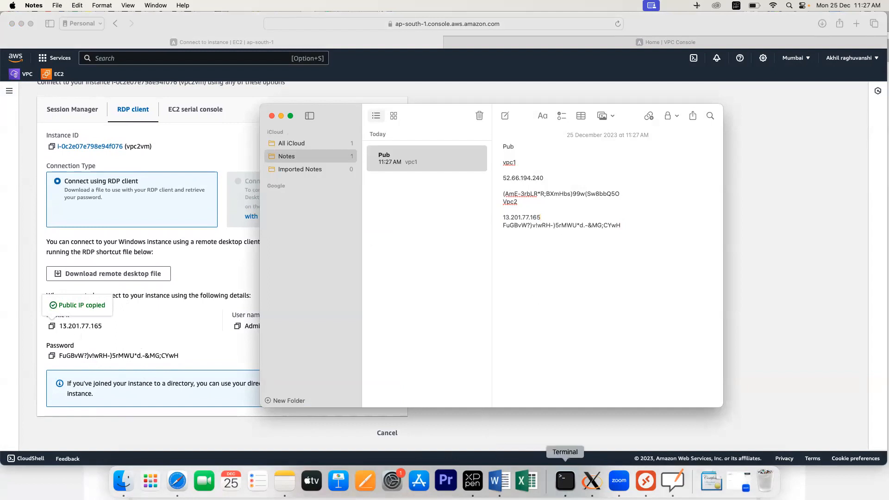
# Step: Add PC 13.201.77.165 with the Administrator user account and connect to it
pyautogui.click(645, 481)
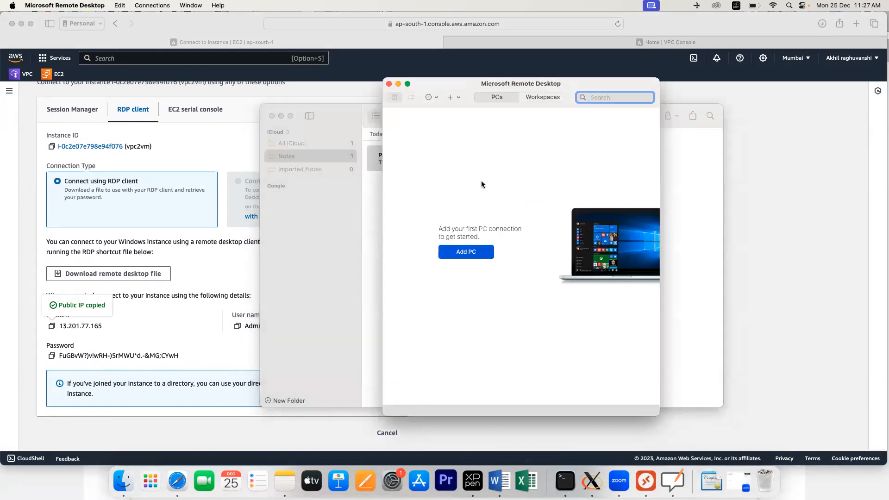
pyautogui.click(463, 254)
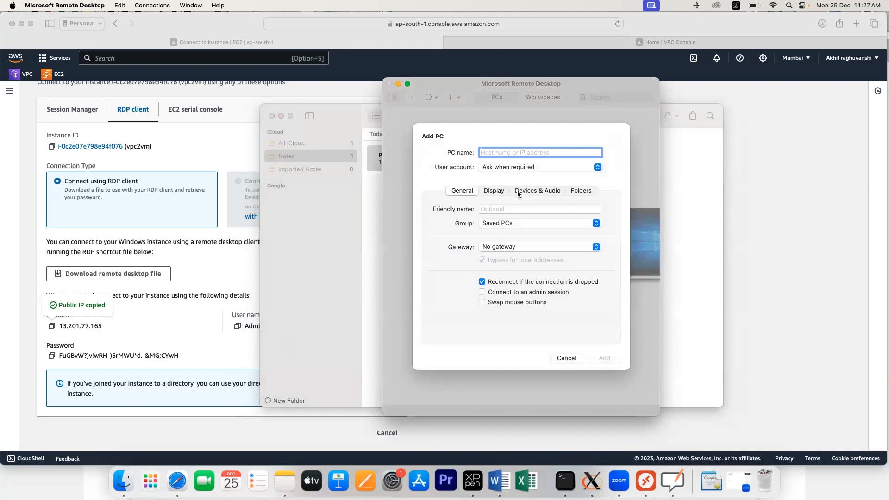
pyautogui.press('super+v')
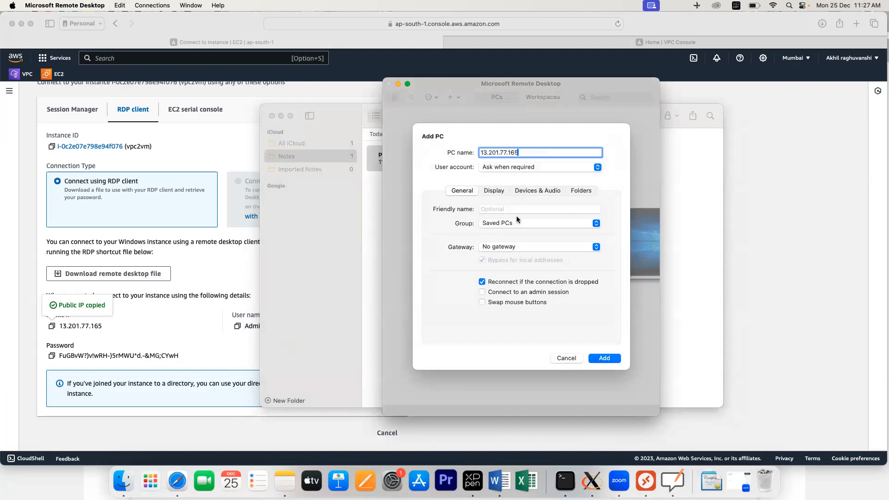
pyautogui.click(510, 168)
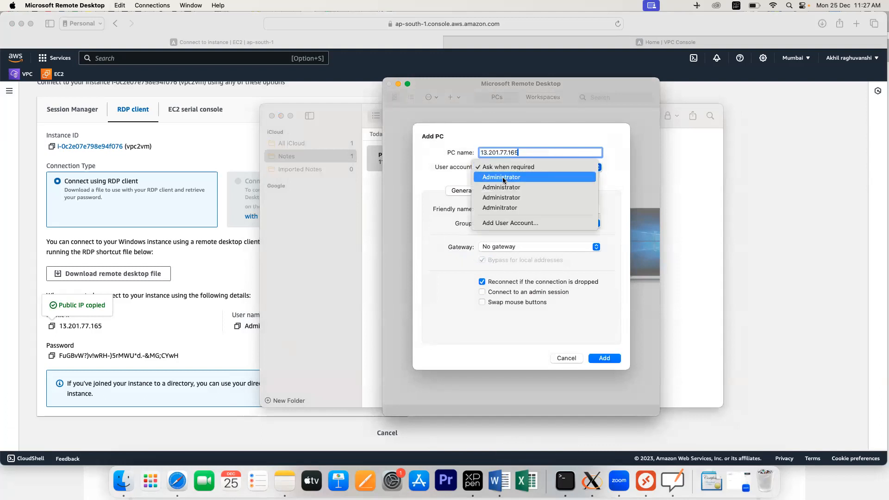
pyautogui.click(501, 177)
pyautogui.click(598, 360)
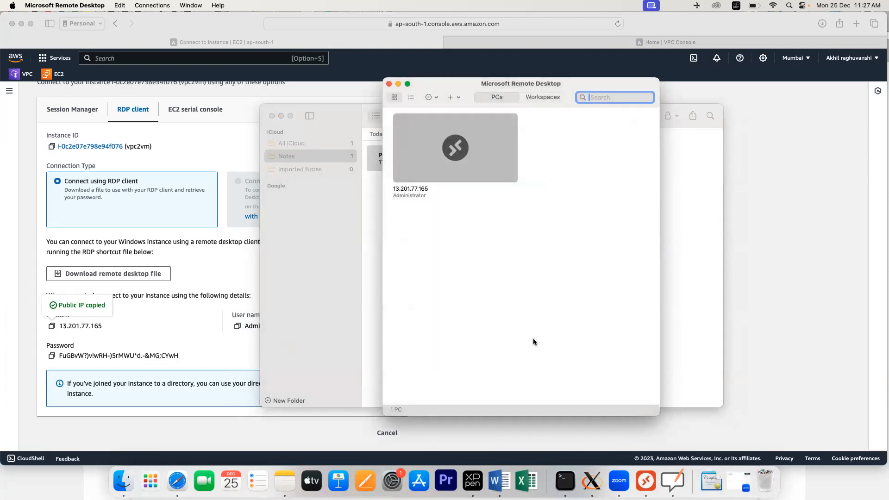
pyautogui.doubleClick(474, 154)
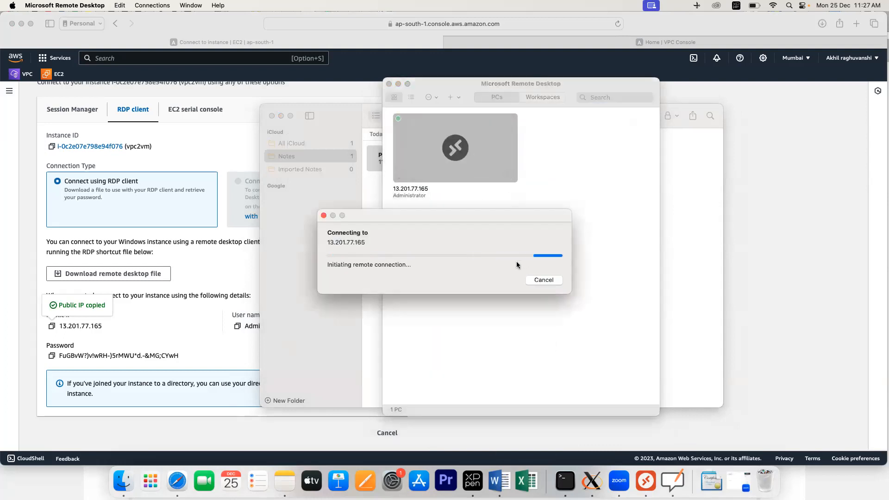
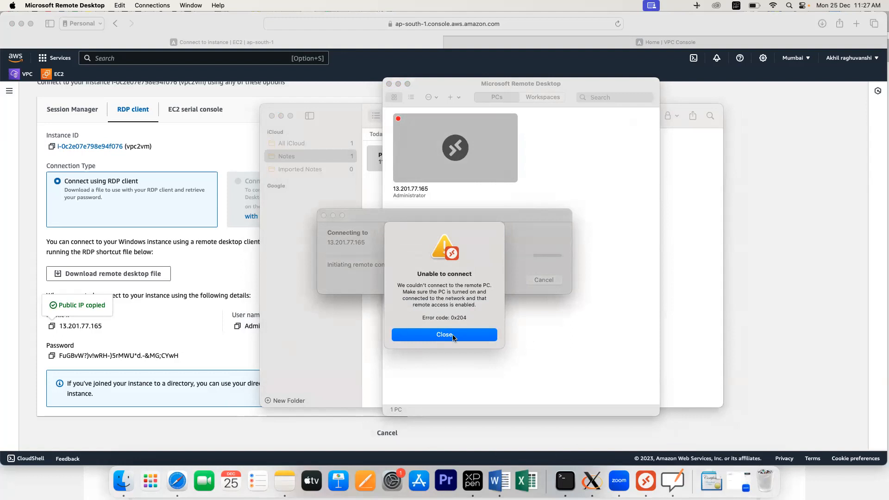
# Step: Dismiss the 0x204 connection error and return to vpc2vm's RDP connection details in Safari
pyautogui.click(452, 337)
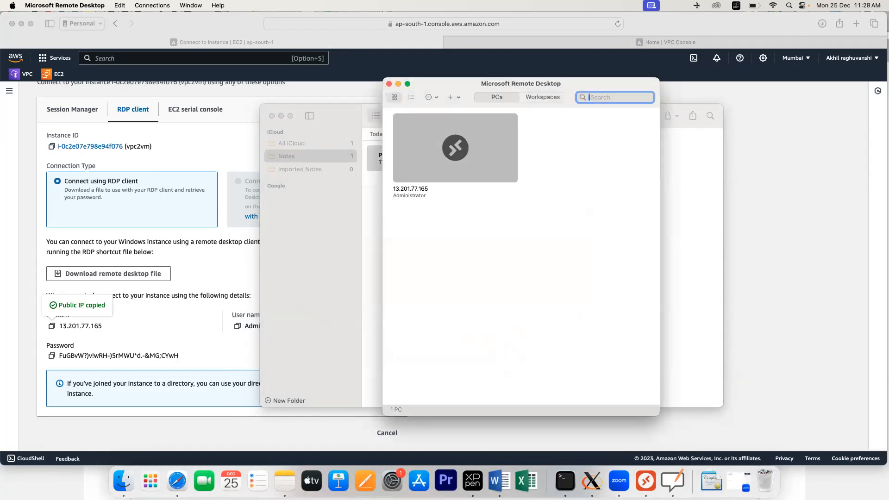
pyautogui.click(205, 273)
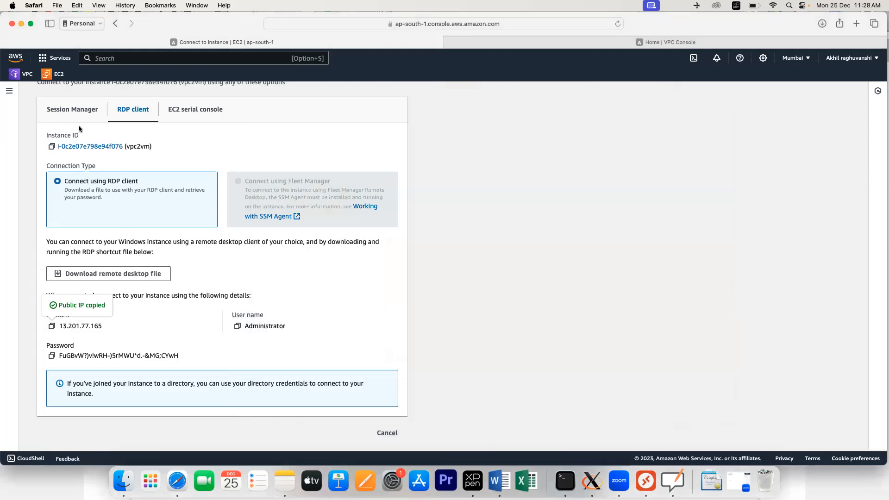
pyautogui.scroll(3, 97, 138)
# Step: Review vpc1vm's inbound rules: TCP 3389 and all ICMP from 0.0.0.0/0
pyautogui.click(82, 94)
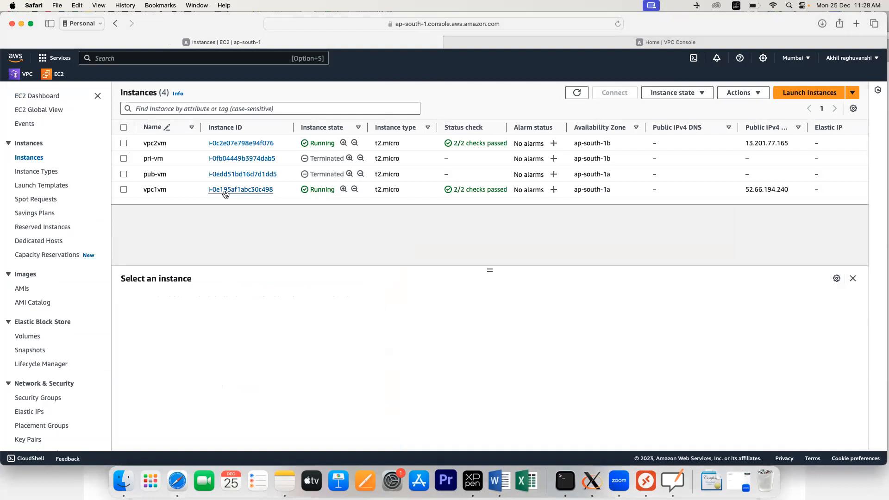
pyautogui.click(225, 191)
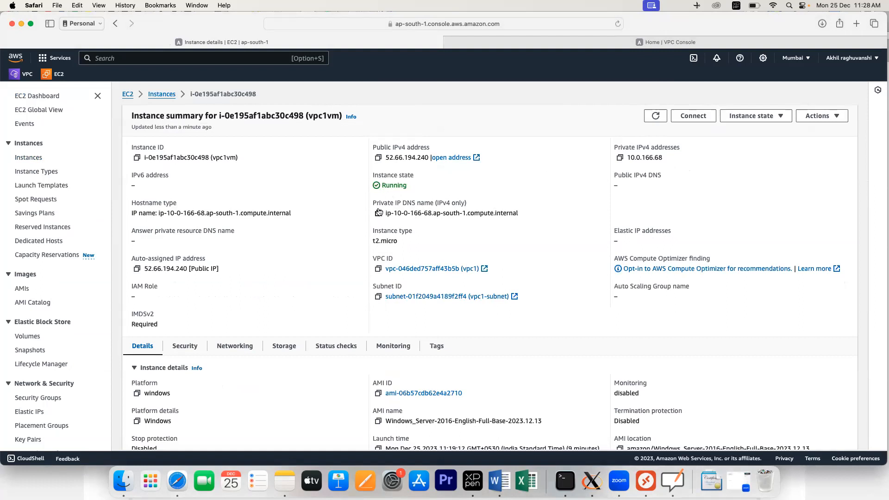
pyautogui.click(179, 350)
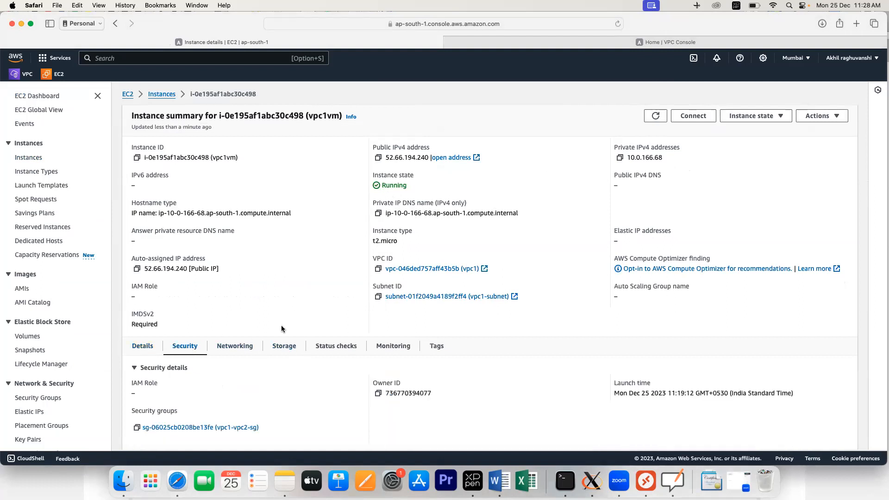
pyautogui.scroll(-5, 280, 343)
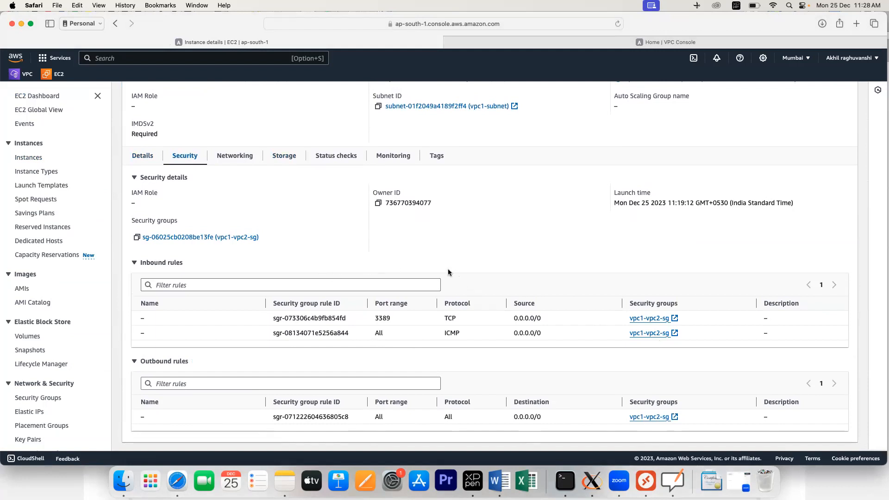
pyautogui.scroll(2, 448, 273)
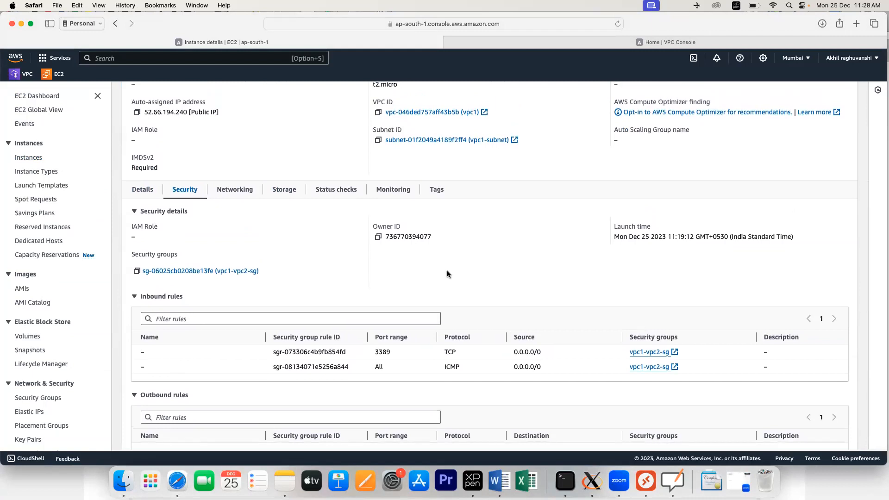
pyautogui.scroll(-1, 447, 274)
pyautogui.scroll(2, 447, 273)
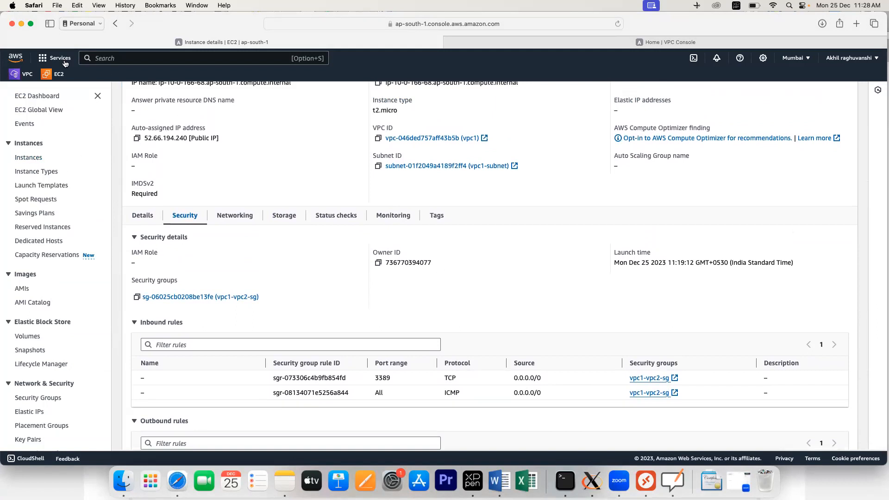
# Step: Explicitly associate subnet vpc2-subunet with vpc2's route table vpc2rt and save
pyautogui.click(27, 75)
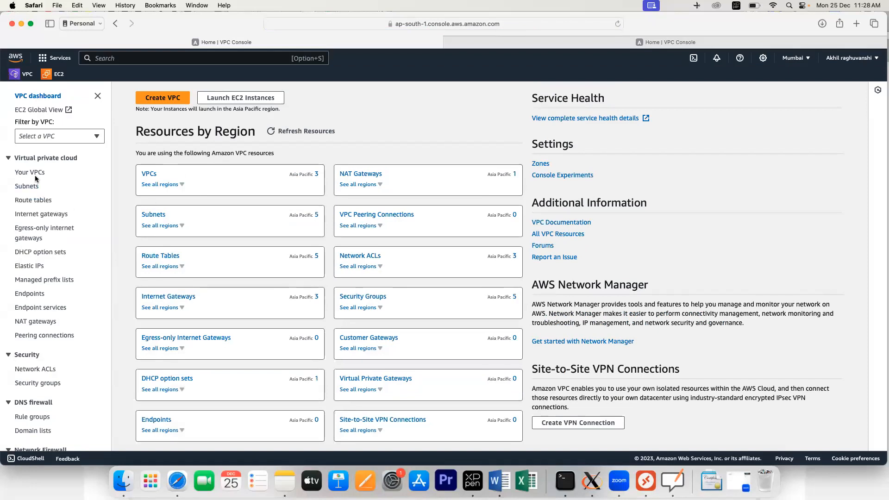
pyautogui.click(32, 173)
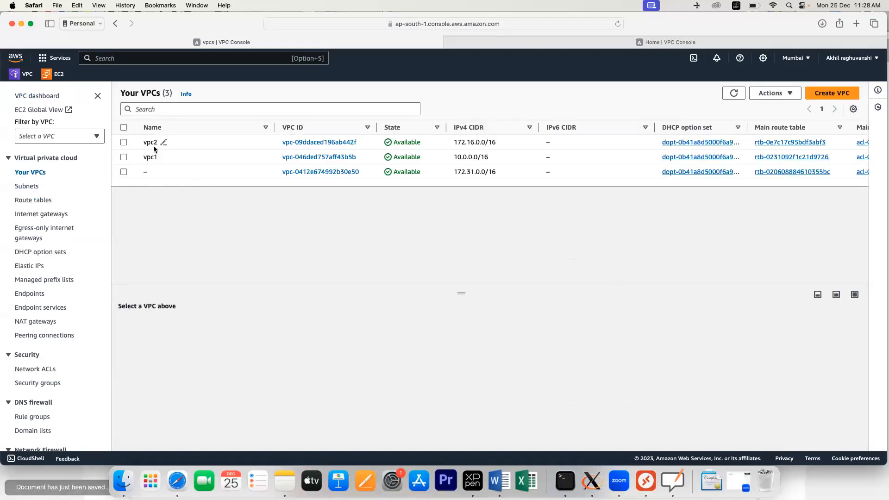
pyautogui.click(335, 149)
pyautogui.click(341, 142)
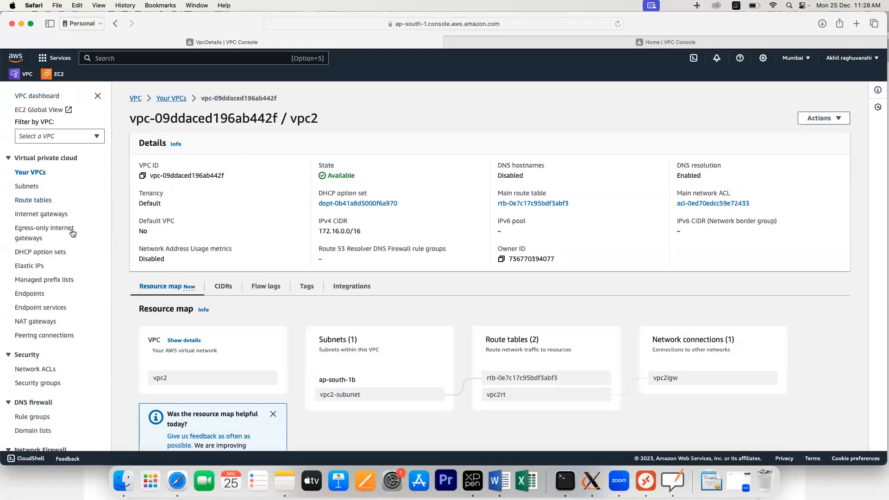
pyautogui.click(42, 203)
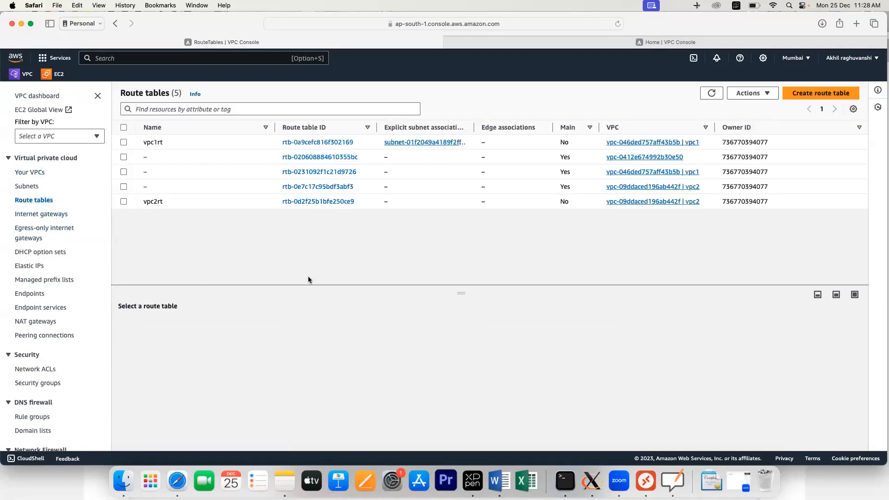
pyautogui.click(342, 202)
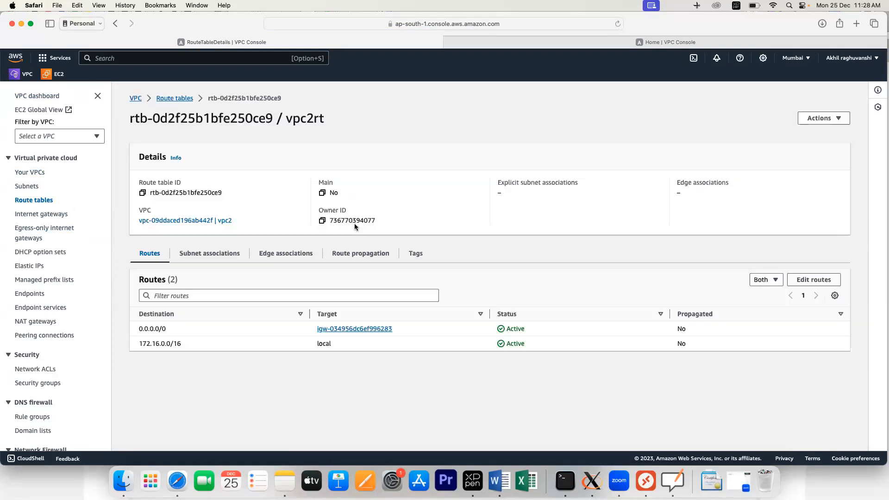
pyautogui.click(206, 259)
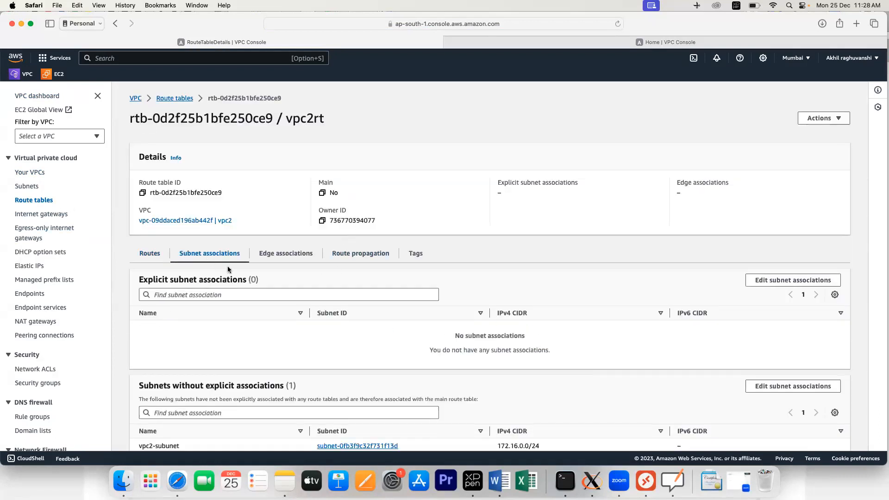
pyautogui.click(749, 282)
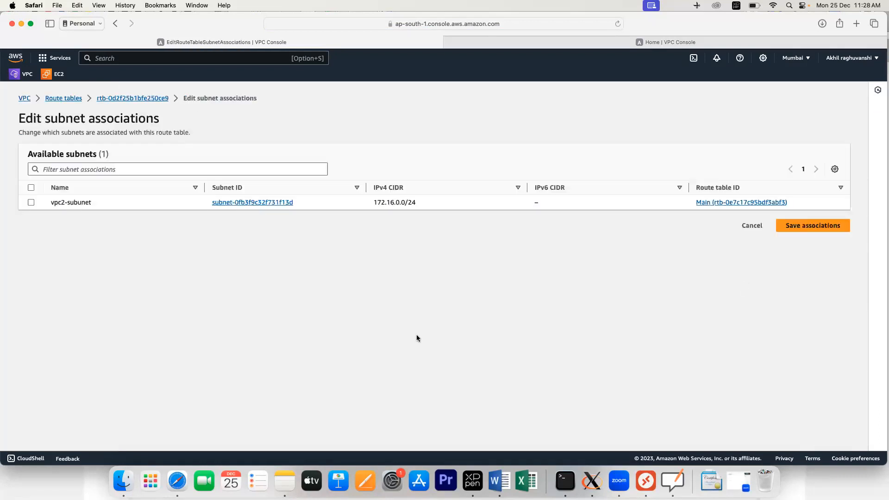
pyautogui.click(31, 202)
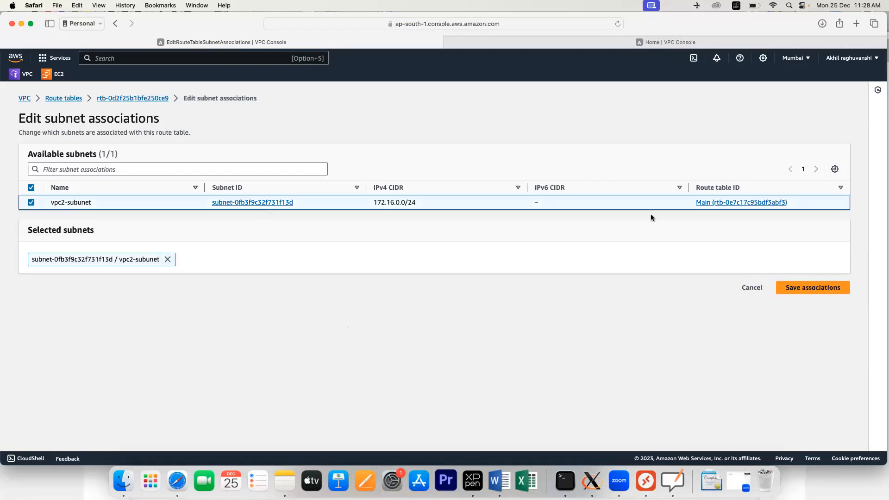
pyautogui.click(817, 288)
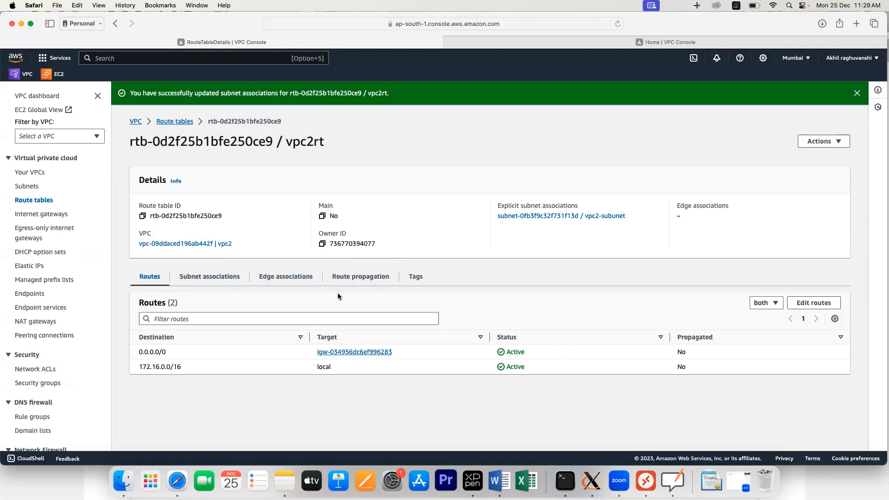
pyautogui.click(647, 482)
# Step: Reconnect to 13.201.77.165, accept the certificate warning and submit a pasted password
pyautogui.doubleClick(507, 173)
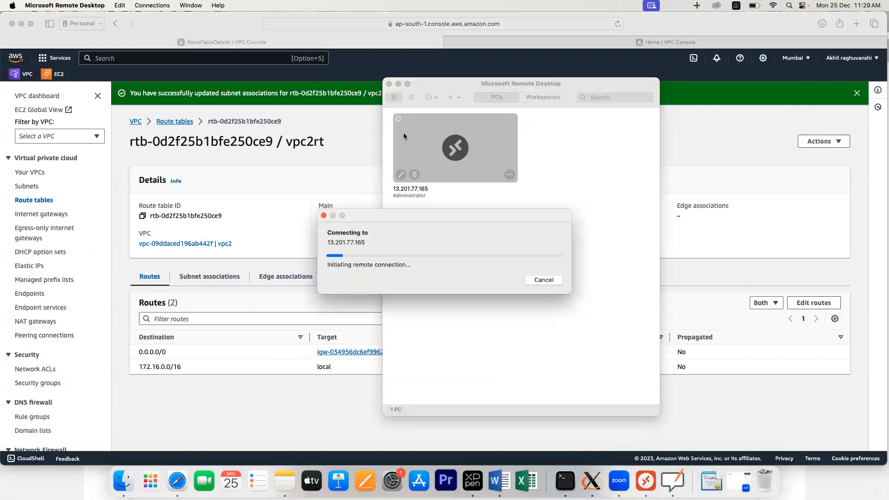
pyautogui.click(553, 276)
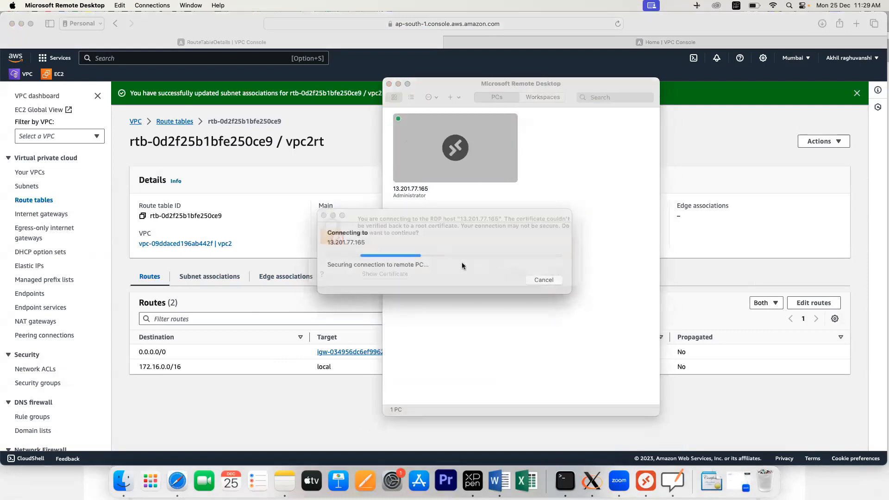
pyautogui.press('super+v')
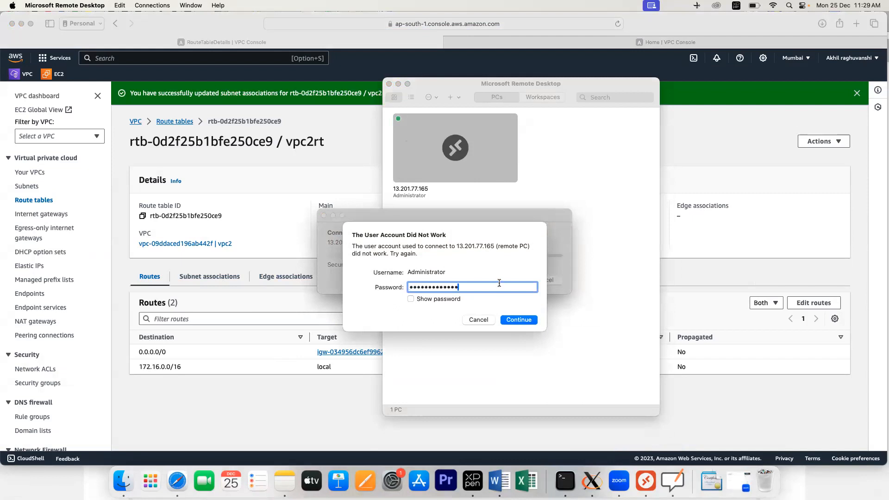
pyautogui.click(511, 319)
# Step: Copy the vpc2 password from the note and resubmit it at the login prompt
pyautogui.click(282, 472)
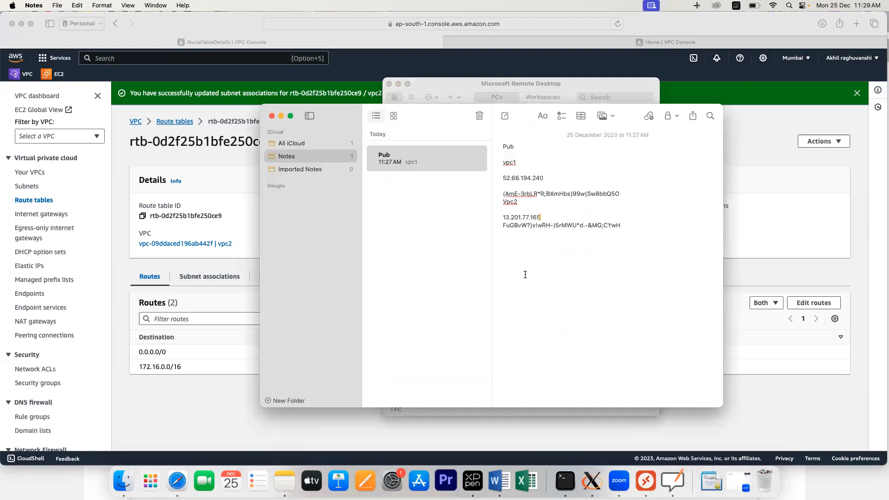
pyautogui.moveTo(622, 226); pyautogui.dragTo(493, 227)
pyautogui.press('super+c')
pyautogui.press('super+Tab')
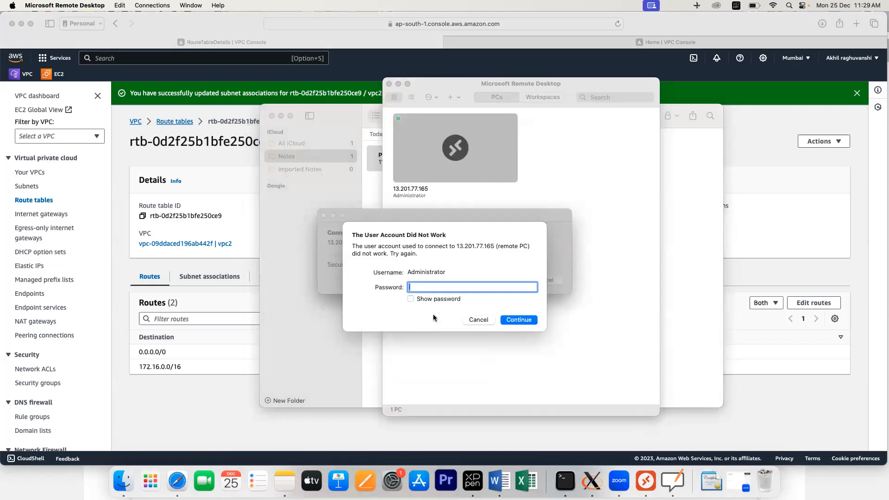
pyautogui.press('super+v')
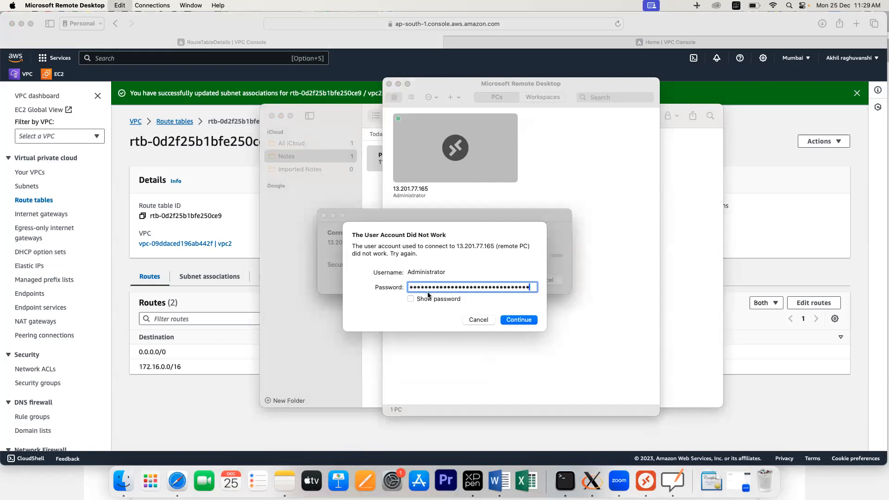
pyautogui.click(519, 320)
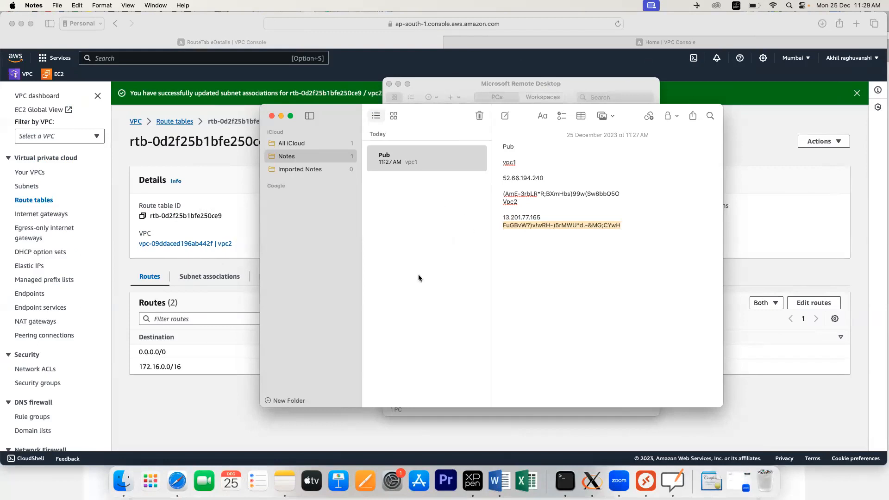
# Step: Add PC 52.66.194.240, copied from the notes, with the Administrator user account
pyautogui.click(643, 483)
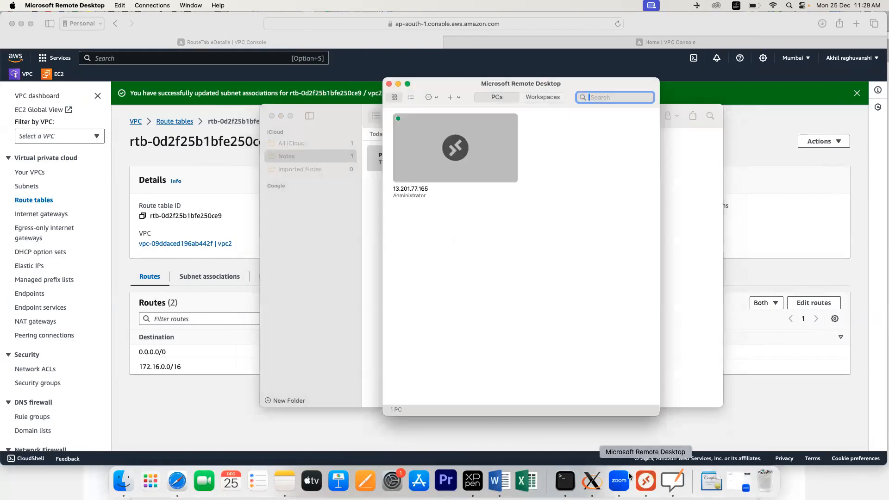
pyautogui.click(452, 98)
pyautogui.click(461, 112)
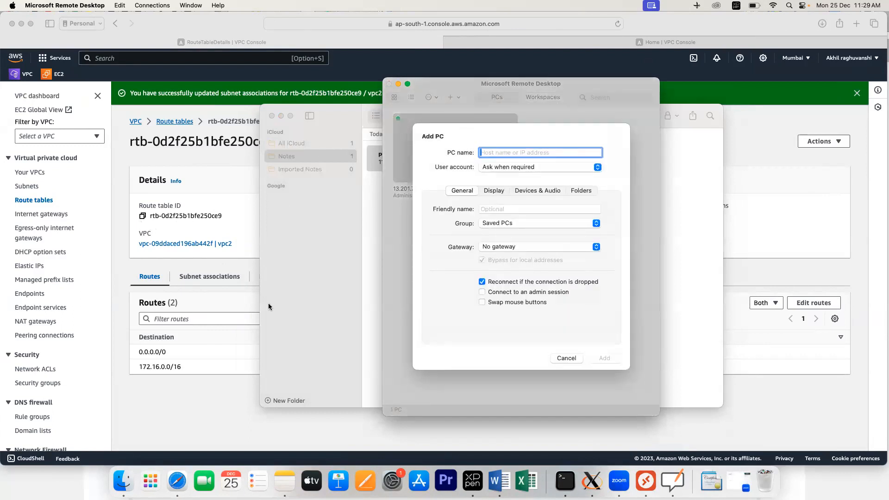
pyautogui.click(339, 242)
pyautogui.doubleClick(520, 179)
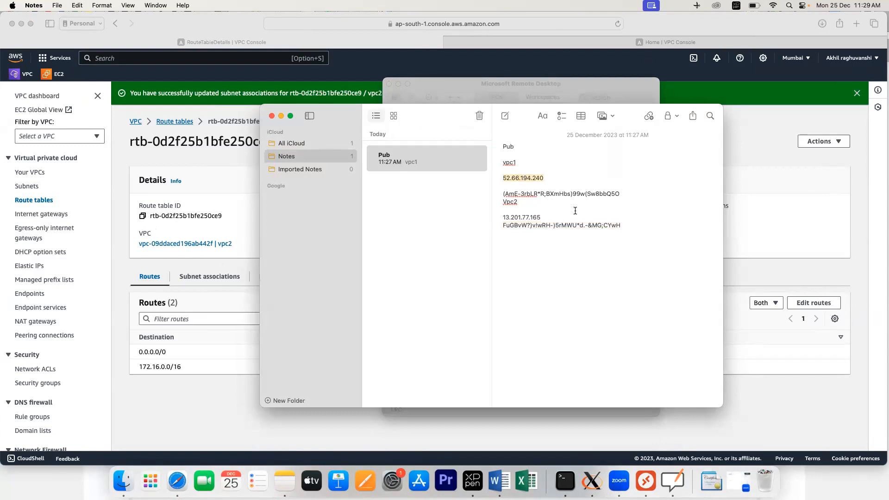
pyautogui.press('super+Tab')
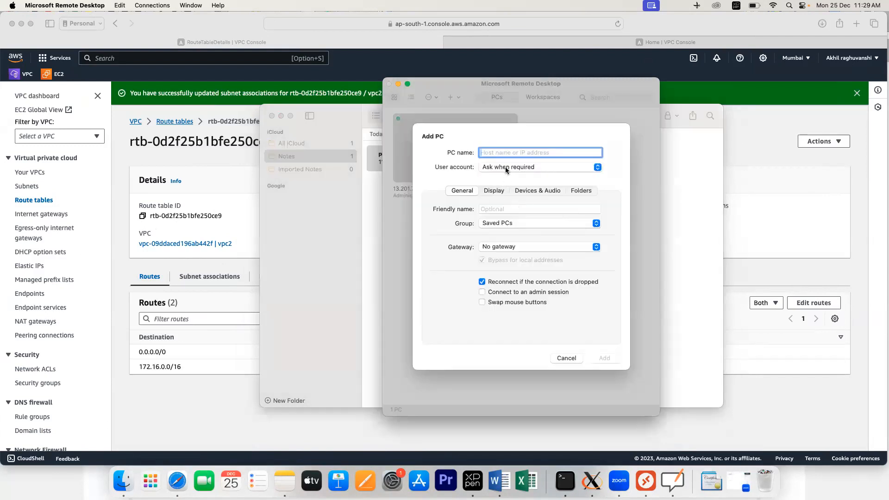
pyautogui.press('super+v')
pyautogui.click(537, 168)
pyautogui.click(523, 177)
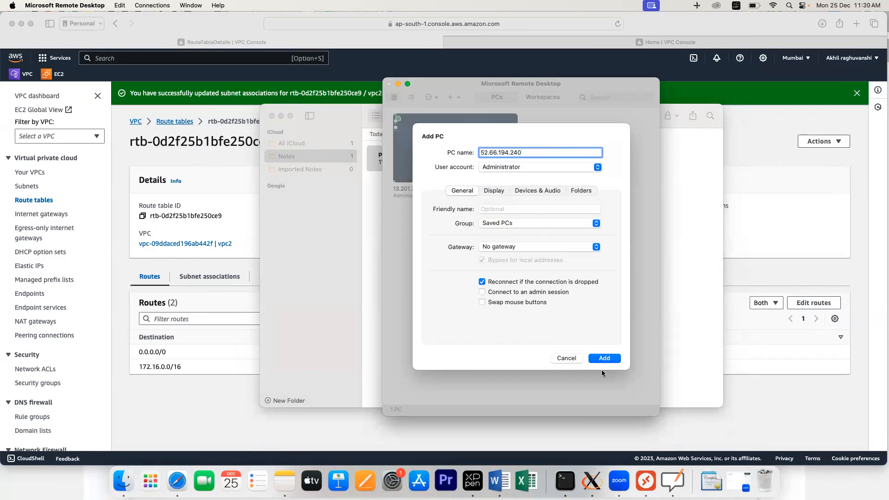
pyautogui.click(604, 358)
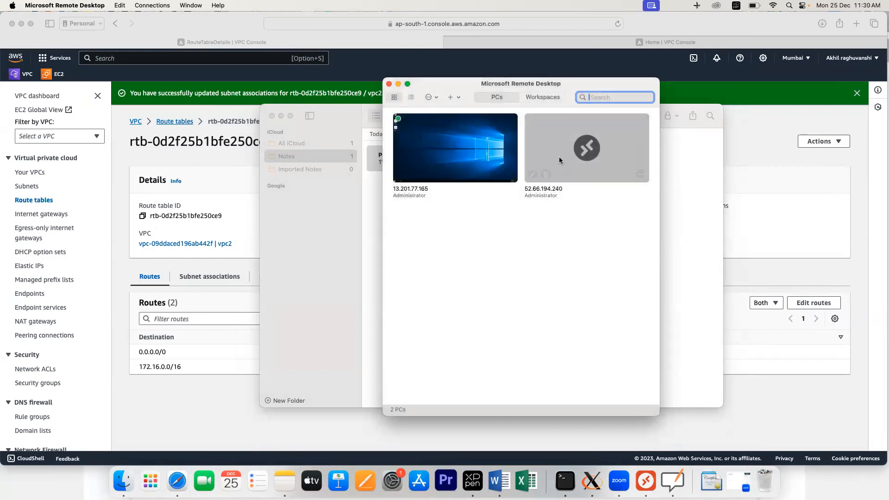
# Step: Connect to 52.66.194.240 with the vpc1 password from the notes, then leave full screen
pyautogui.doubleClick(560, 160)
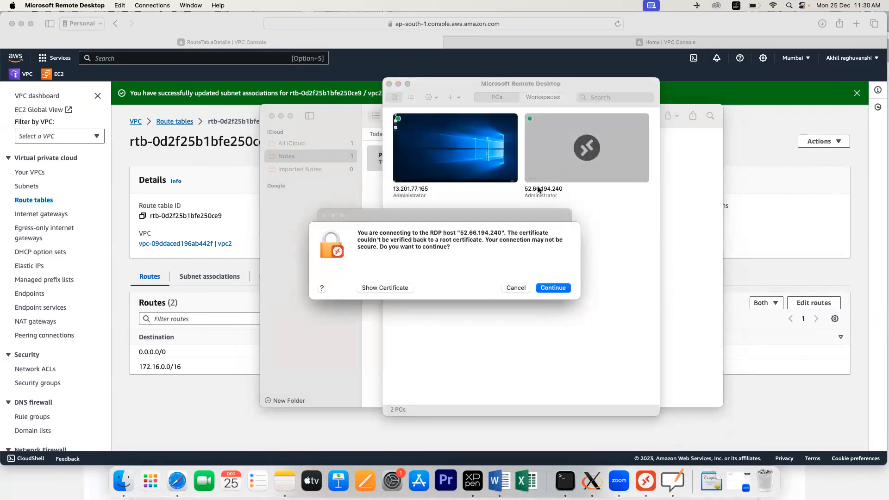
pyautogui.click(377, 197)
pyautogui.moveTo(537, 194); pyautogui.dragTo(618, 193)
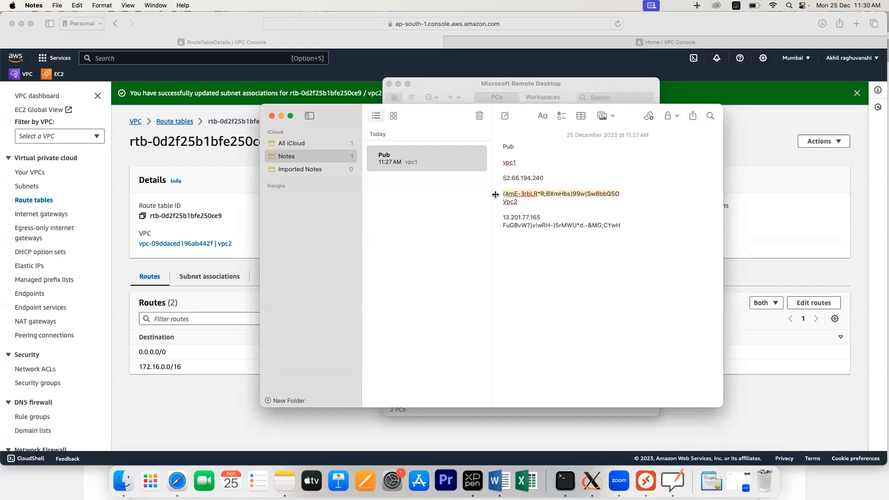
pyautogui.click(544, 288)
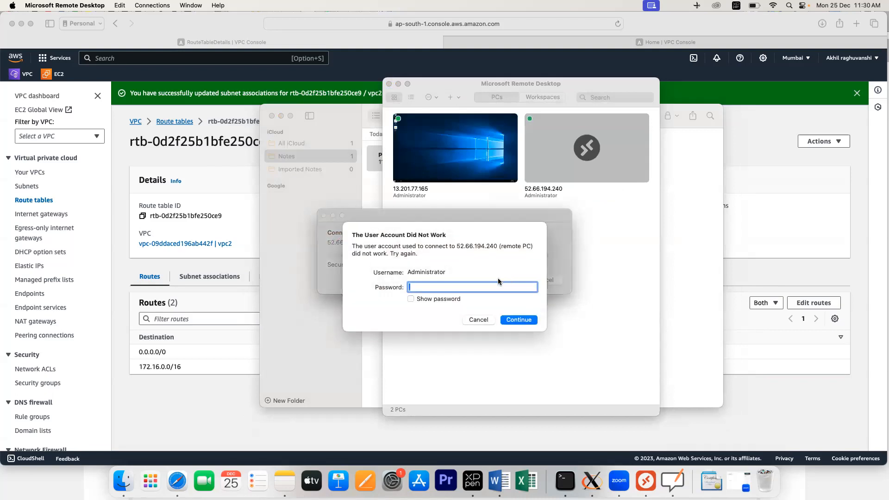
pyautogui.press('super+v')
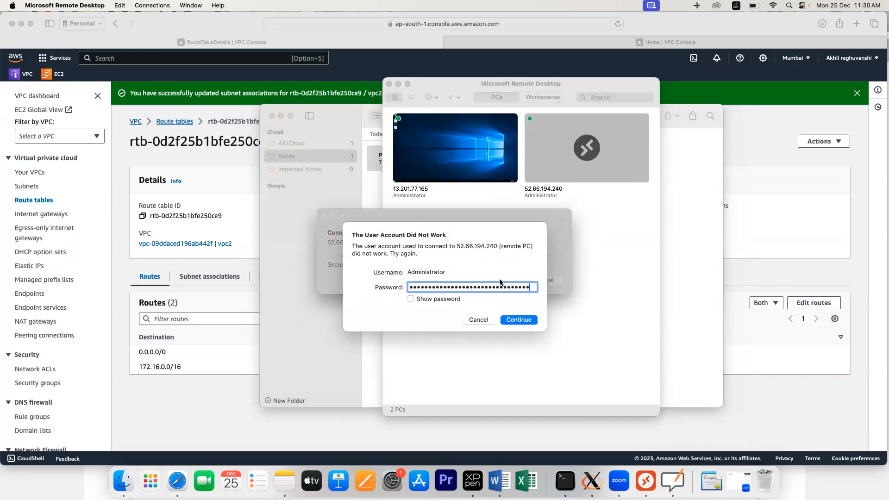
pyautogui.click(519, 321)
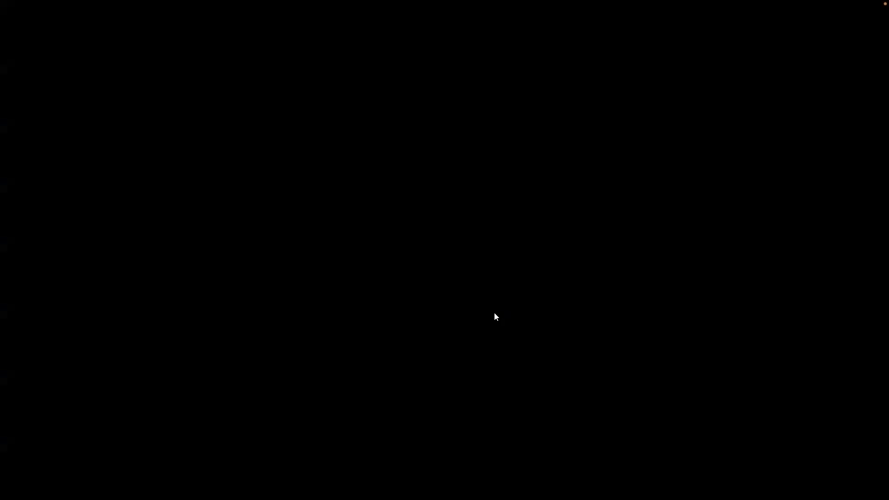
pyautogui.hotkey('ctrl', 'Left')
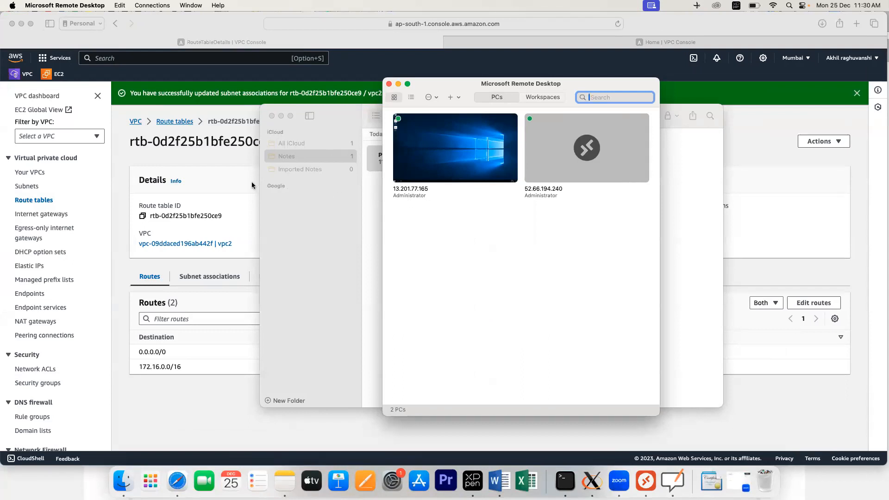
# Step: Copy vpc1vm's private IPv4 address 10.0.166.68 from its instance summary
pyautogui.click(205, 164)
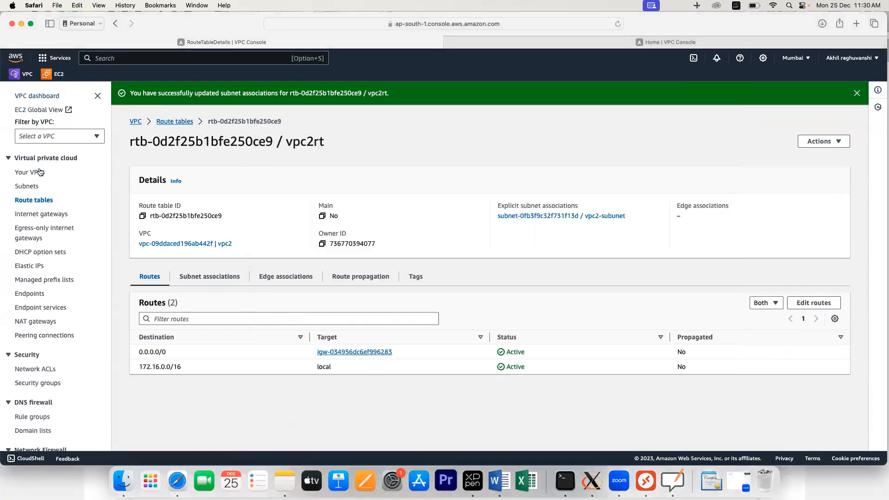
pyautogui.click(58, 75)
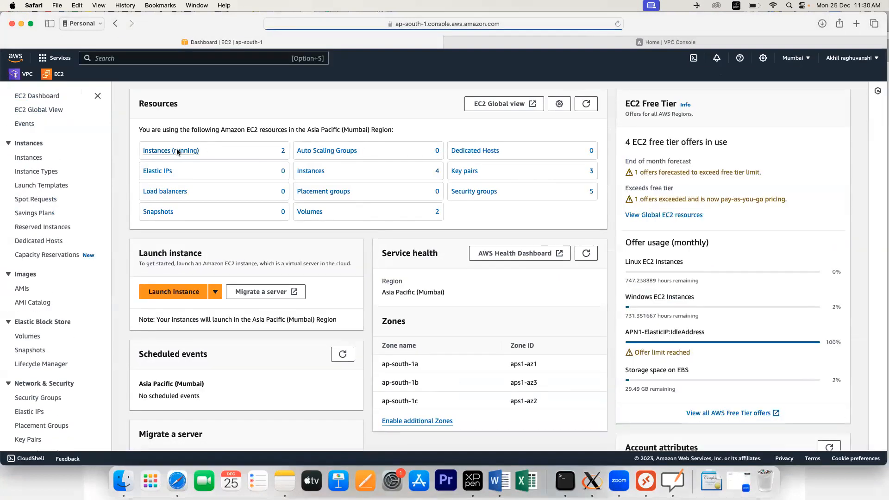
pyautogui.click(178, 151)
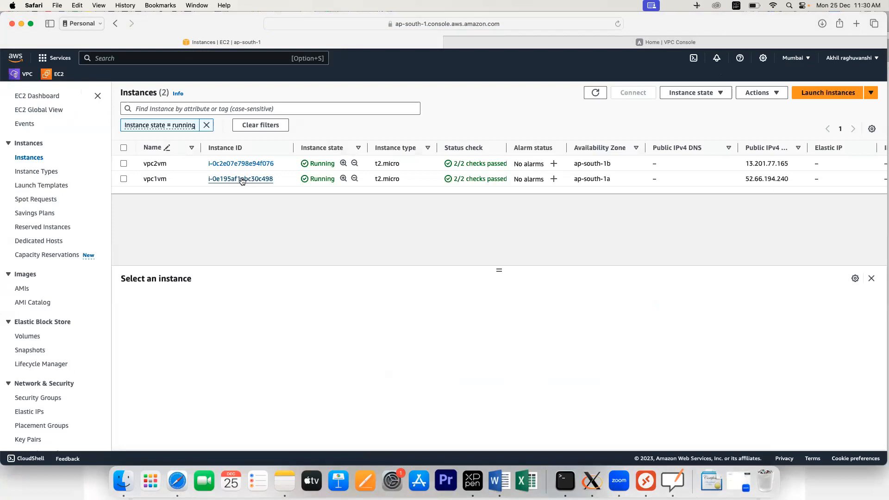
pyautogui.click(238, 179)
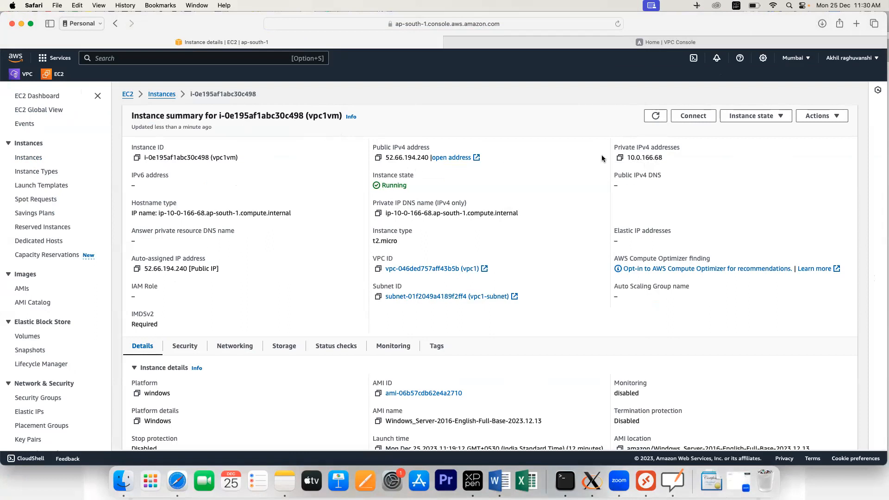
pyautogui.click(621, 158)
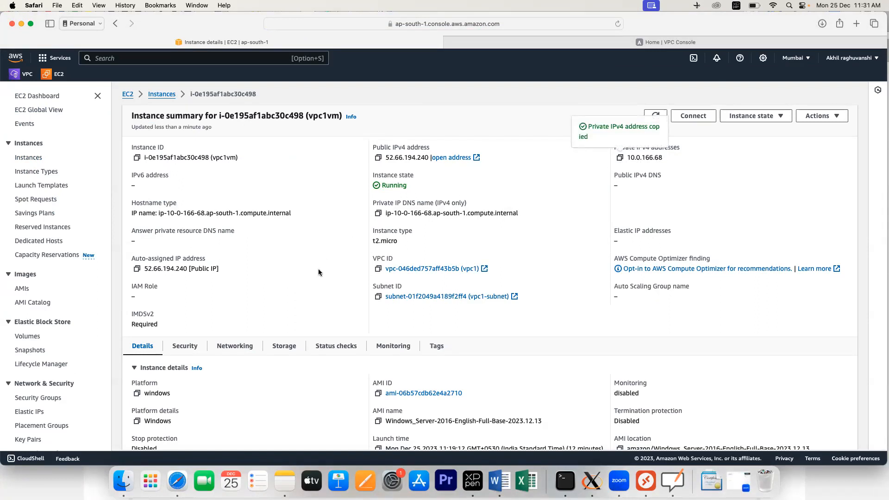
# Step: Connect to the vpc2 machine at 13.201.77.165 and answer Yes to network discovery
pyautogui.click(646, 482)
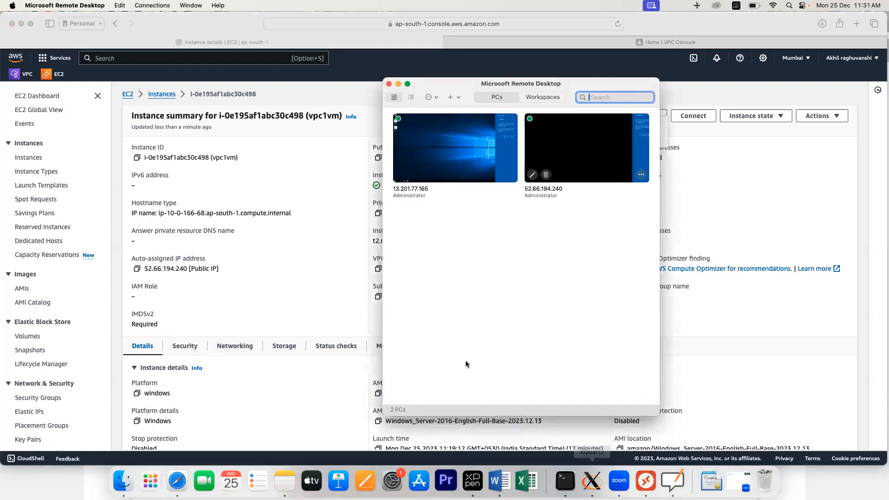
pyautogui.doubleClick(412, 172)
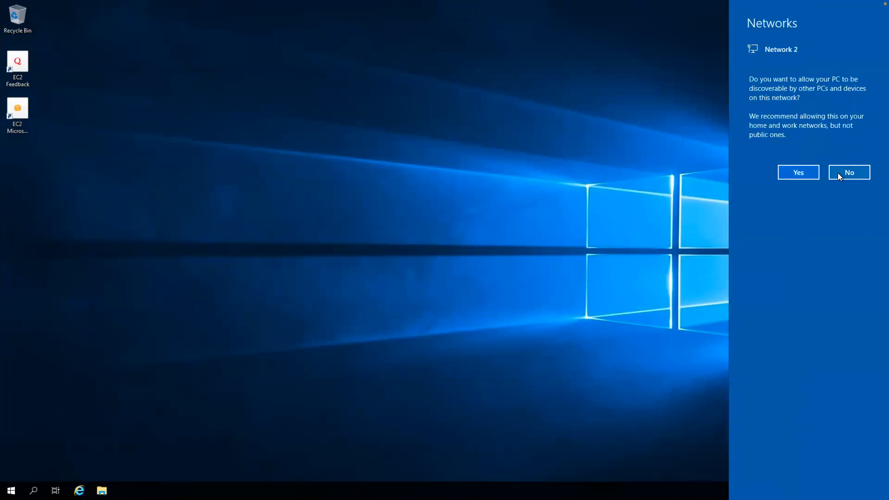
pyautogui.click(799, 172)
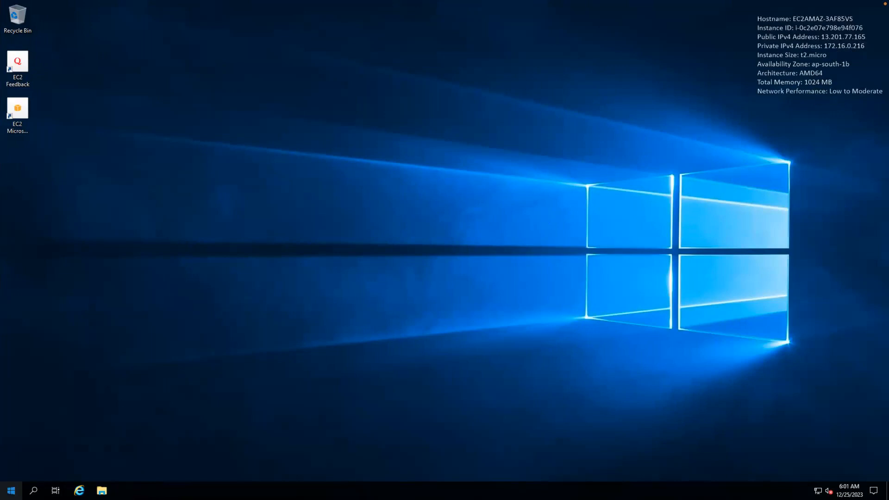
# Step: Open Command Prompt on the vpc2 machine and run a continuous ping 10.0.166.68 -t
pyautogui.click(11, 490)
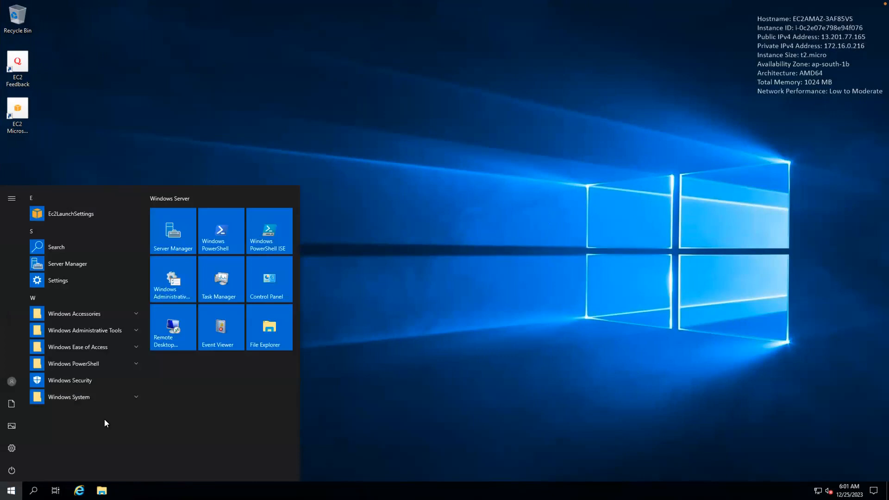
pyautogui.write('cmd')
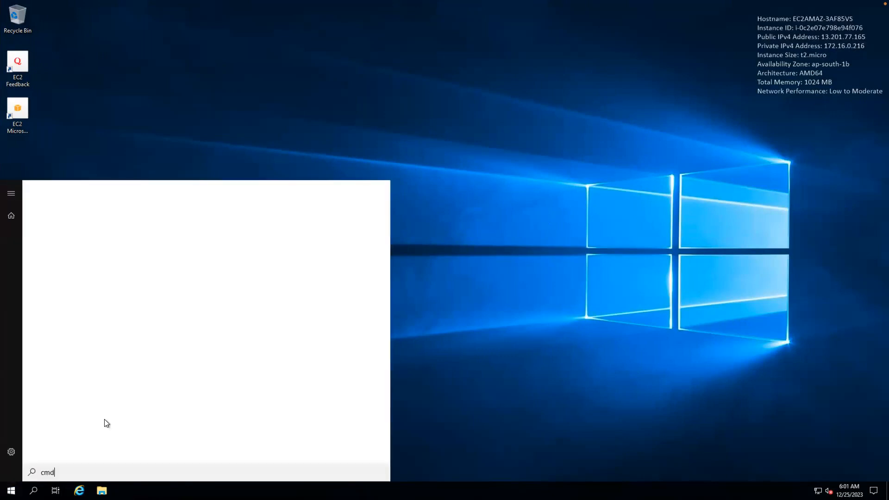
pyautogui.press('Return')
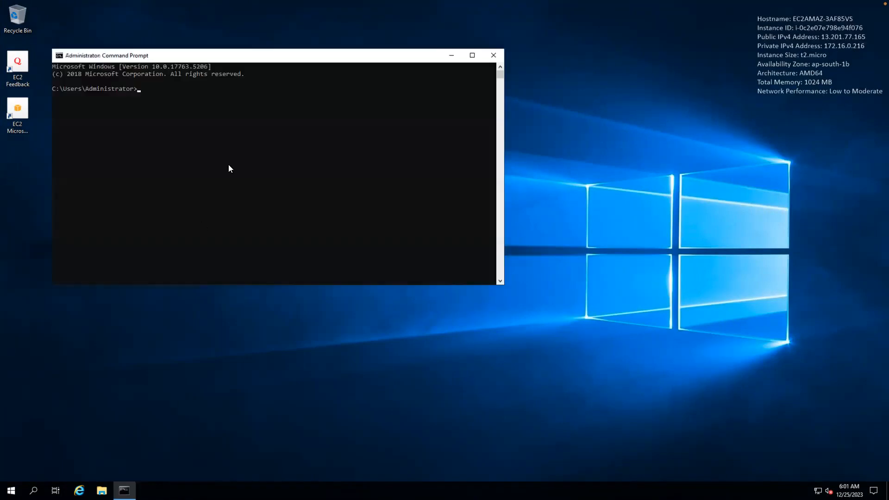
pyautogui.write('ping 10.0.166.68 -t')
pyautogui.press('Return')
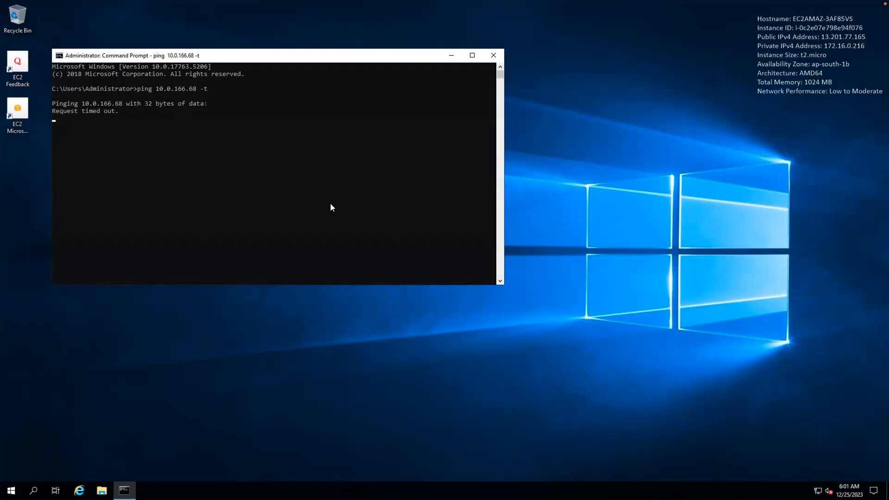
pyautogui.press('super+Tab')
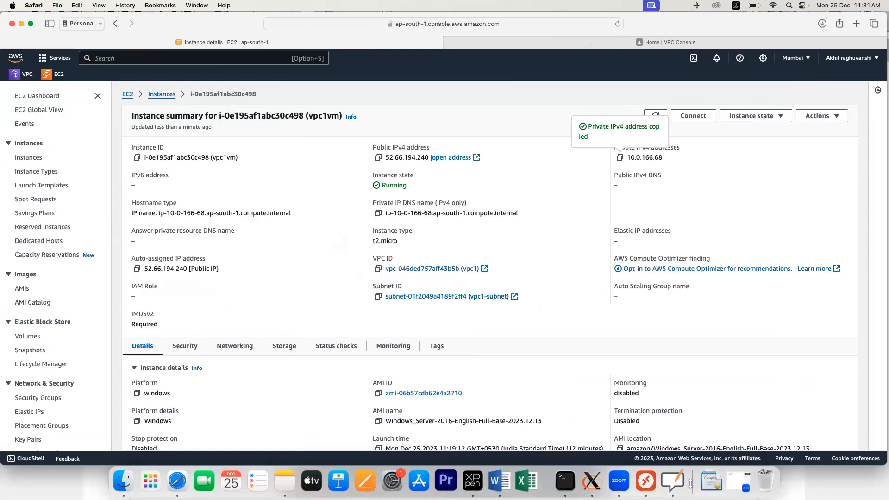
# Step: Write 'Private IP' in both VPC boxes, bolden the Peering arrowheads, and tick VPC1 and VPC2
pyautogui.click(672, 481)
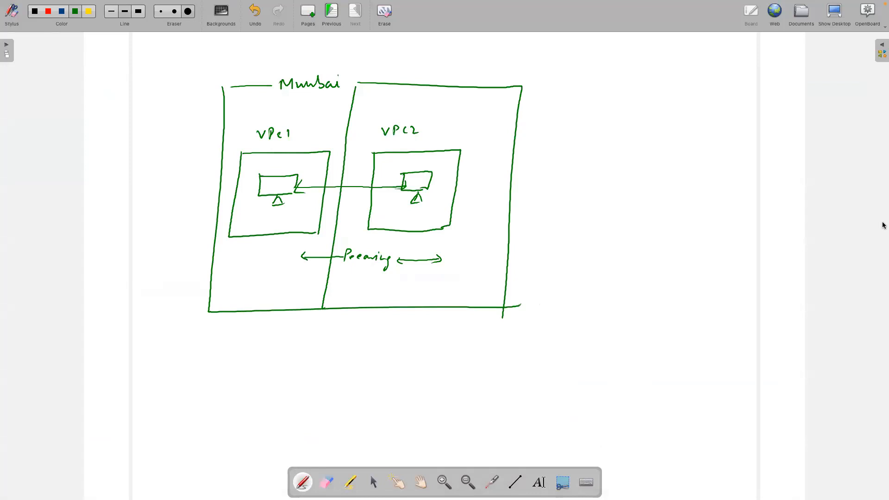
pyautogui.moveTo(256, 215); pyautogui.dragTo(289, 227)
pyautogui.moveTo(377, 211)
pyautogui.mouseDown()
pyautogui.moveTo(376, 221)
pyautogui.moveTo(428, 217)
pyautogui.mouseUp()
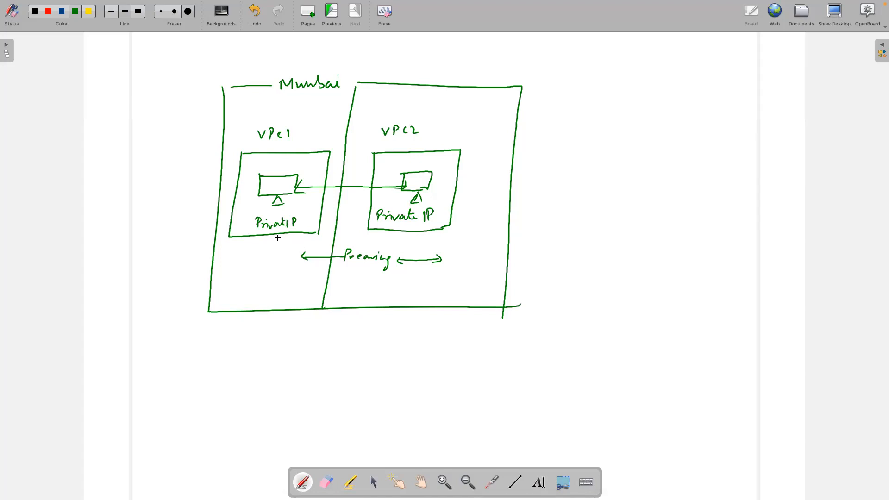
pyautogui.moveTo(308, 253)
pyautogui.mouseDown()
pyautogui.moveTo(301, 257)
pyautogui.moveTo(314, 260)
pyautogui.mouseUp()
pyautogui.moveTo(442, 260); pyautogui.dragTo(429, 265)
pyautogui.moveTo(235, 145); pyautogui.dragTo(255, 144)
pyautogui.moveTo(420, 141); pyautogui.dragTo(434, 142)
# Step: Open the VPC Peering connections page, which lists no connections yet
pyautogui.press('super+Tab')
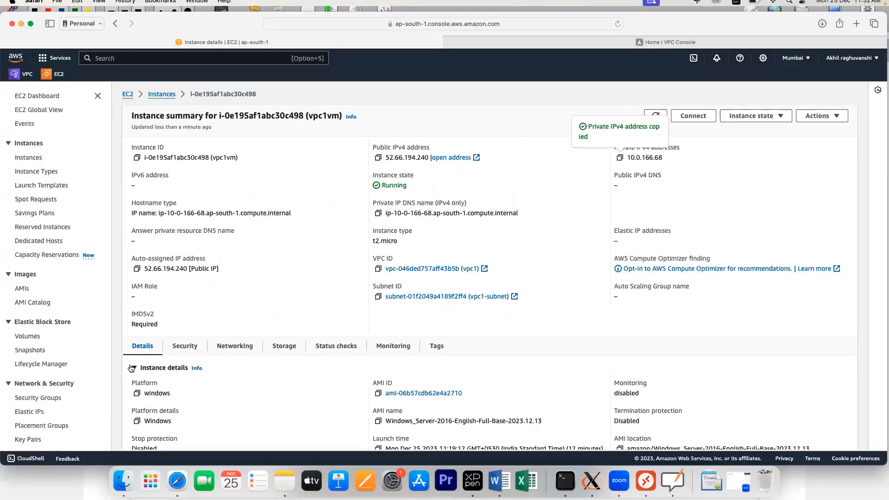
pyautogui.click(24, 74)
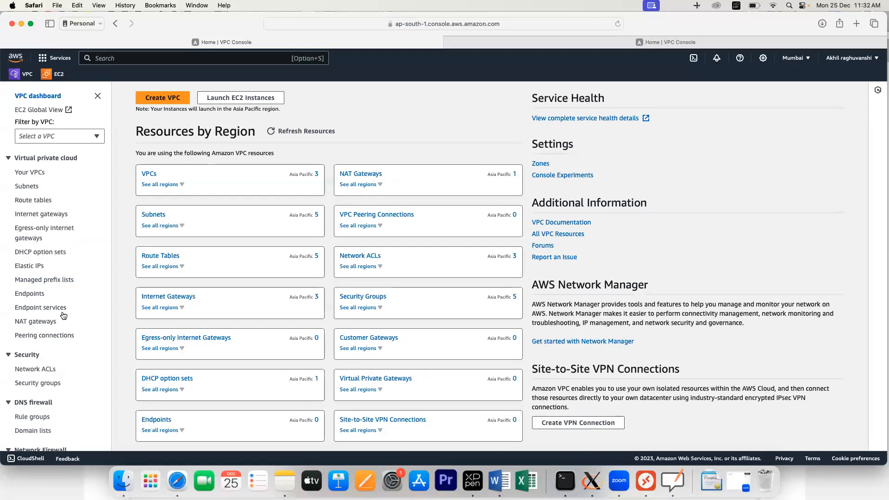
pyautogui.click(36, 337)
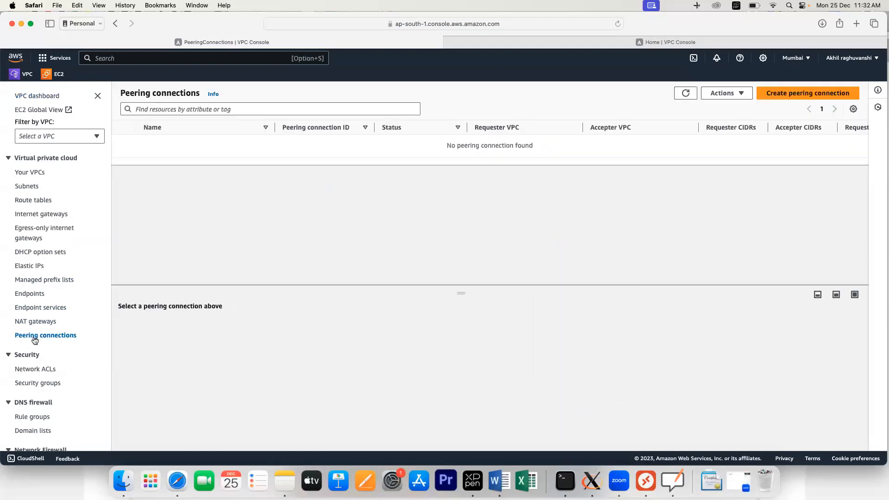
# Step: Name a new peering connection vpc1tovpc2peering, with vpc1 (10.0.0.0/16) as requester and vpc2 (172.16.0.0/16) as accepter
pyautogui.click(811, 94)
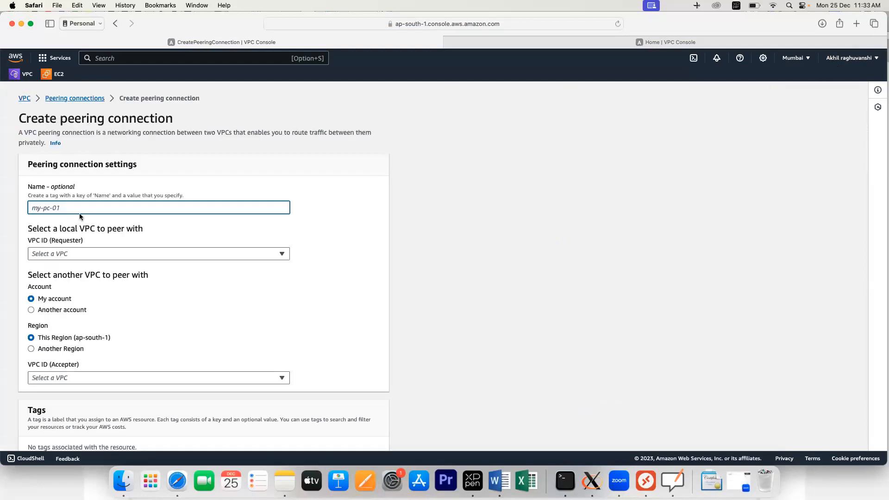
pyautogui.write('vpc1t')
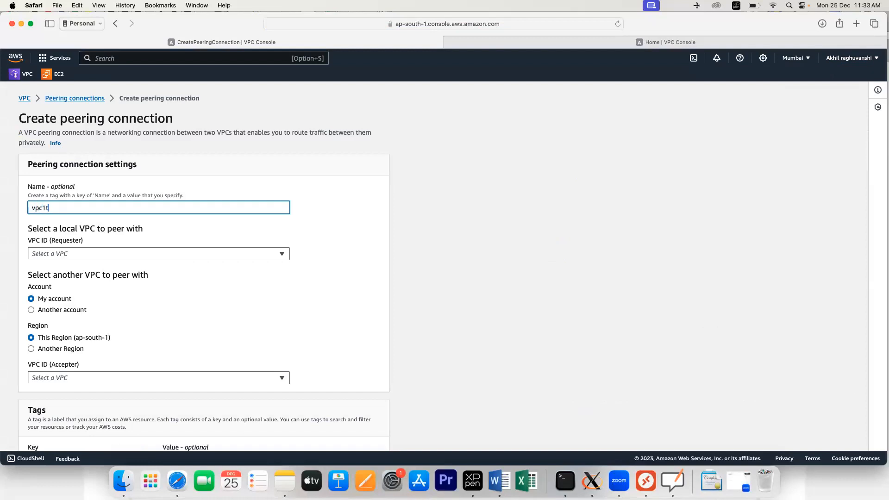
pyautogui.write('ovpc2peering')
pyautogui.click(163, 231)
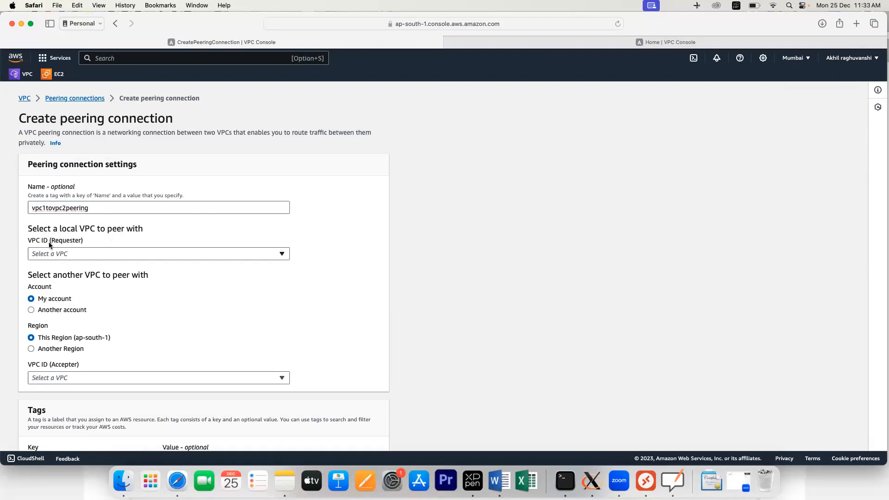
pyautogui.moveTo(52, 243); pyautogui.dragTo(64, 243)
pyautogui.moveTo(89, 208); pyautogui.dragTo(25, 206)
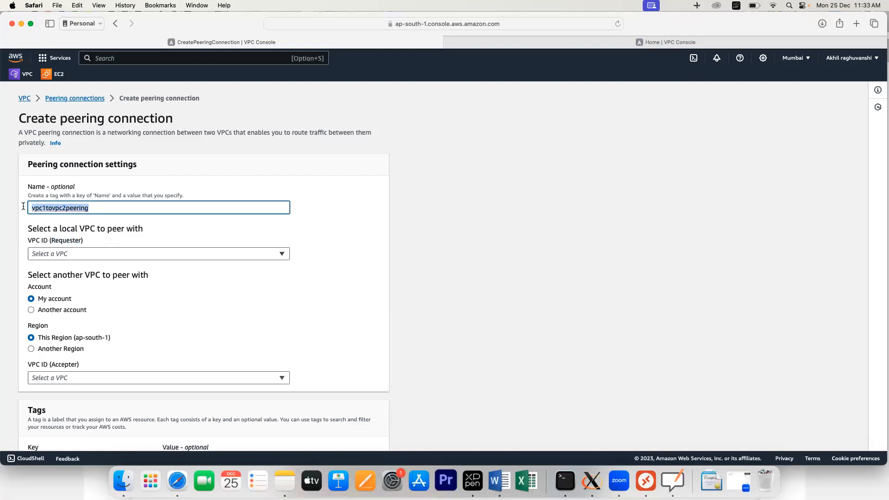
pyautogui.click(74, 253)
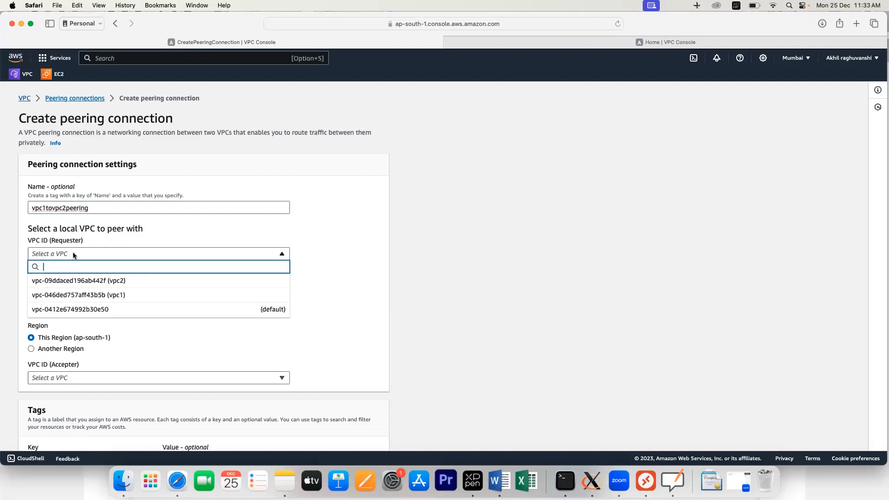
pyautogui.click(85, 295)
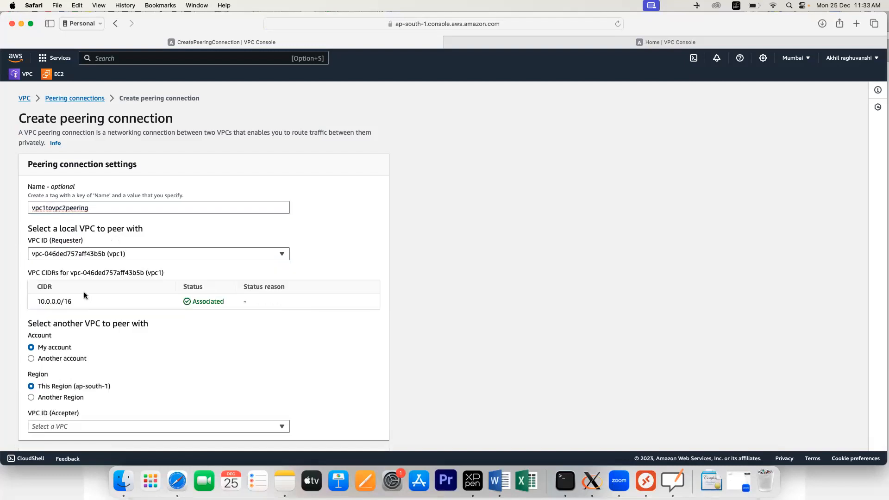
pyautogui.scroll(-5, 87, 294)
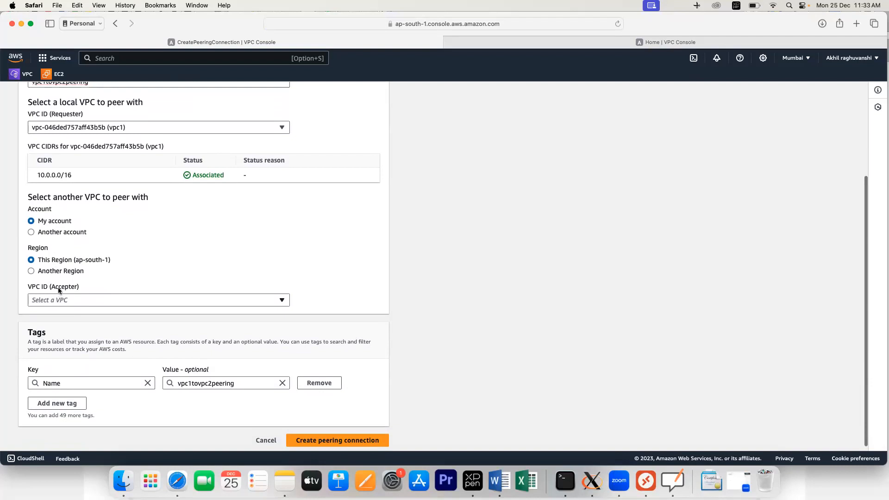
pyautogui.click(63, 302)
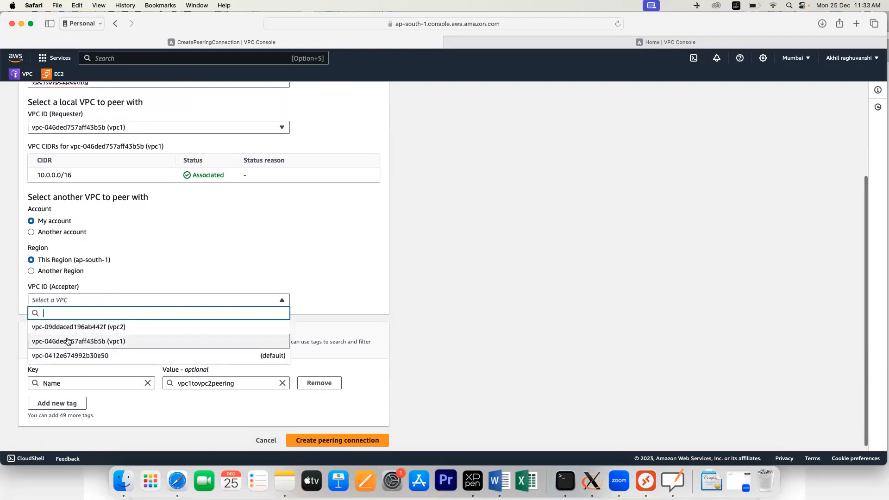
pyautogui.click(66, 328)
pyautogui.scroll(-3, 110, 267)
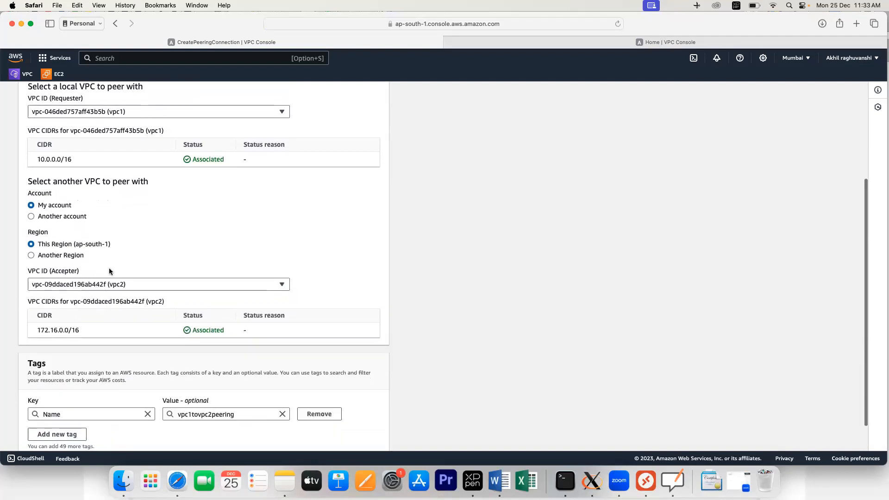
# Step: Add the tag region = mumbai to the peering connection and submit the request
pyautogui.scroll(5, 109, 268)
pyautogui.scroll(1, 109, 268)
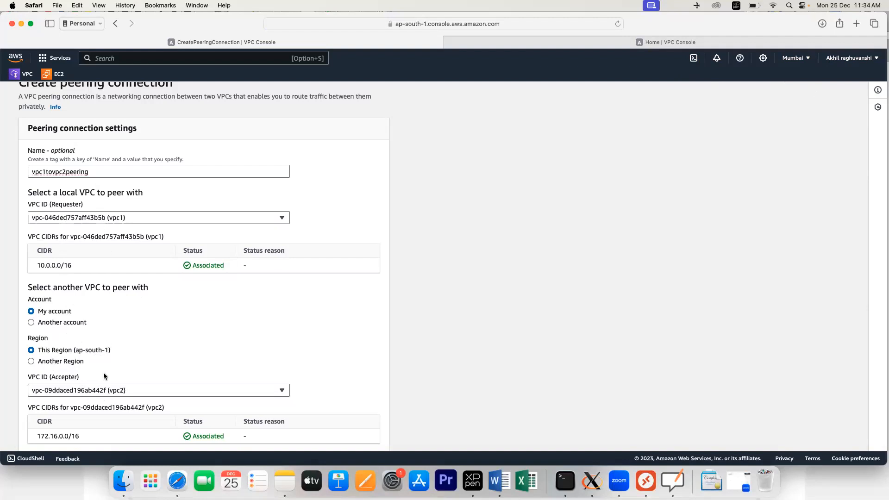
pyautogui.scroll(-2, 104, 372)
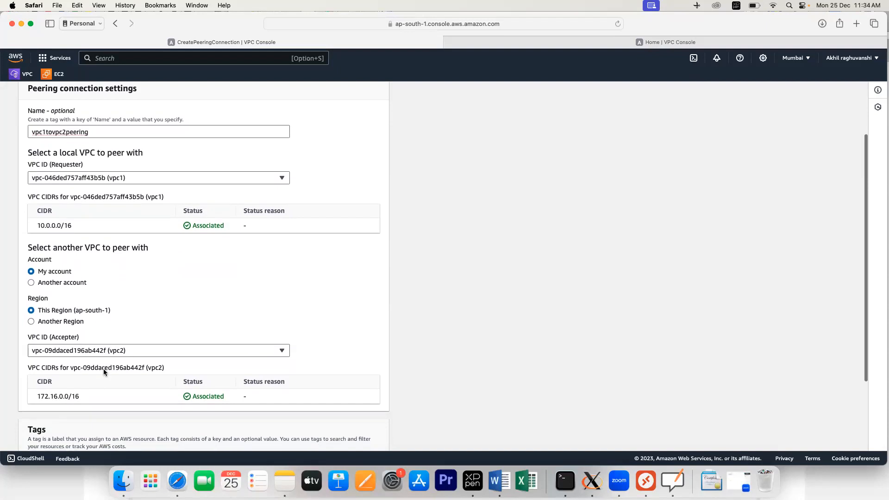
pyautogui.scroll(-1, 103, 369)
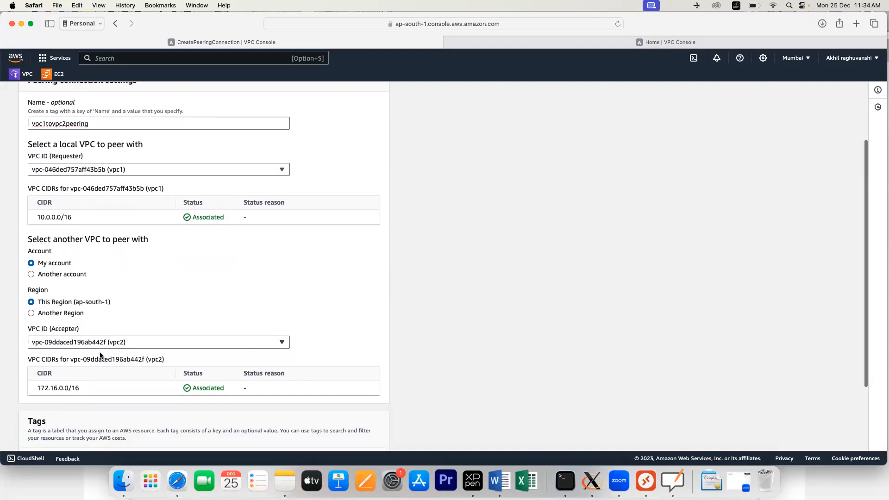
pyautogui.scroll(-5, 114, 359)
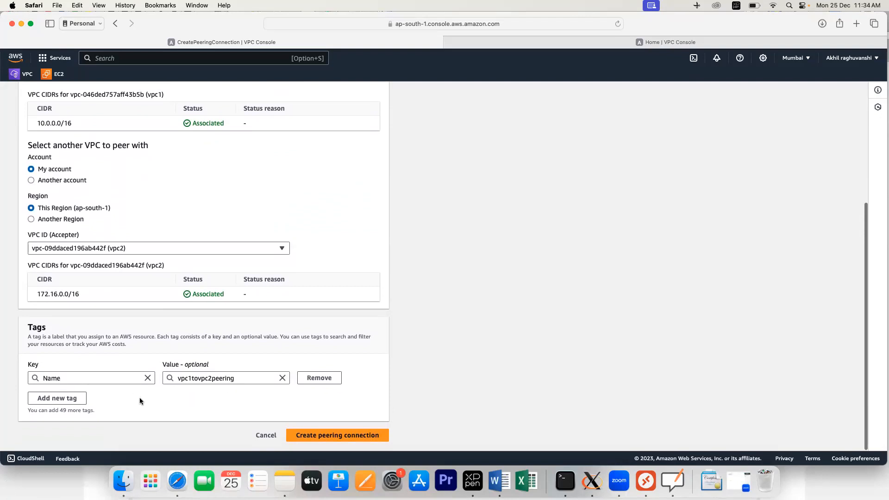
pyautogui.click(67, 398)
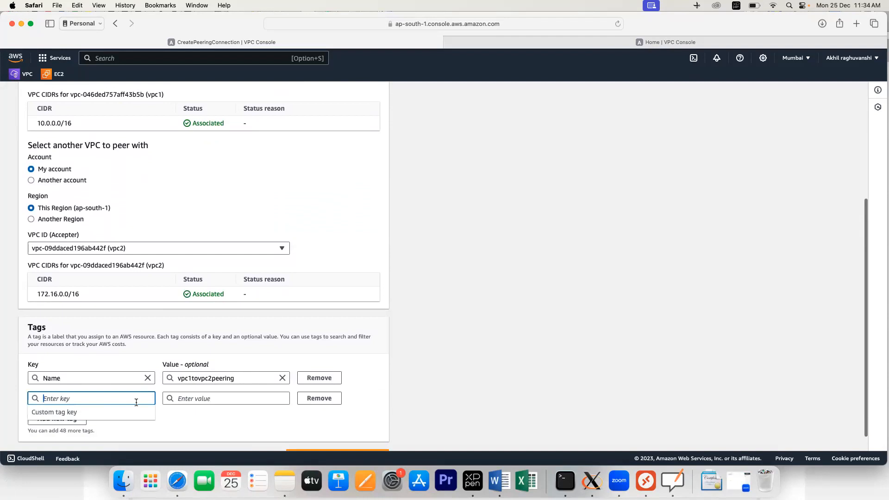
pyautogui.write('region')
pyautogui.click(218, 400)
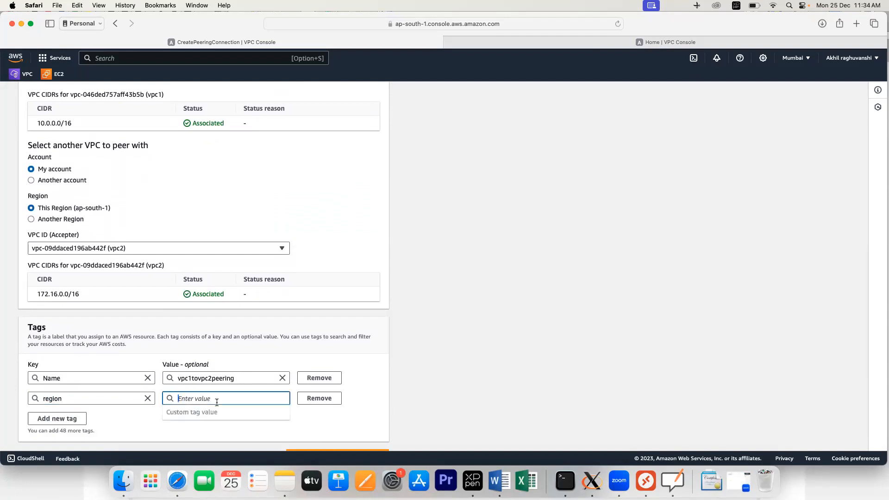
pyautogui.write('mumbai')
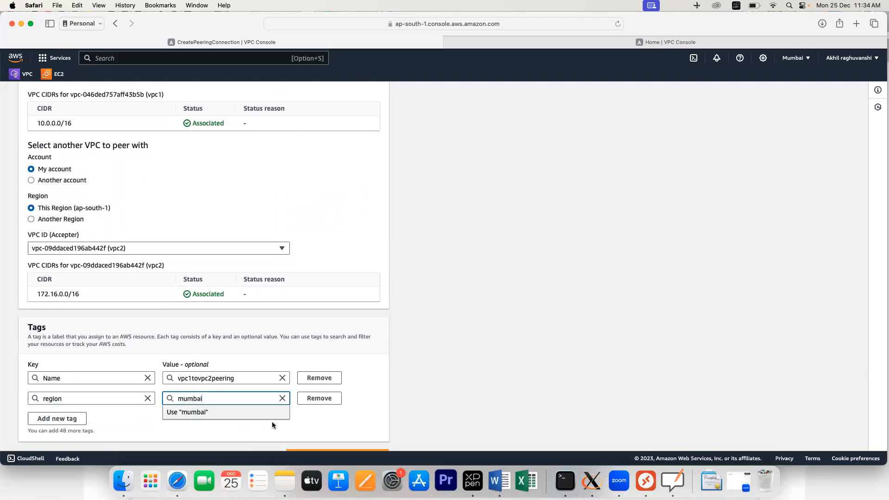
pyautogui.click(307, 425)
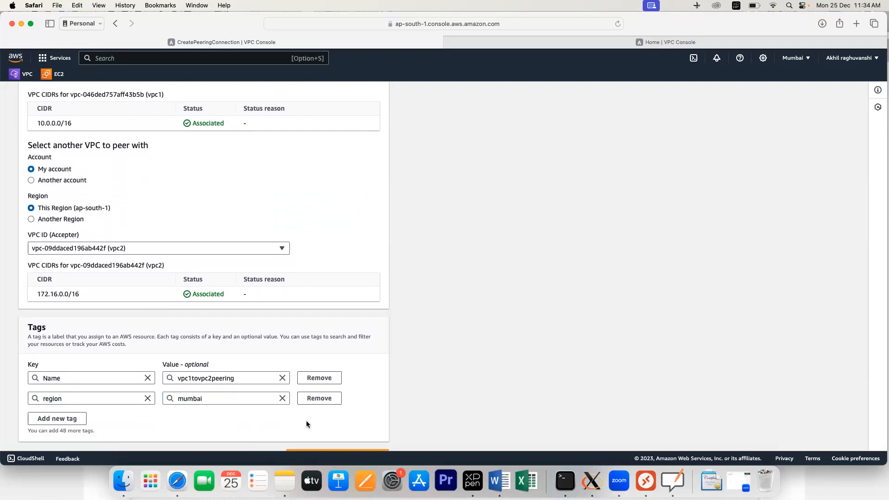
pyautogui.scroll(-1, 217, 401)
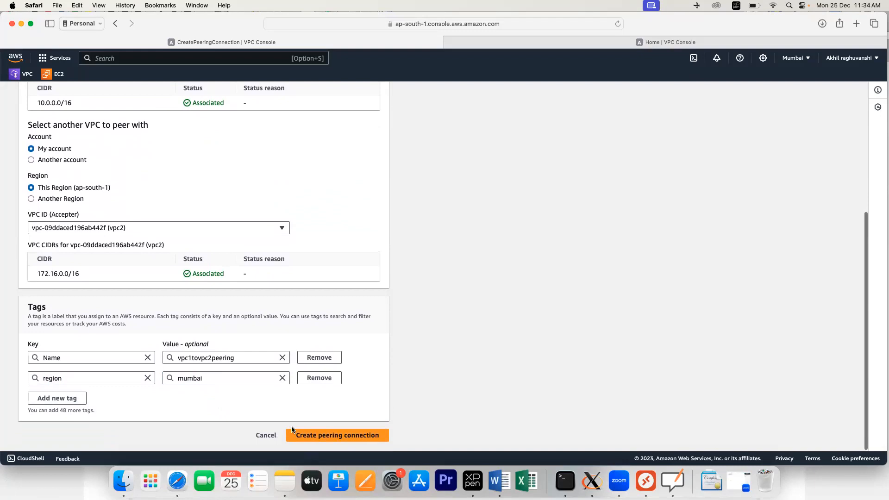
pyautogui.click(308, 436)
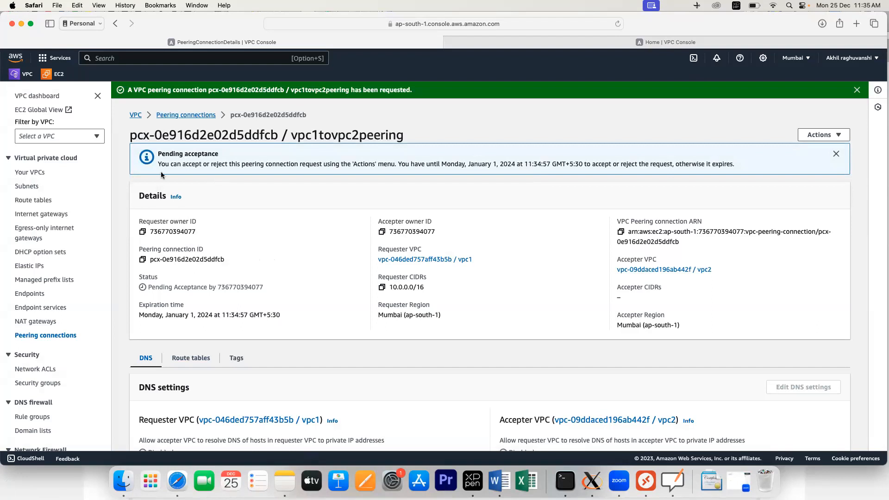
# Step: Confirm vpc1tovpc2peering is pending acceptance, then go to the Route tables list
pyautogui.click(43, 335)
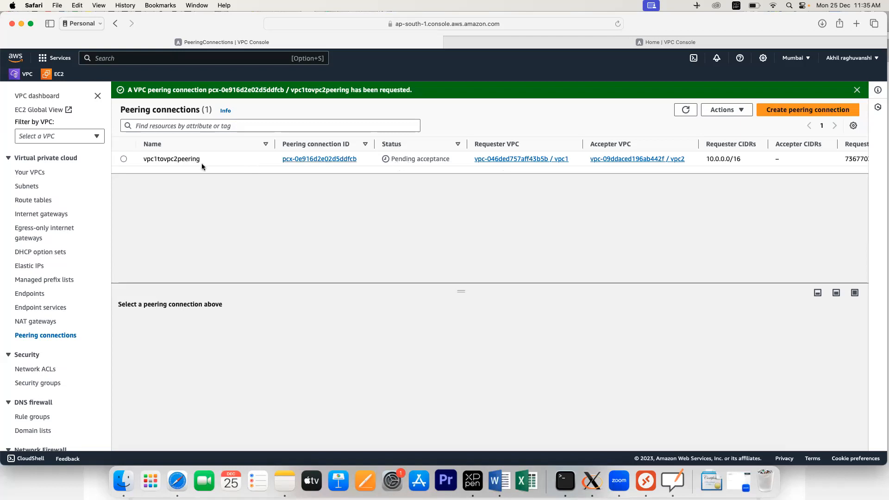
pyautogui.click(42, 200)
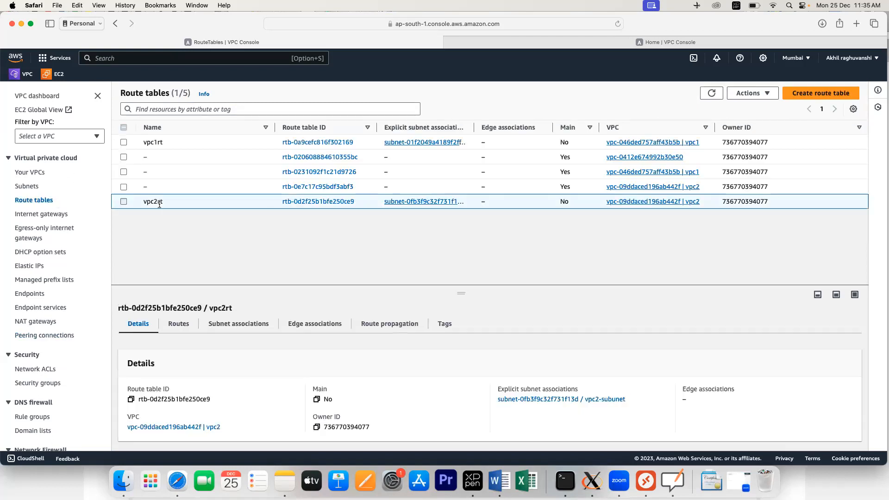
# Step: Add a 172.16.0.0/16 route to vpc1rt targeting peering connection pcx-0e916d2e02d5ddfcb and save it
pyautogui.click(154, 143)
pyautogui.click(324, 144)
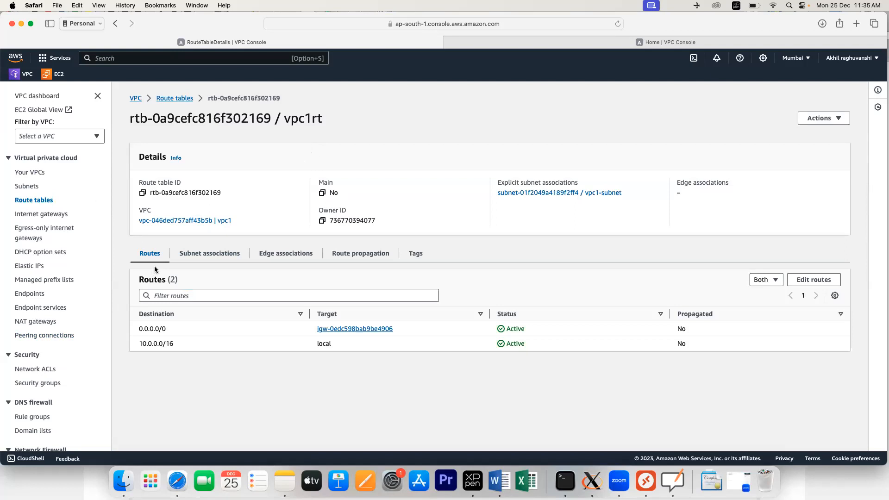
pyautogui.click(814, 283)
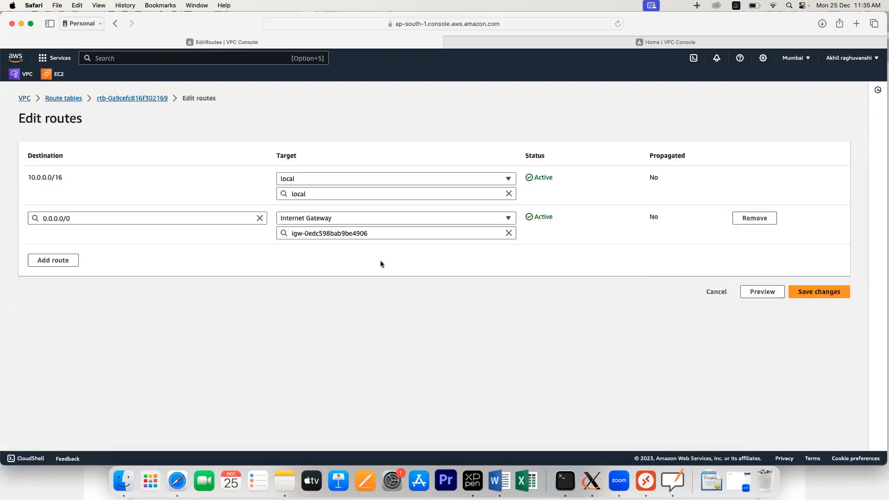
pyautogui.click(54, 259)
pyautogui.click(63, 257)
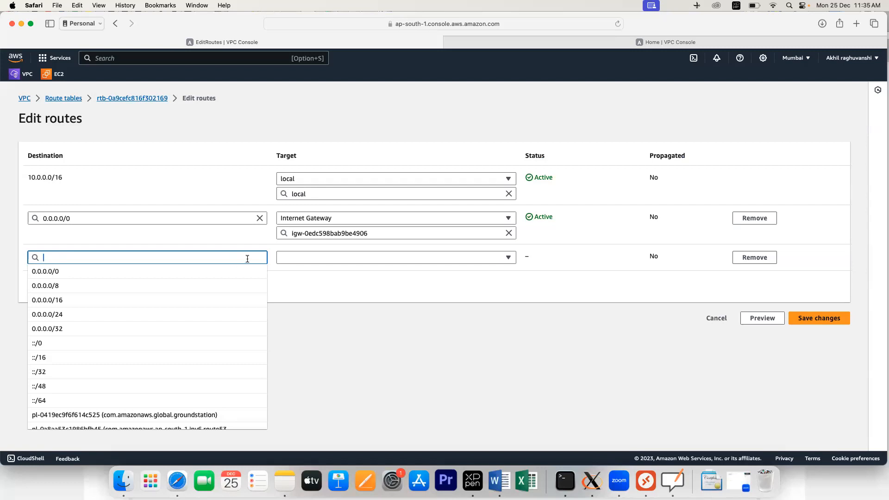
pyautogui.write('172')
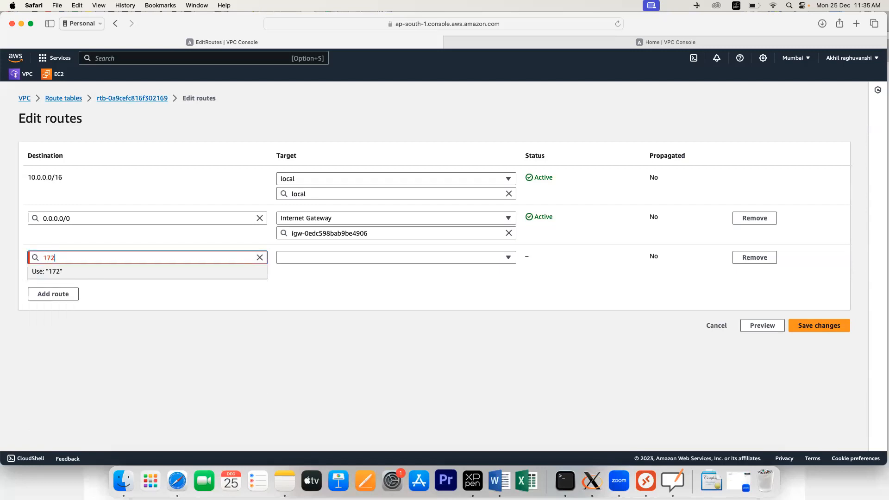
pyautogui.write('.16.0.0/16')
pyautogui.click(315, 259)
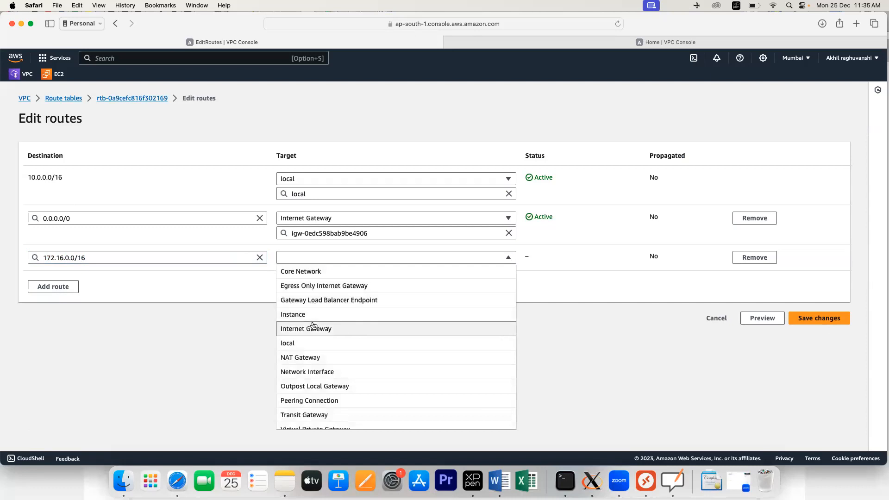
pyautogui.click(314, 401)
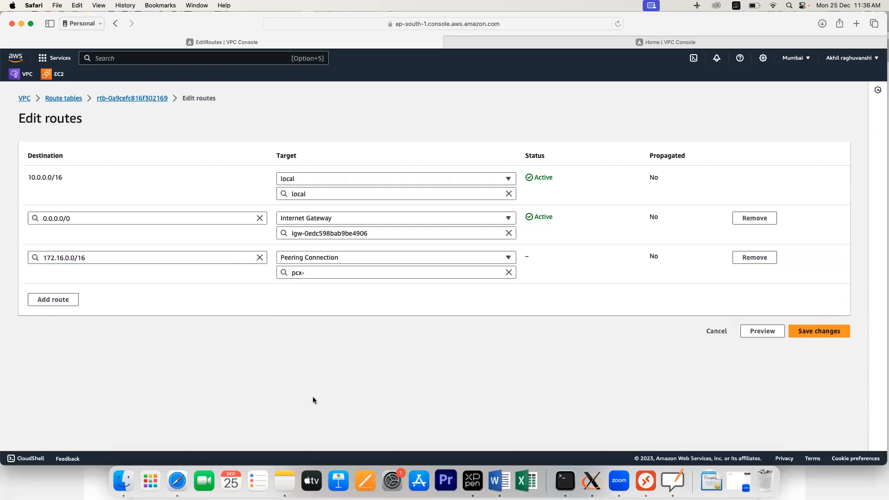
pyautogui.click(327, 272)
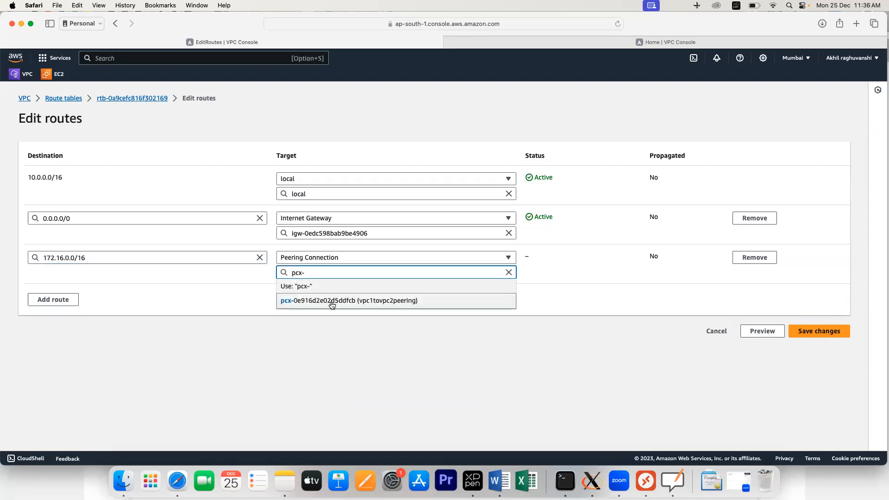
pyautogui.click(331, 301)
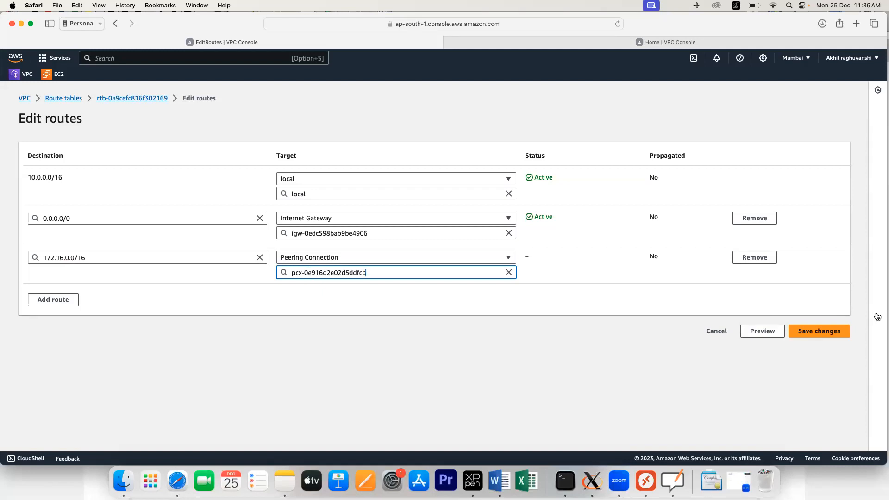
pyautogui.click(829, 333)
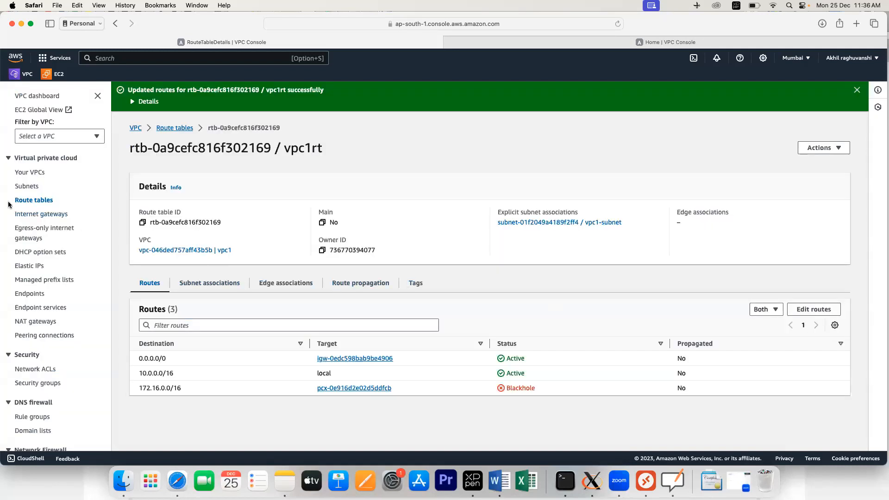
# Step: Add a 10.0.0.0/16 route to vpc2rt through pcx-0e916d2e02d5ddfcb, then go to Peering connections
pyautogui.click(30, 203)
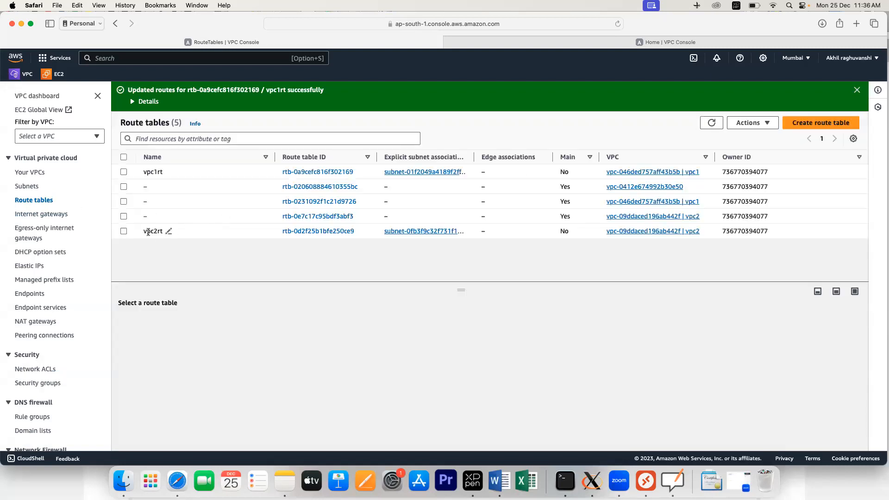
pyautogui.click(284, 232)
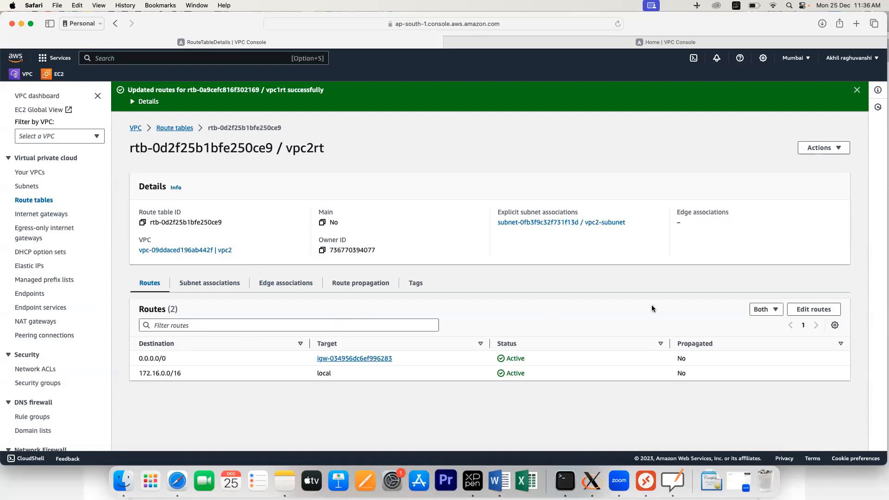
pyautogui.click(807, 310)
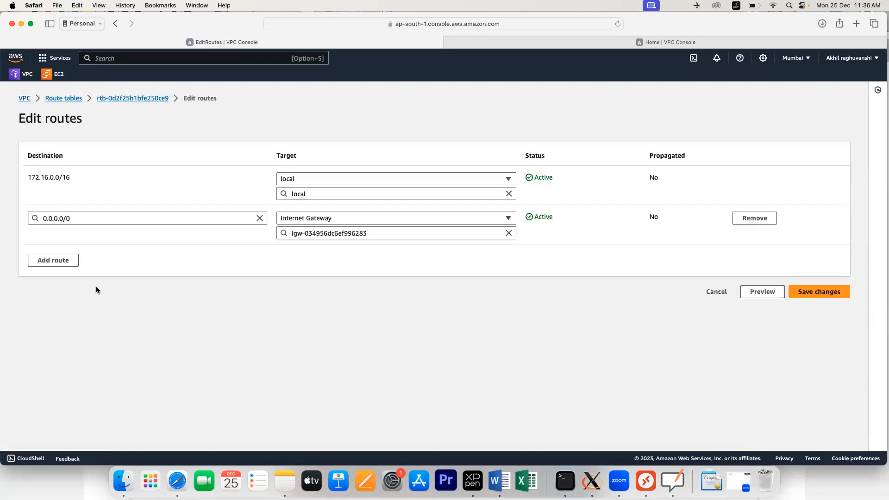
pyautogui.click(55, 259)
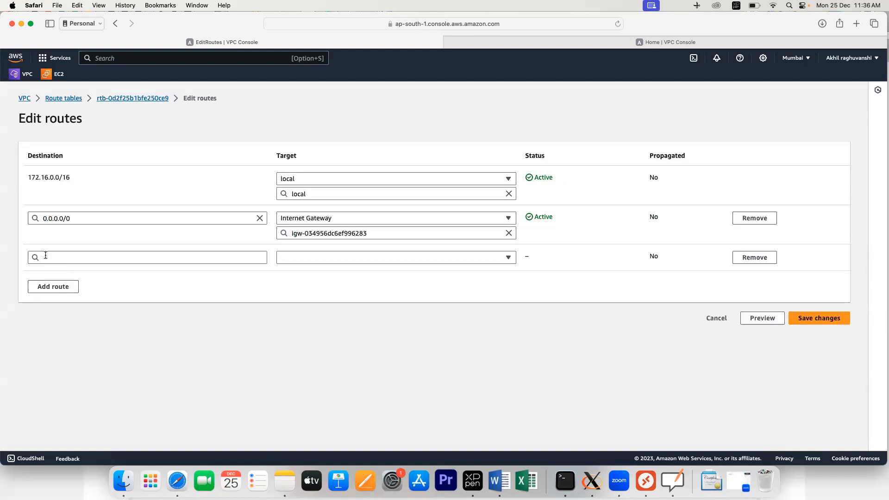
pyautogui.click(46, 255)
pyautogui.write('10.0.0.0')
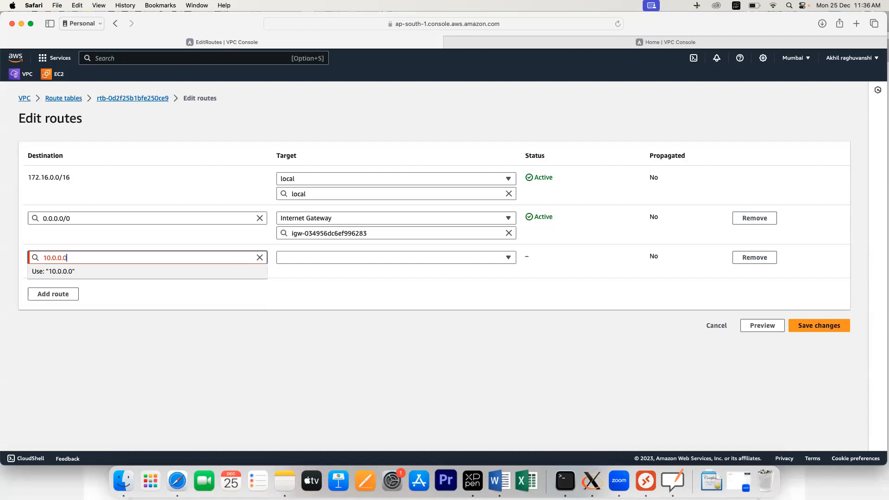
pyautogui.write('/16')
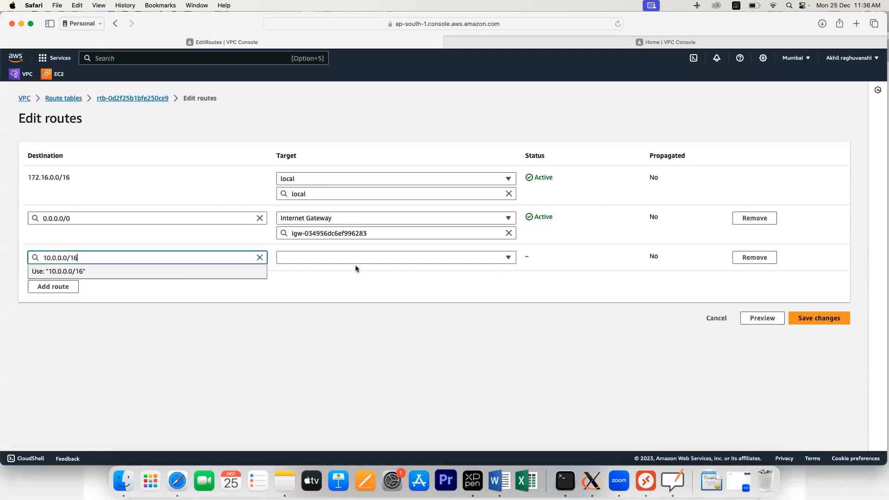
pyautogui.click(329, 257)
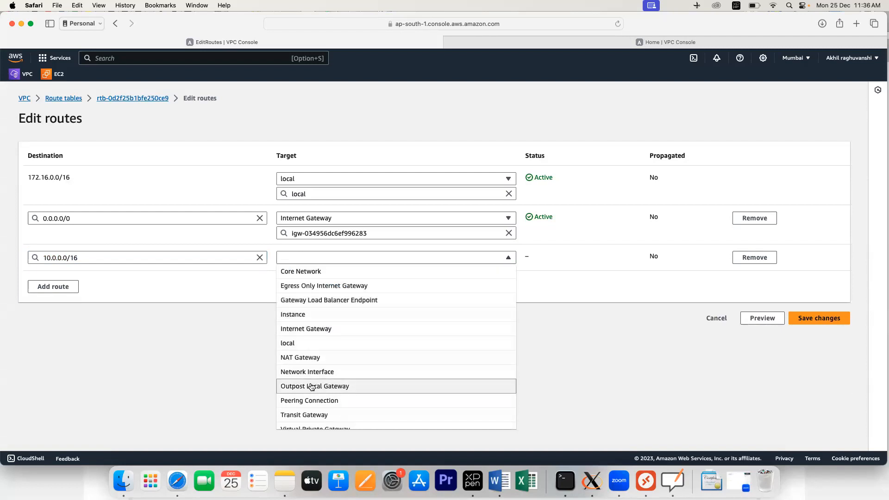
pyautogui.click(309, 401)
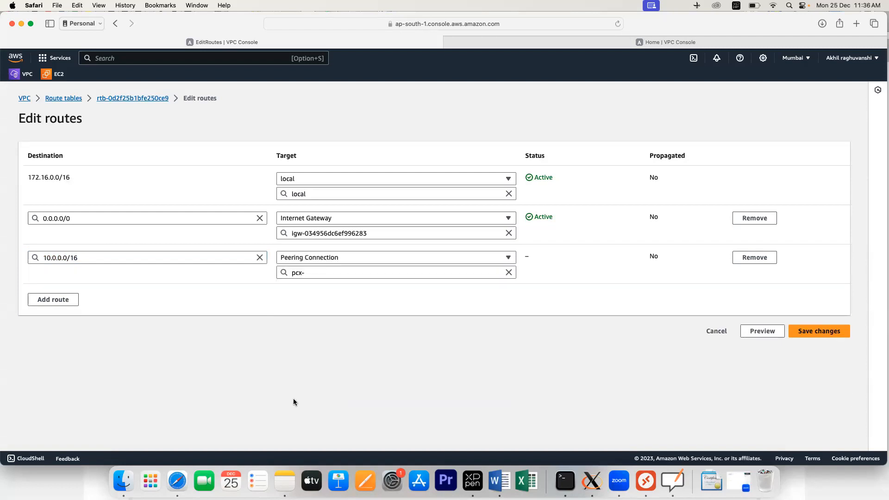
pyautogui.click(358, 274)
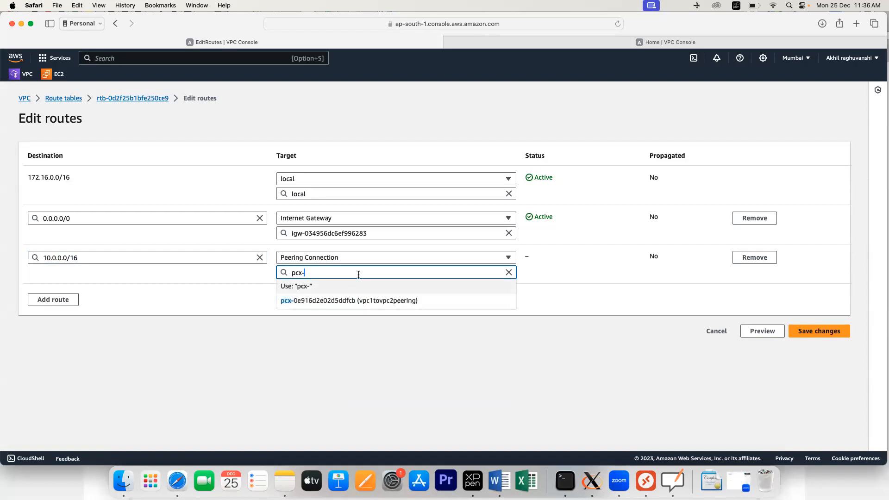
pyautogui.click(348, 300)
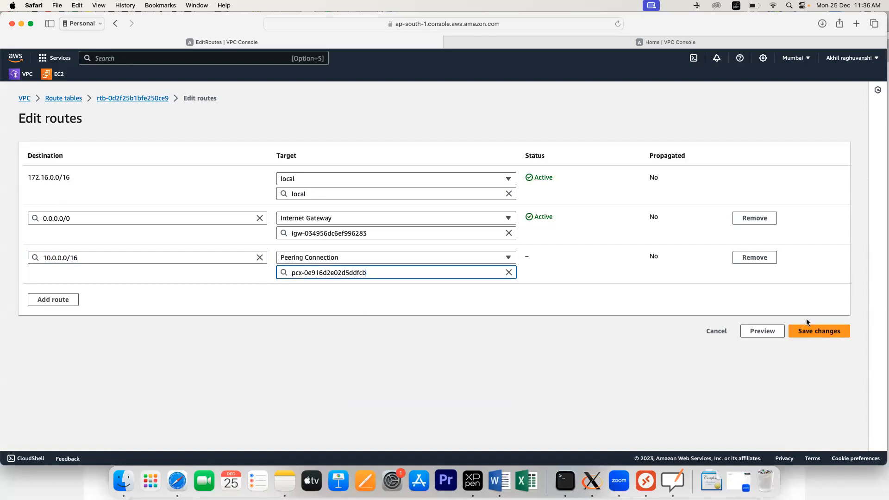
pyautogui.click(806, 331)
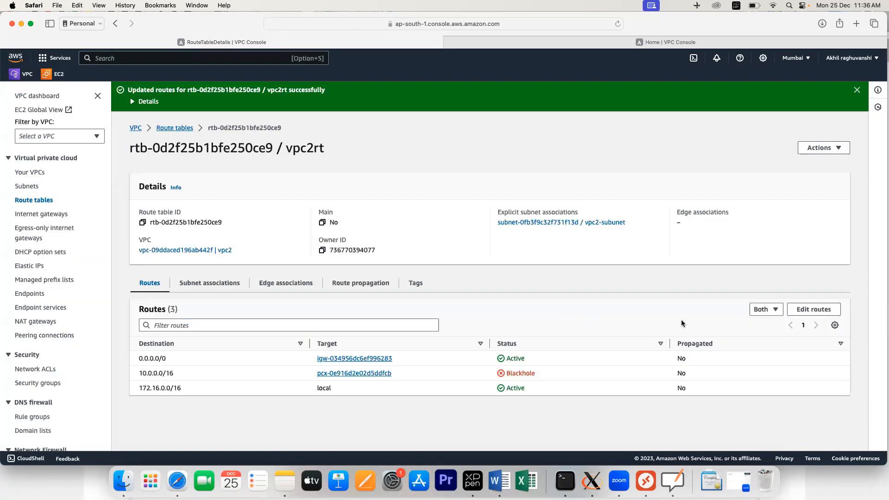
pyautogui.click(44, 336)
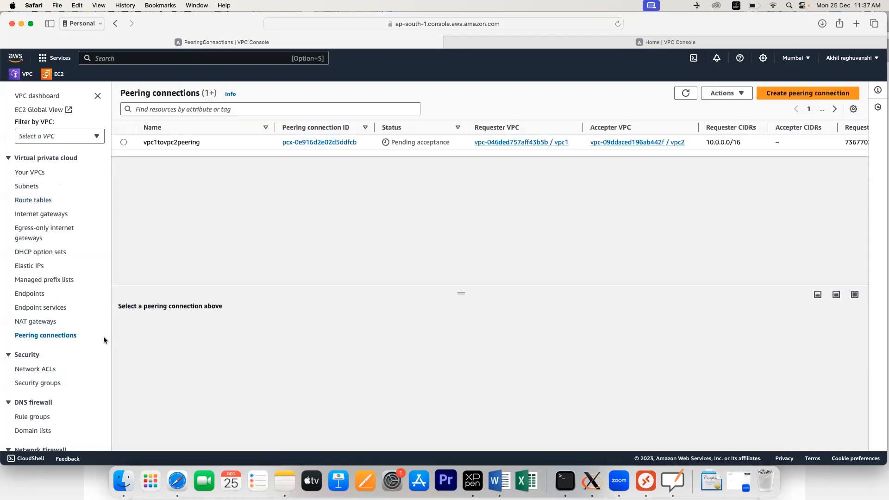
# Step: Refresh the list and accept the pending vpc1tovpc2peering request so it turns Active
pyautogui.click(686, 94)
pyautogui.click(686, 94)
pyautogui.click(686, 94)
pyautogui.click(320, 142)
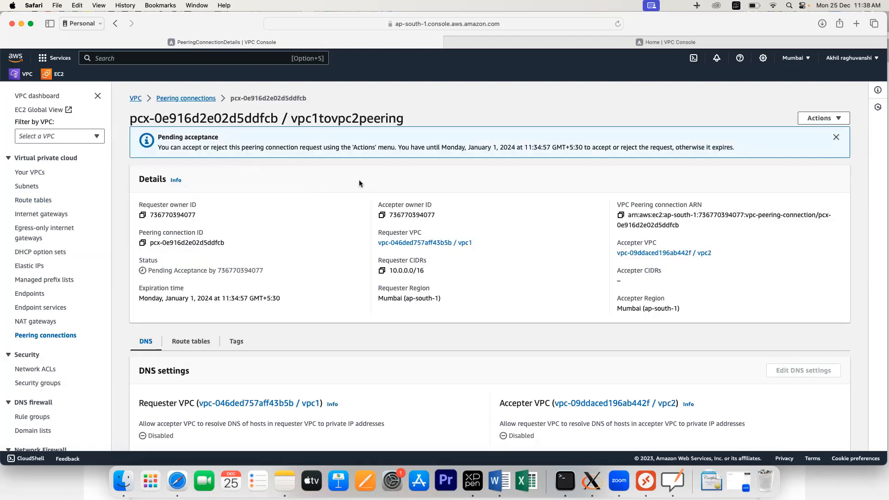
pyautogui.click(42, 335)
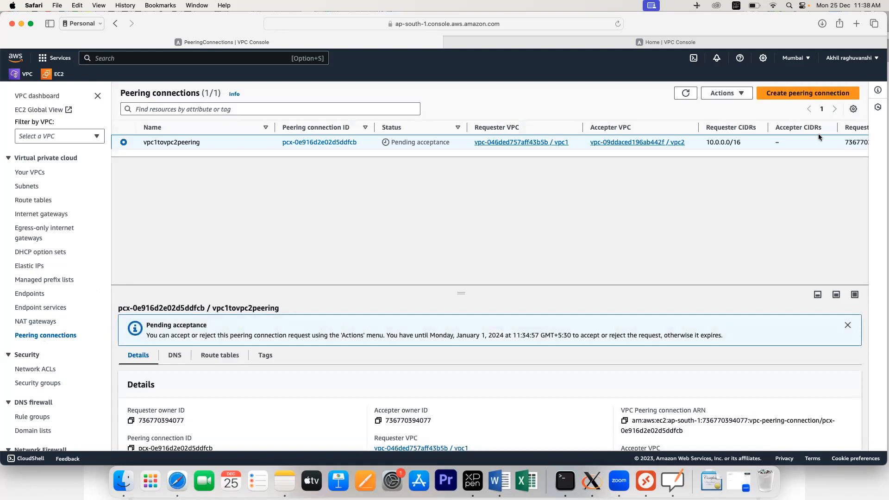
pyautogui.click(743, 94)
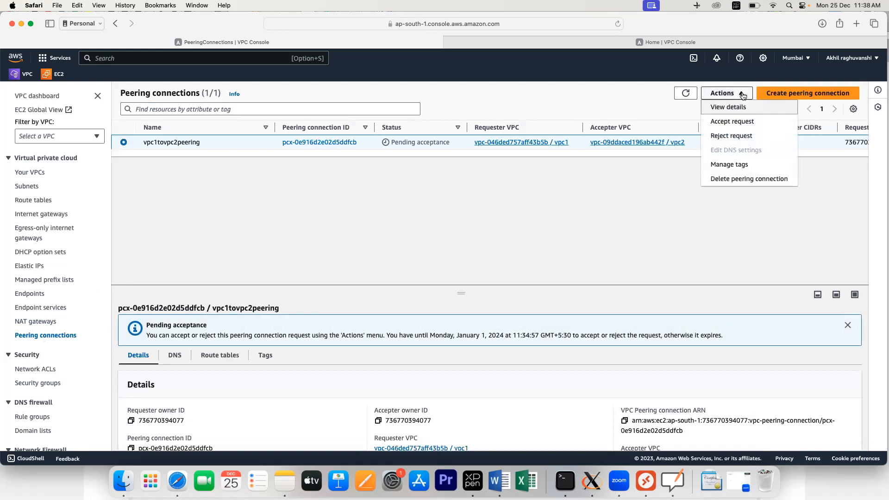
pyautogui.click(731, 122)
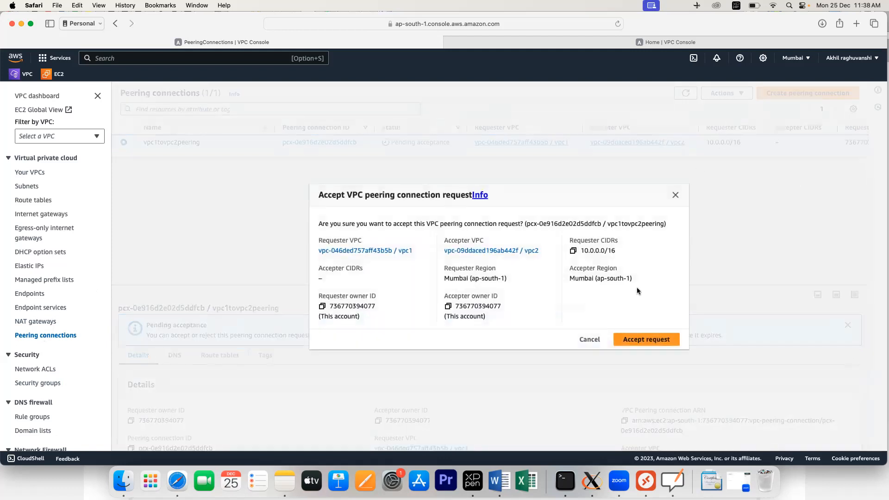
pyautogui.click(640, 343)
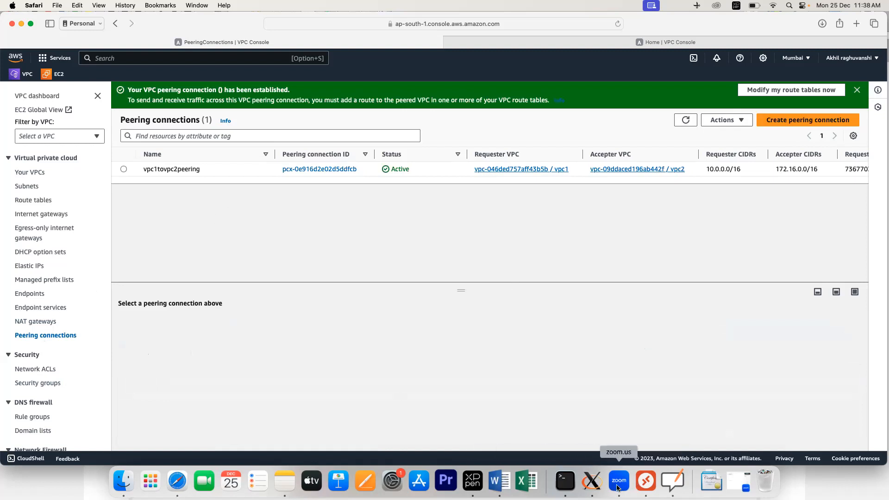
pyautogui.click(591, 482)
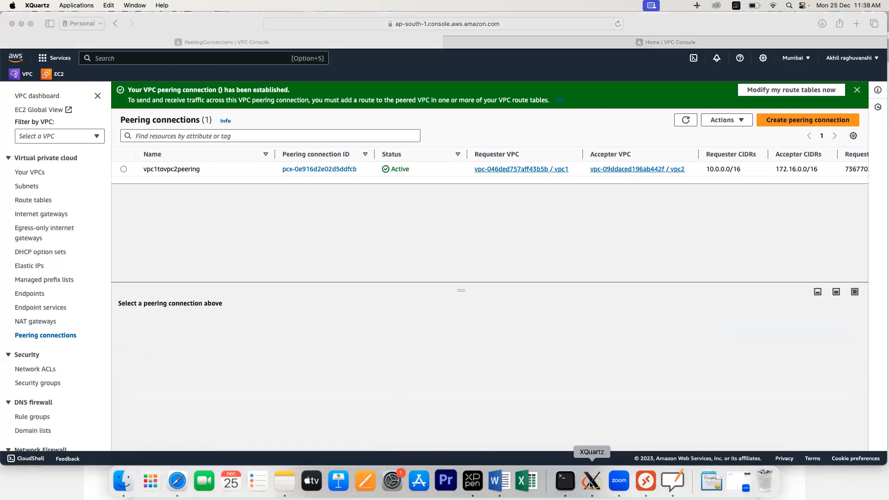
# Step: Close the timed-out ping window on the 13.201.77.165 Windows VM and return to Safari
pyautogui.click(654, 483)
pyautogui.doubleClick(422, 151)
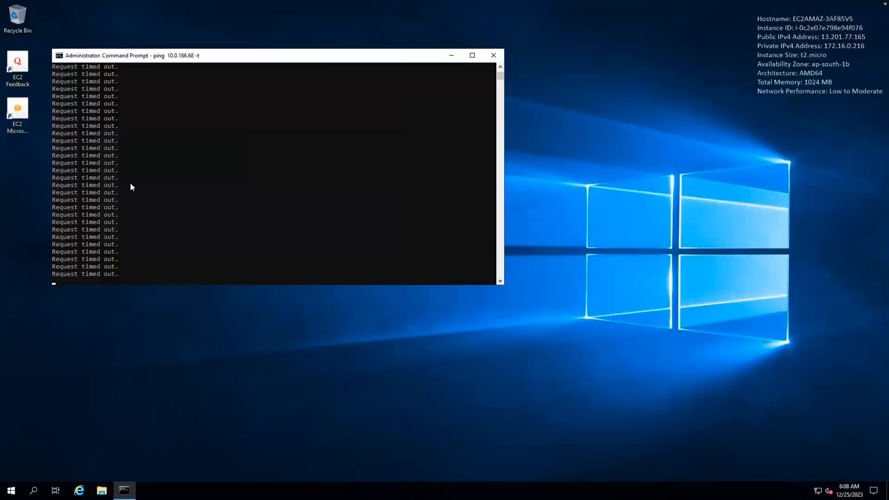
pyautogui.moveTo(213, 61); pyautogui.dragTo(241, 62)
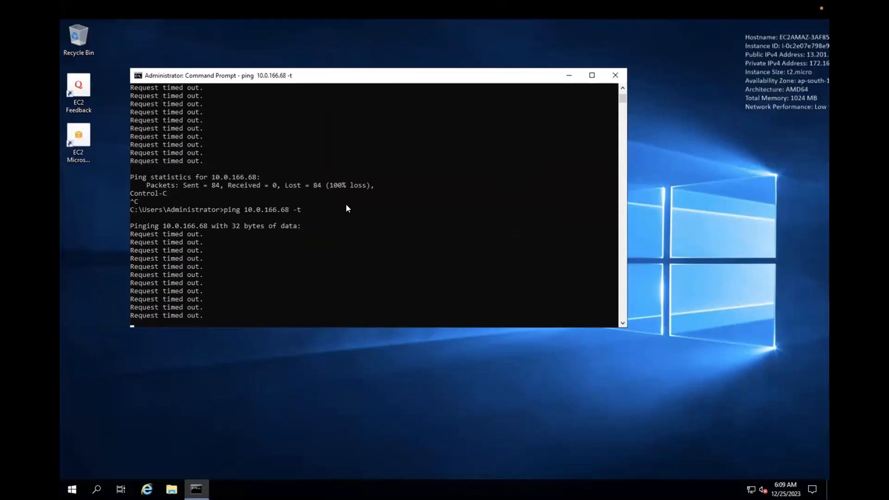
pyautogui.click(614, 76)
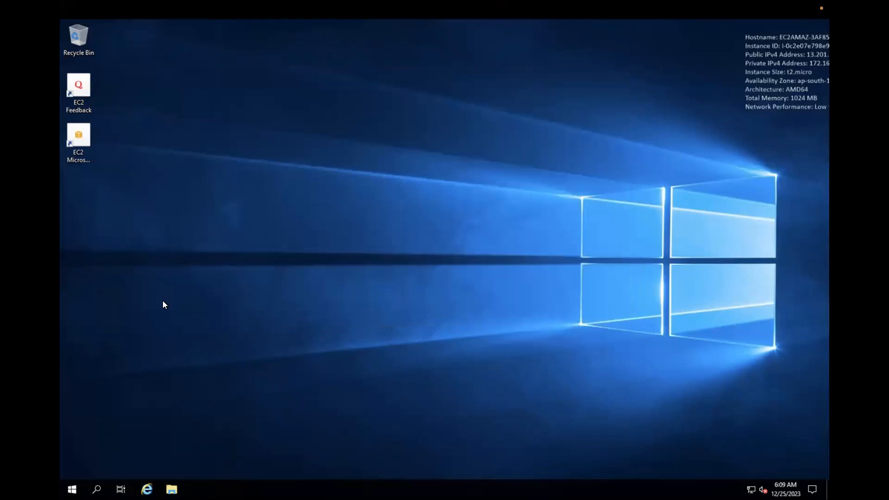
pyautogui.hotkey('ctrl', 'Left')
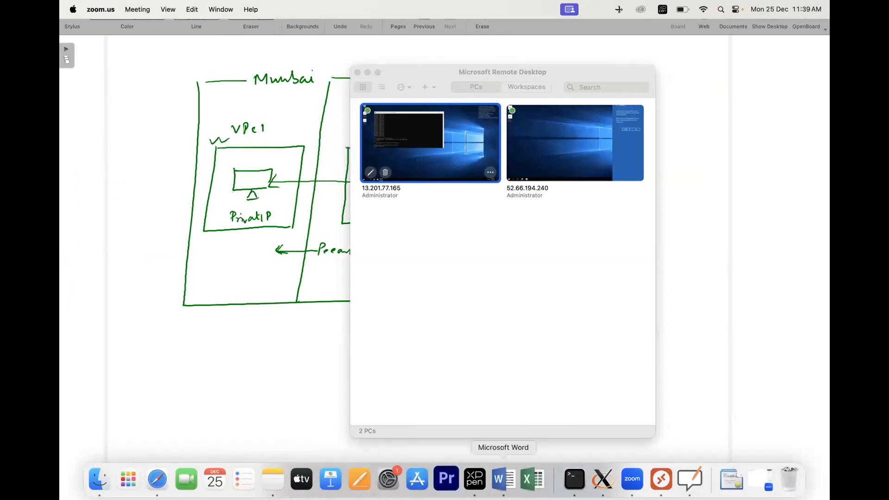
pyautogui.press('super+Tab')
pyautogui.press('super+Tab')
pyautogui.press('super+Tab')
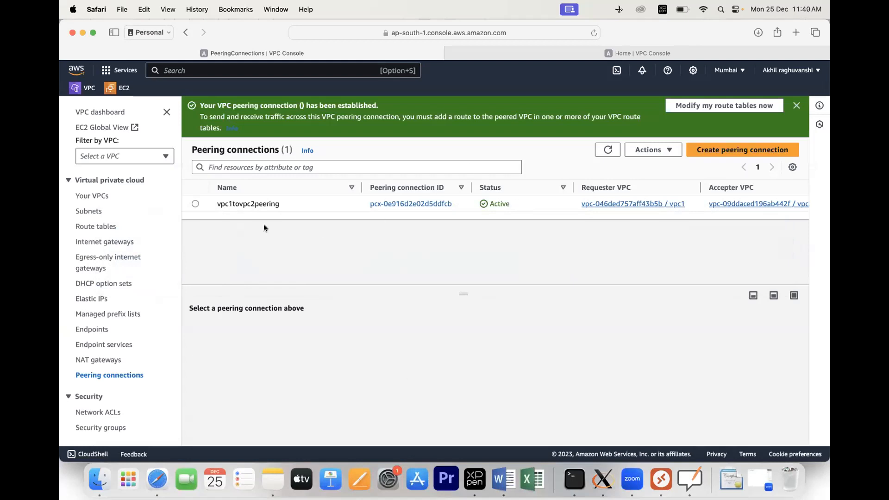
# Step: Review the VPC list, myvpc details and subnets, then open Peering connections showing vpc1tovpc2peering Active
pyautogui.click(95, 227)
pyautogui.click(618, 51)
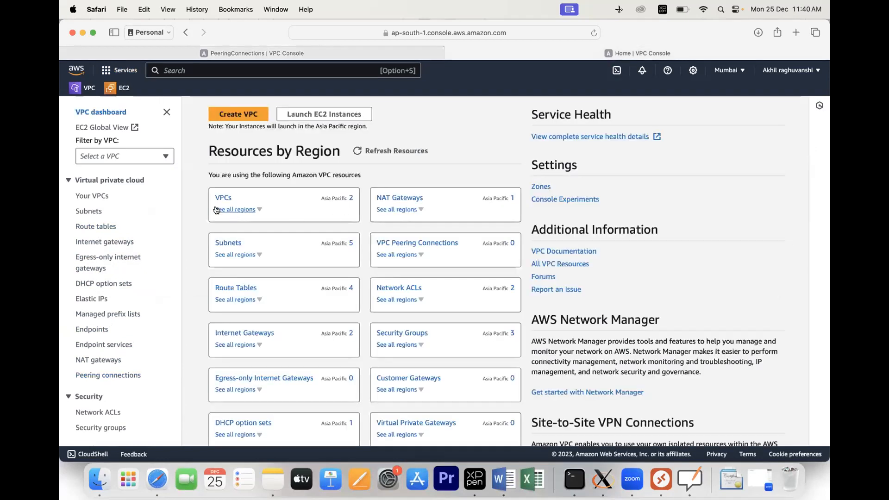
pyautogui.click(97, 196)
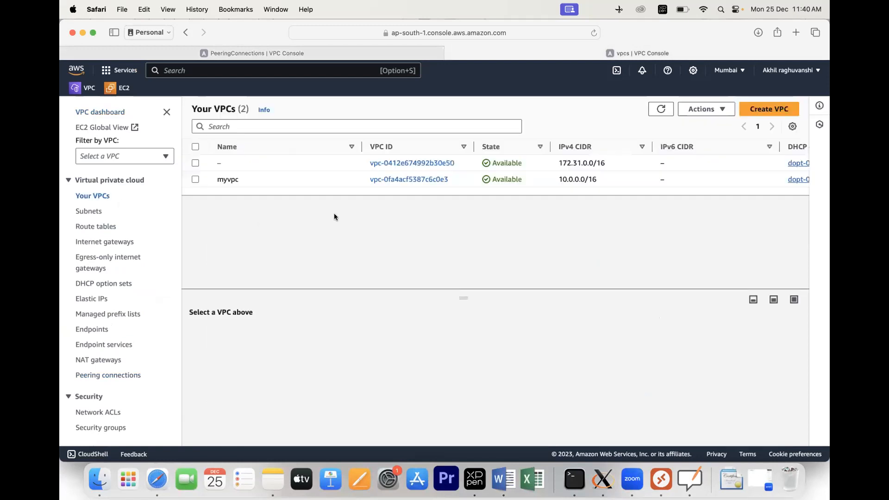
pyautogui.click(406, 180)
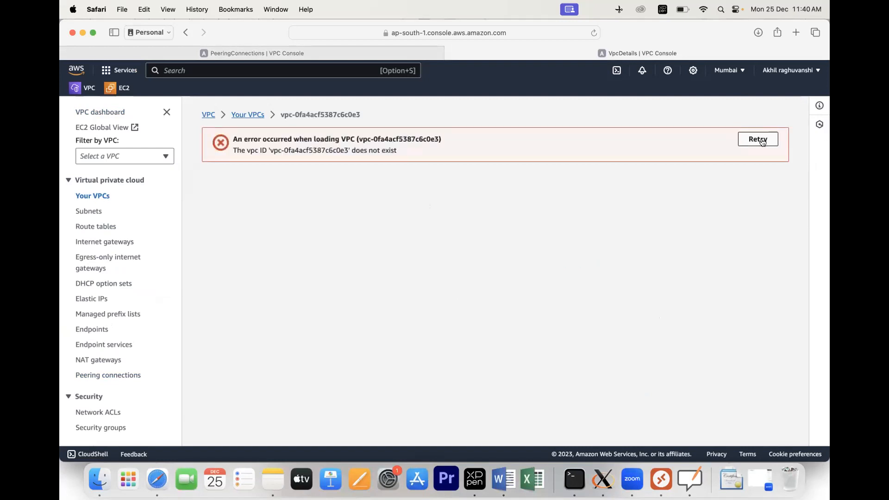
pyautogui.click(255, 115)
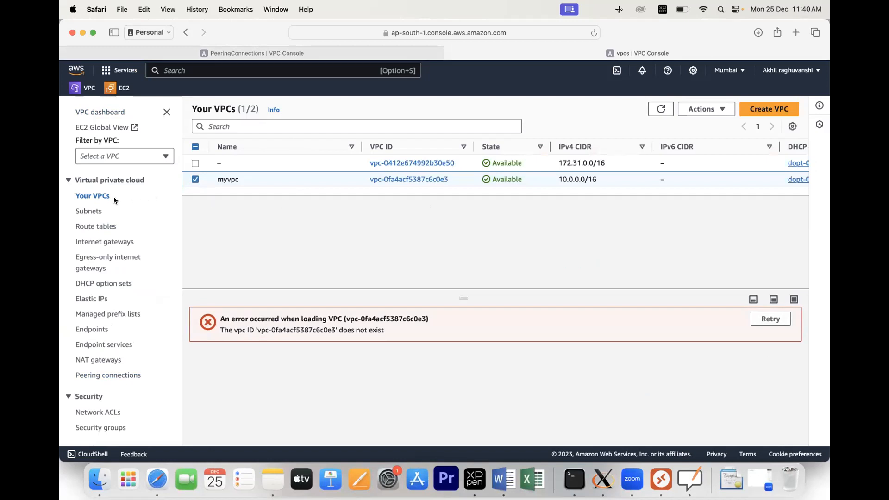
pyautogui.click(93, 212)
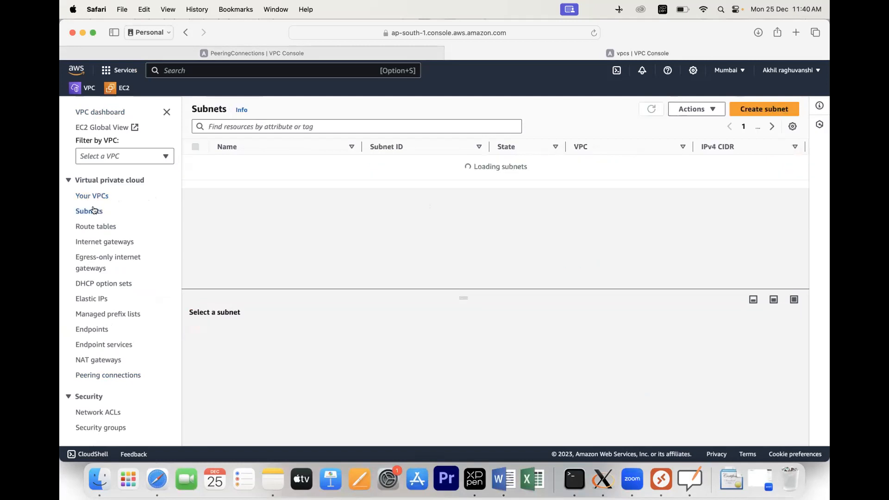
pyautogui.click(96, 197)
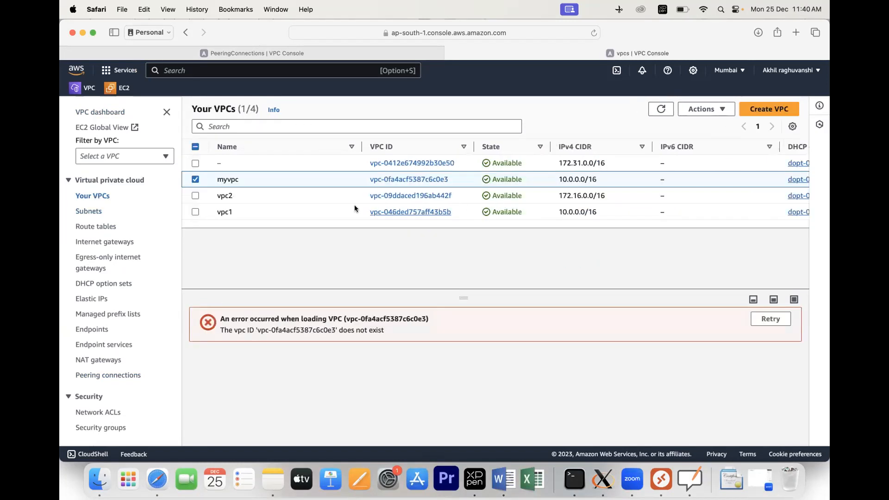
pyautogui.click(196, 179)
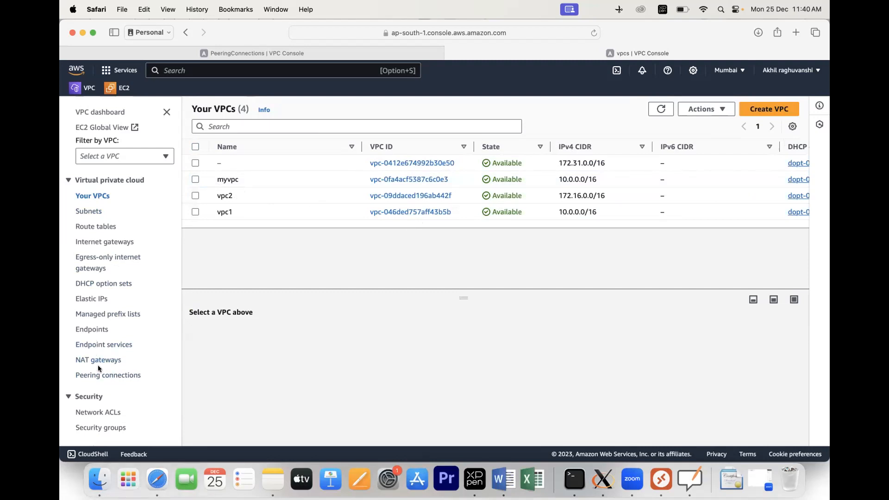
pyautogui.click(102, 375)
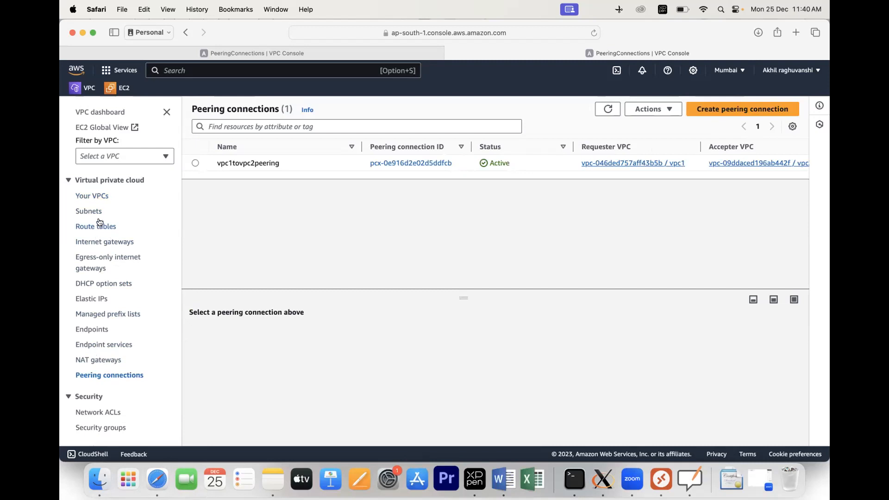
# Step: Open vpc2's details, then inspect vpc1rt's routes in the Route tables list
pyautogui.click(100, 197)
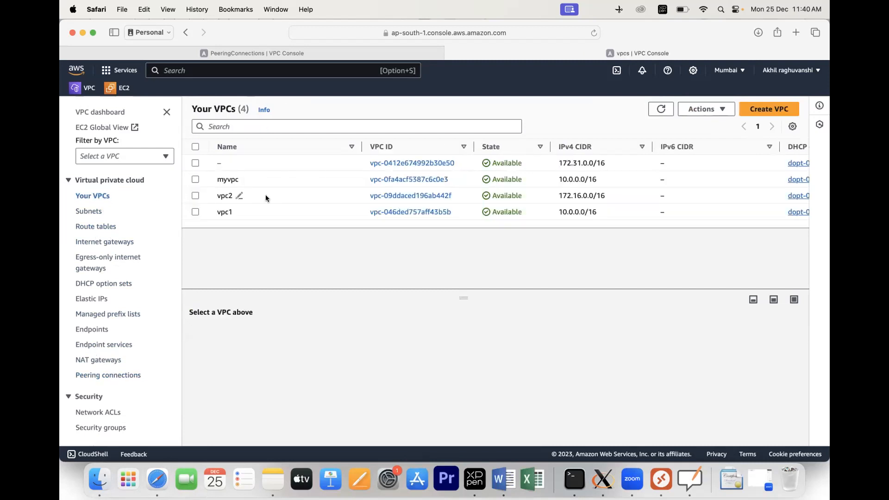
pyautogui.click(427, 195)
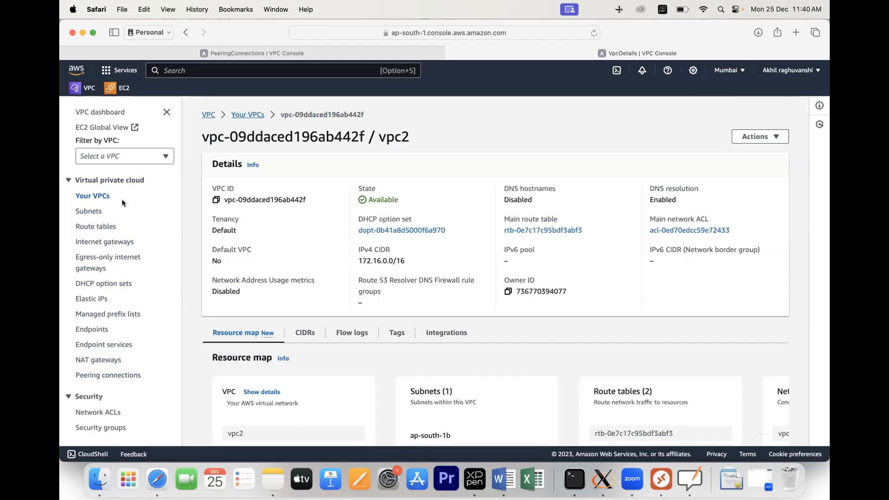
pyautogui.click(95, 227)
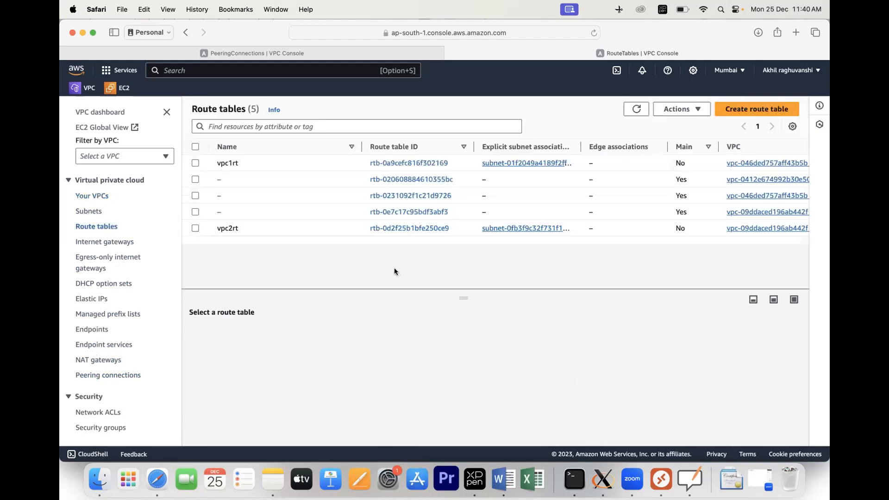
pyautogui.click(418, 164)
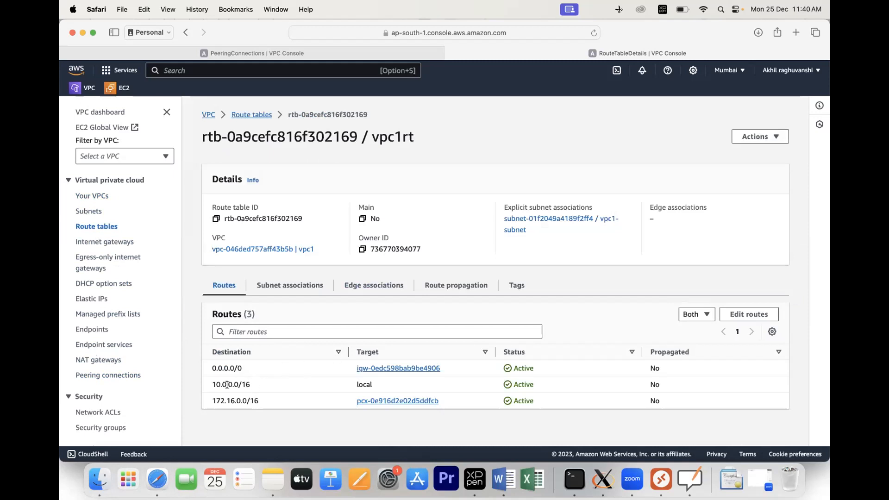
pyautogui.moveTo(214, 384)
pyautogui.mouseDown()
pyautogui.moveTo(259, 386)
pyautogui.moveTo(207, 399)
pyautogui.mouseUp()
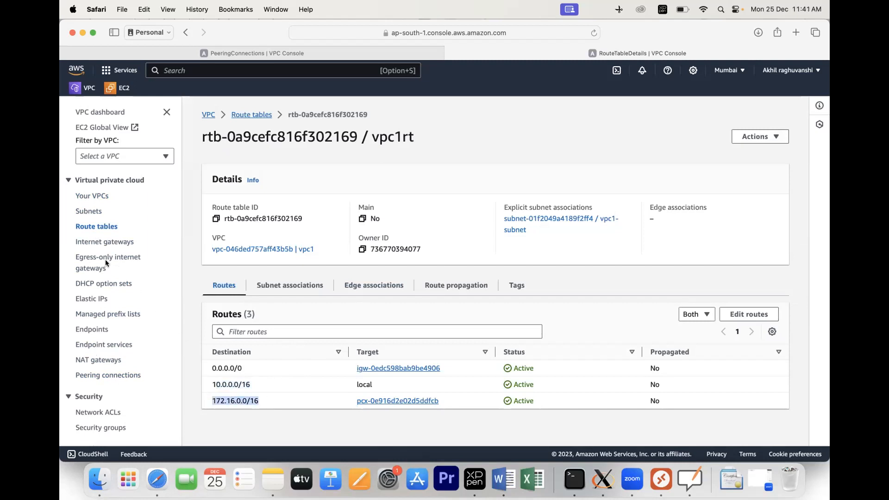
# Step: Inspect vpc2rt's routes, confirming the 10.0.0.0/16 peering route is Active, then return to Route tables
pyautogui.click(101, 226)
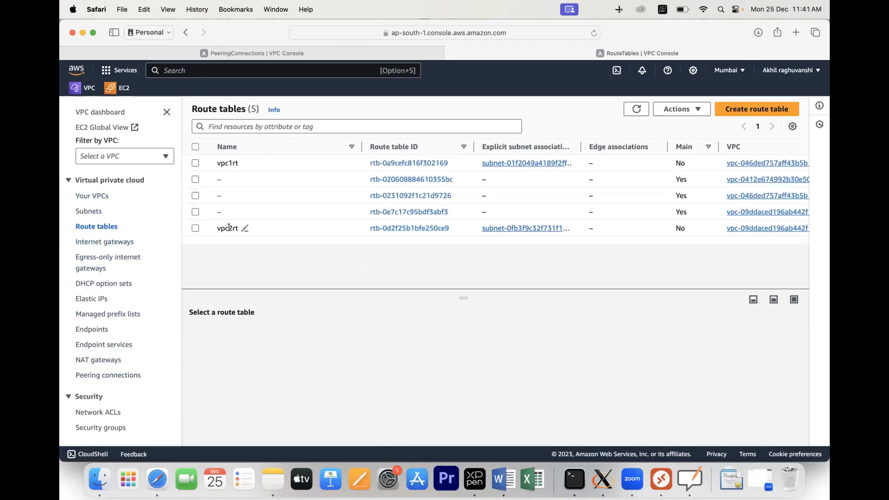
pyautogui.click(409, 228)
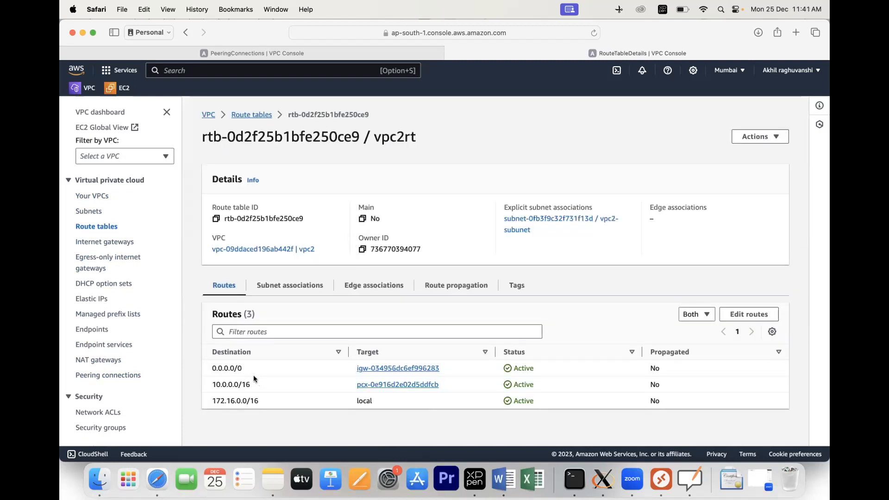
pyautogui.moveTo(252, 384); pyautogui.dragTo(194, 382)
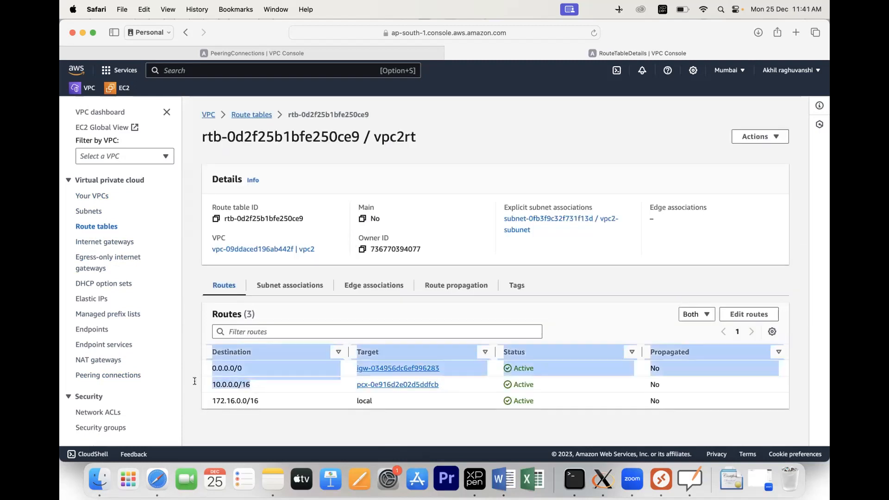
pyautogui.click(287, 404)
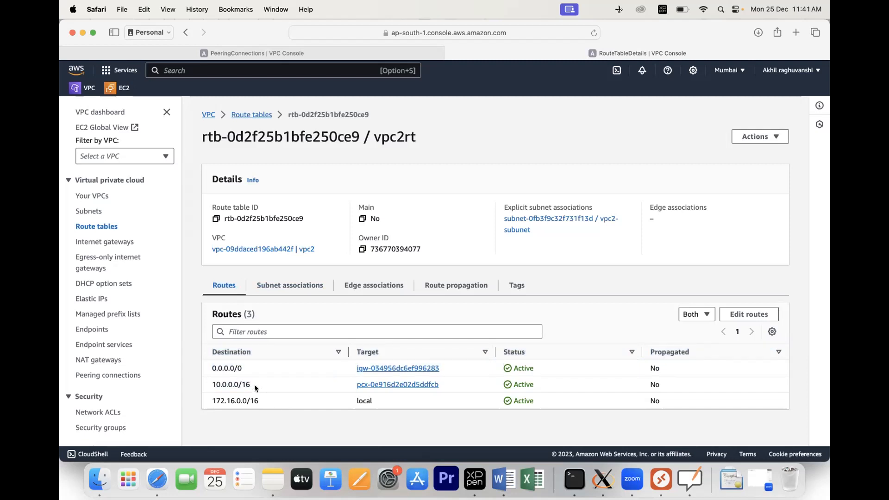
pyautogui.moveTo(254, 387); pyautogui.dragTo(211, 383)
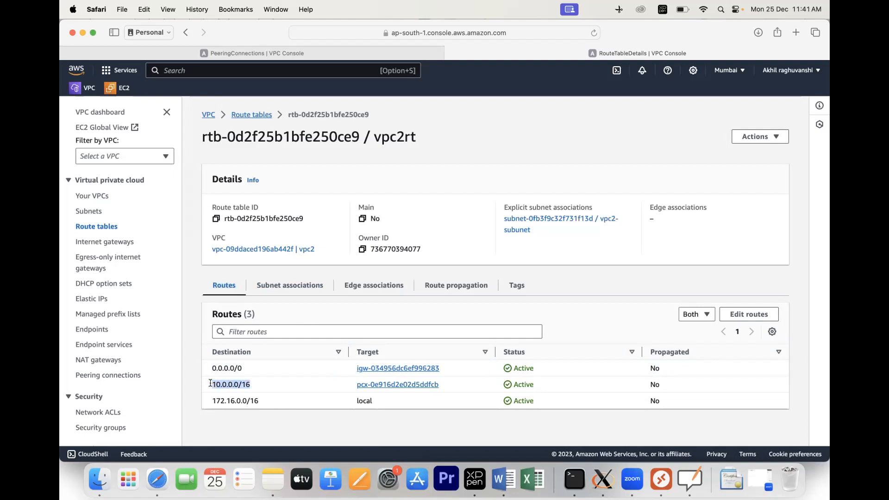
pyautogui.click(275, 401)
pyautogui.moveTo(263, 400); pyautogui.dragTo(209, 398)
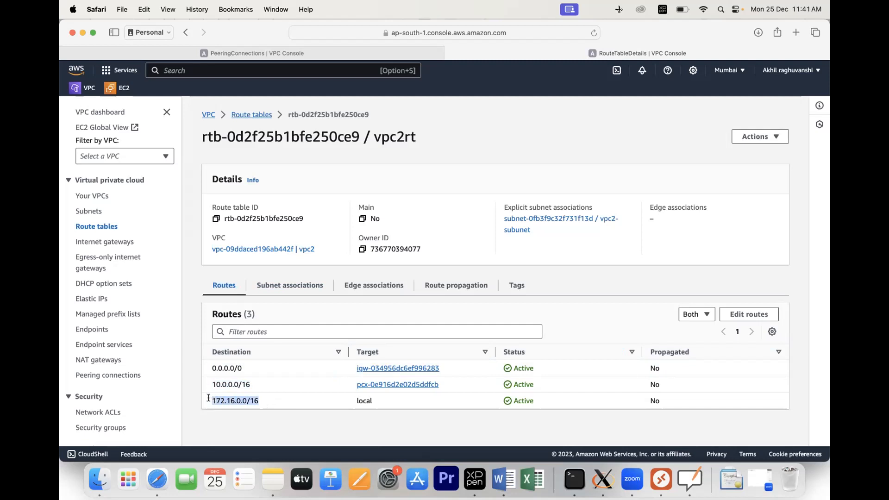
pyautogui.click(271, 404)
pyautogui.moveTo(256, 384); pyautogui.dragTo(215, 385)
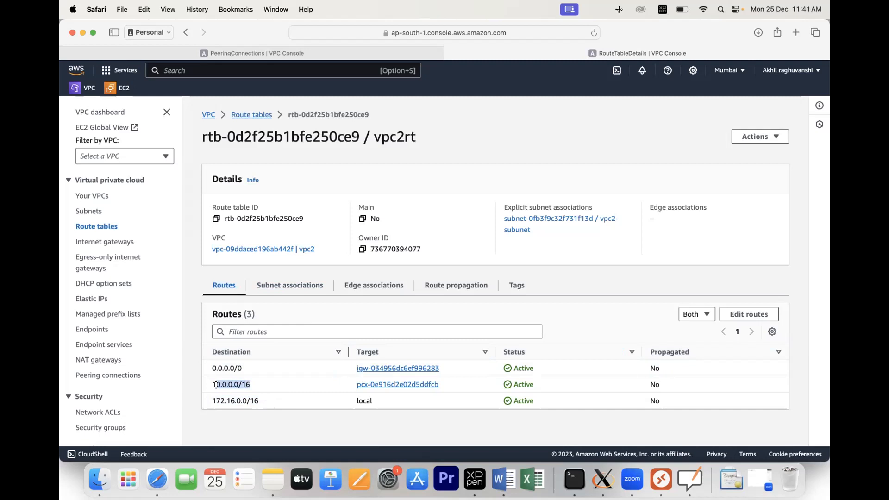
pyautogui.click(91, 226)
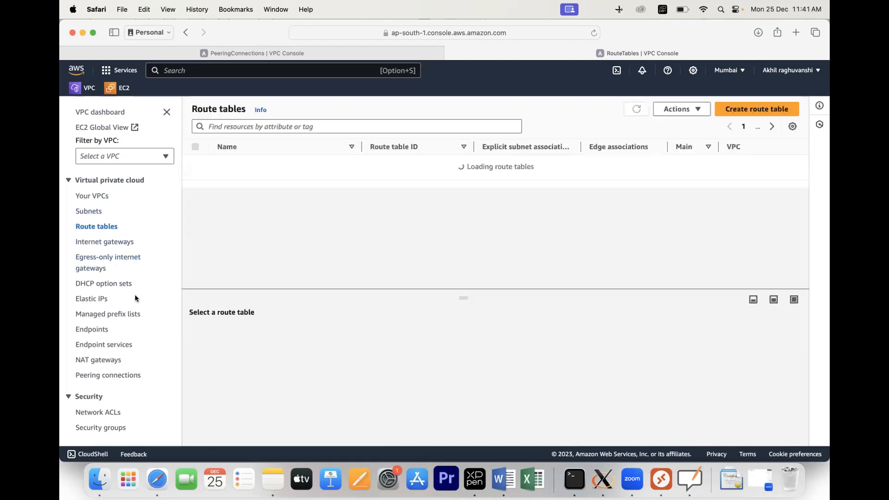
# Step: Connect to the Windows VM at 52.66.194.240, allow network discovery, and dismiss the stray Remote Desktop Connection
pyautogui.click(661, 479)
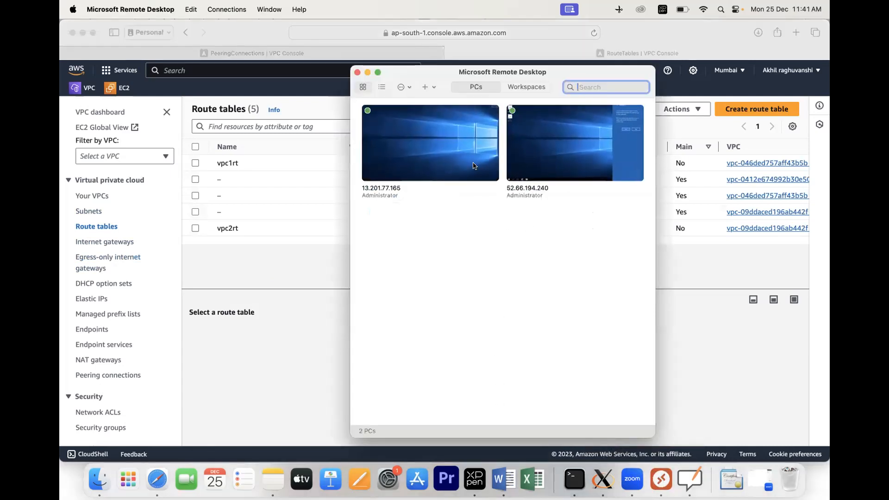
pyautogui.moveTo(469, 161)
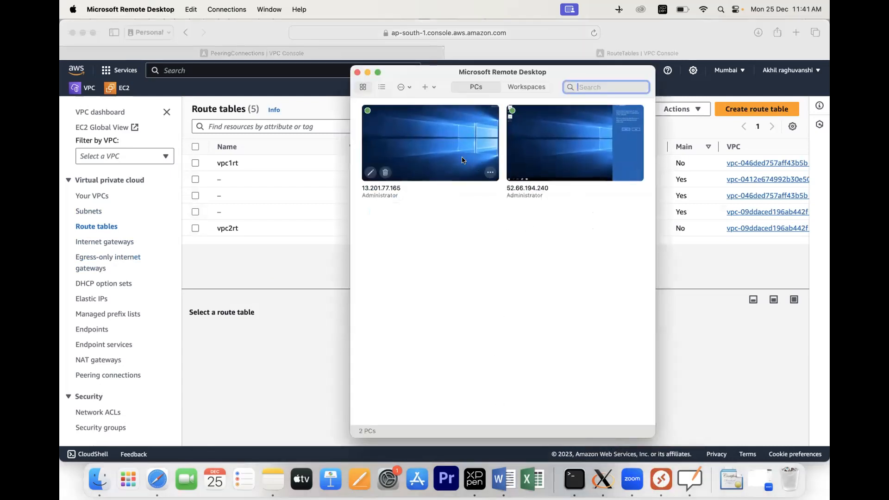
pyautogui.doubleClick(556, 155)
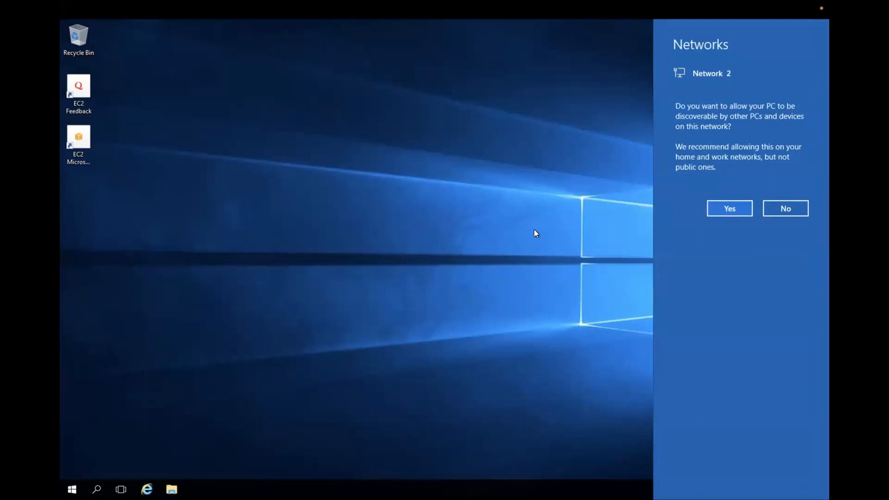
pyautogui.click(729, 210)
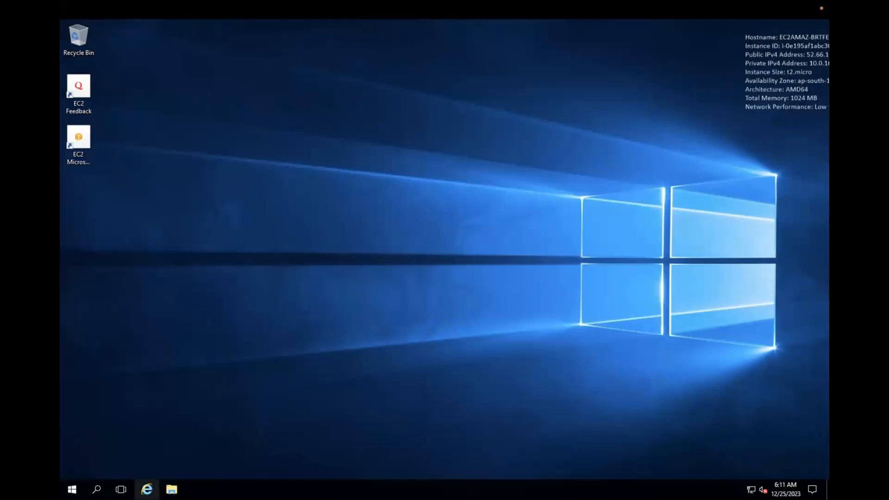
pyautogui.click(72, 489)
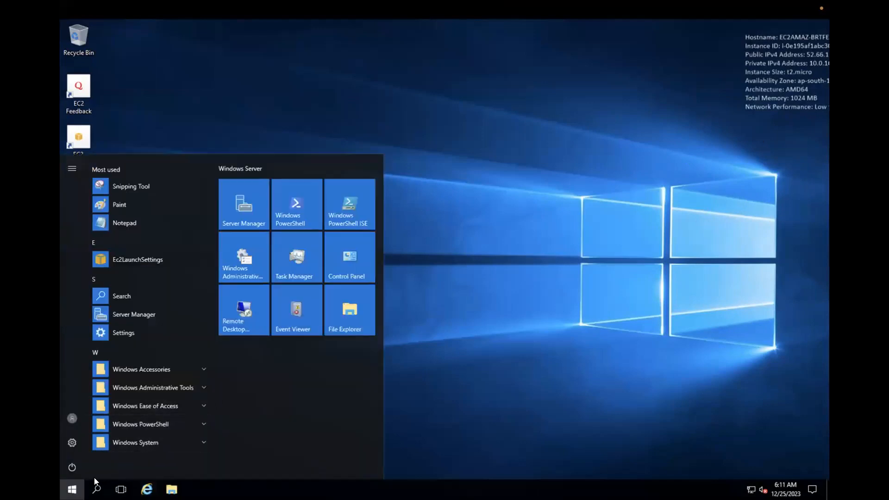
pyautogui.click(237, 319)
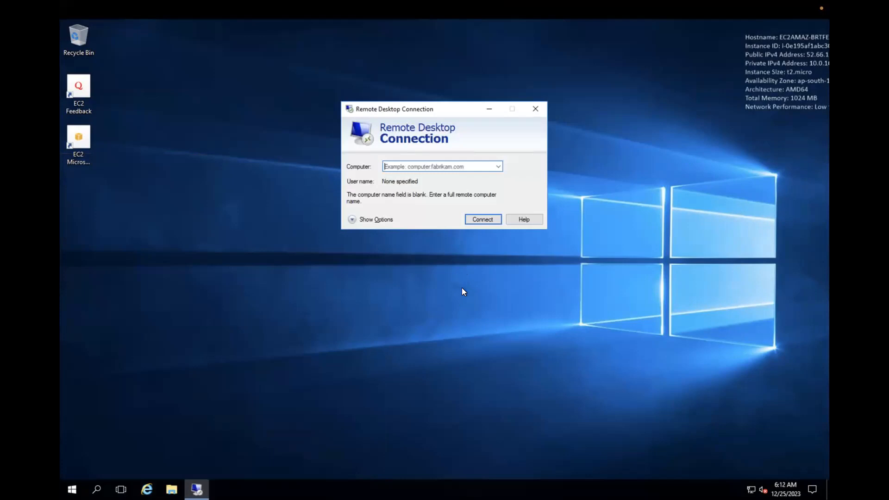
pyautogui.click(536, 108)
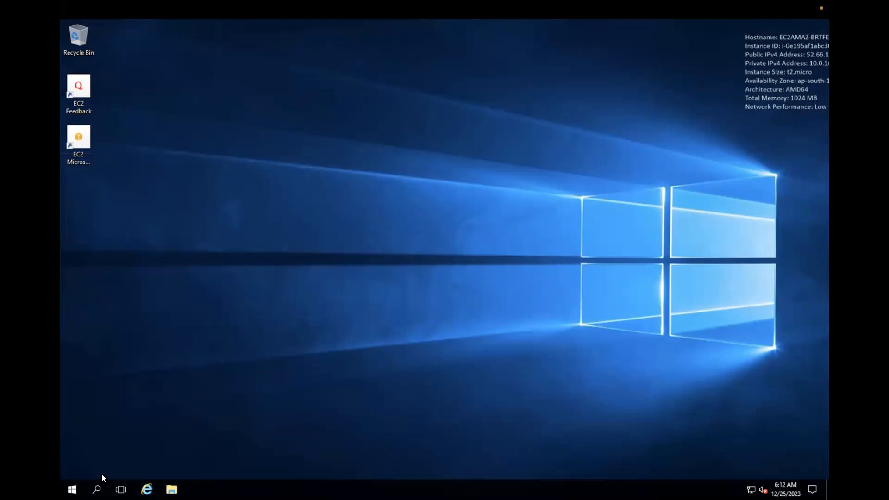
# Step: Launch an administrator command prompt, type 172.16, then switch back to the AWS console
pyautogui.click(72, 489)
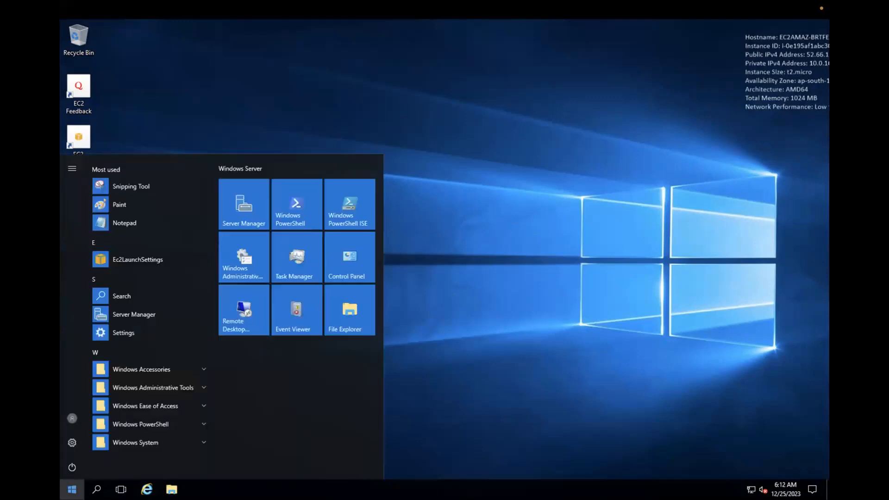
pyautogui.write('r')
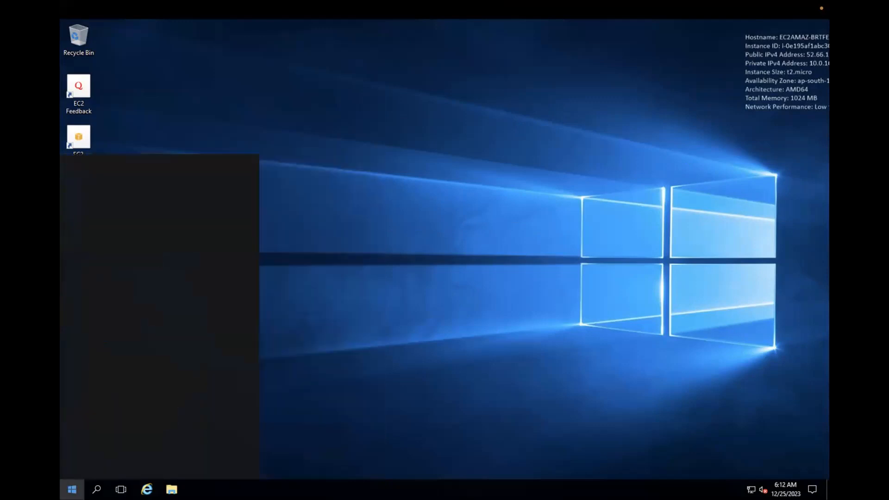
pyautogui.write('md')
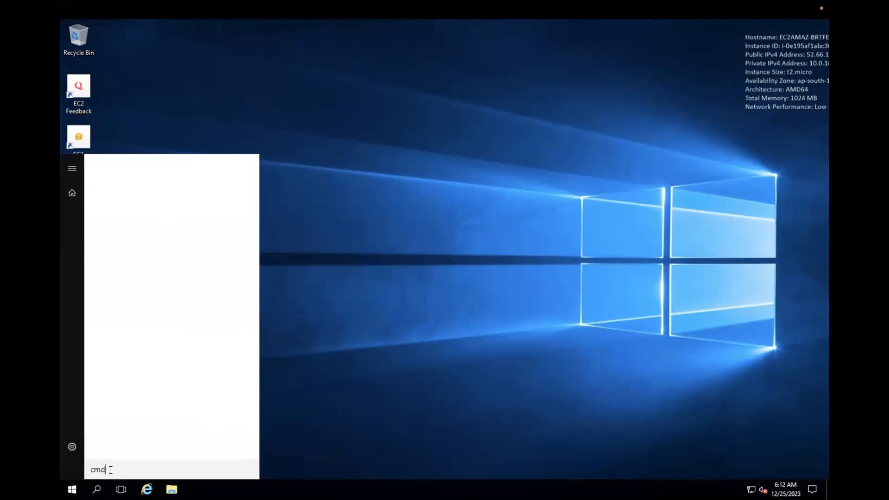
pyautogui.press('Return')
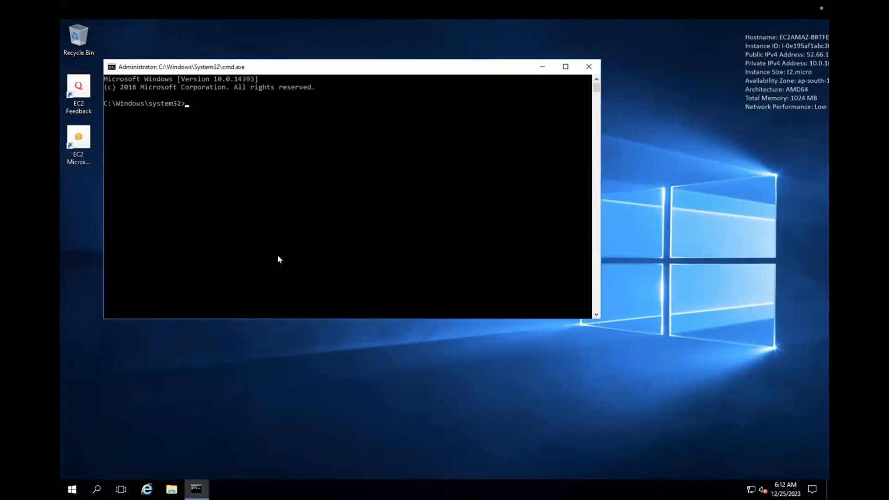
pyautogui.write('172.16')
pyautogui.hotkey('ctrl', 'Left')
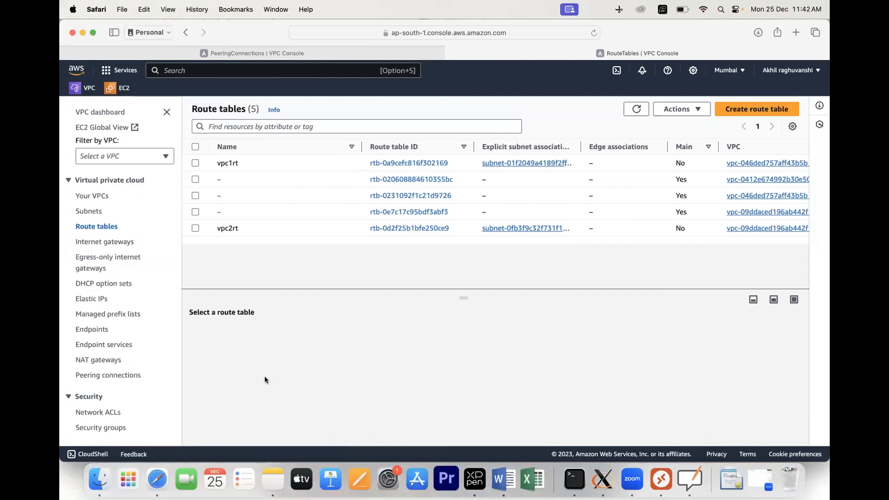
# Step: Check the running vpc1vm and vpc2vm instance details to find vpc2vm's private IP, 172.16.0.216
pyautogui.click(118, 88)
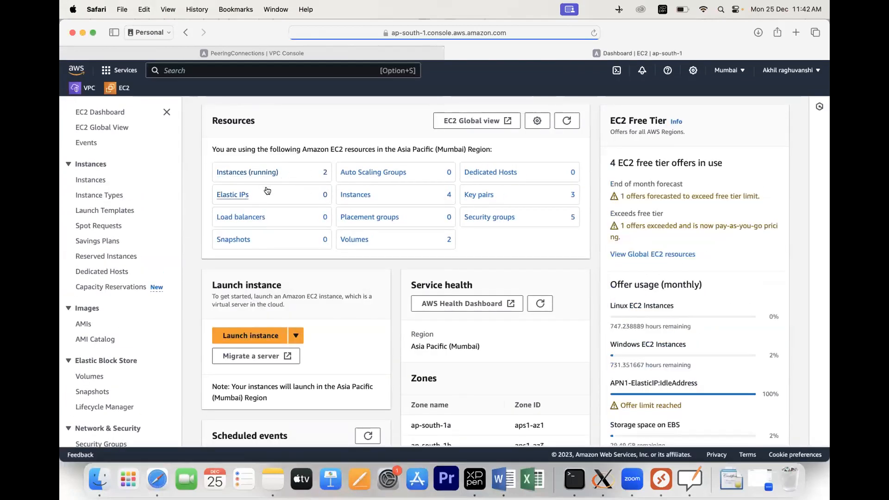
pyautogui.click(257, 172)
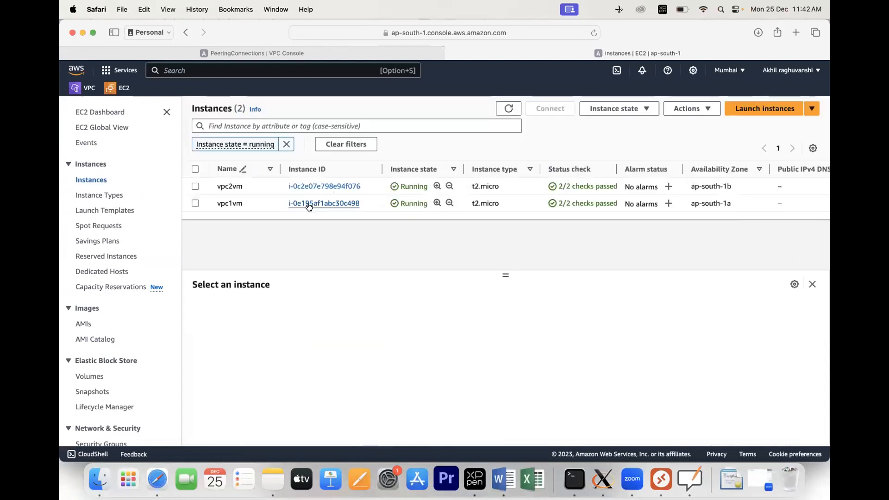
pyautogui.click(309, 204)
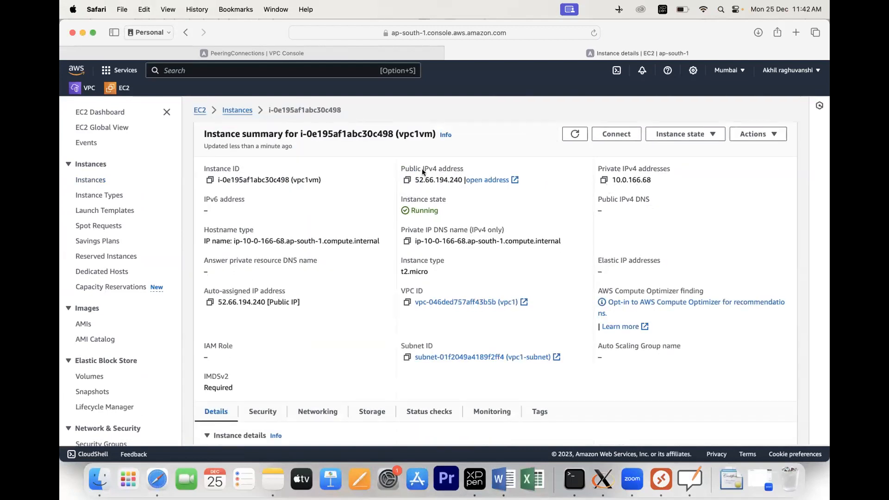
pyautogui.click(233, 111)
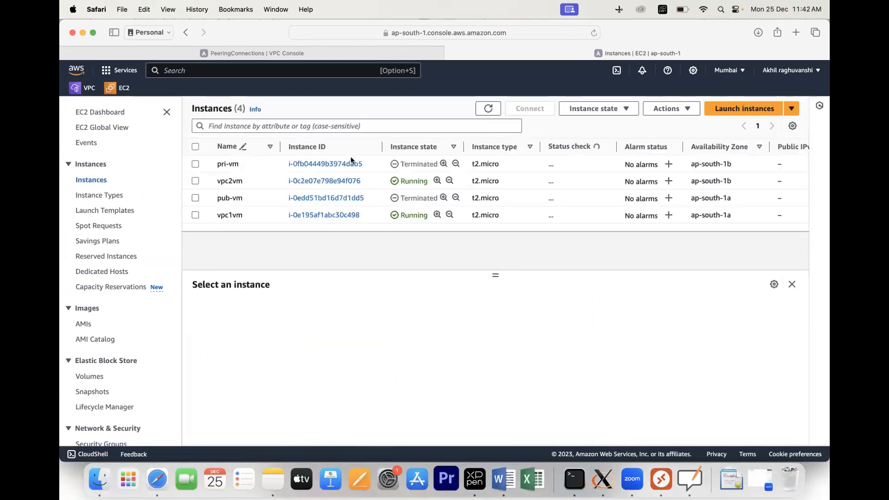
pyautogui.click(321, 181)
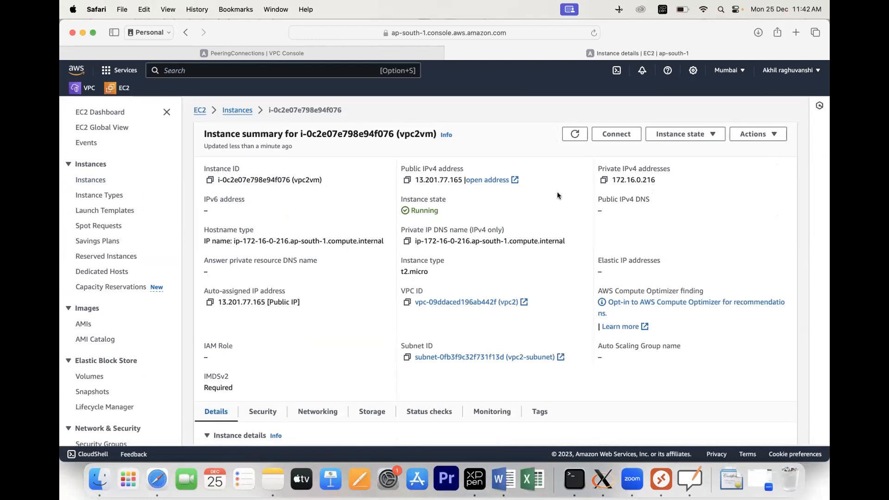
pyautogui.press('super+Tab')
# Step: Connect to the 52.66.194.240 PC and ping 172.16.0.216 from its command prompt; requests time out
pyautogui.doubleClick(510, 173)
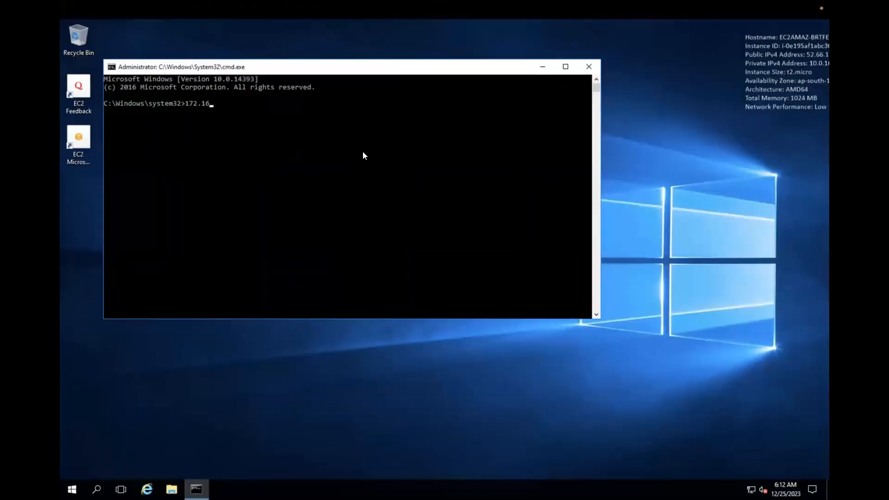
pyautogui.write('.16.0.216')
pyautogui.press('Return')
pyautogui.write('pi')
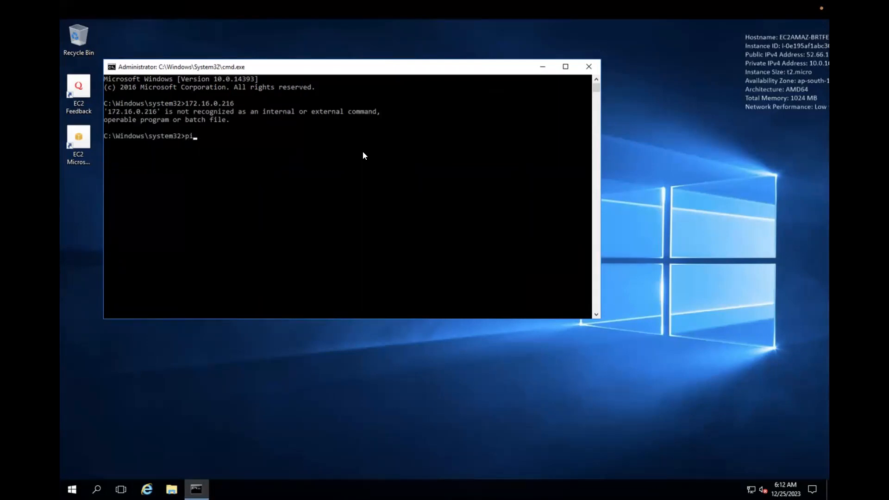
pyautogui.write('ng 172.16.0.216')
pyautogui.press('Return')
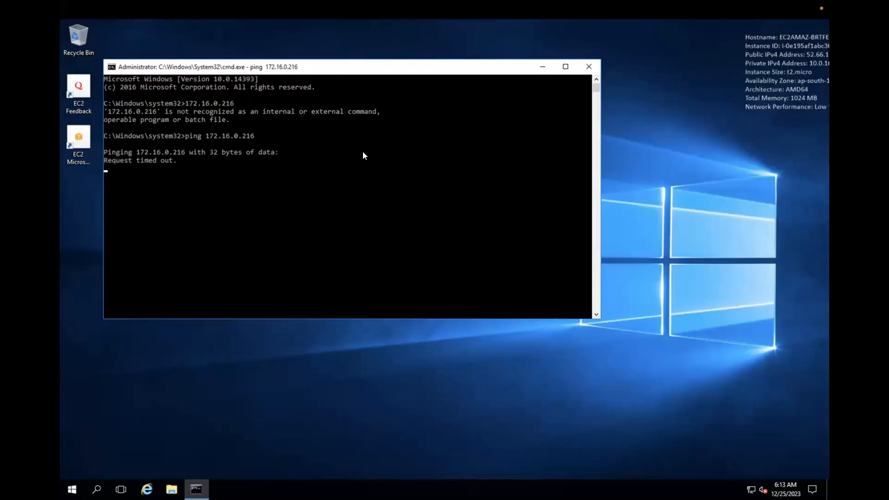
pyautogui.click(74, 487)
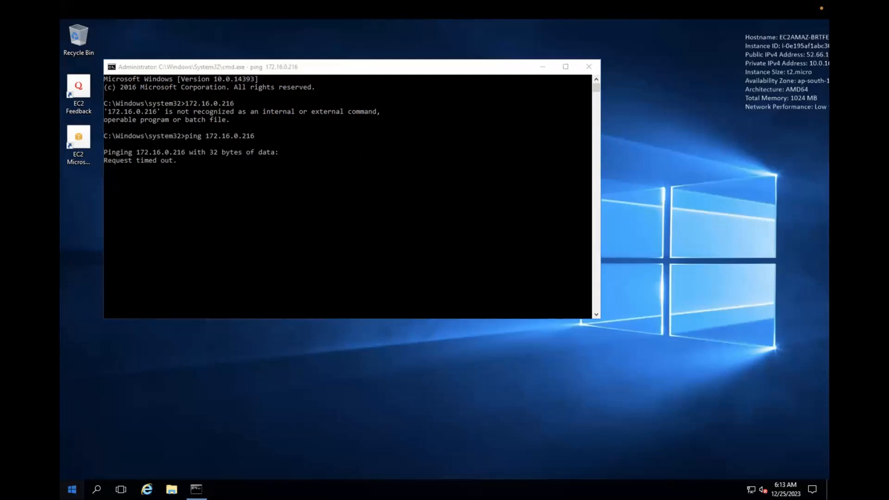
# Step: Launch Windows Defender from a 'windows' Start search and dismiss its what's-new notice
pyautogui.write('windows')
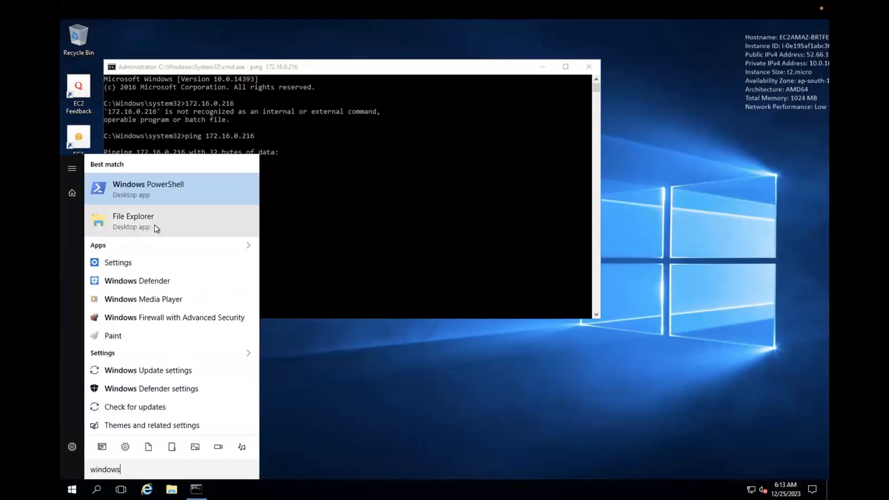
pyautogui.click(152, 282)
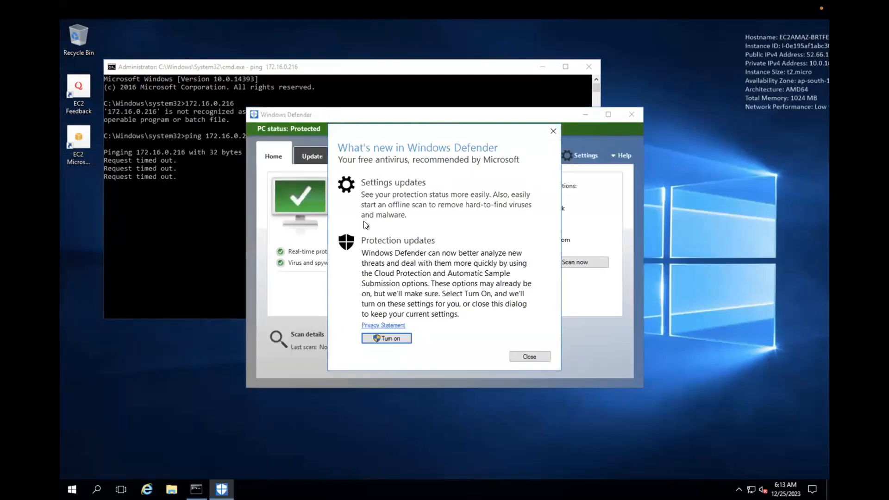
pyautogui.click(529, 355)
# Step: Find Windows Firewall through a 'fire' search and turn it off for private and public networks
pyautogui.click(72, 490)
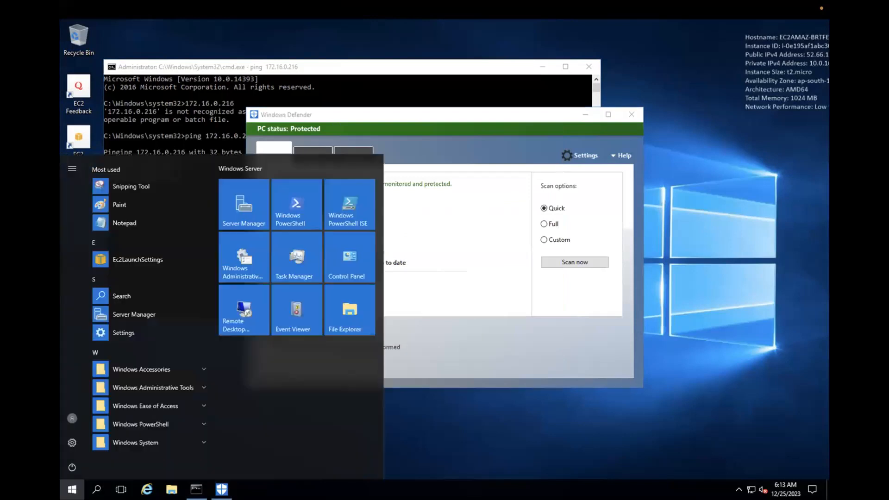
pyautogui.write('fiere')
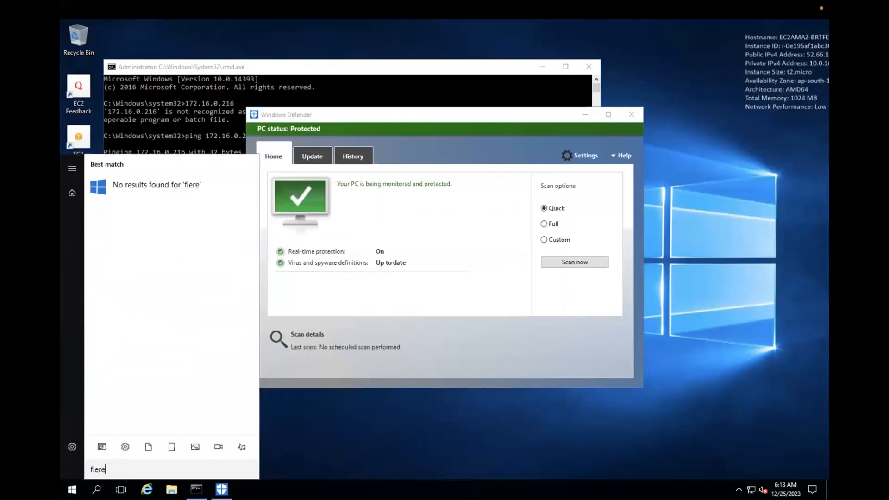
pyautogui.press('BackSpace')
pyautogui.press('BackSpace')
pyautogui.press('BackSpace')
pyautogui.press('BackSpace')
pyautogui.press('BackSpace')
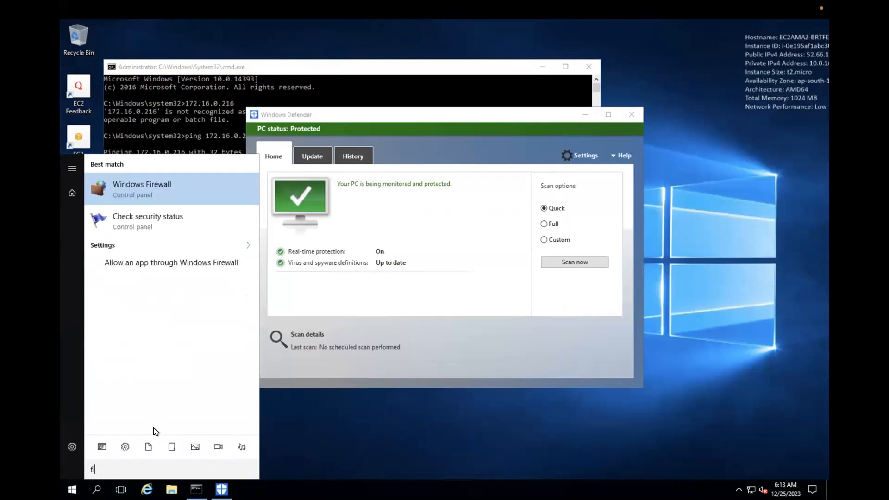
pyautogui.write('fi')
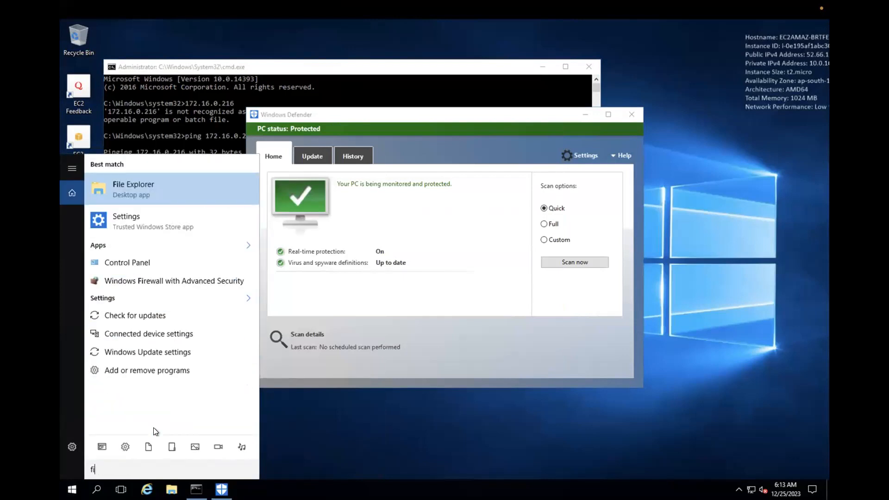
pyautogui.write('re')
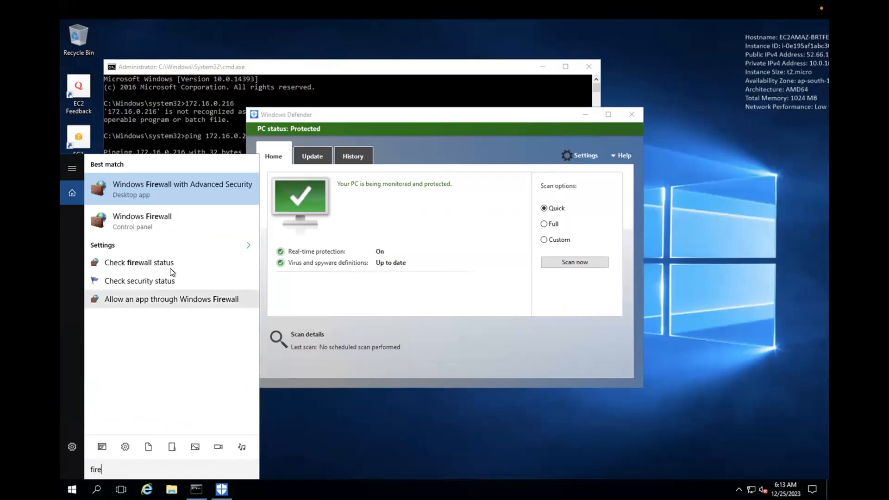
pyautogui.click(154, 223)
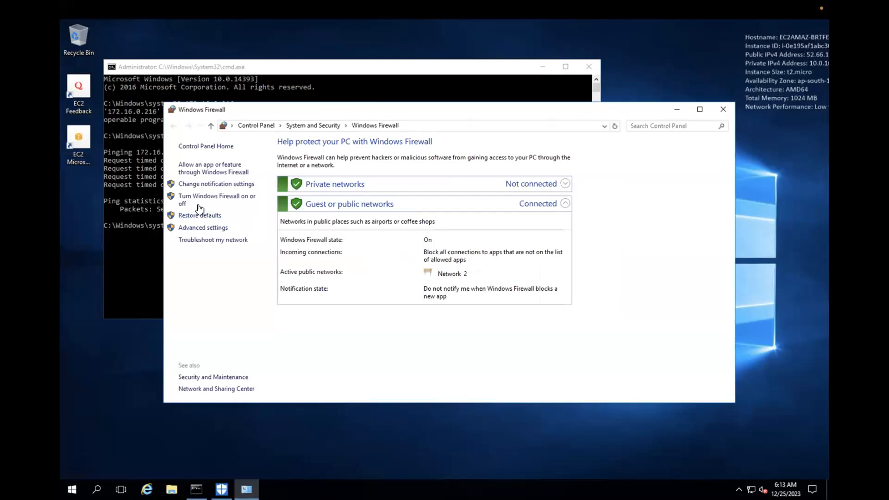
pyautogui.click(198, 206)
pyautogui.click(333, 281)
pyautogui.click(333, 221)
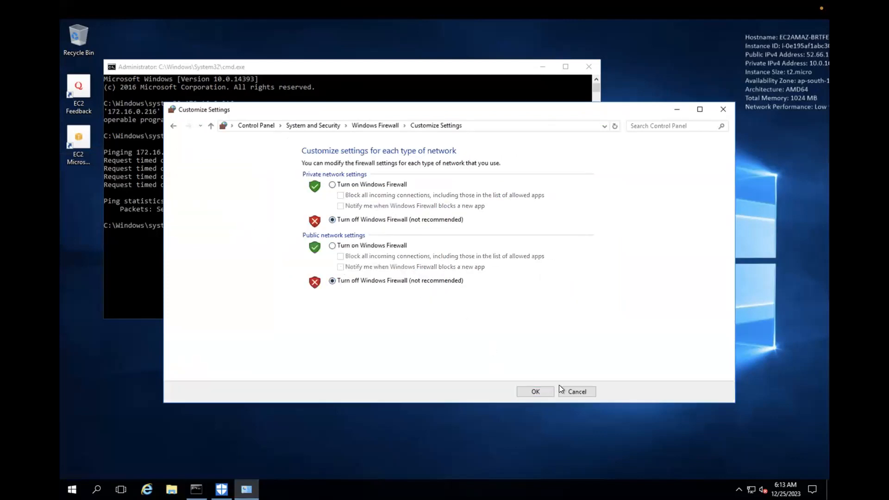
pyautogui.click(535, 391)
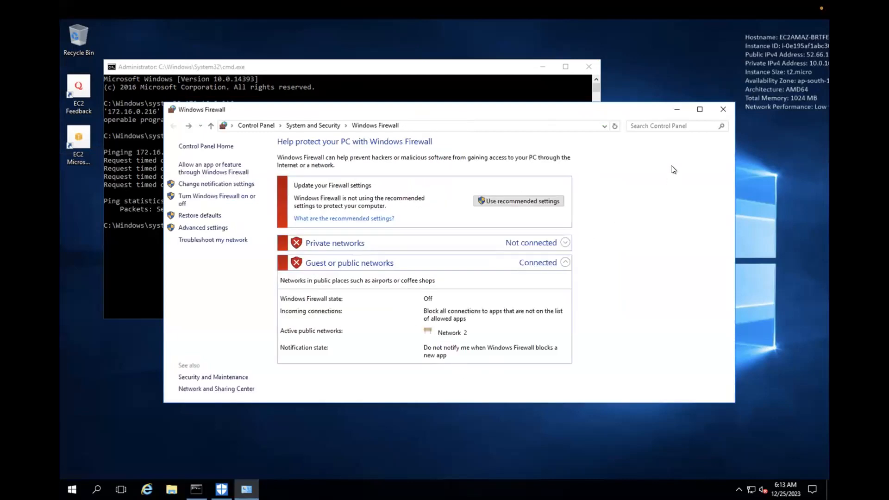
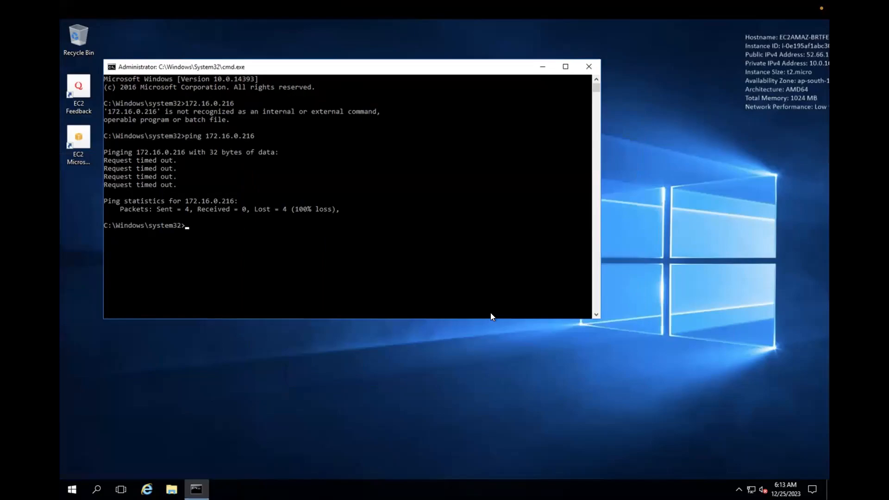
# Step: Reconnect to the 13.201.77.165 server and briefly open the firewall allowed-apps settings
pyautogui.hotkey('ctrl', 'Left')
pyautogui.click(457, 157)
pyautogui.doubleClick(457, 160)
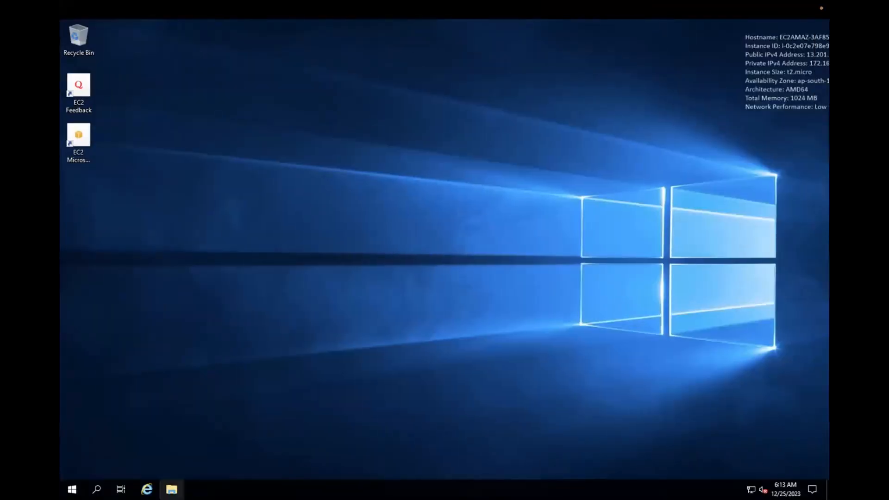
pyautogui.press('super')
pyautogui.write('window')
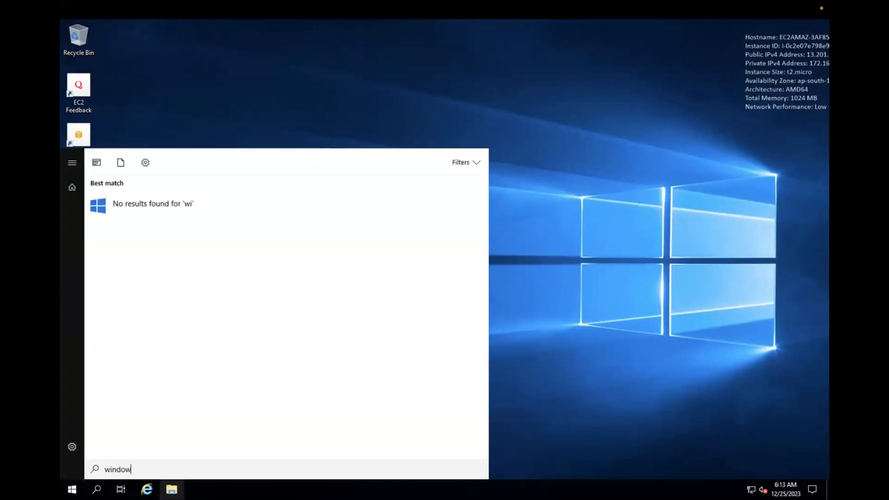
pyautogui.write('s fire')
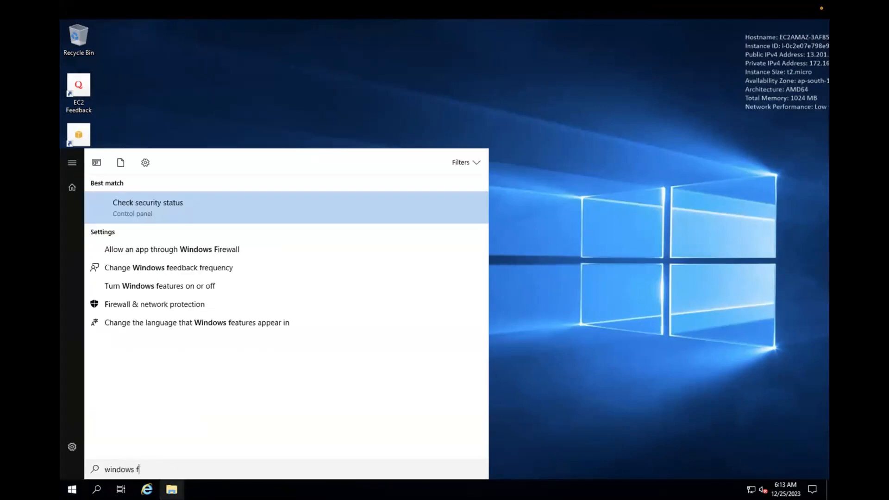
pyautogui.click(204, 255)
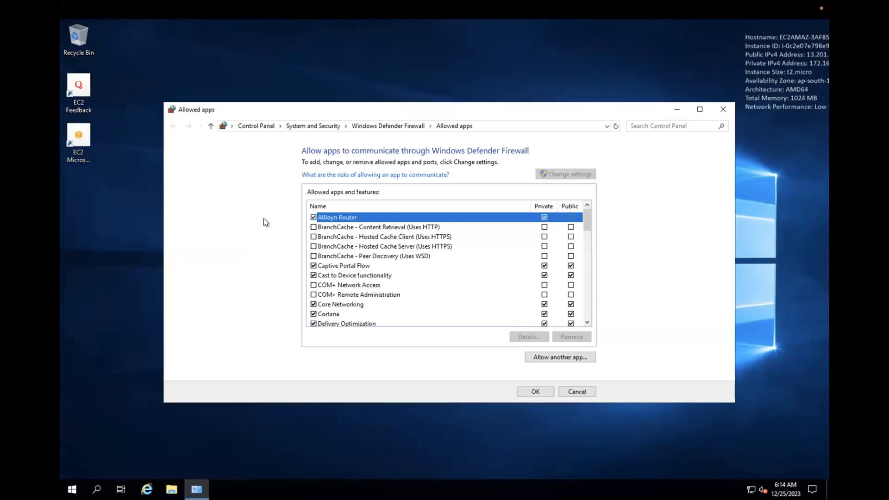
pyautogui.click(723, 109)
# Step: Turn off Windows Defender Firewall for both private and public networks and apply
pyautogui.click(71, 489)
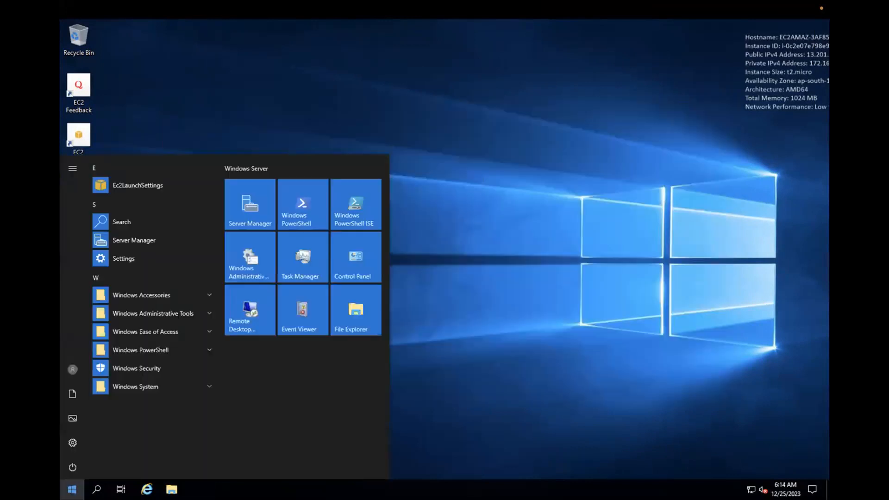
pyautogui.write('fire')
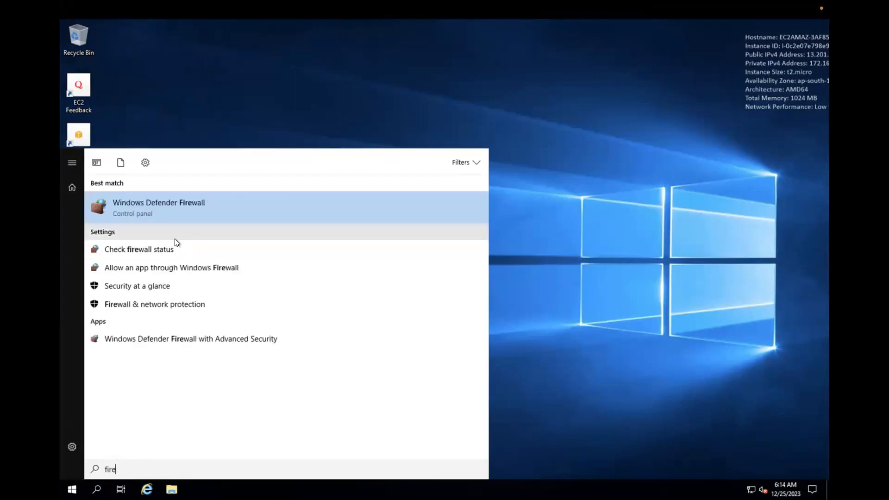
pyautogui.click(155, 219)
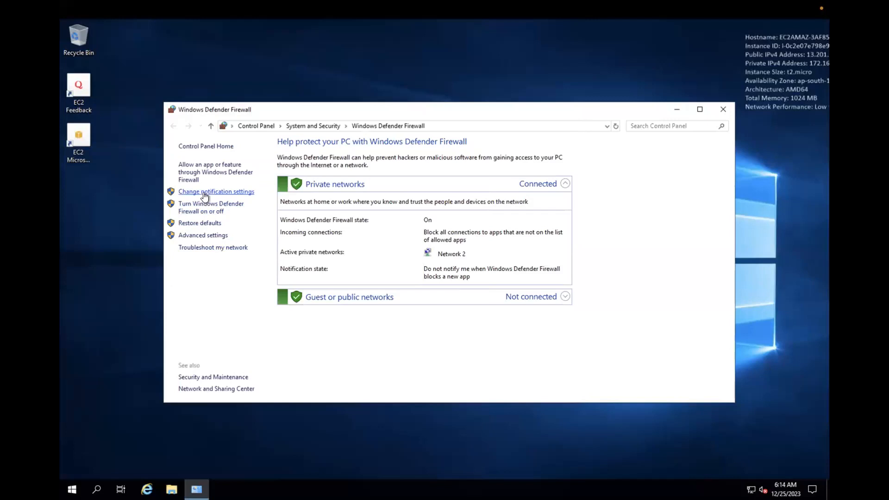
pyautogui.click(203, 192)
pyautogui.click(346, 219)
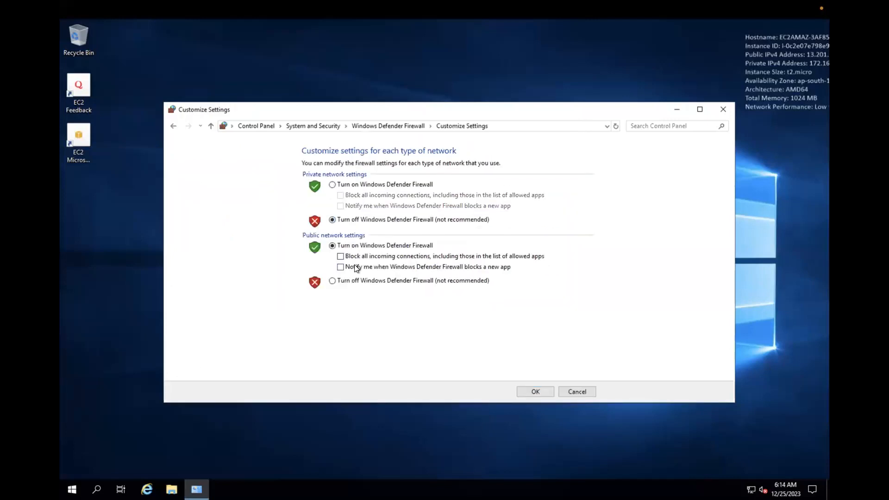
pyautogui.click(328, 278)
pyautogui.click(525, 390)
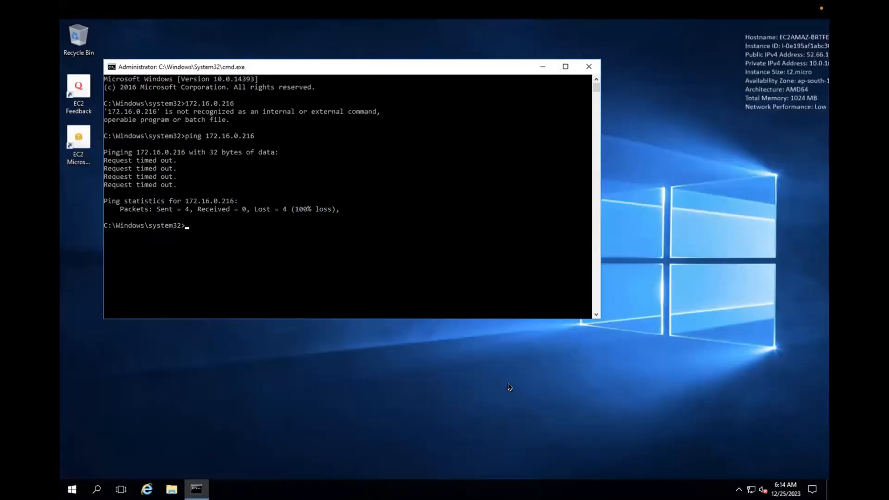
# Step: Rerun ping 172.16.0.216 in Command Prompt, now getting replies with 0% loss
pyautogui.click(378, 258)
pyautogui.press('Up')
pyautogui.press('Return')
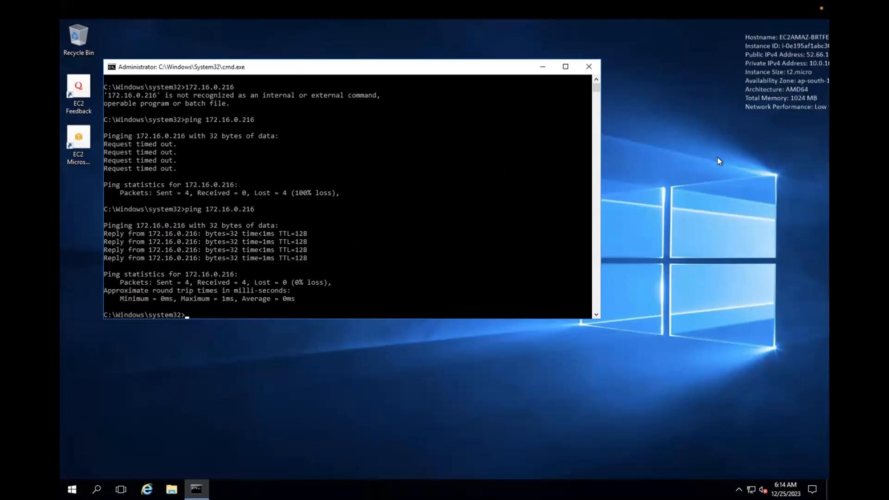
pyautogui.click(826, 62)
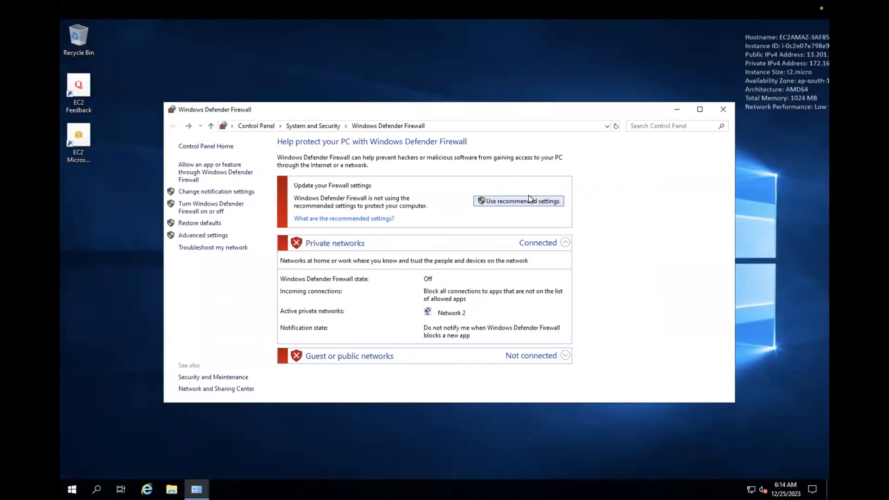
pyautogui.click(676, 109)
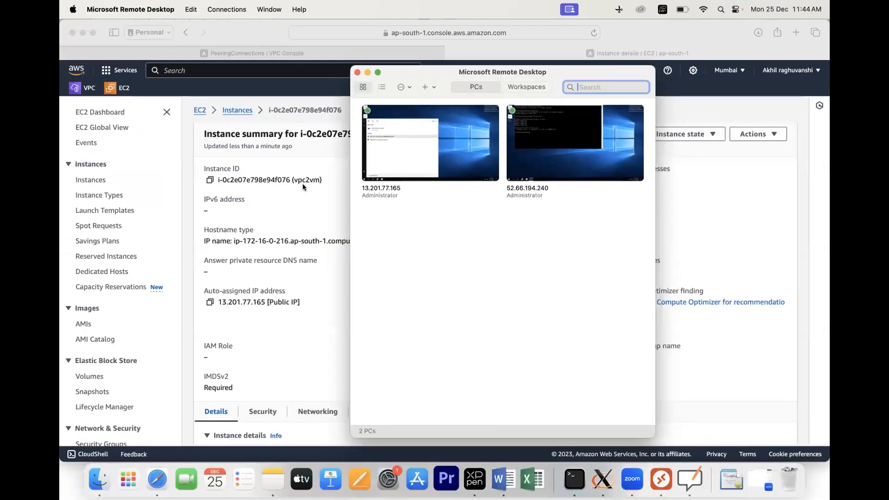
# Step: Look up vpc1vm's private IP 10.0.166.68 in the Instances list, then reconnect to the remote server
pyautogui.click(315, 184)
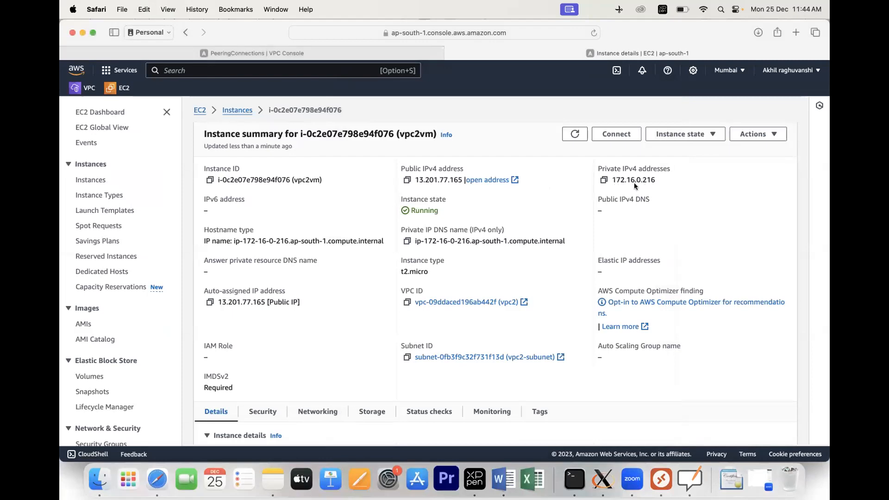
pyautogui.click(236, 110)
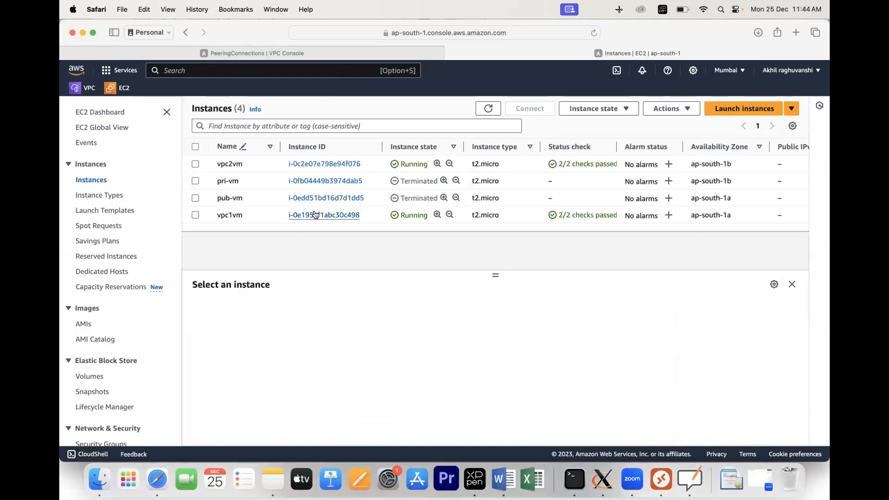
pyautogui.click(315, 215)
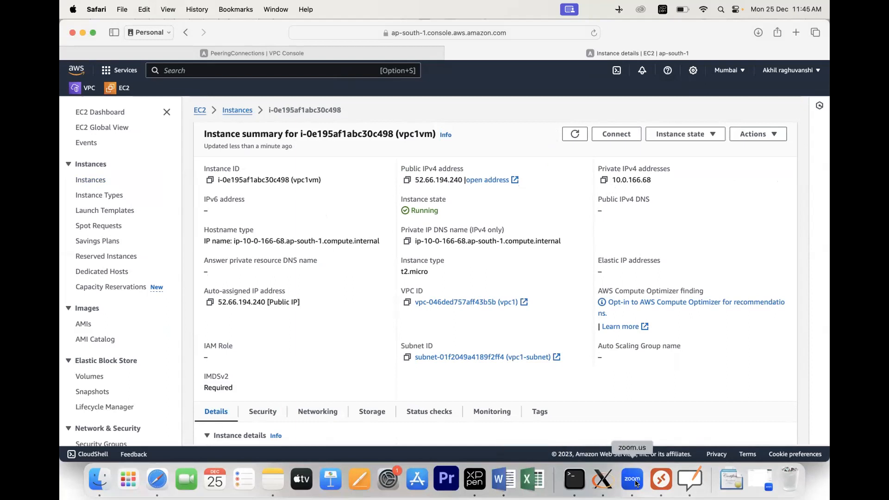
pyautogui.click(654, 482)
pyautogui.doubleClick(430, 148)
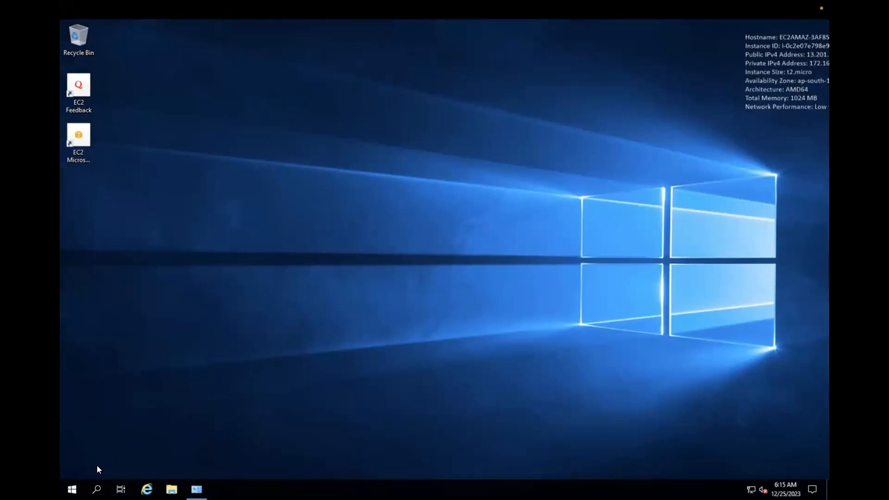
# Step: Open Command Prompt and ping 10.0.166.68, correcting the mistyped address, receiving four replies
pyautogui.click(72, 490)
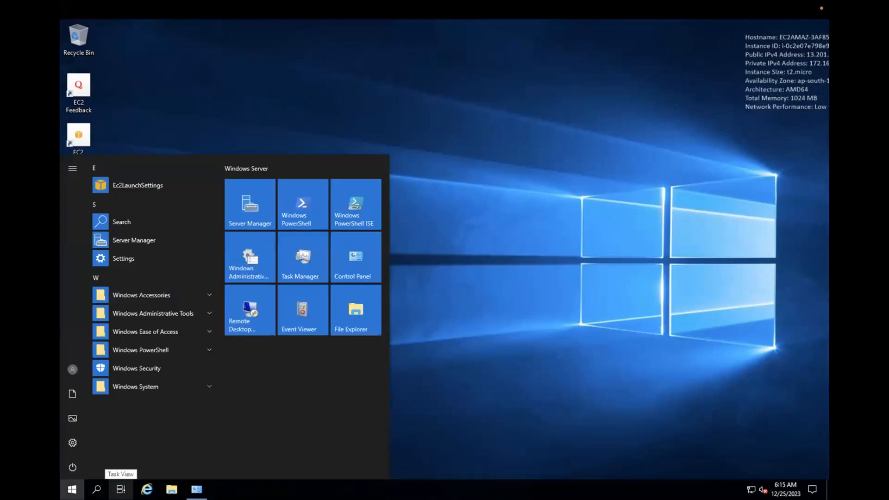
pyautogui.write('cmd')
pyautogui.press('Return')
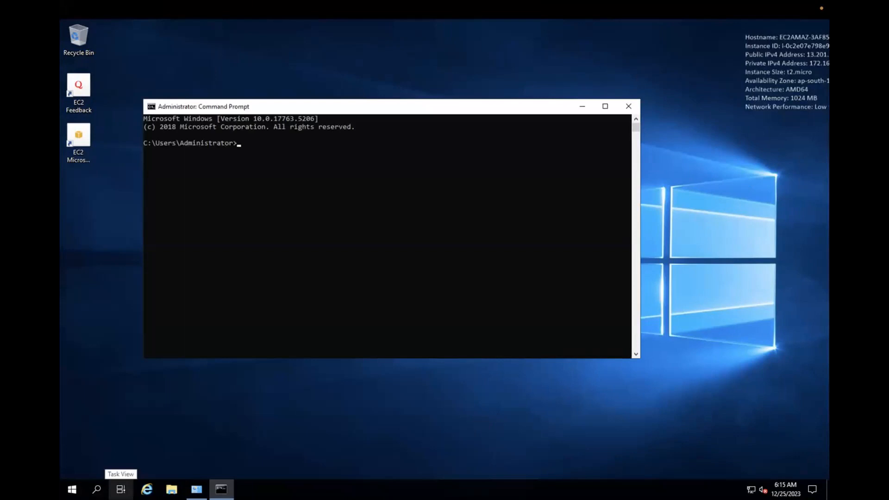
pyautogui.write('ping ')
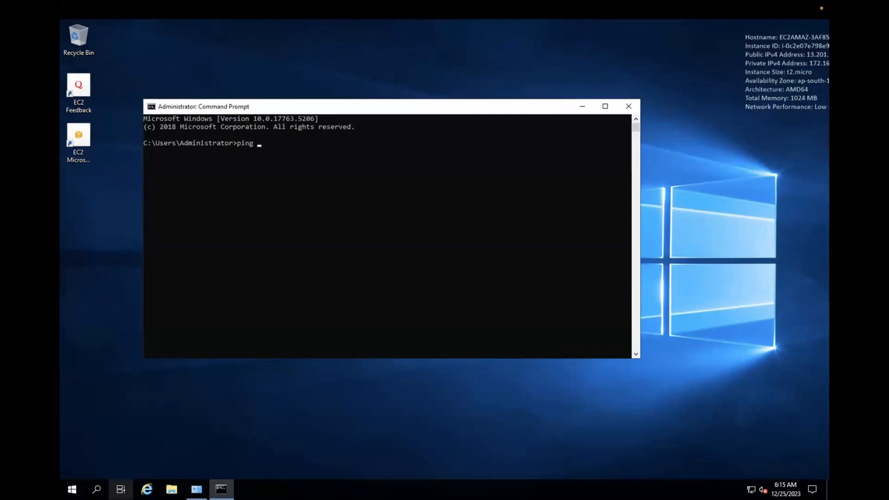
pyautogui.write('10.0.168.68')
pyautogui.press('super+period')
pyautogui.press('Escape')
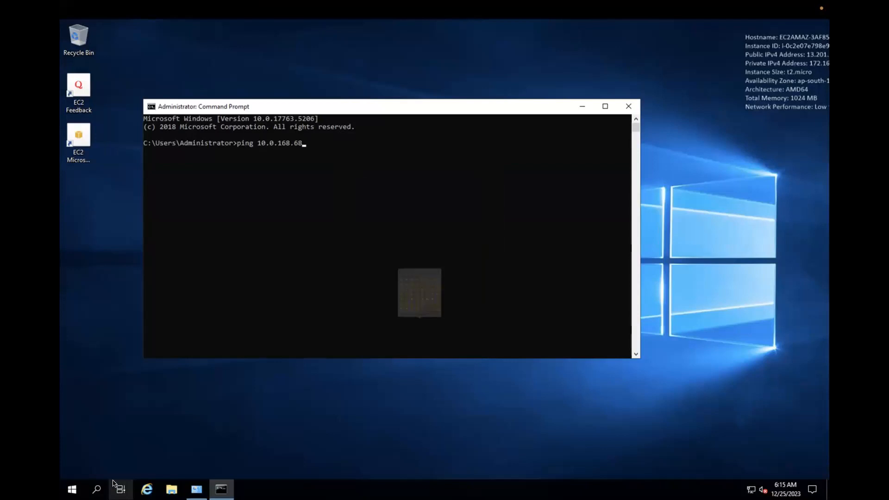
pyautogui.press('BackSpace')
pyautogui.press('BackSpace')
pyautogui.press('BackSpace')
pyautogui.press('BackSpace')
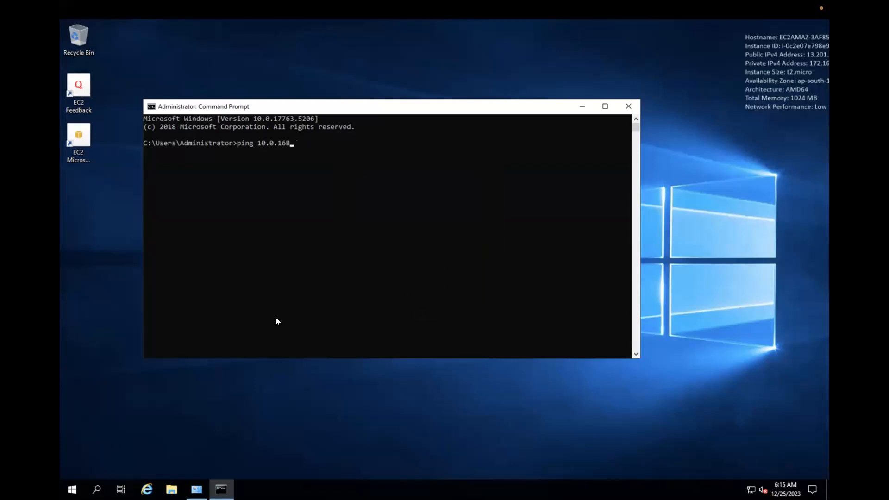
pyautogui.write('6.68')
pyautogui.press('Return')
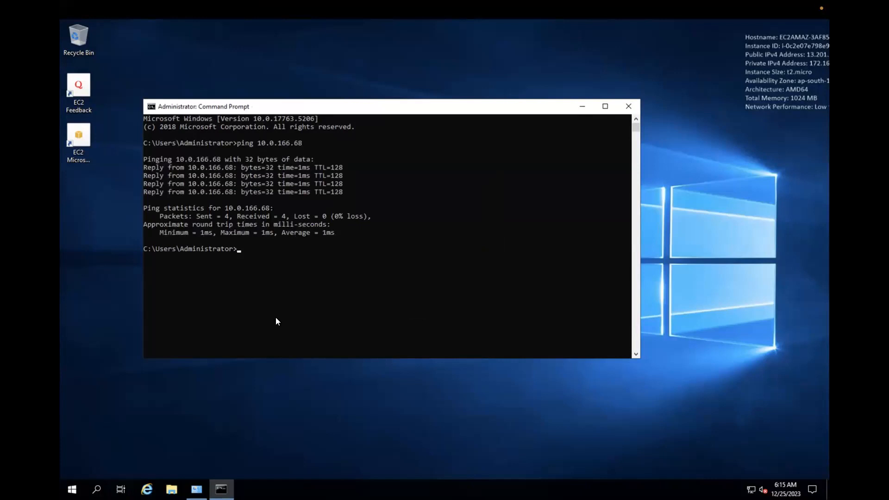
pyautogui.hotkey('ctrl', 'Left')
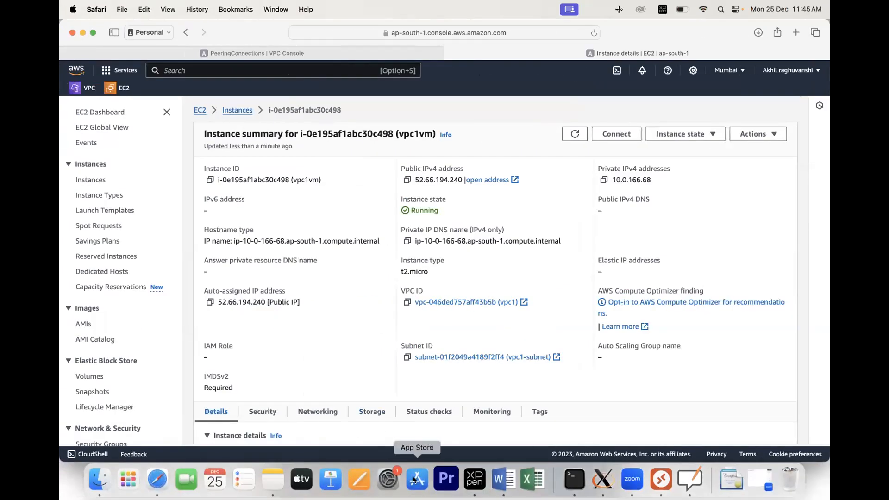
# Step: Circle VPC1's PrivateIP label in green on the OpenBoard peering diagram
pyautogui.click(689, 476)
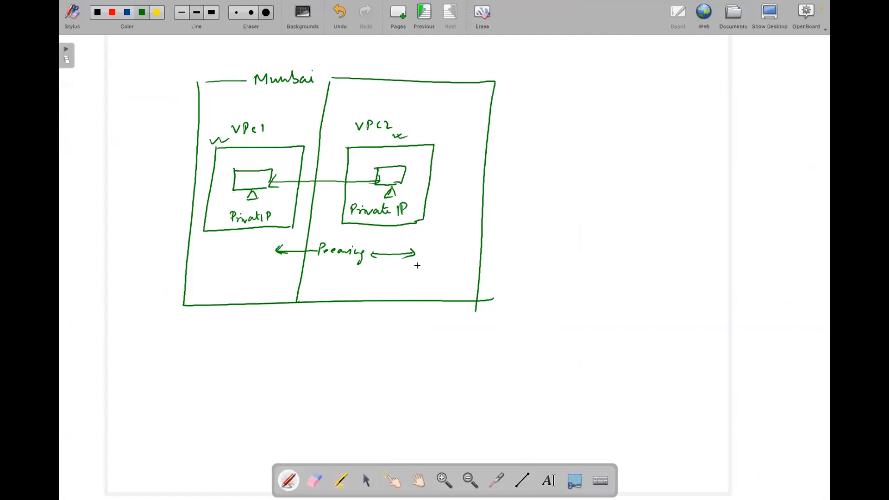
pyautogui.moveTo(222, 211)
pyautogui.mouseDown()
pyautogui.moveTo(229, 223)
pyautogui.moveTo(254, 224)
pyautogui.moveTo(268, 210)
pyautogui.moveTo(222, 212)
pyautogui.mouseUp()
pyautogui.hotkey('ctrl', 'Right')
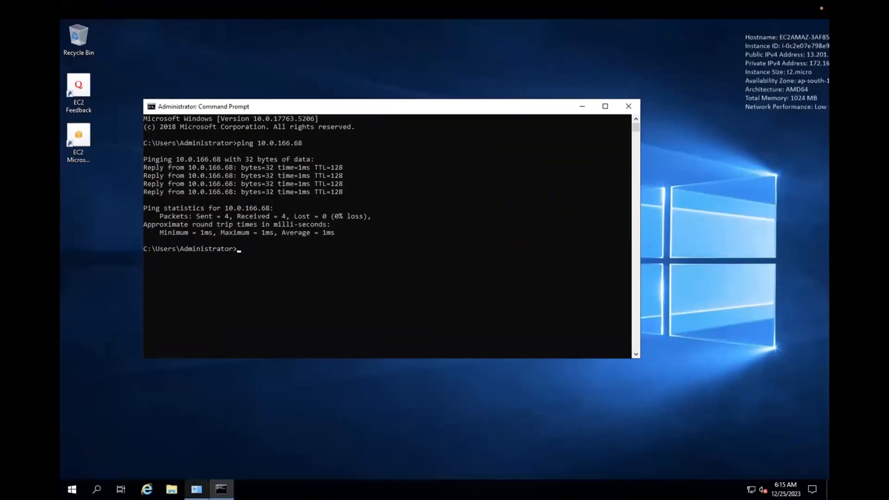
# Step: Verify Windows Defender Firewall shows Off for private networks, then leave the Windows VM
pyautogui.click(72, 489)
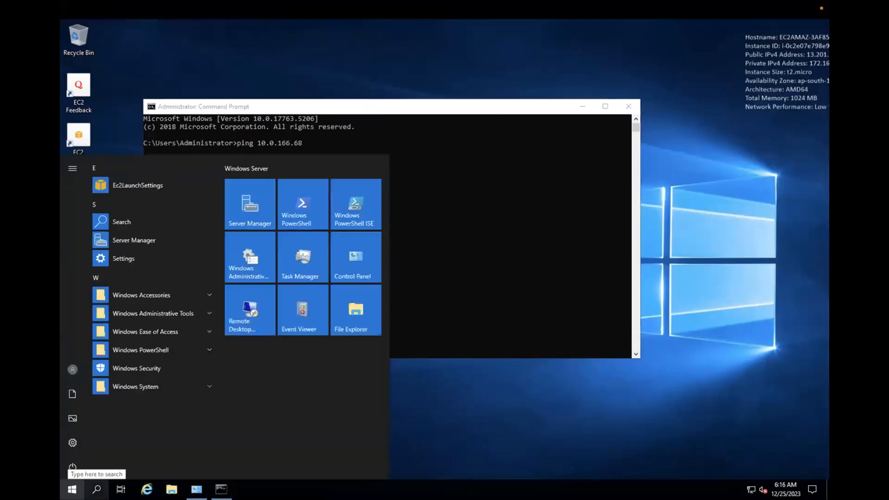
pyautogui.write('fi')
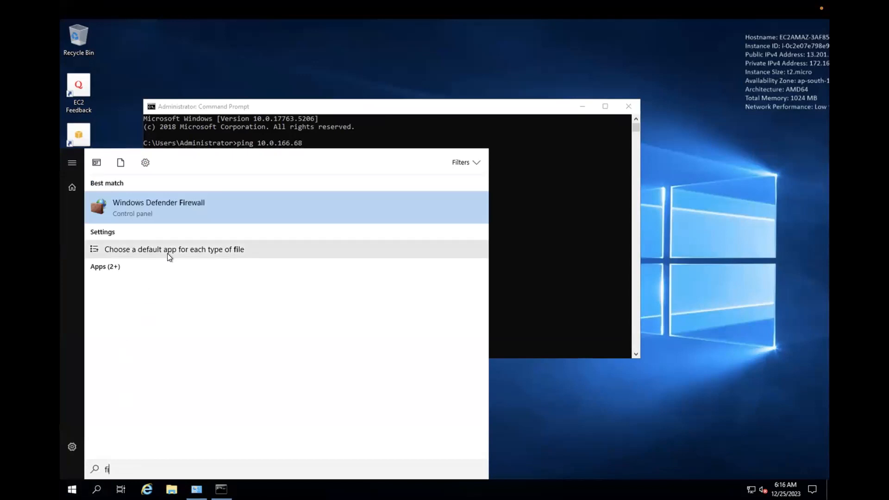
pyautogui.click(163, 210)
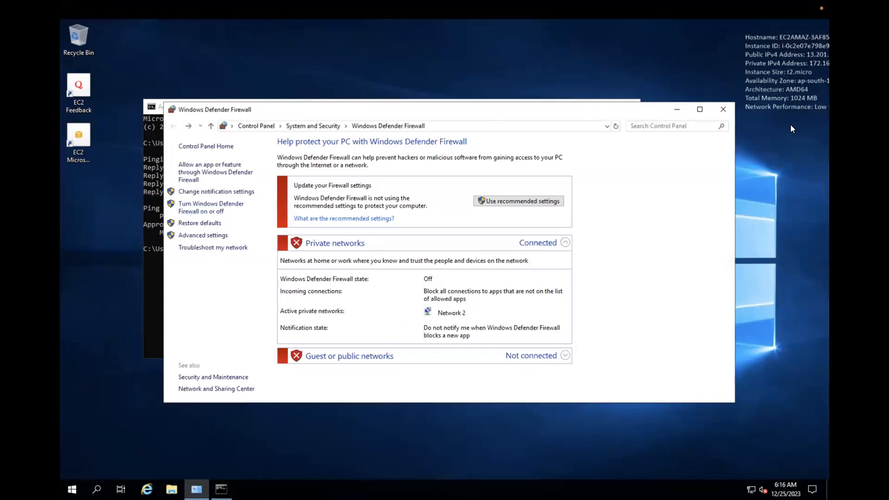
pyautogui.click(723, 110)
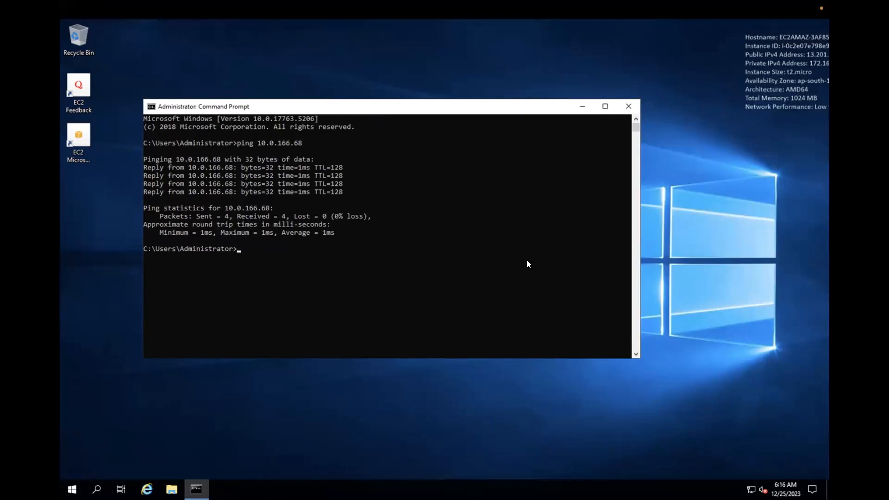
pyautogui.hotkey('ctrl', 'Left')
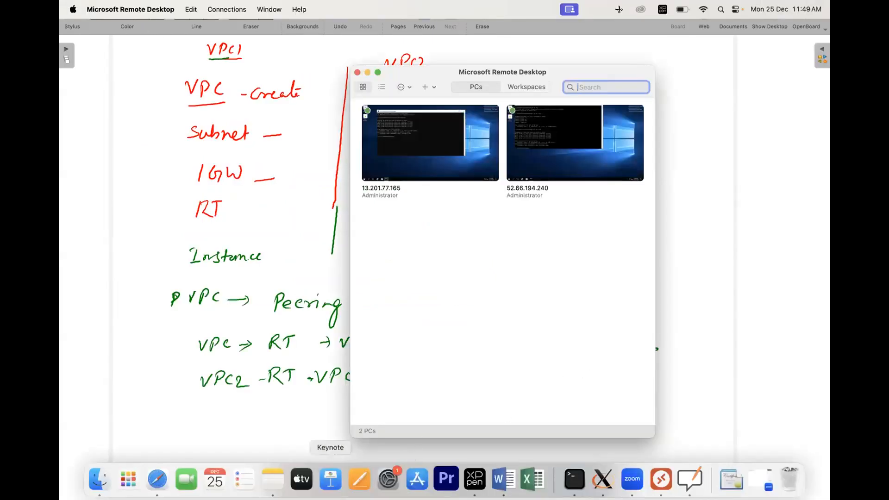
# Step: Select all instances and terminate vpc1vm and vpc2vm via Instance state
pyautogui.click(160, 479)
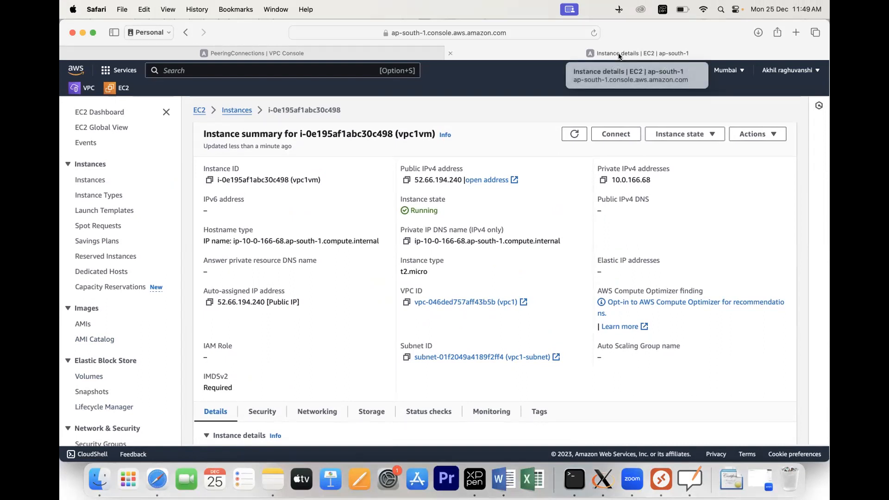
pyautogui.click(245, 110)
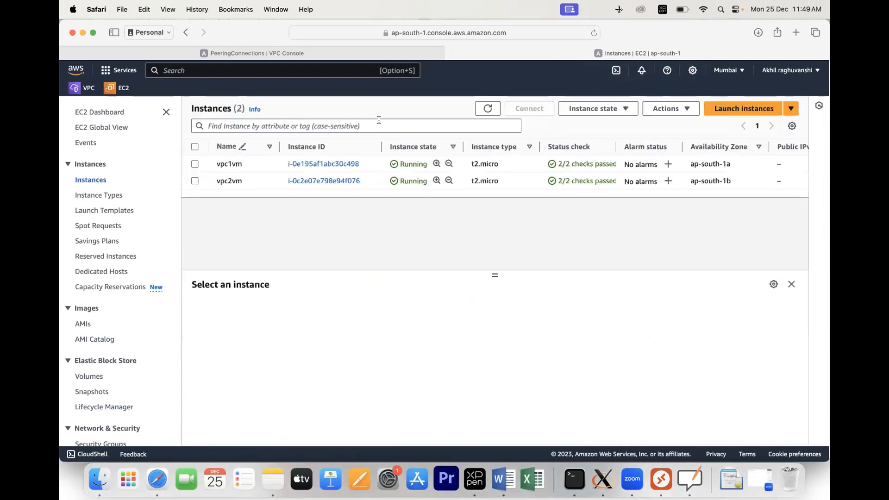
pyautogui.click(195, 147)
pyautogui.click(666, 109)
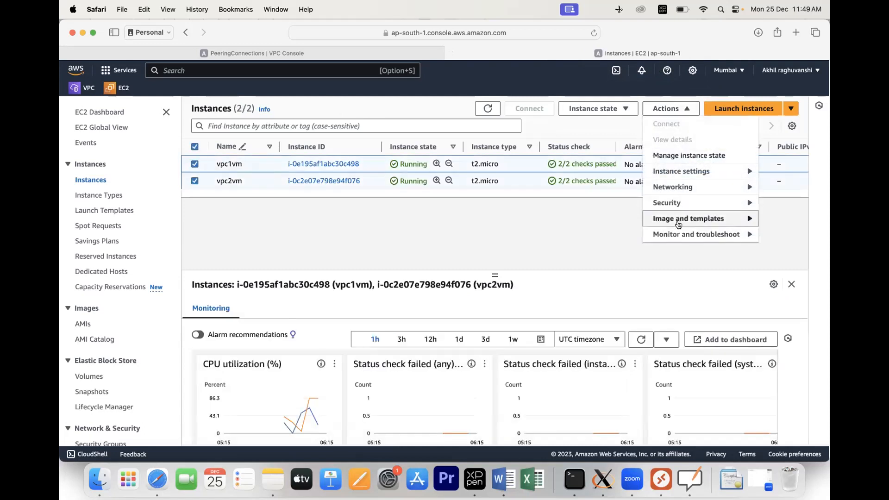
pyautogui.click(625, 115)
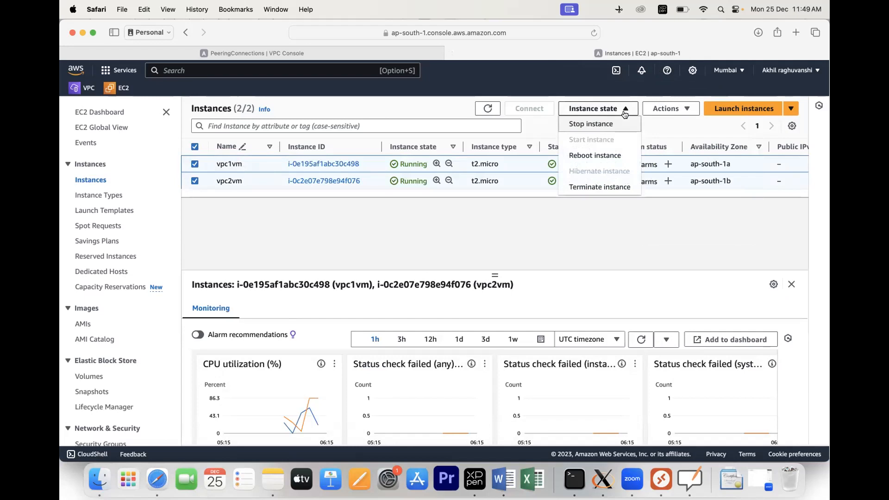
pyautogui.click(616, 185)
pyautogui.click(667, 353)
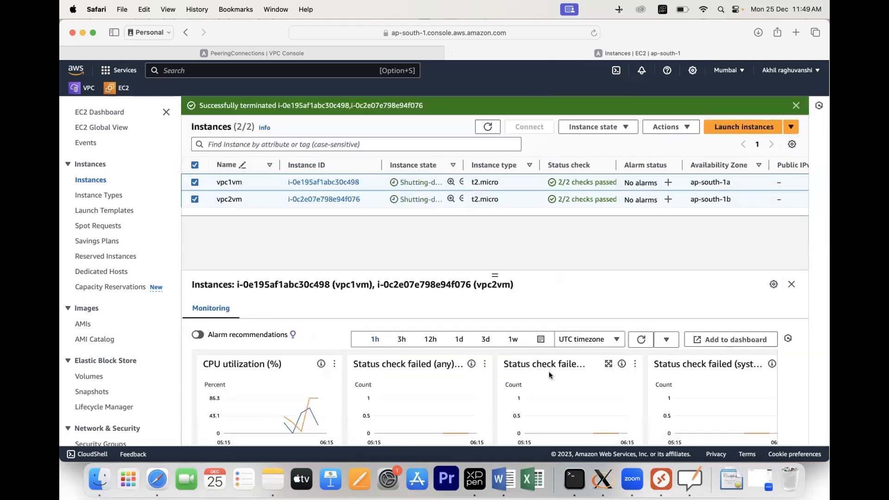
pyautogui.scroll(-1, 155, 356)
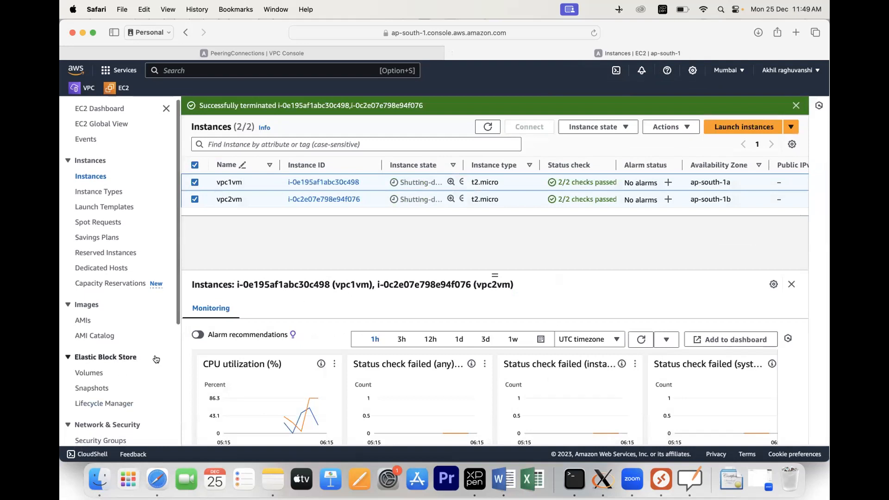
pyautogui.scroll(-2, 156, 359)
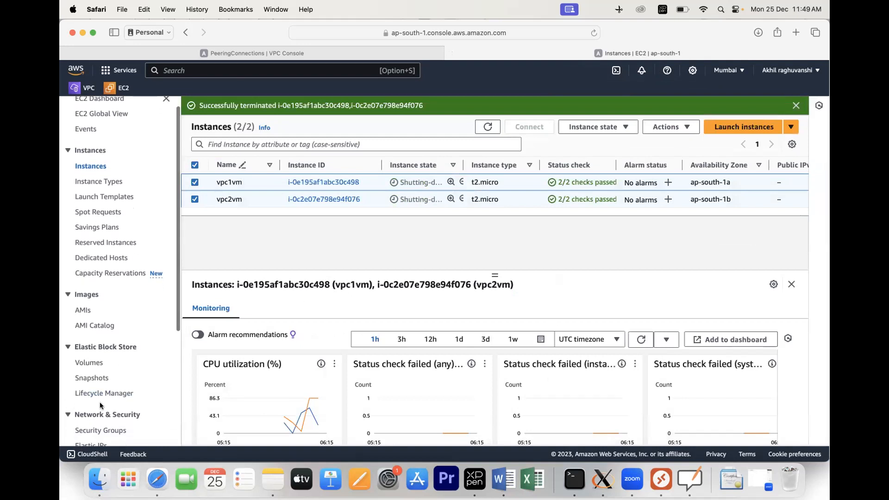
pyautogui.scroll(-10, 119, 345)
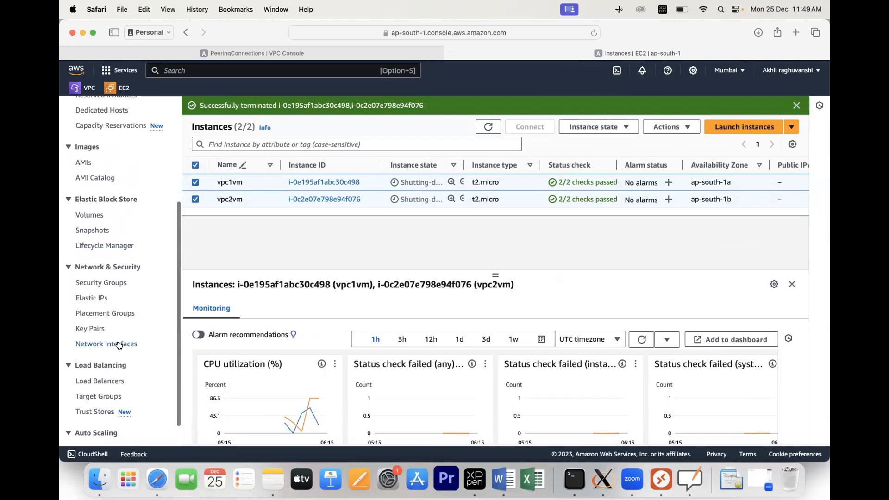
# Step: Delete vpc1tovpc2peering including its related route table entries, confirming with 'delete'
pyautogui.scroll(10, 118, 352)
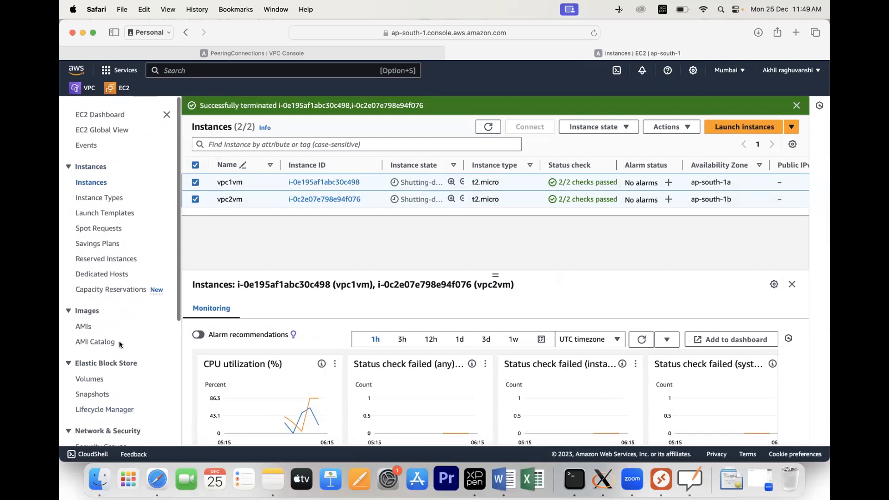
pyautogui.click(78, 91)
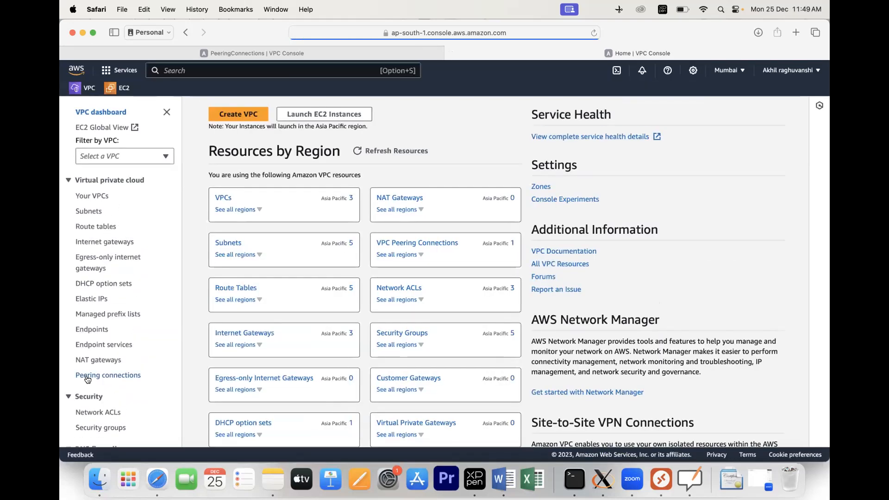
pyautogui.click(100, 376)
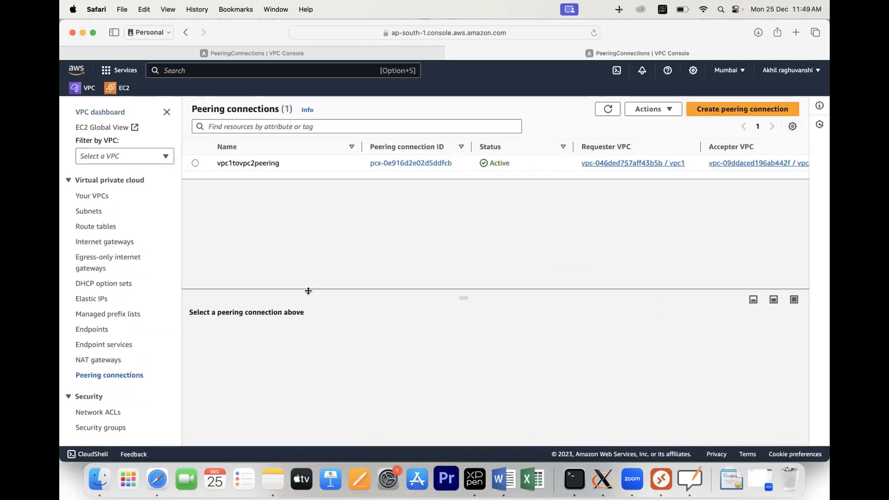
pyautogui.click(193, 164)
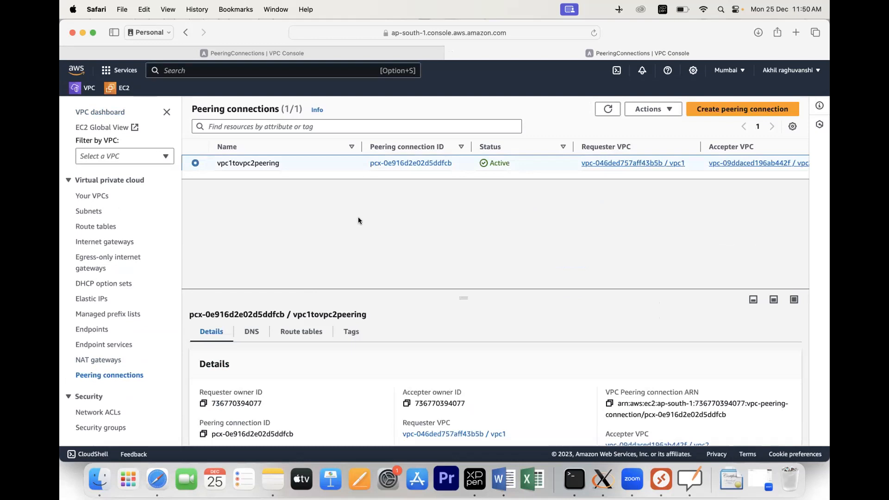
pyautogui.click(668, 110)
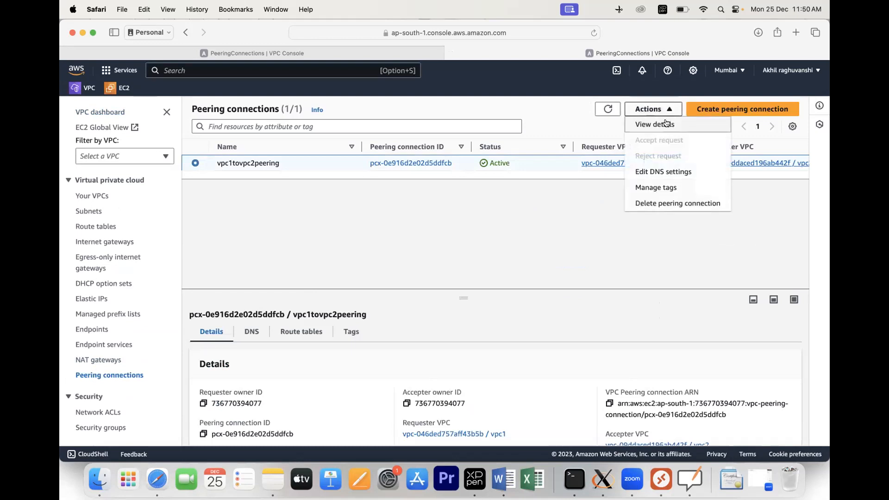
pyautogui.click(656, 201)
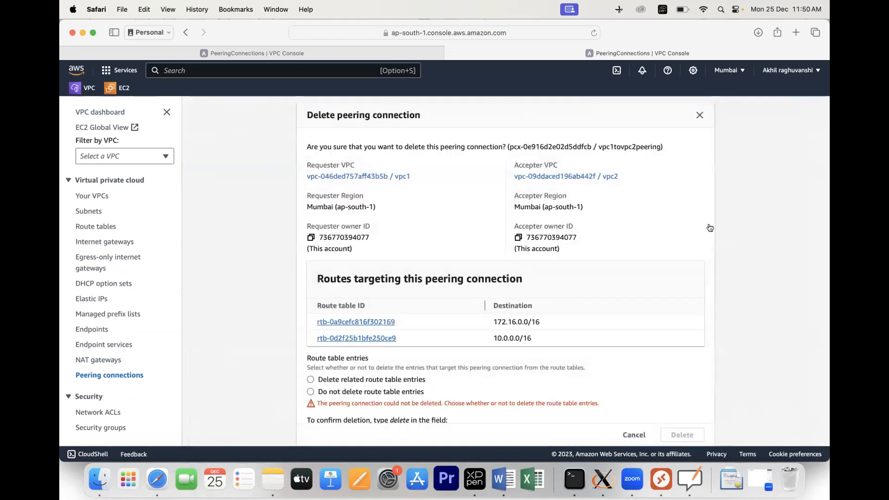
pyautogui.scroll(-2, 576, 322)
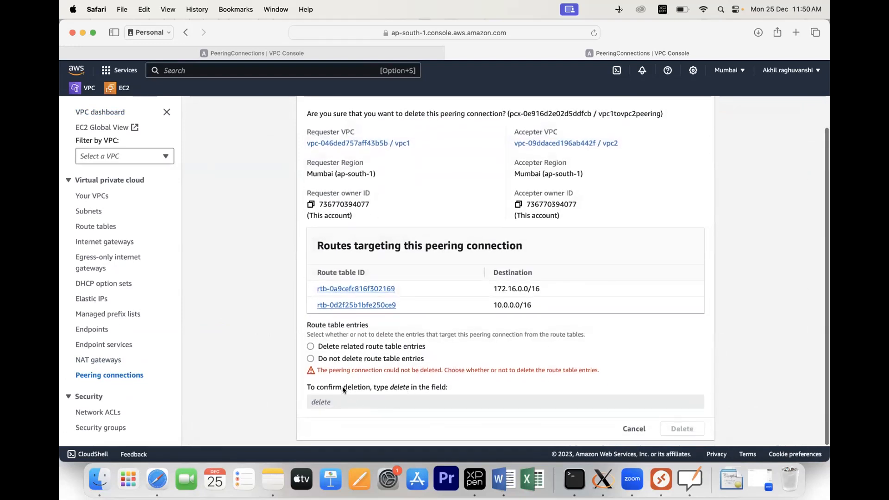
pyautogui.click(311, 346)
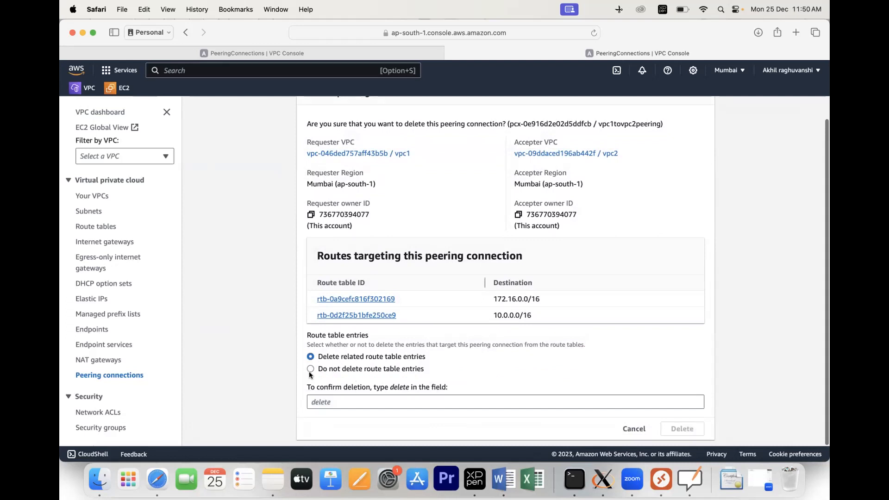
pyautogui.click(331, 401)
pyautogui.write('delete')
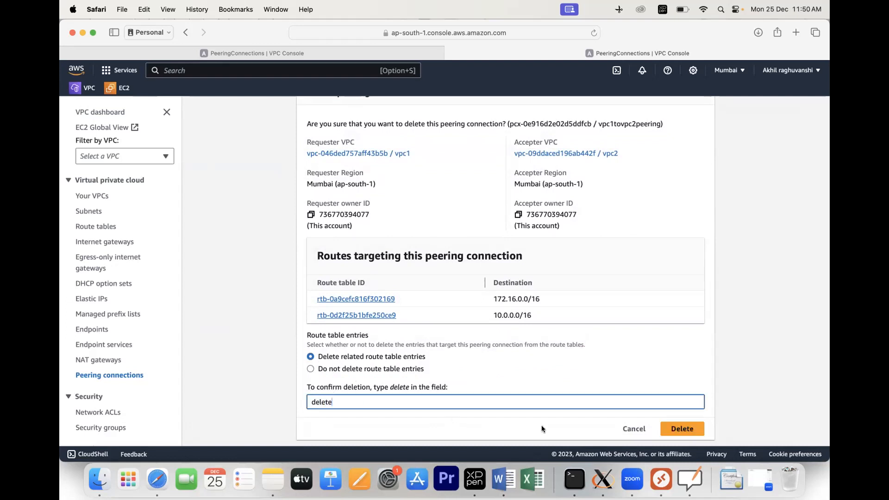
pyautogui.click(667, 428)
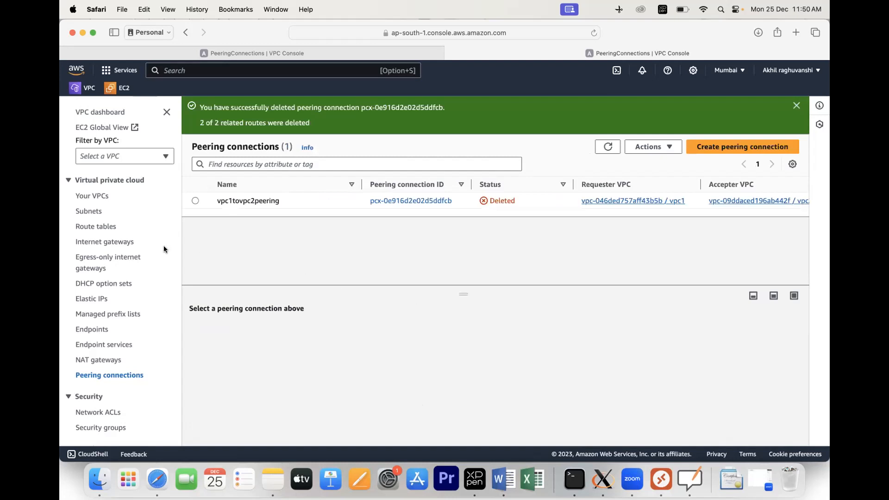
# Step: Remove the vpc2-subunet association from the vpc2rt route table
pyautogui.click(90, 226)
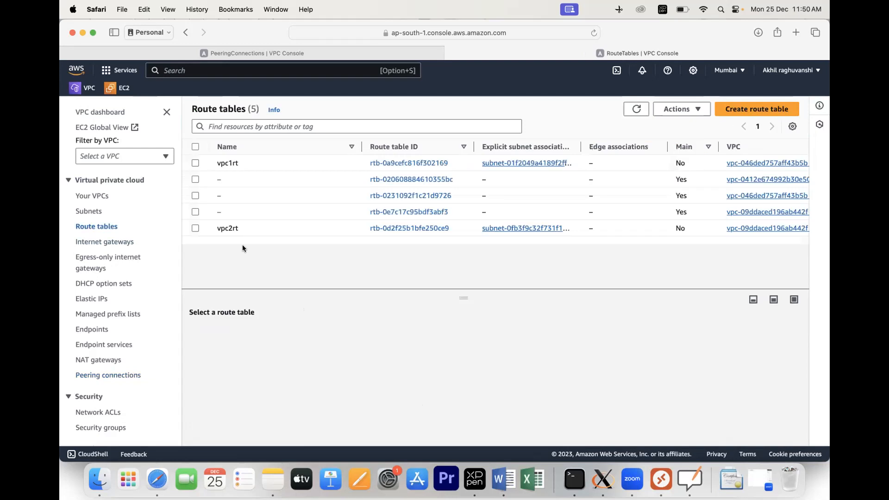
pyautogui.click(415, 228)
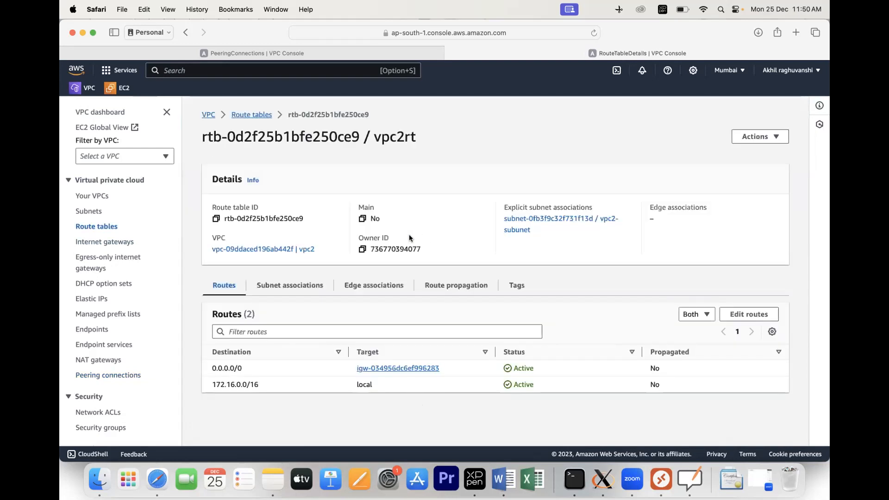
pyautogui.click(282, 288)
pyautogui.scroll(-3, 302, 302)
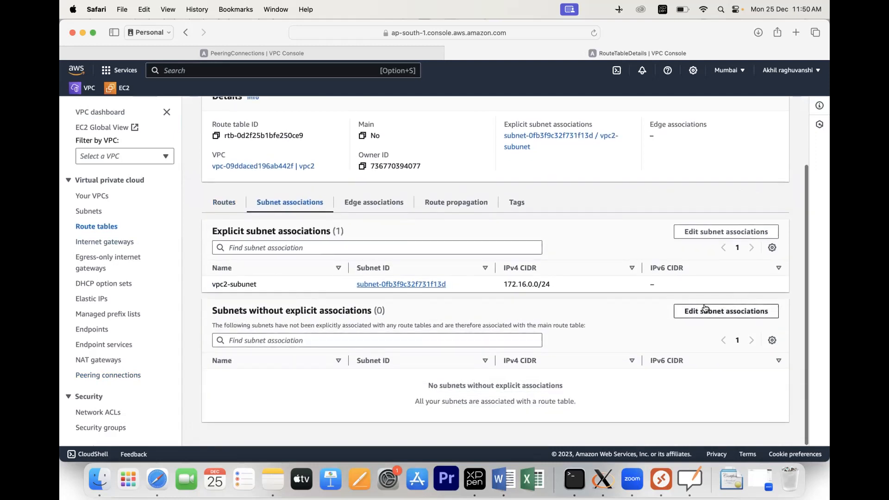
pyautogui.click(706, 232)
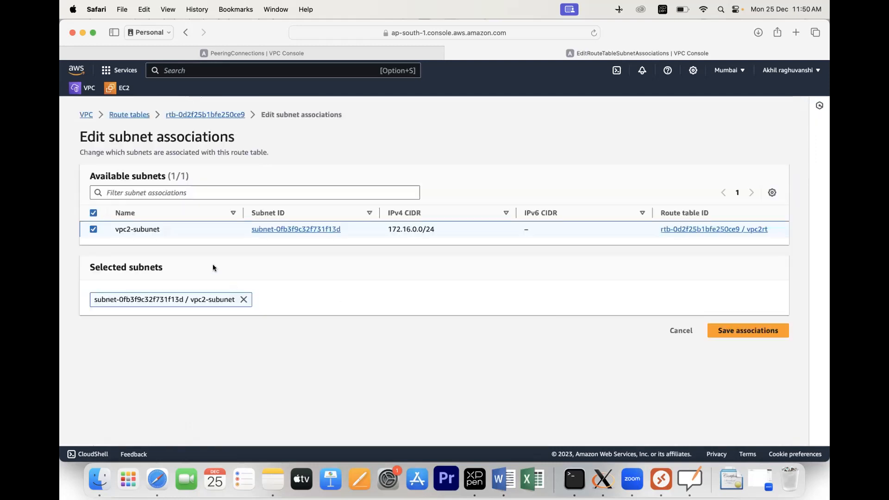
pyautogui.click(721, 336)
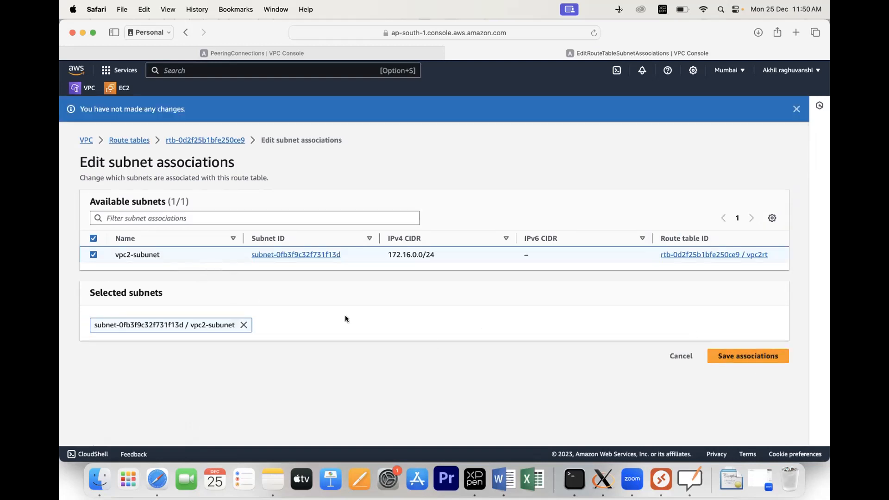
pyautogui.click(93, 254)
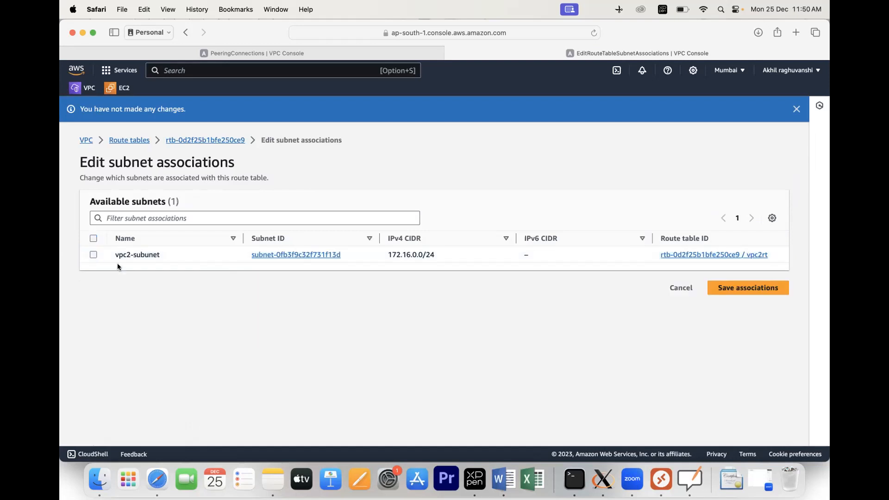
pyautogui.click(746, 288)
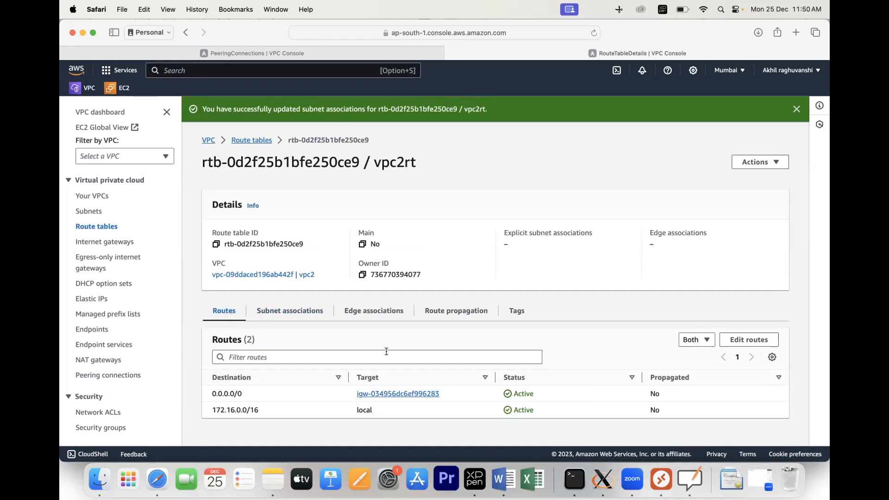
# Step: Delete vpc2rt's 0.0.0.0/0 internet gateway route and recheck its subnet associations
pyautogui.click(727, 343)
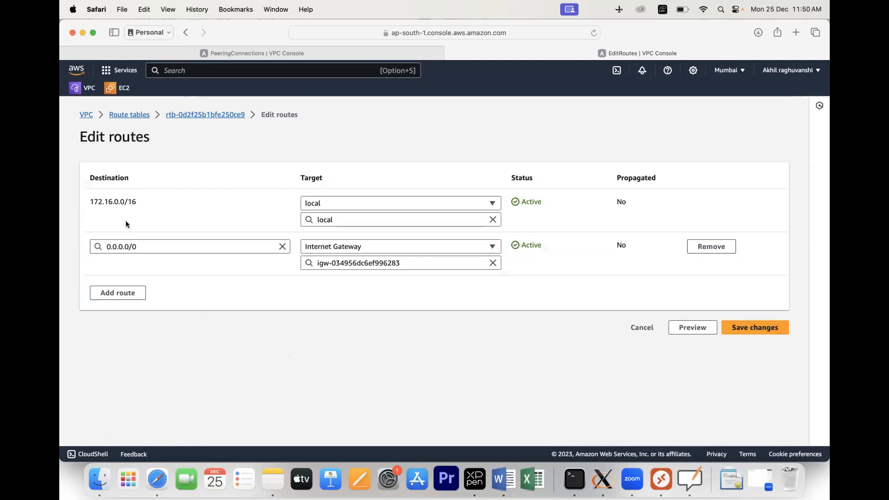
pyautogui.click(711, 247)
pyautogui.click(753, 287)
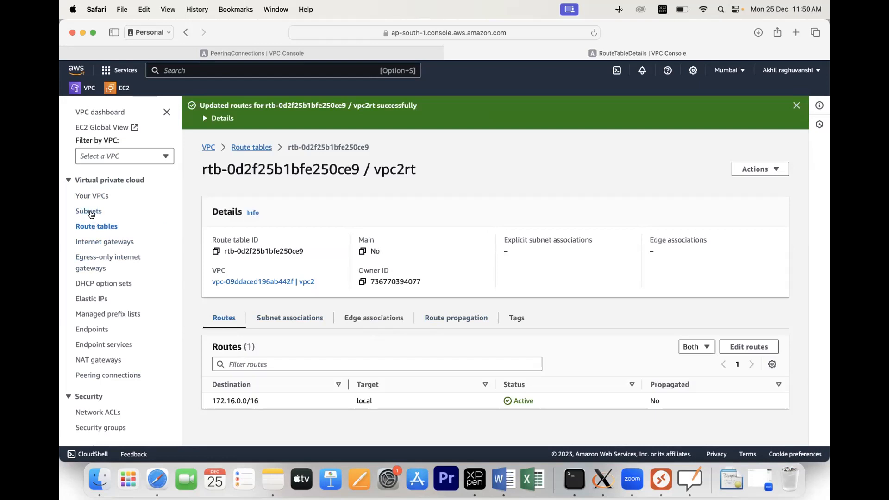
pyautogui.click(94, 227)
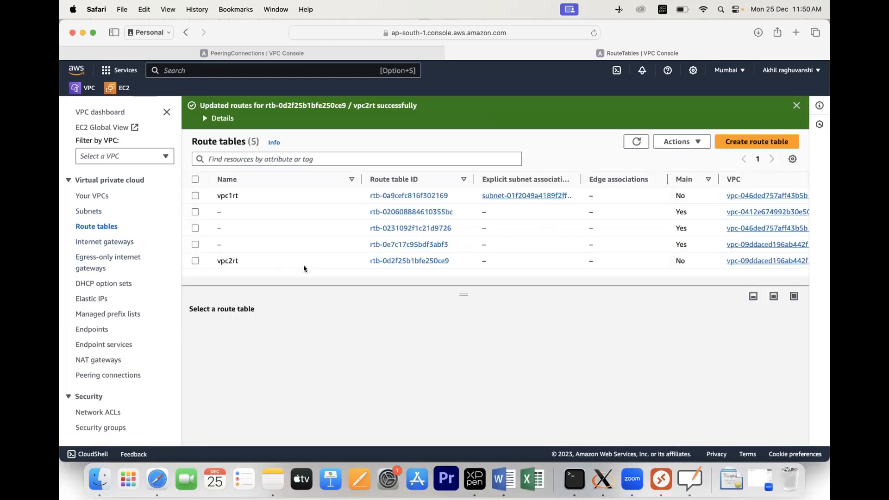
pyautogui.click(377, 261)
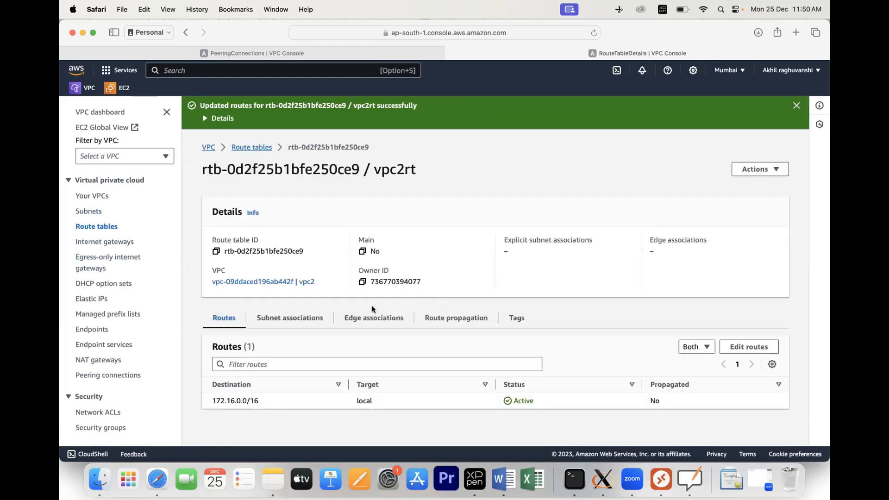
pyautogui.click(284, 317)
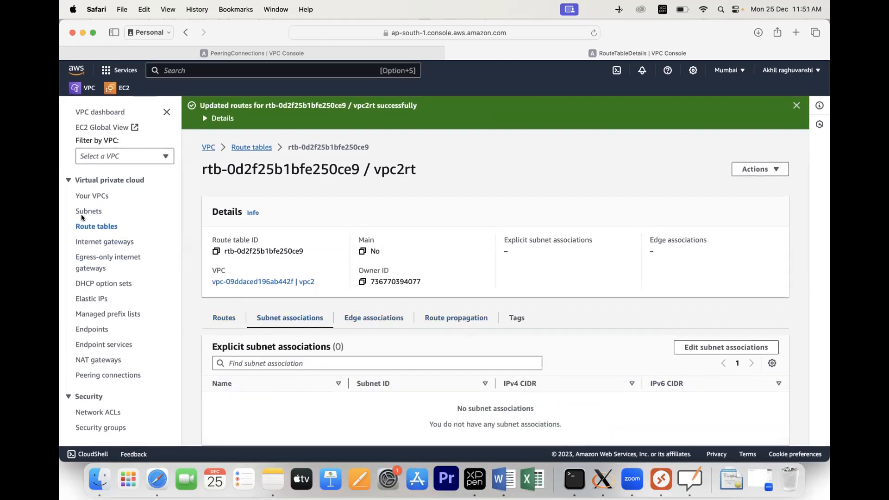
# Step: Remove the vpc1-subnet association from the vpc1rt route table
pyautogui.click(92, 227)
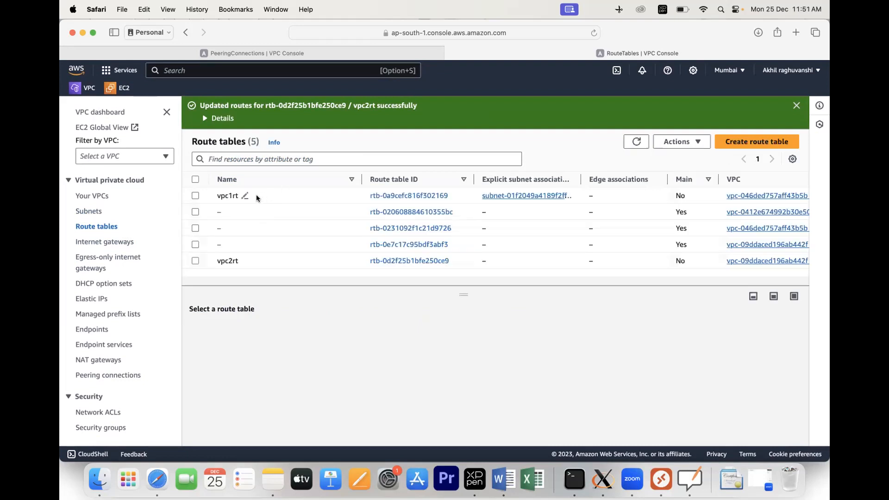
pyautogui.click(401, 199)
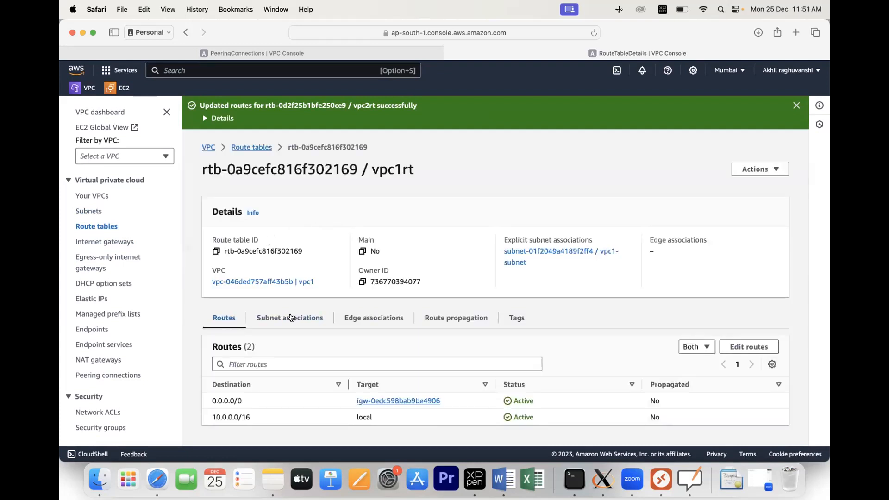
pyautogui.click(291, 320)
pyautogui.scroll(-2, 407, 307)
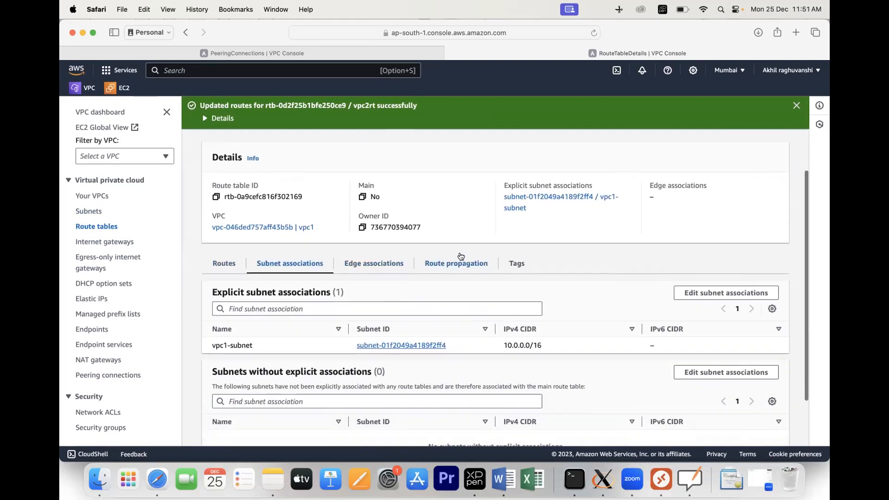
pyautogui.click(736, 293)
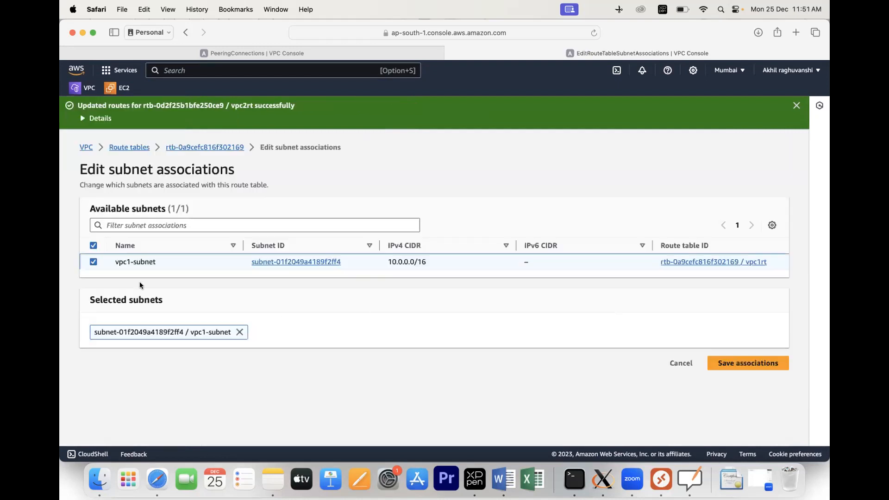
pyautogui.click(93, 261)
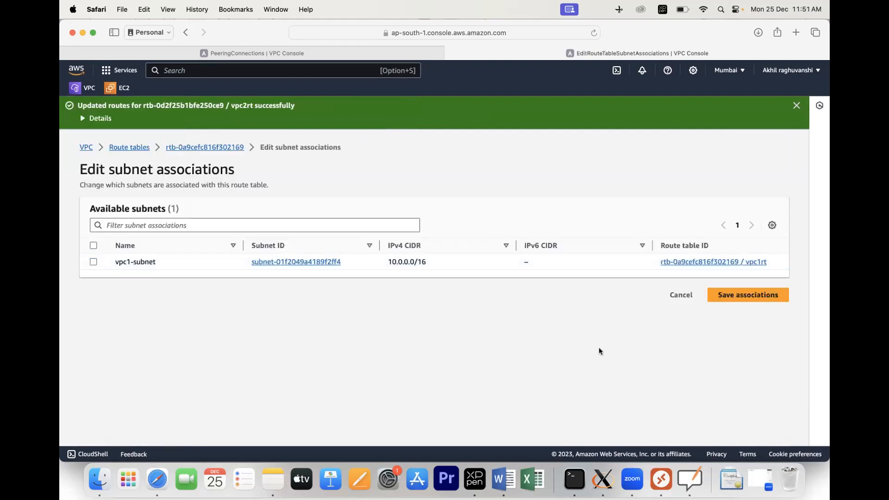
pyautogui.click(730, 300)
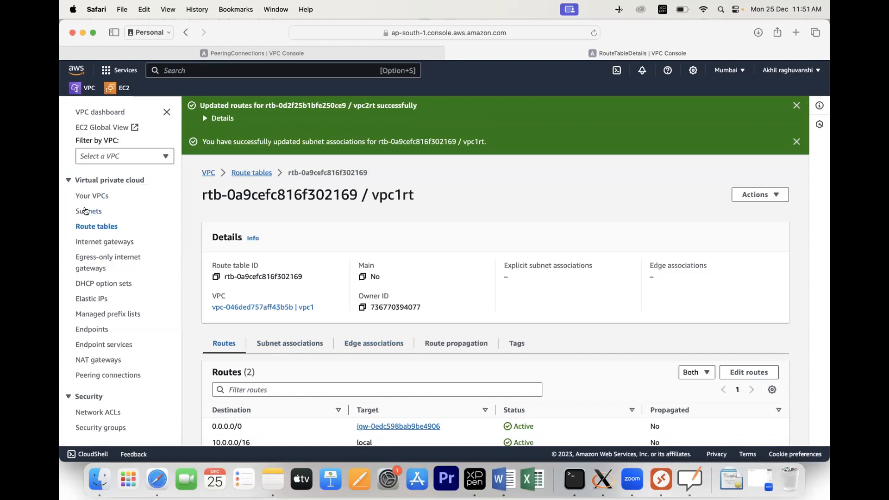
pyautogui.click(86, 211)
# Step: Delete vpc1-subnet and vpc2-subnet, confirming with 'delete'
pyautogui.click(192, 228)
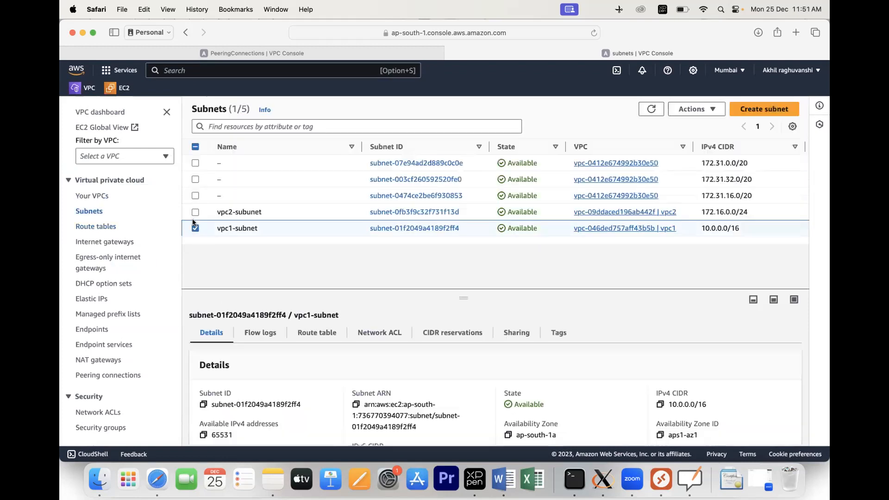
pyautogui.click(194, 212)
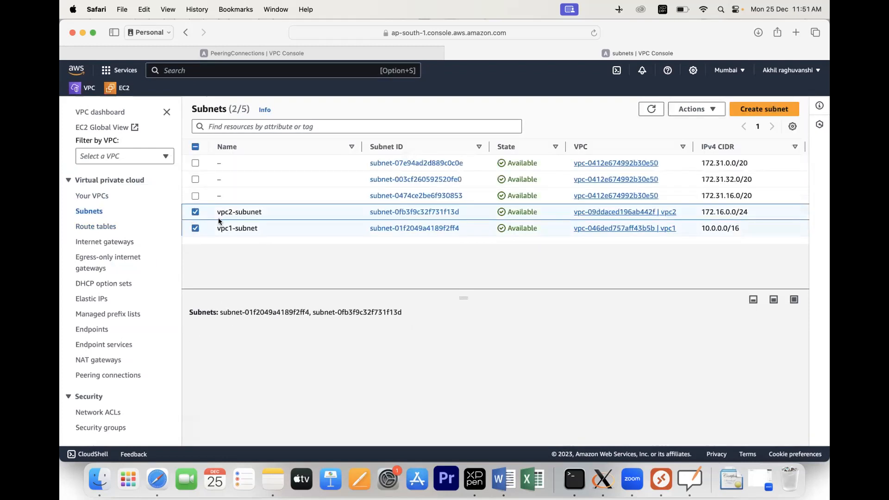
pyautogui.click(712, 112)
pyautogui.click(699, 265)
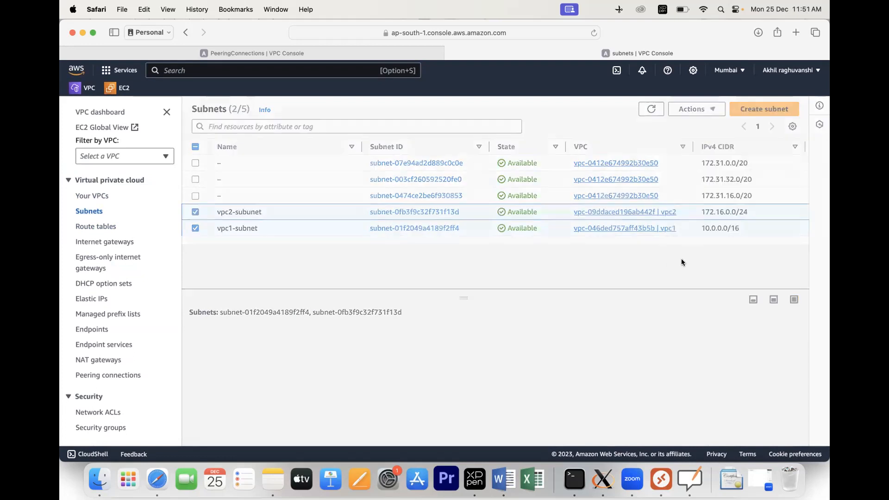
pyautogui.click(454, 311)
pyautogui.write('delete')
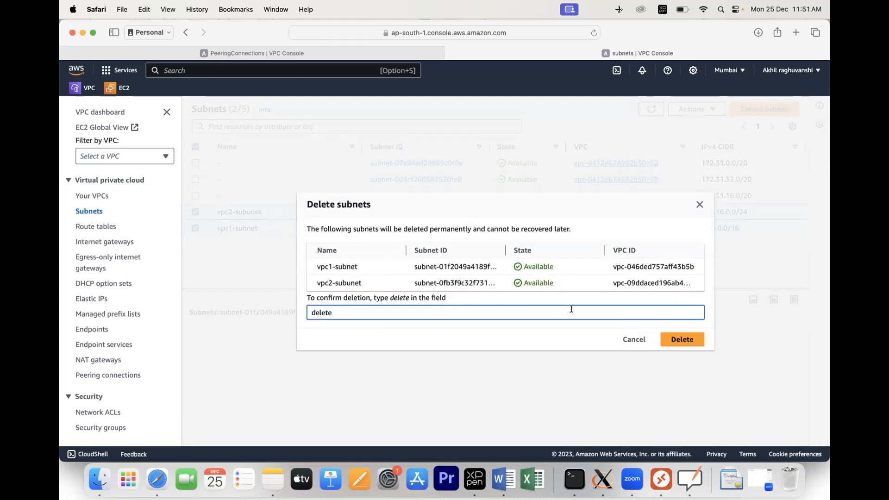
pyautogui.click(682, 340)
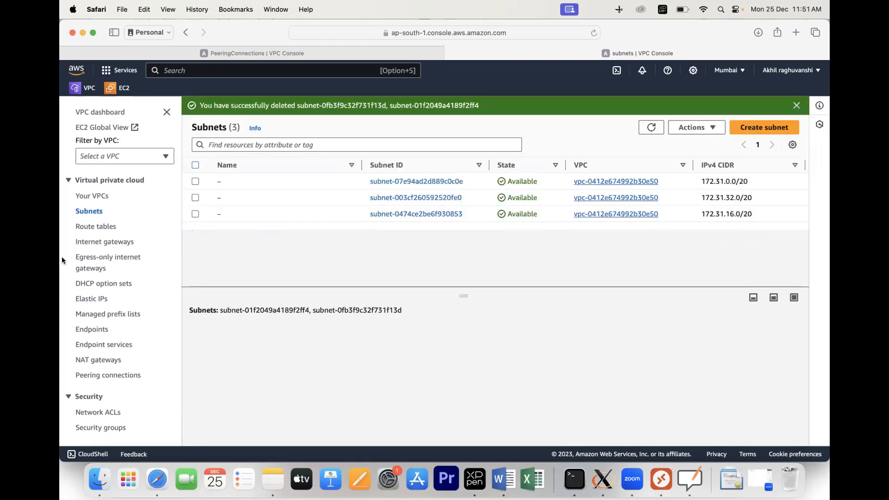
# Step: Delete the vpc1rt and vpc2rt route tables, confirming with 'delete'
pyautogui.click(96, 228)
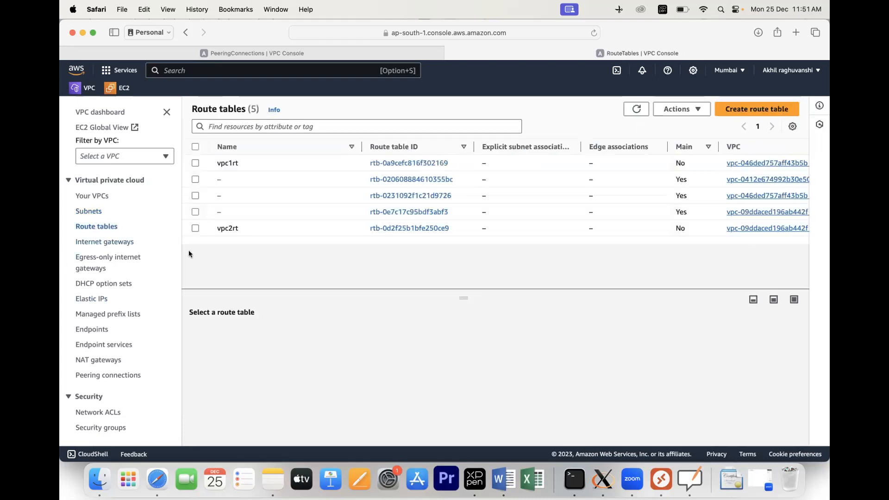
pyautogui.click(195, 228)
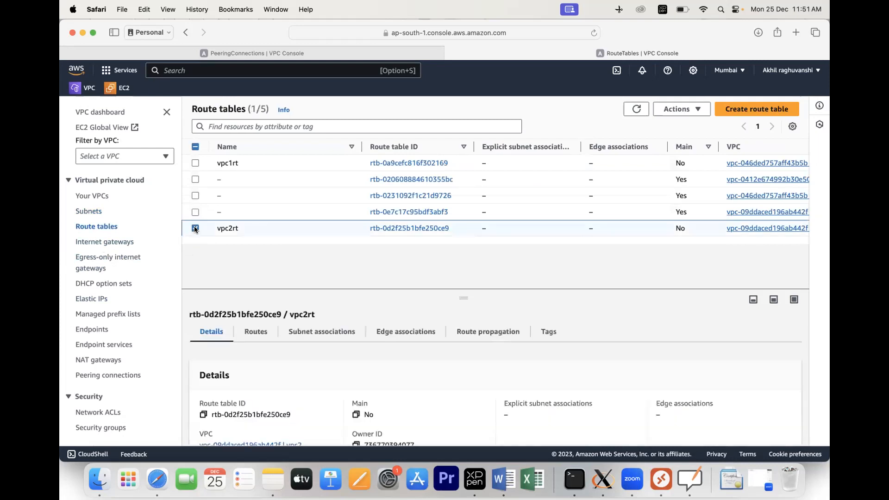
pyautogui.click(195, 163)
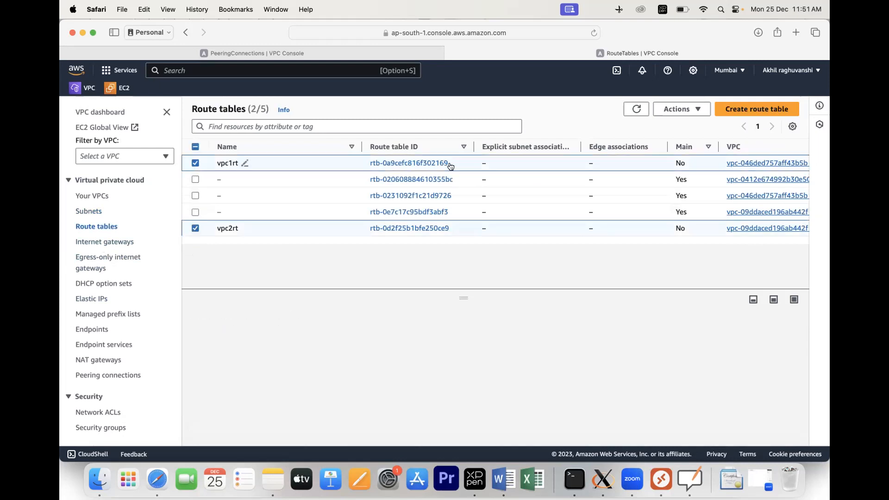
pyautogui.click(697, 109)
pyautogui.click(685, 236)
pyautogui.click(408, 316)
pyautogui.write('delete')
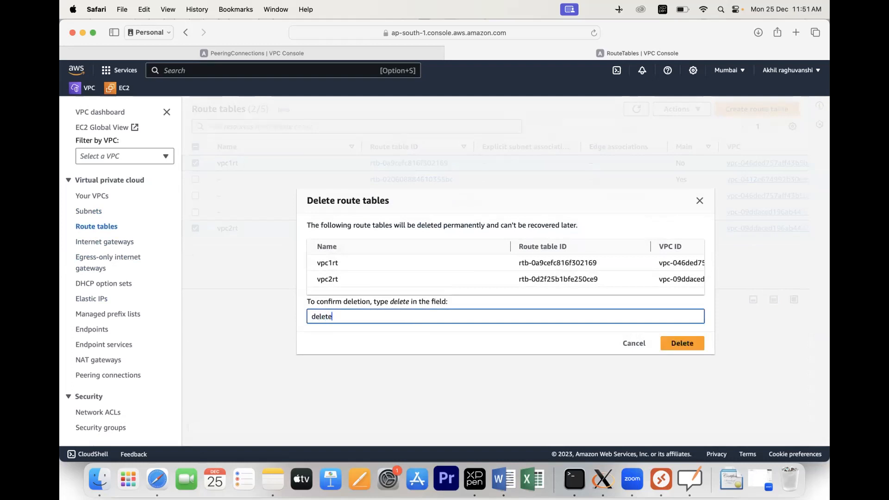
pyautogui.click(661, 342)
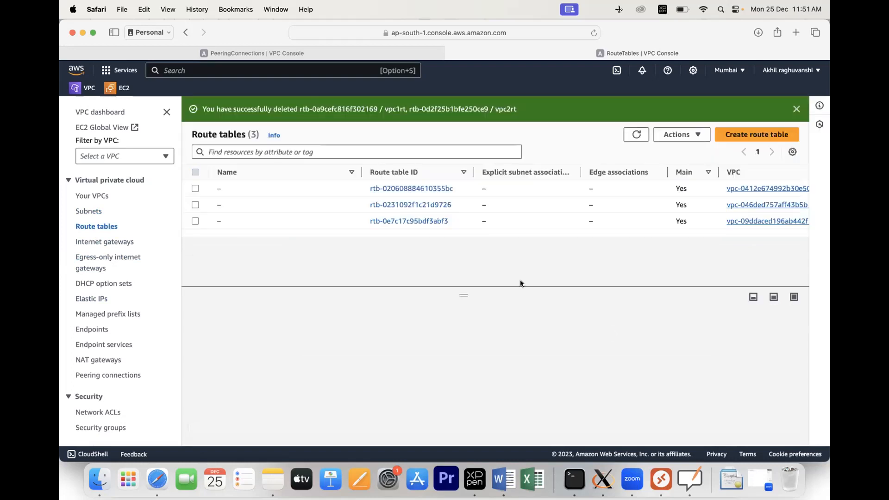
# Step: Open the vpc1igw internet gateway's detail page from the internet gateways list
pyautogui.click(121, 243)
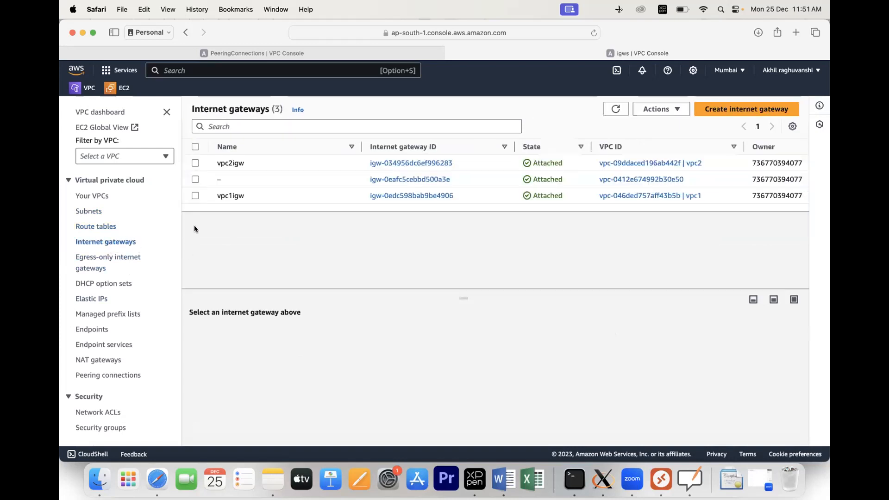
pyautogui.click(193, 196)
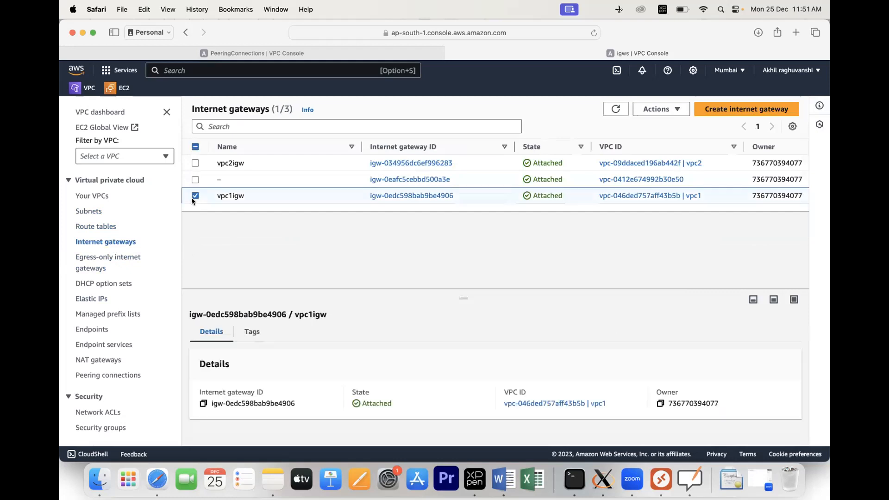
pyautogui.click(193, 162)
pyautogui.click(659, 109)
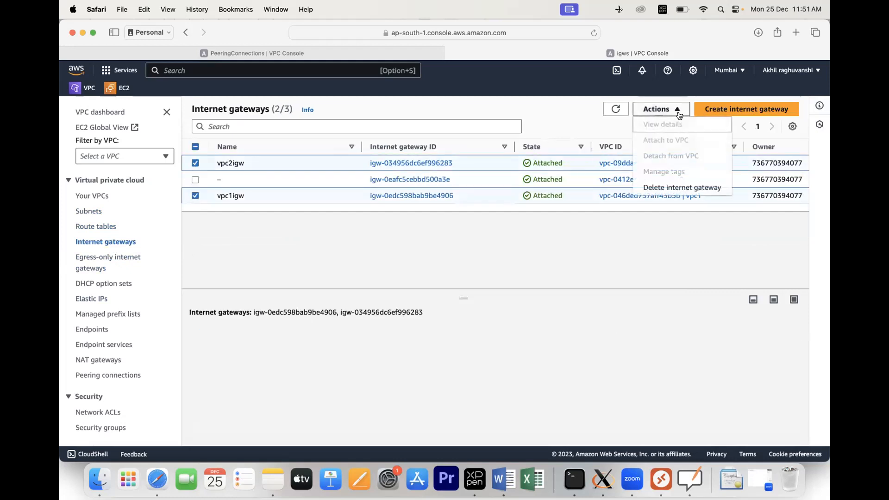
pyautogui.click(454, 194)
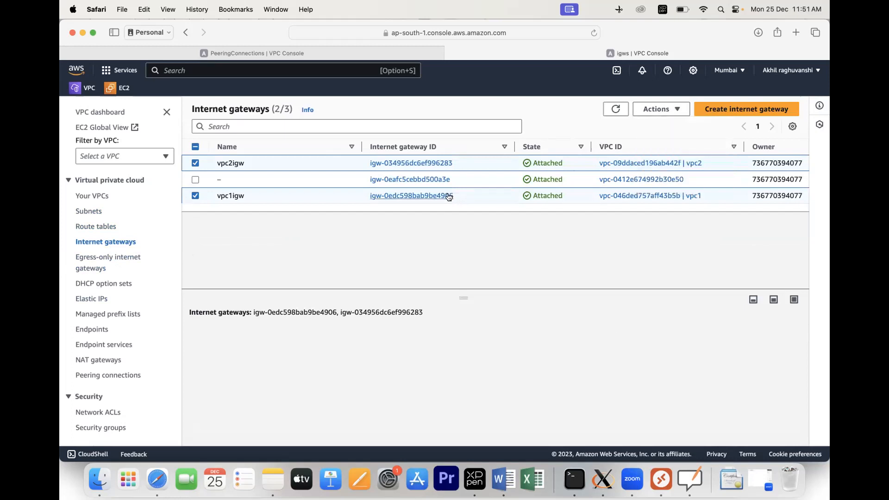
pyautogui.click(443, 196)
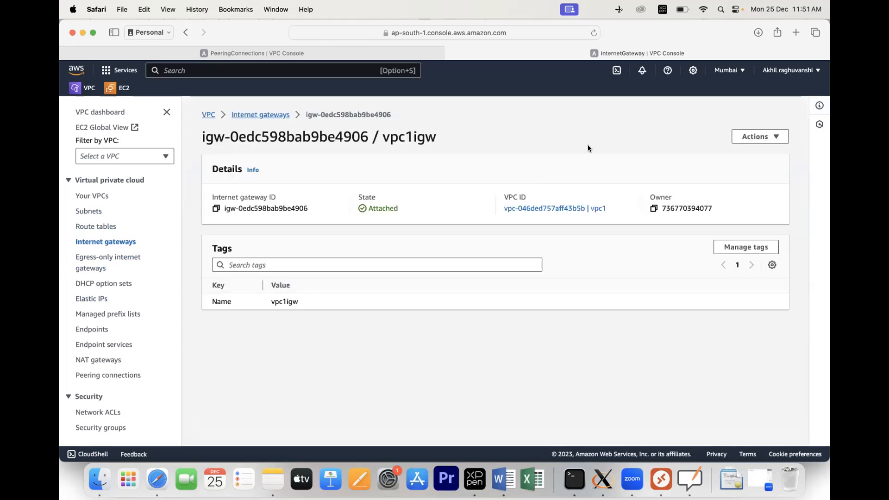
# Step: Detach vpc1igw from vpc1
pyautogui.click(760, 139)
pyautogui.click(748, 167)
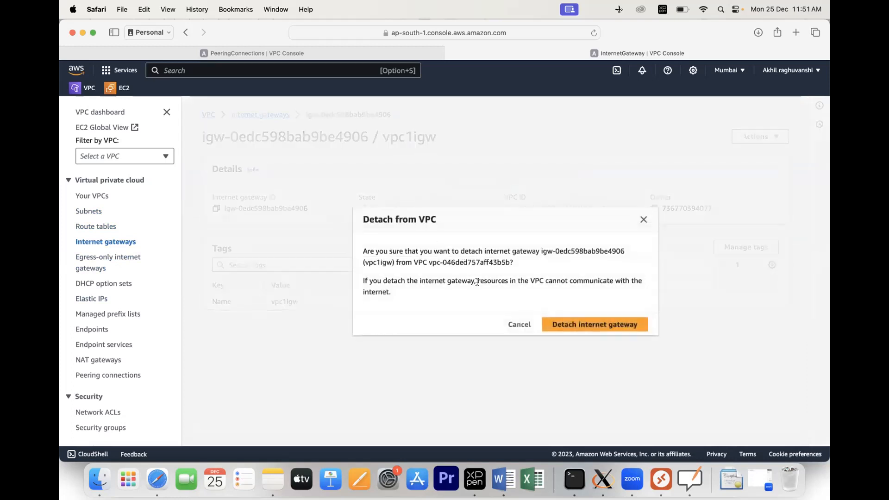
pyautogui.click(574, 324)
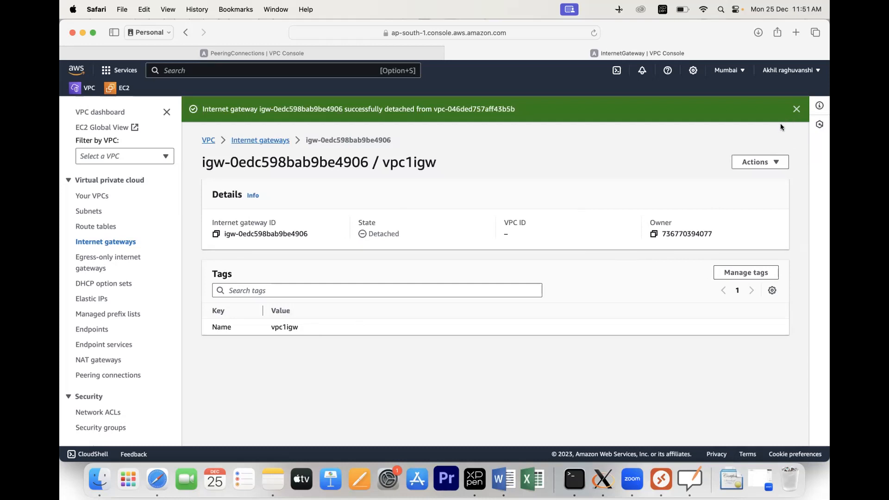
# Step: Delete the detached vpc1igw gateway, confirming with 'delete'
pyautogui.click(763, 162)
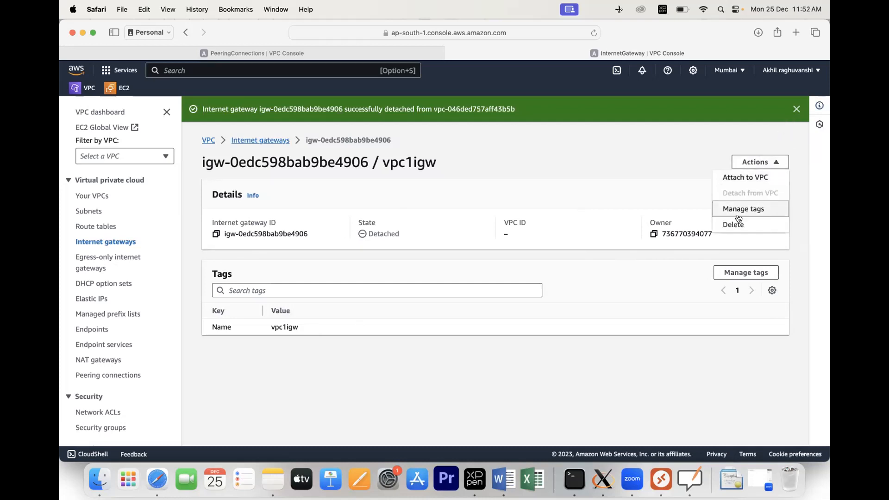
pyautogui.click(734, 225)
pyautogui.click(510, 307)
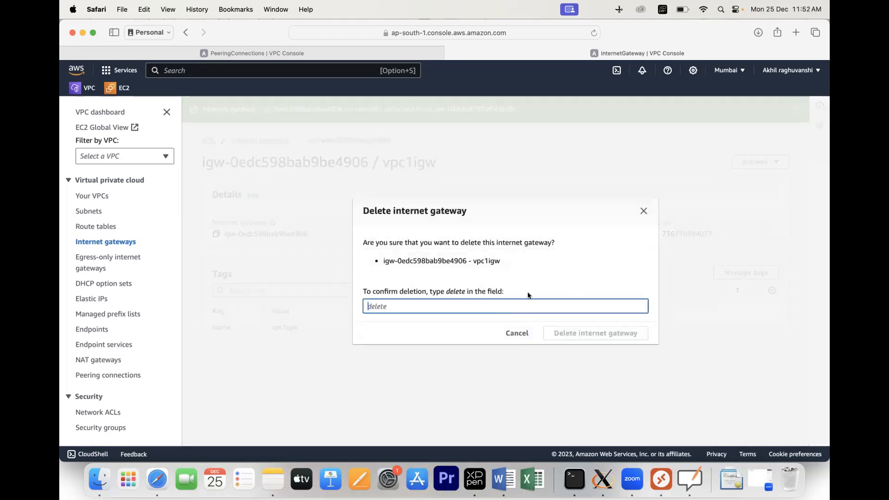
pyautogui.write('delete')
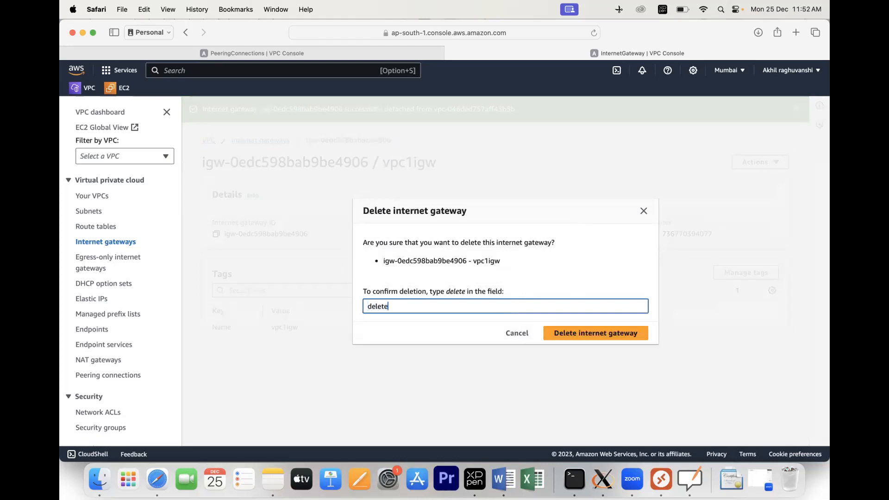
pyautogui.click(598, 333)
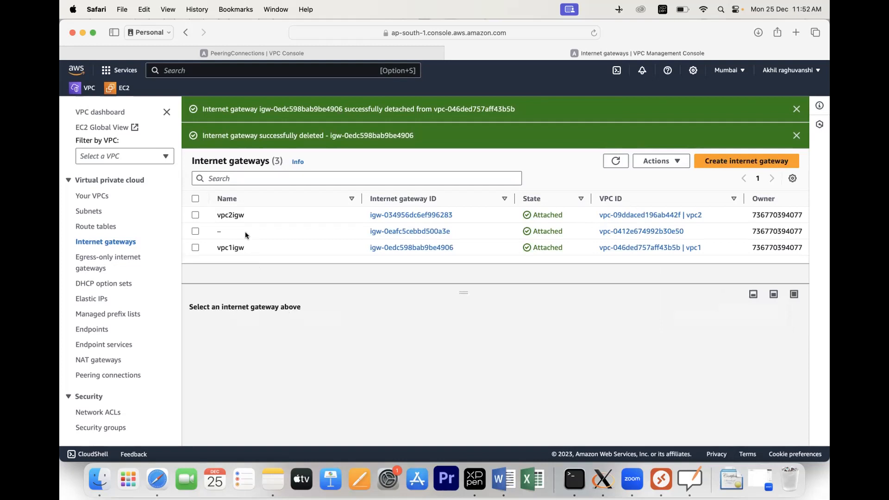
# Step: Open vpc2igw and detach it from vpc2
pyautogui.click(423, 215)
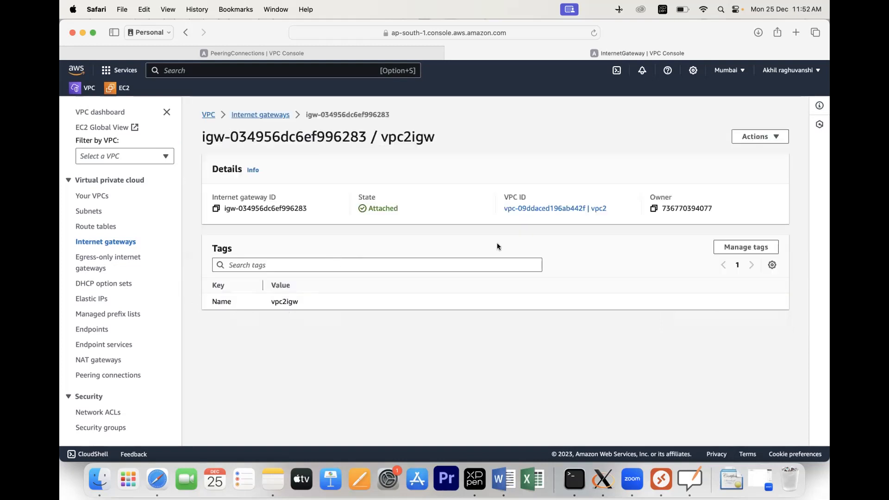
pyautogui.click(752, 137)
pyautogui.click(736, 167)
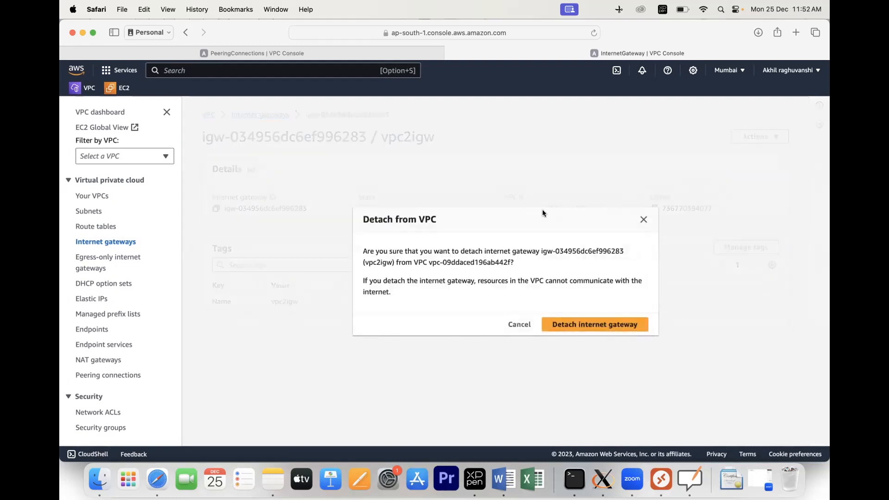
pyautogui.click(576, 324)
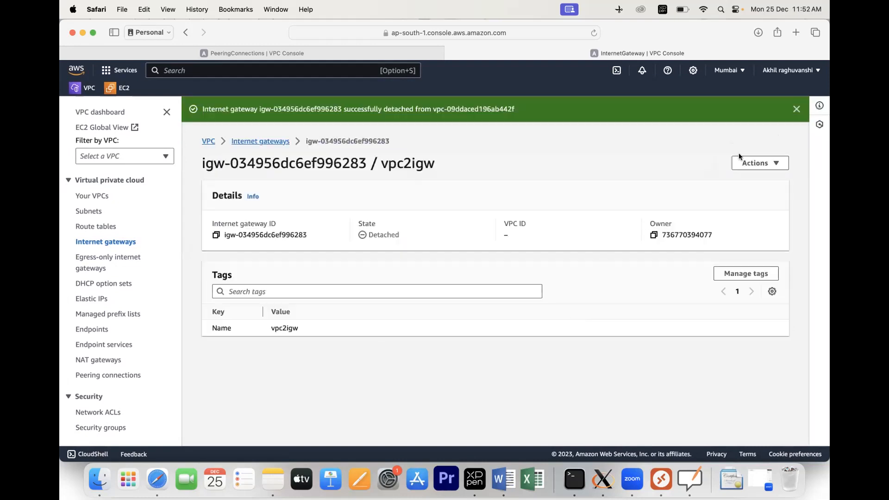
# Step: Delete the detached vpc2igw gateway, confirming with 'delete'
pyautogui.click(752, 164)
pyautogui.click(736, 224)
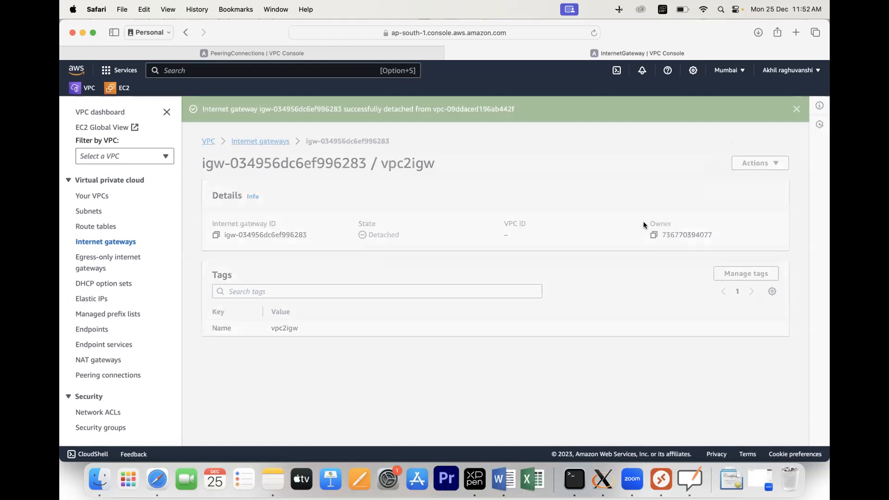
pyautogui.click(460, 307)
pyautogui.write('delete')
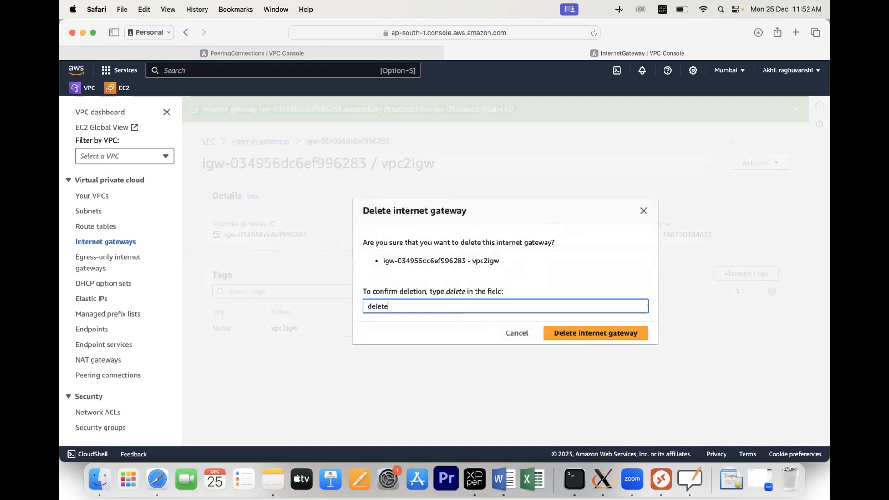
pyautogui.click(546, 332)
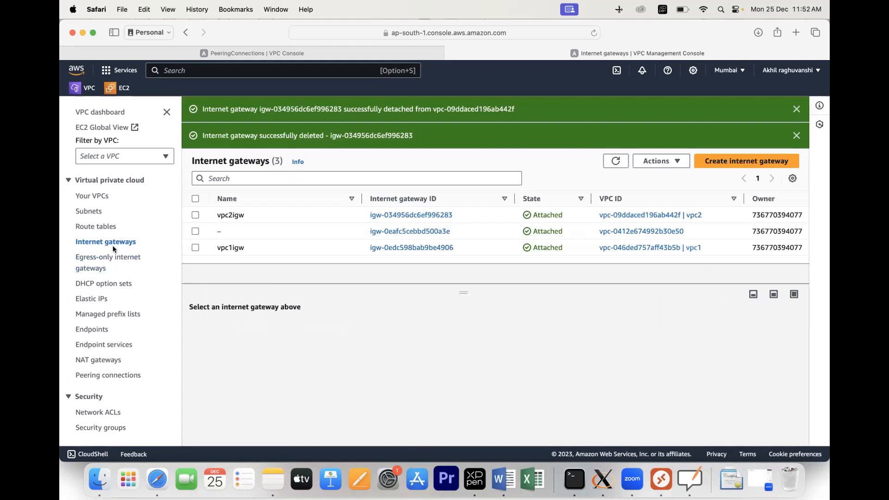
# Step: Refresh the gateway list to verify only the default gateway remains, then go to Your VPCs
pyautogui.click(195, 248)
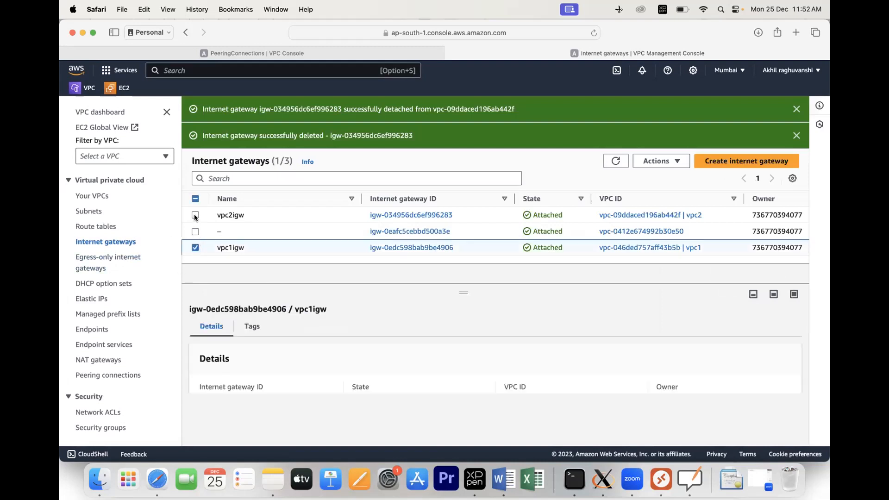
pyautogui.click(195, 215)
pyautogui.click(665, 163)
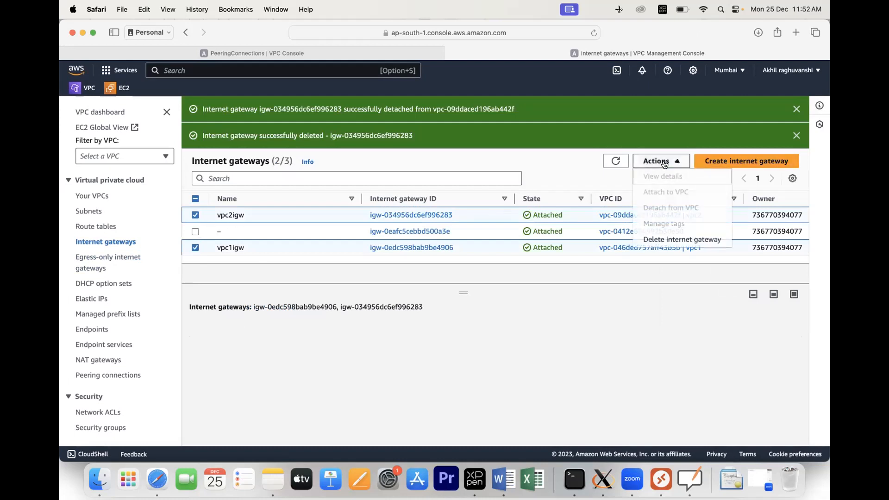
pyautogui.click(654, 239)
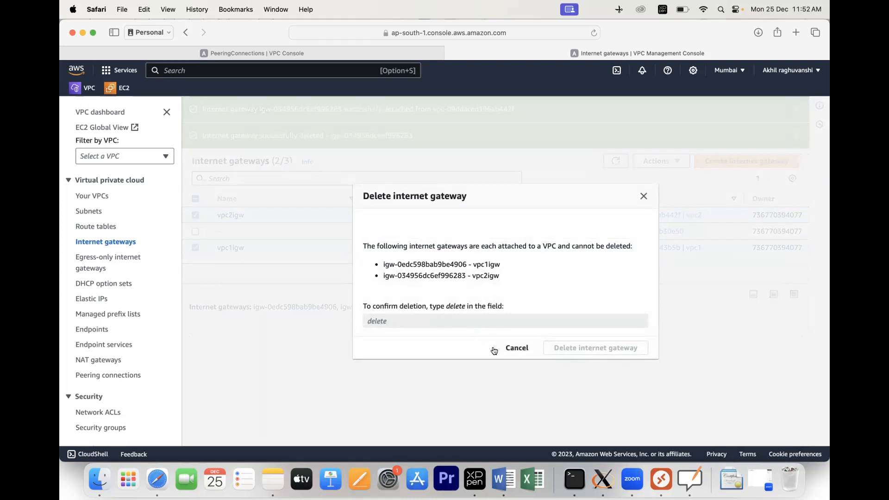
pyautogui.click(513, 347)
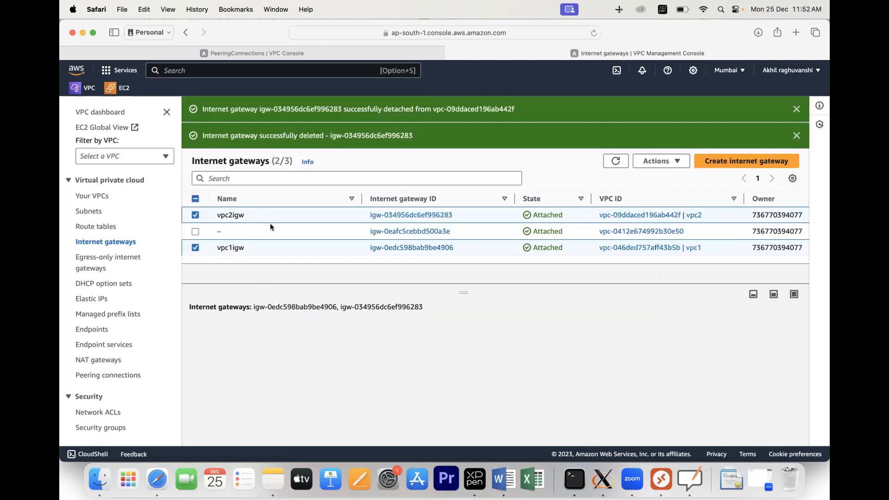
pyautogui.click(607, 161)
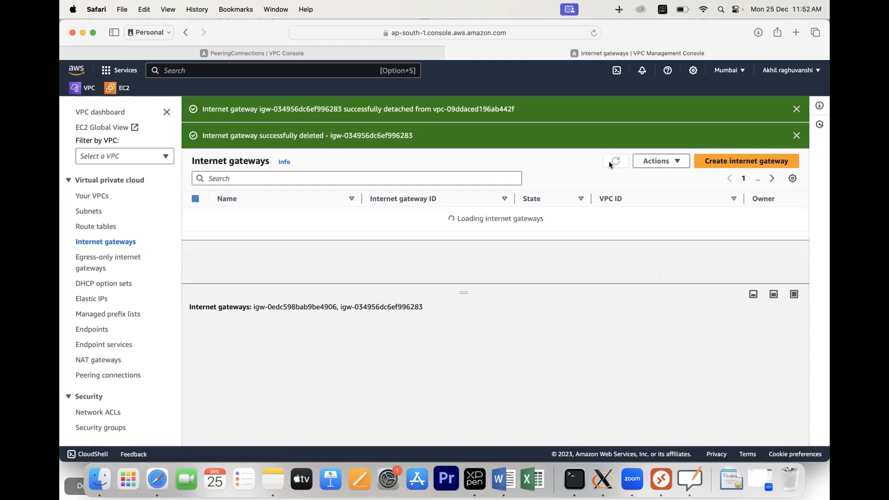
pyautogui.click(95, 196)
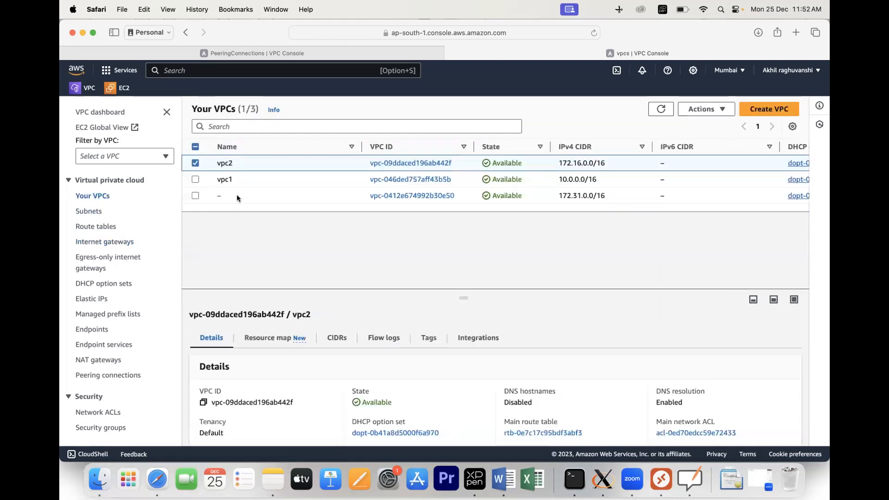
# Step: Delete only vpc2 with Delete VPC, entering lowercase 'delete' to confirm
pyautogui.click(194, 179)
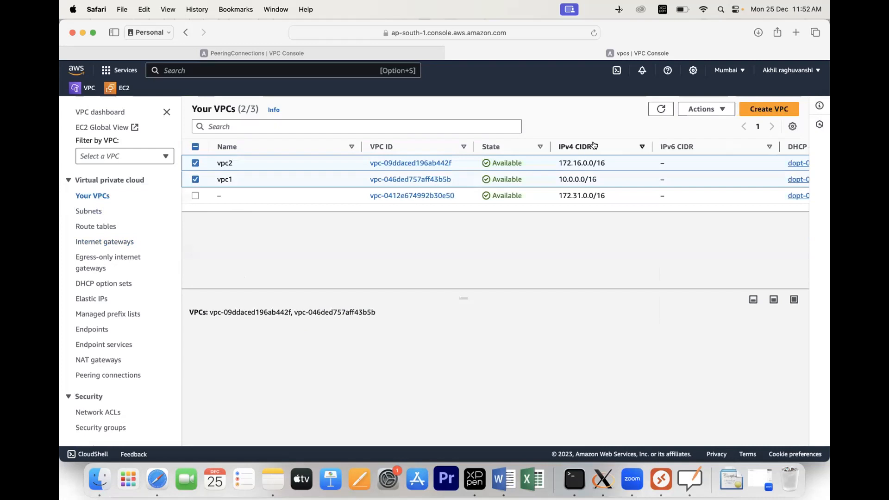
pyautogui.click(709, 109)
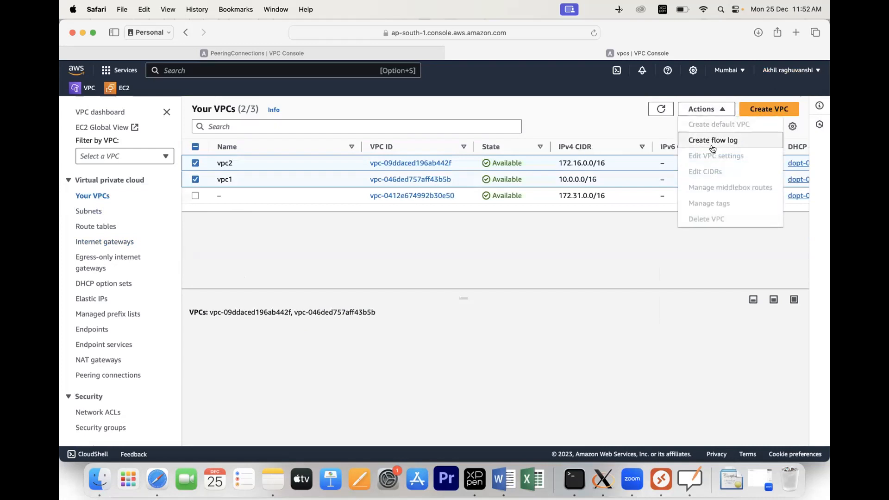
pyautogui.click(595, 221)
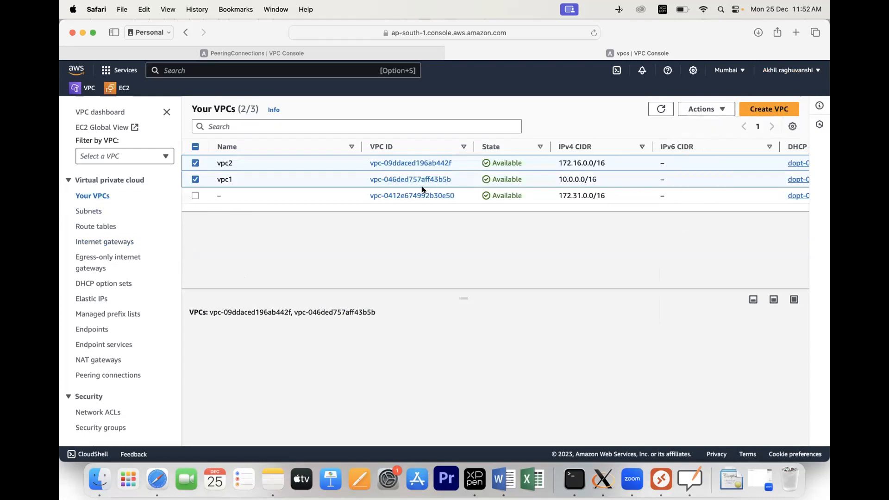
pyautogui.click(195, 178)
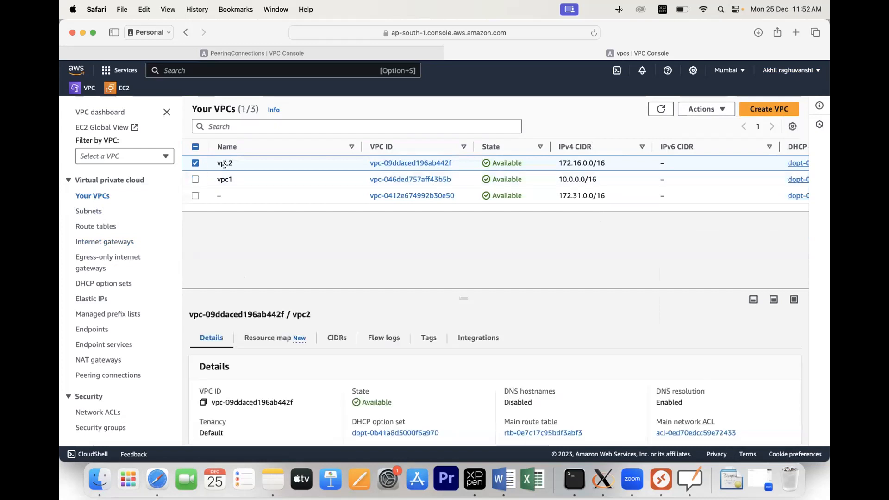
pyautogui.click(716, 110)
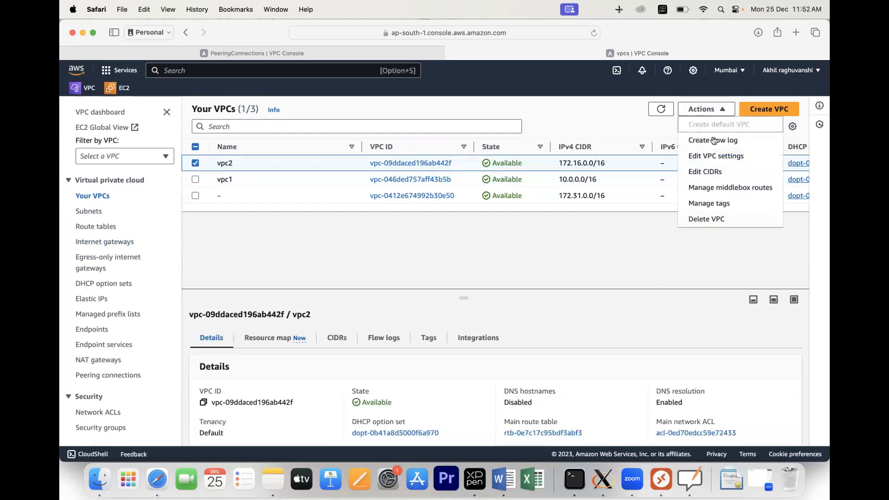
pyautogui.click(707, 219)
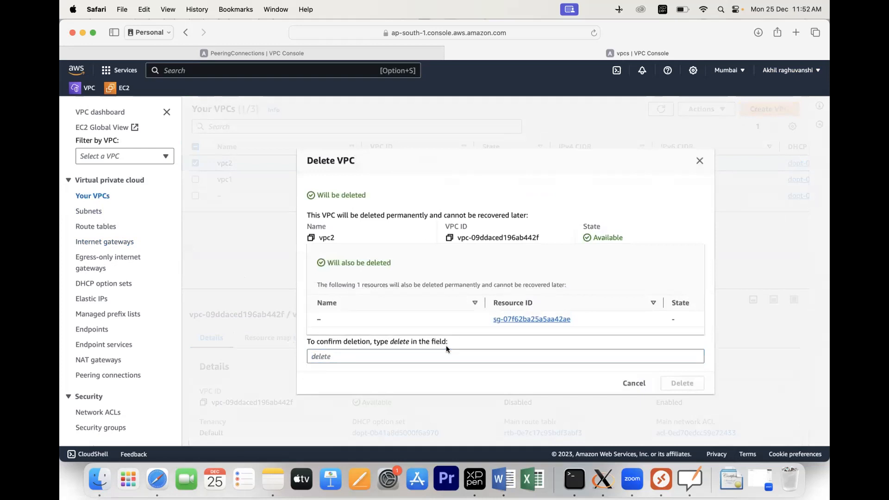
pyautogui.click(409, 356)
pyautogui.write('DEL')
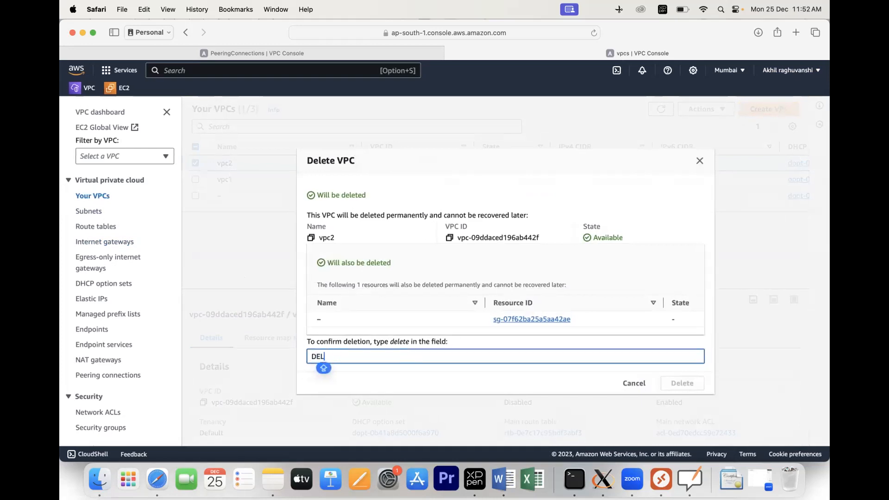
pyautogui.write('ETE')
pyautogui.press('BackSpace')
pyautogui.press('BackSpace')
pyautogui.press('BackSpace')
pyautogui.press('BackSpace')
pyautogui.press('BackSpace')
pyautogui.press('BackSpace')
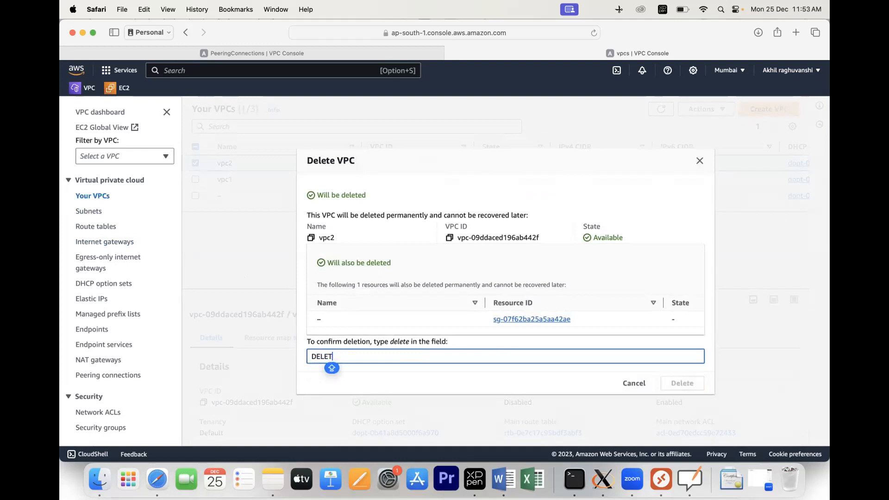
pyautogui.write('delete')
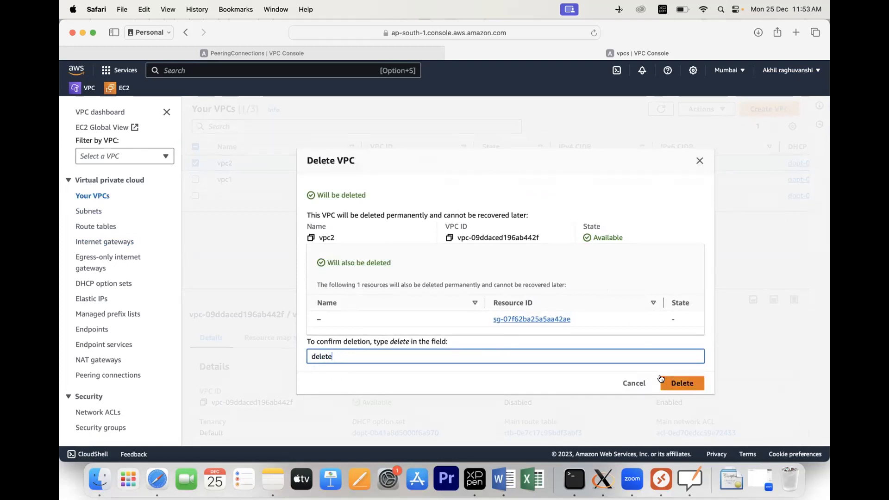
pyautogui.click(662, 380)
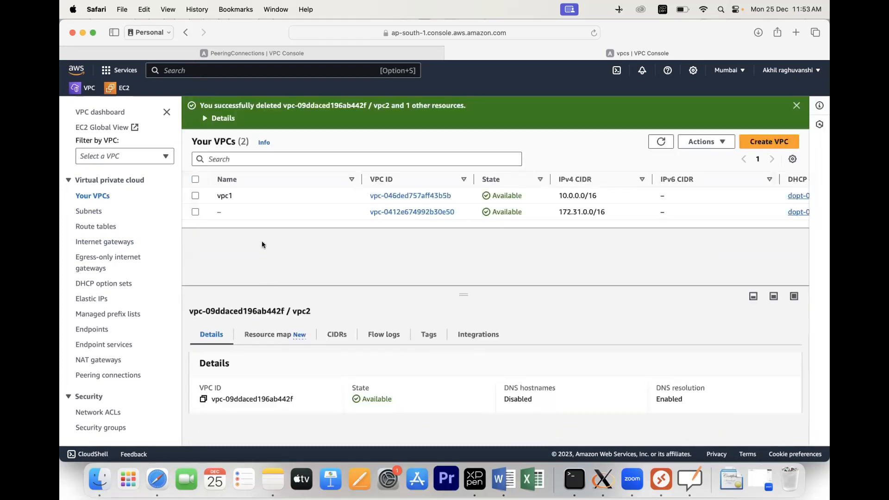
# Step: Select vpc1 and delete it with Delete VPC, confirming with 'delete'
pyautogui.click(195, 195)
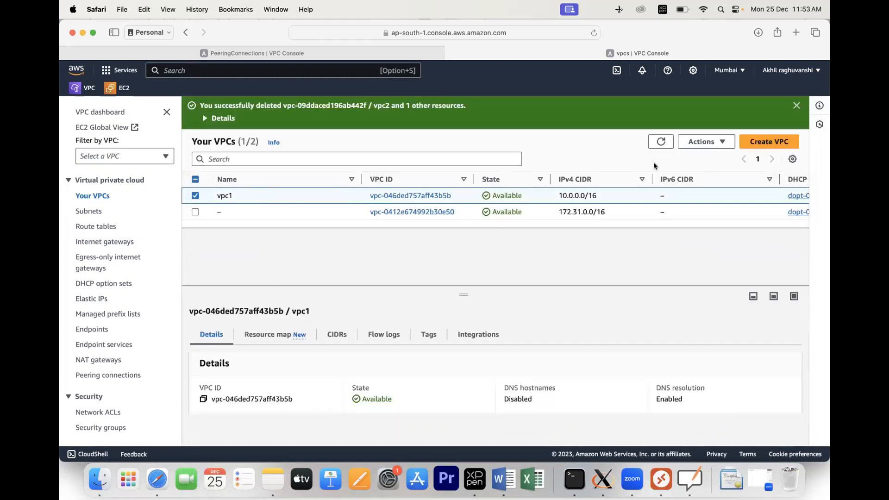
pyautogui.click(705, 145)
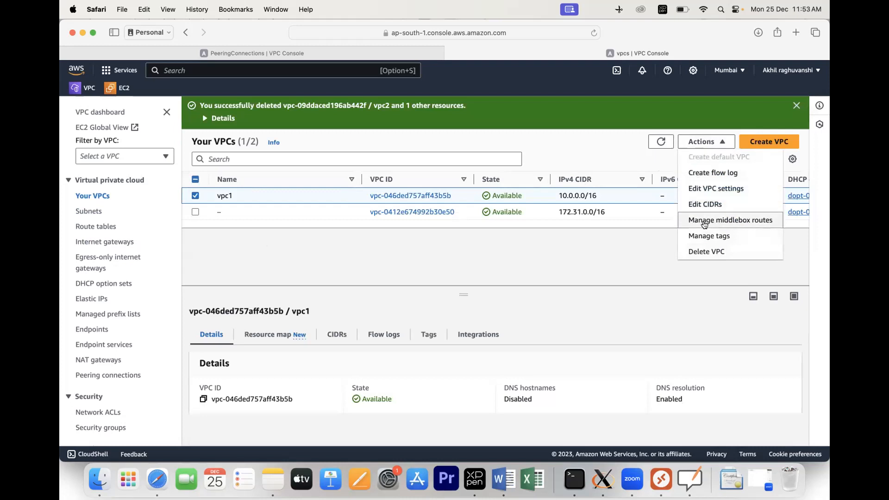
pyautogui.click(708, 252)
pyautogui.write('delete')
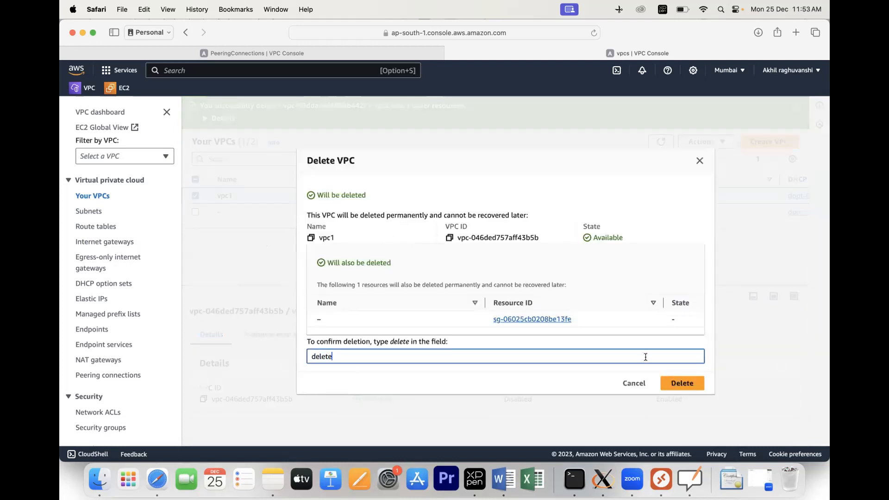
pyautogui.click(681, 383)
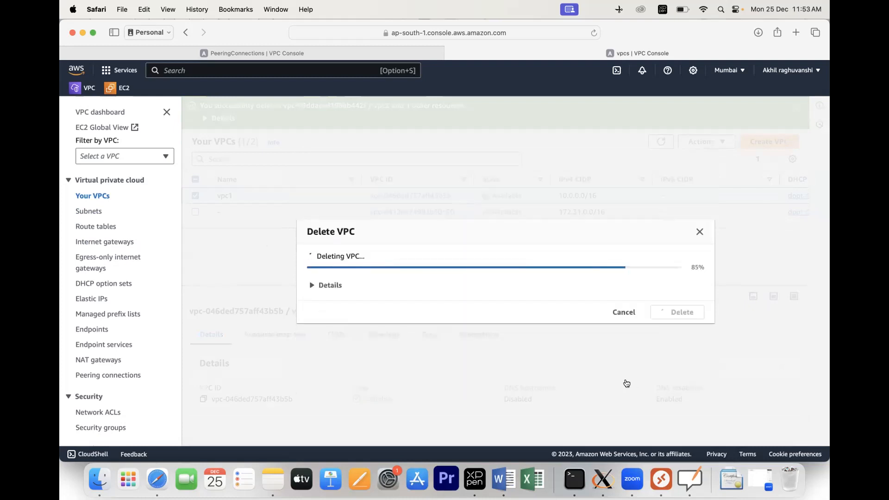